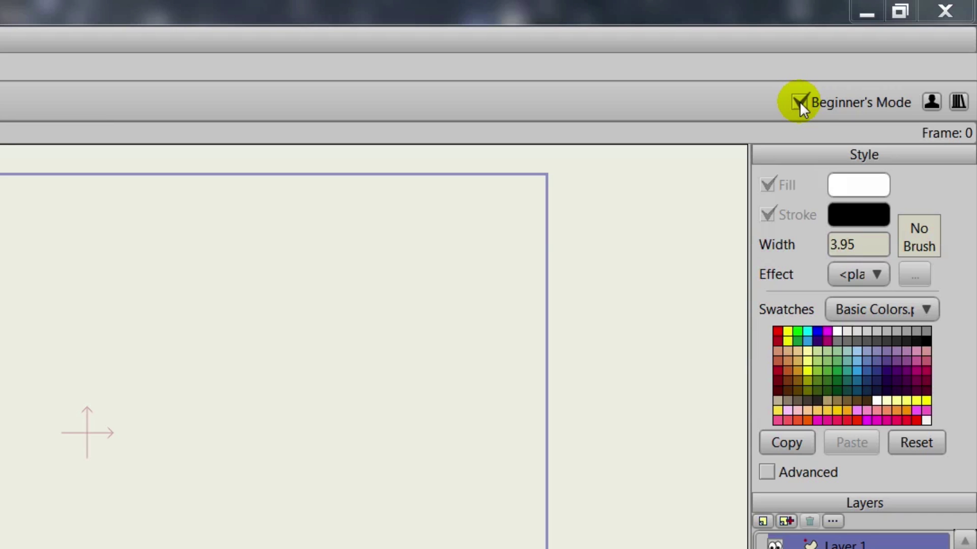
Turn off Beginner's Mode and set the project dimensions to the 480p Widescreen preset.
{"action": "left_click", "coordinate": [798, 101]}
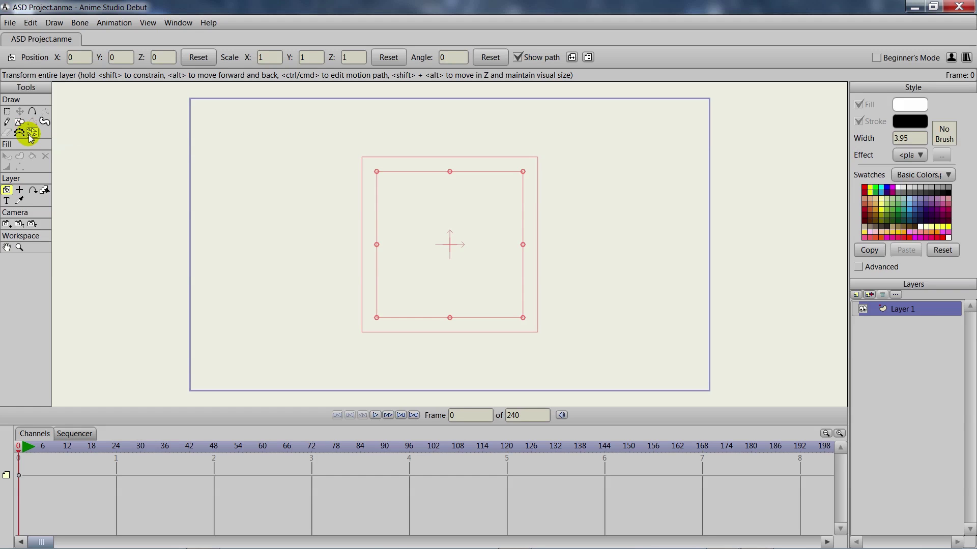
{"action": "left_click", "coordinate": [10, 23]}
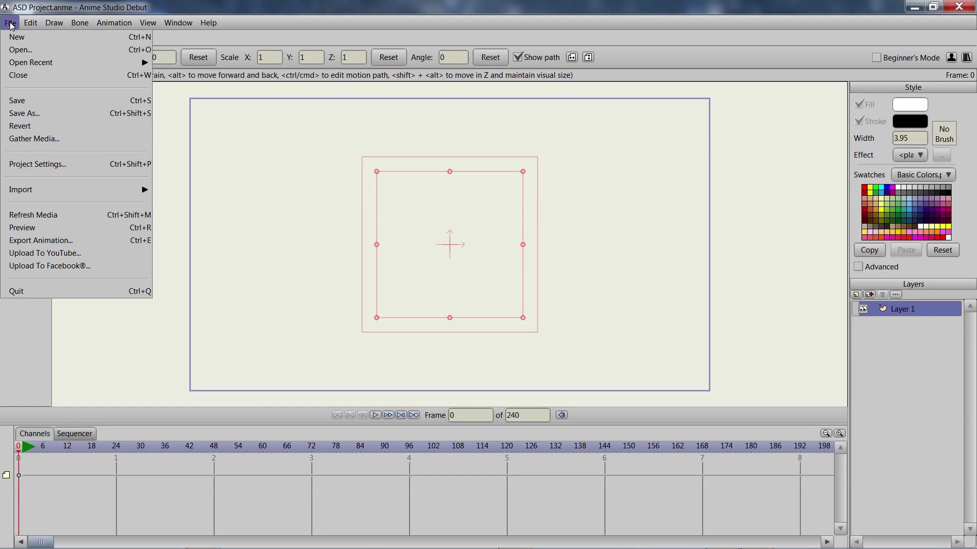
{"action": "left_click", "coordinate": [30, 165]}
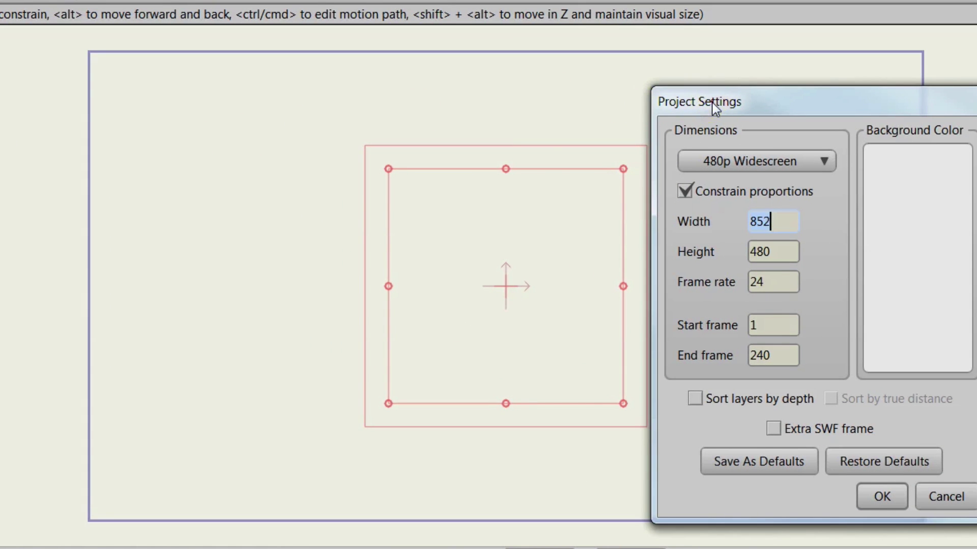
{"action": "left_click_drag", "start_coordinate": [578, 130], "coordinate": [384, 113]}
{"action": "left_click_drag", "start_coordinate": [400, 75], "coordinate": [297, 57]}
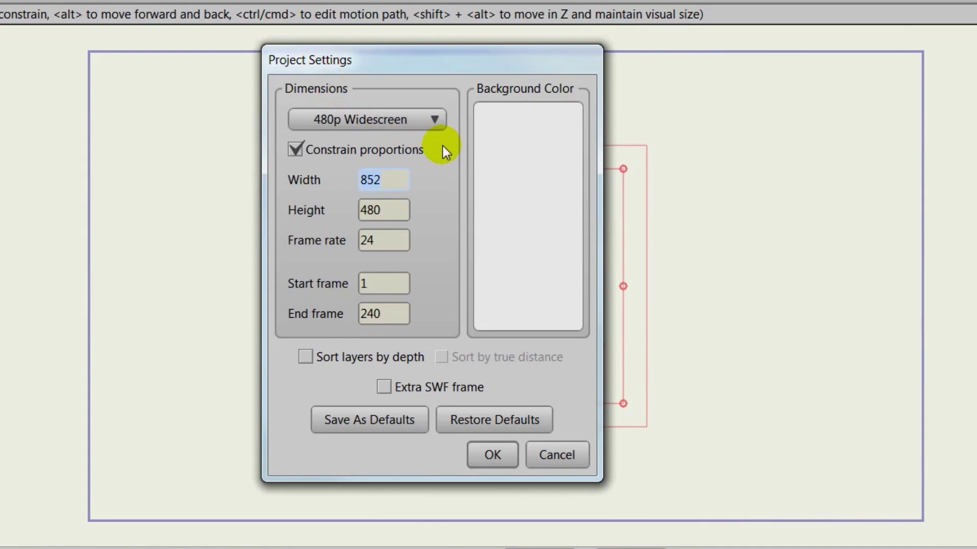
{"action": "left_click", "coordinate": [432, 120]}
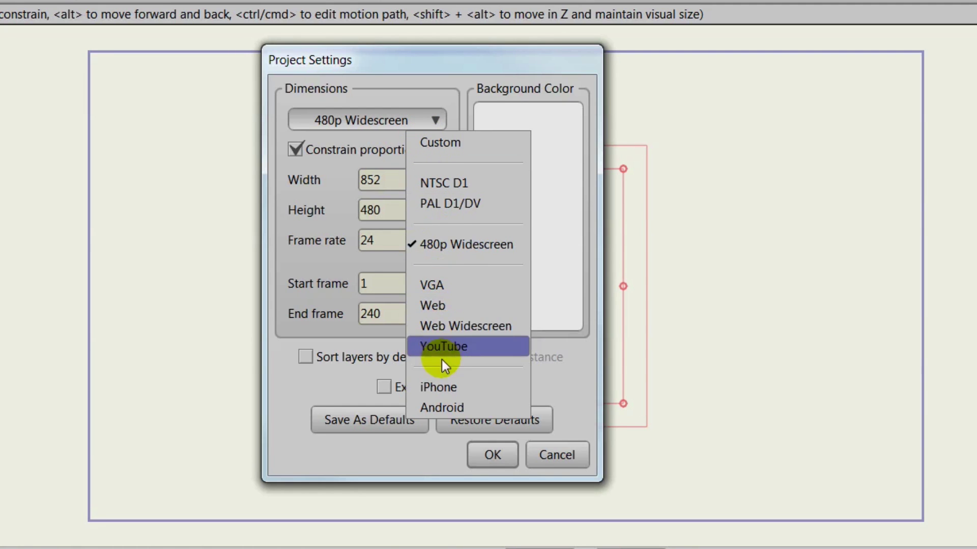
{"action": "left_click", "coordinate": [435, 246]}
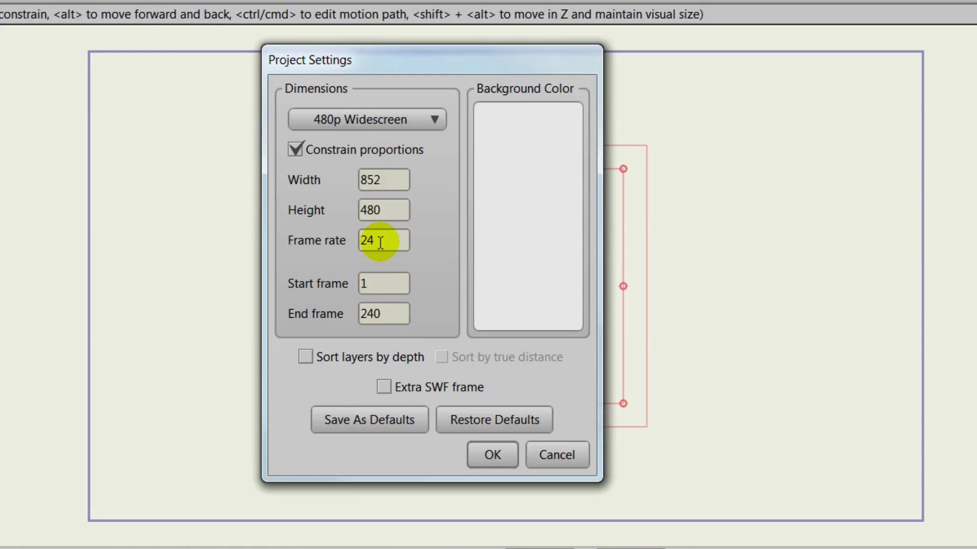
{"action": "left_click", "coordinate": [485, 454]}
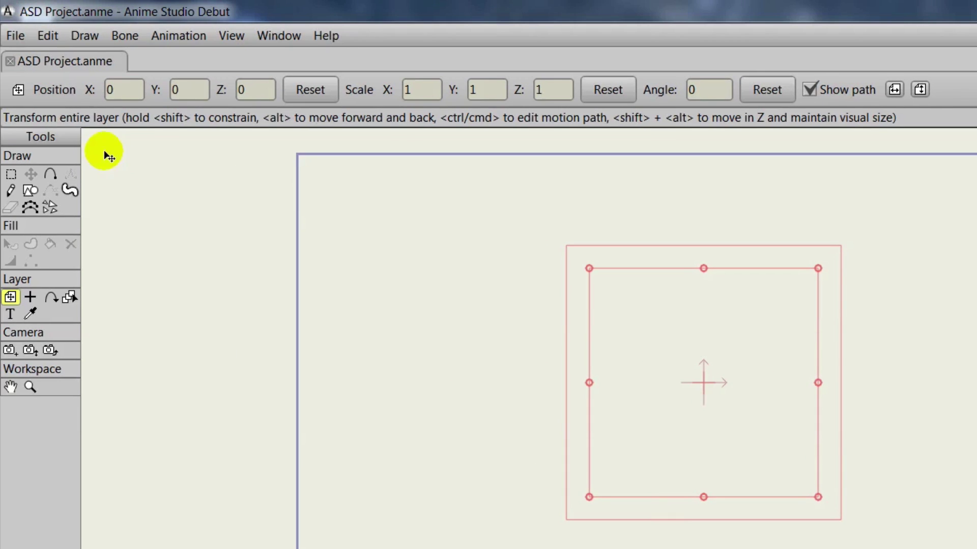
Review the general options in the program preferences.
{"action": "left_click", "coordinate": [54, 36]}
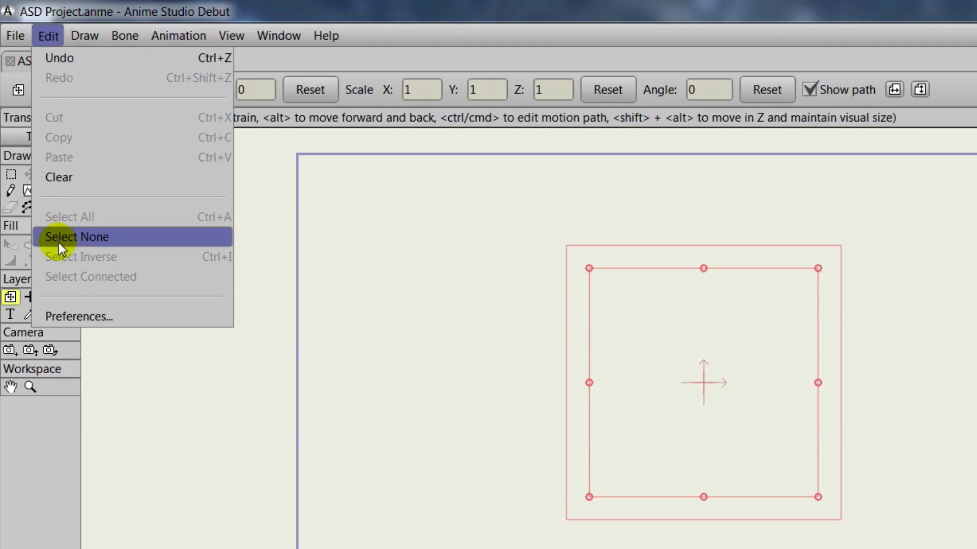
{"action": "left_click", "coordinate": [70, 307]}
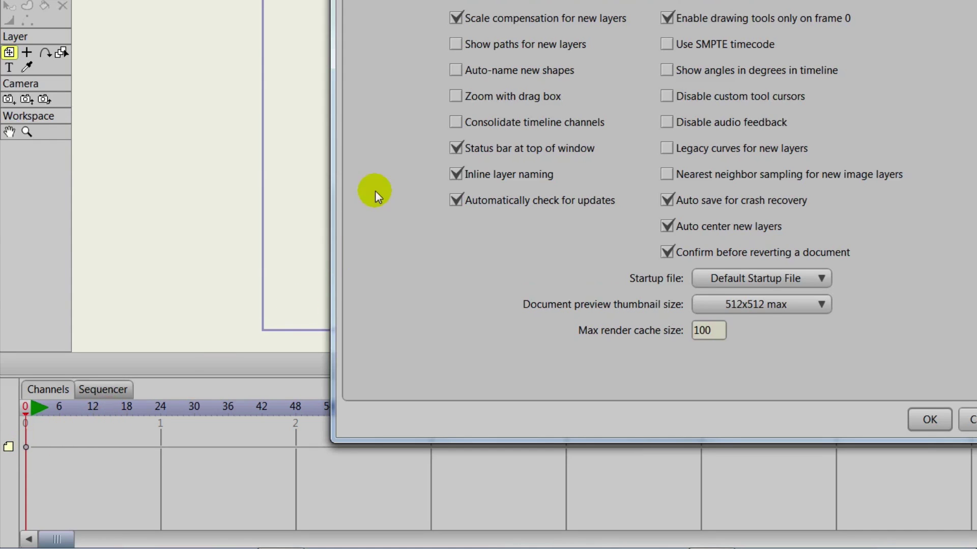
{"action": "left_click", "coordinate": [926, 420]}
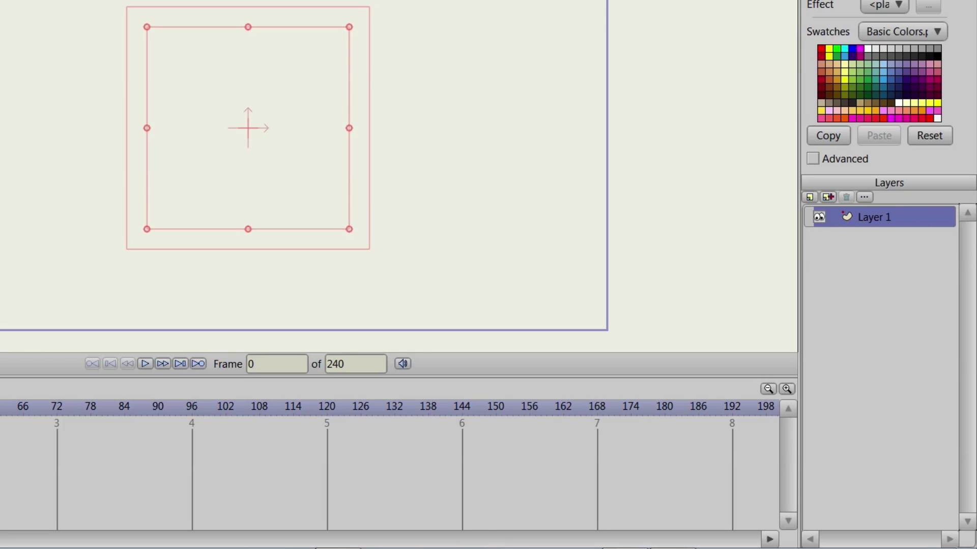
Rename Layer 1 as SKY in its layer settings.
{"action": "double_click", "coordinate": [895, 217]}
{"action": "left_click_drag", "start_coordinate": [452, 0], "coordinate": [264, 0]}
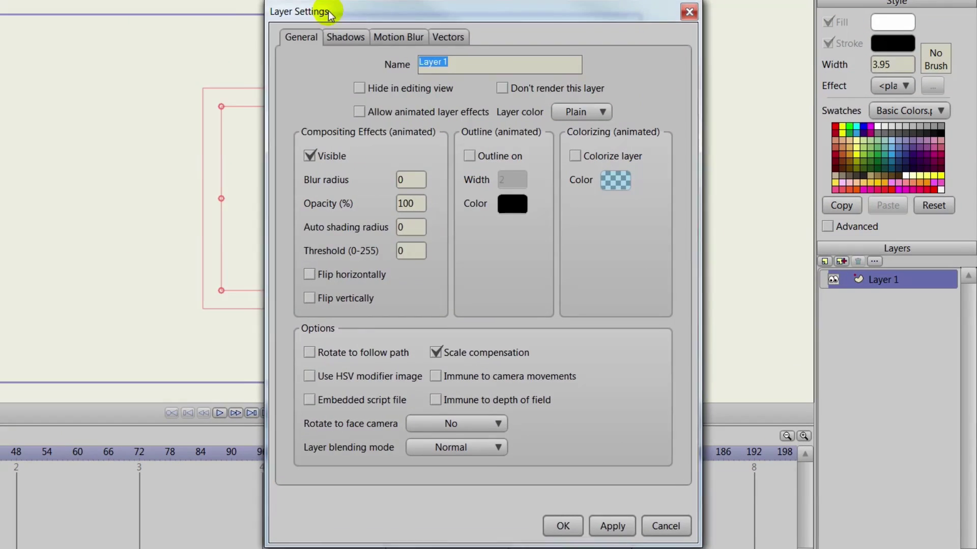
{"action": "left_click_drag", "start_coordinate": [329, 15], "coordinate": [328, 15]}
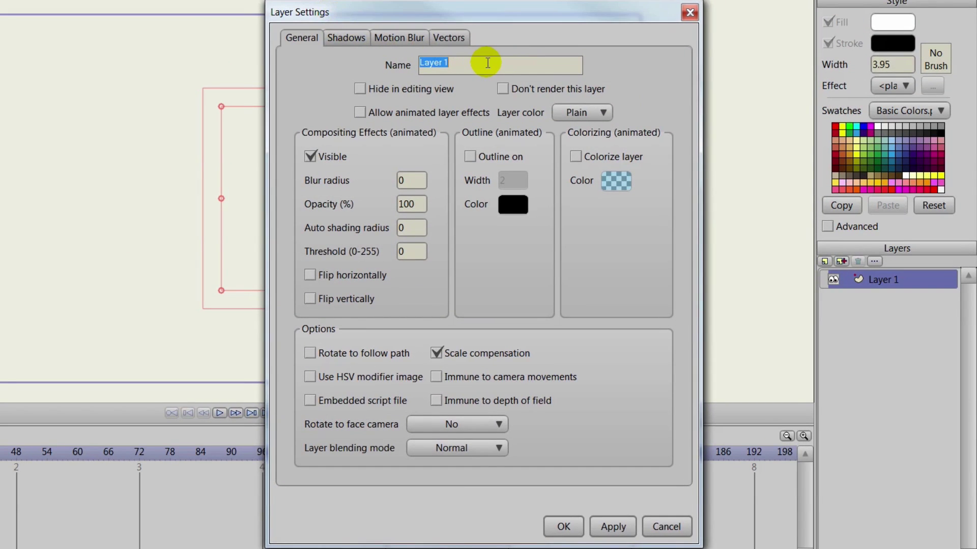
{"action": "type", "text": "SKY"}
{"action": "left_click", "coordinate": [563, 527]}
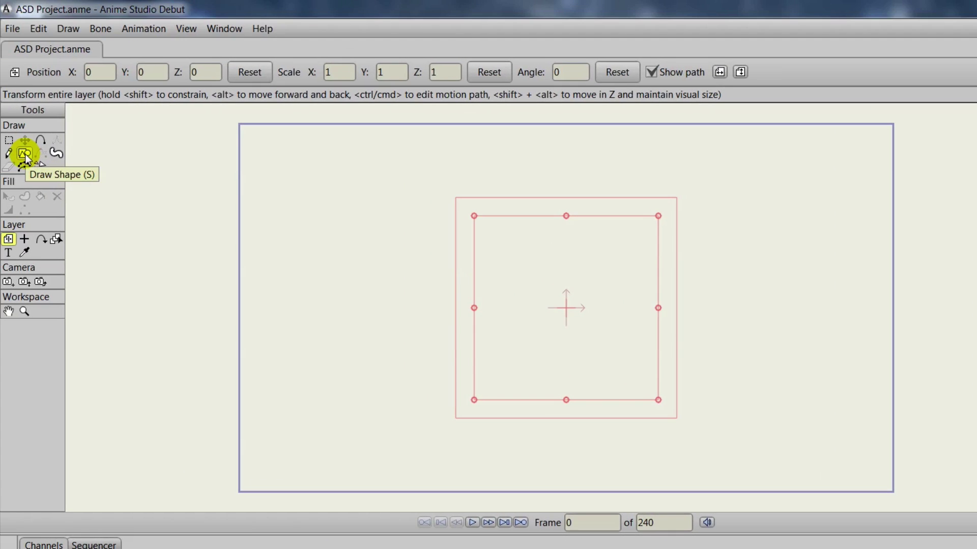
Set up the Draw Shape tool for rectangles and choose a Gradient effect for the shape style.
{"action": "left_click", "coordinate": [25, 154]}
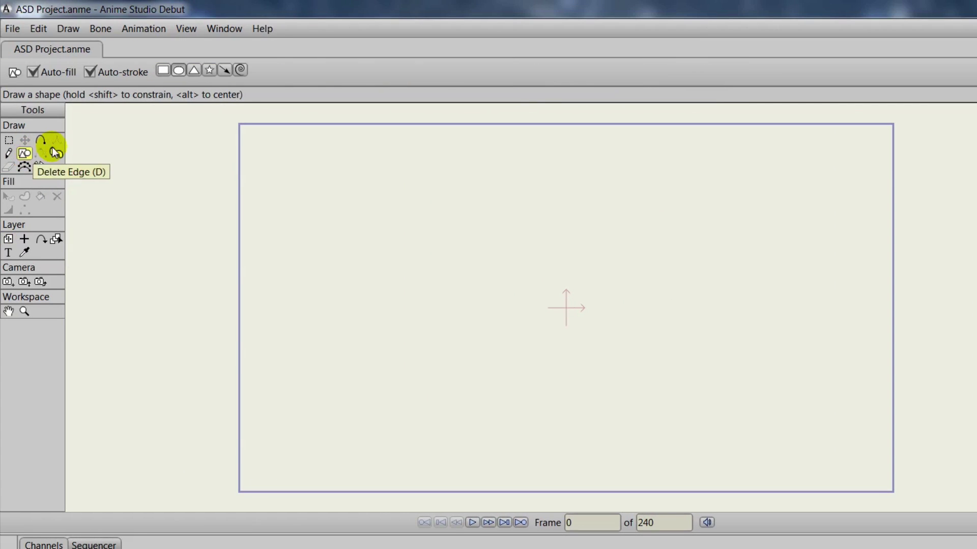
{"action": "left_click", "coordinate": [164, 72]}
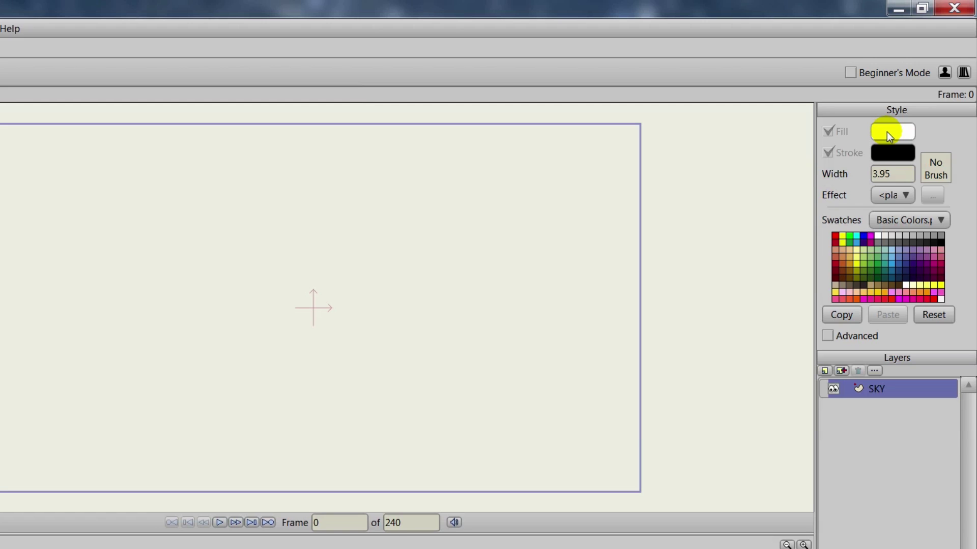
{"action": "left_click", "coordinate": [889, 194]}
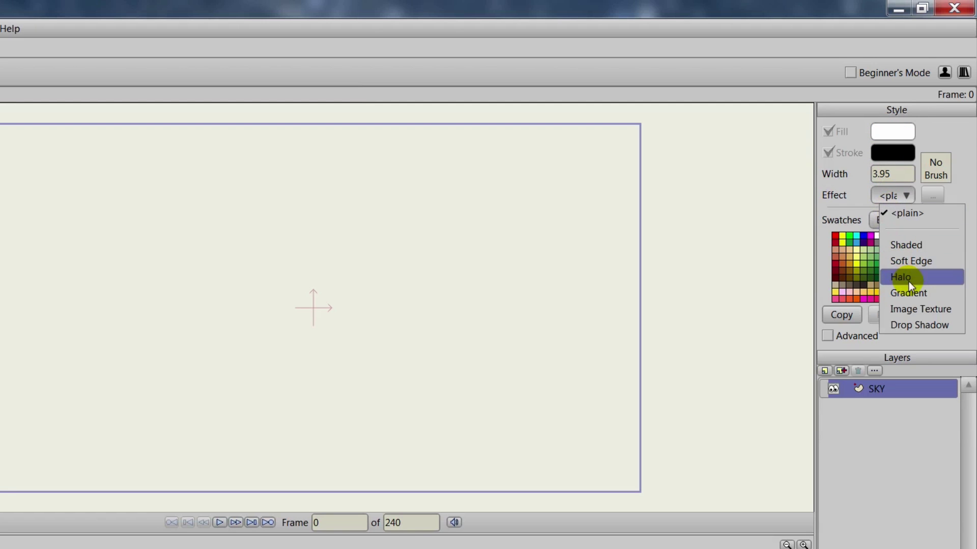
{"action": "left_click", "coordinate": [912, 294]}
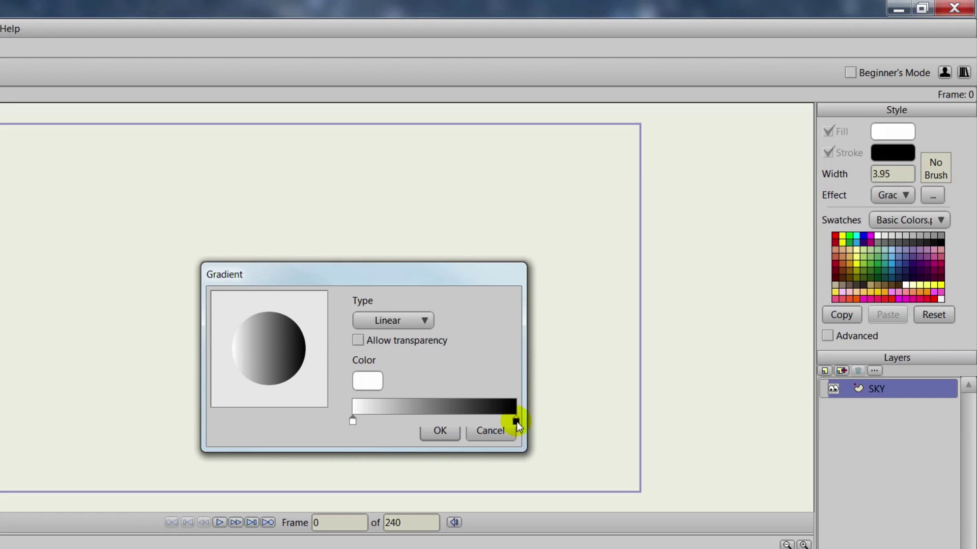
Set the starting color of the linear gradient to a bright blue.
{"action": "double_click", "coordinate": [354, 422]}
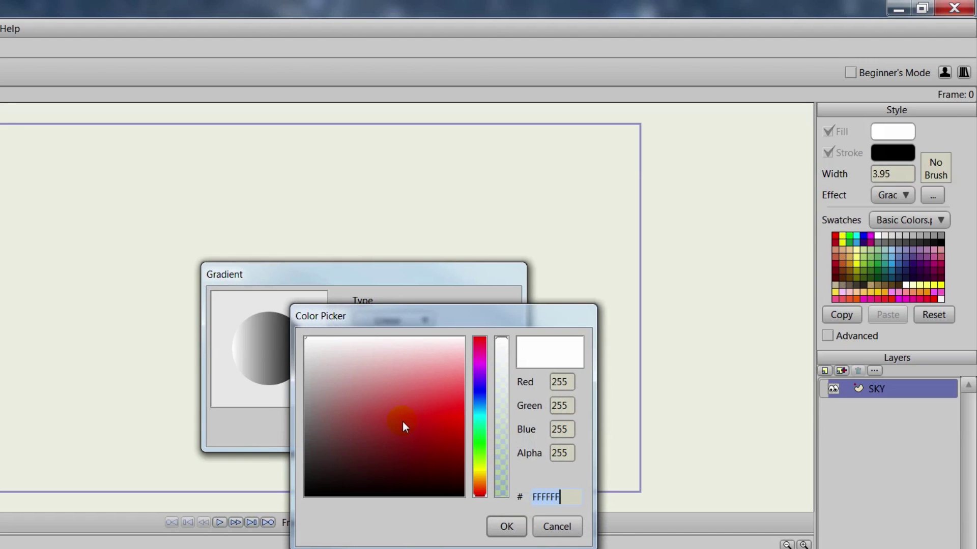
{"action": "left_click", "coordinate": [482, 394]}
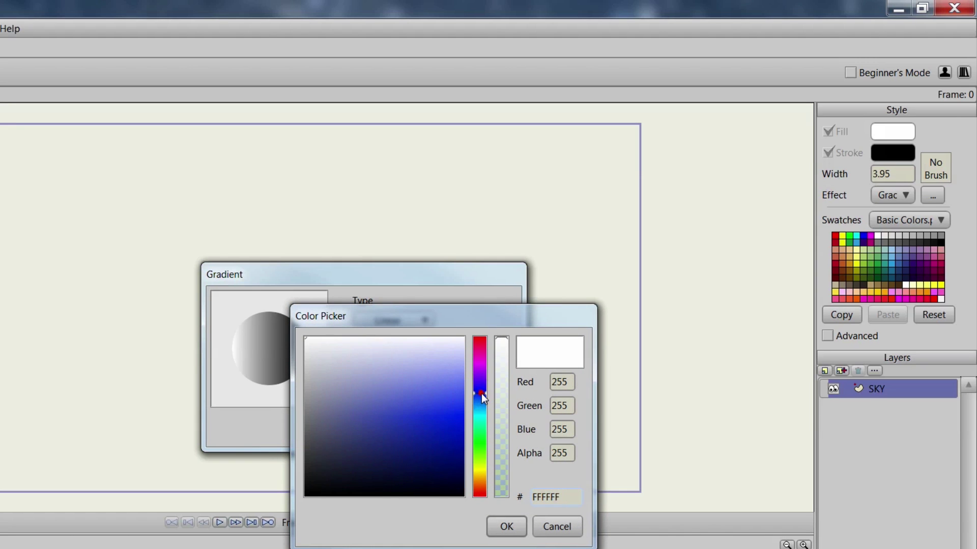
{"action": "mouse_move", "coordinate": [437, 380]}
{"action": "left_mouse_down"}
{"action": "mouse_move", "coordinate": [456, 384]}
{"action": "mouse_move", "coordinate": [413, 390]}
{"action": "mouse_move", "coordinate": [429, 420]}
{"action": "mouse_move", "coordinate": [446, 416]}
{"action": "left_mouse_up"}
{"action": "left_click", "coordinate": [507, 525]}
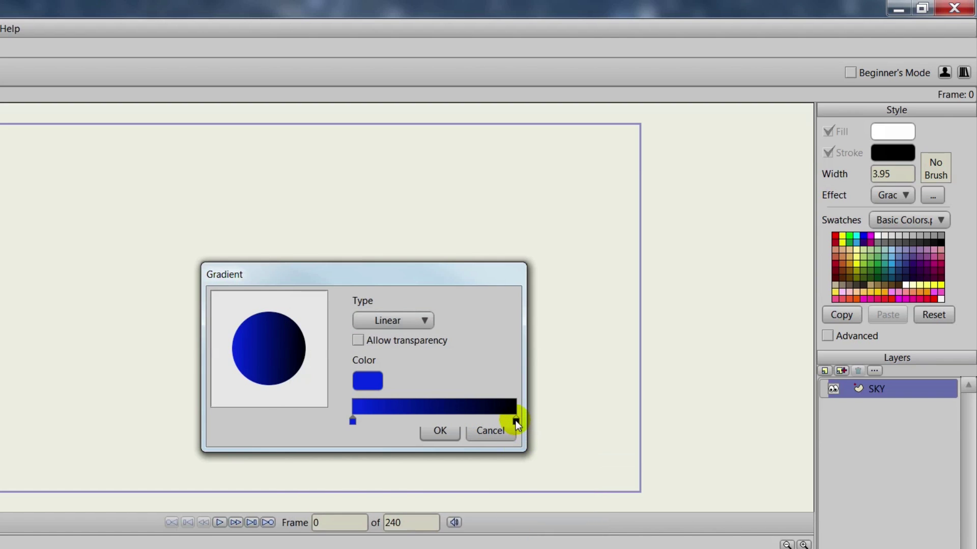
Set the gradient's end color to dark blue 04094C and apply the gradient.
{"action": "double_click", "coordinate": [515, 420]}
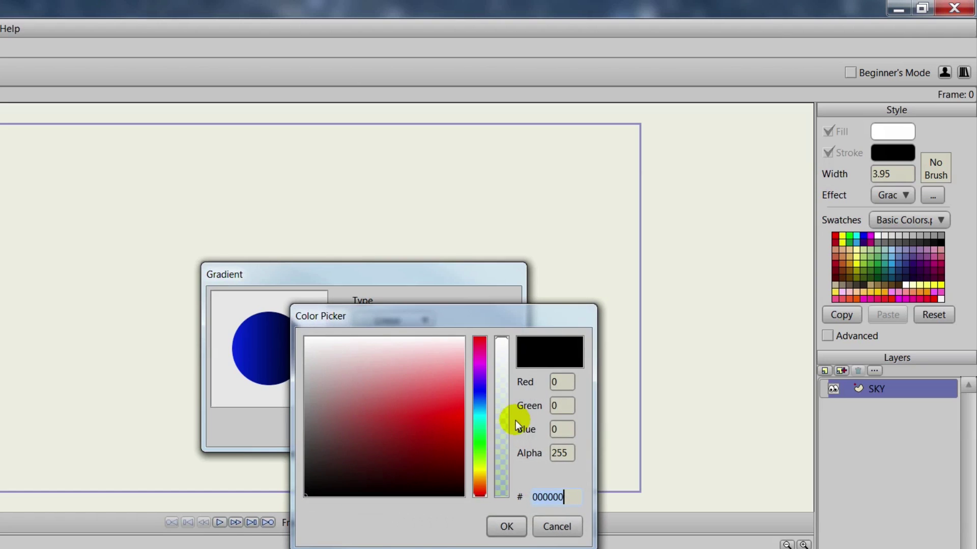
{"action": "left_click", "coordinate": [480, 391]}
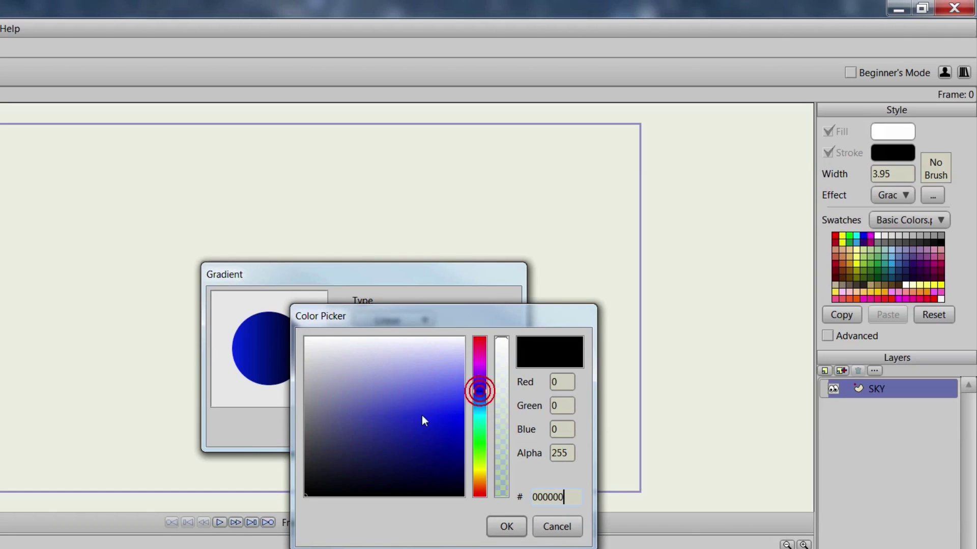
{"action": "left_click", "coordinate": [401, 423]}
{"action": "left_click_drag", "start_coordinate": [421, 450], "coordinate": [446, 472]}
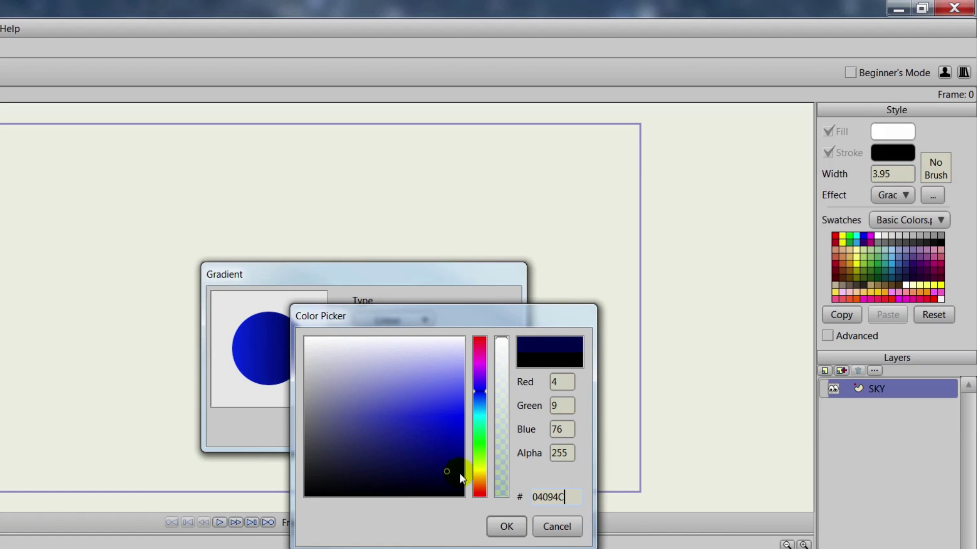
{"action": "left_click", "coordinate": [505, 527]}
{"action": "left_click", "coordinate": [440, 430]}
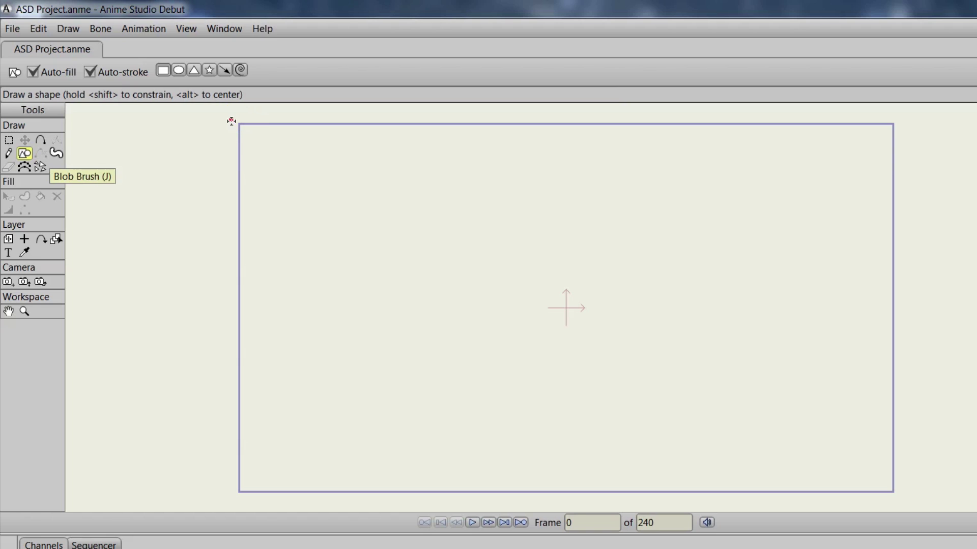
Draw a rectangle slightly larger than the project frame and stretch its gradient vertically, from dark blue above to bright blue near the lower edge.
{"action": "left_click_drag", "start_coordinate": [230, 121], "coordinate": [898, 497]}
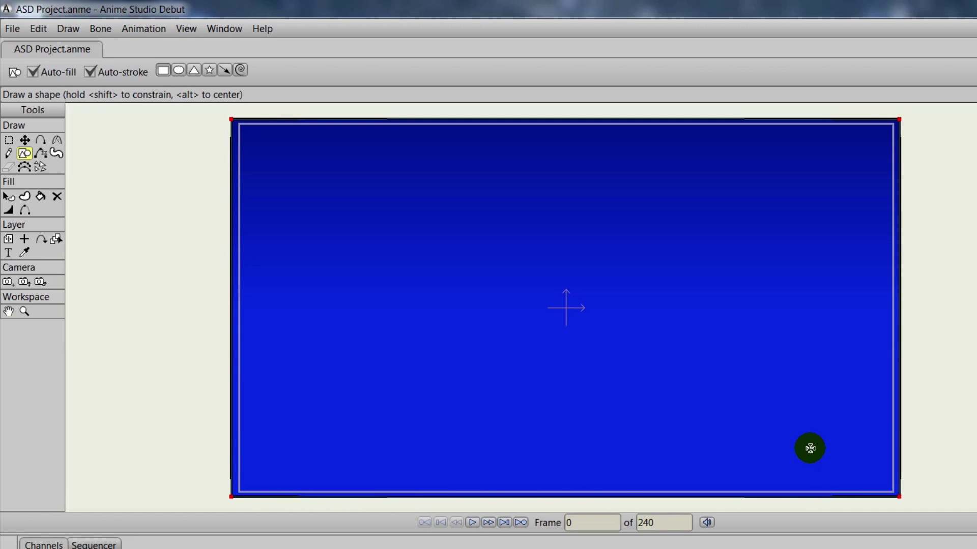
{"action": "left_click", "coordinate": [8, 198]}
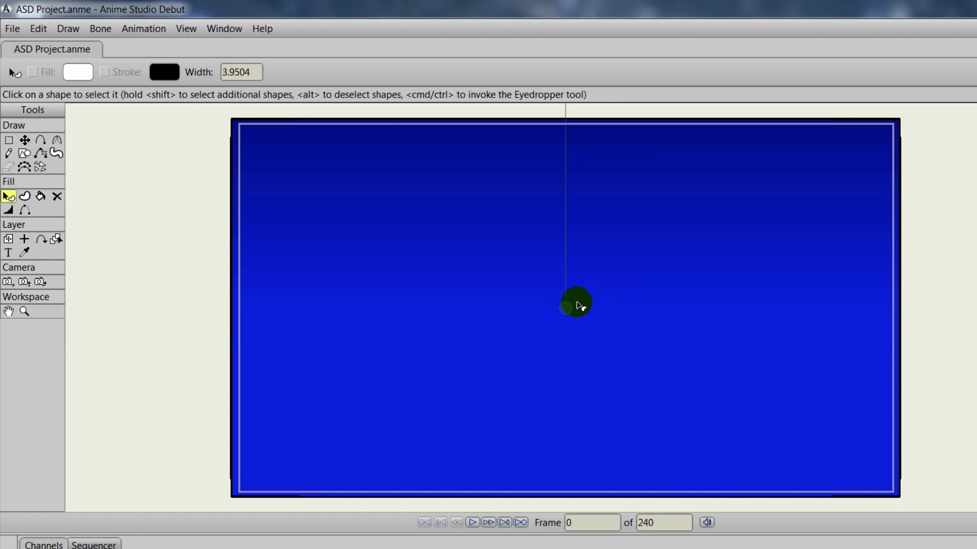
{"action": "left_click_drag", "start_coordinate": [567, 309], "coordinate": [541, 465]}
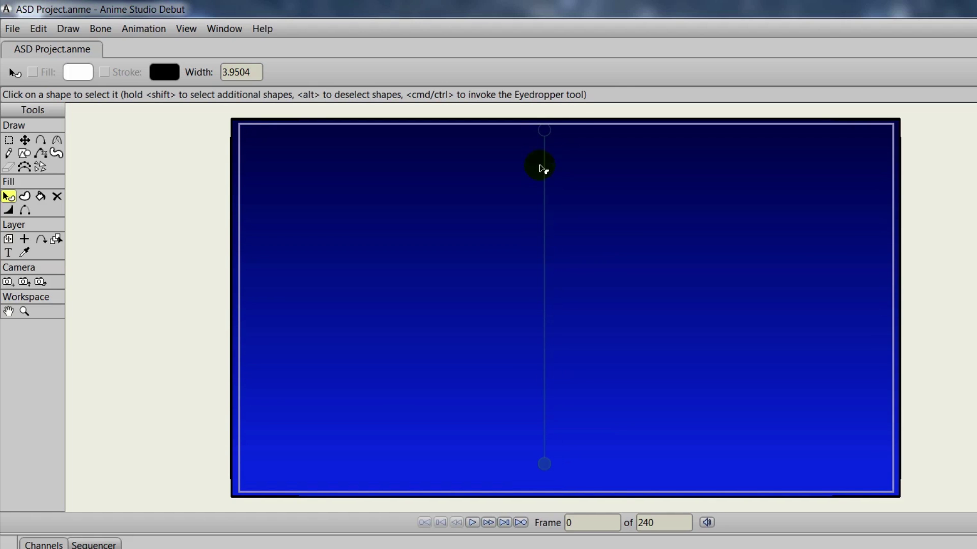
{"action": "mouse_move", "coordinate": [544, 134]}
{"action": "left_mouse_down"}
{"action": "mouse_move", "coordinate": [558, 320]}
{"action": "mouse_move", "coordinate": [540, 244]}
{"action": "mouse_move", "coordinate": [536, 279]}
{"action": "mouse_move", "coordinate": [563, 402]}
{"action": "mouse_move", "coordinate": [642, 368]}
{"action": "mouse_move", "coordinate": [726, 397]}
{"action": "mouse_move", "coordinate": [619, 220]}
{"action": "mouse_move", "coordinate": [541, 157]}
{"action": "mouse_move", "coordinate": [551, 140]}
{"action": "left_mouse_up"}
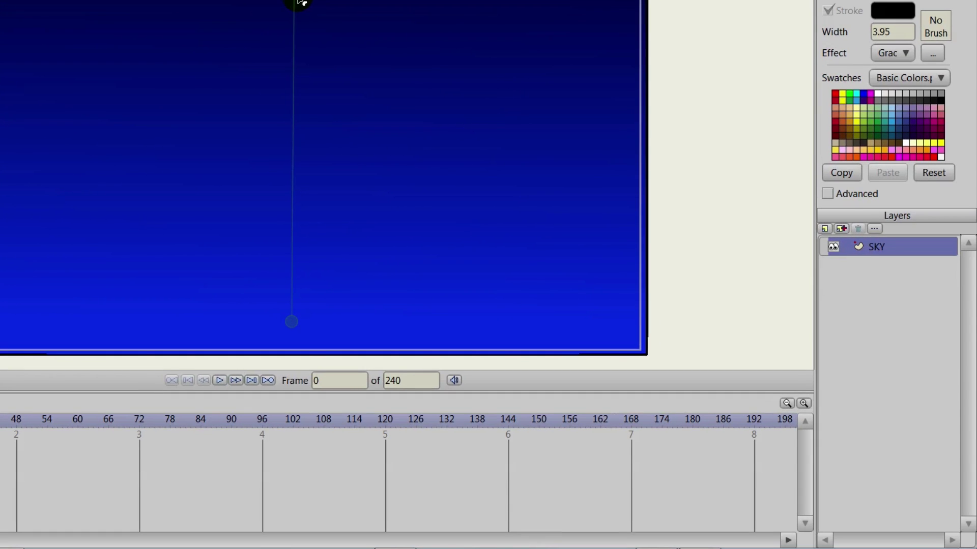
Add a vector layer named Ground above the SKY layer.
{"action": "left_click", "coordinate": [824, 230]}
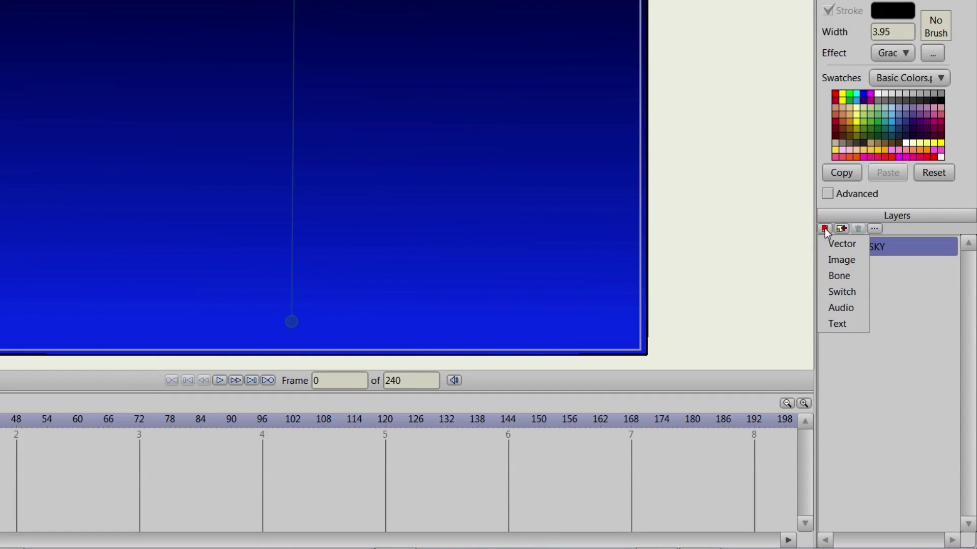
{"action": "left_click", "coordinate": [833, 245]}
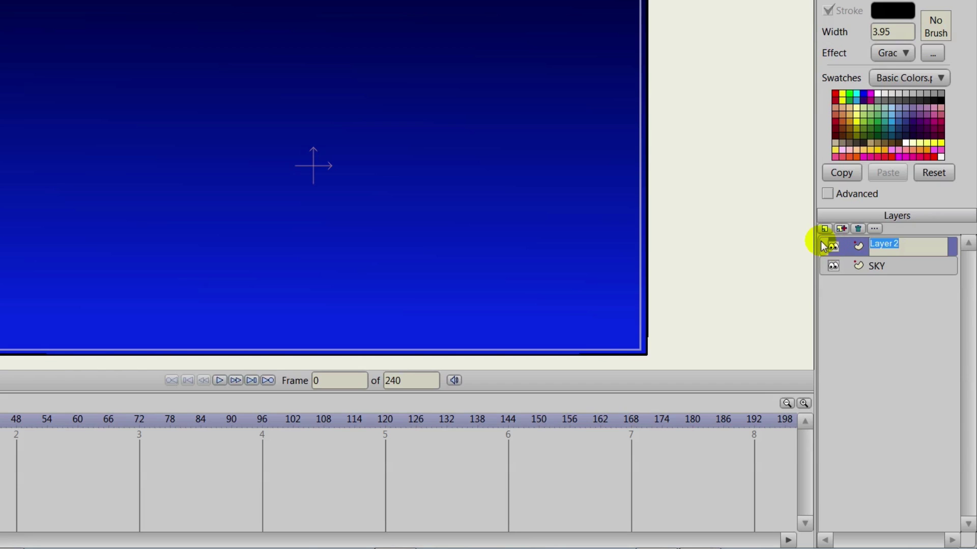
{"action": "type", "text": "Gro"}
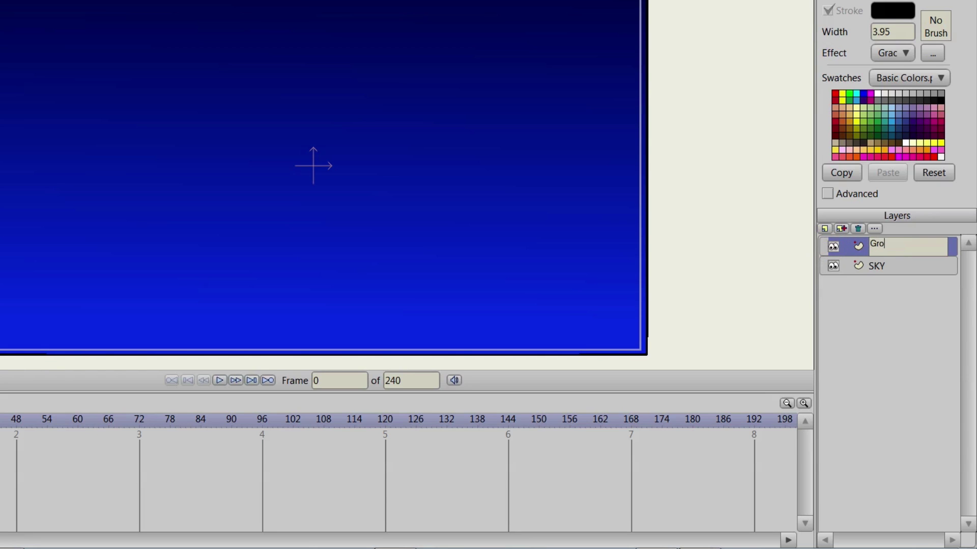
{"action": "type", "text": "und"}
{"action": "key", "text": "Return"}
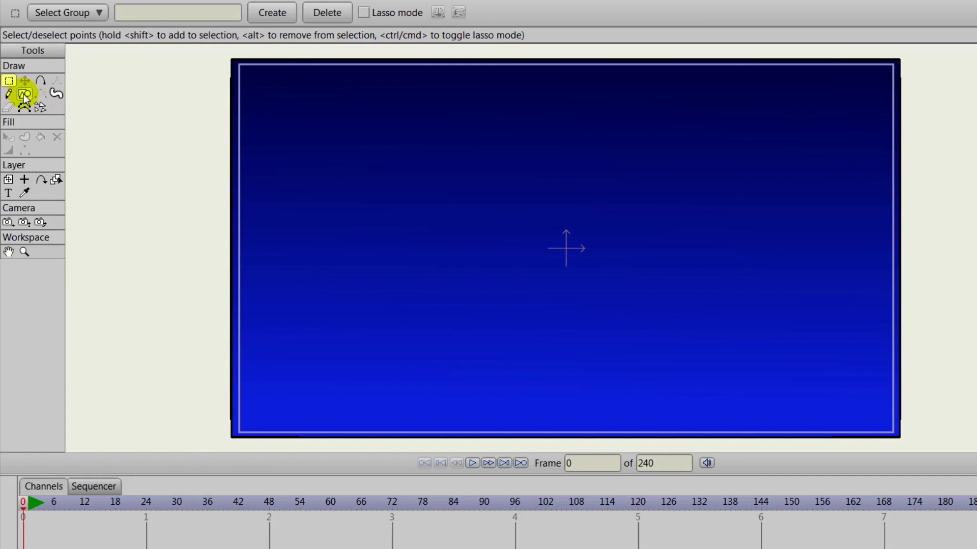
Activate the Draw Shape tool and set the fill color to gray BEBEBE.
{"action": "left_click", "coordinate": [24, 94]}
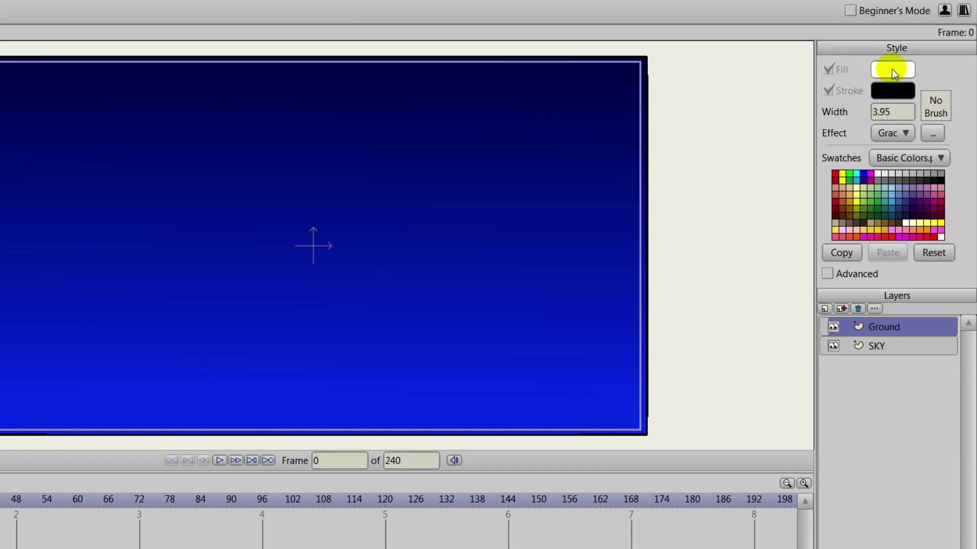
{"action": "left_click", "coordinate": [892, 69]}
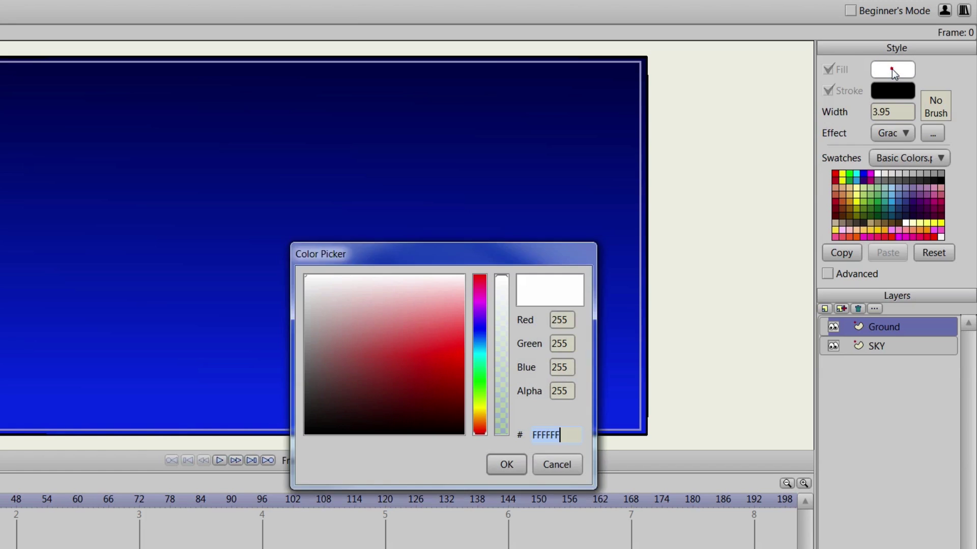
{"action": "left_click", "coordinate": [329, 339]}
{"action": "mouse_move", "coordinate": [312, 319]}
{"action": "left_mouse_down"}
{"action": "mouse_move", "coordinate": [342, 290]}
{"action": "mouse_move", "coordinate": [353, 298]}
{"action": "mouse_move", "coordinate": [346, 313]}
{"action": "mouse_move", "coordinate": [301, 316]}
{"action": "left_mouse_up"}
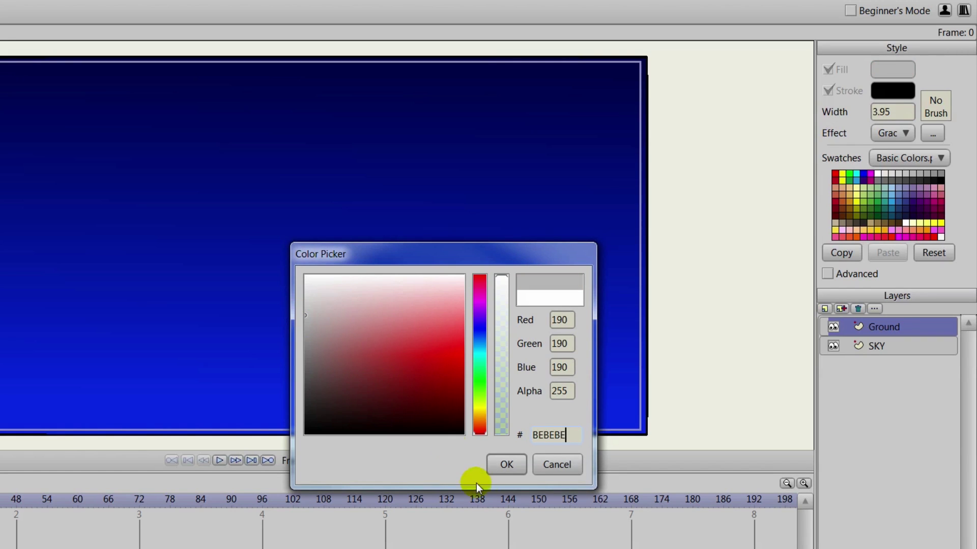
{"action": "left_click", "coordinate": [507, 464]}
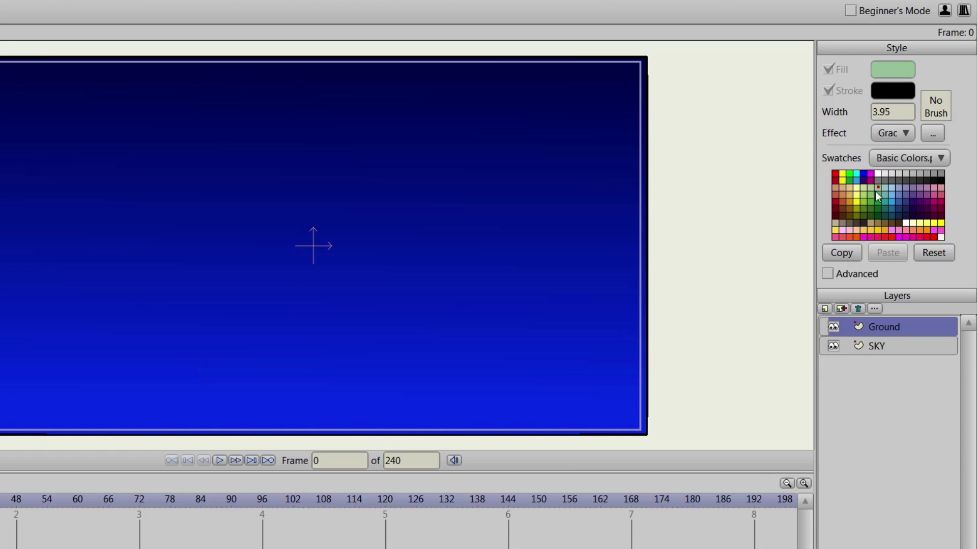
Try several green, blue and purple swatches as the fill color, ending on purple 645197.
{"action": "left_click", "coordinate": [872, 200]}
{"action": "left_click", "coordinate": [878, 212]}
{"action": "left_click", "coordinate": [897, 206]}
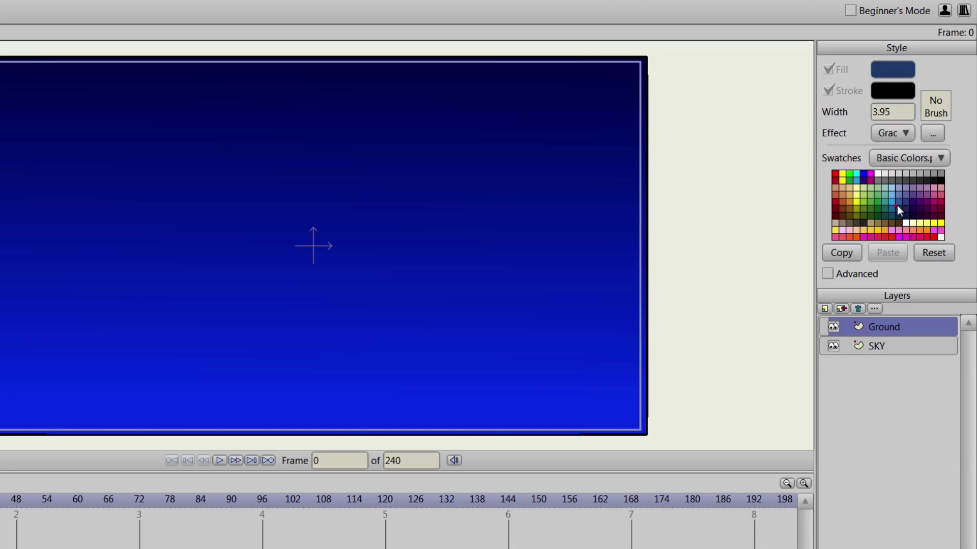
{"action": "left_click", "coordinate": [913, 199]}
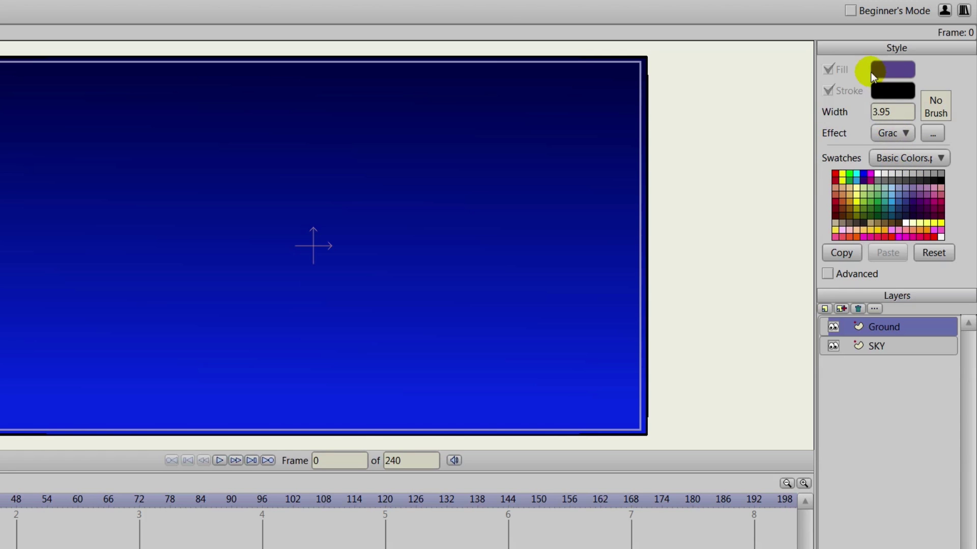
Try red FF2929 as the stroke color, followed by the blue swatch 24709B.
{"action": "left_click", "coordinate": [885, 91]}
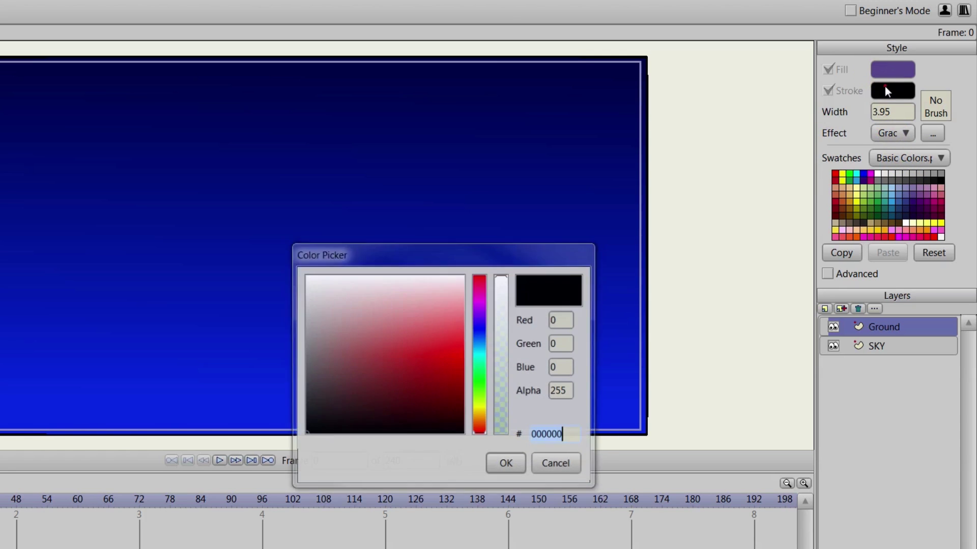
{"action": "left_click", "coordinate": [402, 332]}
{"action": "mouse_move", "coordinate": [401, 332]}
{"action": "left_mouse_down"}
{"action": "mouse_move", "coordinate": [424, 379]}
{"action": "mouse_move", "coordinate": [468, 341]}
{"action": "left_mouse_up"}
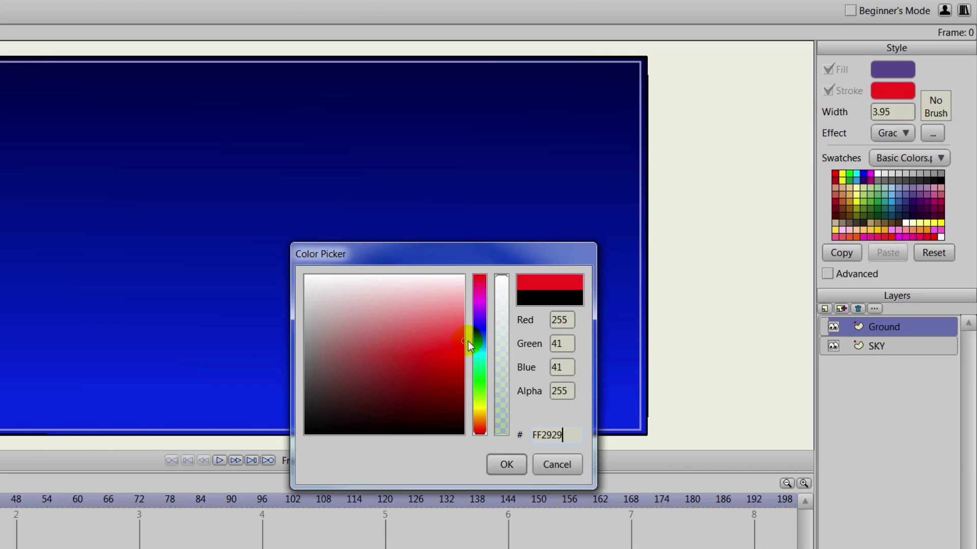
{"action": "left_click", "coordinate": [506, 465]}
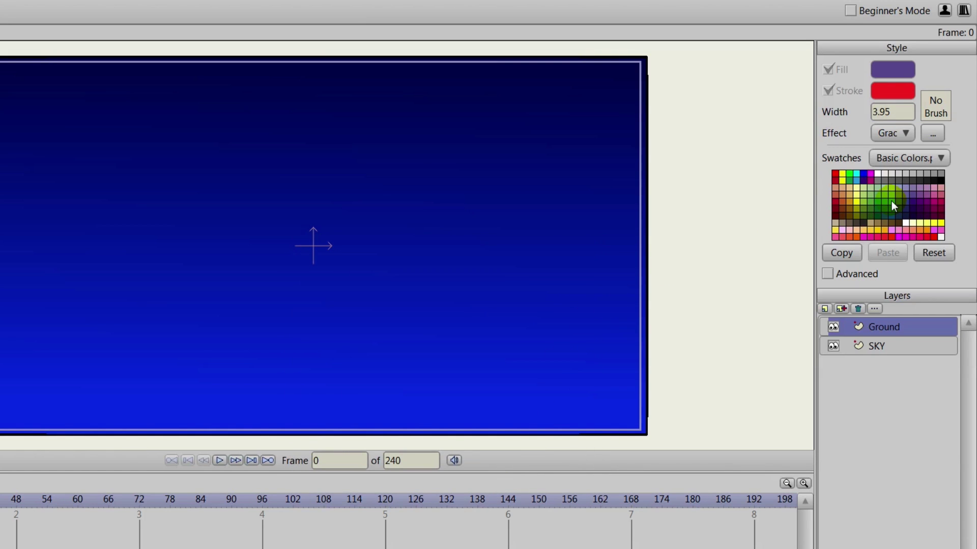
{"action": "left_click", "coordinate": [891, 201]}
{"action": "left_click", "coordinate": [892, 206]}
Set the fill color to light gray D9D8DA and the stroke color to medium gray B0B0B0.
{"action": "left_click", "coordinate": [893, 71]}
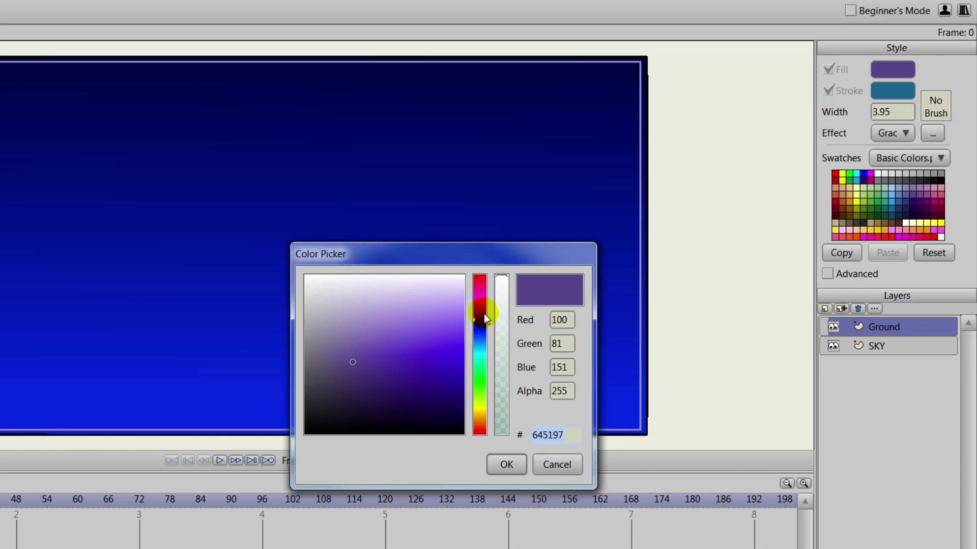
{"action": "left_click_drag", "start_coordinate": [352, 360], "coordinate": [307, 300]}
{"action": "left_click", "coordinate": [503, 463]}
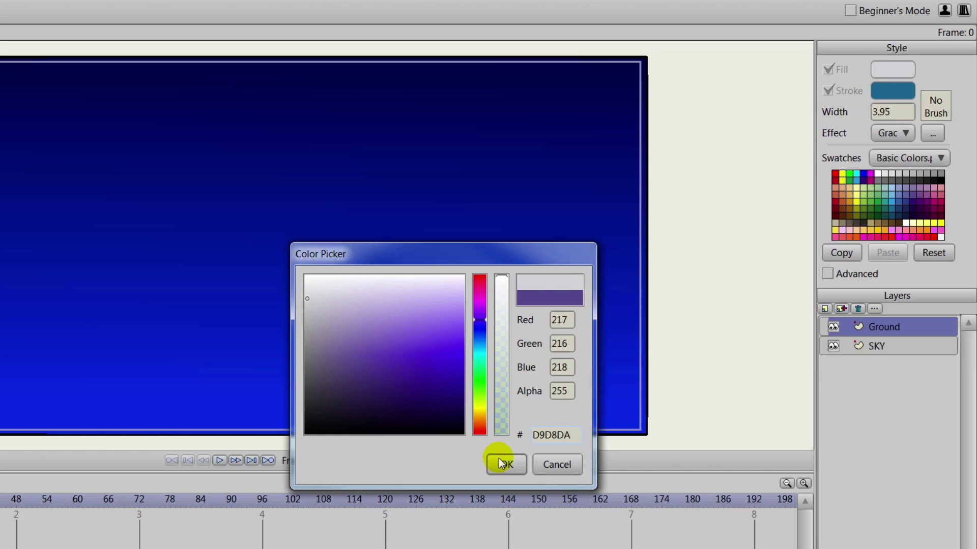
{"action": "left_click", "coordinate": [881, 92]}
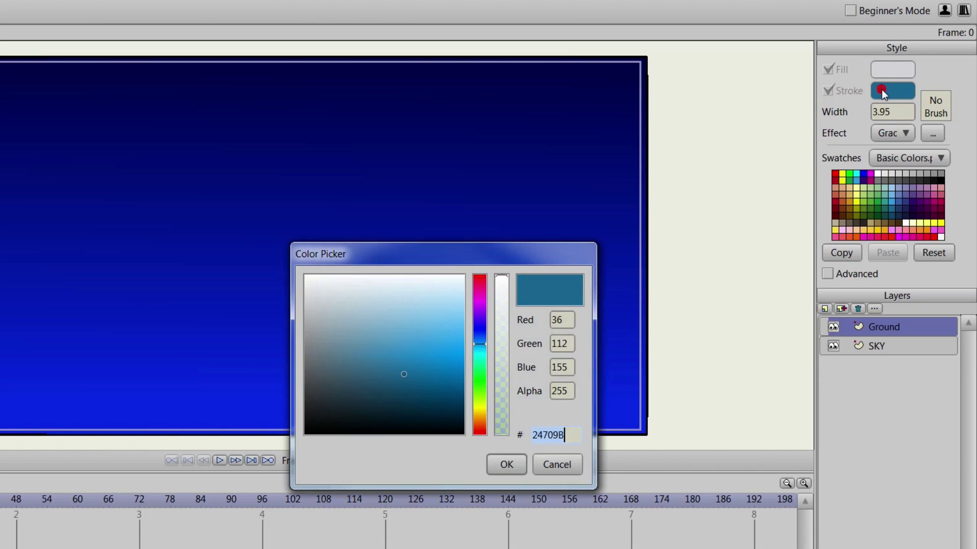
{"action": "mouse_move", "coordinate": [399, 371]}
{"action": "left_mouse_down"}
{"action": "mouse_move", "coordinate": [276, 342]}
{"action": "mouse_move", "coordinate": [274, 324]}
{"action": "left_mouse_up"}
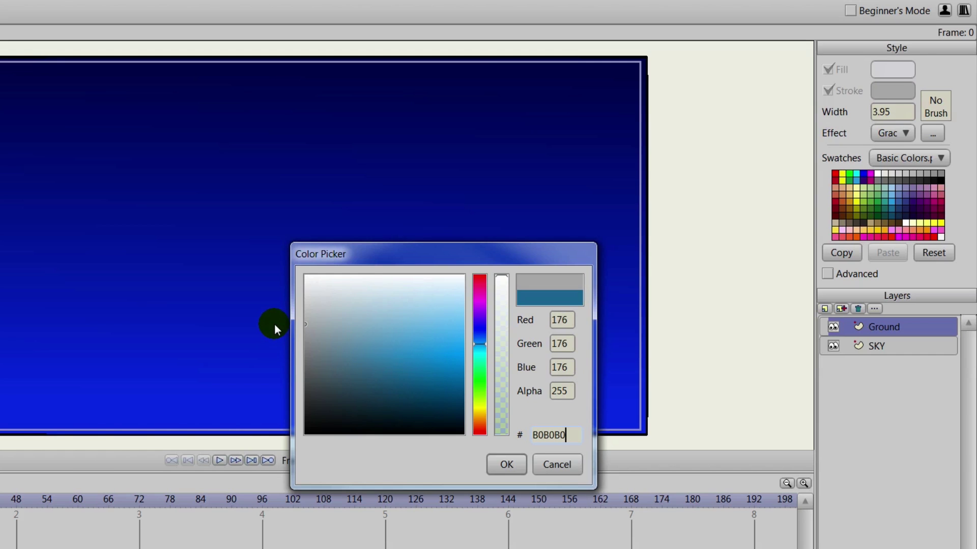
{"action": "left_click", "coordinate": [506, 461]}
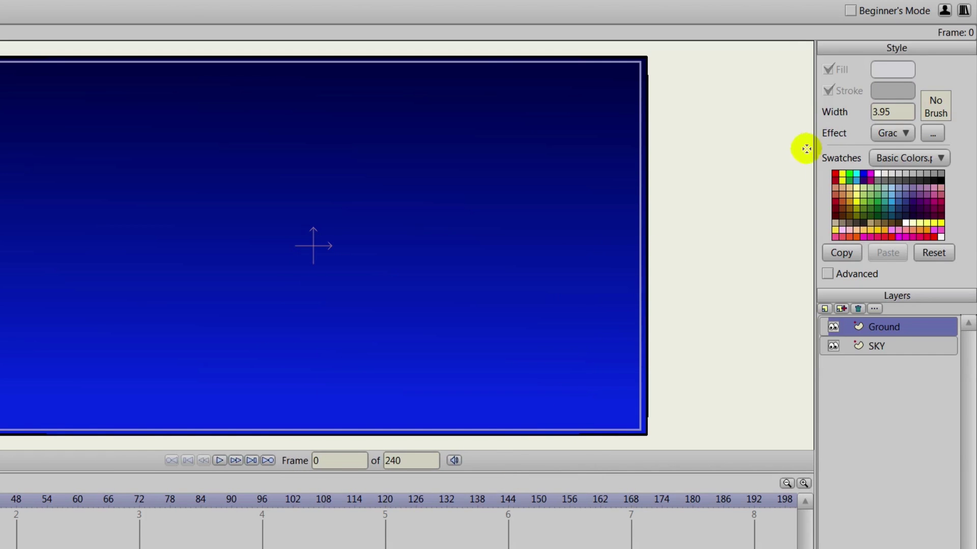
Replace the Gradient effect with the Shaded effect, accepting its default settings.
{"action": "left_click", "coordinate": [895, 132]}
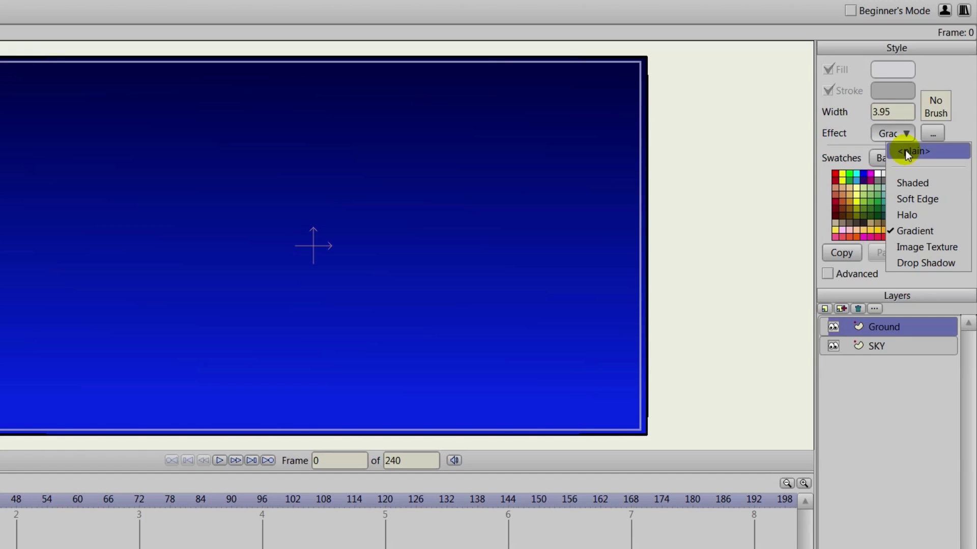
{"action": "left_click", "coordinate": [905, 151]}
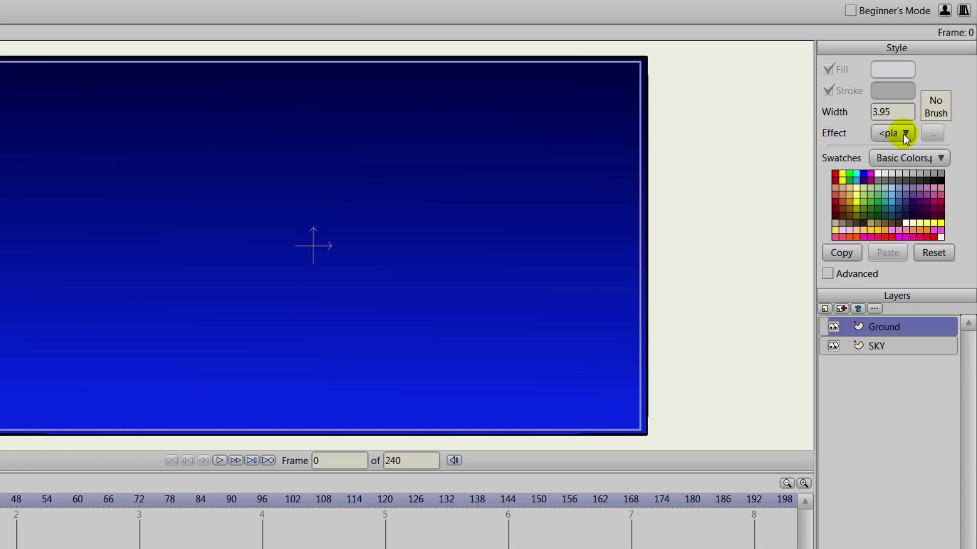
{"action": "left_click", "coordinate": [903, 134]}
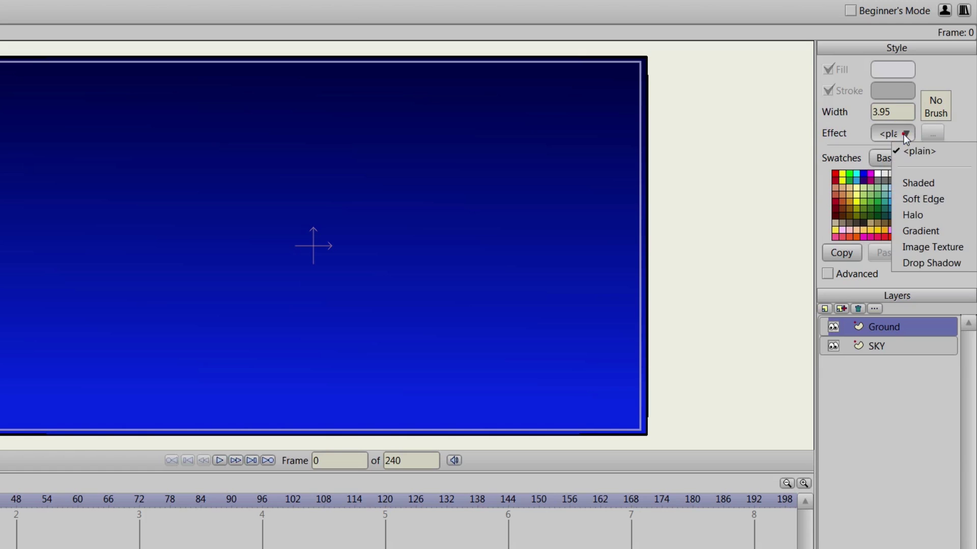
{"action": "left_click", "coordinate": [910, 182]}
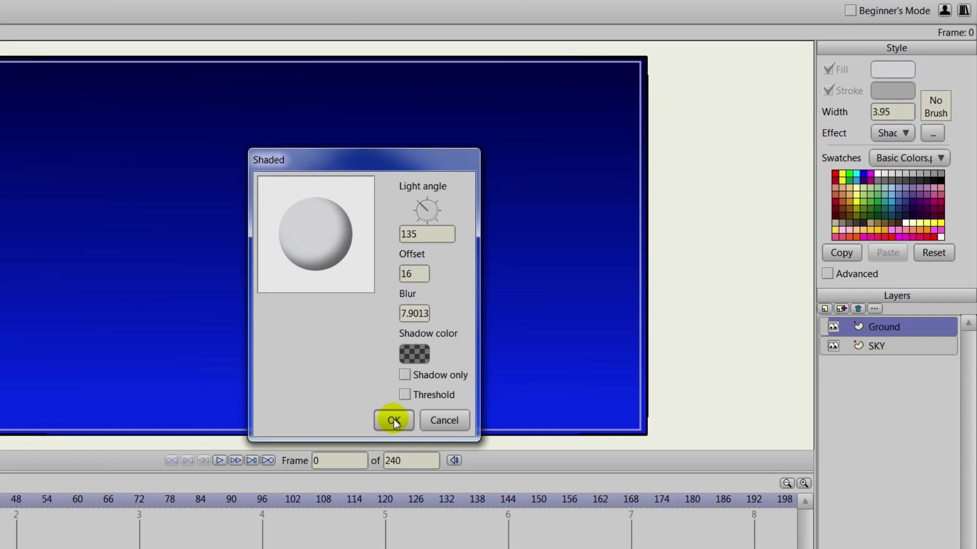
{"action": "left_click", "coordinate": [394, 420]}
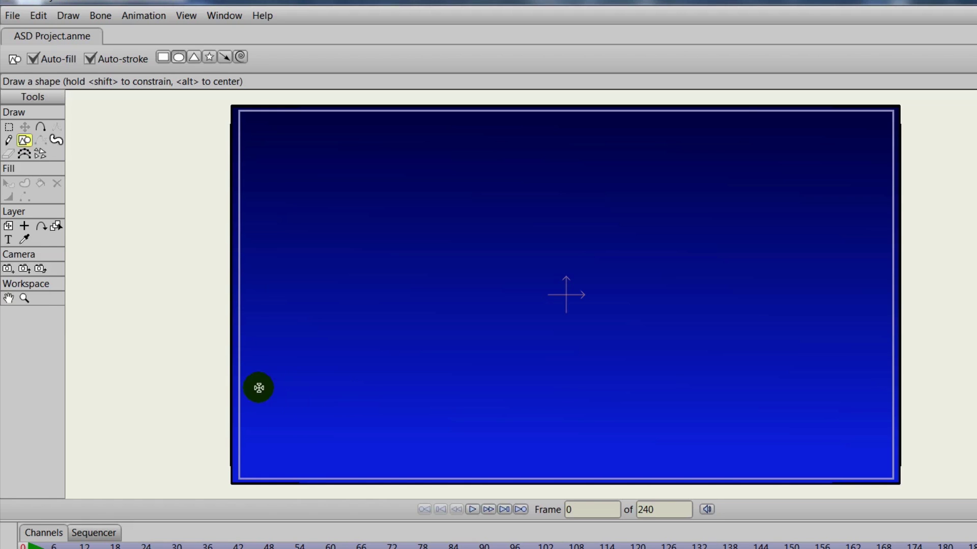
Draw a large oval slightly wider than the frame across its lower part and move it down to about Y -1.21.
{"action": "mouse_move", "coordinate": [206, 306]}
{"action": "left_mouse_down"}
{"action": "mouse_move", "coordinate": [246, 385]}
{"action": "mouse_move", "coordinate": [440, 456]}
{"action": "mouse_move", "coordinate": [634, 508]}
{"action": "mouse_move", "coordinate": [854, 548]}
{"action": "mouse_move", "coordinate": [919, 548]}
{"action": "left_mouse_up"}
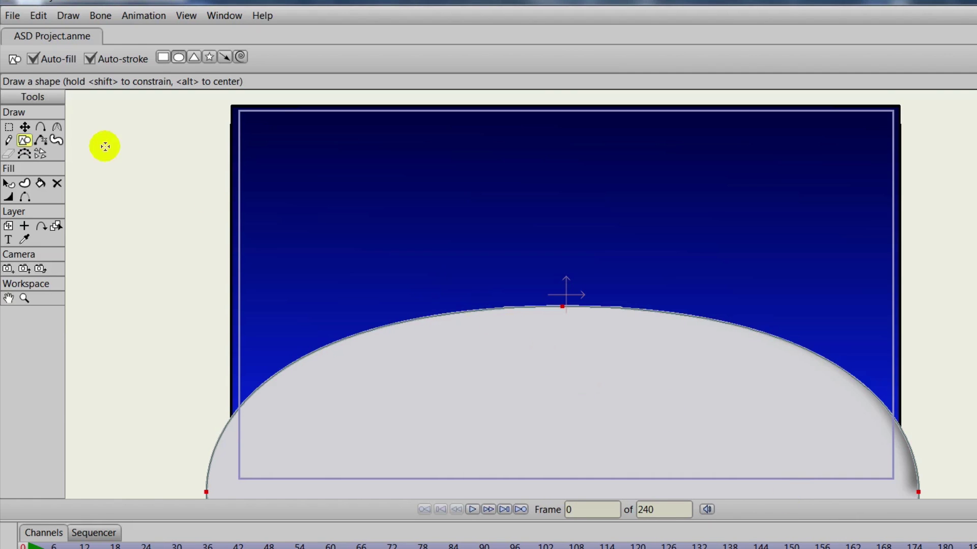
{"action": "left_click", "coordinate": [25, 127]}
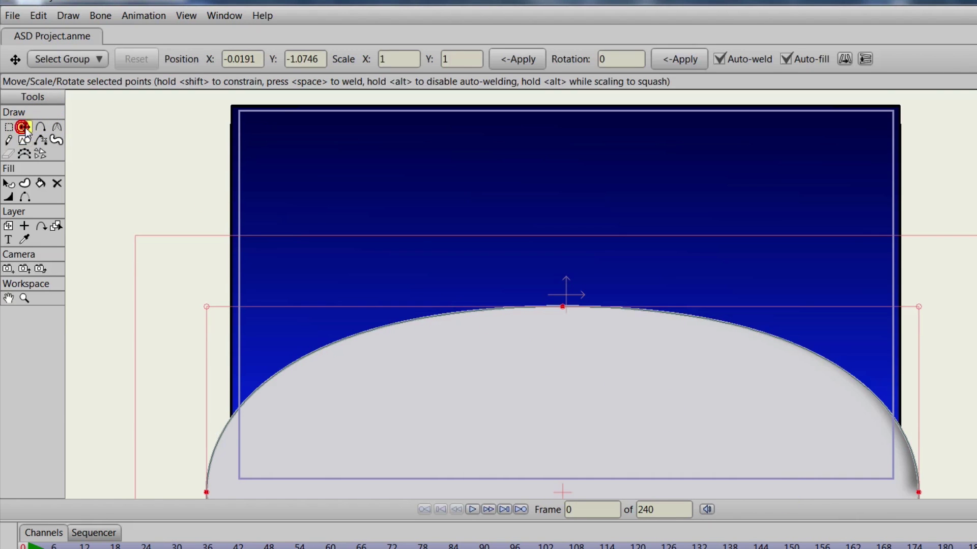
{"action": "left_click_drag", "start_coordinate": [624, 311], "coordinate": [621, 334]}
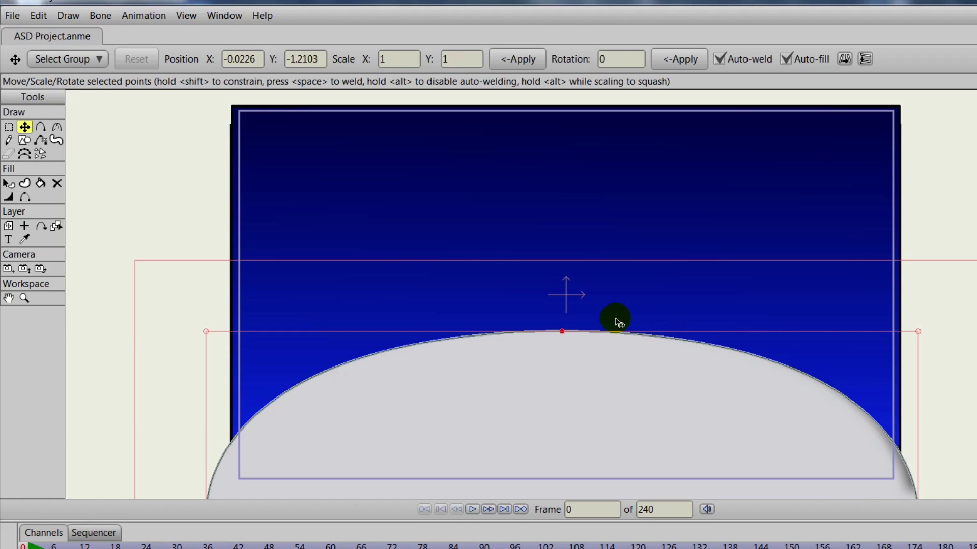
Adjust the ground oval's Shaded effect to a light angle of about 194.42 and an offset of 36.
{"action": "left_click", "coordinate": [8, 183]}
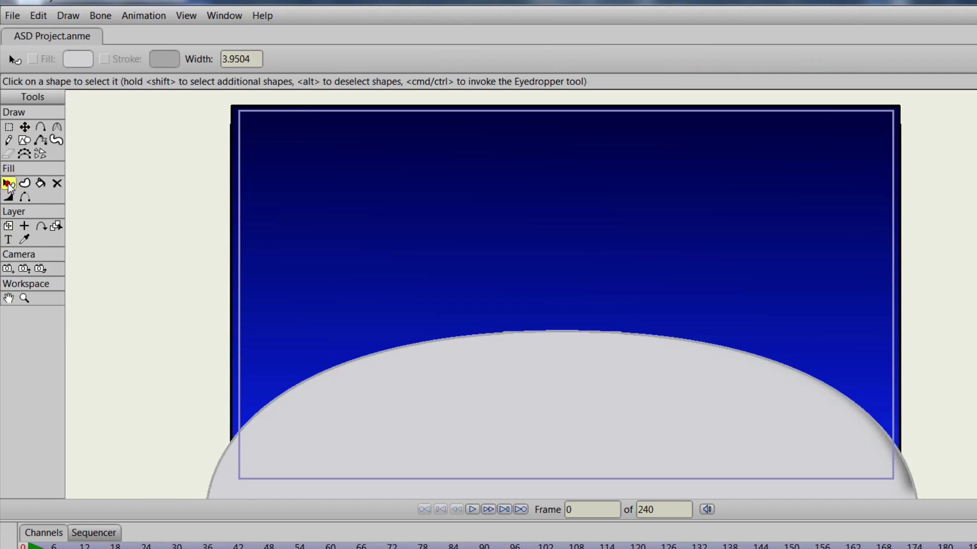
{"action": "left_click", "coordinate": [525, 386]}
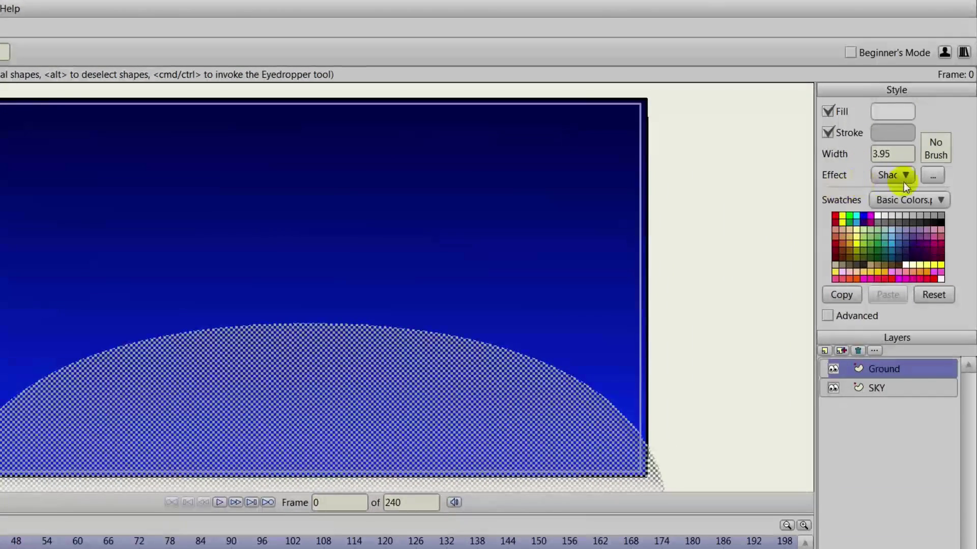
{"action": "left_click", "coordinate": [931, 174]}
{"action": "mouse_move", "coordinate": [336, 206]}
{"action": "left_mouse_down"}
{"action": "mouse_move", "coordinate": [512, 212]}
{"action": "mouse_move", "coordinate": [656, 203]}
{"action": "mouse_move", "coordinate": [650, 198]}
{"action": "left_mouse_up"}
{"action": "mouse_move", "coordinate": [705, 226]}
{"action": "left_mouse_down"}
{"action": "mouse_move", "coordinate": [733, 234]}
{"action": "mouse_move", "coordinate": [725, 240]}
{"action": "mouse_move", "coordinate": [682, 219]}
{"action": "mouse_move", "coordinate": [697, 87]}
{"action": "left_mouse_up"}
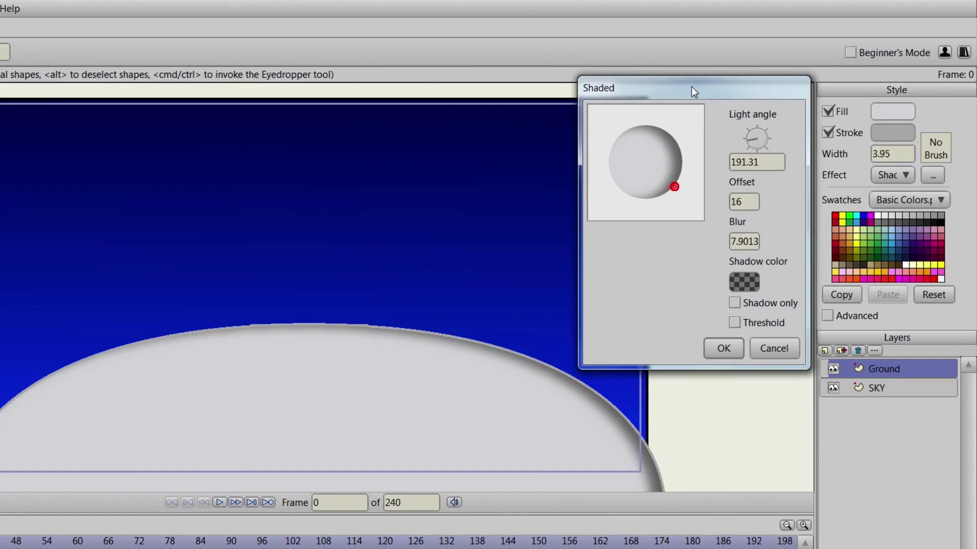
{"action": "left_click_drag", "start_coordinate": [748, 144], "coordinate": [746, 137]}
{"action": "double_click", "coordinate": [755, 205]}
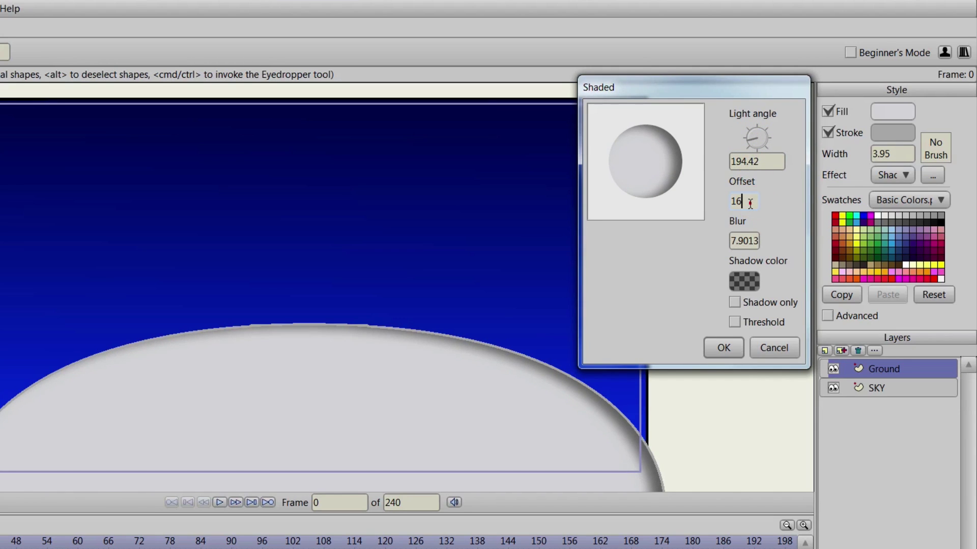
{"action": "type", "text": "21"}
{"action": "scroll", "coordinate": [752, 204], "scroll_direction": "up", "scroll_amount": 15}
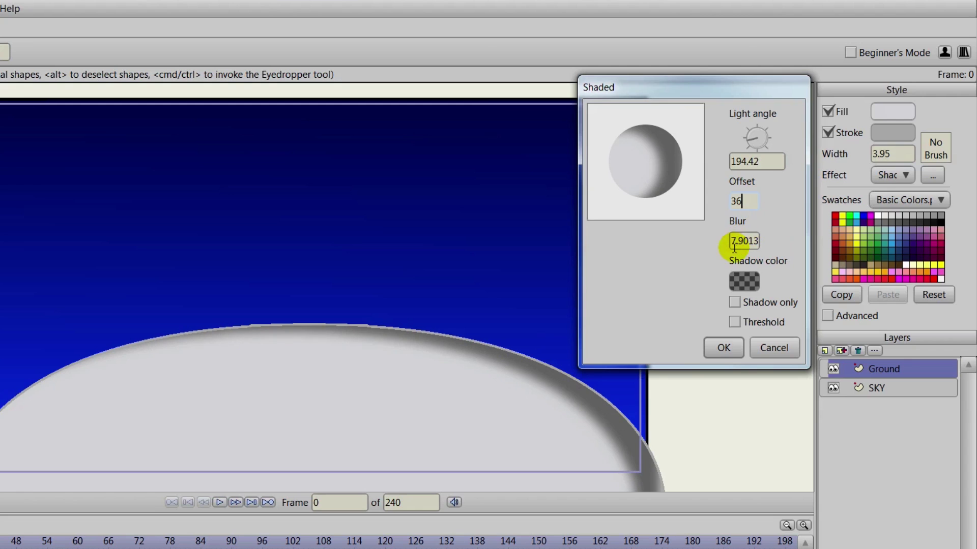
Lower the shadow color's alpha to 52, apply the Shaded settings and deselect the ground oval.
{"action": "left_click", "coordinate": [747, 282]}
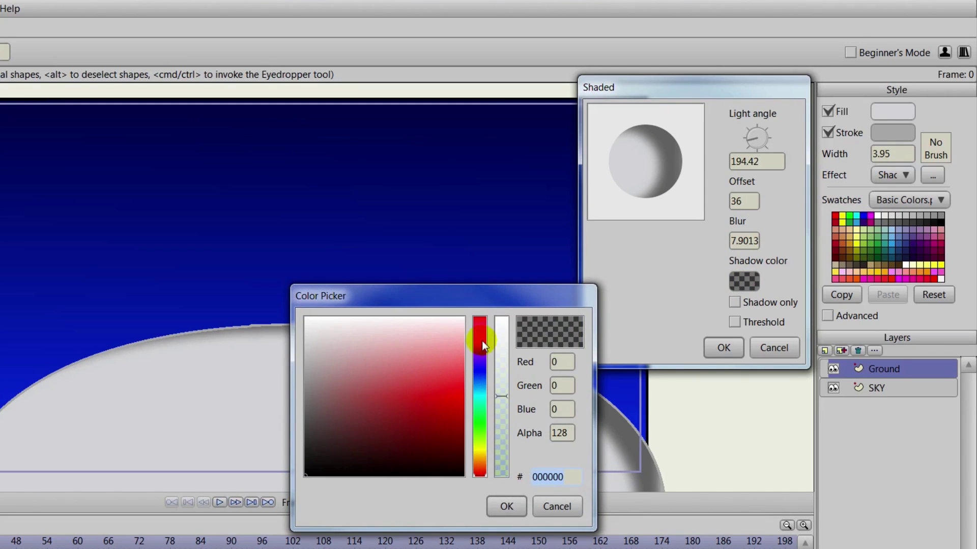
{"action": "left_click_drag", "start_coordinate": [444, 288], "coordinate": [298, 218]}
{"action": "left_click_drag", "start_coordinate": [356, 323], "coordinate": [356, 374]}
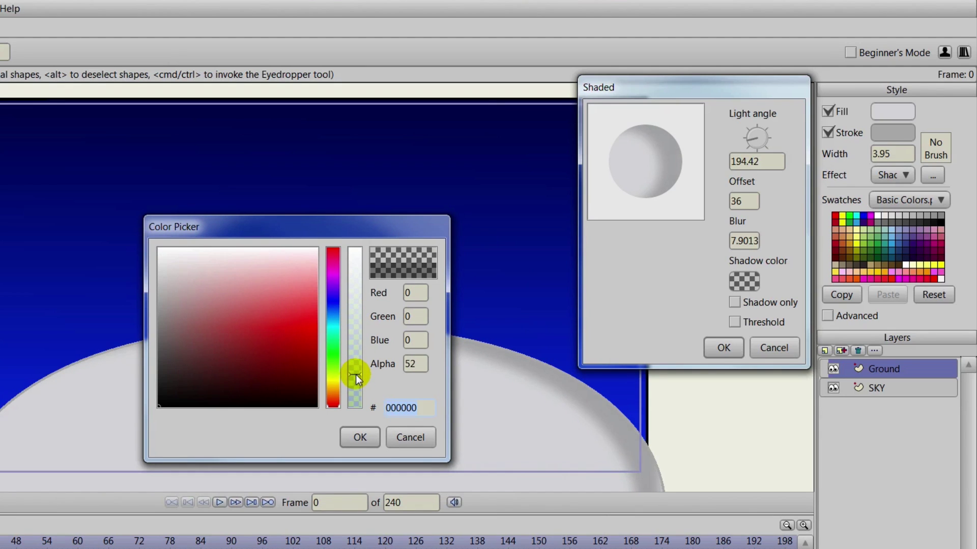
{"action": "left_click", "coordinate": [361, 440]}
{"action": "left_click", "coordinate": [722, 348]}
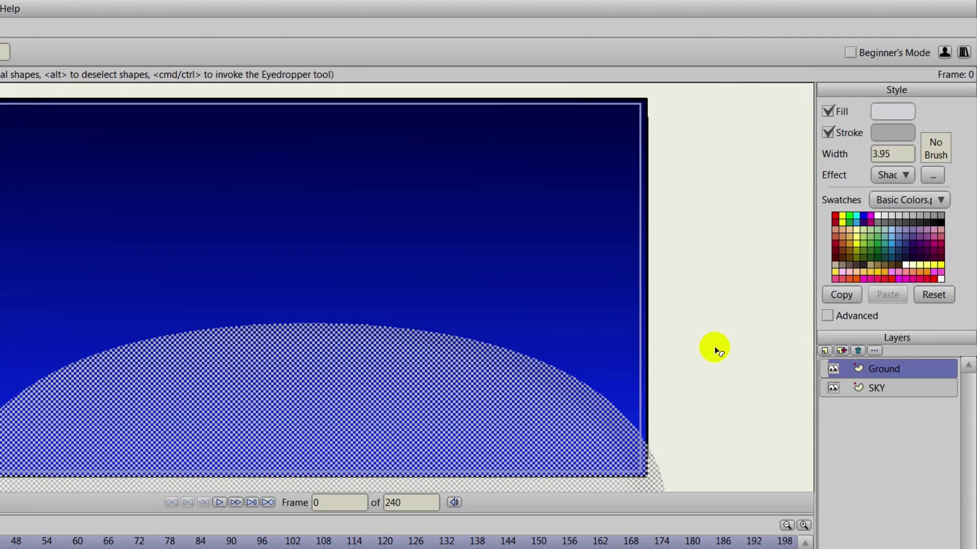
{"action": "left_click", "coordinate": [677, 380]}
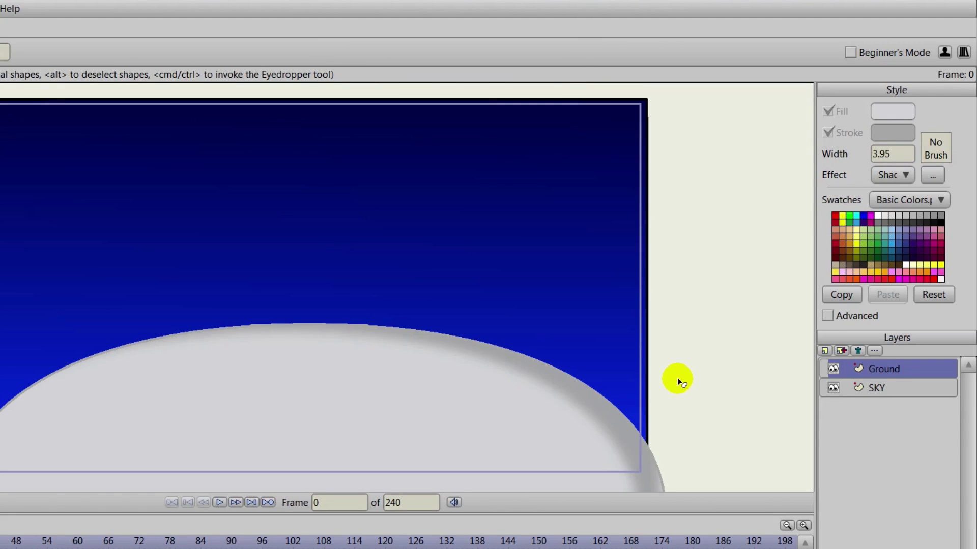
Add Shaded as the ground oval's second fill effect and set its light angle to about 10.56.
{"action": "left_click", "coordinate": [418, 397]}
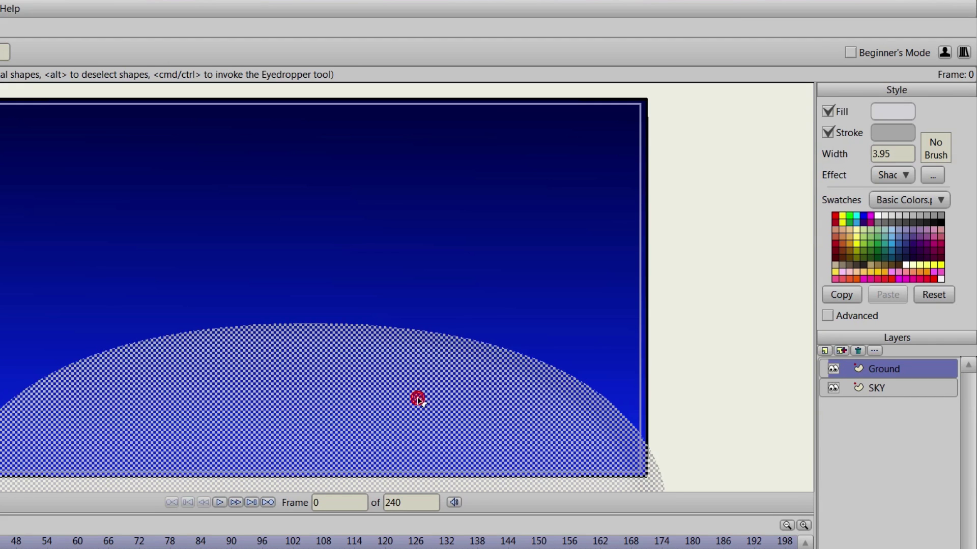
{"action": "left_click", "coordinate": [826, 316]}
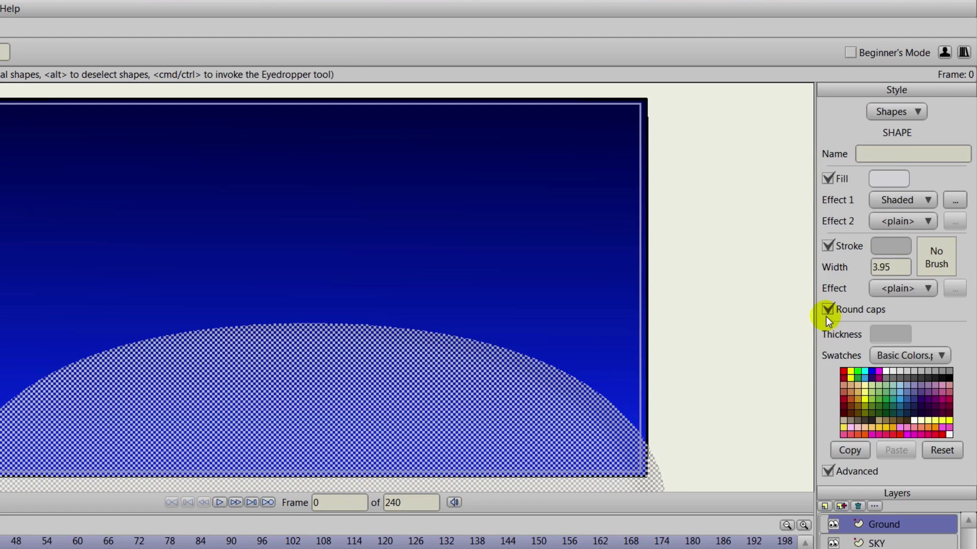
{"action": "left_click", "coordinate": [891, 221]}
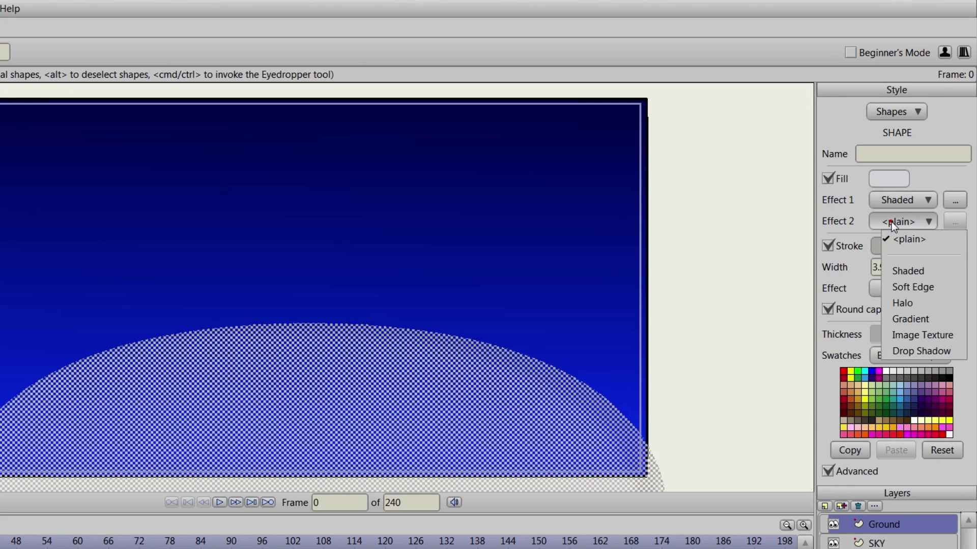
{"action": "left_click", "coordinate": [905, 274]}
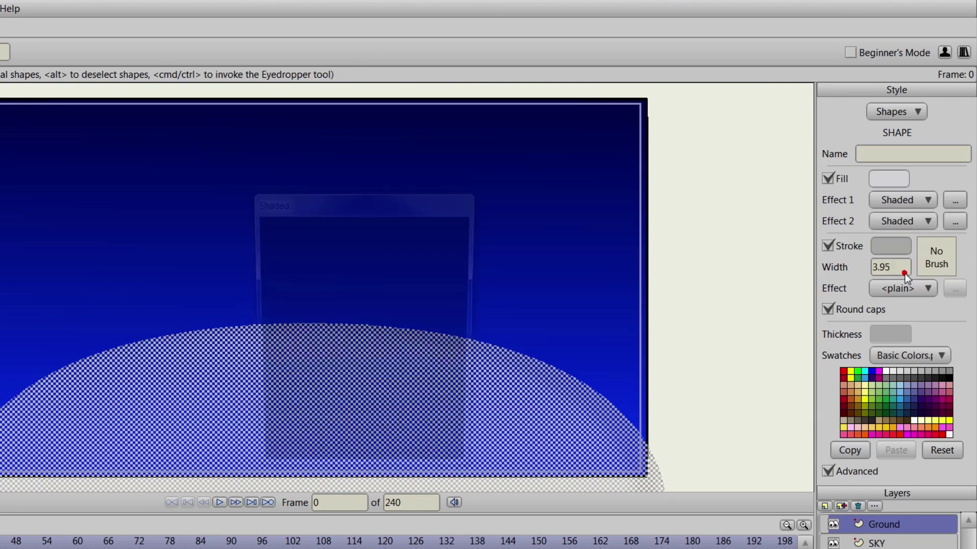
{"action": "left_click_drag", "start_coordinate": [424, 246], "coordinate": [445, 250]}
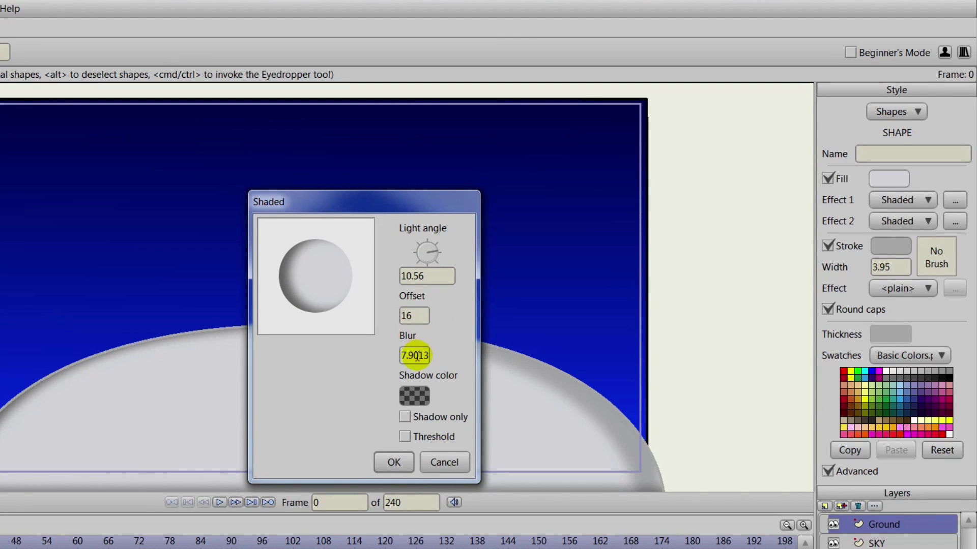
Set the second Shaded effect's shadow color to white (FFFFFF) with a slightly higher alpha.
{"action": "left_click", "coordinate": [420, 396]}
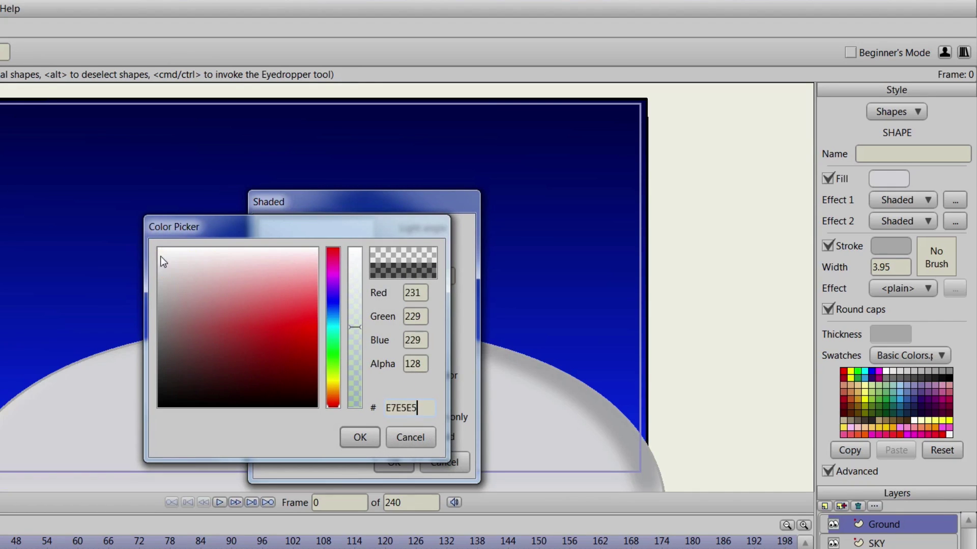
{"action": "left_click_drag", "start_coordinate": [163, 261], "coordinate": [151, 242]}
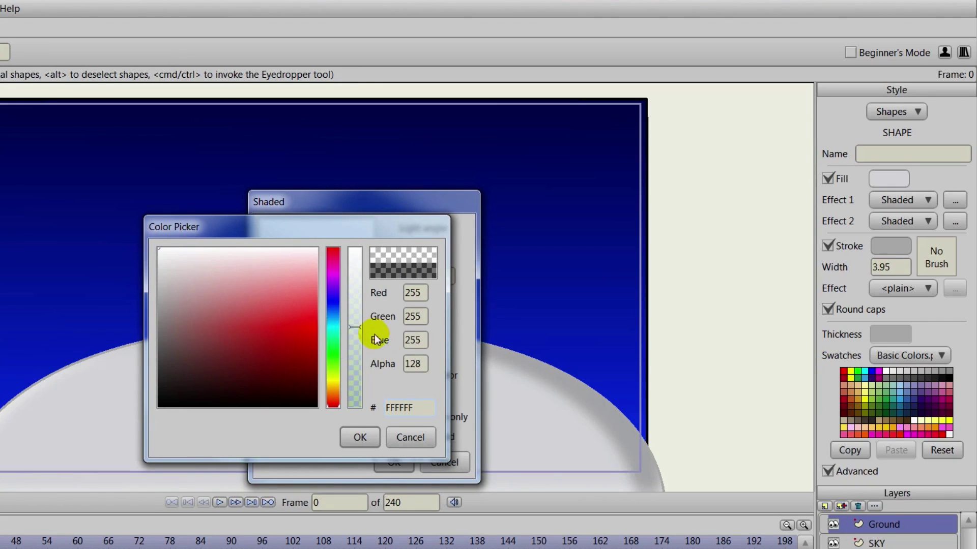
{"action": "mouse_move", "coordinate": [358, 322]}
{"action": "left_mouse_down"}
{"action": "mouse_move", "coordinate": [349, 254]}
{"action": "mouse_move", "coordinate": [356, 342]}
{"action": "mouse_move", "coordinate": [356, 309]}
{"action": "left_mouse_up"}
{"action": "left_click", "coordinate": [361, 438]}
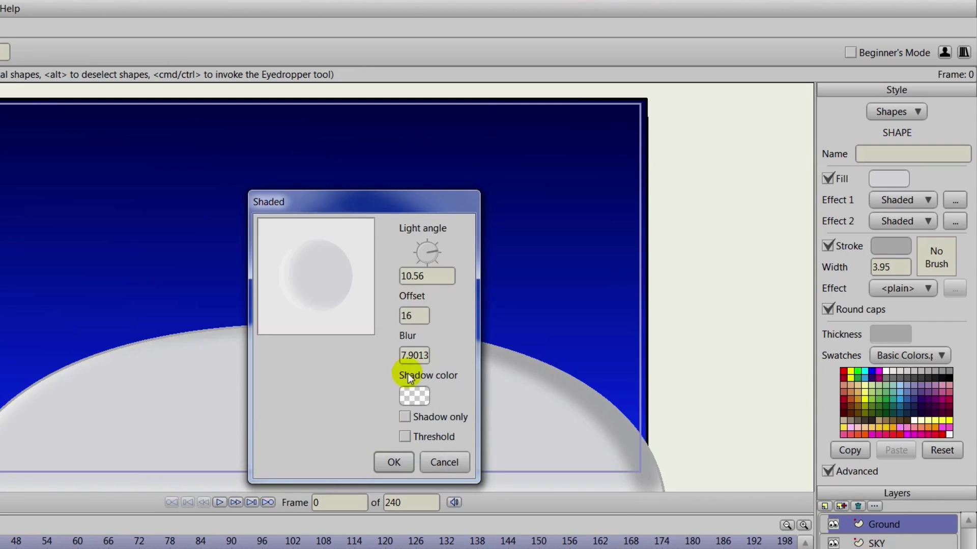
Set the second Shaded effect's offset to 46, apply it and deselect the ground oval.
{"action": "double_click", "coordinate": [417, 315]}
{"action": "type", "text": "18"}
{"action": "double_click", "coordinate": [418, 316]}
{"action": "type", "text": "22"}
{"action": "scroll", "coordinate": [419, 313], "scroll_direction": "up", "scroll_amount": 5}
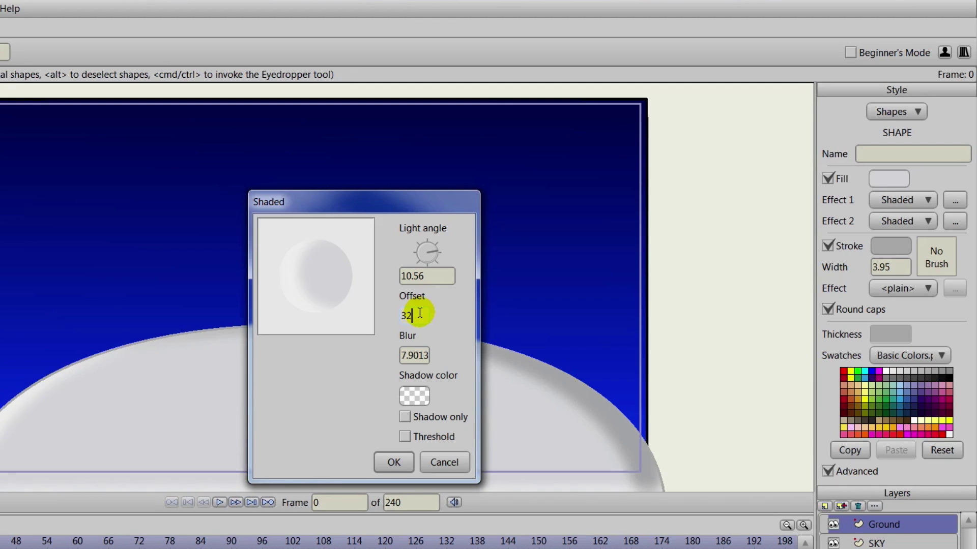
{"action": "scroll", "coordinate": [420, 313], "scroll_direction": "up", "scroll_amount": 16}
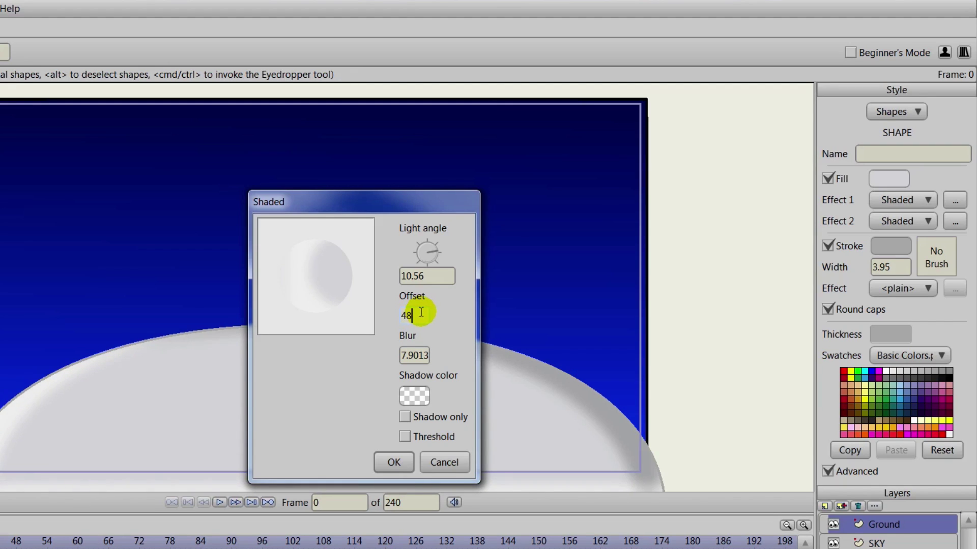
{"action": "scroll", "coordinate": [421, 313], "scroll_direction": "down", "scroll_amount": 2}
{"action": "left_click", "coordinate": [394, 462]}
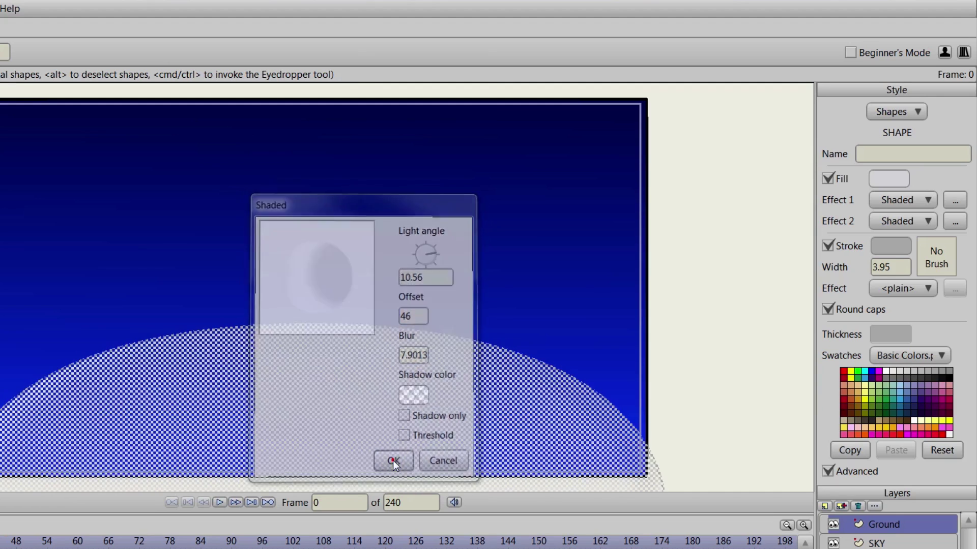
{"action": "left_click", "coordinate": [682, 405]}
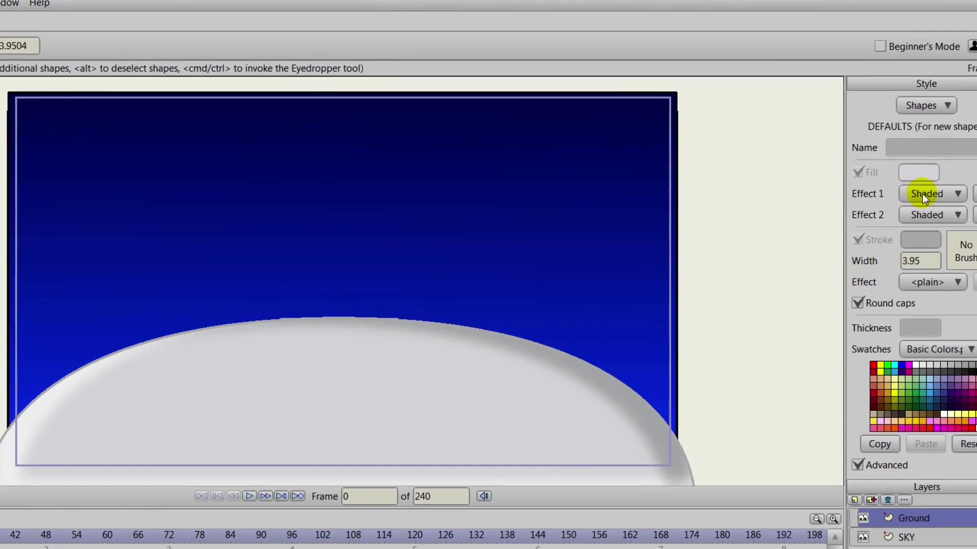
Set the second fill effect for new shapes to plain and turn off the advanced style options.
{"action": "left_click", "coordinate": [943, 200]}
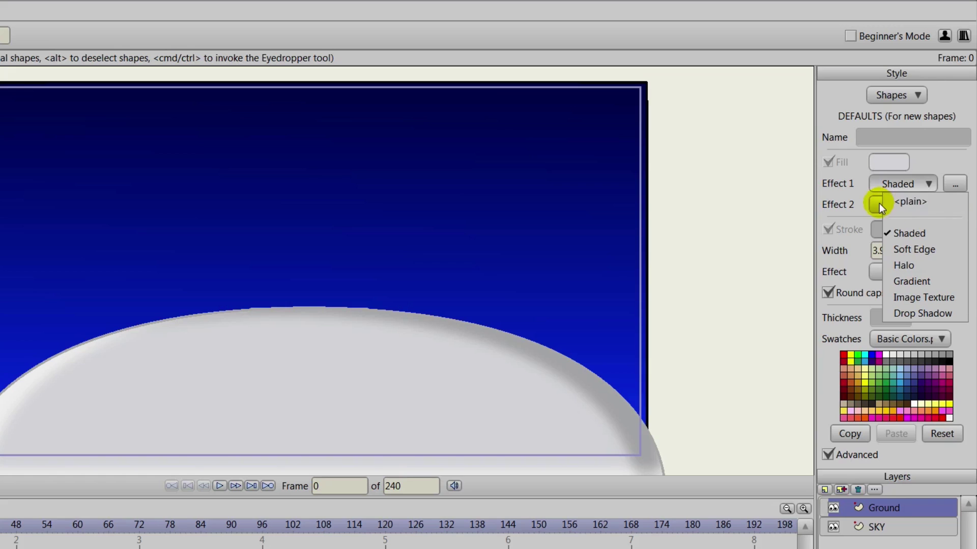
{"action": "left_click", "coordinate": [879, 203]}
{"action": "left_click", "coordinate": [912, 205]}
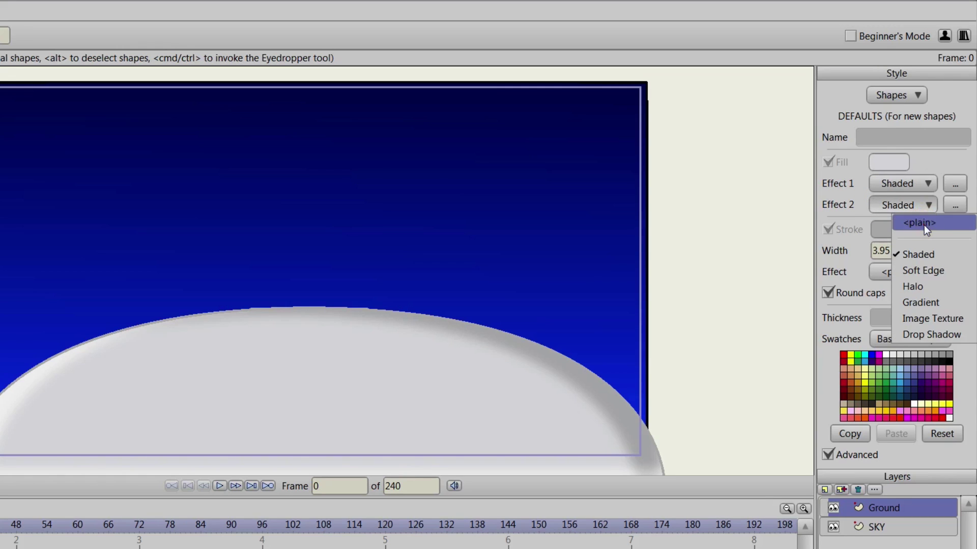
{"action": "left_click", "coordinate": [924, 225]}
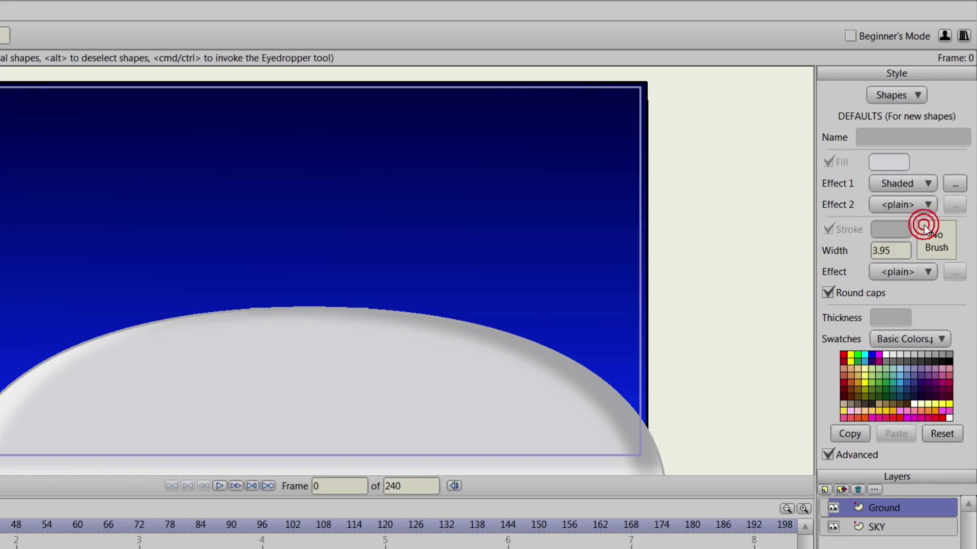
{"action": "left_click", "coordinate": [828, 454]}
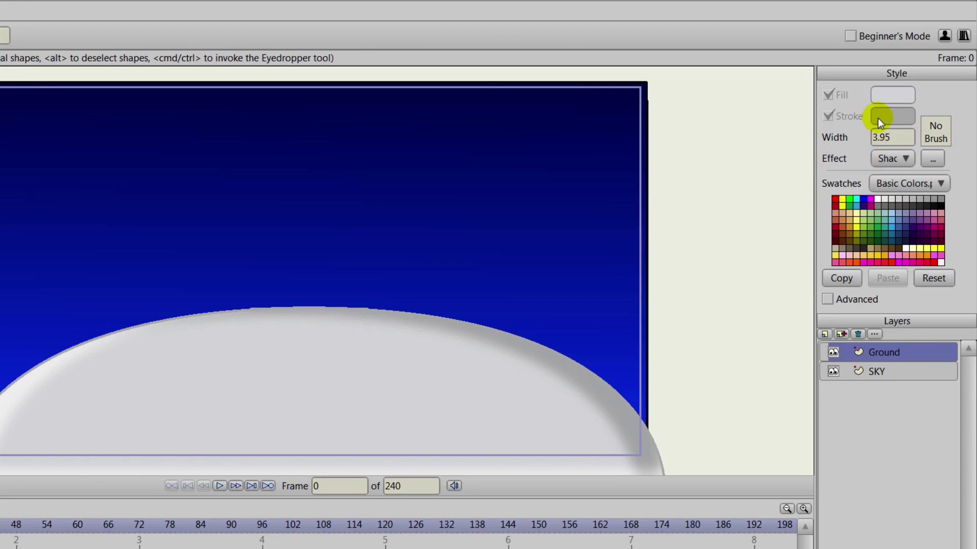
Set the default fill color for new shapes to the darker gray BBBBBB.
{"action": "left_click", "coordinate": [893, 96]}
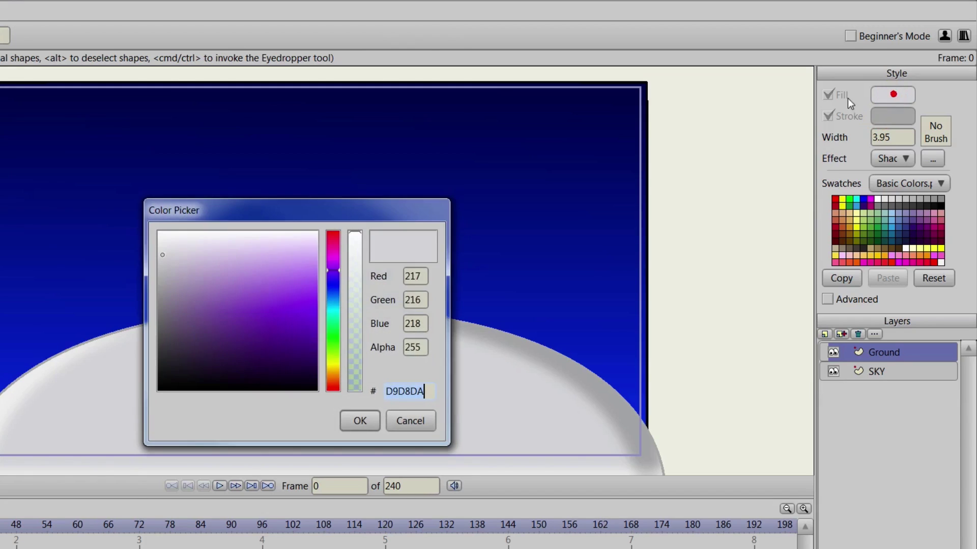
{"action": "mouse_move", "coordinate": [161, 255]}
{"action": "left_mouse_down"}
{"action": "mouse_move", "coordinate": [159, 282]}
{"action": "mouse_move", "coordinate": [157, 273]}
{"action": "left_mouse_up"}
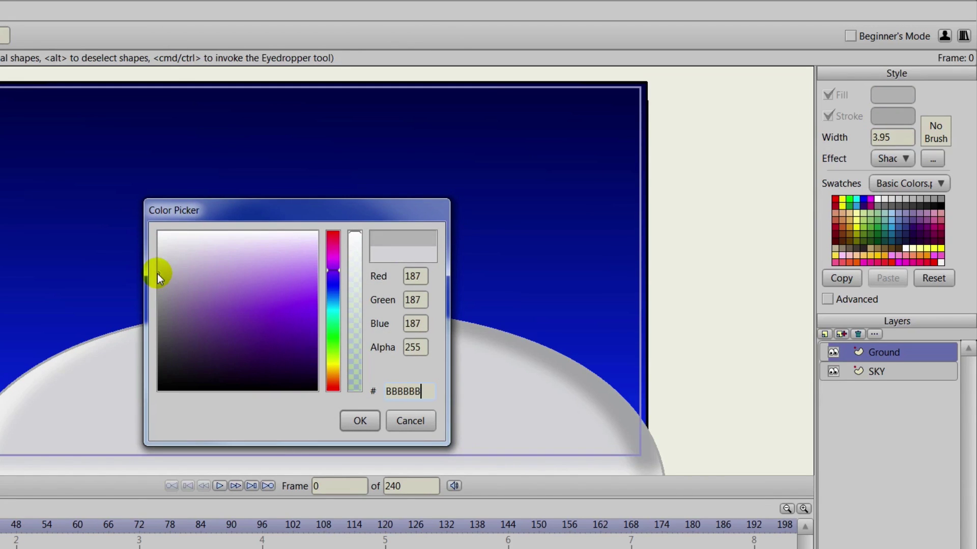
{"action": "left_click", "coordinate": [362, 422]}
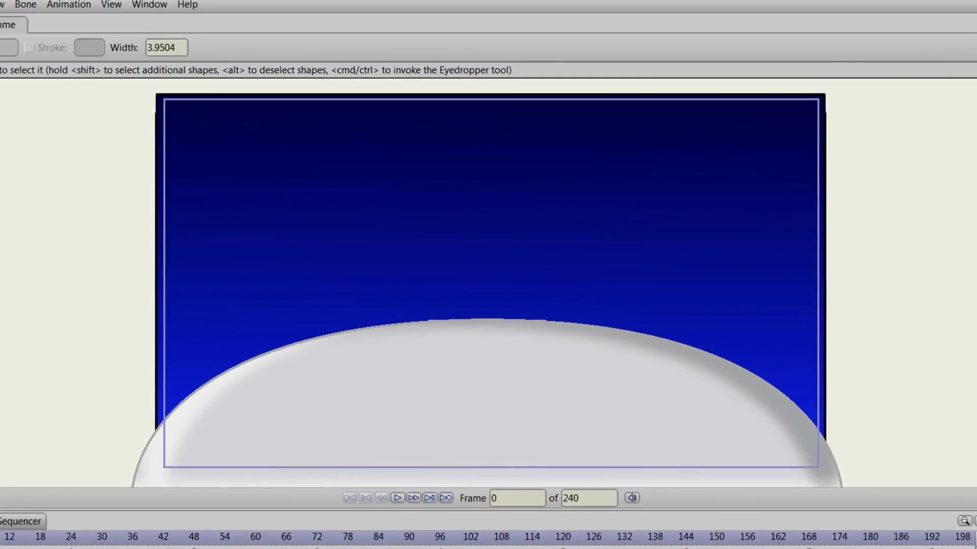
Draw six flat oval craters on the ground, three across its upper part and three along the frame's lower edge.
{"action": "key", "text": "s"}
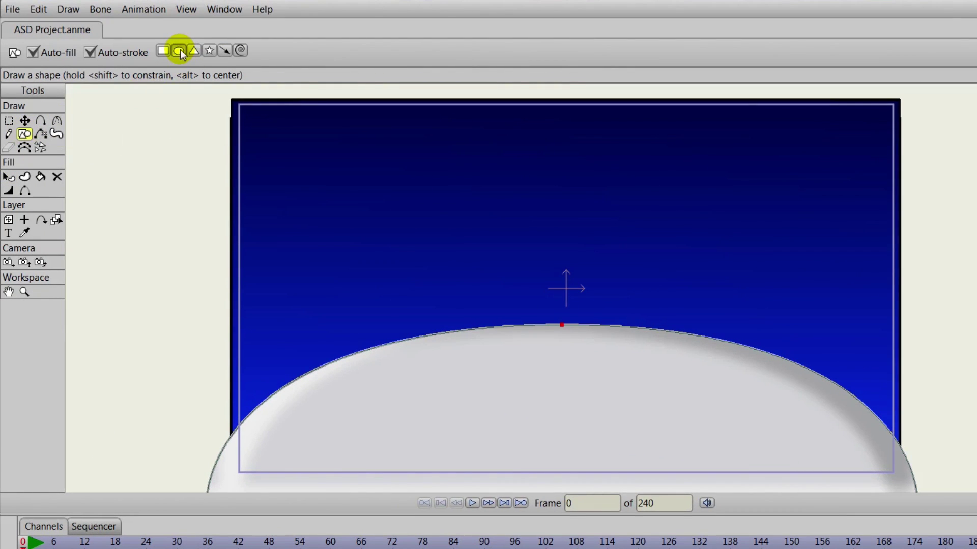
{"action": "mouse_move", "coordinate": [640, 376]}
{"action": "left_mouse_down"}
{"action": "mouse_move", "coordinate": [656, 394]}
{"action": "mouse_move", "coordinate": [723, 405]}
{"action": "left_mouse_up"}
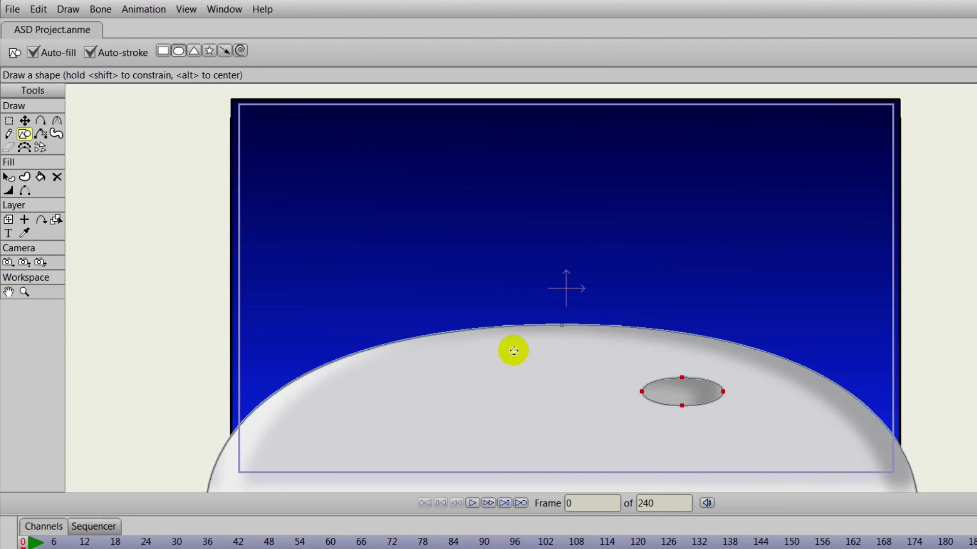
{"action": "left_click_drag", "start_coordinate": [513, 351], "coordinate": [588, 374]}
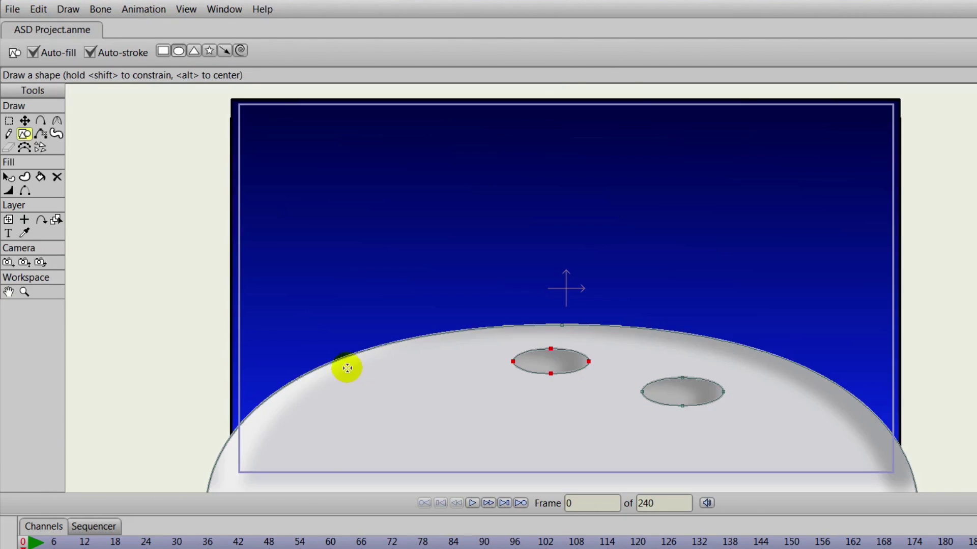
{"action": "left_click_drag", "start_coordinate": [357, 378], "coordinate": [423, 402]}
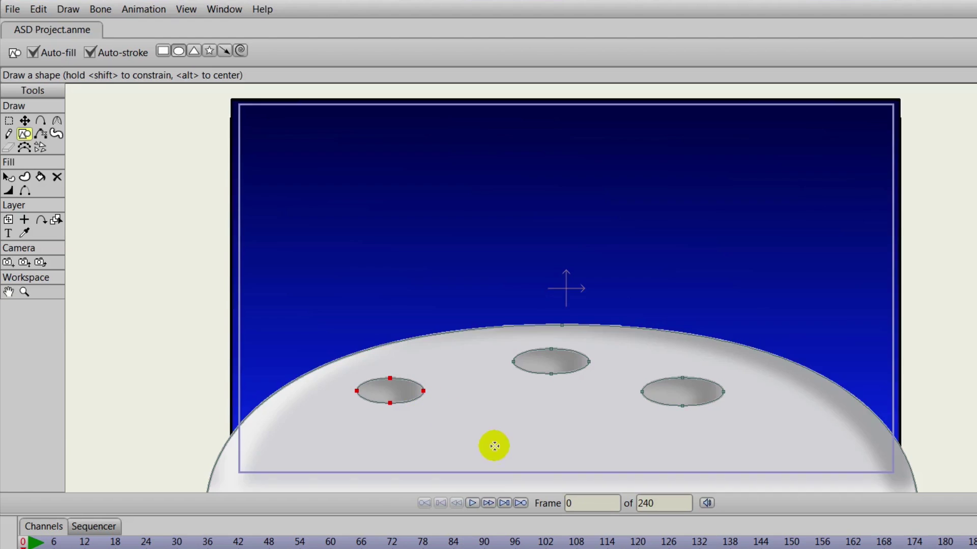
{"action": "left_click_drag", "start_coordinate": [485, 438], "coordinate": [559, 467]}
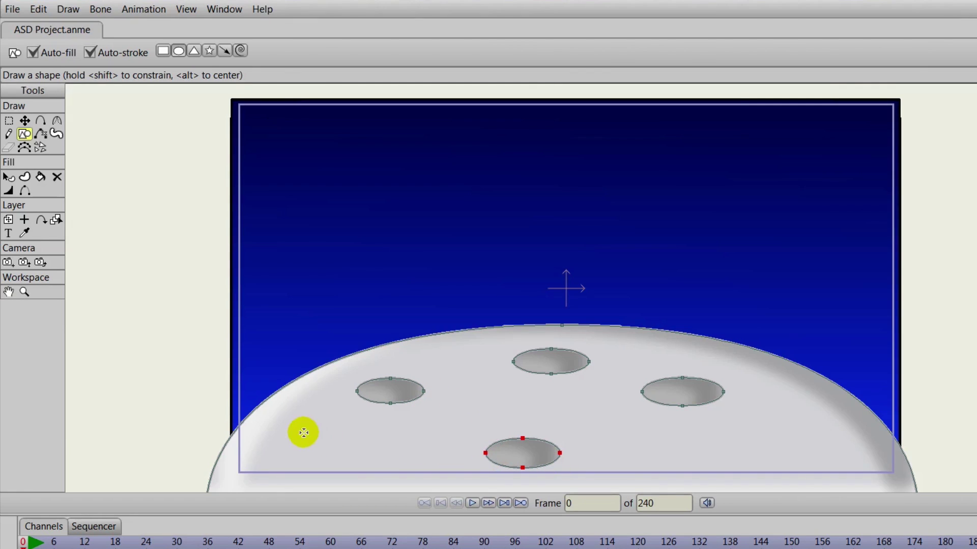
{"action": "mouse_move", "coordinate": [254, 437]}
{"action": "left_mouse_down"}
{"action": "mouse_move", "coordinate": [275, 454]}
{"action": "mouse_move", "coordinate": [328, 464]}
{"action": "left_mouse_up"}
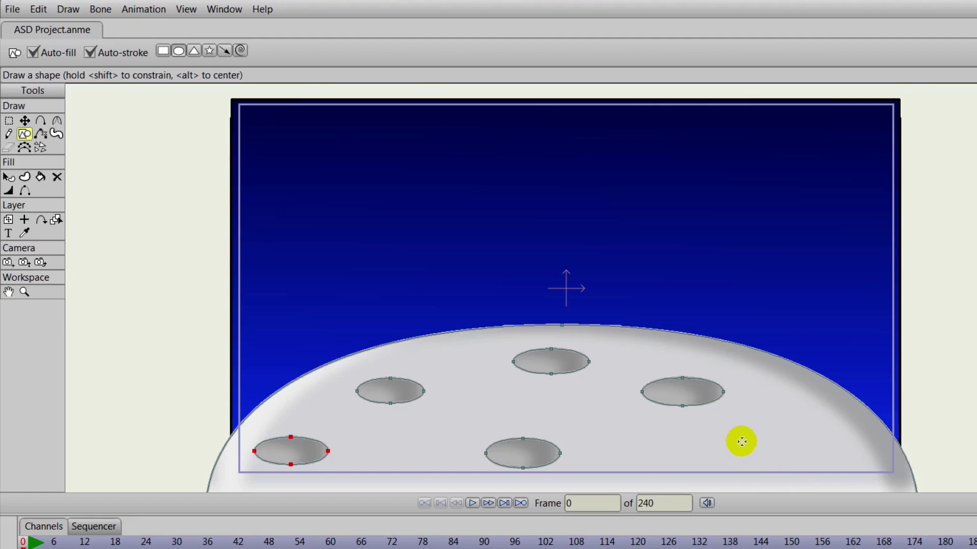
{"action": "left_click_drag", "start_coordinate": [742, 441], "coordinate": [831, 478]}
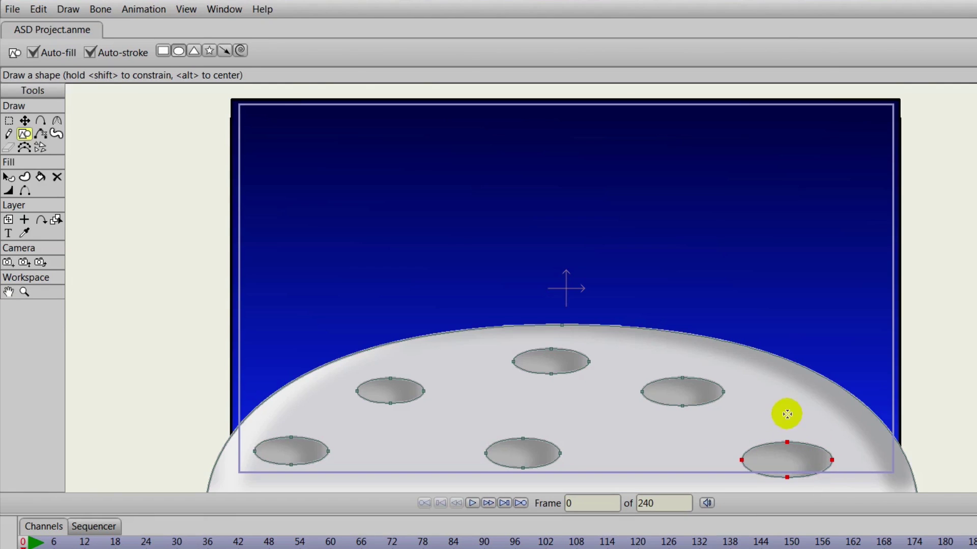
Draw four smaller oval craters in the gaps between the large ones on the ground.
{"action": "left_click_drag", "start_coordinate": [777, 401], "coordinate": [811, 416]}
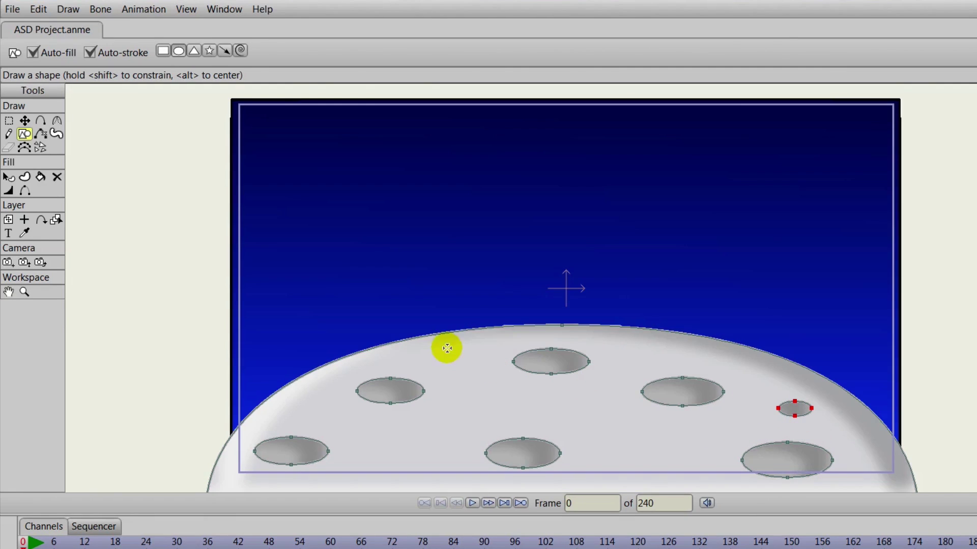
{"action": "left_click_drag", "start_coordinate": [436, 348], "coordinate": [464, 357]}
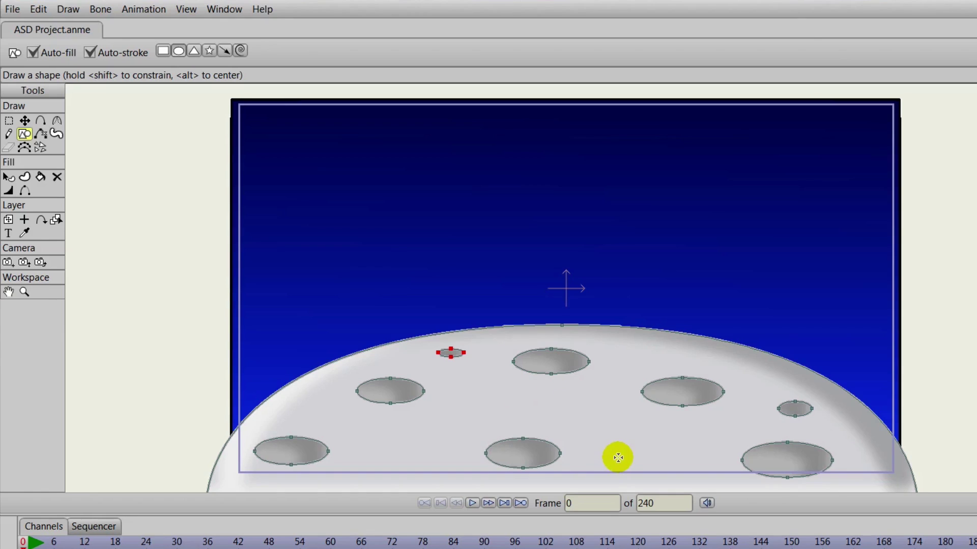
{"action": "left_click_drag", "start_coordinate": [621, 454], "coordinate": [647, 466]}
{"action": "left_click_drag", "start_coordinate": [396, 452], "coordinate": [418, 459]}
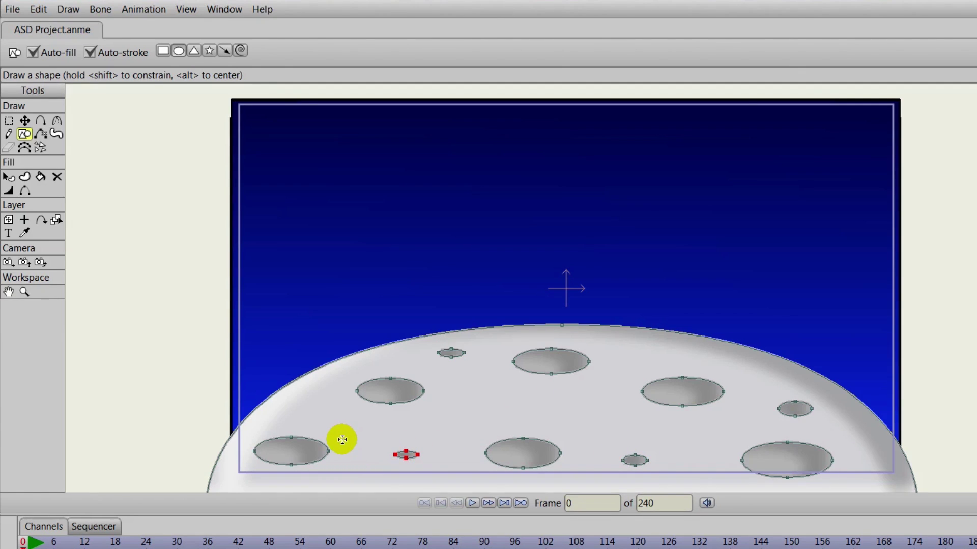
Set the Shaded offset of the large crater at the ground's top center to 12 and apply it.
{"action": "left_click", "coordinate": [9, 177]}
{"action": "left_click", "coordinate": [566, 364]}
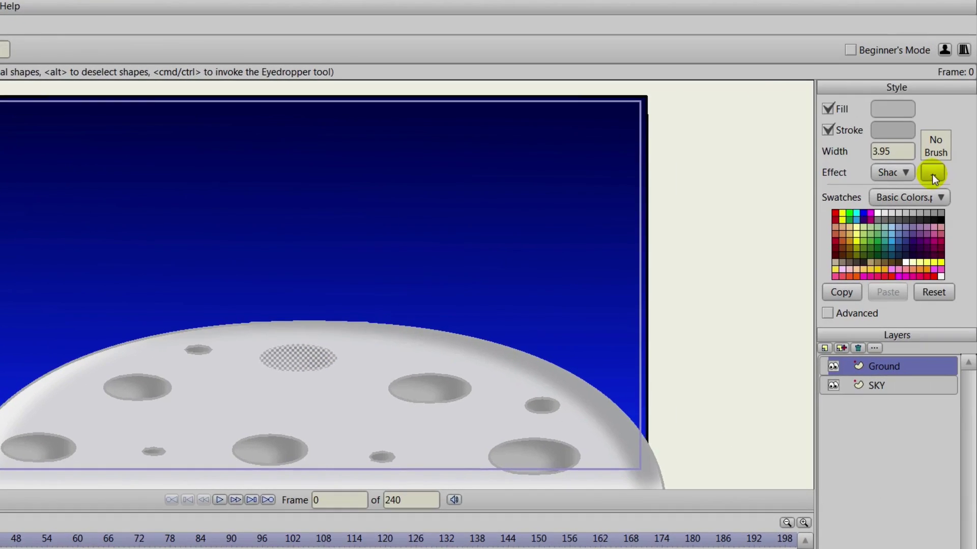
{"action": "left_click", "coordinate": [932, 173]}
{"action": "left_click_drag", "start_coordinate": [355, 205], "coordinate": [584, 178]}
{"action": "left_click", "coordinate": [657, 288]}
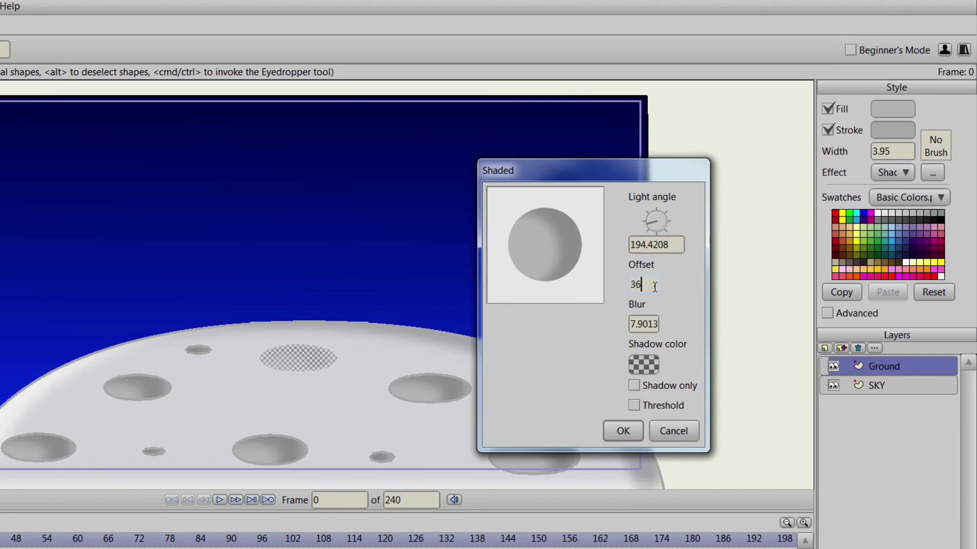
{"action": "left_click", "coordinate": [655, 287]}
{"action": "key", "text": "BackSpace"}
{"action": "type", "text": "0"}
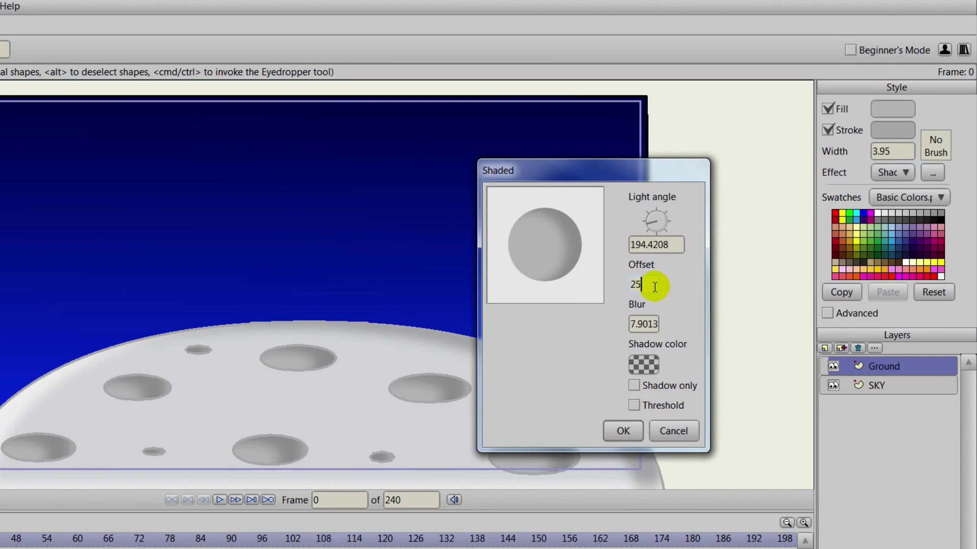
{"action": "key", "text": "BackSpace"}
{"action": "type", "text": "2"}
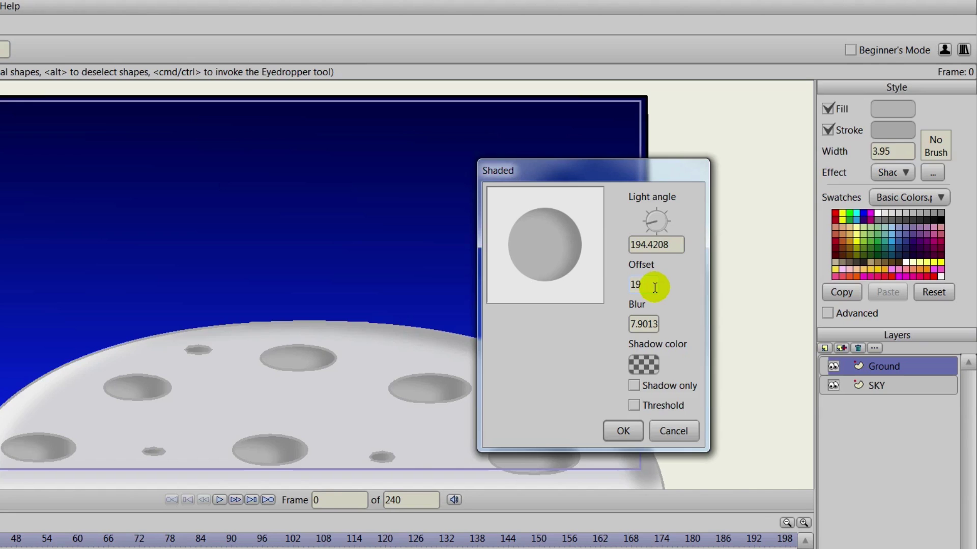
{"action": "key", "text": "BackSpace"}
{"action": "type", "text": "4"}
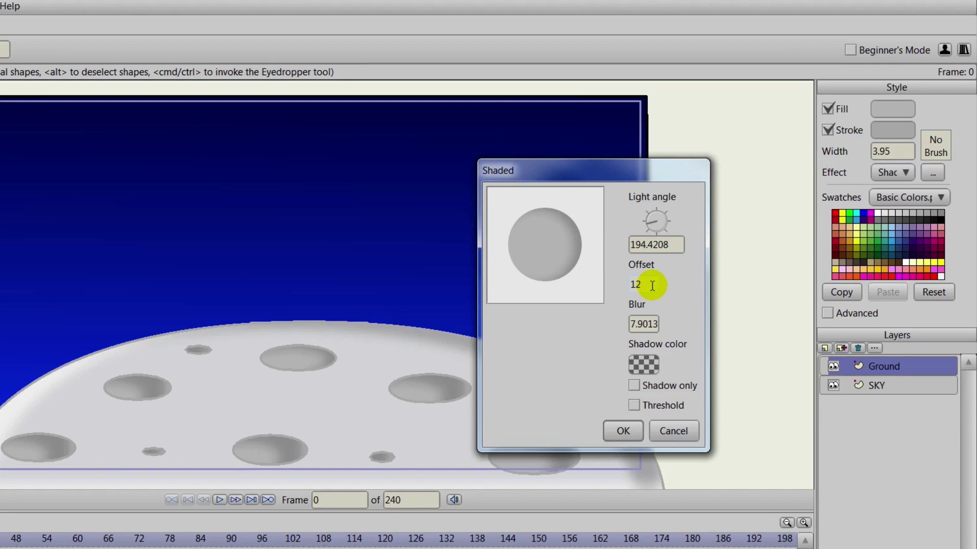
{"action": "left_click", "coordinate": [630, 434]}
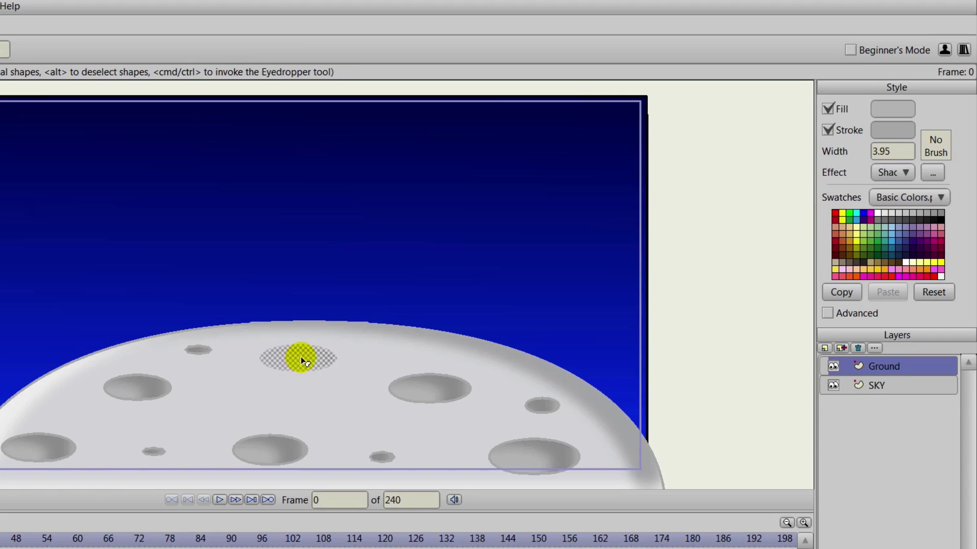
Copy the top center crater's style onto the large crater at the ground's upper right with the Eyedropper.
{"action": "left_click", "coordinate": [432, 386]}
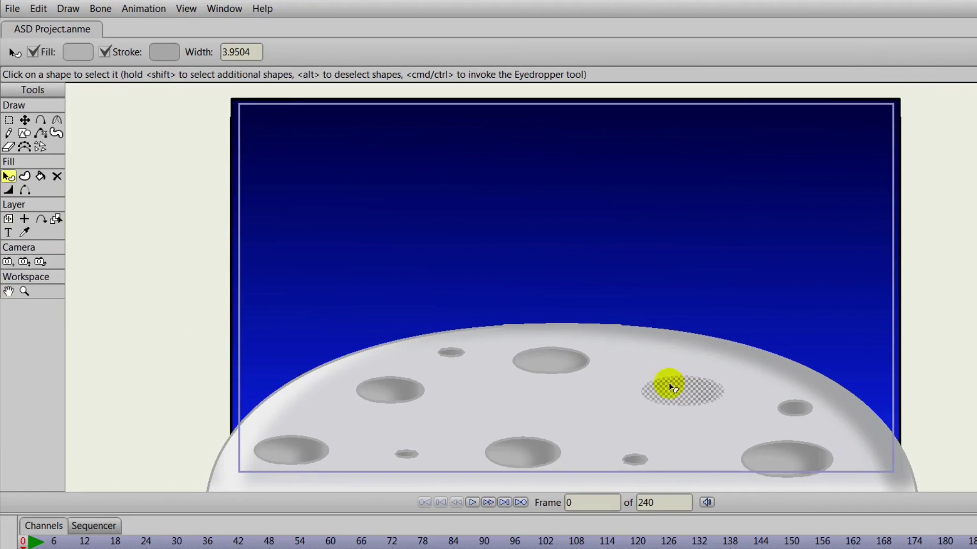
{"action": "left_click", "coordinate": [24, 232]}
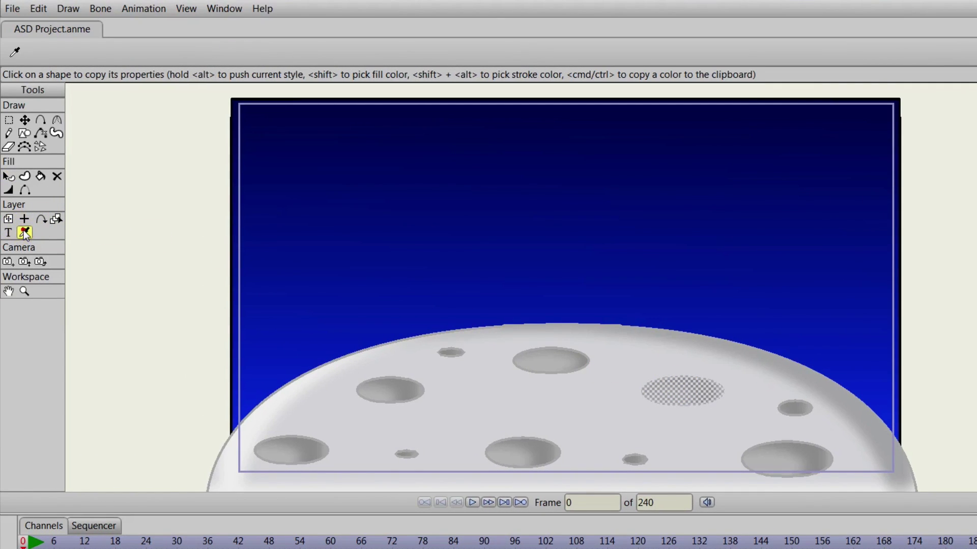
{"action": "left_click", "coordinate": [553, 363]}
{"action": "left_click", "coordinate": [972, 390]}
{"action": "left_click", "coordinate": [8, 177]}
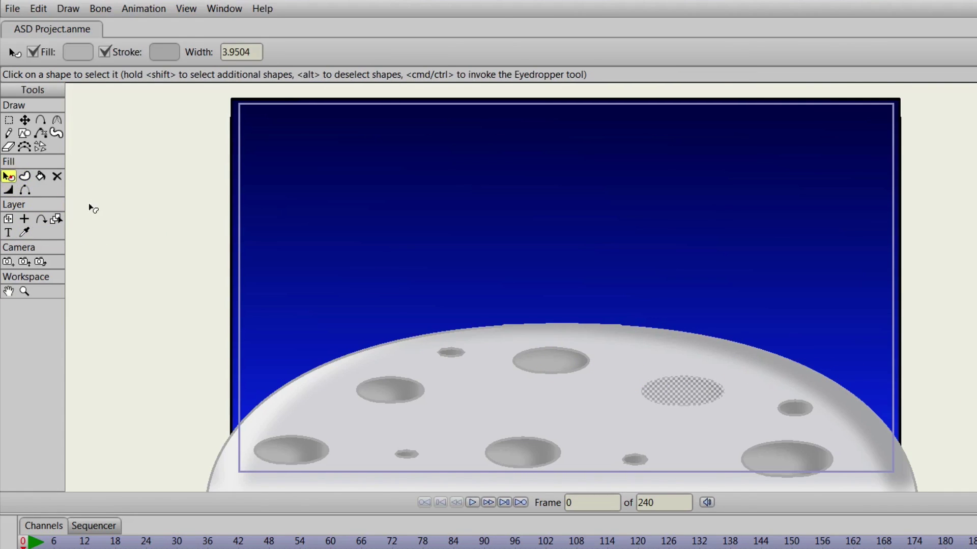
{"action": "left_click", "coordinate": [158, 248]}
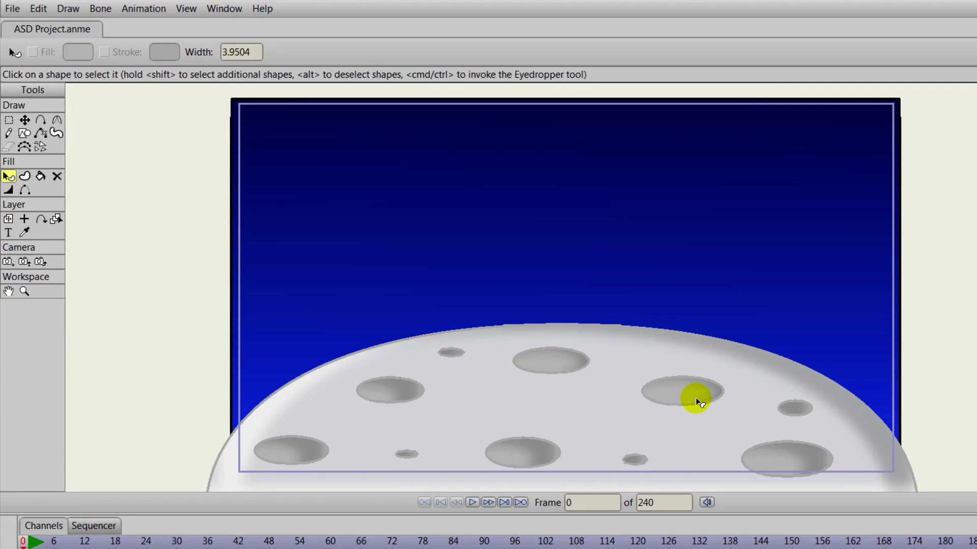
Copy the top center crater's style and paste it onto the large lower-right crater and the two small craters on the ground's right half.
{"action": "left_click", "coordinate": [556, 362]}
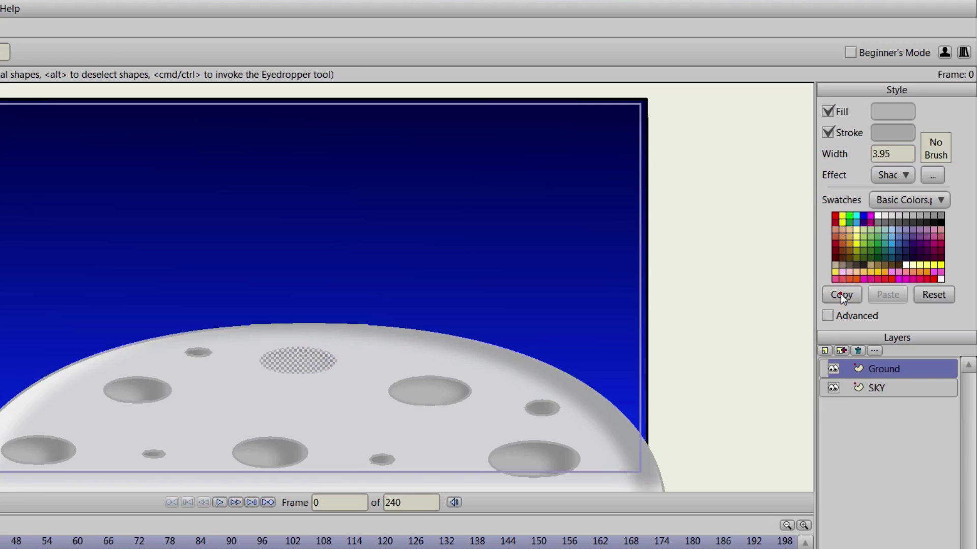
{"action": "left_click", "coordinate": [841, 295]}
{"action": "left_click_drag", "start_coordinate": [525, 364], "coordinate": [547, 275]}
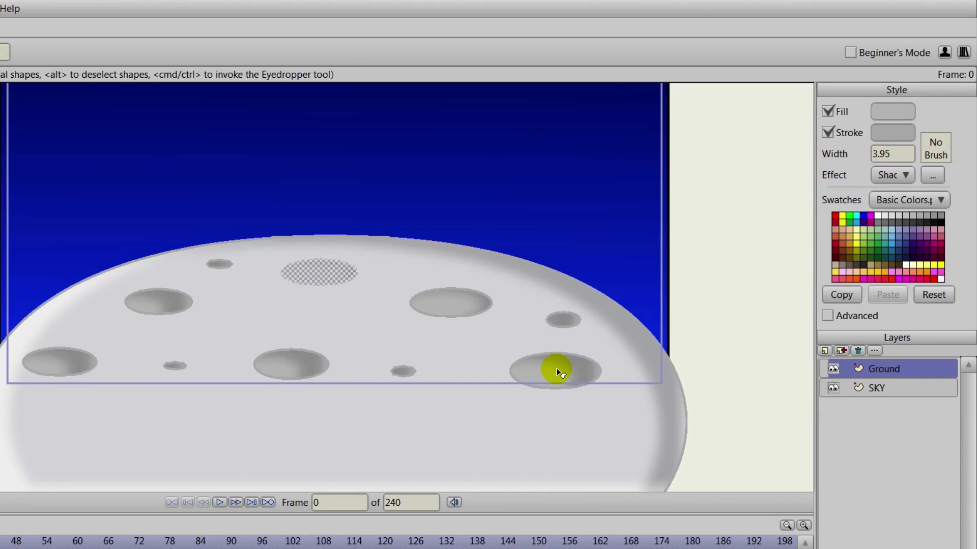
{"action": "left_click", "coordinate": [556, 368]}
{"action": "left_click", "coordinate": [884, 297]}
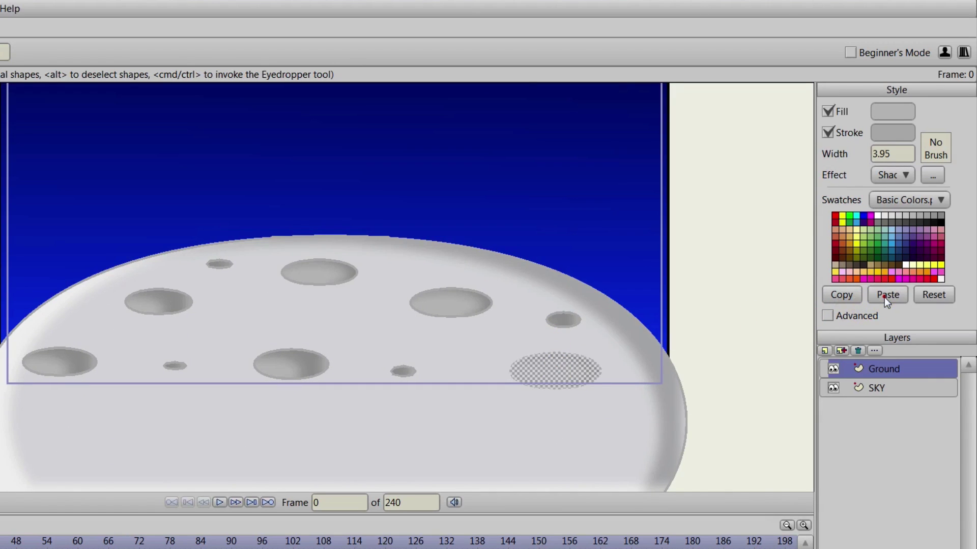
{"action": "left_click", "coordinate": [563, 319]}
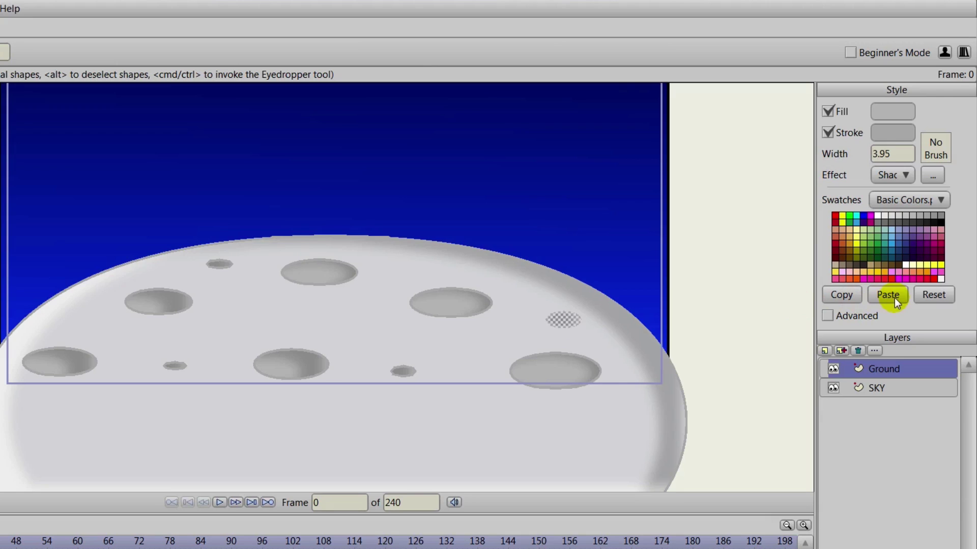
{"action": "left_click", "coordinate": [890, 296]}
{"action": "left_click", "coordinate": [400, 372]}
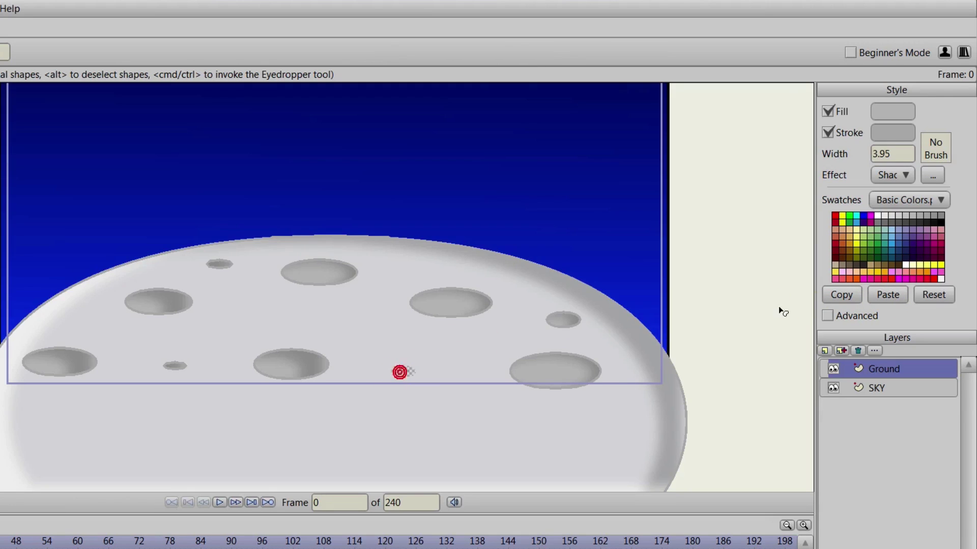
{"action": "left_click", "coordinate": [890, 295]}
Paste the copied style onto the large lower-center crater and all large and small craters on the ground's left half, and deselect.
{"action": "left_click", "coordinate": [291, 369]}
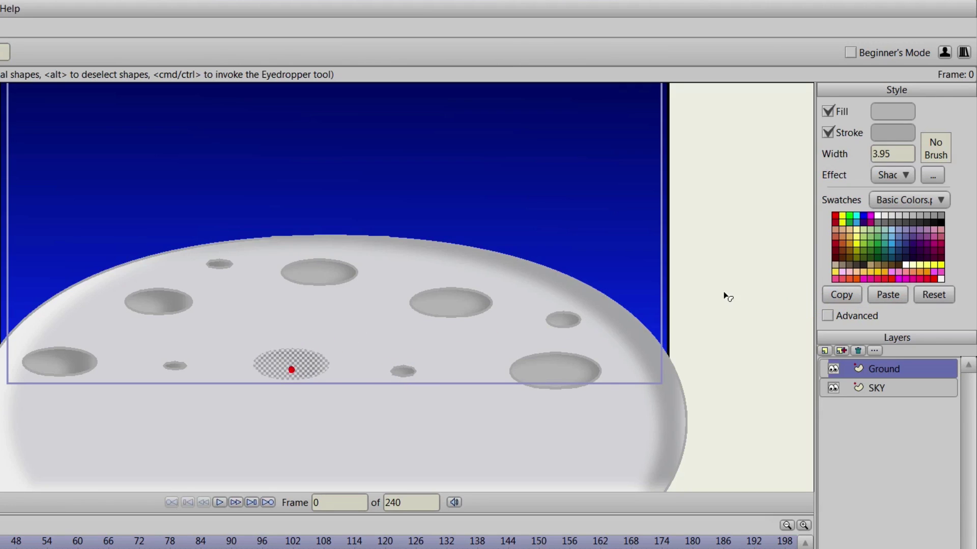
{"action": "left_click", "coordinate": [887, 295]}
{"action": "left_click", "coordinate": [151, 297]}
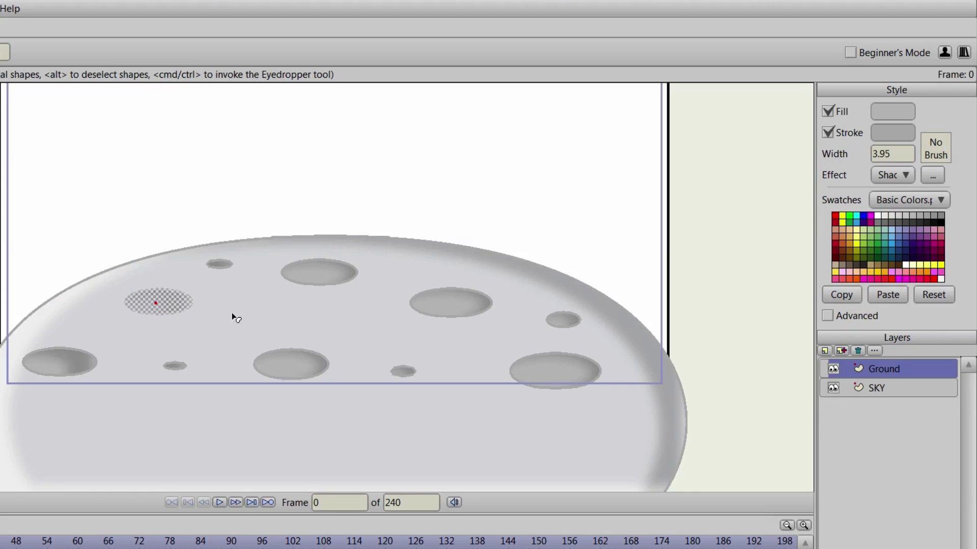
{"action": "left_click", "coordinate": [889, 296]}
{"action": "left_click", "coordinate": [222, 261]}
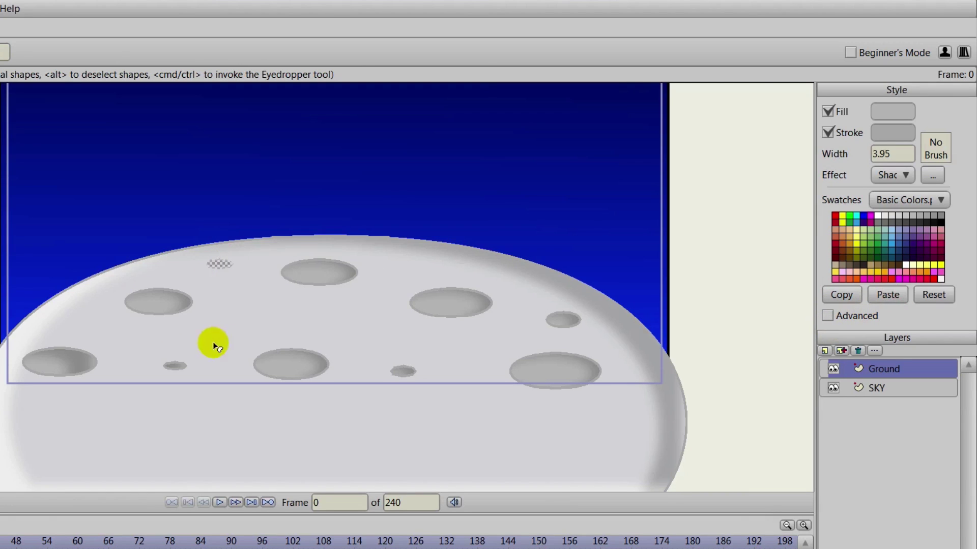
{"action": "left_click", "coordinate": [172, 363]}
{"action": "left_click", "coordinate": [885, 298]}
{"action": "left_click", "coordinate": [87, 356]}
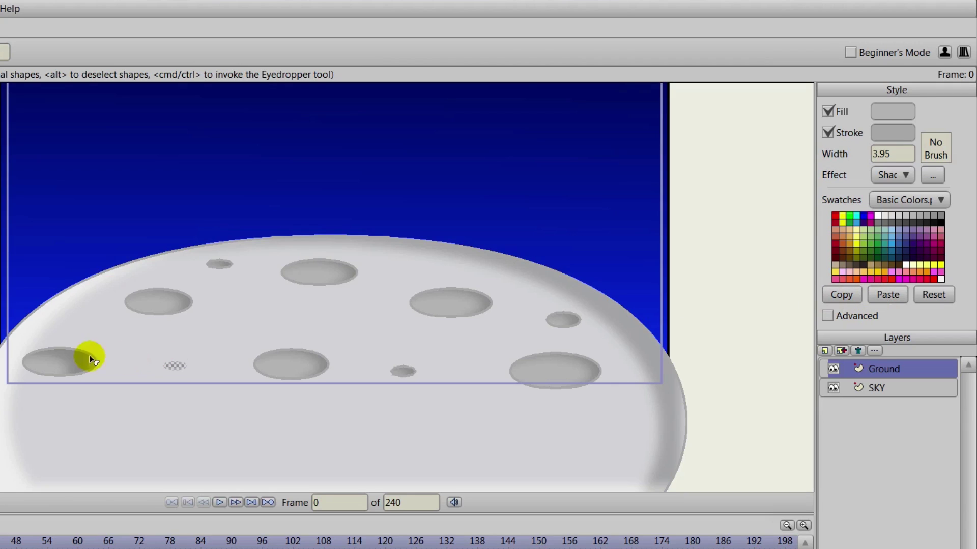
{"action": "left_click", "coordinate": [888, 296]}
{"action": "left_click", "coordinate": [9, 270]}
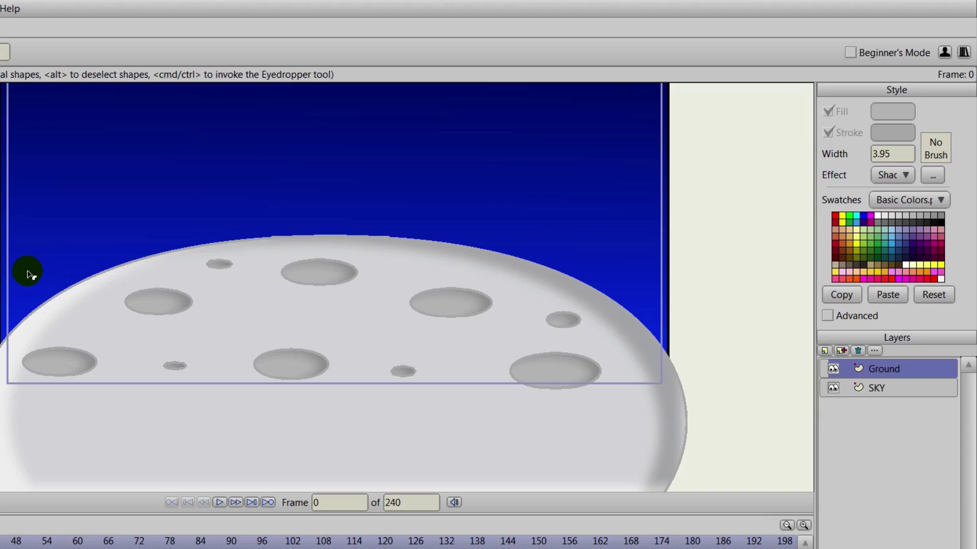
{"action": "left_click", "coordinate": [168, 305]}
{"action": "left_click", "coordinate": [166, 302]}
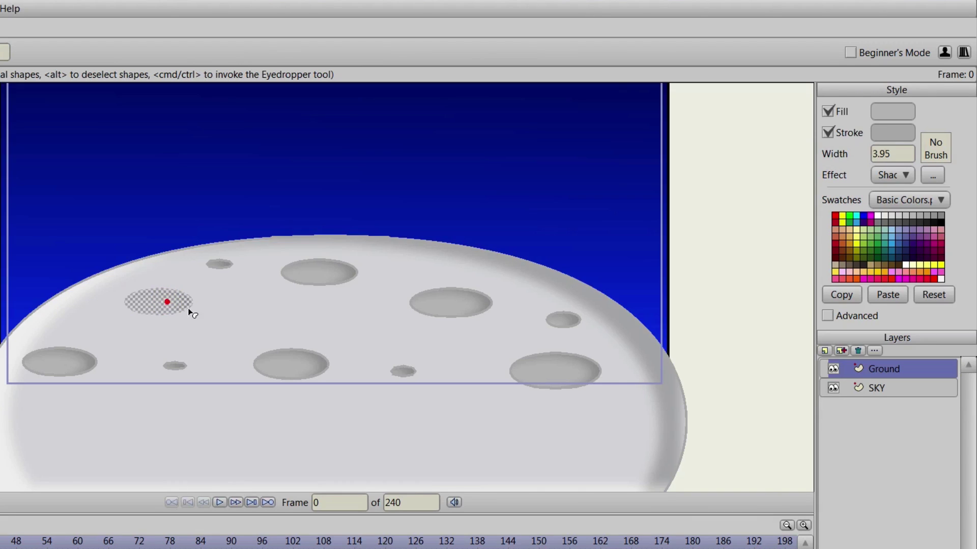
{"action": "key", "text": "ctrl+a"}
{"action": "left_click", "coordinate": [161, 309]}
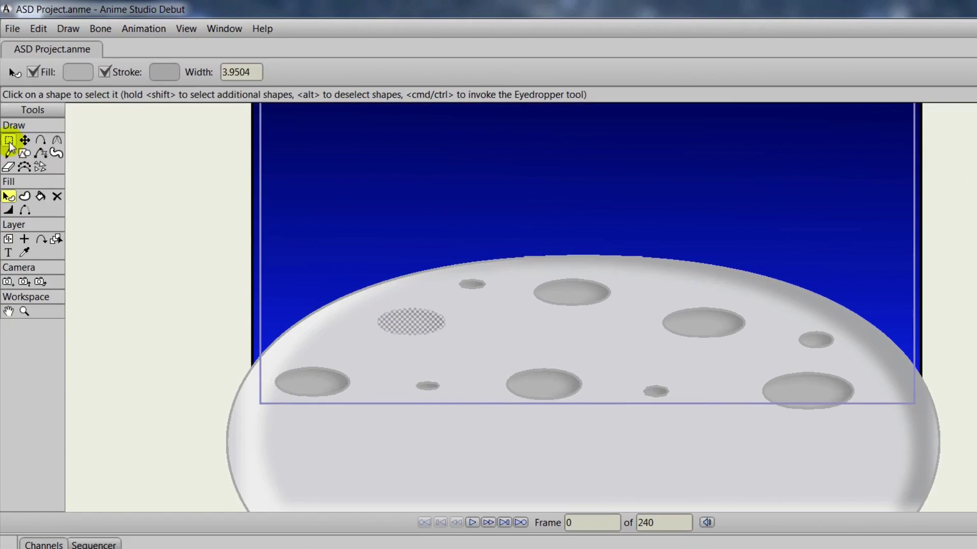
{"action": "left_click", "coordinate": [9, 141]}
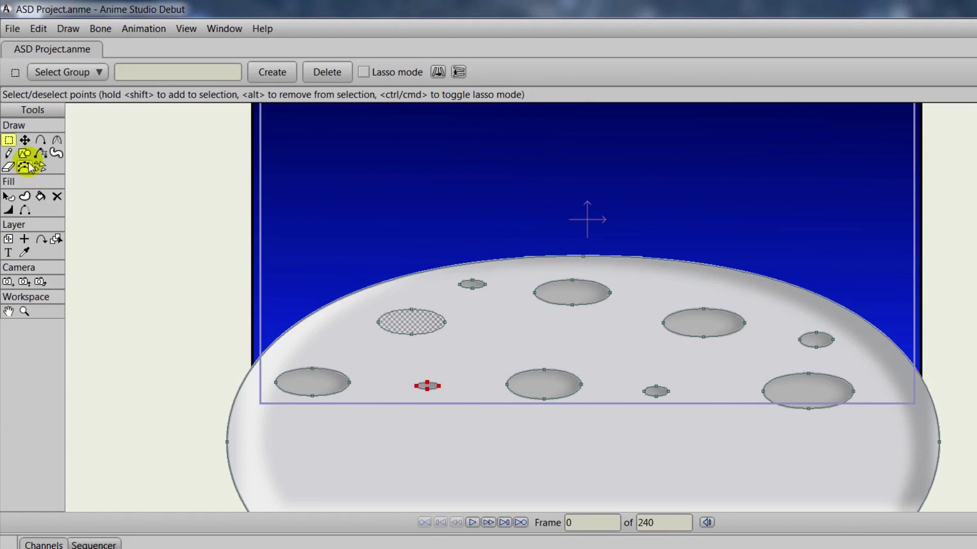
{"action": "left_click", "coordinate": [10, 212]}
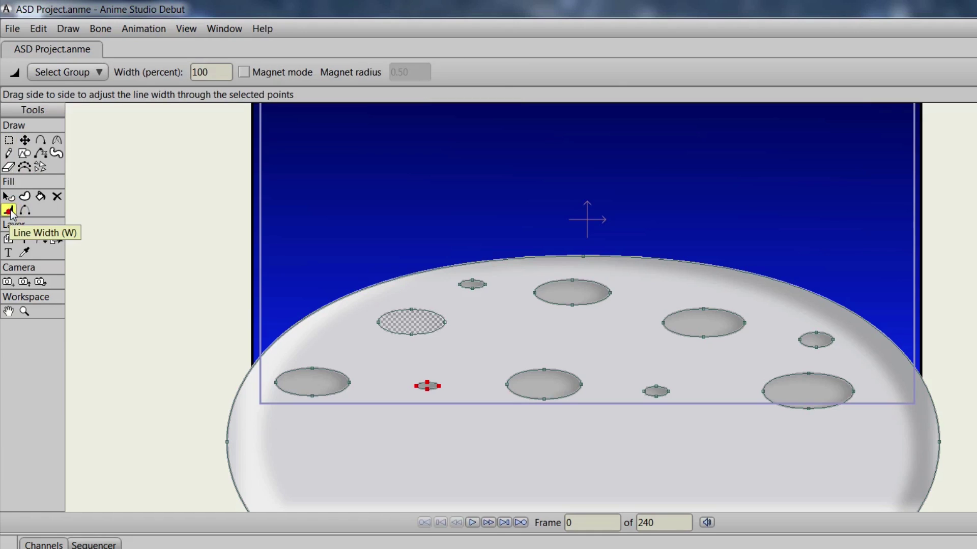
{"action": "left_click", "coordinate": [9, 142]}
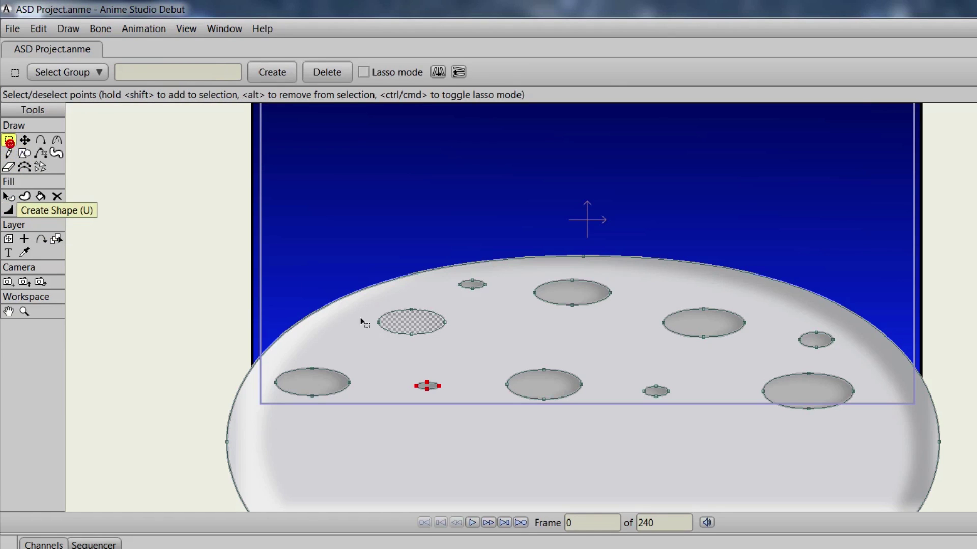
Taper the outline to 0 percent line width at the right end point of each of the six large craters.
{"action": "left_click", "coordinate": [400, 313]}
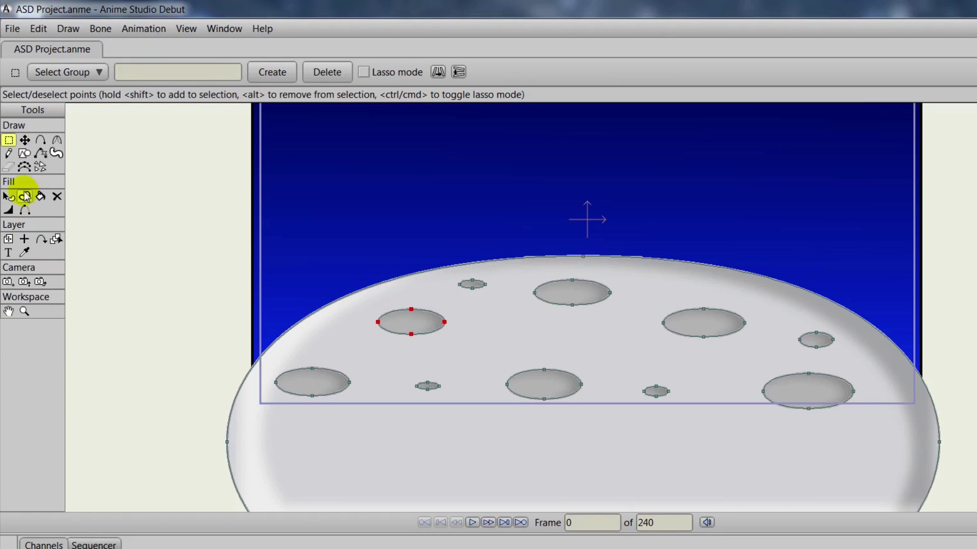
{"action": "left_click", "coordinate": [10, 211]}
{"action": "mouse_move", "coordinate": [421, 338]}
{"action": "left_mouse_down"}
{"action": "mouse_move", "coordinate": [414, 325]}
{"action": "mouse_move", "coordinate": [425, 338]}
{"action": "mouse_move", "coordinate": [596, 351]}
{"action": "mouse_move", "coordinate": [430, 345]}
{"action": "left_mouse_up"}
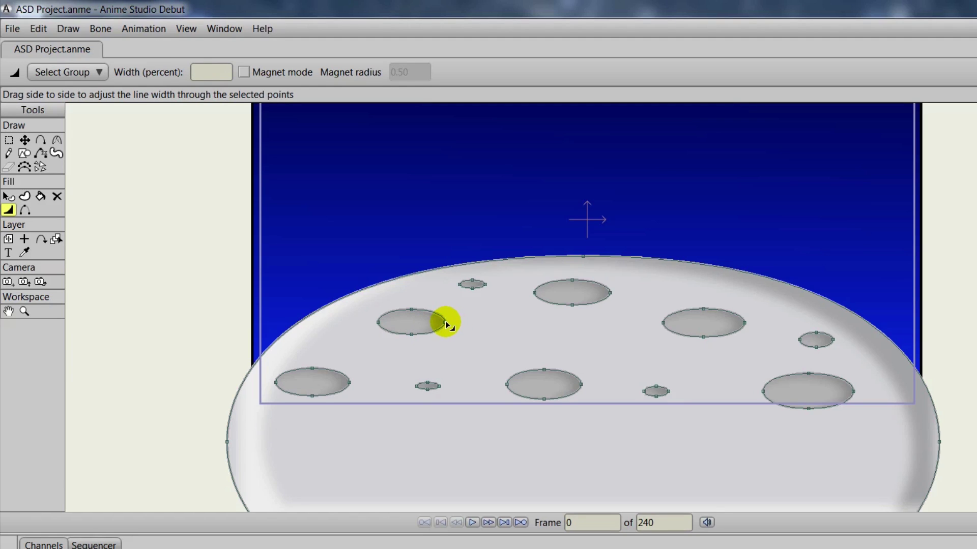
{"action": "mouse_move", "coordinate": [447, 323]}
{"action": "left_mouse_down"}
{"action": "mouse_move", "coordinate": [392, 321]}
{"action": "mouse_move", "coordinate": [448, 326]}
{"action": "mouse_move", "coordinate": [440, 322]}
{"action": "left_mouse_up"}
{"action": "left_click_drag", "start_coordinate": [349, 383], "coordinate": [312, 384]}
{"action": "left_click_drag", "start_coordinate": [617, 308], "coordinate": [574, 297]}
{"action": "left_click_drag", "start_coordinate": [745, 324], "coordinate": [732, 330]}
{"action": "left_click_drag", "start_coordinate": [580, 386], "coordinate": [582, 385]}
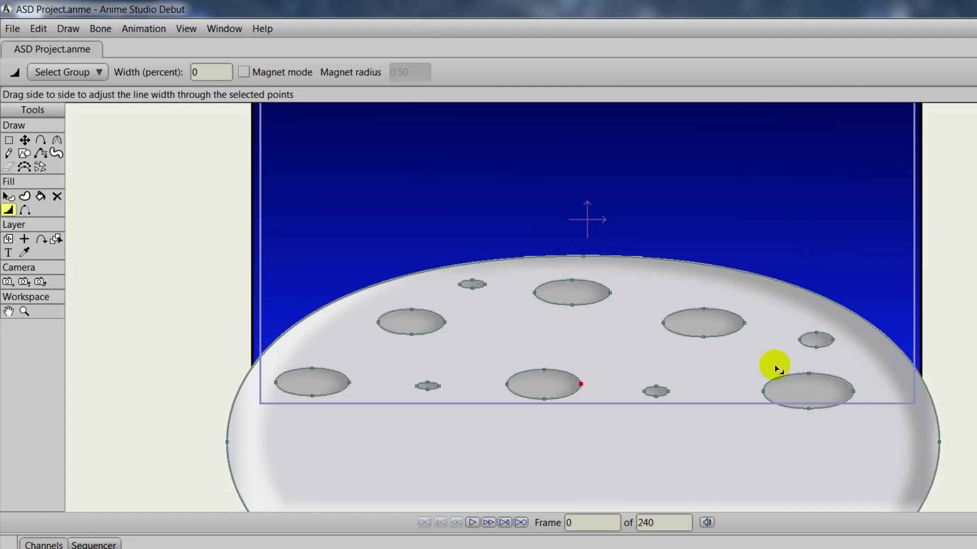
{"action": "left_click_drag", "start_coordinate": [853, 392], "coordinate": [802, 389]}
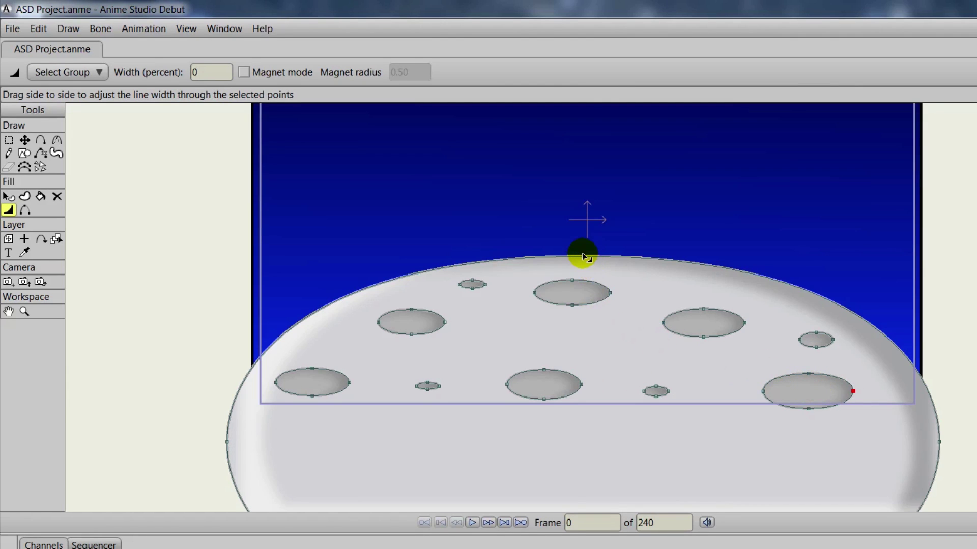
Widen the line at the ground's top point to 202 percent and add two points to the ground's outline on each side of it.
{"action": "mouse_move", "coordinate": [588, 260]}
{"action": "left_mouse_down"}
{"action": "mouse_move", "coordinate": [648, 266]}
{"action": "mouse_move", "coordinate": [619, 267]}
{"action": "left_mouse_up"}
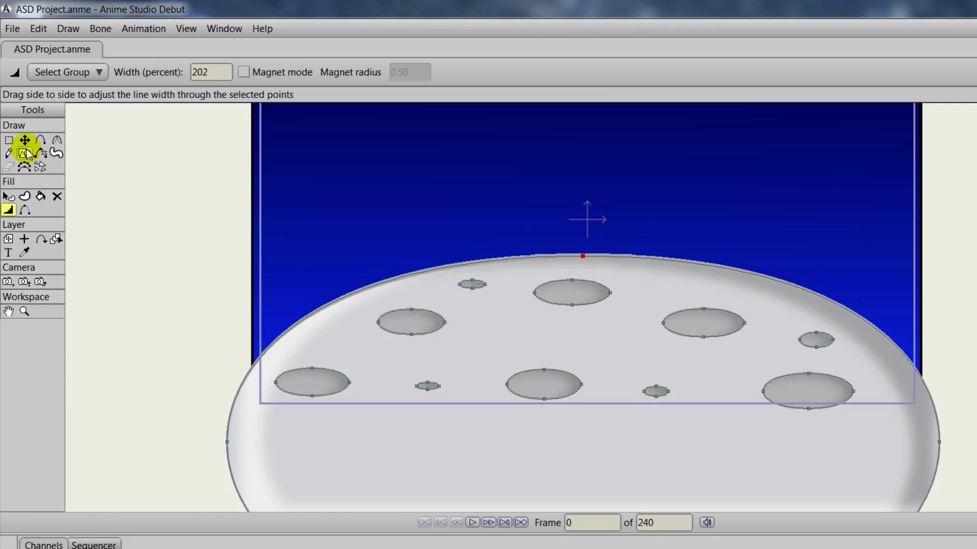
{"action": "left_click", "coordinate": [42, 141]}
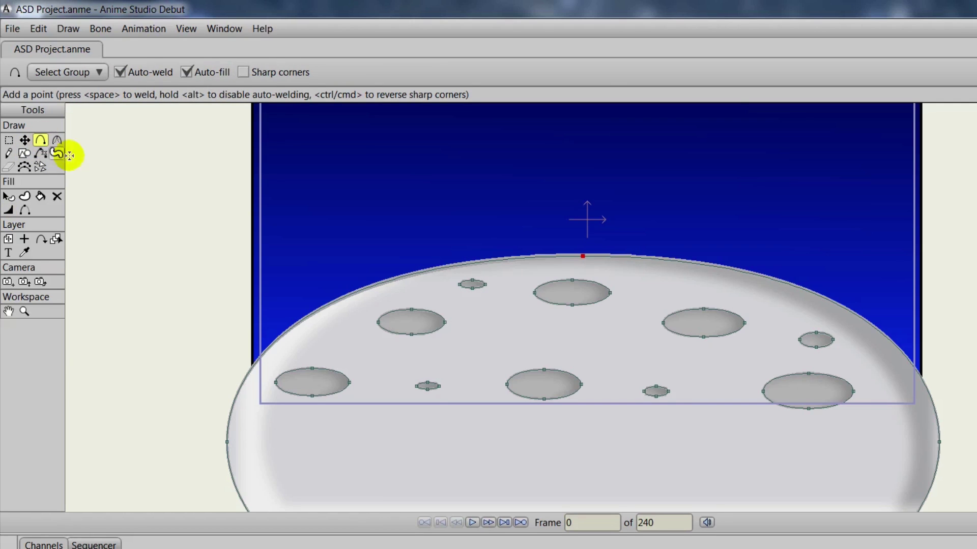
{"action": "left_click", "coordinate": [345, 297]}
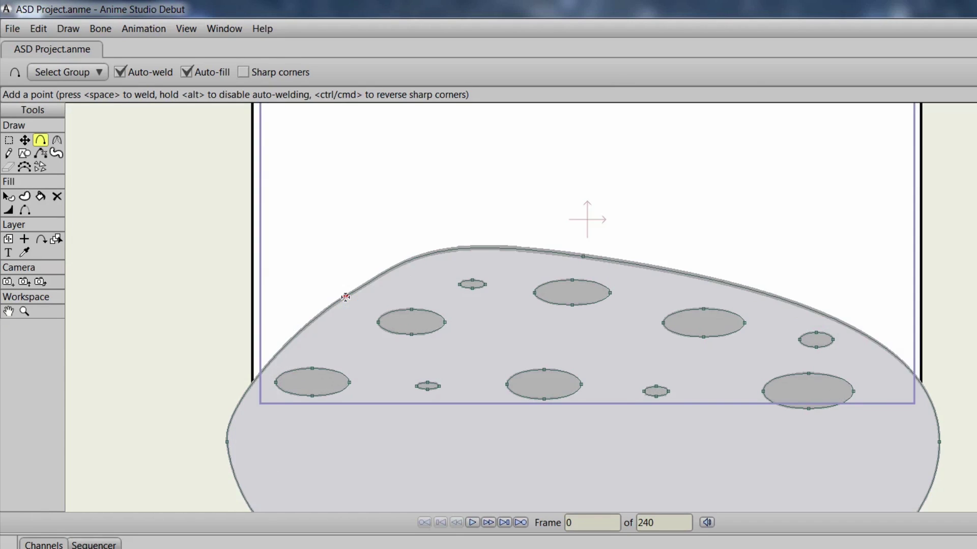
{"action": "left_click", "coordinate": [734, 284]}
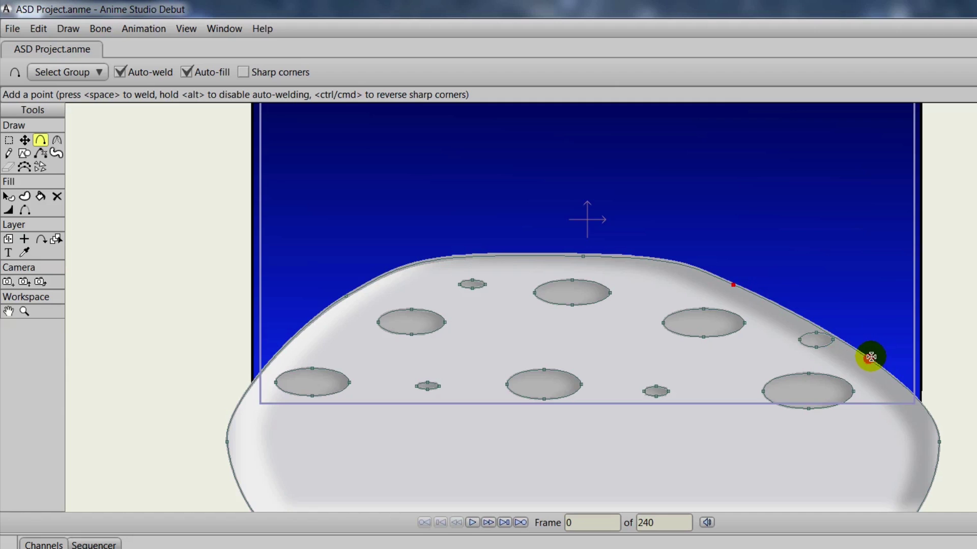
{"action": "left_click", "coordinate": [869, 358]}
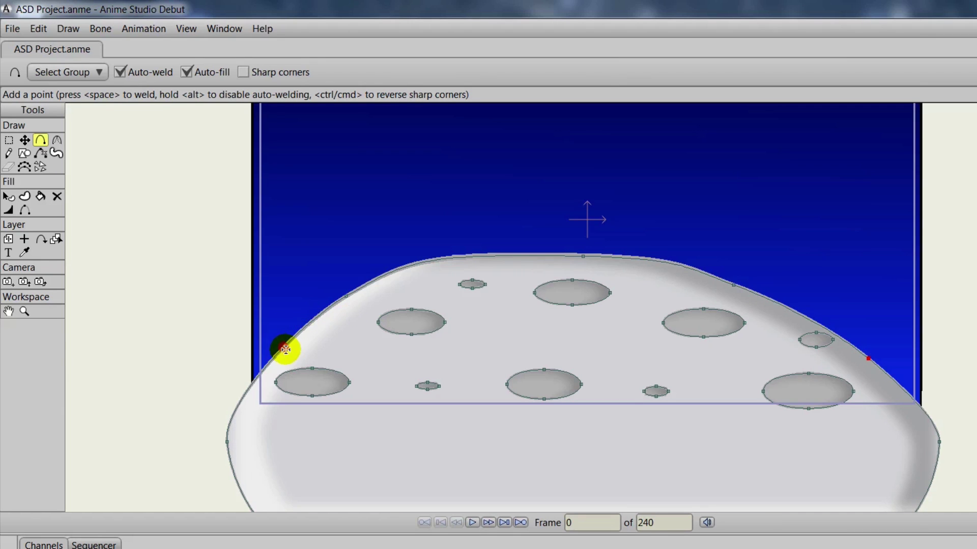
{"action": "left_click", "coordinate": [285, 350]}
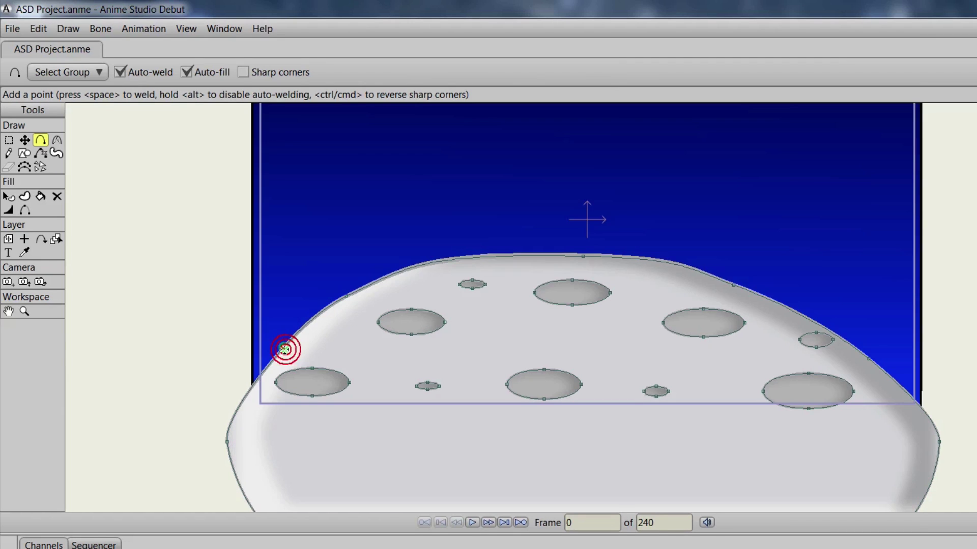
Reposition the added outline points outward and adjust the top point slightly to round out the ground's upper edge.
{"action": "left_click", "coordinate": [25, 141]}
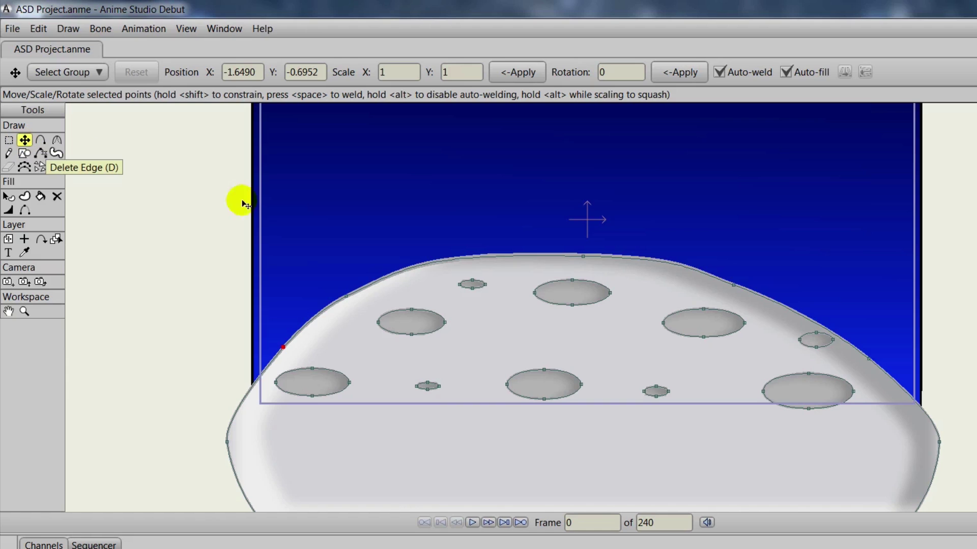
{"action": "left_click_drag", "start_coordinate": [731, 287], "coordinate": [891, 353]}
{"action": "left_click_drag", "start_coordinate": [351, 298], "coordinate": [341, 297]}
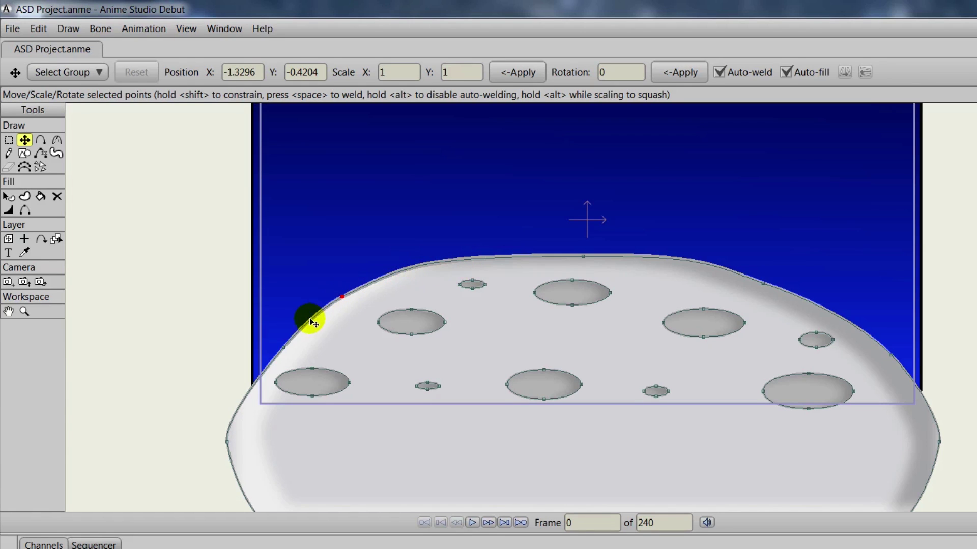
{"action": "left_click_drag", "start_coordinate": [283, 349], "coordinate": [257, 352]}
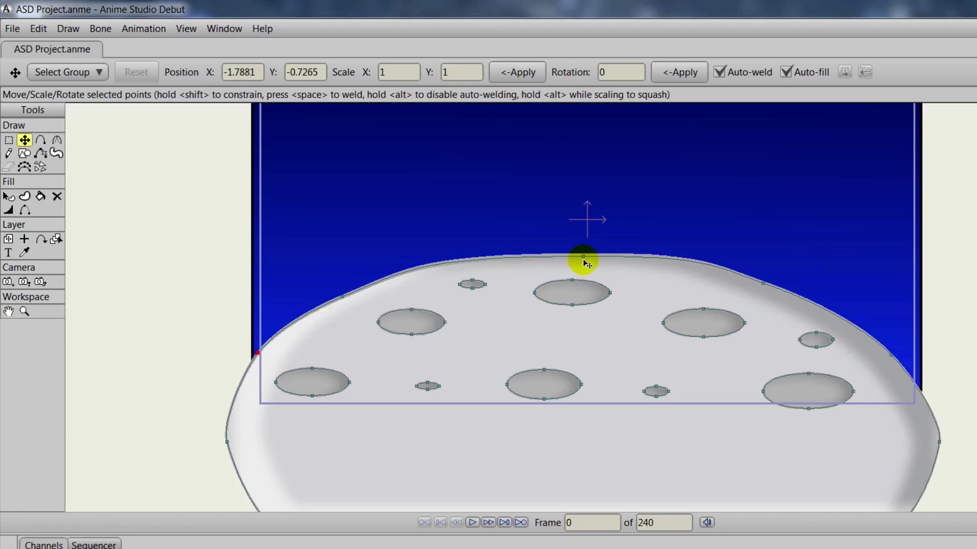
{"action": "left_click_drag", "start_coordinate": [584, 261], "coordinate": [582, 258]}
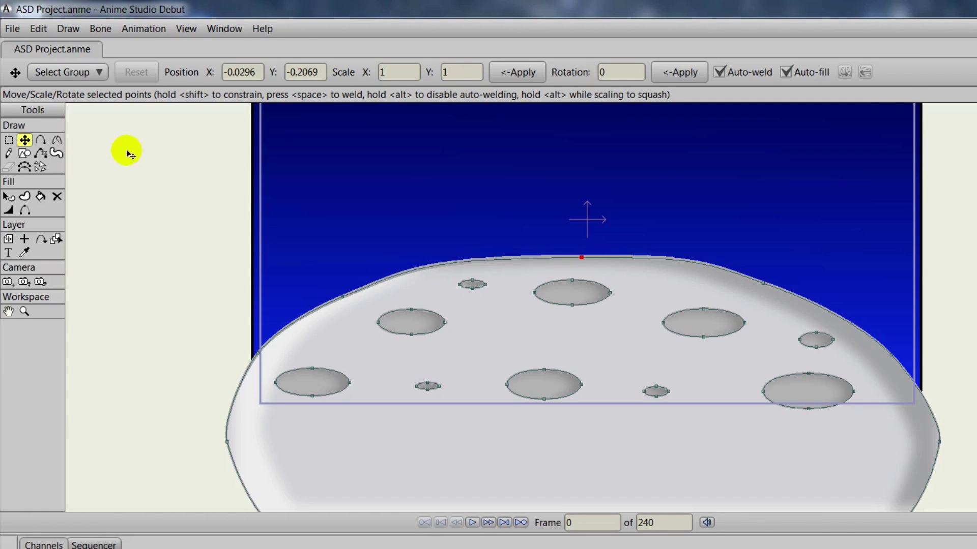
Adjust the curvature at the ground's top point and at one outline point on each side to reshape its upper edge.
{"action": "left_click", "coordinate": [56, 140]}
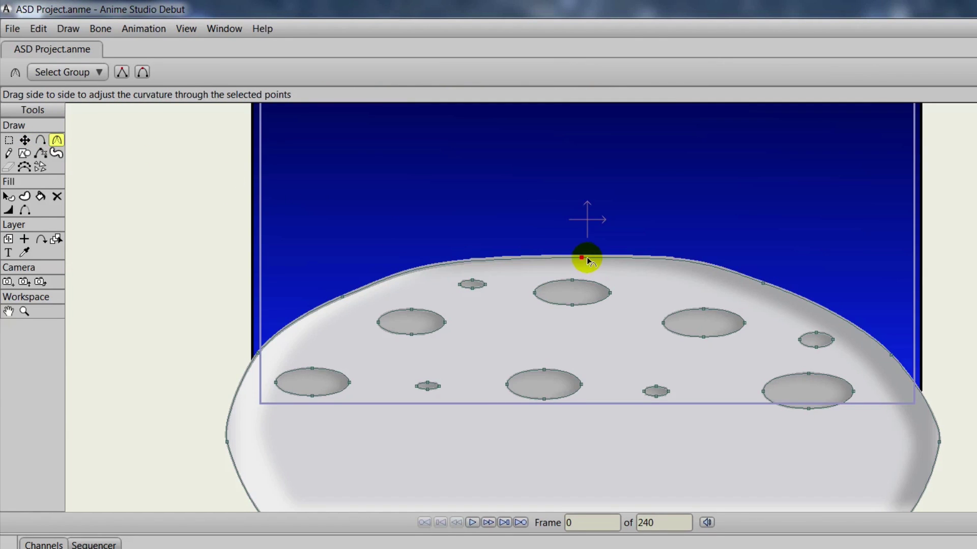
{"action": "left_click_drag", "start_coordinate": [587, 257], "coordinate": [450, 245]}
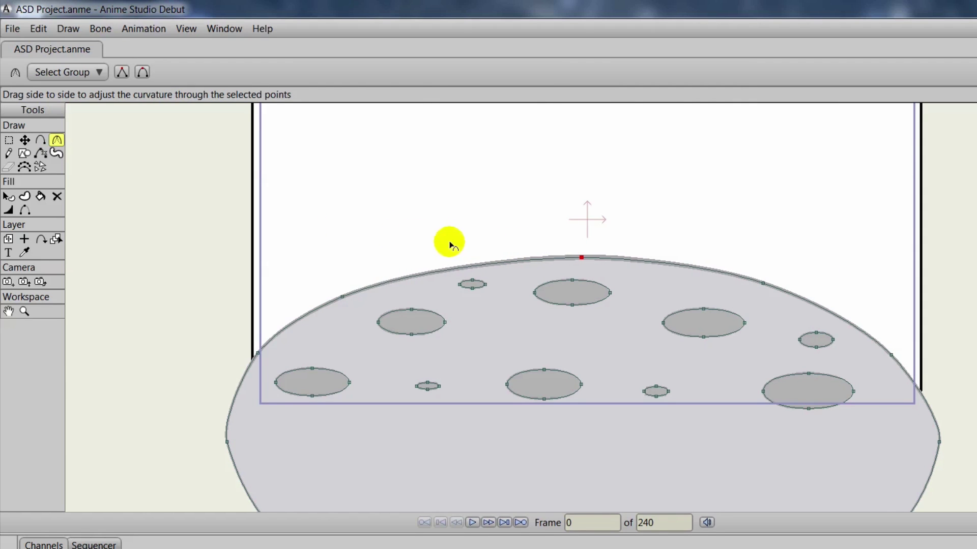
{"action": "left_click_drag", "start_coordinate": [341, 297], "coordinate": [392, 308]}
{"action": "left_click_drag", "start_coordinate": [890, 355], "coordinate": [789, 343]}
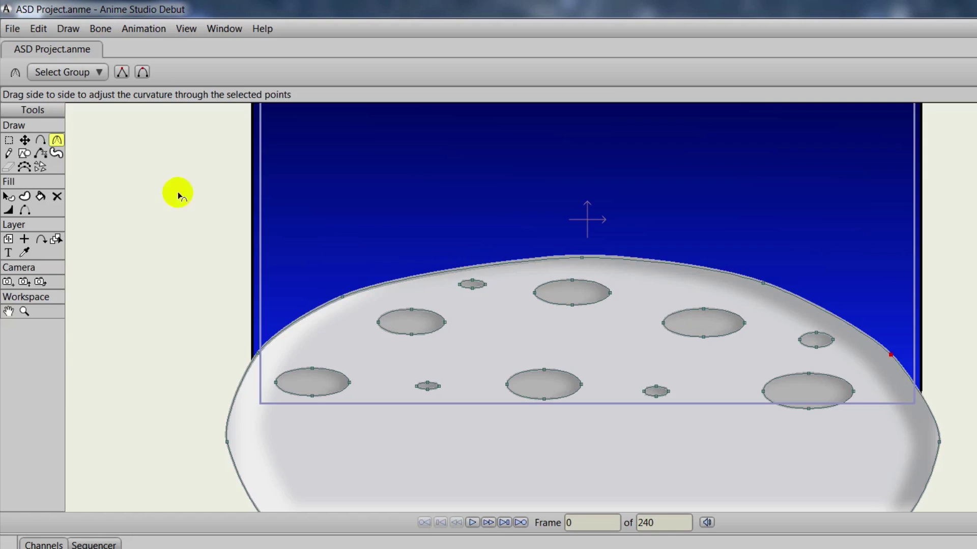
Move the ground's right-side outline points outward and up, and nudge the two upper-left outline points slightly down.
{"action": "left_click", "coordinate": [24, 140]}
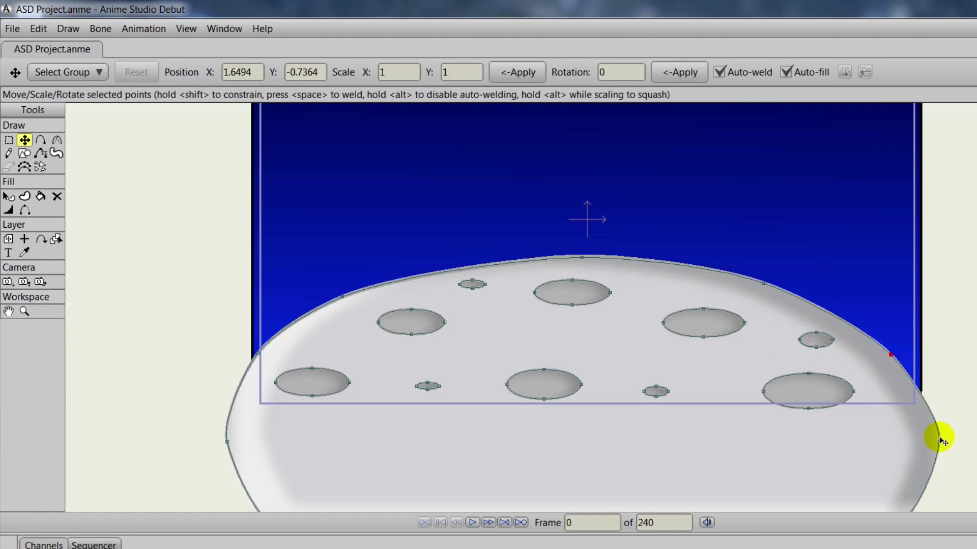
{"action": "mouse_move", "coordinate": [890, 355]}
{"action": "left_mouse_down"}
{"action": "mouse_move", "coordinate": [942, 441]}
{"action": "mouse_move", "coordinate": [954, 431]}
{"action": "mouse_move", "coordinate": [892, 355]}
{"action": "mouse_move", "coordinate": [903, 347]}
{"action": "left_mouse_up"}
{"action": "left_click_drag", "start_coordinate": [342, 296], "coordinate": [342, 299]}
{"action": "left_click_drag", "start_coordinate": [257, 351], "coordinate": [256, 357]}
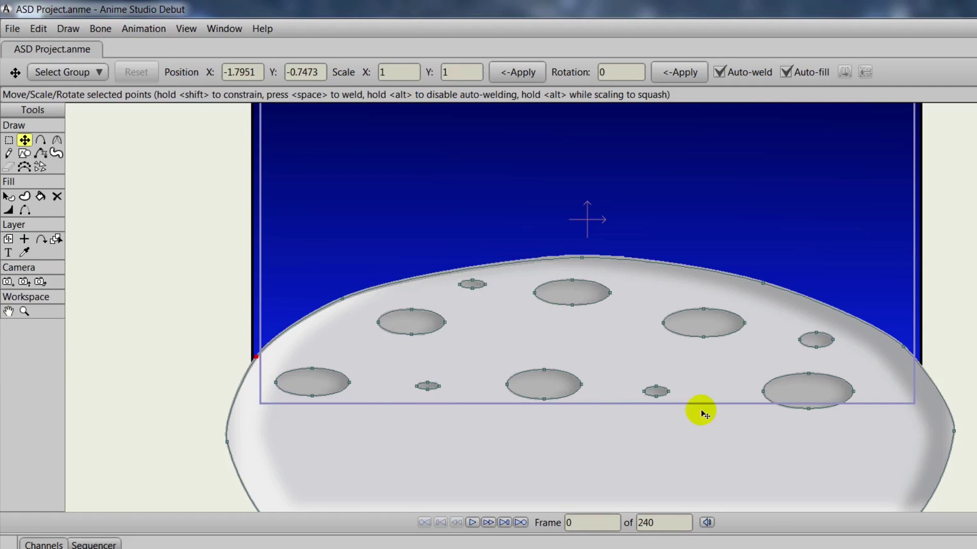
Render a preview of the current frame, examine the sky and moon ground in it, and close the preview.
{"action": "left_click_drag", "start_coordinate": [813, 254], "coordinate": [812, 339]}
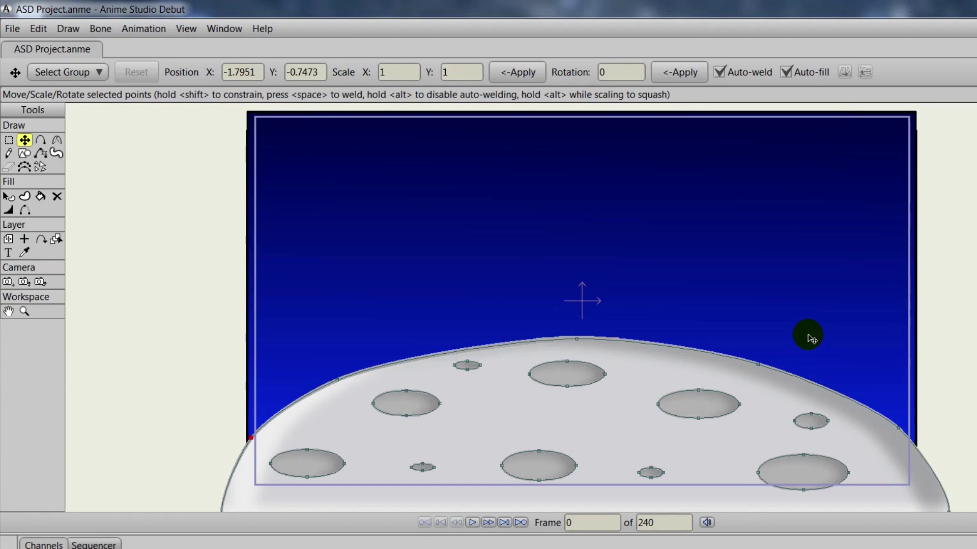
{"action": "left_click", "coordinate": [11, 29]}
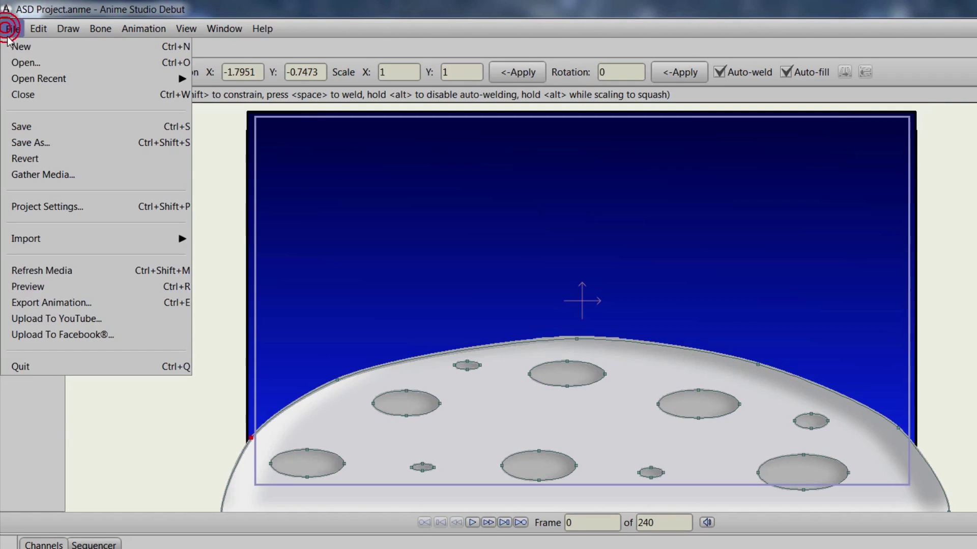
{"action": "left_click", "coordinate": [39, 286]}
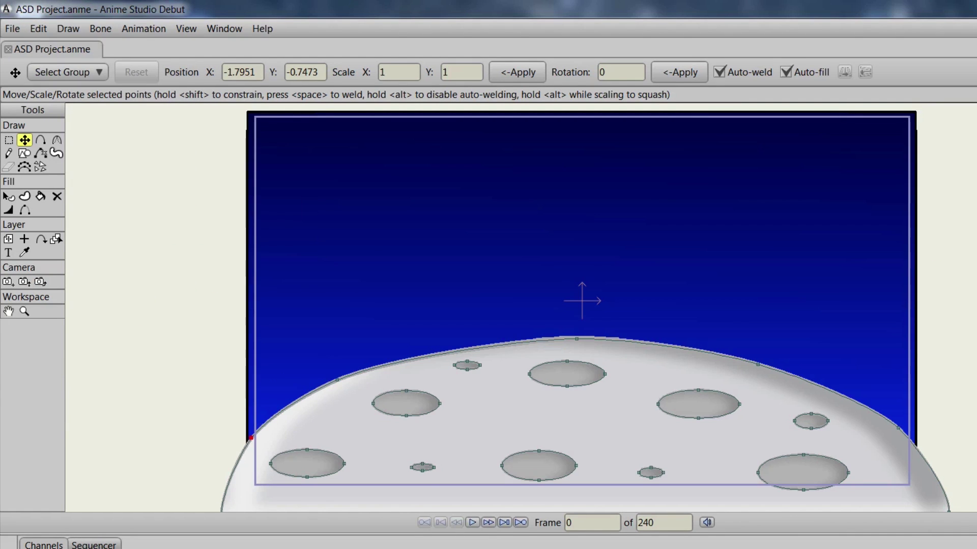
{"action": "left_click_drag", "start_coordinate": [698, 148], "coordinate": [404, 125]}
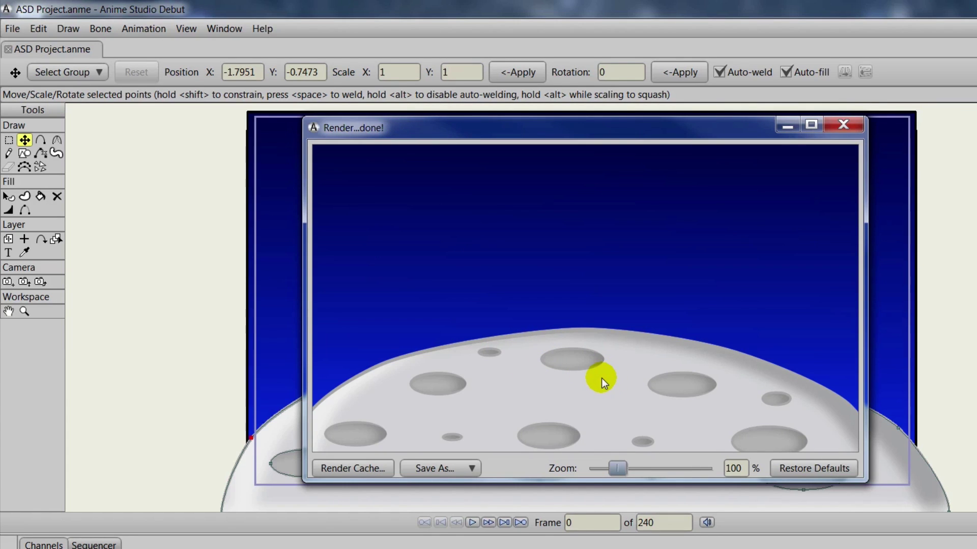
{"action": "left_click", "coordinate": [847, 124]}
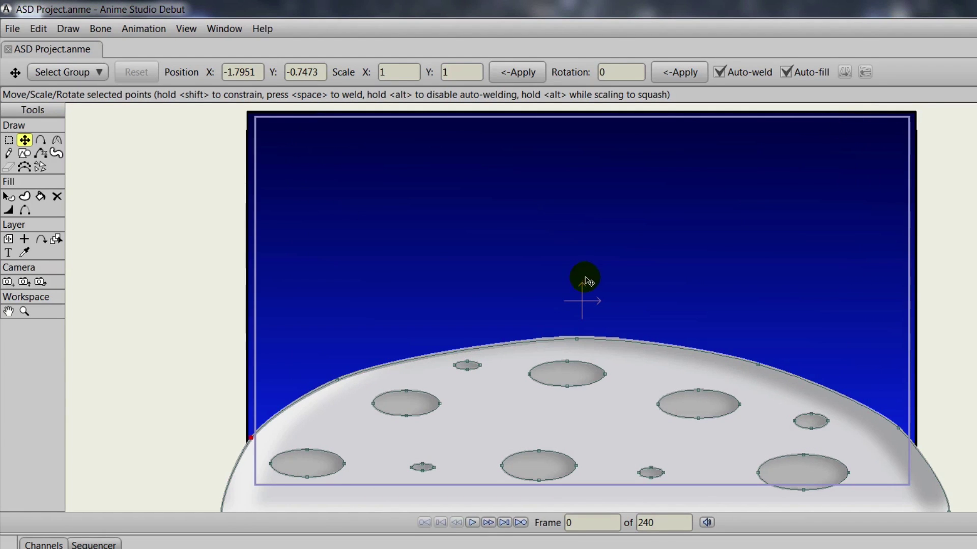
Isolate the Ground layer to view it alone, and restore the visibility of the SKY layer.
{"action": "left_click", "coordinate": [576, 339]}
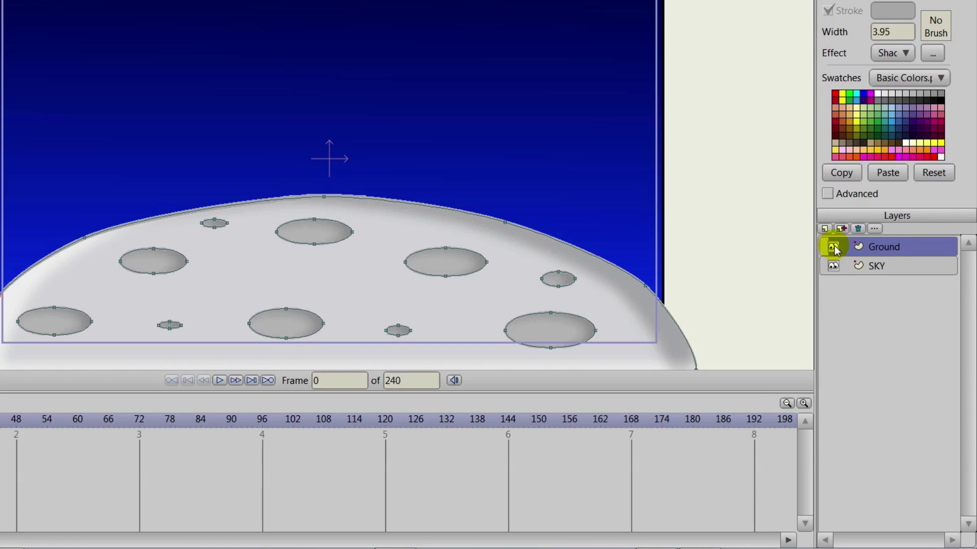
{"action": "left_click", "coordinate": [834, 247], "text": "alt"}
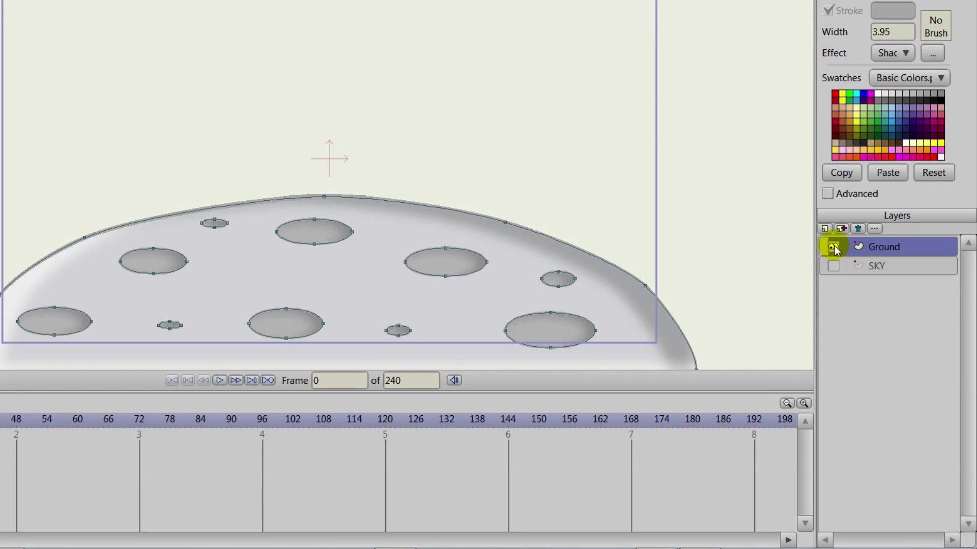
{"action": "left_click", "coordinate": [834, 248], "text": "alt"}
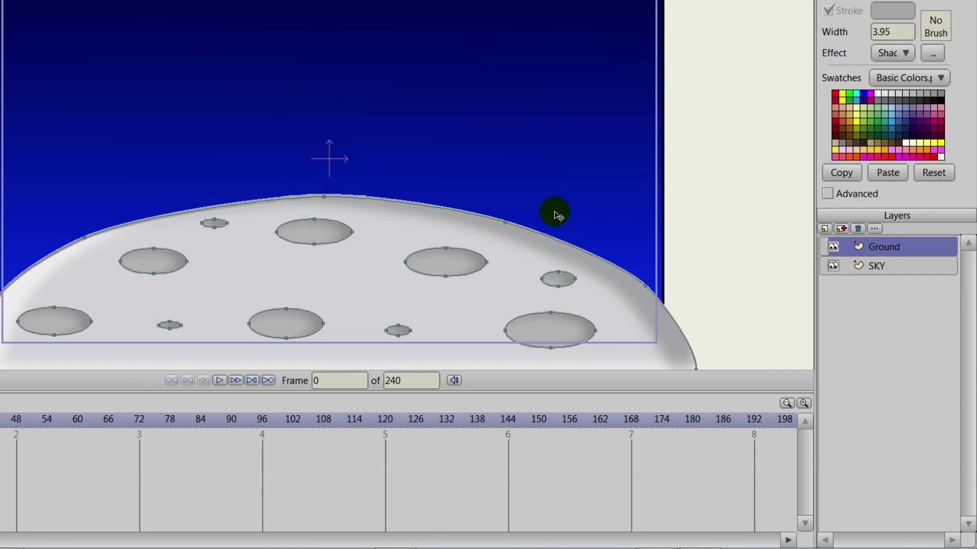
Add a new vector layer above the Ground layer and name it Stars.
{"action": "left_click", "coordinate": [825, 229]}
{"action": "left_click", "coordinate": [835, 245]}
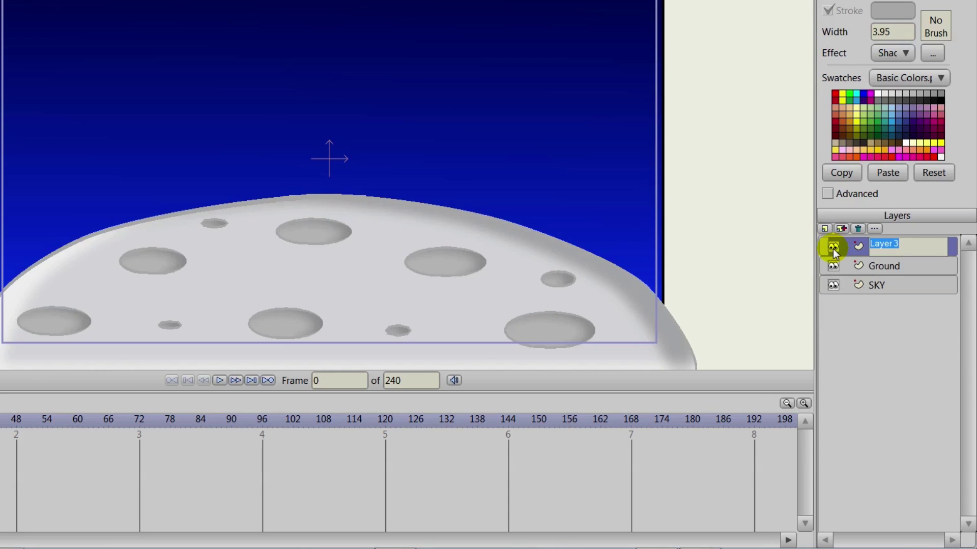
{"action": "type", "text": "Stars"}
{"action": "key", "text": "Return"}
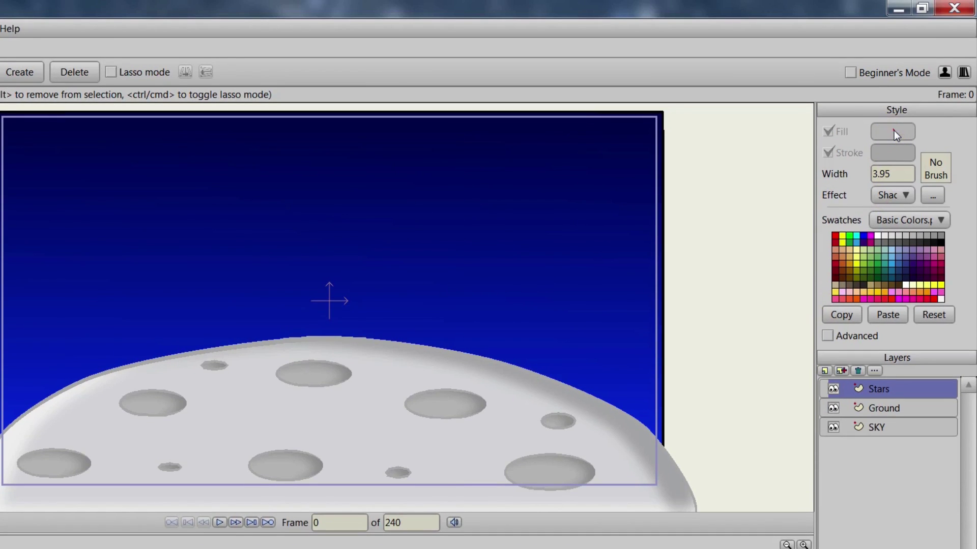
Set the fill color for the stars to pale yellow FFF99B.
{"action": "left_click", "coordinate": [894, 132]}
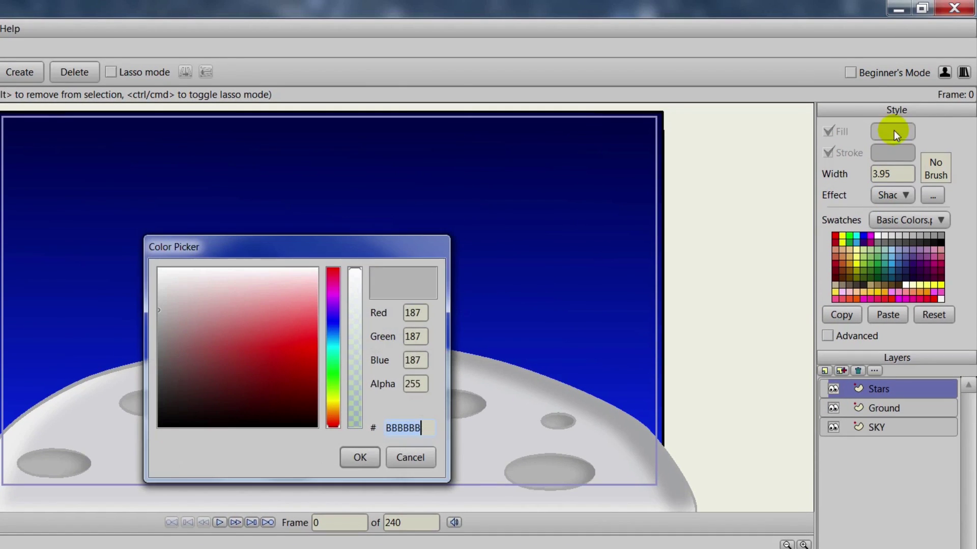
{"action": "left_click", "coordinate": [332, 396]}
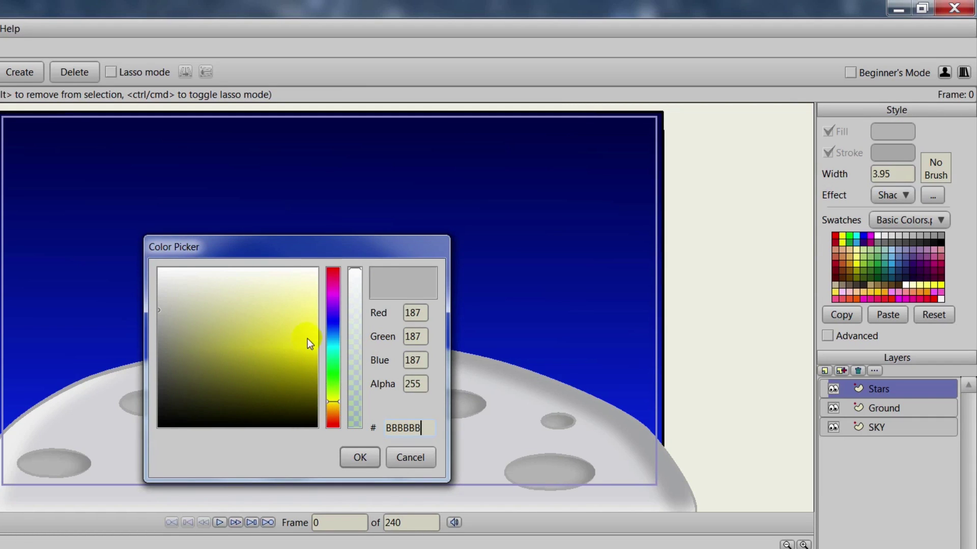
{"action": "left_click_drag", "start_coordinate": [308, 338], "coordinate": [330, 305]}
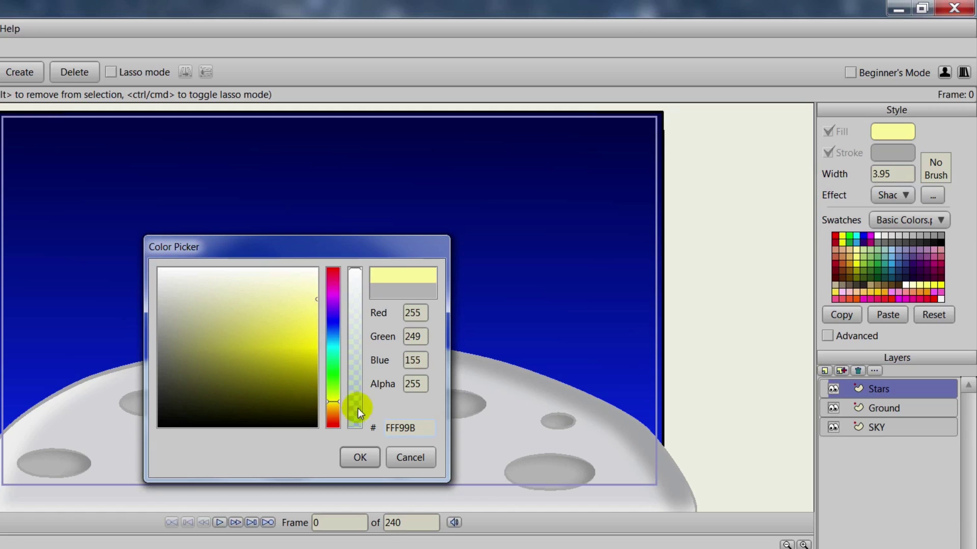
{"action": "left_click", "coordinate": [360, 458]}
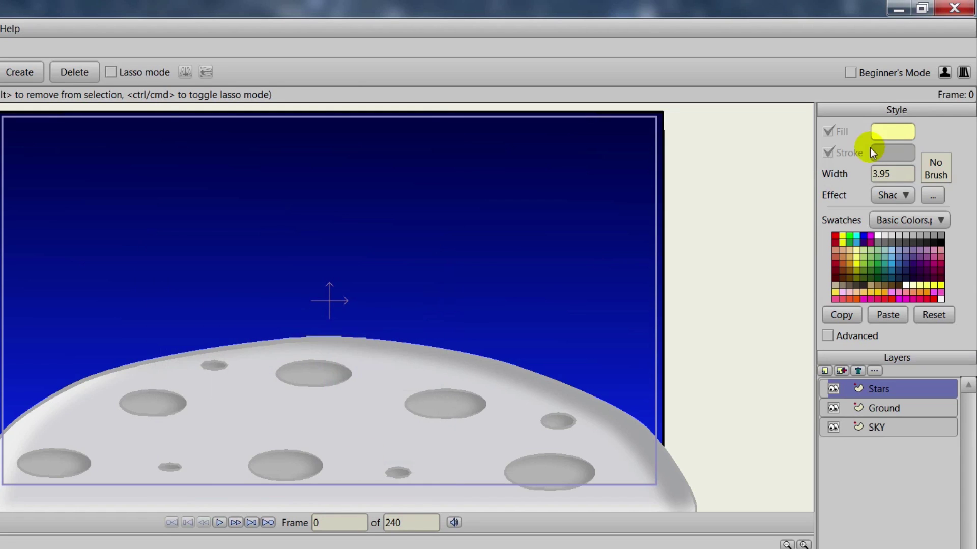
Set the stroke color for the stars to the darker yellow DDCB67.
{"action": "left_click", "coordinate": [885, 152]}
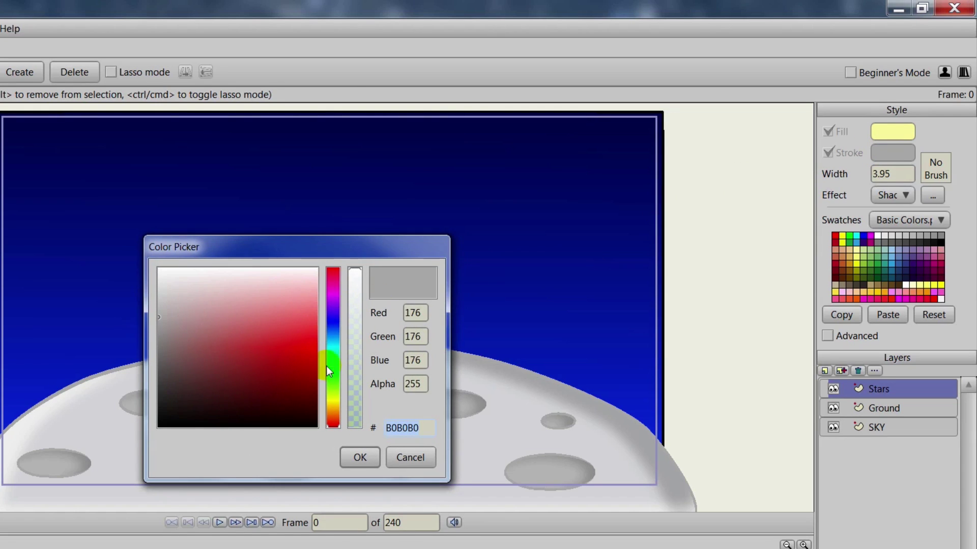
{"action": "left_click", "coordinate": [336, 401]}
{"action": "mouse_move", "coordinate": [316, 326]}
{"action": "left_mouse_down"}
{"action": "mouse_move", "coordinate": [318, 373]}
{"action": "mouse_move", "coordinate": [323, 362]}
{"action": "mouse_move", "coordinate": [246, 340]}
{"action": "left_mouse_up"}
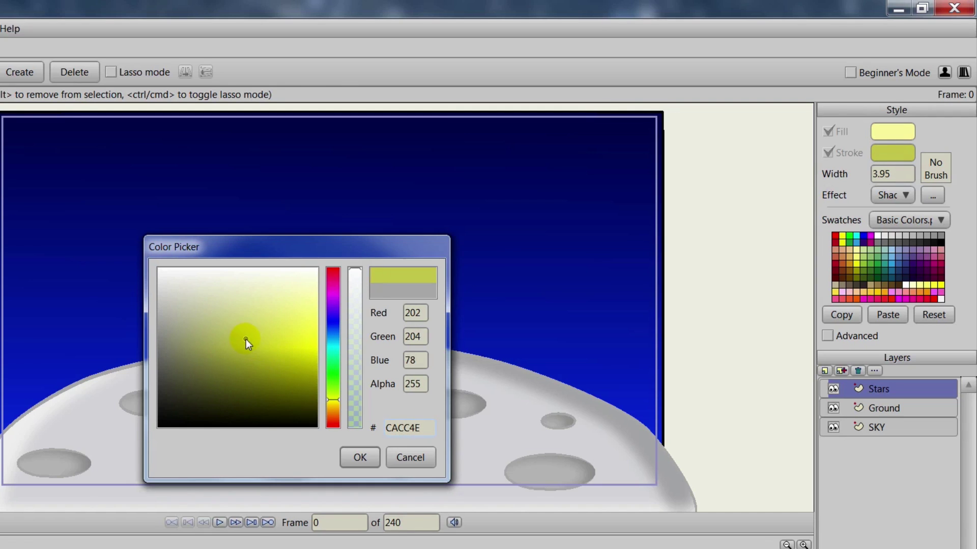
{"action": "left_click", "coordinate": [335, 398]}
{"action": "left_click", "coordinate": [333, 407]}
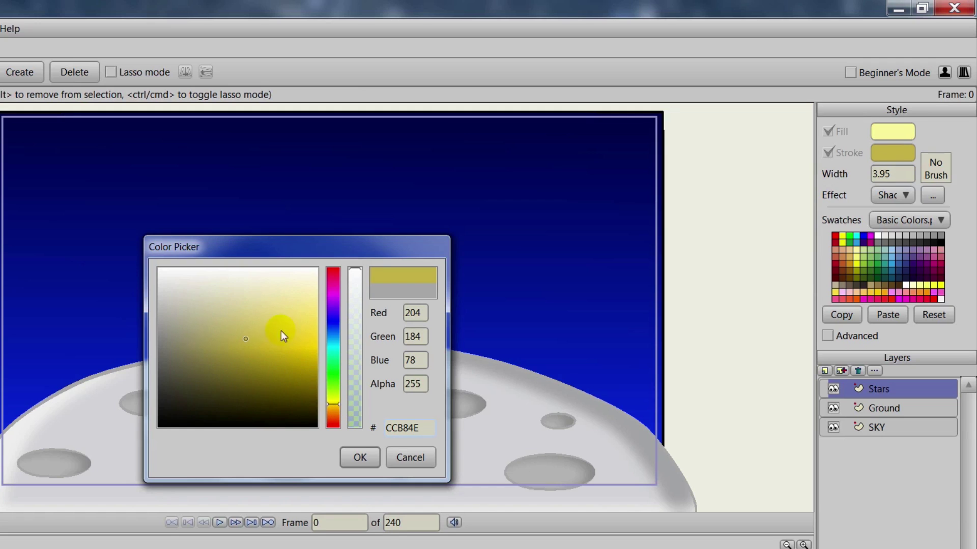
{"action": "left_click_drag", "start_coordinate": [246, 338], "coordinate": [259, 326]}
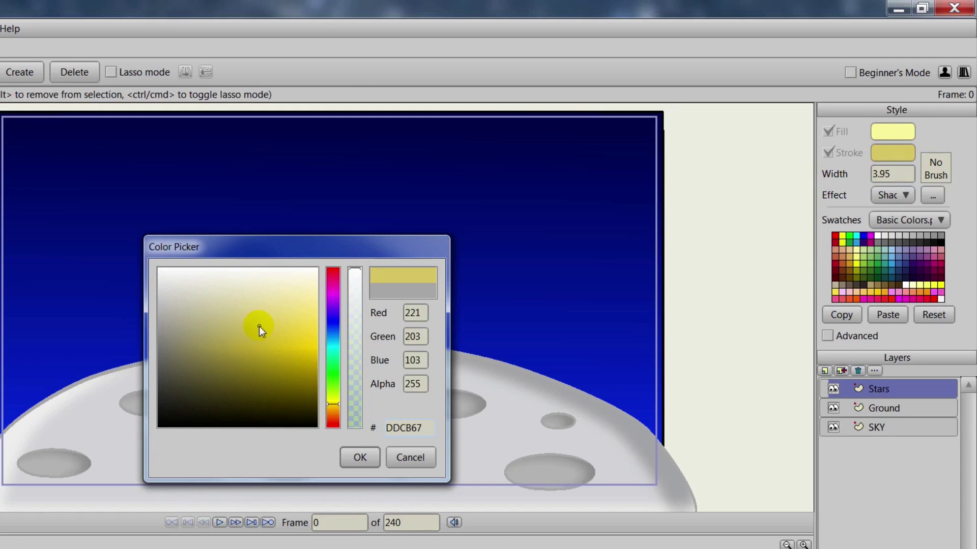
{"action": "left_click", "coordinate": [356, 453]}
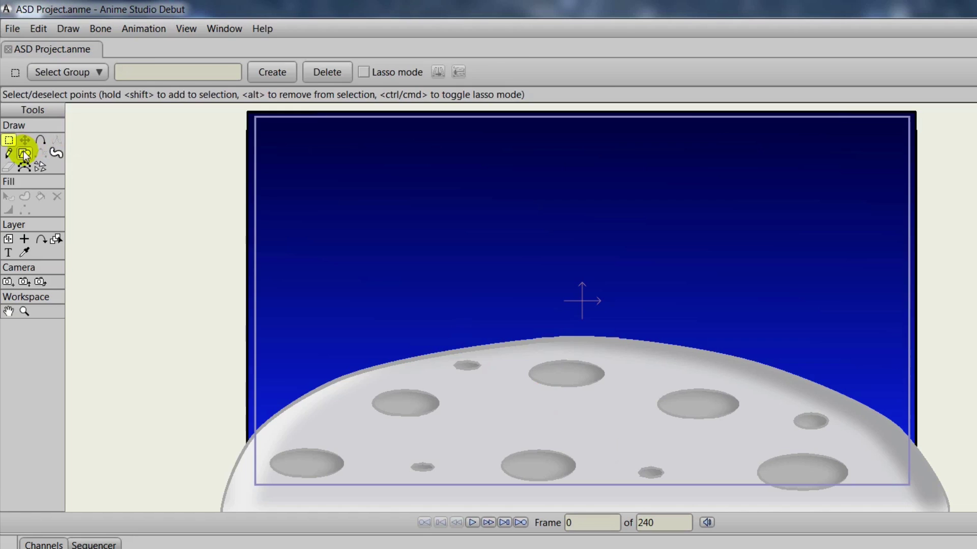
Draw eight large and small star shapes inside the frame, scattered across the upper sky.
{"action": "left_click", "coordinate": [25, 154]}
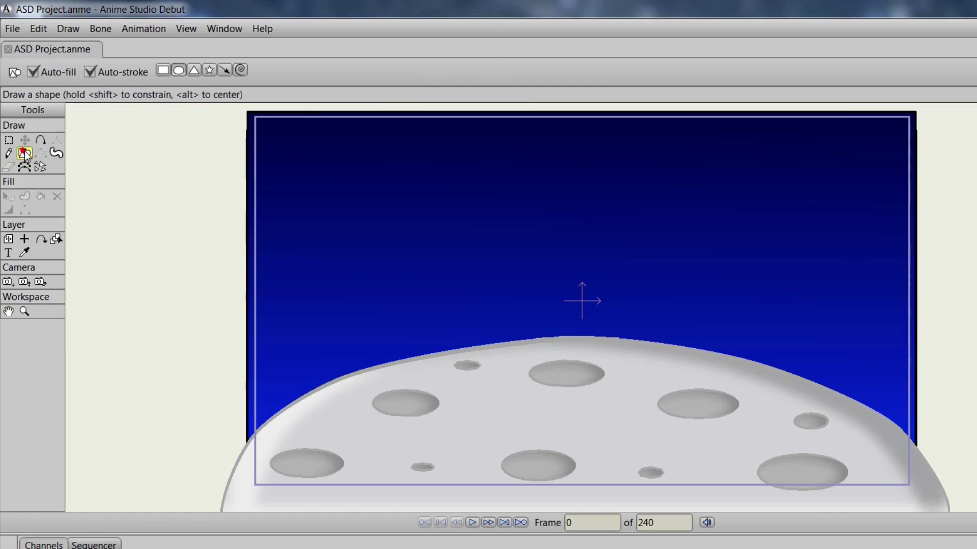
{"action": "left_click", "coordinate": [209, 71]}
{"action": "left_click_drag", "start_coordinate": [381, 143], "coordinate": [387, 167]}
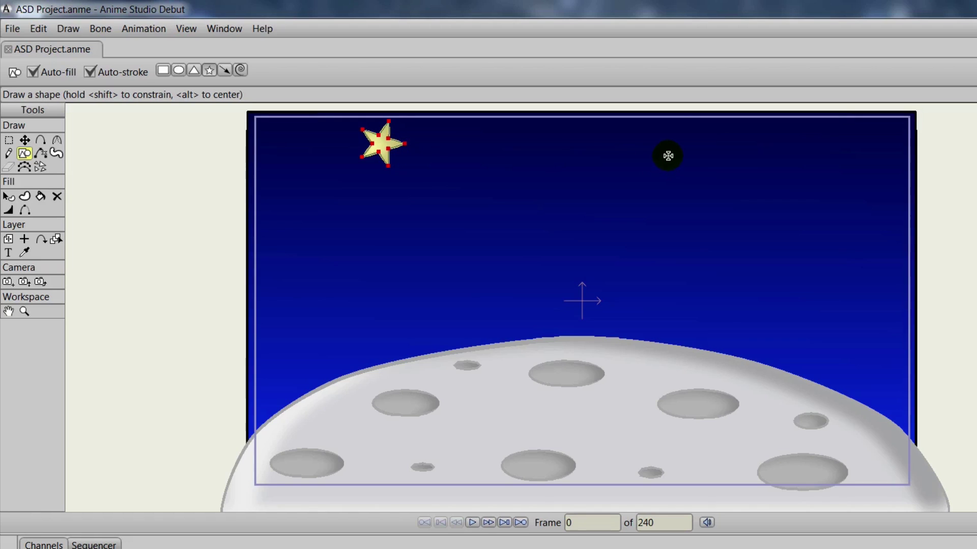
{"action": "left_click_drag", "start_coordinate": [667, 155], "coordinate": [676, 178]}
{"action": "left_click_drag", "start_coordinate": [786, 211], "coordinate": [812, 203]}
{"action": "left_click_drag", "start_coordinate": [839, 135], "coordinate": [848, 146]}
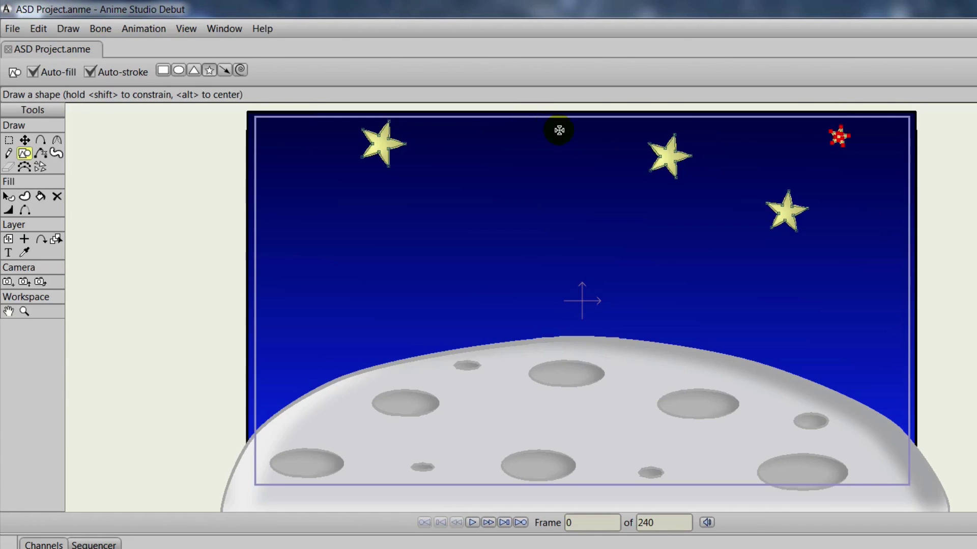
{"action": "left_click_drag", "start_coordinate": [558, 131], "coordinate": [567, 139]}
{"action": "left_click_drag", "start_coordinate": [287, 127], "coordinate": [299, 135]}
{"action": "left_click_drag", "start_coordinate": [279, 187], "coordinate": [299, 208]}
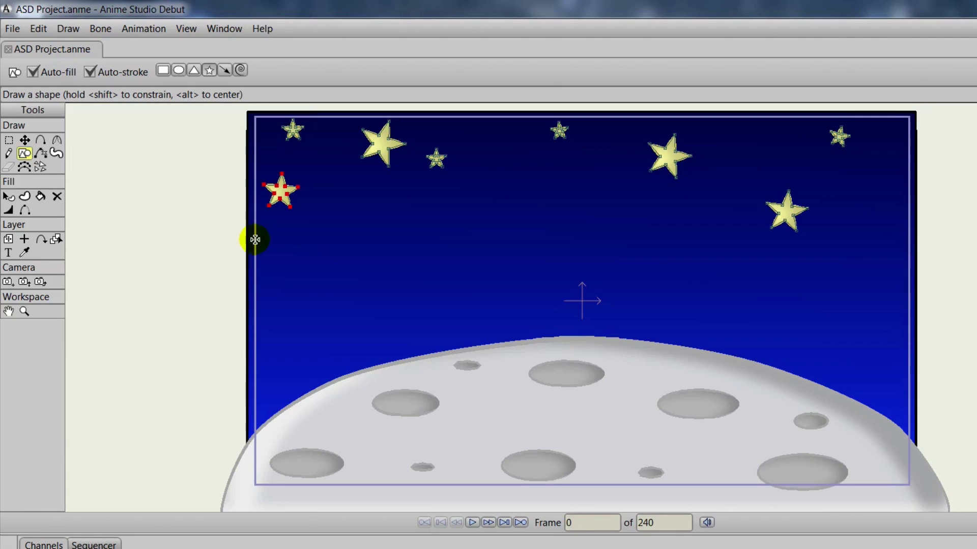
Draw larger stars overlapping the frame's left, right and top edges and upper-right corner, plus one smaller star in the upper sky.
{"action": "left_click_drag", "start_coordinate": [244, 240], "coordinate": [268, 260]}
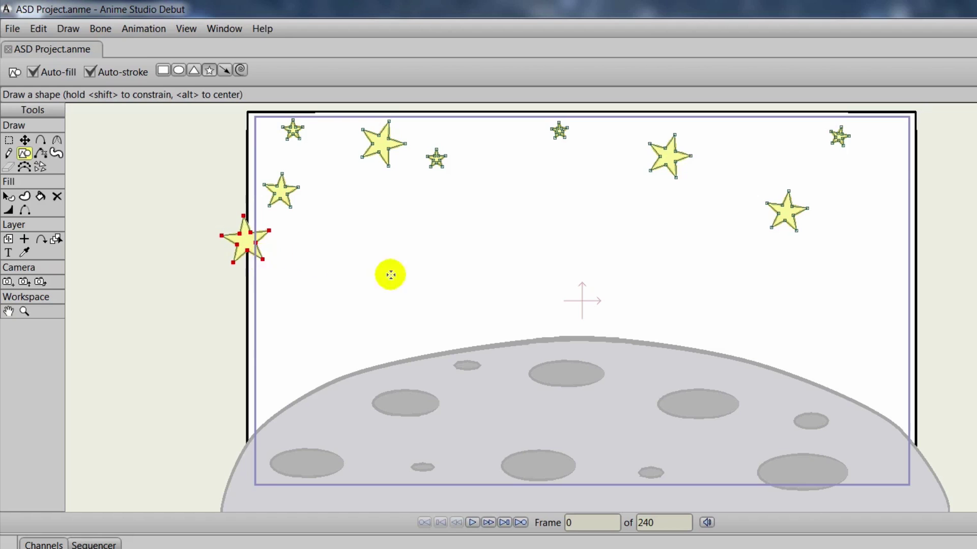
{"action": "left_click_drag", "start_coordinate": [897, 283], "coordinate": [908, 306]}
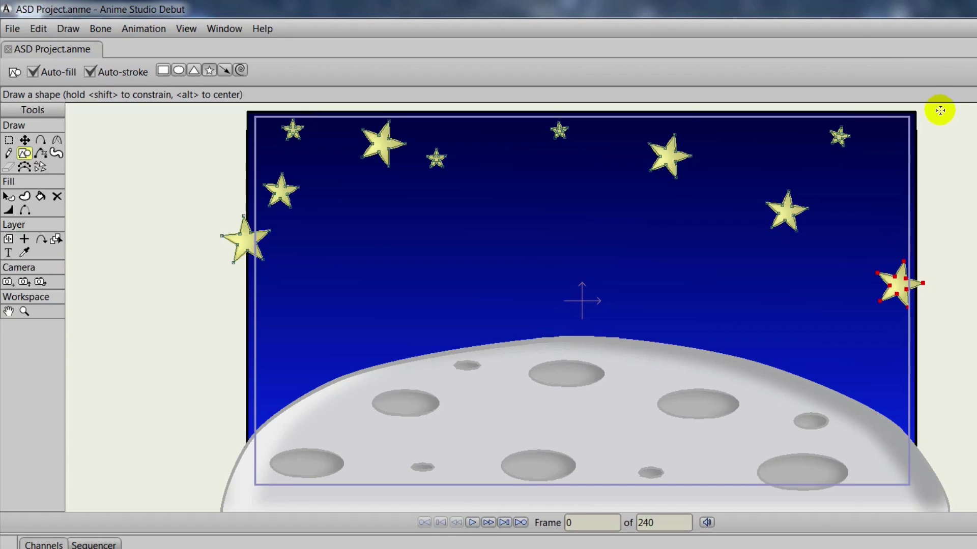
{"action": "left_click_drag", "start_coordinate": [911, 113], "coordinate": [908, 143]}
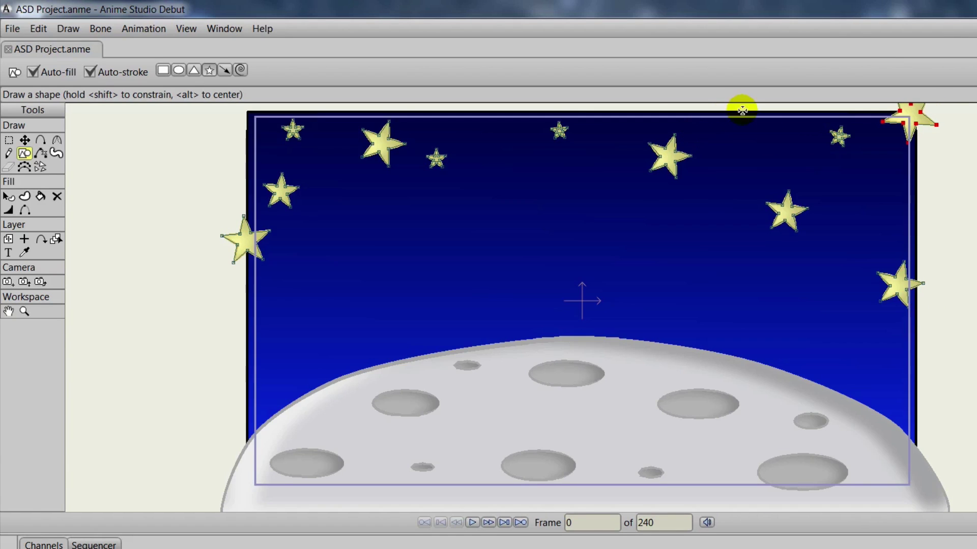
{"action": "left_click_drag", "start_coordinate": [741, 102], "coordinate": [741, 136]}
{"action": "left_click_drag", "start_coordinate": [481, 134], "coordinate": [496, 146]}
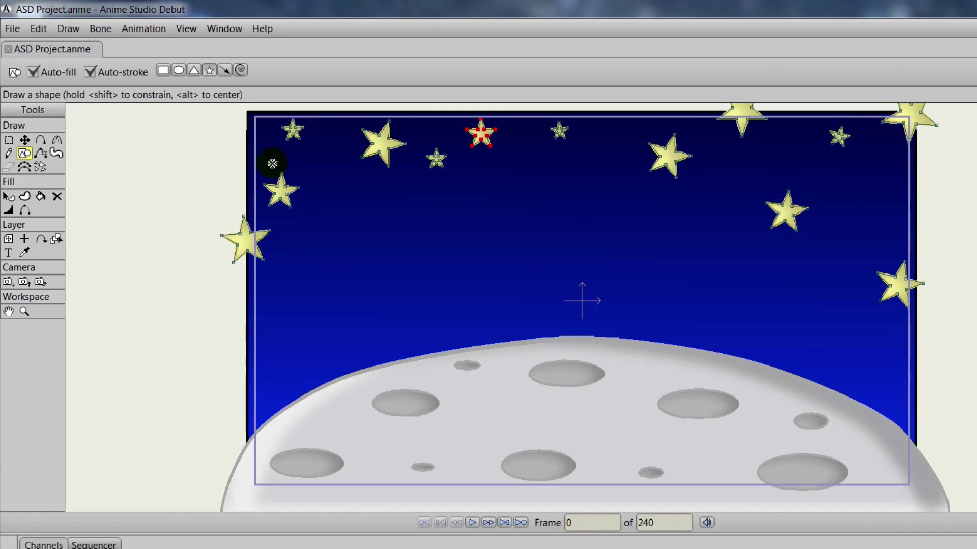
Duplicate the star on the frame's left edge and place the copy inside the sky at about X -1.31, Y 0.35.
{"action": "left_click", "coordinate": [8, 141]}
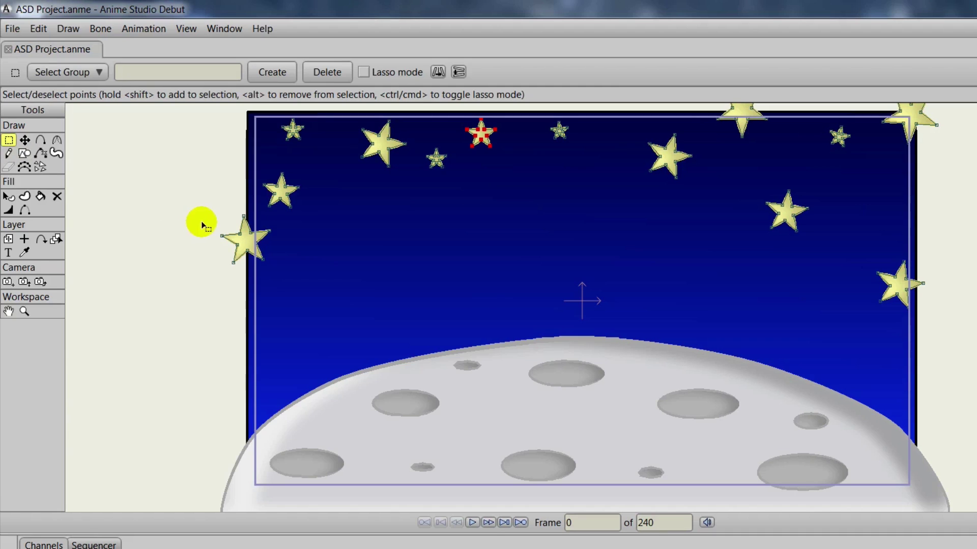
{"action": "mouse_move", "coordinate": [208, 211]}
{"action": "left_mouse_down"}
{"action": "mouse_move", "coordinate": [214, 273]}
{"action": "mouse_move", "coordinate": [279, 291]}
{"action": "left_mouse_up"}
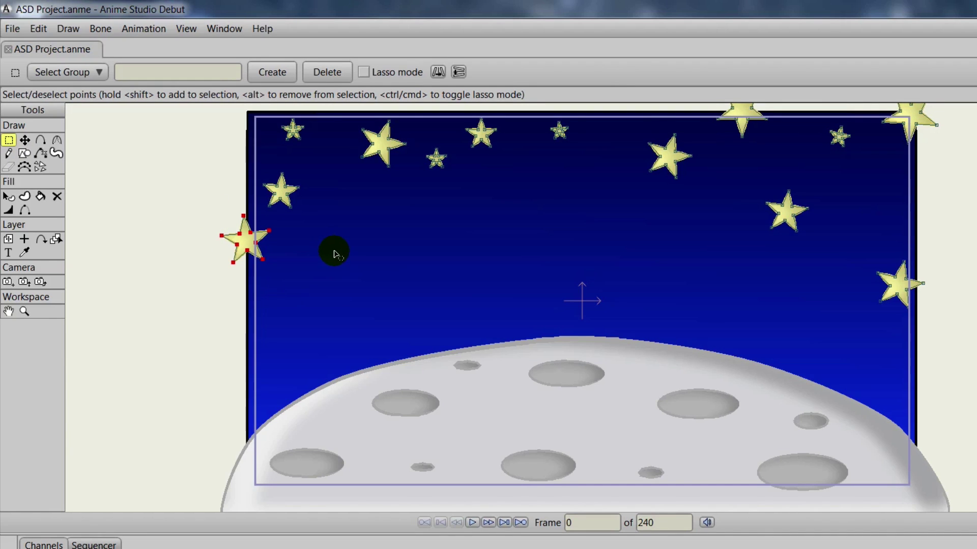
{"action": "left_click", "coordinate": [38, 28]}
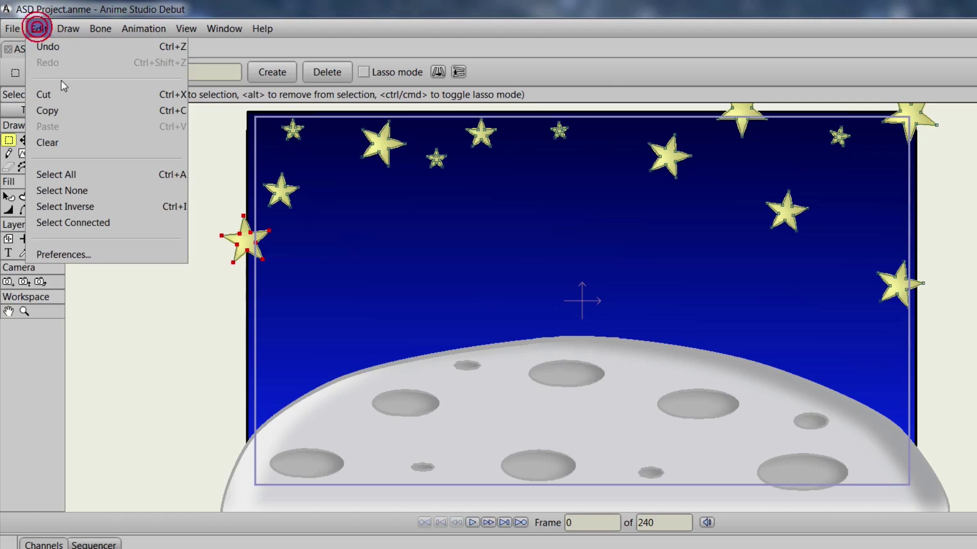
{"action": "left_click", "coordinate": [68, 112]}
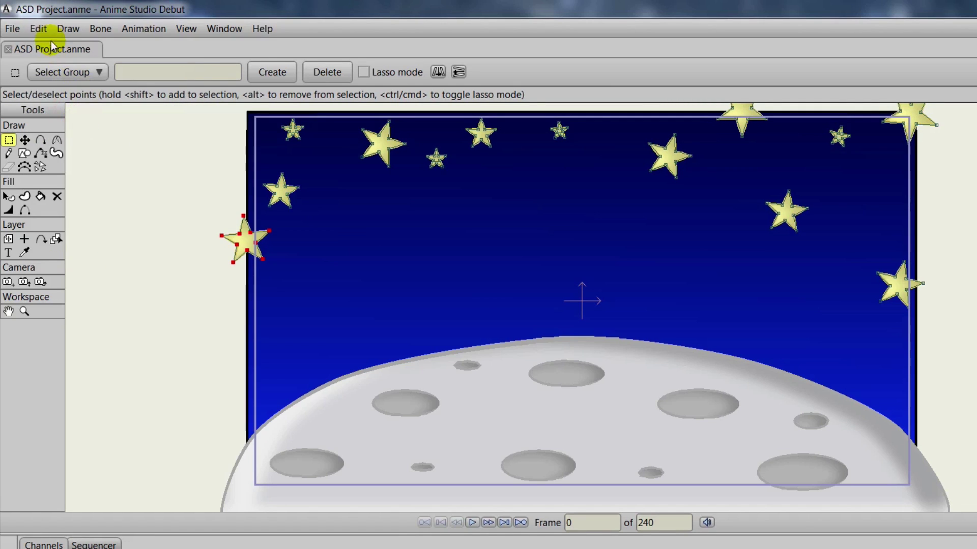
{"action": "left_click", "coordinate": [39, 29]}
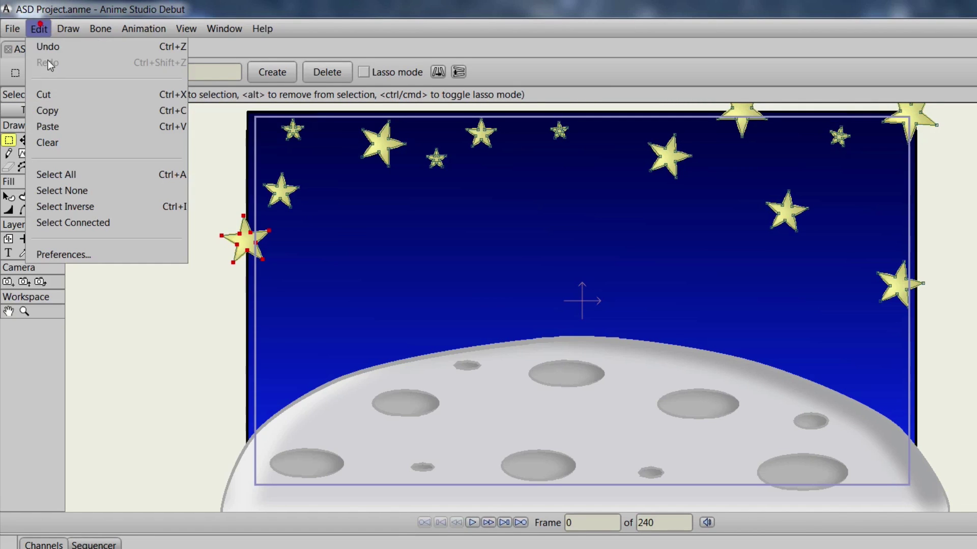
{"action": "left_click", "coordinate": [69, 127]}
{"action": "left_click_drag", "start_coordinate": [244, 238], "coordinate": [340, 237]}
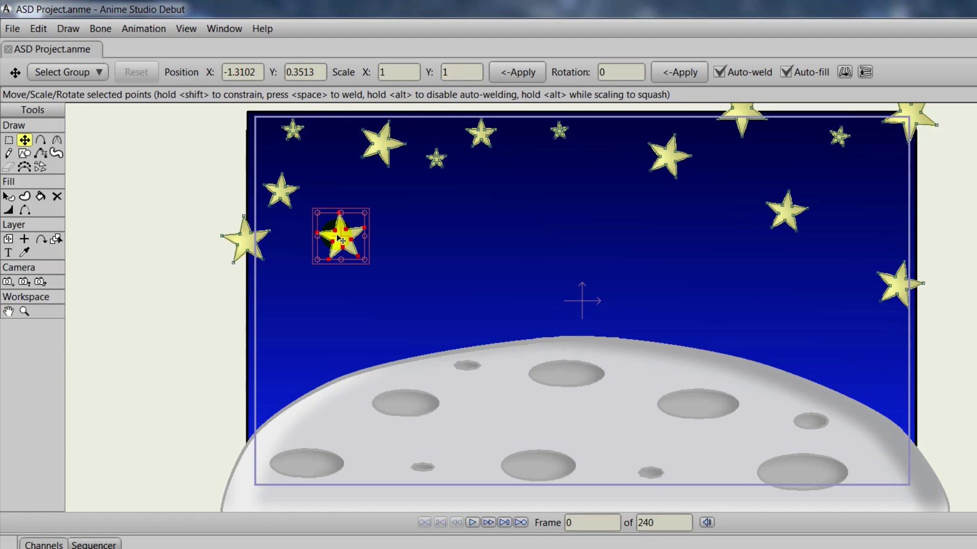
Preview the rendered scene and check the stroke widths of the left-edge star and its copy.
{"action": "key", "text": "ctrl+r"}
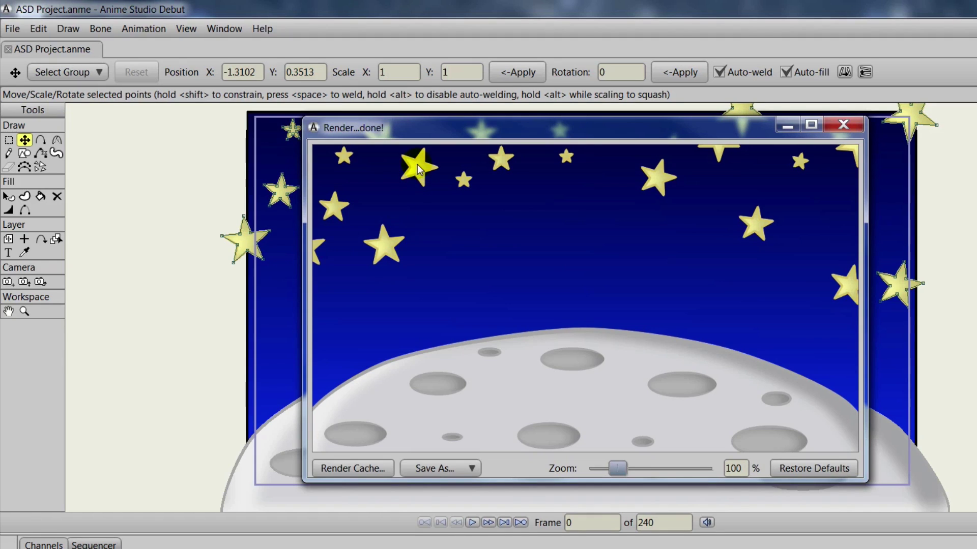
{"action": "left_click", "coordinate": [848, 127]}
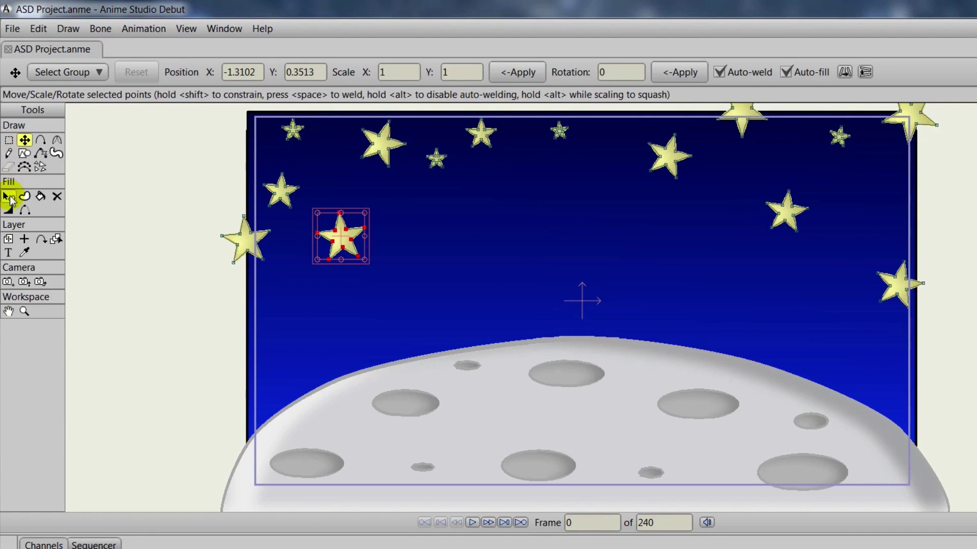
{"action": "left_click", "coordinate": [8, 197]}
{"action": "left_click", "coordinate": [244, 240]}
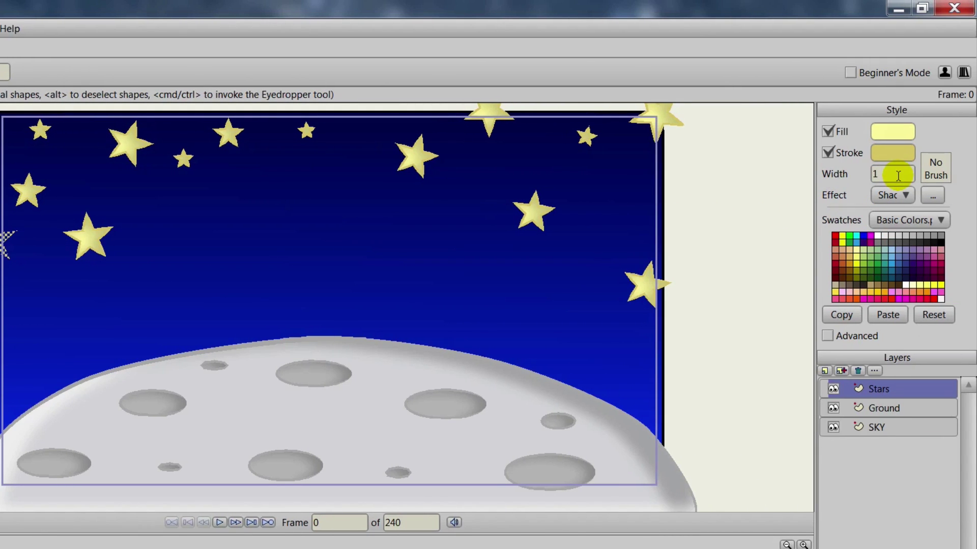
{"action": "left_click", "coordinate": [87, 238]}
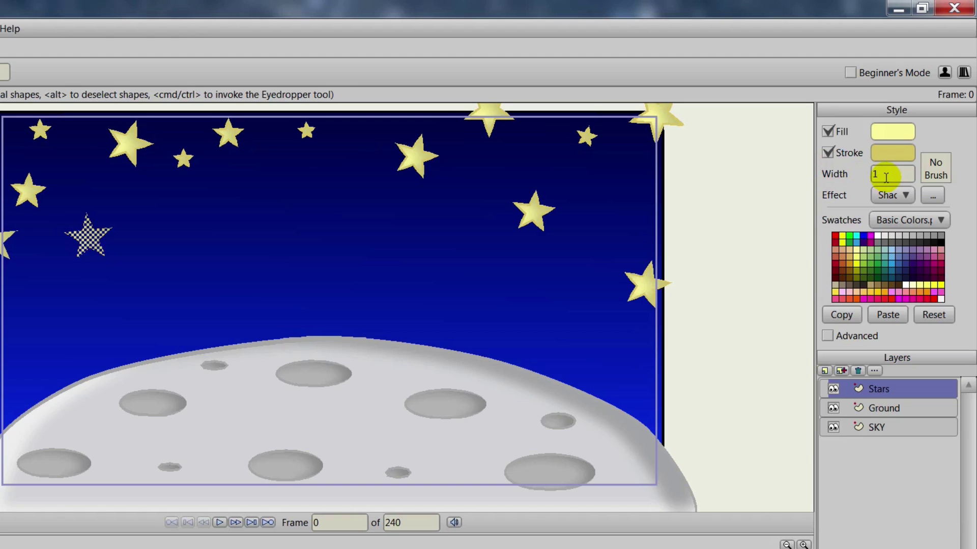
{"action": "left_click", "coordinate": [263, 264]}
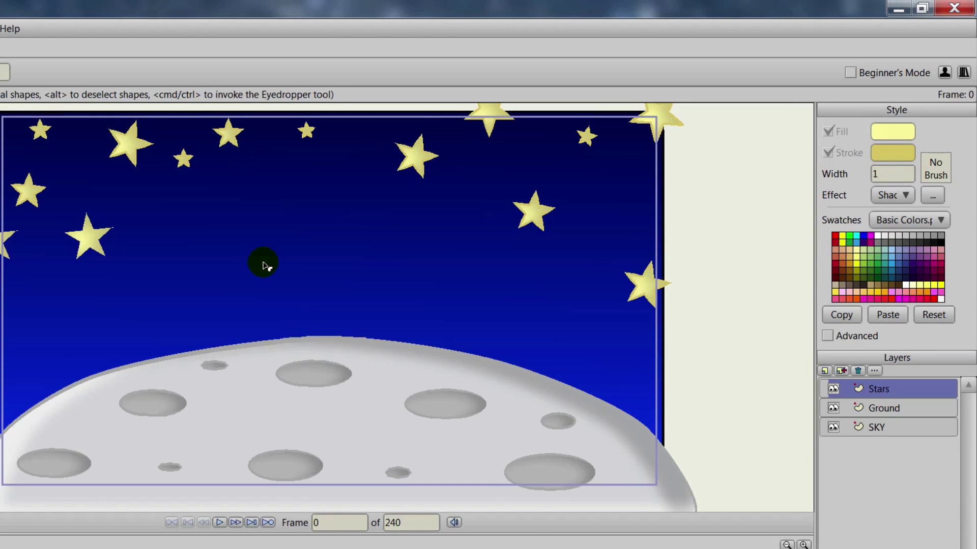
{"action": "key", "text": "ctrl+r"}
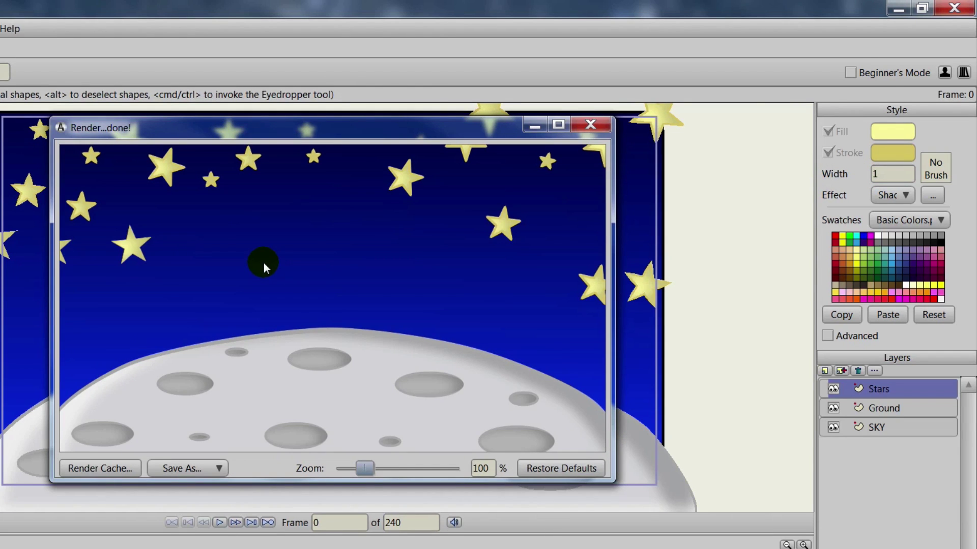
{"action": "left_click", "coordinate": [590, 125]}
Set the copied star's stroke width to 2 and preview the render.
{"action": "left_click", "coordinate": [889, 174]}
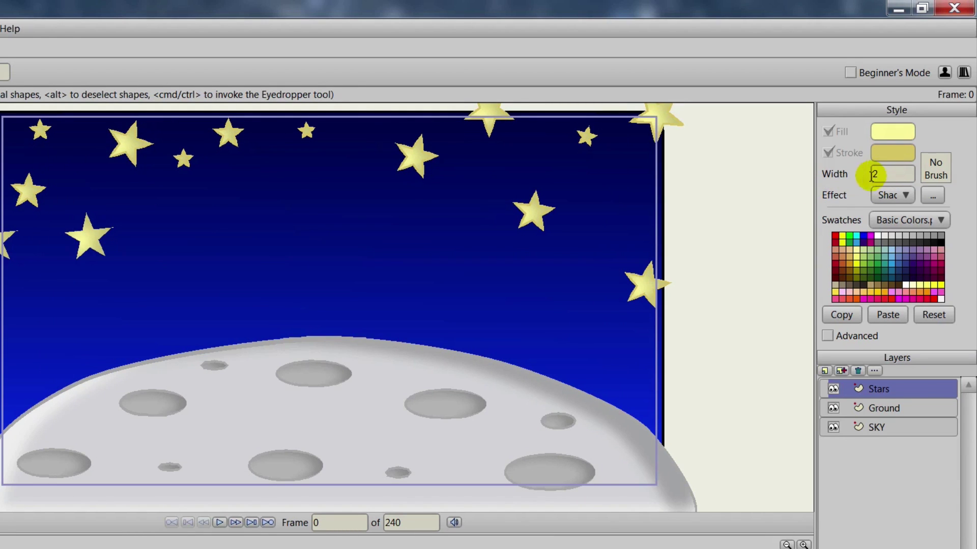
{"action": "left_click", "coordinate": [86, 237]}
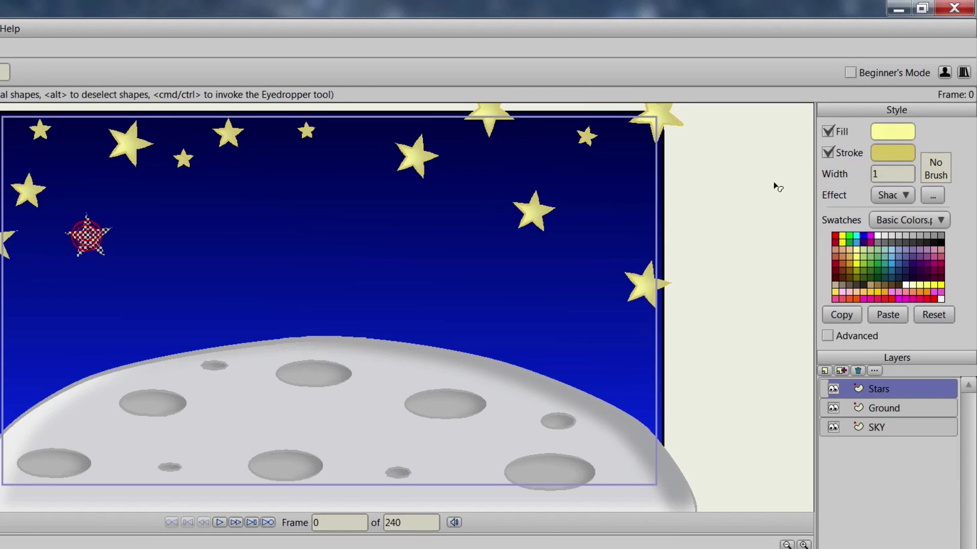
{"action": "double_click", "coordinate": [891, 175]}
{"action": "type", "text": "2"}
{"action": "key", "text": "Return"}
{"action": "left_click", "coordinate": [79, 302]}
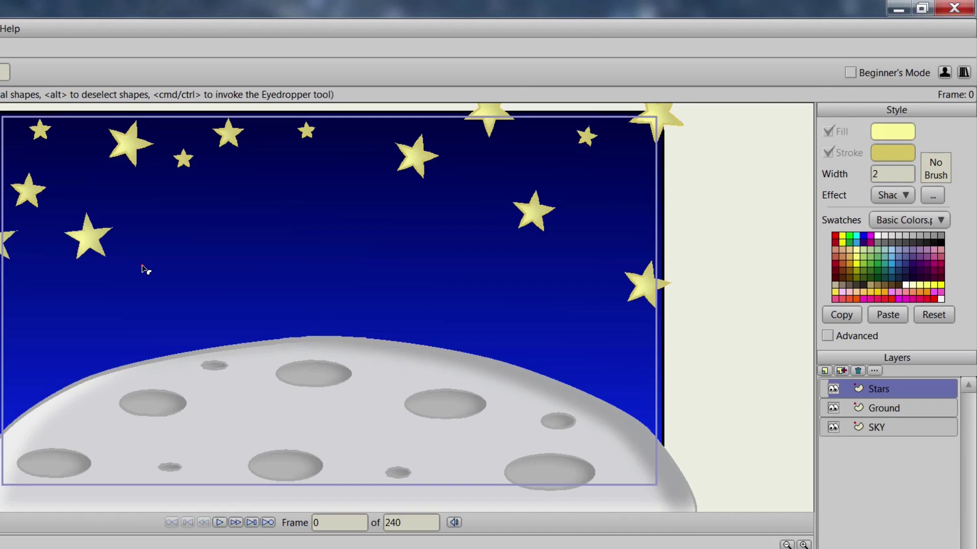
{"action": "key", "text": "ctrl+r"}
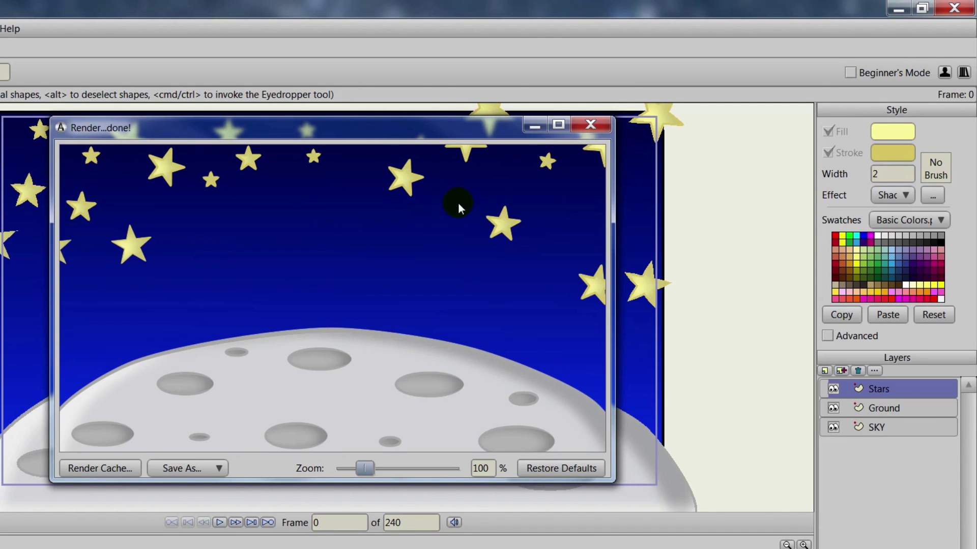
{"action": "left_click", "coordinate": [588, 130]}
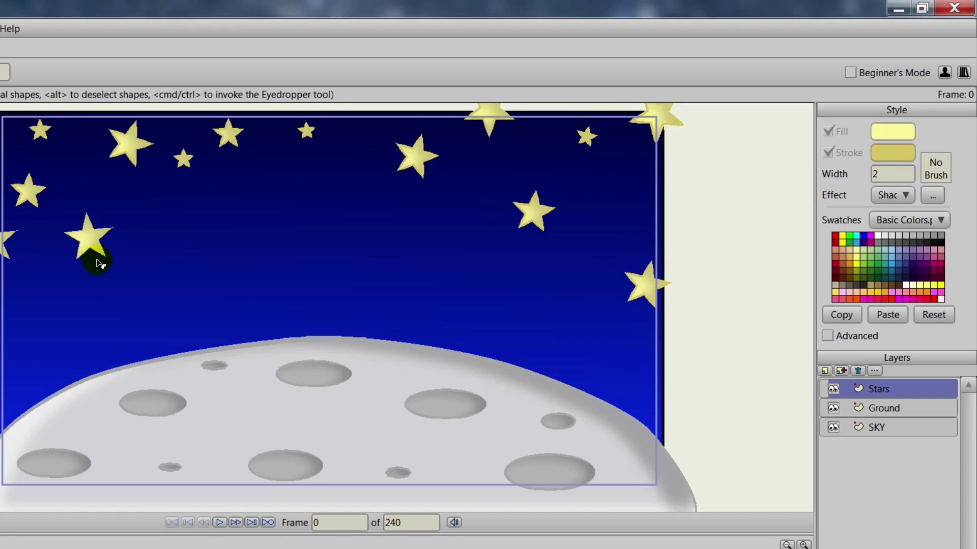
Copy that star's style and paste it onto the right sky star, right-edge star, small upper-right star and upper-right corner star.
{"action": "left_click", "coordinate": [91, 240]}
{"action": "left_click", "coordinate": [840, 315]}
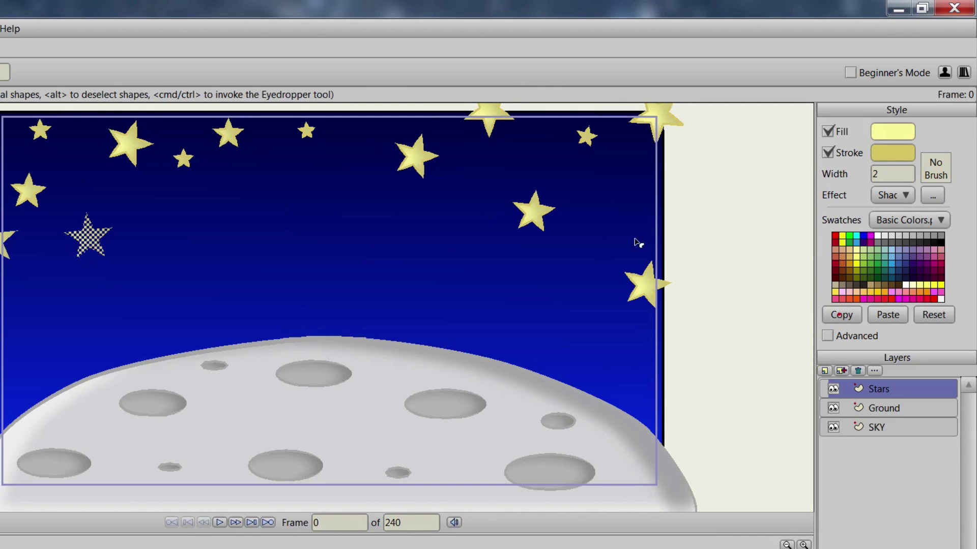
{"action": "left_click", "coordinate": [532, 214]}
{"action": "left_click", "coordinate": [887, 316]}
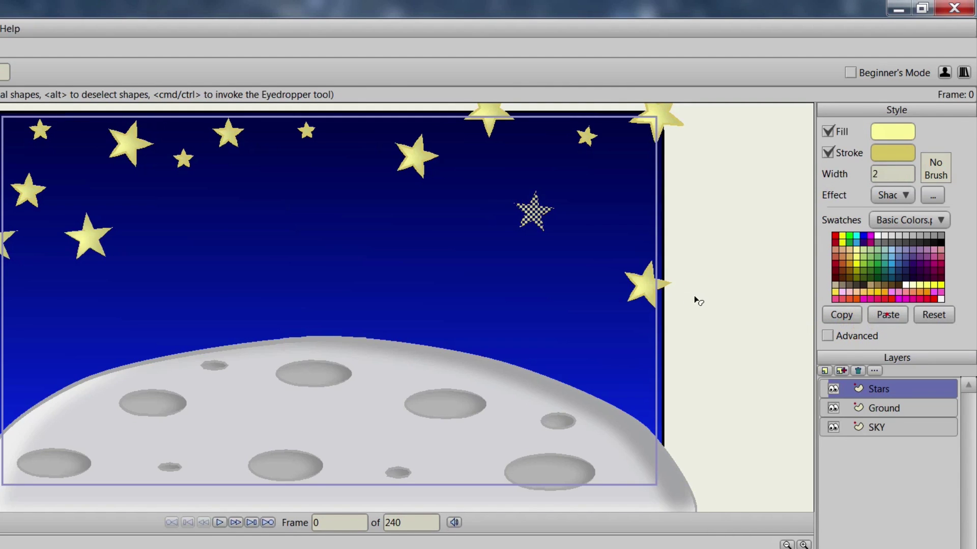
{"action": "left_click", "coordinate": [649, 284]}
{"action": "left_click", "coordinate": [888, 315]}
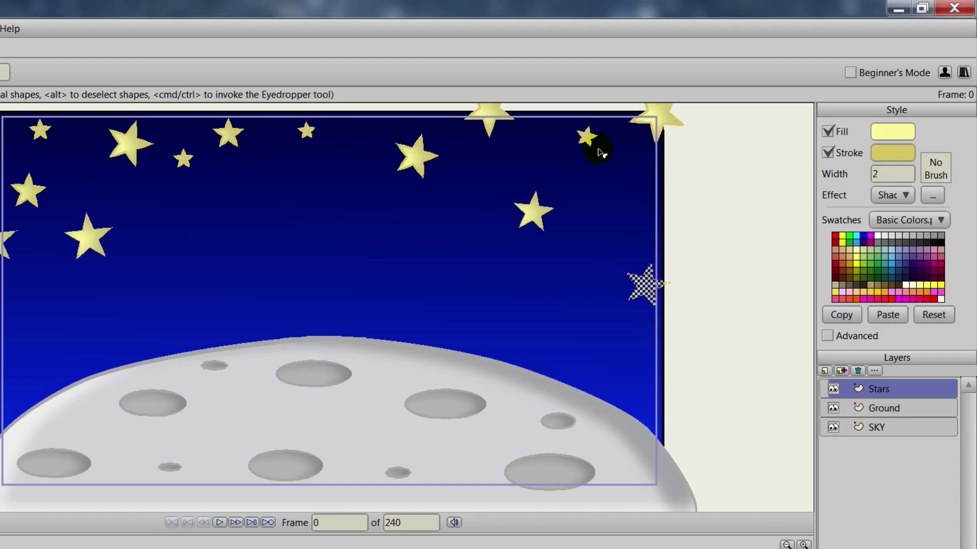
{"action": "left_click", "coordinate": [587, 137]}
{"action": "left_click", "coordinate": [887, 315]}
{"action": "left_click", "coordinate": [673, 126]}
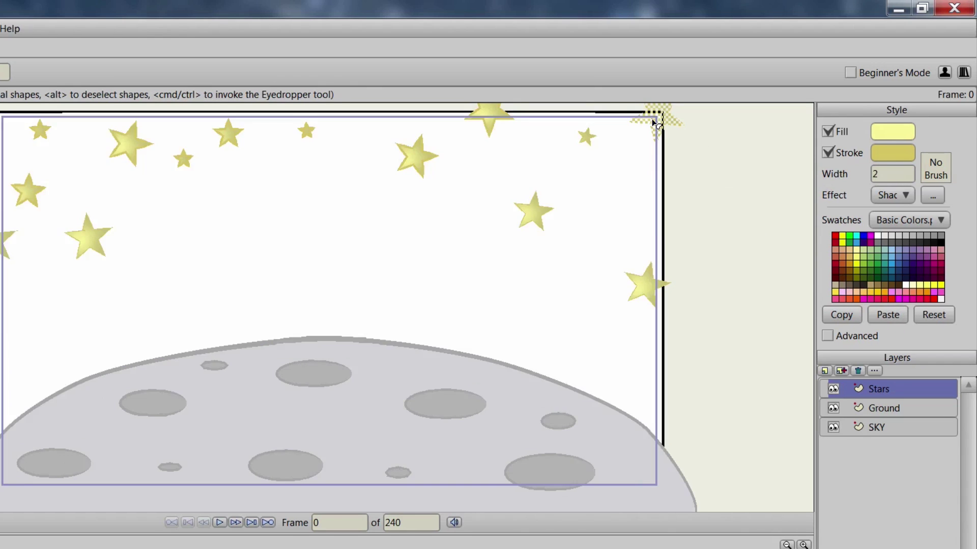
{"action": "left_click", "coordinate": [882, 315]}
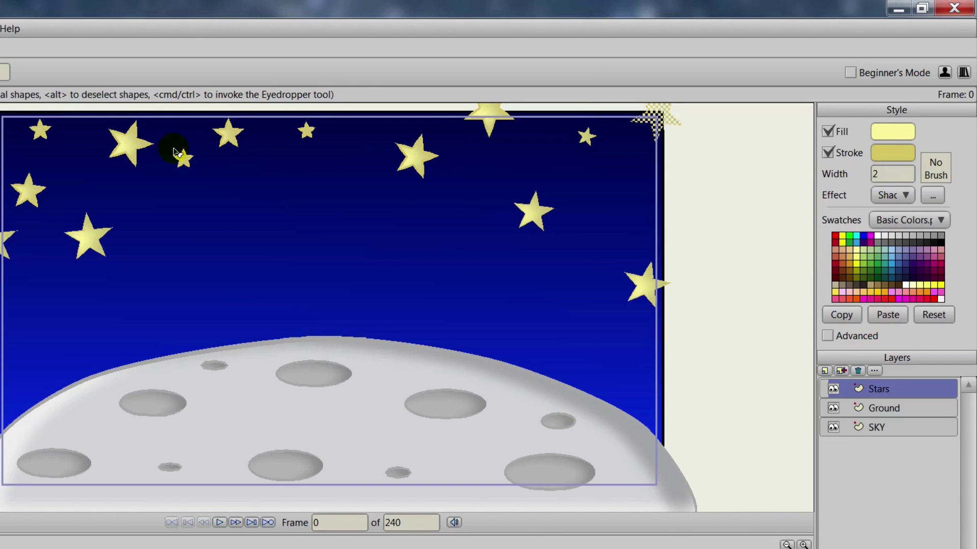
Paste the copied style onto the large upper-left star, the smaller stars beside it, and the star near the frame's left edge.
{"action": "left_click", "coordinate": [133, 143]}
{"action": "left_click", "coordinate": [888, 316]}
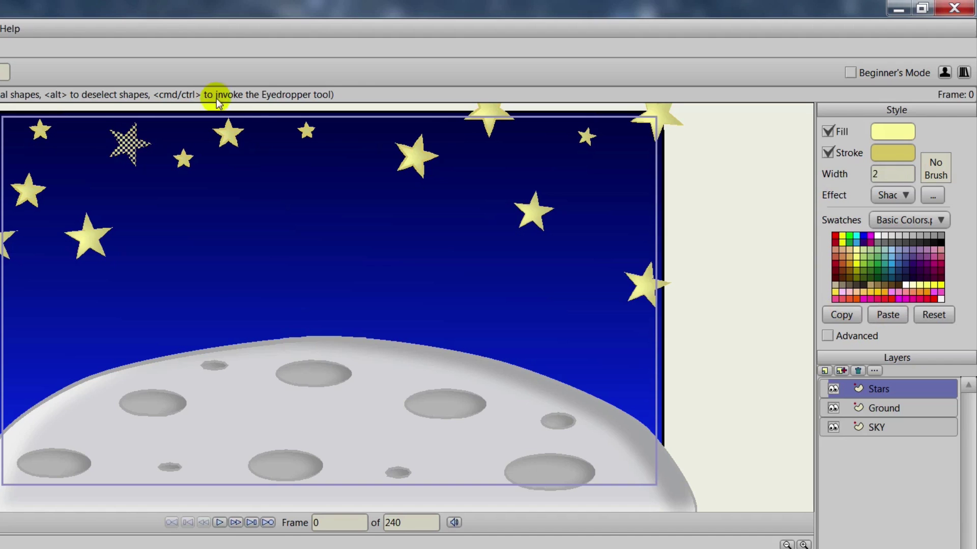
{"action": "left_click", "coordinate": [228, 133]}
{"action": "left_click", "coordinate": [896, 314]}
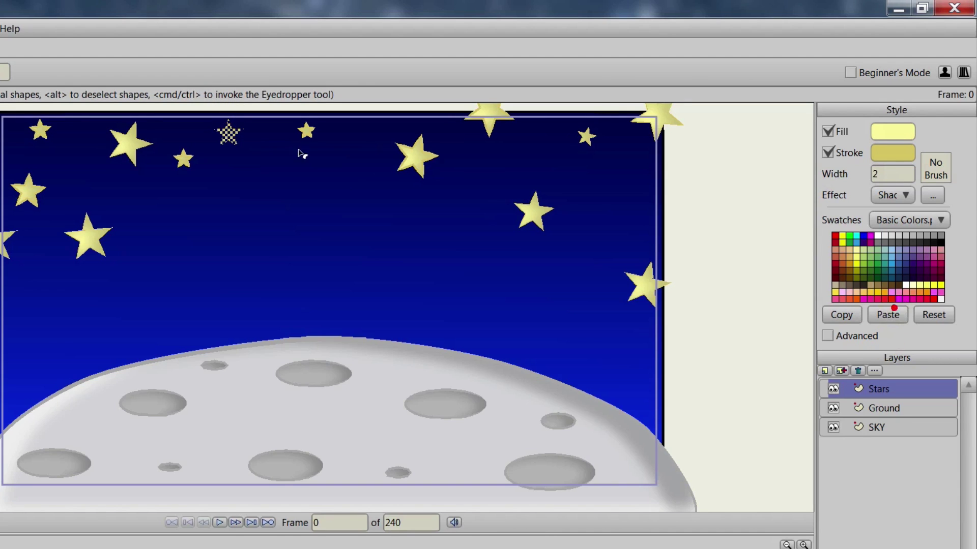
{"action": "left_click", "coordinate": [307, 134]}
{"action": "left_click", "coordinate": [891, 314]}
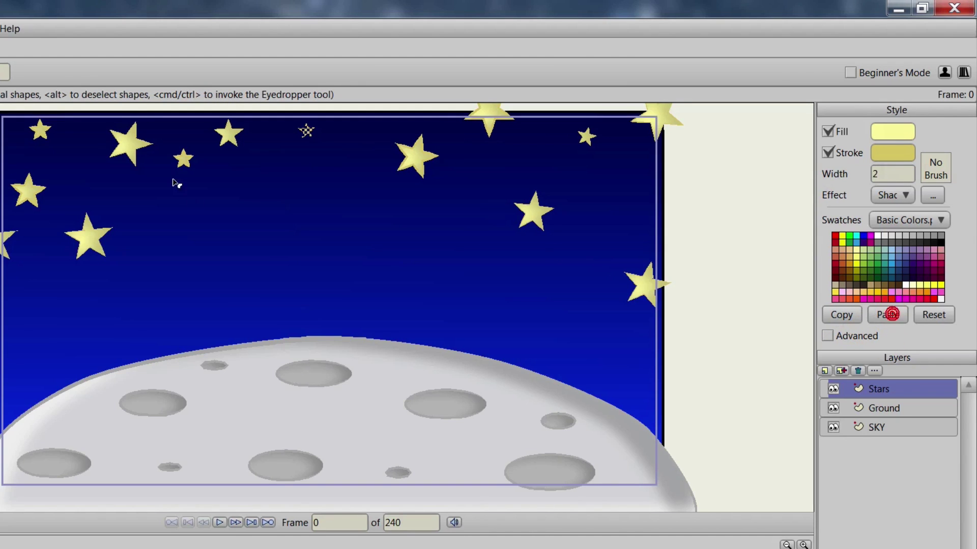
{"action": "left_click", "coordinate": [179, 161]}
{"action": "left_click", "coordinate": [15, 189]}
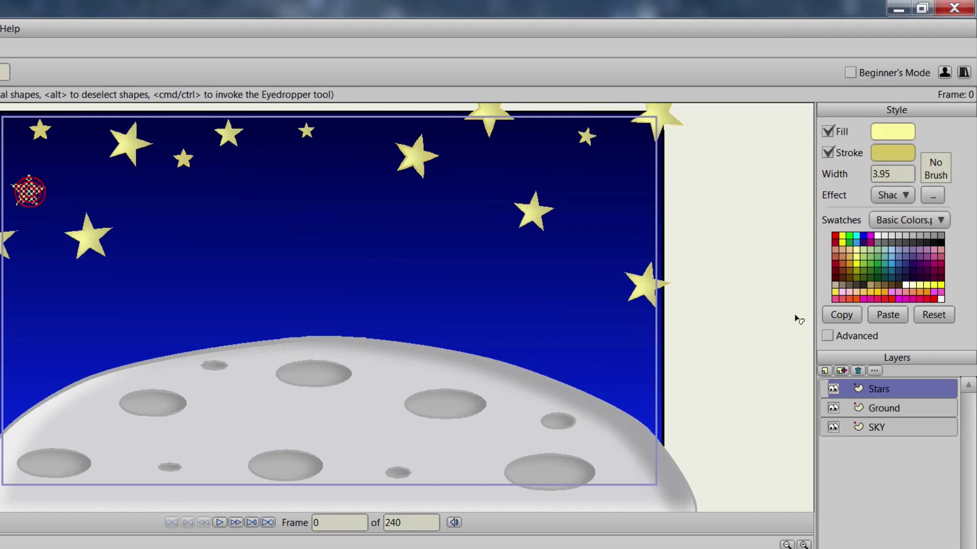
{"action": "left_click", "coordinate": [890, 319]}
{"action": "left_click", "coordinate": [274, 305]}
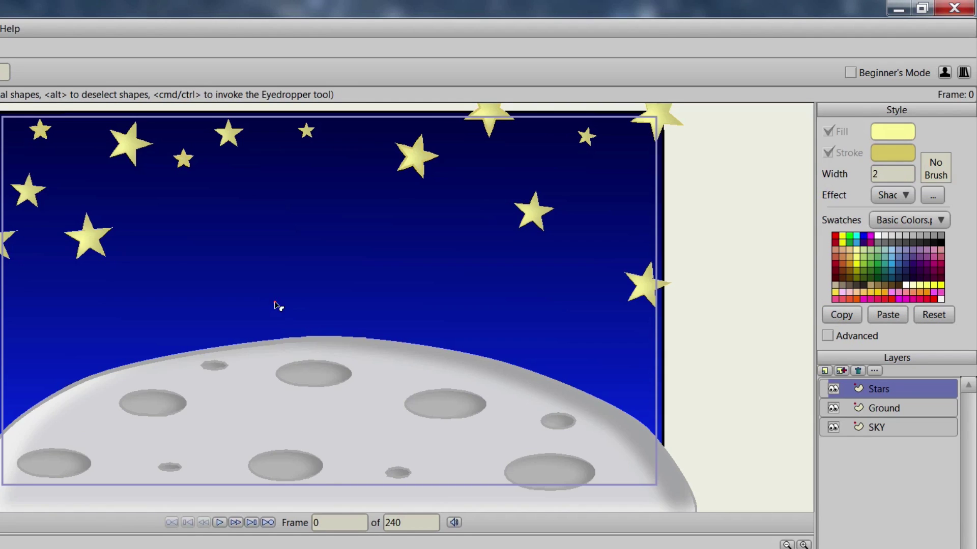
{"action": "left_click", "coordinate": [283, 298]}
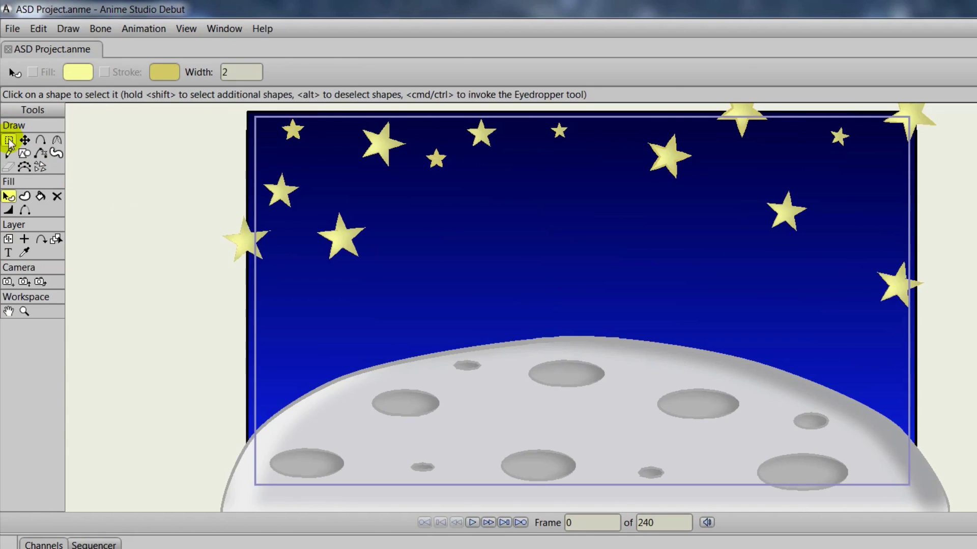
Duplicate the width-2 star twice, placing copies on the right edge at about X 1.79, Y 0.55 and left edge at about X -1.81, Y -0.14.
{"action": "left_click", "coordinate": [9, 140]}
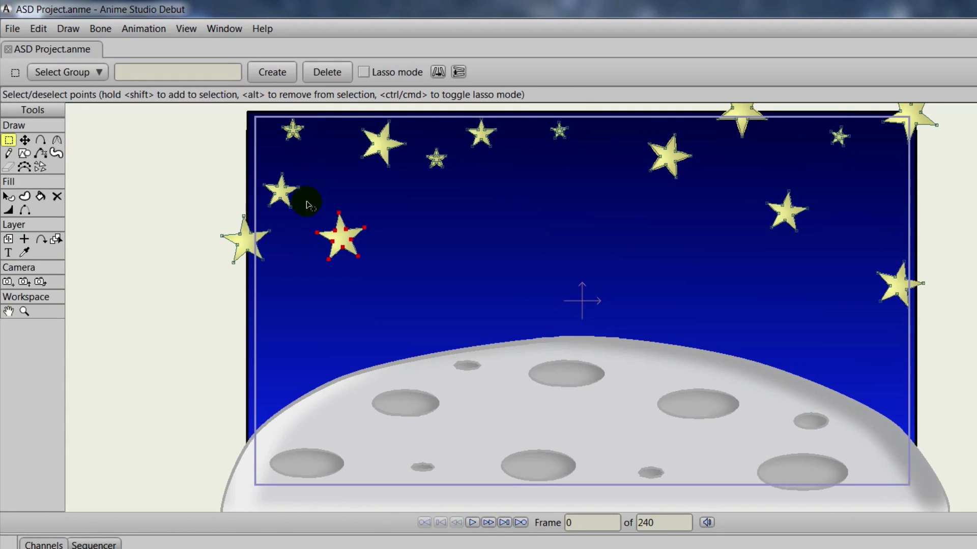
{"action": "left_click_drag", "start_coordinate": [307, 205], "coordinate": [395, 283]}
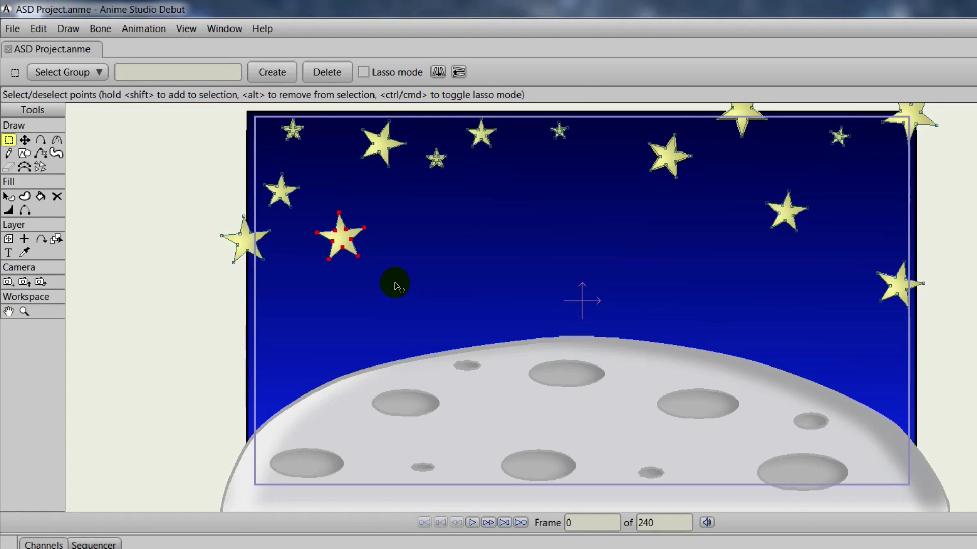
{"action": "key", "text": "t"}
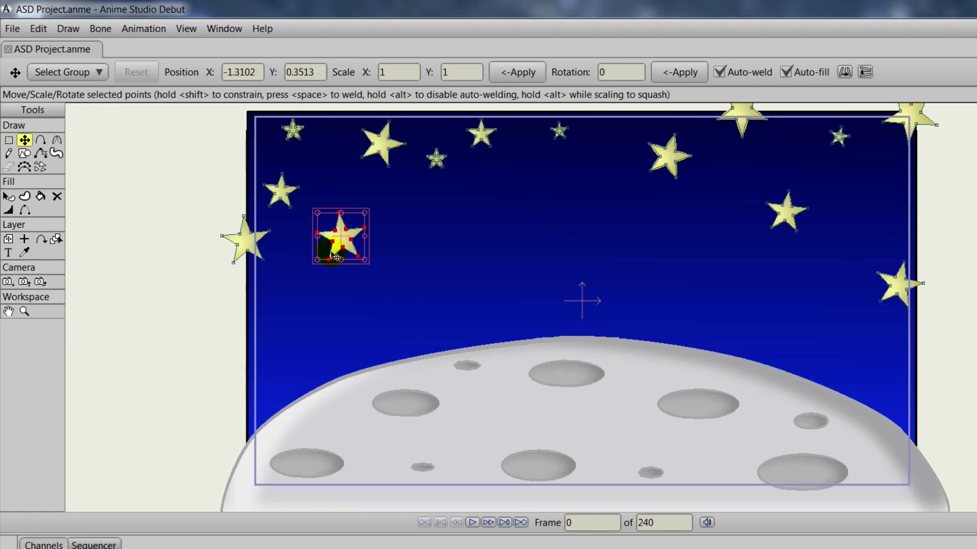
{"action": "left_click_drag", "start_coordinate": [349, 239], "coordinate": [920, 201]}
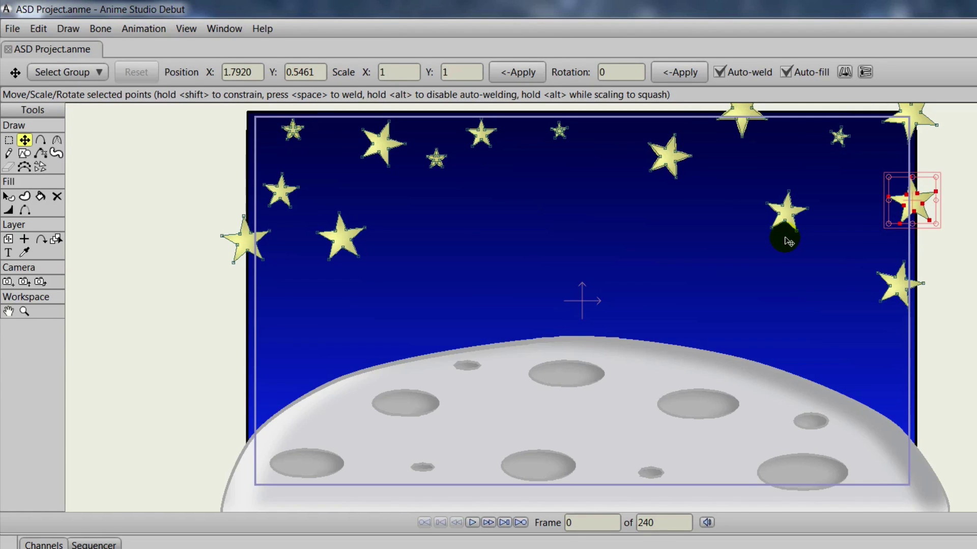
{"action": "left_click_drag", "start_coordinate": [911, 203], "coordinate": [245, 328]}
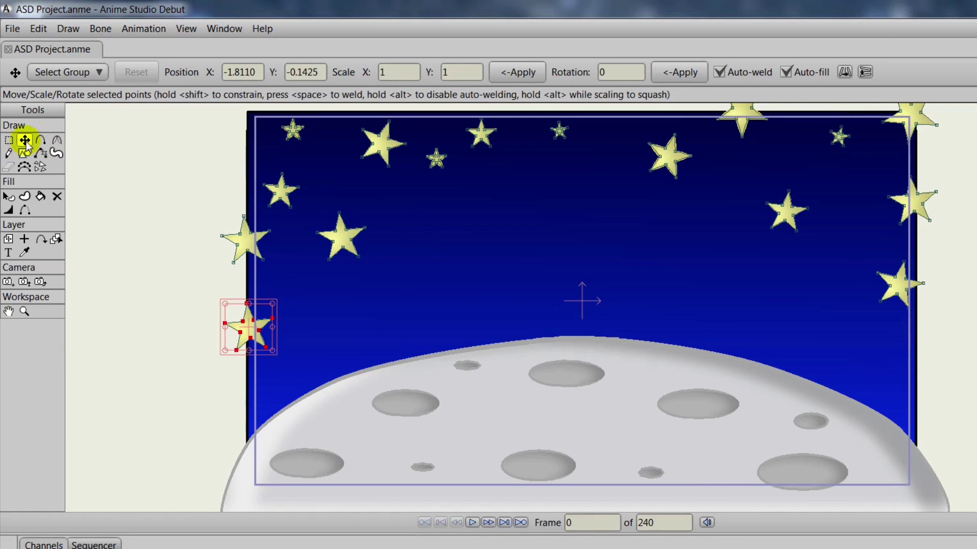
Duplicate the small upper-left star at about X 1.30, Y 0.68, X -1.05, Y 0.49 and X -1.44, Y -0.01, plus twice in the lower-right sky.
{"action": "left_click", "coordinate": [9, 142]}
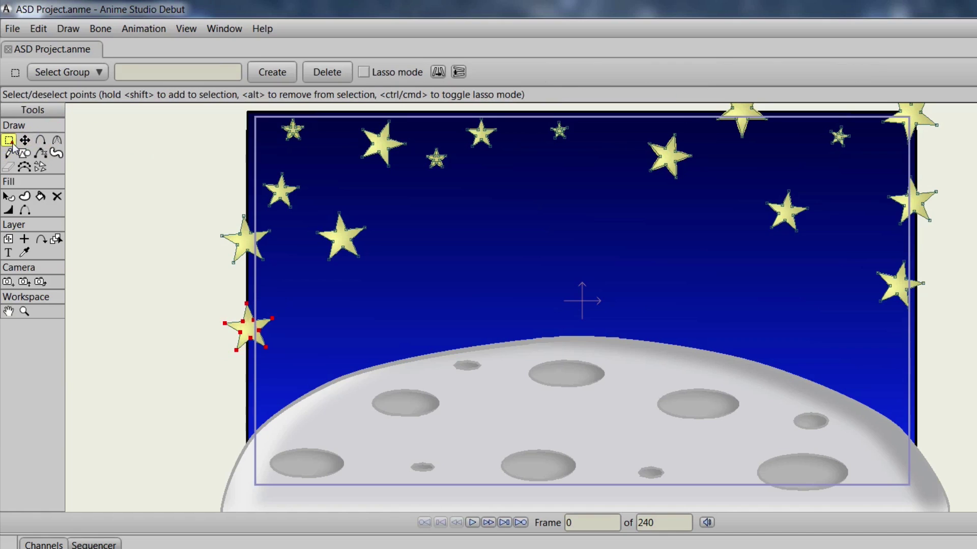
{"action": "left_click_drag", "start_coordinate": [265, 115], "coordinate": [328, 155]}
{"action": "key", "text": "t"}
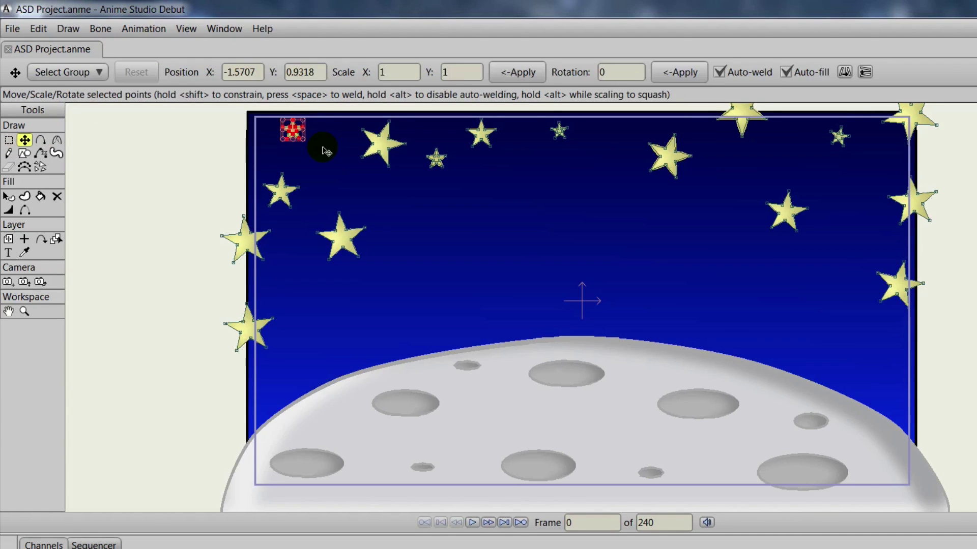
{"action": "left_click_drag", "start_coordinate": [294, 132], "coordinate": [820, 179]}
{"action": "left_click", "coordinate": [817, 176]}
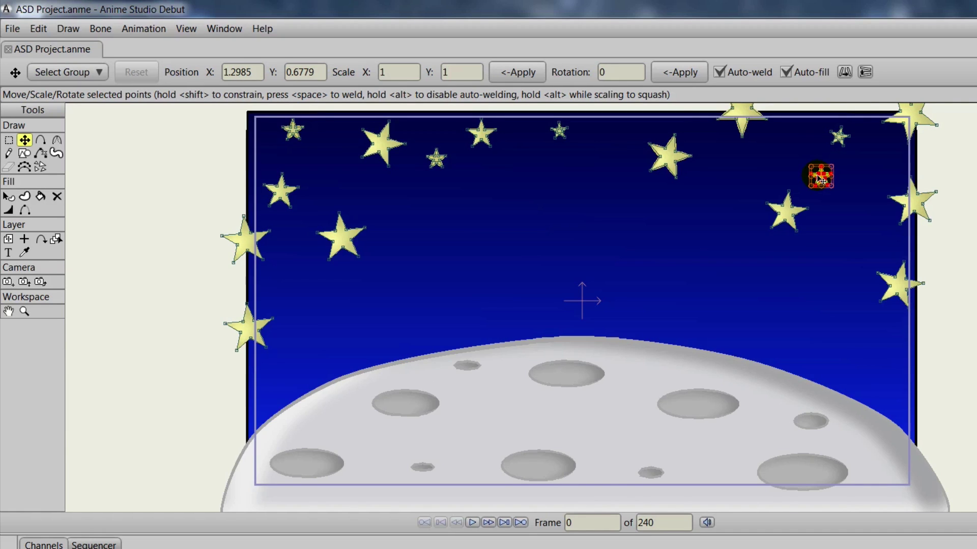
{"action": "left_click_drag", "start_coordinate": [824, 175], "coordinate": [399, 211]}
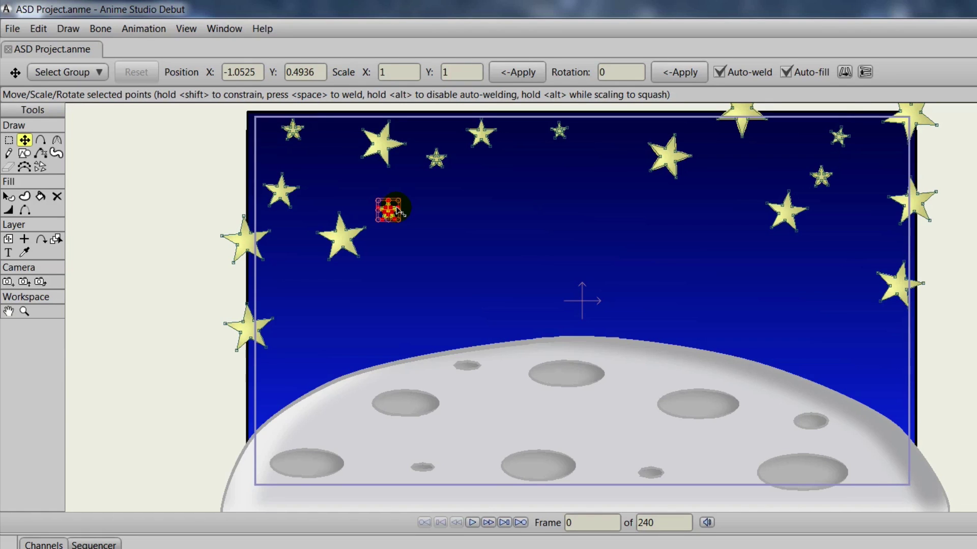
{"action": "left_click_drag", "start_coordinate": [391, 215], "coordinate": [322, 308]}
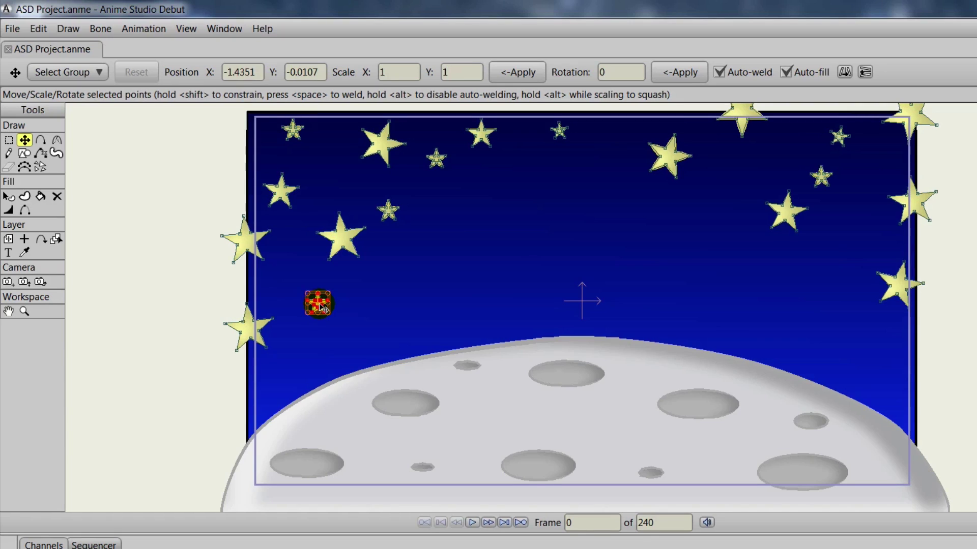
{"action": "left_click_drag", "start_coordinate": [322, 308], "coordinate": [839, 333]}
Duplicate the two small lower-right sky stars together, placing the pair just below the large star right of centre.
{"action": "left_click", "coordinate": [9, 140]}
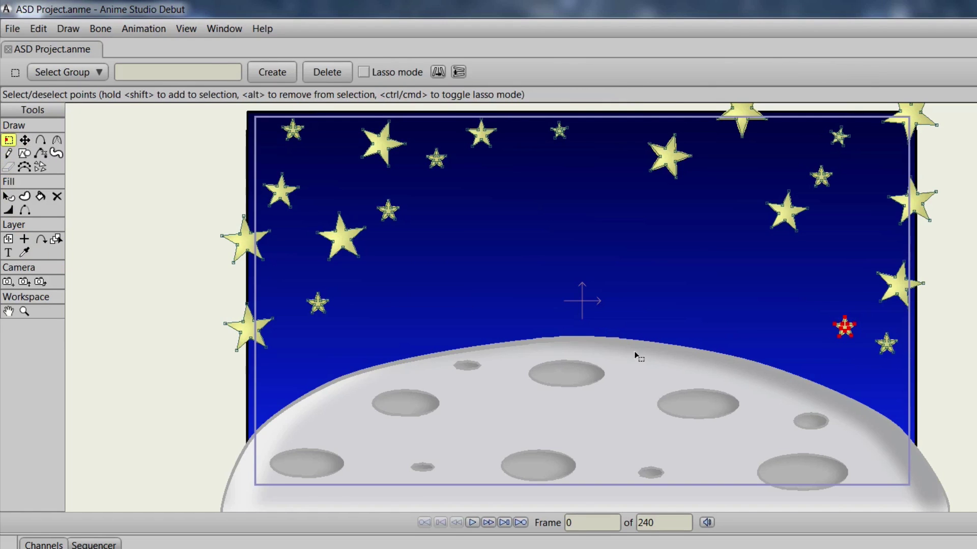
{"action": "left_click_drag", "start_coordinate": [792, 304], "coordinate": [898, 396]}
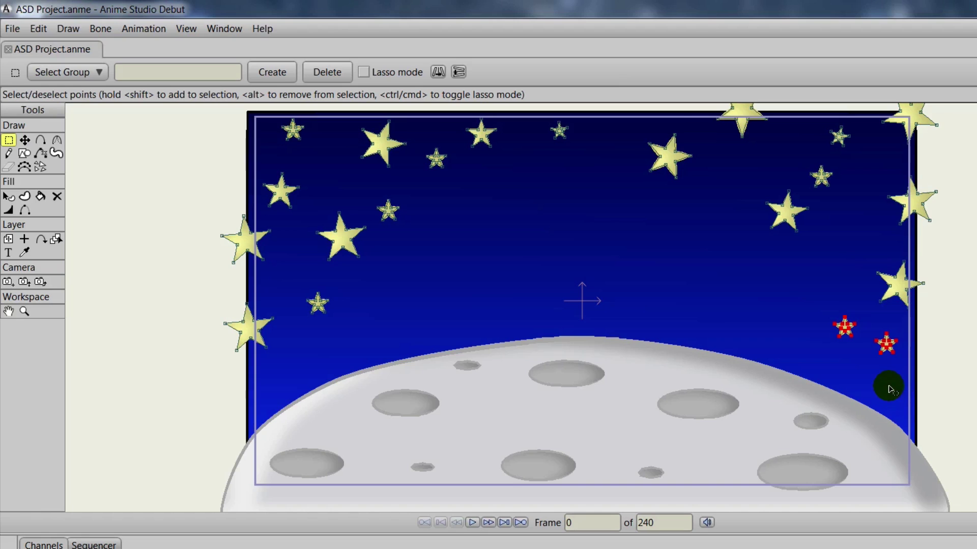
{"action": "key", "text": "t"}
{"action": "left_click_drag", "start_coordinate": [887, 345], "coordinate": [681, 218]}
{"action": "left_click", "coordinate": [708, 239]}
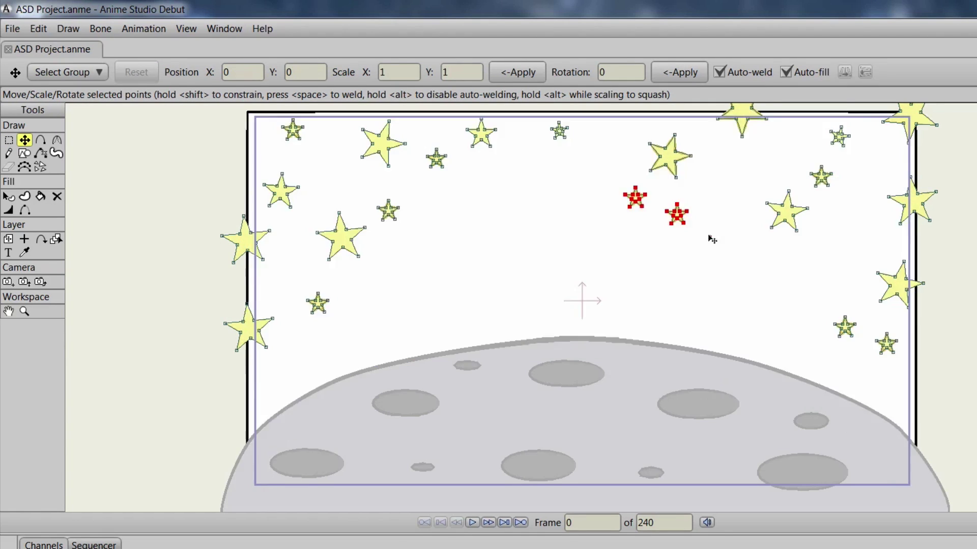
Move the right star of the copied pair up and outward to about X 0.75, Y 0.60.
{"action": "left_click", "coordinate": [680, 218]}
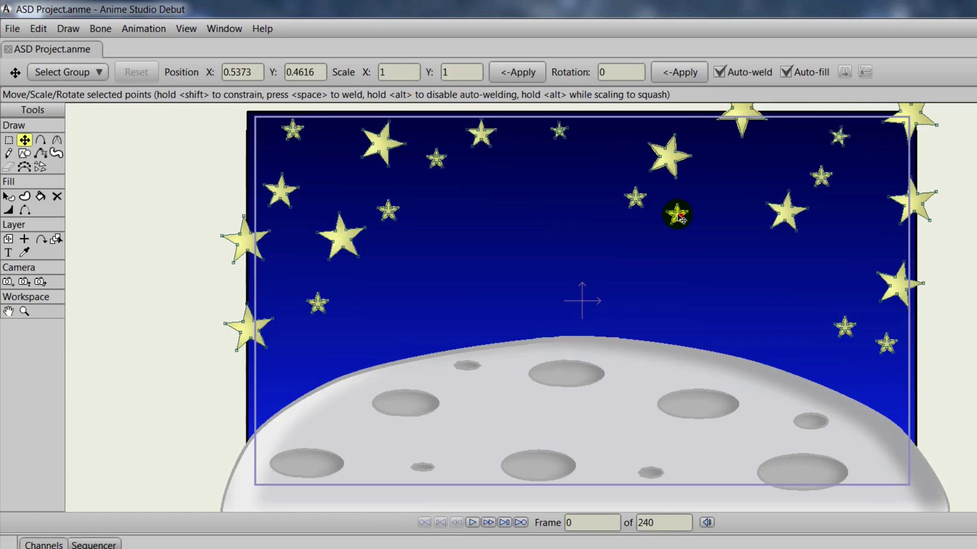
{"action": "left_click_drag", "start_coordinate": [681, 218], "coordinate": [681, 219]}
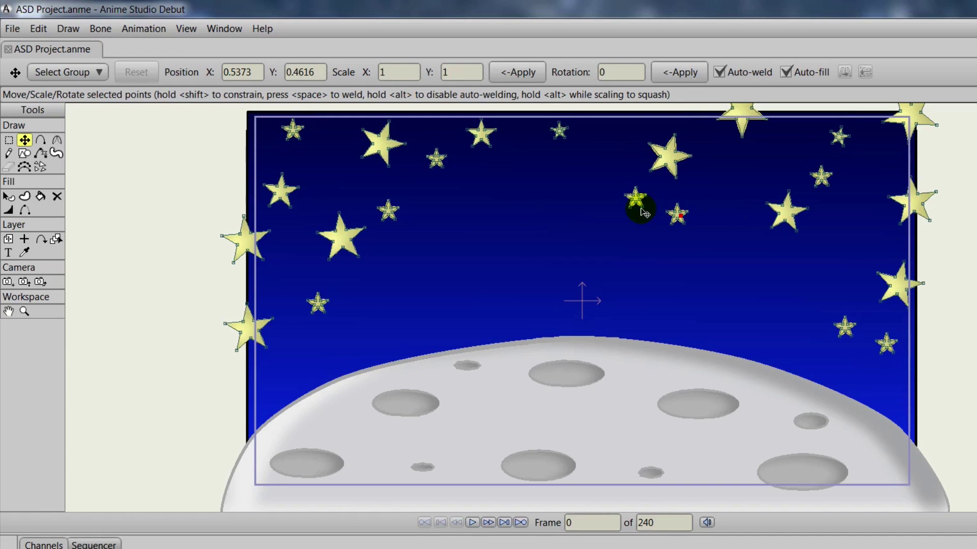
{"action": "left_click", "coordinate": [8, 140]}
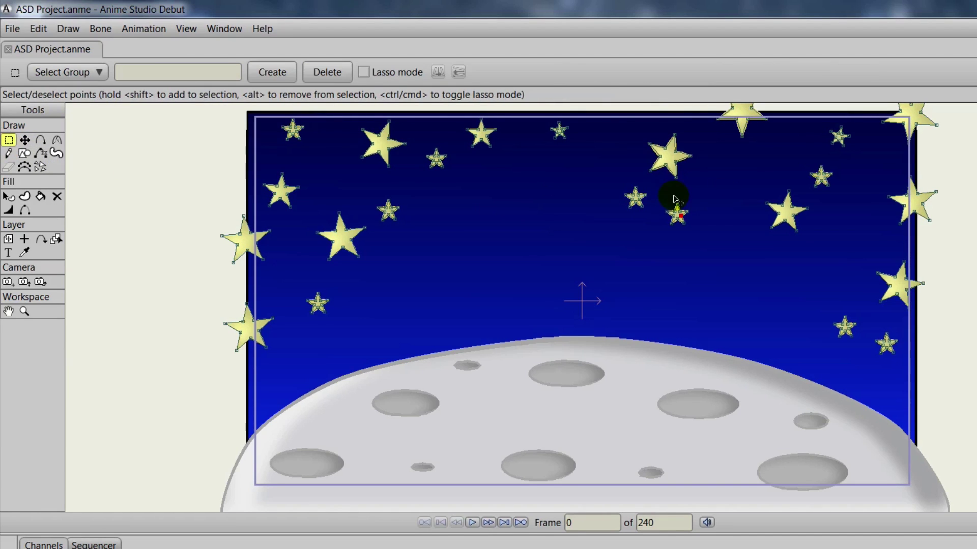
{"action": "left_click_drag", "start_coordinate": [653, 198], "coordinate": [719, 193]}
{"action": "left_click", "coordinate": [26, 141]}
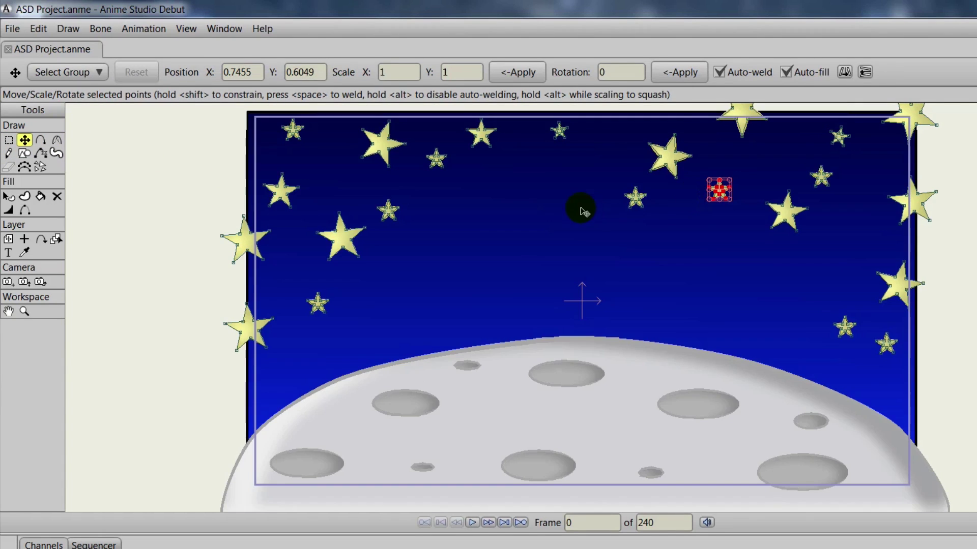
Select all points of the pair's left star and move it to about X 0.08, Y 0.78.
{"action": "left_click", "coordinate": [636, 198]}
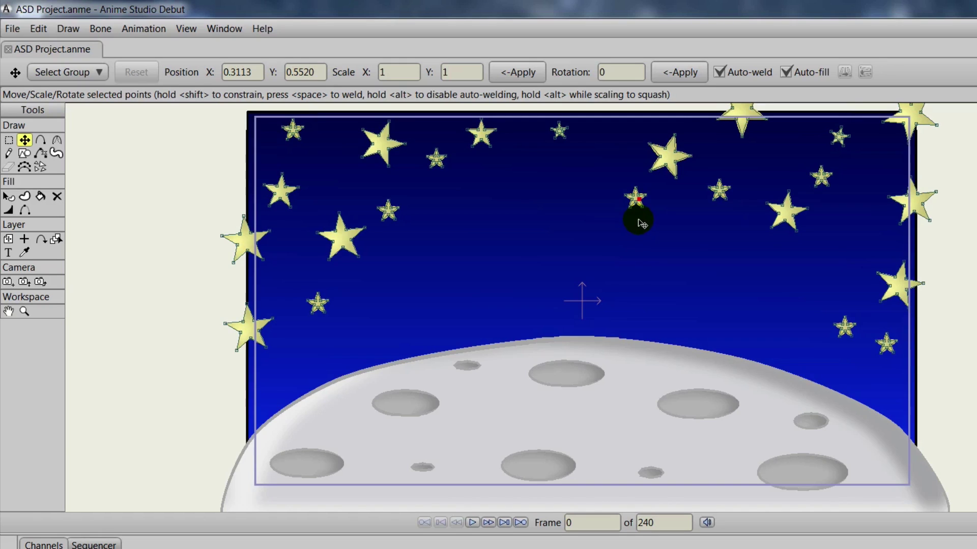
{"action": "scroll", "coordinate": [641, 223], "scroll_direction": "up", "scroll_amount": 5}
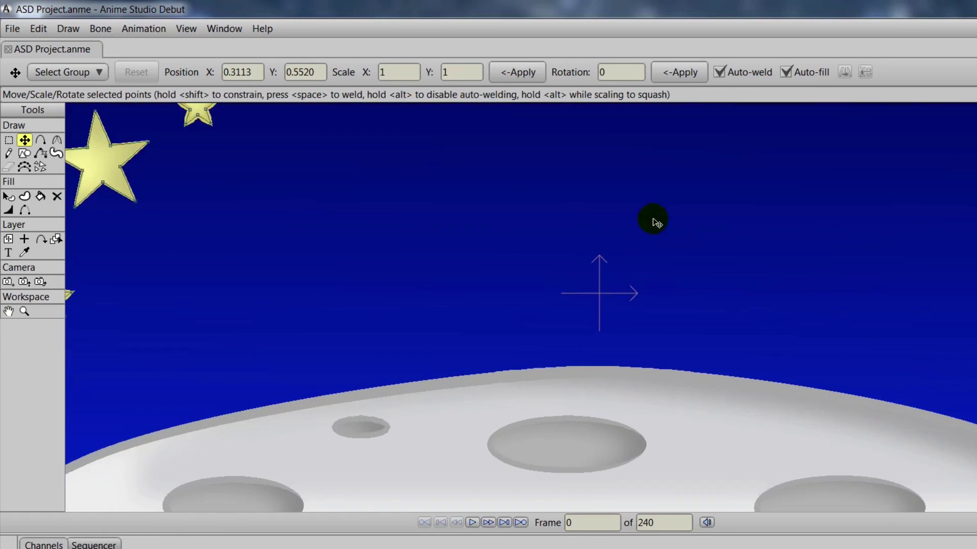
{"action": "scroll", "coordinate": [680, 356], "scroll_direction": "up", "scroll_amount": 2}
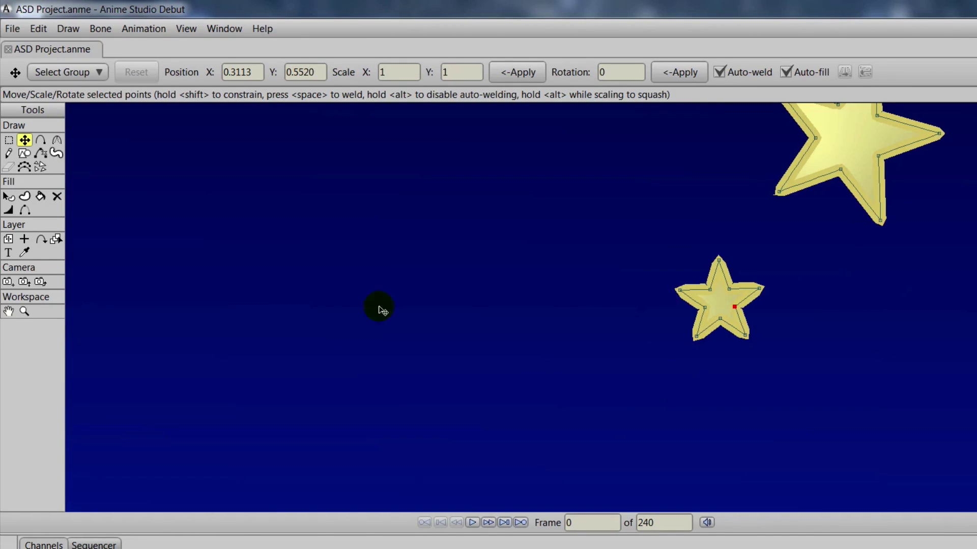
{"action": "left_click", "coordinate": [24, 311]}
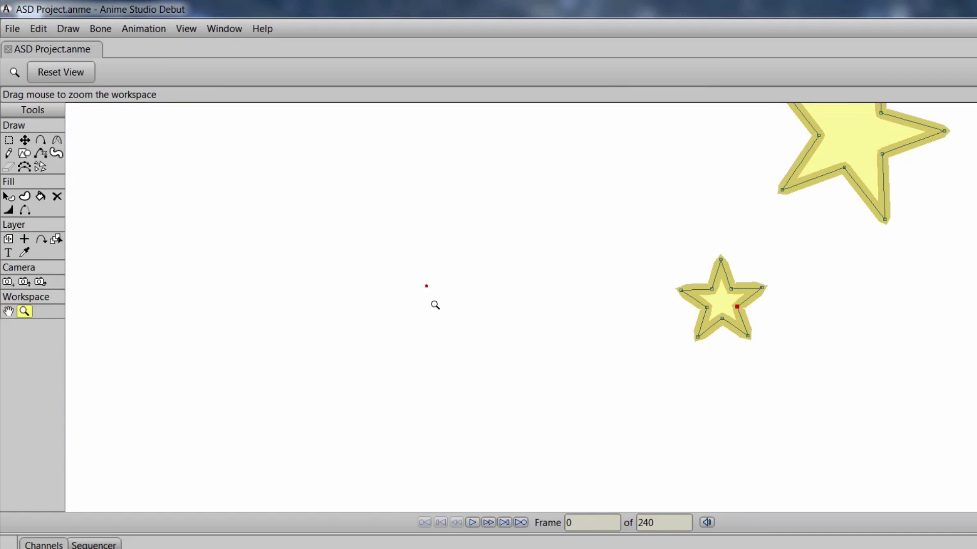
{"action": "left_click_drag", "start_coordinate": [434, 305], "coordinate": [112, 305]}
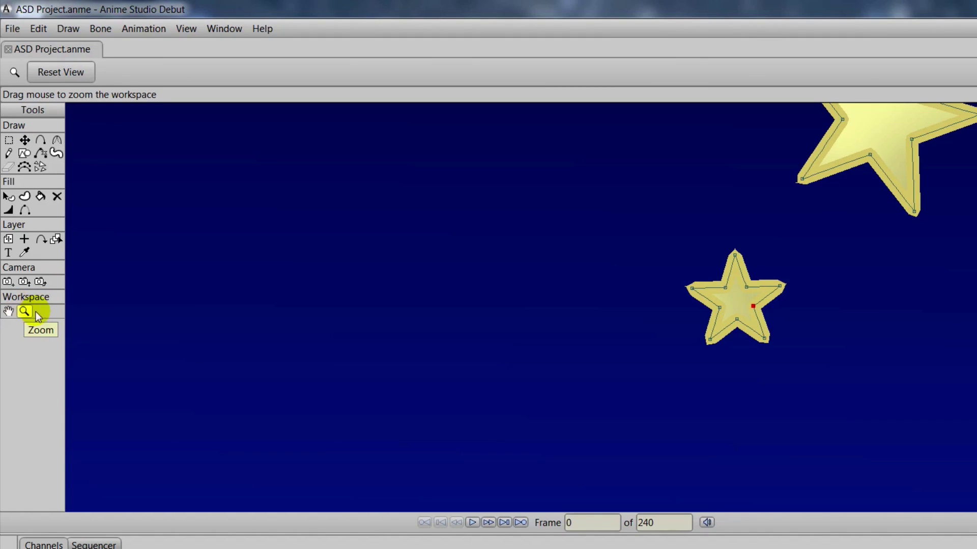
{"action": "left_click_drag", "start_coordinate": [626, 330], "coordinate": [621, 329]}
{"action": "left_click", "coordinate": [8, 140]}
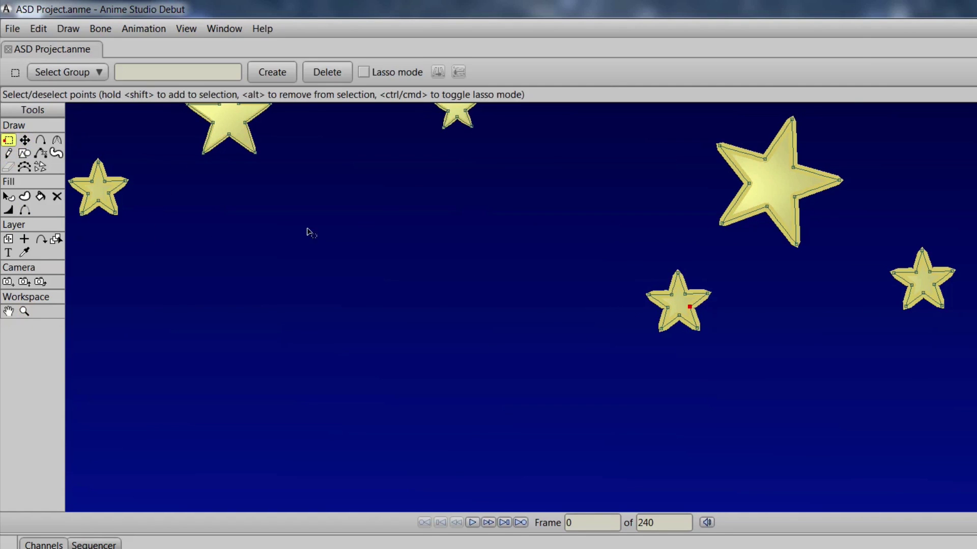
{"action": "mouse_move", "coordinate": [630, 251]}
{"action": "left_mouse_down"}
{"action": "mouse_move", "coordinate": [697, 351]}
{"action": "mouse_move", "coordinate": [742, 359]}
{"action": "left_mouse_up"}
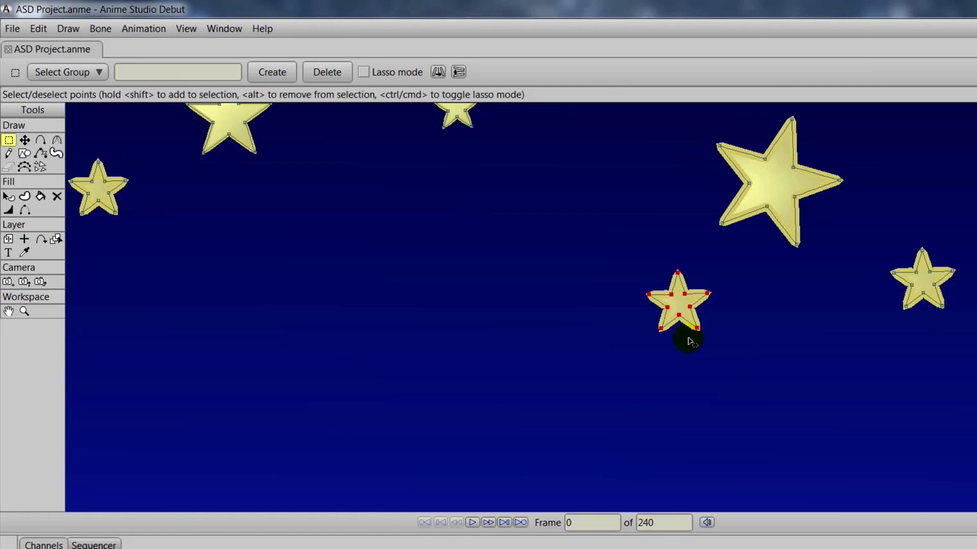
{"action": "left_click", "coordinate": [24, 140]}
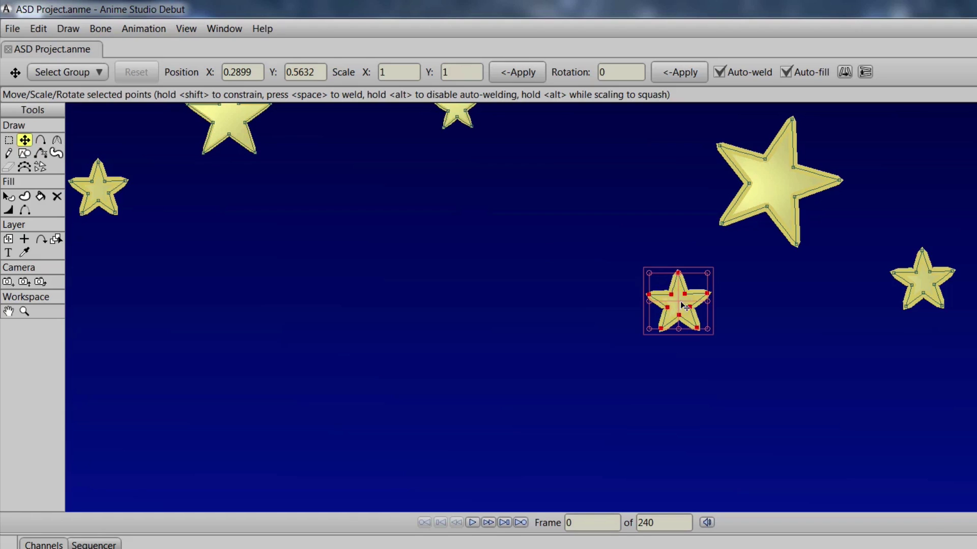
{"action": "left_click_drag", "start_coordinate": [685, 306], "coordinate": [569, 208]}
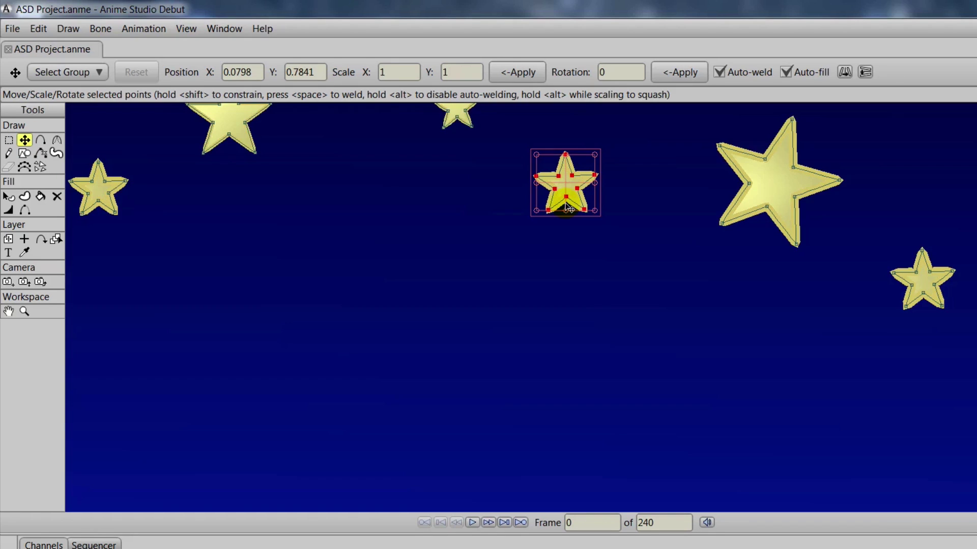
Duplicate that small star at about X -0.37, Y 0.71 and preview the render of the filled sky.
{"action": "scroll", "coordinate": [574, 277], "scroll_direction": "down", "scroll_amount": 5}
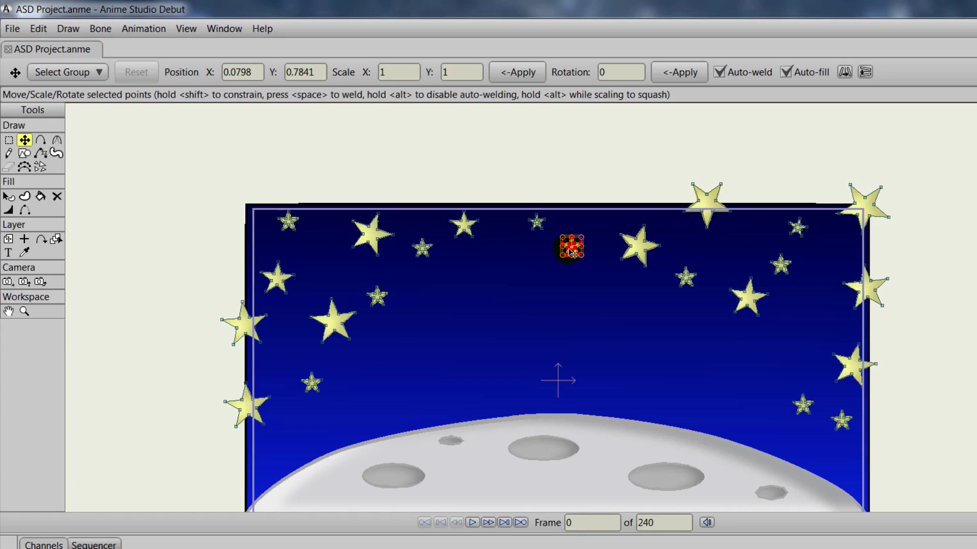
{"action": "left_click_drag", "start_coordinate": [575, 249], "coordinate": [497, 261]}
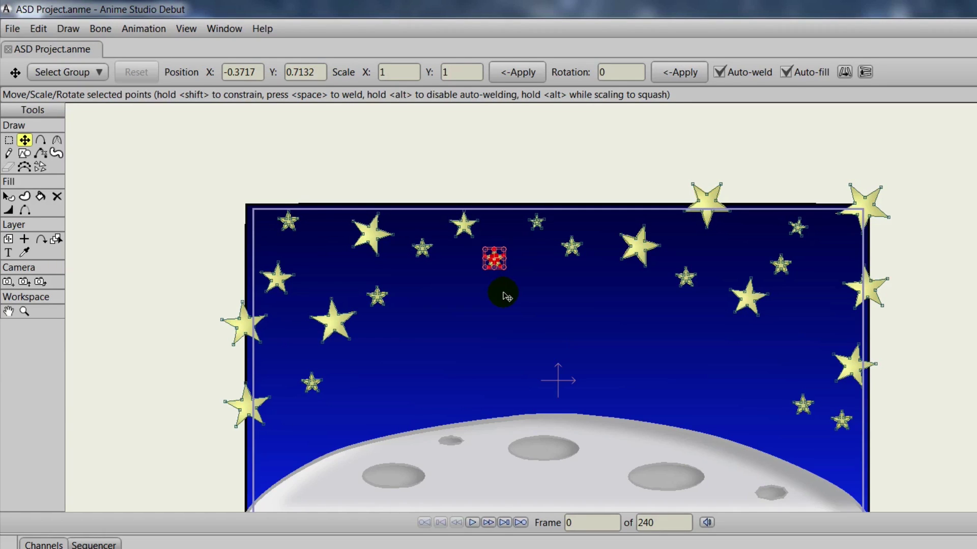
{"action": "key", "text": "ctrl+r"}
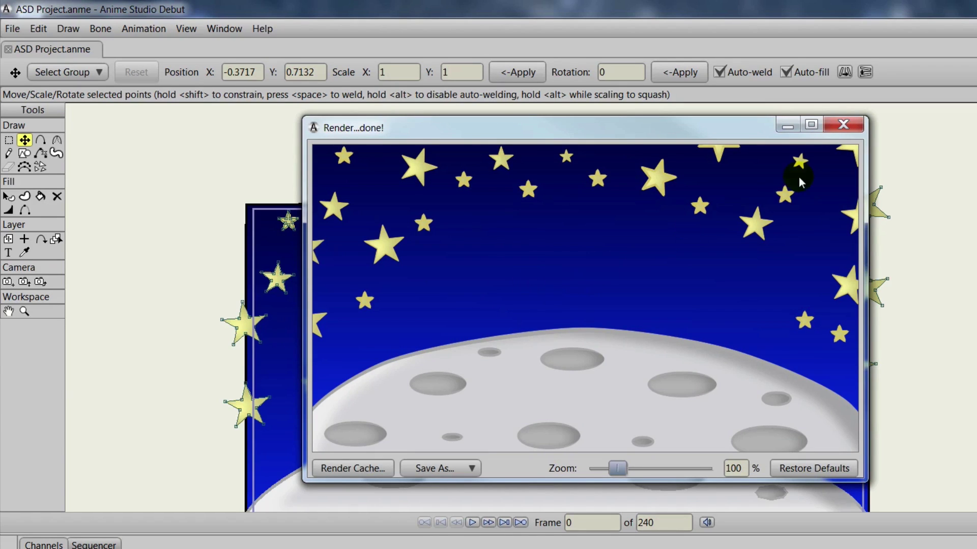
{"action": "left_click", "coordinate": [846, 126]}
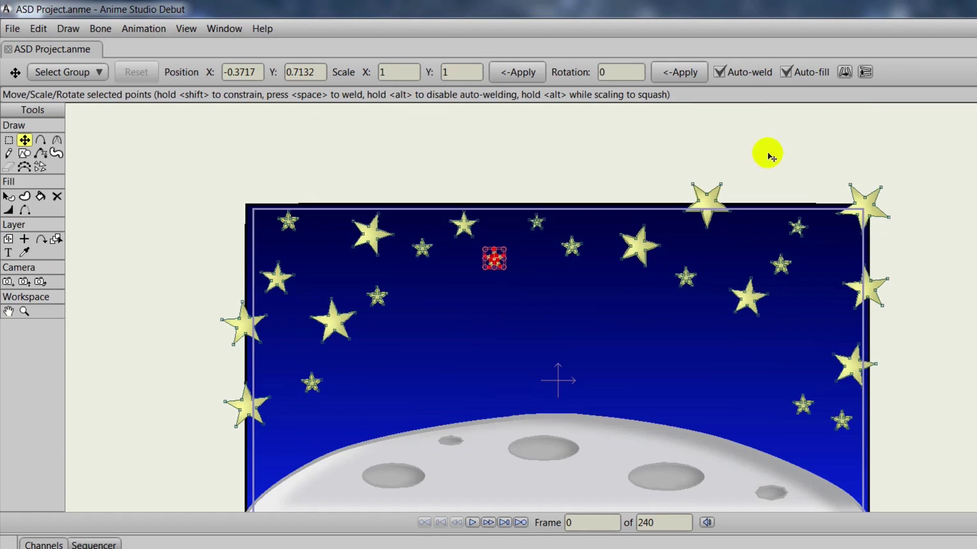
On the Ground layer, lasso-select the whole moon with its craters and move it slightly downward.
{"action": "scroll", "coordinate": [627, 242], "scroll_direction": "down", "scroll_amount": 2}
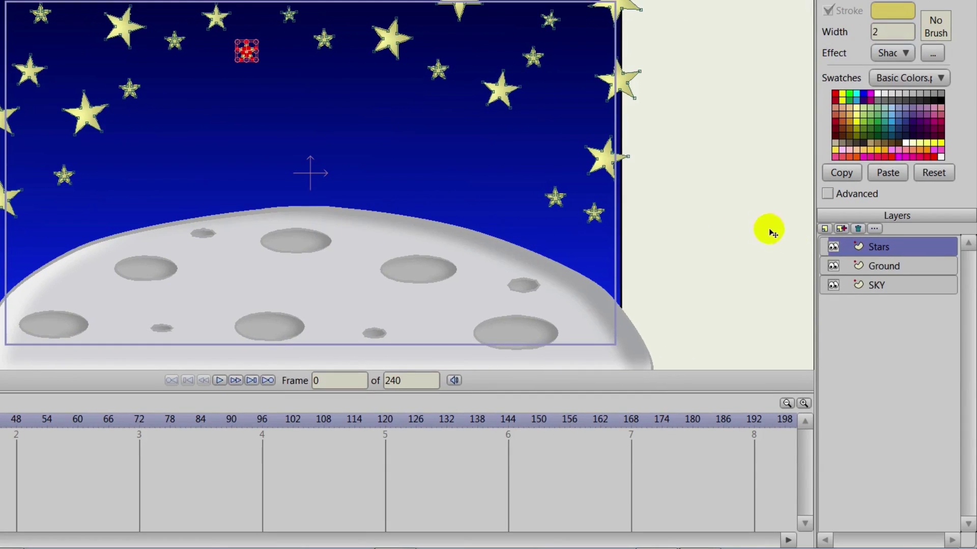
{"action": "left_click", "coordinate": [883, 269]}
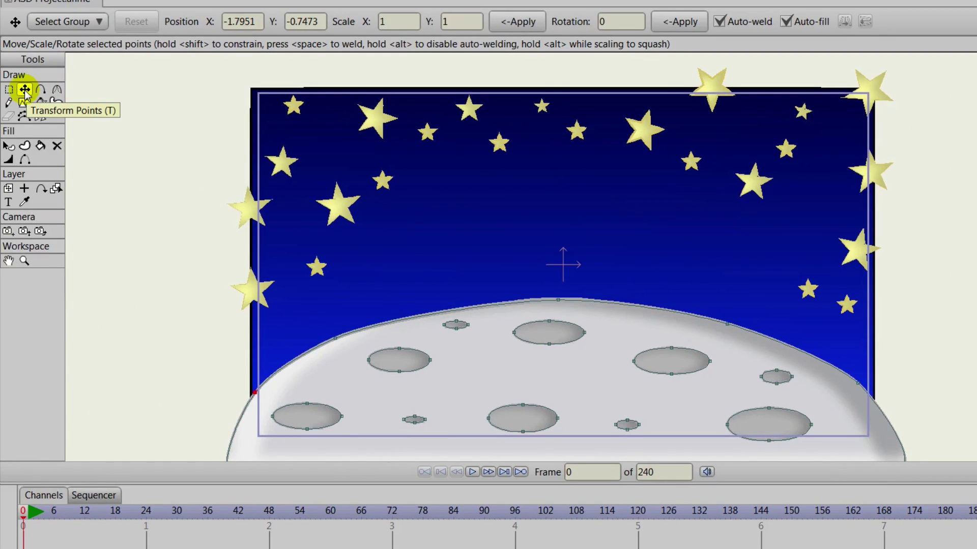
{"action": "left_click", "coordinate": [9, 92]}
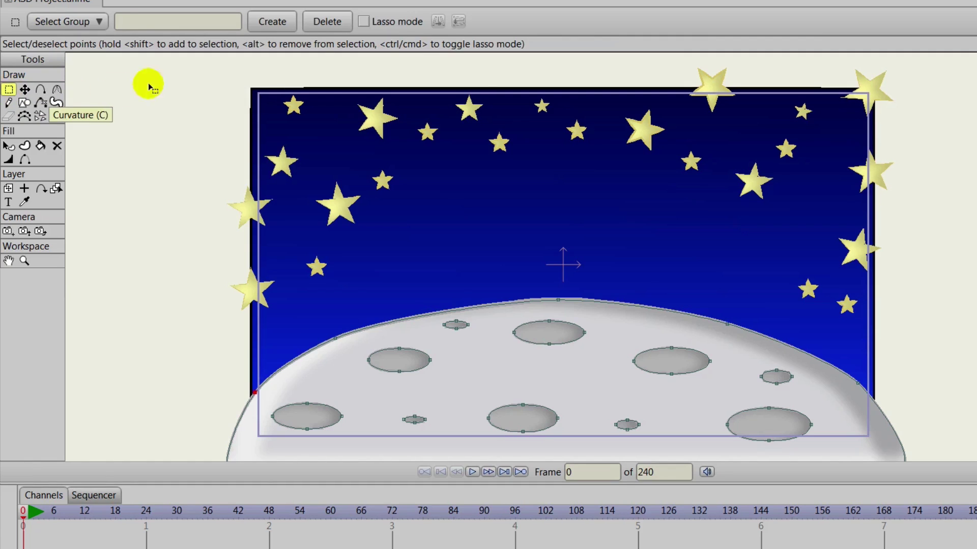
{"action": "left_click", "coordinate": [363, 22]}
{"action": "scroll", "coordinate": [379, 166], "scroll_direction": "down", "scroll_amount": 3}
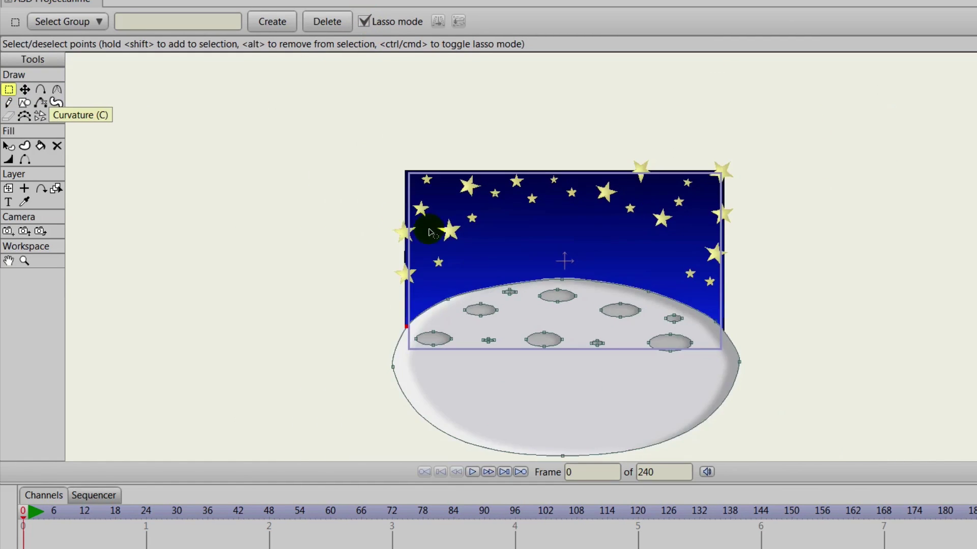
{"action": "mouse_move", "coordinate": [468, 227]}
{"action": "left_mouse_down"}
{"action": "mouse_move", "coordinate": [383, 270]}
{"action": "mouse_move", "coordinate": [359, 303]}
{"action": "mouse_move", "coordinate": [368, 348]}
{"action": "mouse_move", "coordinate": [457, 415]}
{"action": "mouse_move", "coordinate": [541, 435]}
{"action": "mouse_move", "coordinate": [637, 436]}
{"action": "mouse_move", "coordinate": [728, 402]}
{"action": "mouse_move", "coordinate": [765, 335]}
{"action": "mouse_move", "coordinate": [752, 273]}
{"action": "mouse_move", "coordinate": [721, 249]}
{"action": "mouse_move", "coordinate": [614, 217]}
{"action": "mouse_move", "coordinate": [540, 210]}
{"action": "mouse_move", "coordinate": [463, 231]}
{"action": "left_mouse_up"}
{"action": "left_click", "coordinate": [25, 90]}
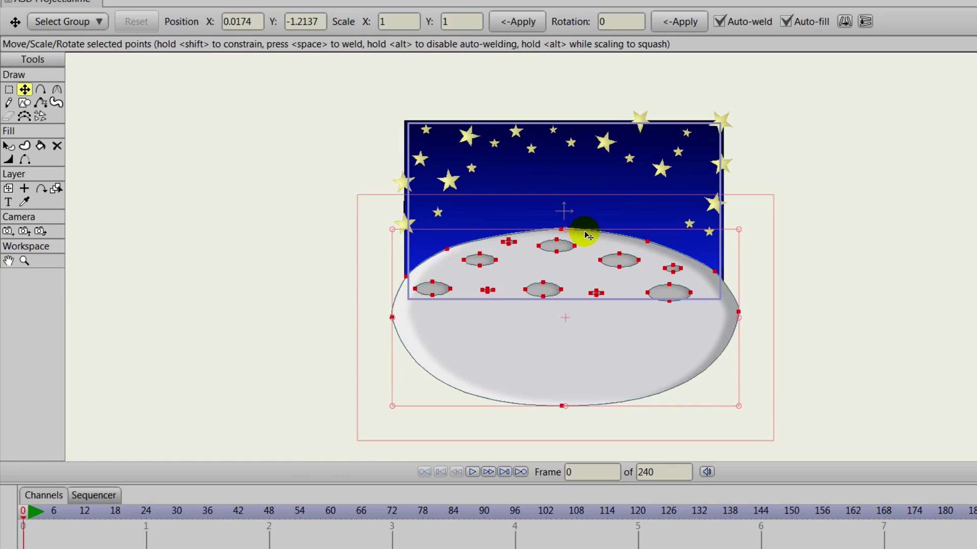
{"action": "left_click_drag", "start_coordinate": [589, 231], "coordinate": [590, 240]}
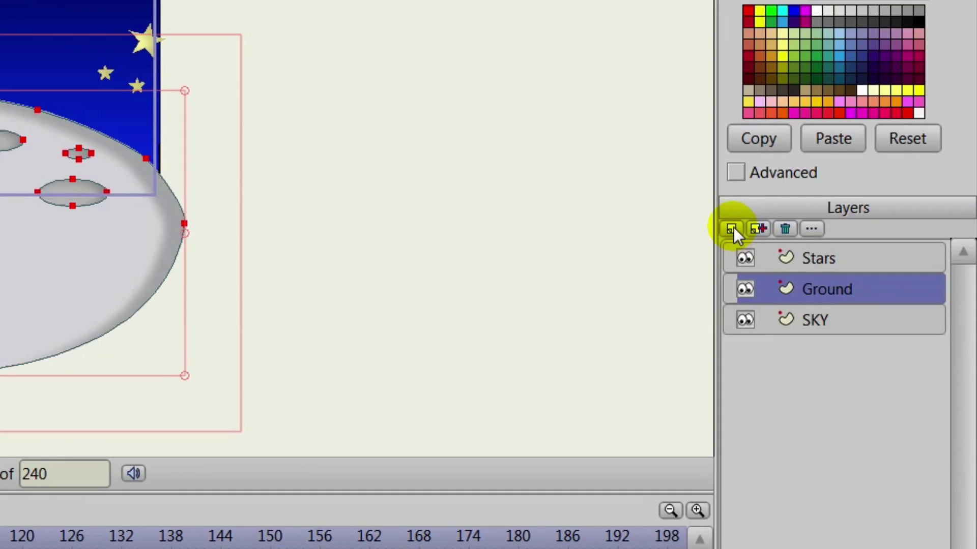
Add a bone layer above the Ground layer and name it "Star Character".
{"action": "left_click", "coordinate": [733, 229]}
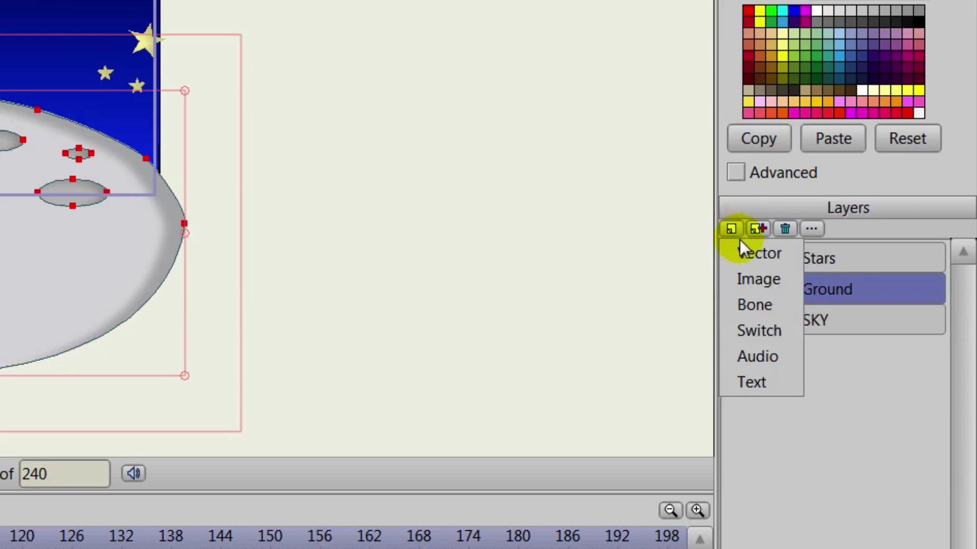
{"action": "left_click", "coordinate": [755, 305]}
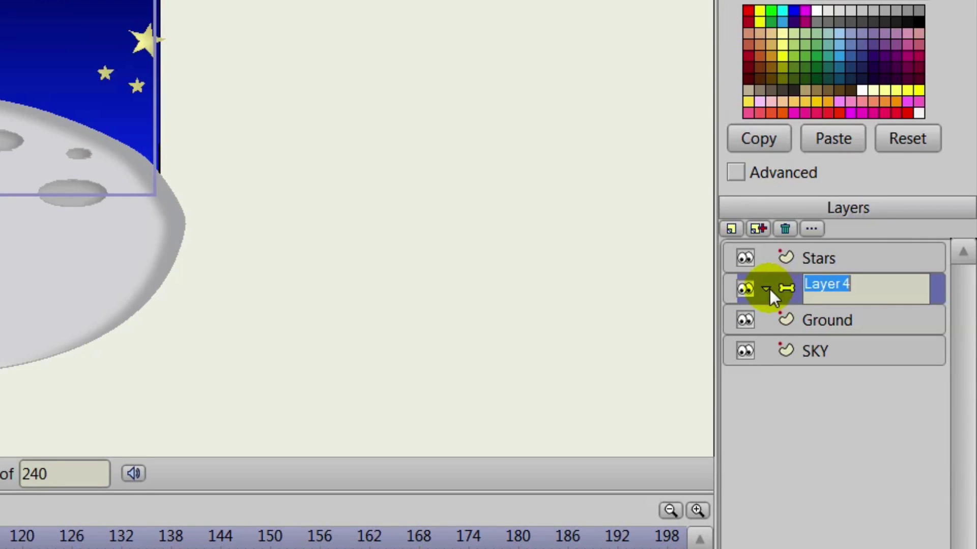
{"action": "type", "text": "Star"}
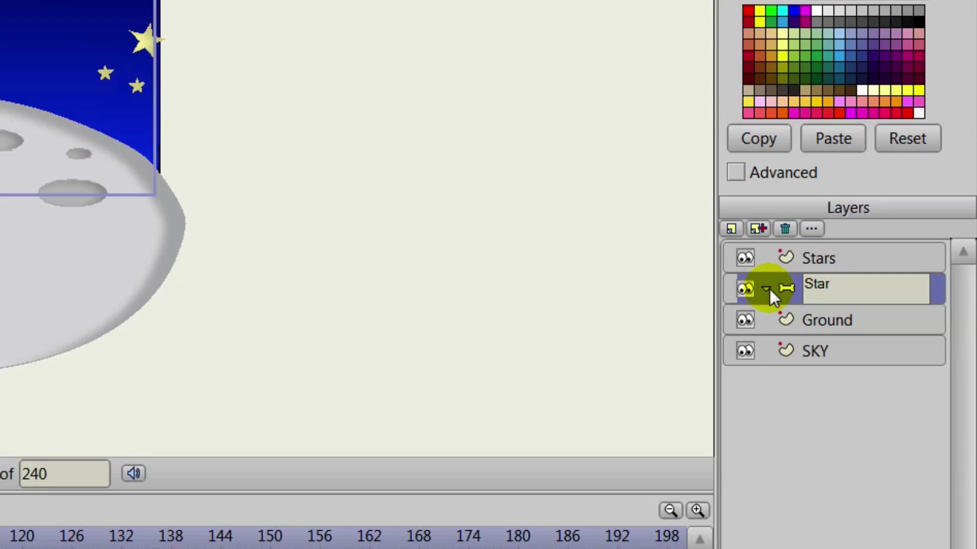
{"action": "type", "text": " Cha"}
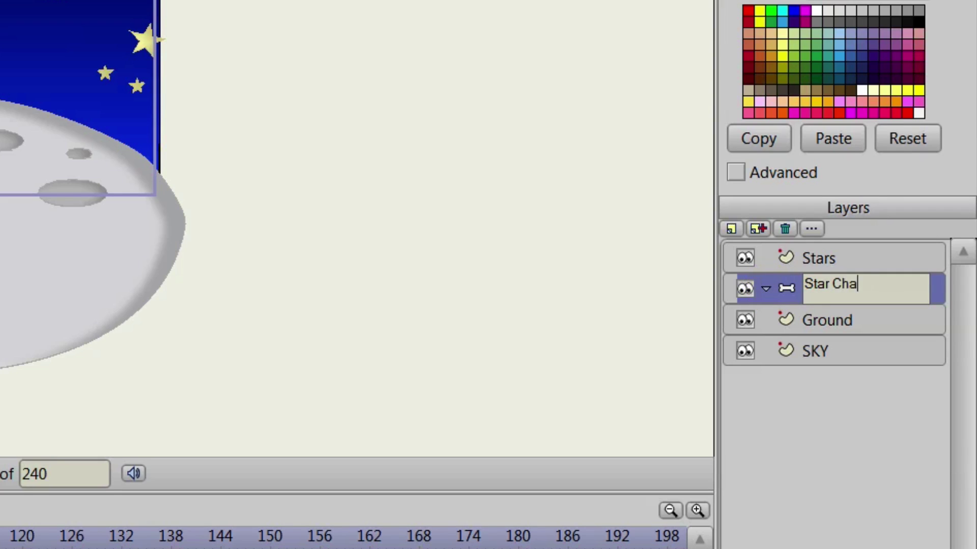
{"action": "type", "text": "racter"}
{"action": "left_click", "coordinate": [769, 290]}
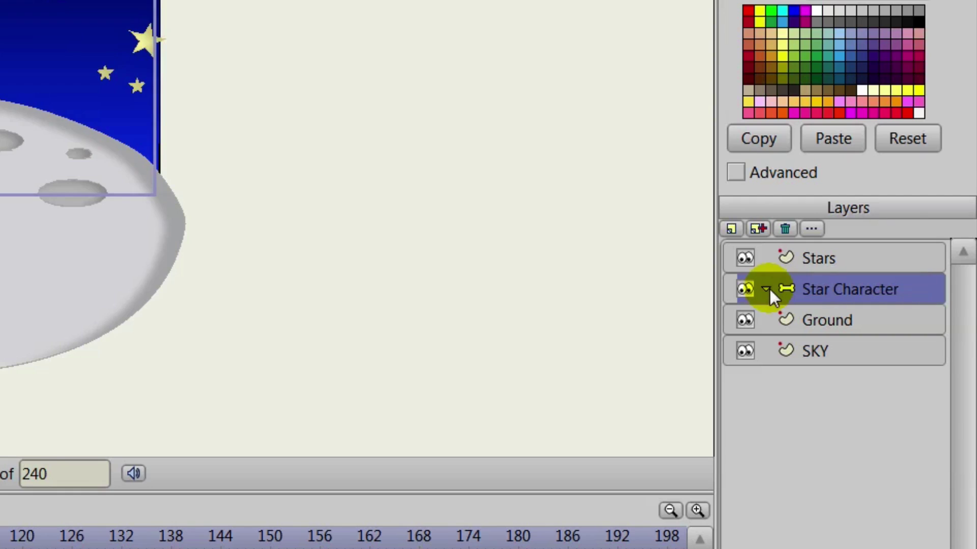
Add a vector layer named "Body" above Ground and nest it inside the Star Character bone layer.
{"action": "left_click", "coordinate": [829, 318]}
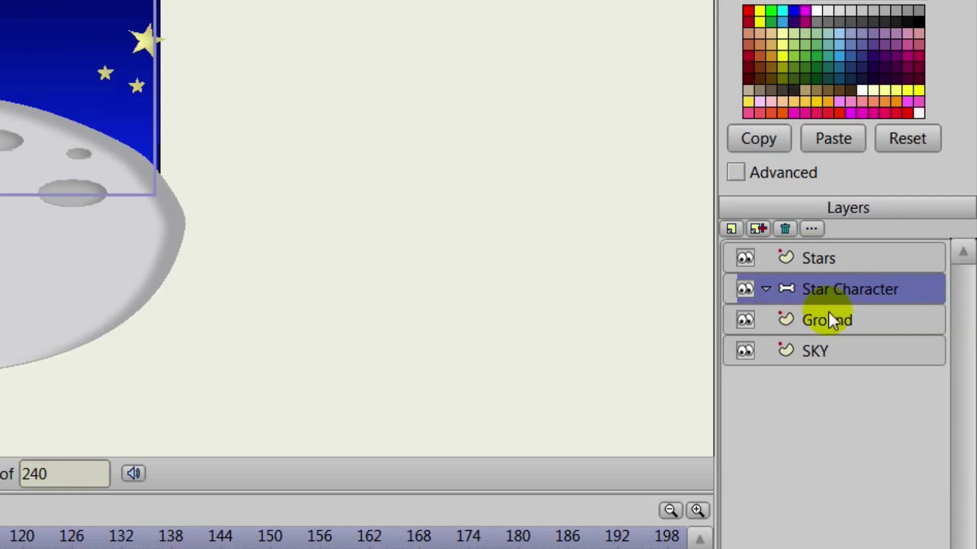
{"action": "left_click", "coordinate": [731, 228]}
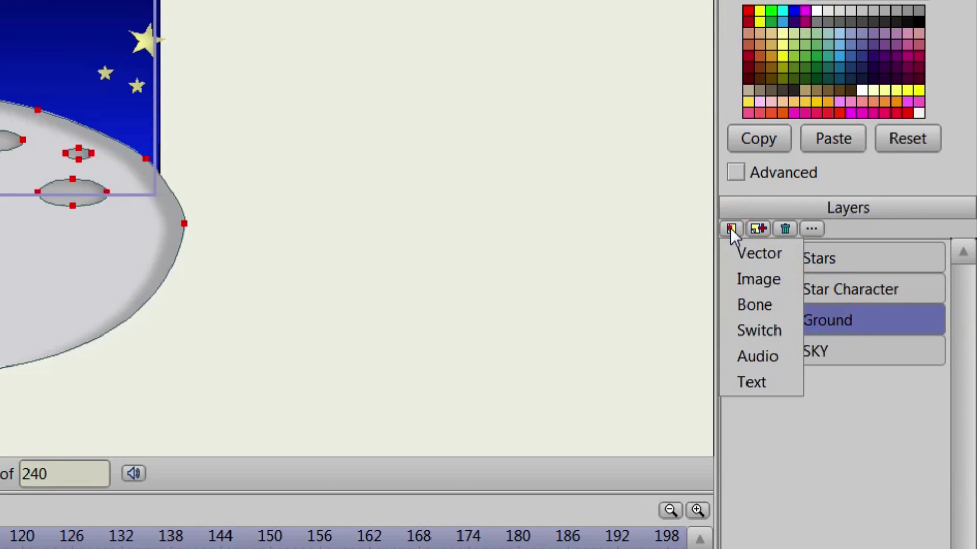
{"action": "left_click", "coordinate": [739, 242]}
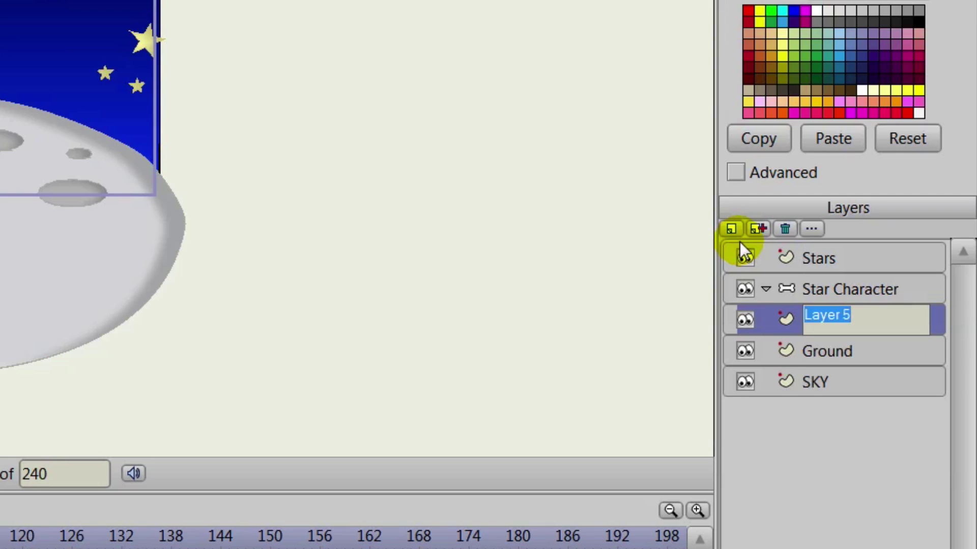
{"action": "type", "text": "Body"}
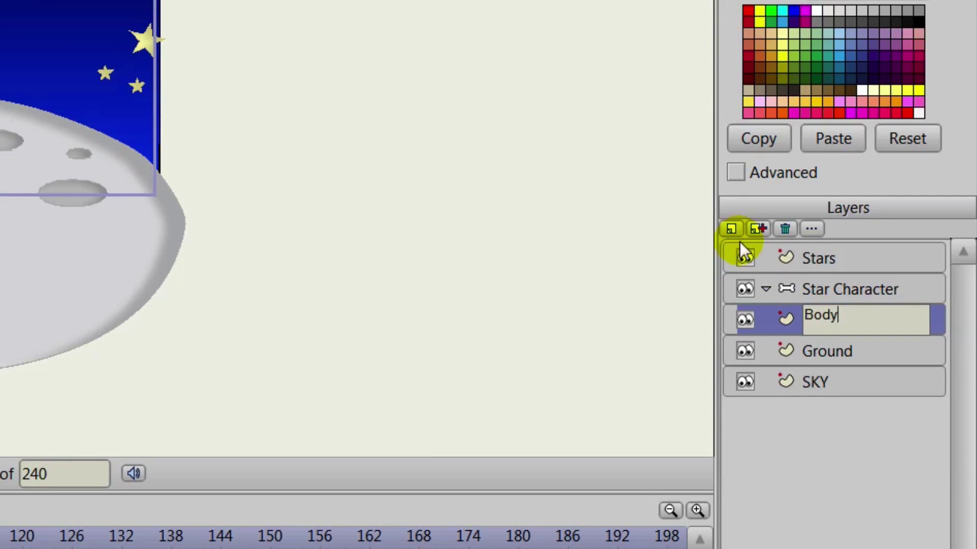
{"action": "key", "text": "Return"}
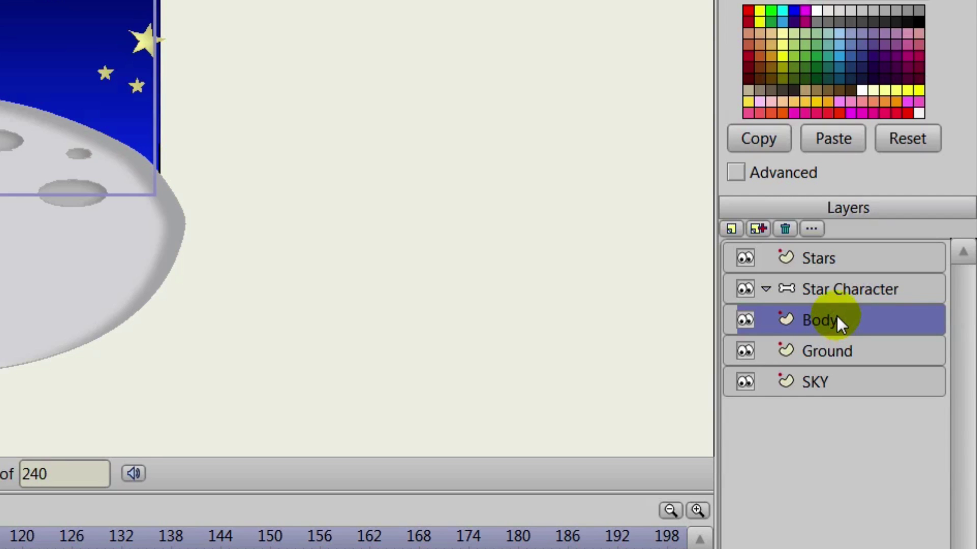
{"action": "left_click_drag", "start_coordinate": [837, 316], "coordinate": [831, 299]}
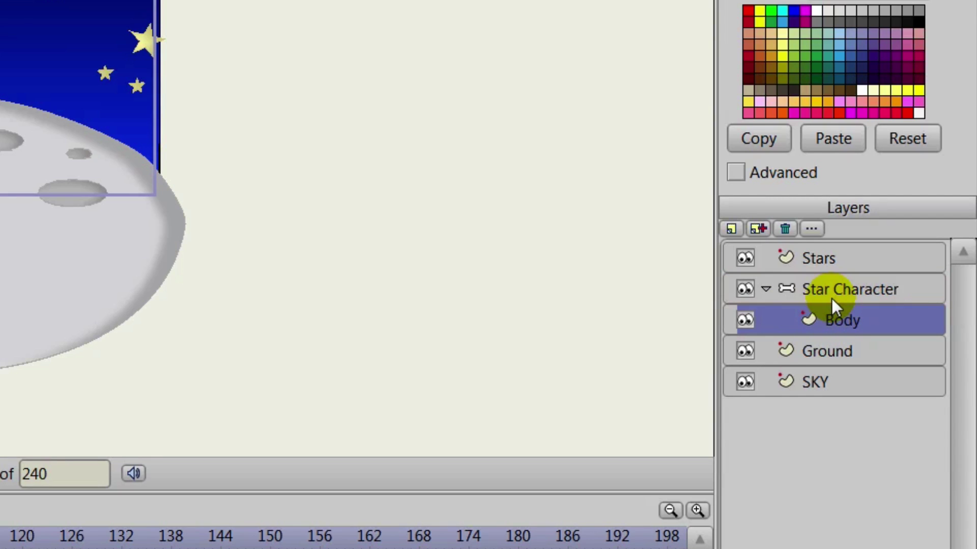
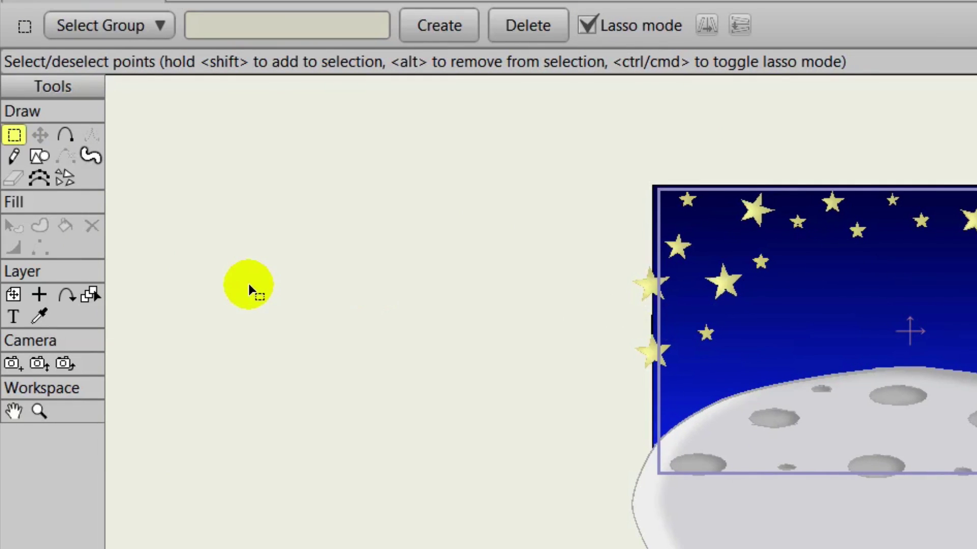
Draw a large five-pointed star on the Body layer, in the middle of the sky just above the moon.
{"action": "left_click", "coordinate": [32, 159]}
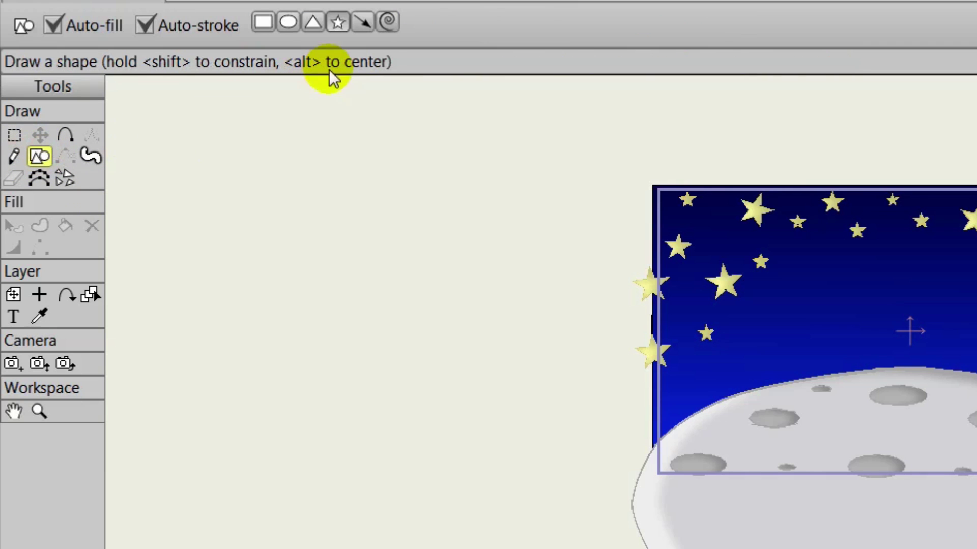
{"action": "left_click", "coordinate": [338, 22]}
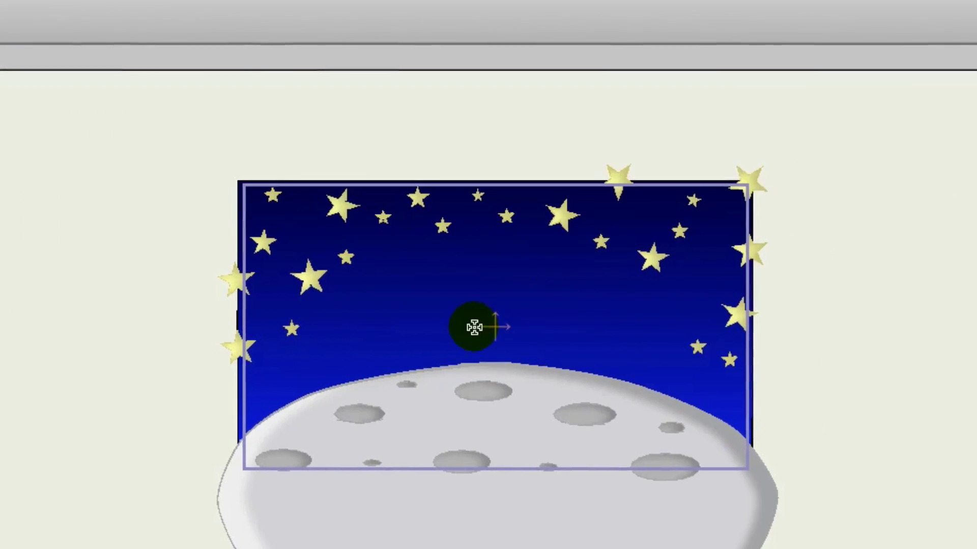
{"action": "left_click_drag", "start_coordinate": [474, 268], "coordinate": [525, 342]}
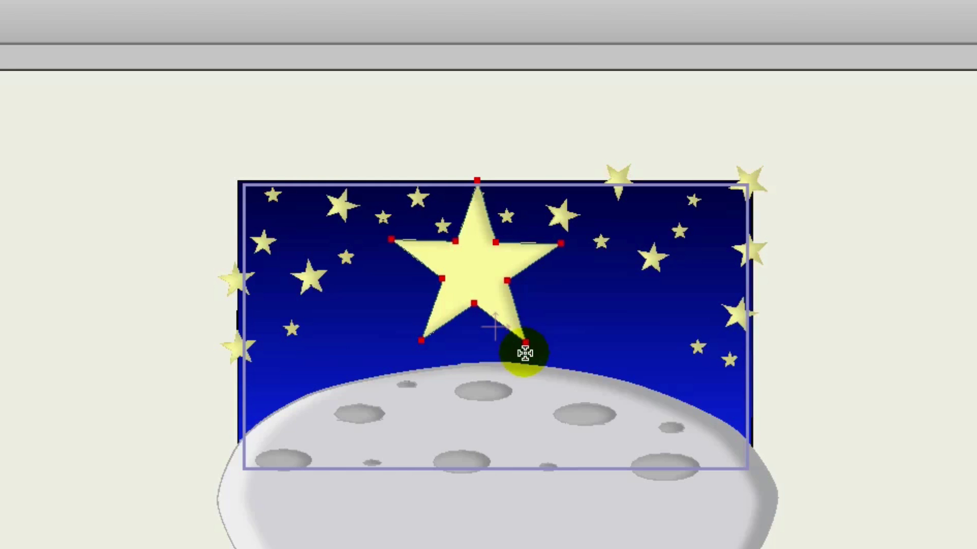
{"action": "scroll", "coordinate": [529, 356], "scroll_direction": "up", "scroll_amount": 3}
{"action": "scroll", "coordinate": [538, 422], "scroll_direction": "up", "scroll_amount": 3}
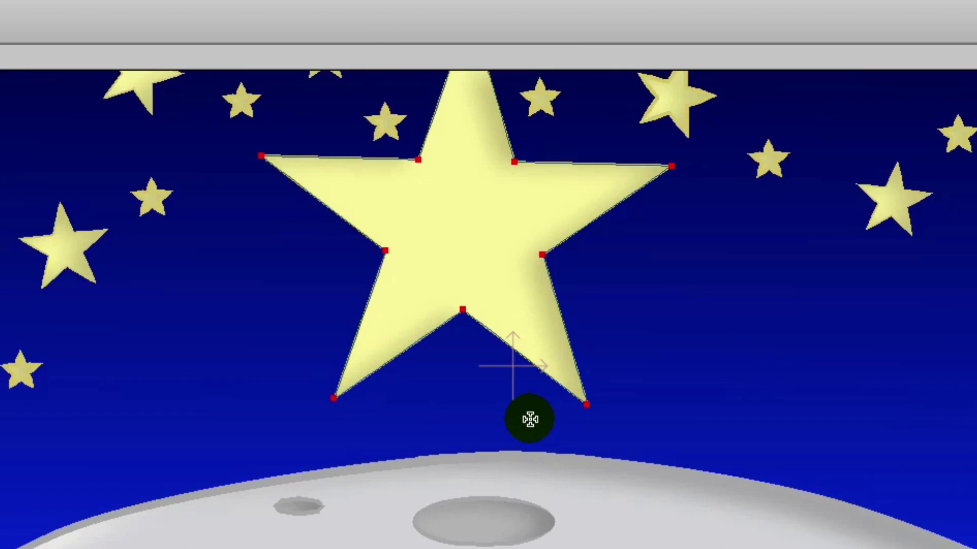
{"action": "scroll", "coordinate": [509, 433], "scroll_direction": "up", "scroll_amount": 1}
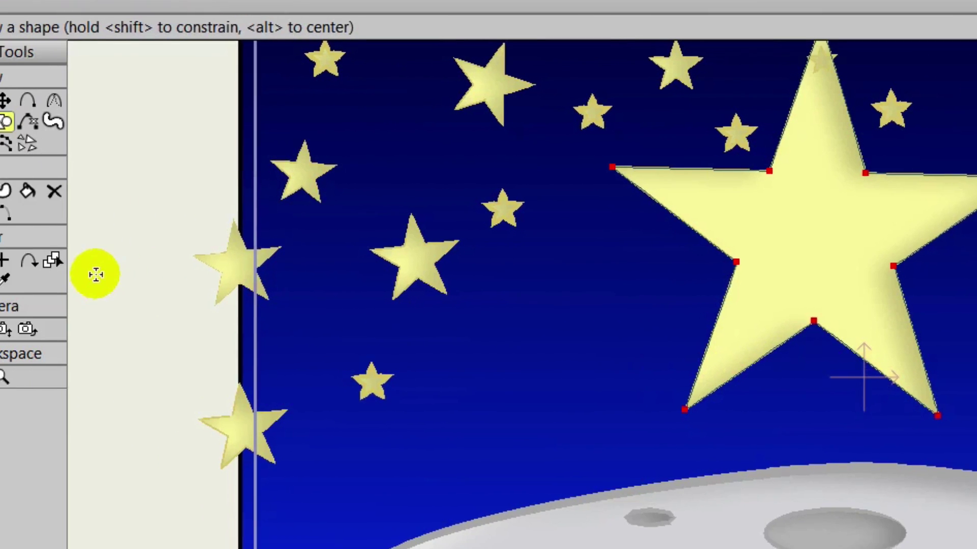
Try placing the Body layer's origin at the star's center and back below the star, at about X -0.03, Y -0.16.
{"action": "left_click", "coordinate": [38, 257]}
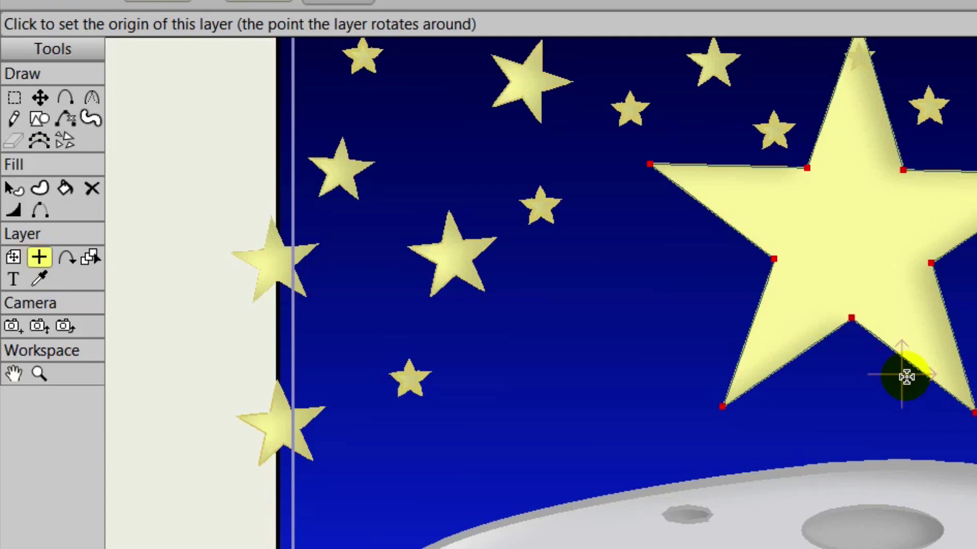
{"action": "mouse_move", "coordinate": [903, 377]}
{"action": "left_mouse_down"}
{"action": "mouse_move", "coordinate": [880, 290]}
{"action": "mouse_move", "coordinate": [812, 206]}
{"action": "mouse_move", "coordinate": [824, 255]}
{"action": "mouse_move", "coordinate": [853, 228]}
{"action": "left_mouse_up"}
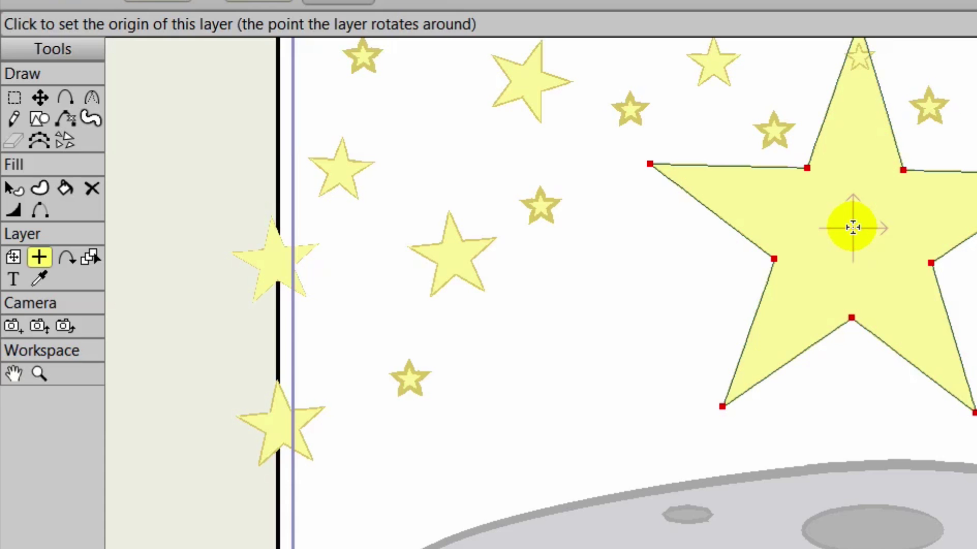
{"action": "left_click_drag", "start_coordinate": [853, 228], "coordinate": [890, 426]}
Test rotating the Body layer to about -42.7° and scaling it to about 0.73 around its origin, and undo both changes.
{"action": "left_click", "coordinate": [12, 257]}
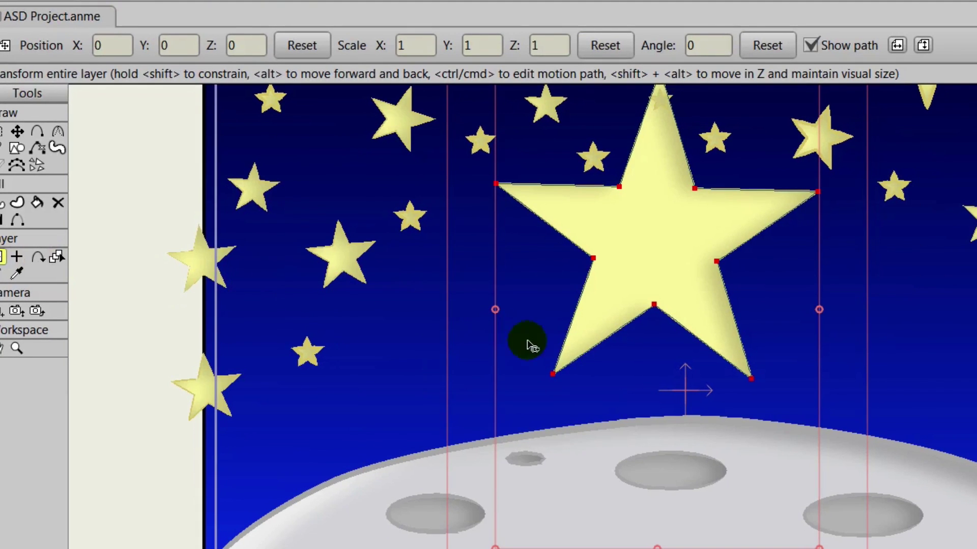
{"action": "left_click_drag", "start_coordinate": [858, 495], "coordinate": [733, 547]}
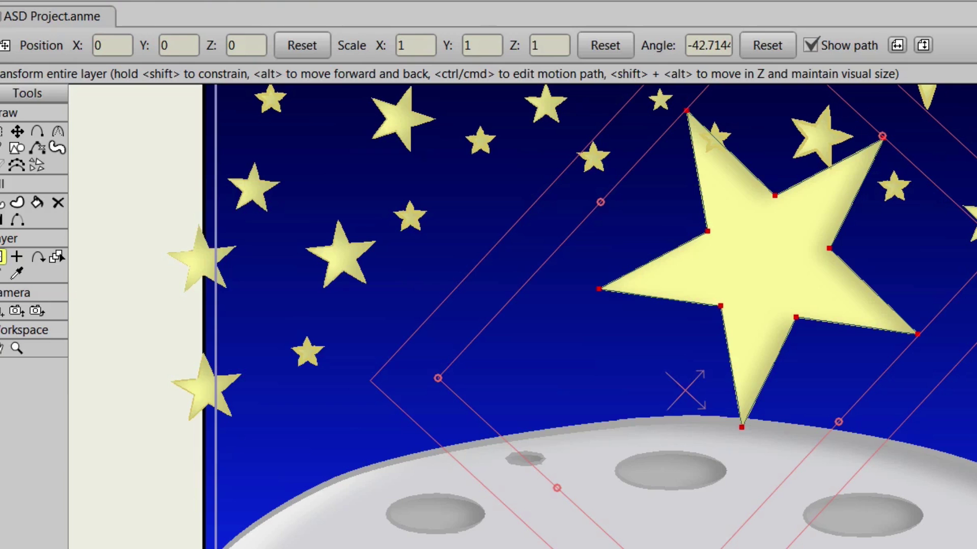
{"action": "left_click_drag", "start_coordinate": [679, 548], "coordinate": [682, 492]}
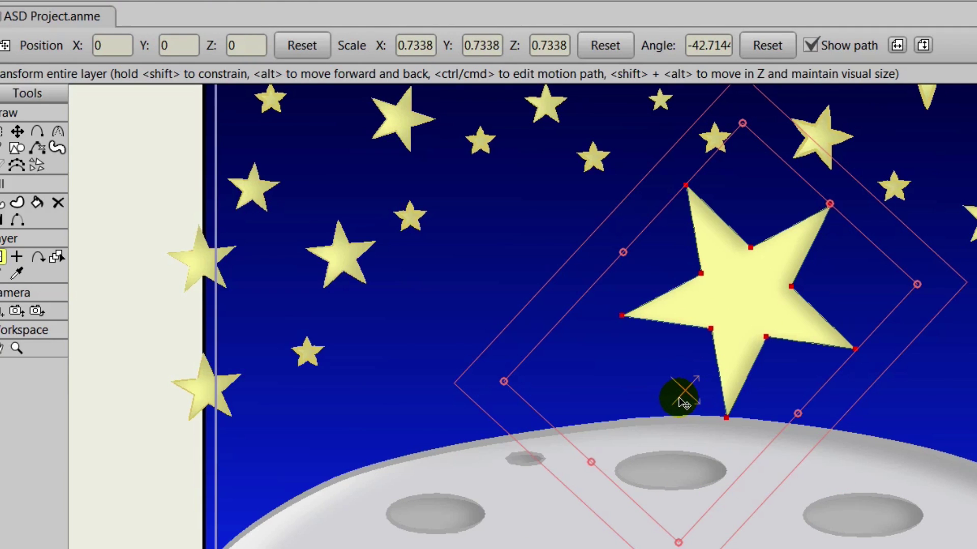
{"action": "key", "text": "ctrl+z"}
{"action": "key", "text": "ctrl+z"}
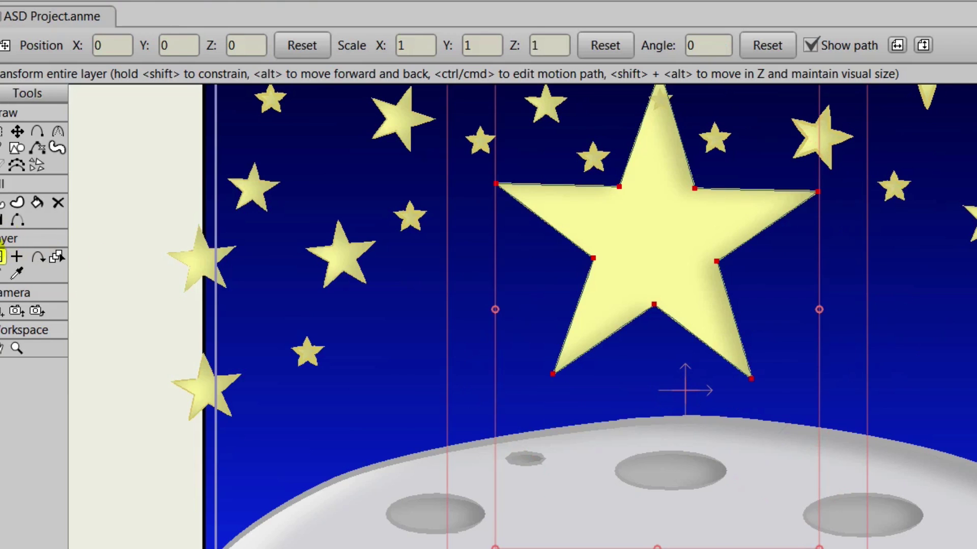
Set the Body layer's origin at the center of the large star, about X -0.15, Y 0.40.
{"action": "left_click", "coordinate": [17, 257]}
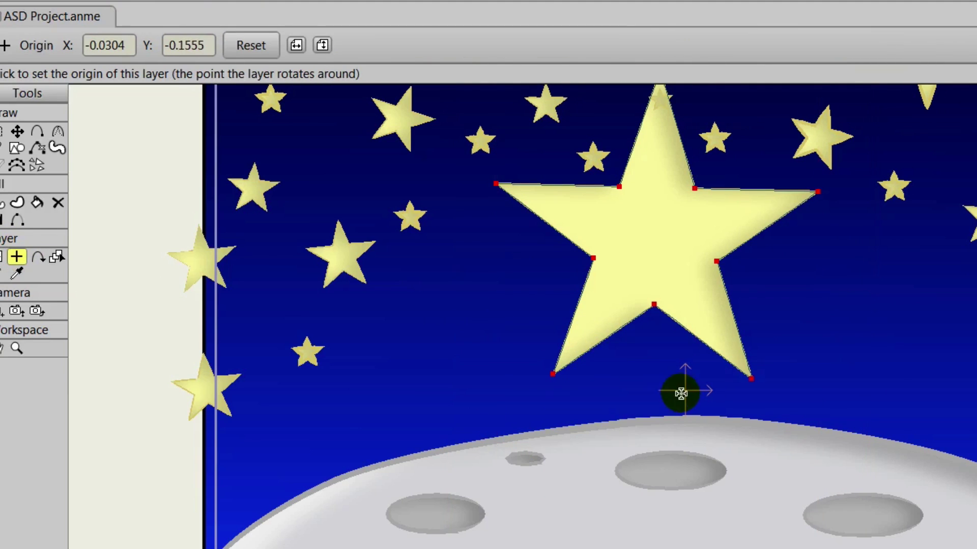
{"action": "mouse_move", "coordinate": [681, 393]}
{"action": "left_mouse_down"}
{"action": "mouse_move", "coordinate": [654, 228]}
{"action": "mouse_move", "coordinate": [654, 239]}
{"action": "left_mouse_up"}
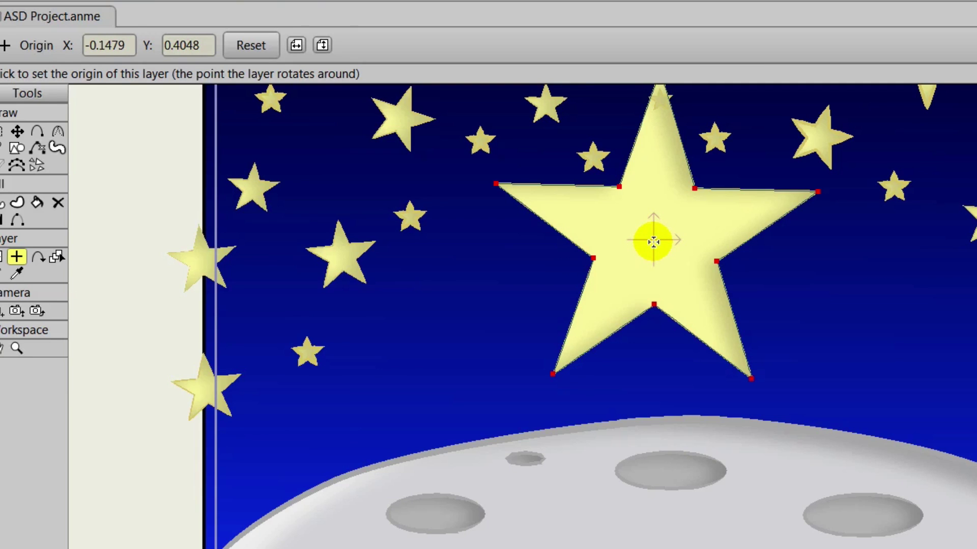
Select the large star shape and set its fill color to bright yellow, FCE700.
{"action": "left_click_drag", "start_coordinate": [665, 255], "coordinate": [739, 343]}
{"action": "scroll", "coordinate": [705, 303], "scroll_direction": "up", "scroll_amount": 2}
{"action": "scroll", "coordinate": [705, 331], "scroll_direction": "up", "scroll_amount": 1}
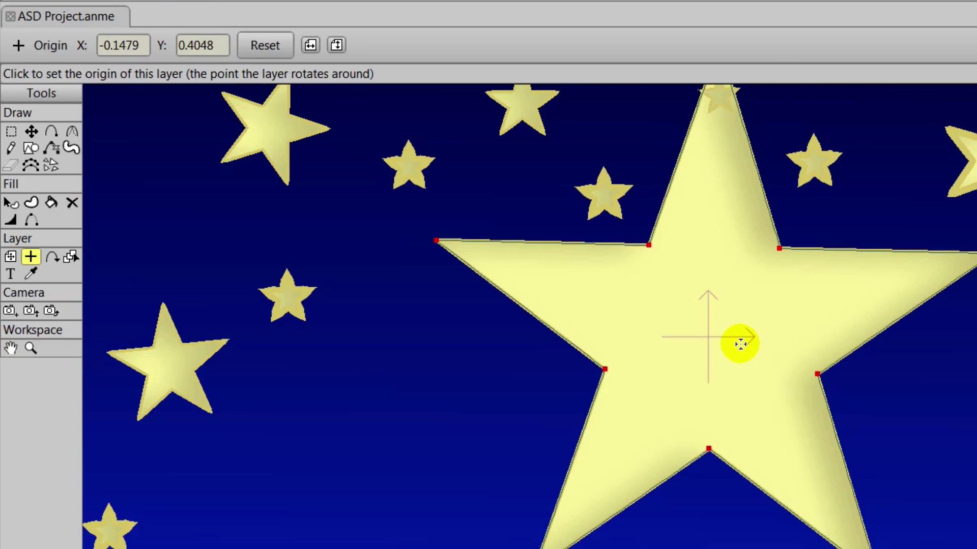
{"action": "left_click", "coordinate": [11, 203]}
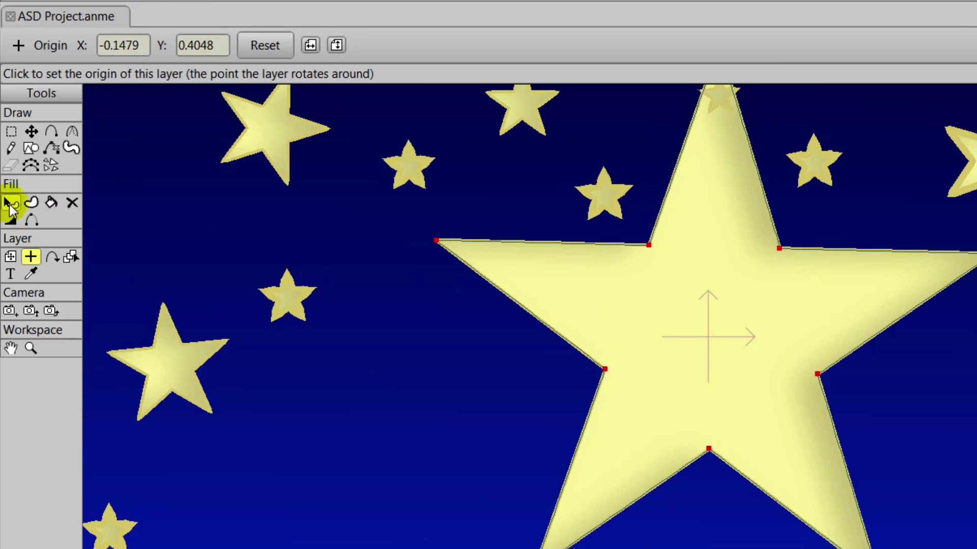
{"action": "left_click", "coordinate": [728, 317]}
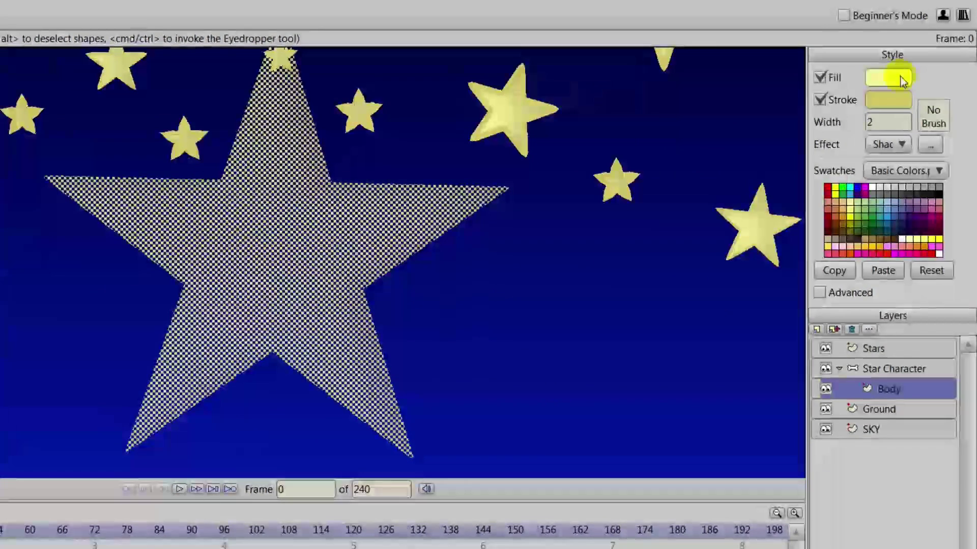
{"action": "left_click", "coordinate": [900, 78]}
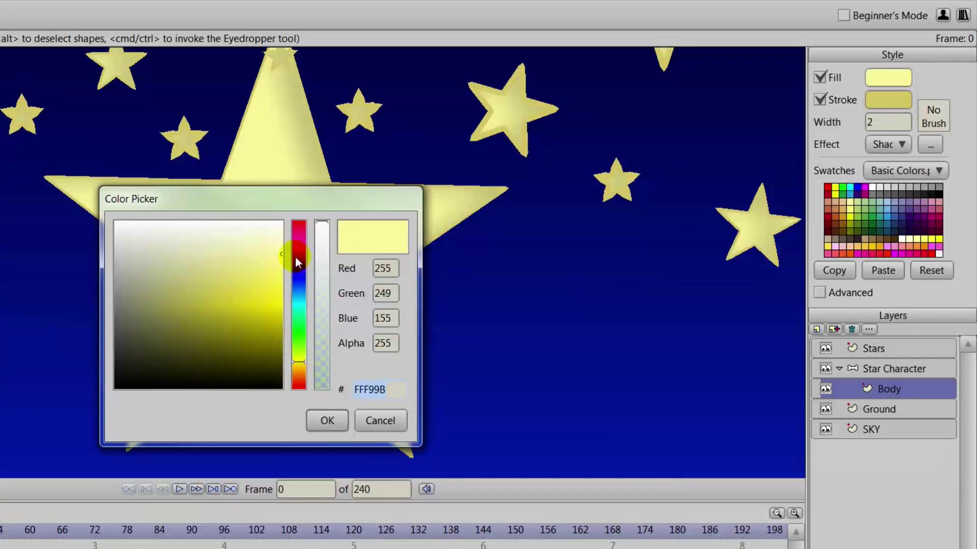
{"action": "left_click_drag", "start_coordinate": [300, 361], "coordinate": [300, 365]}
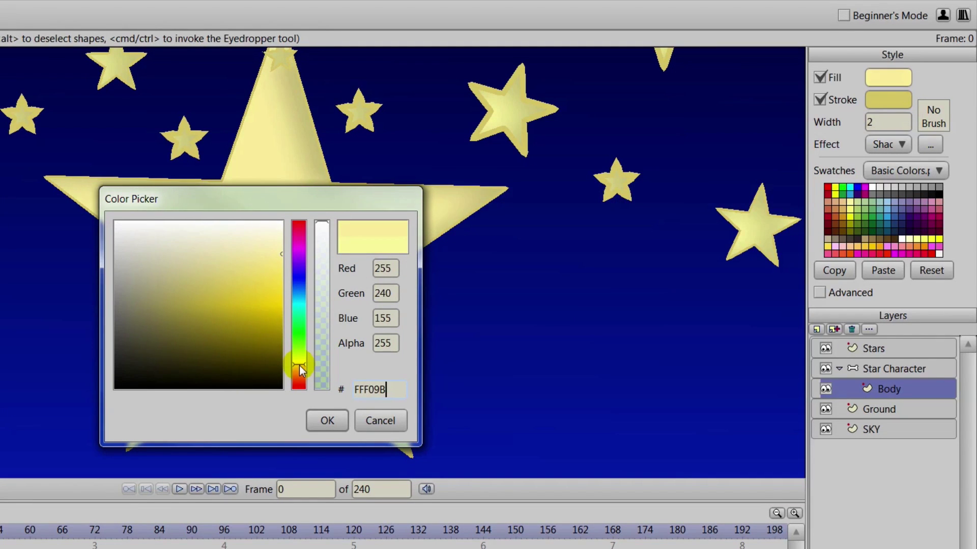
{"action": "left_click_drag", "start_coordinate": [277, 261], "coordinate": [285, 306]}
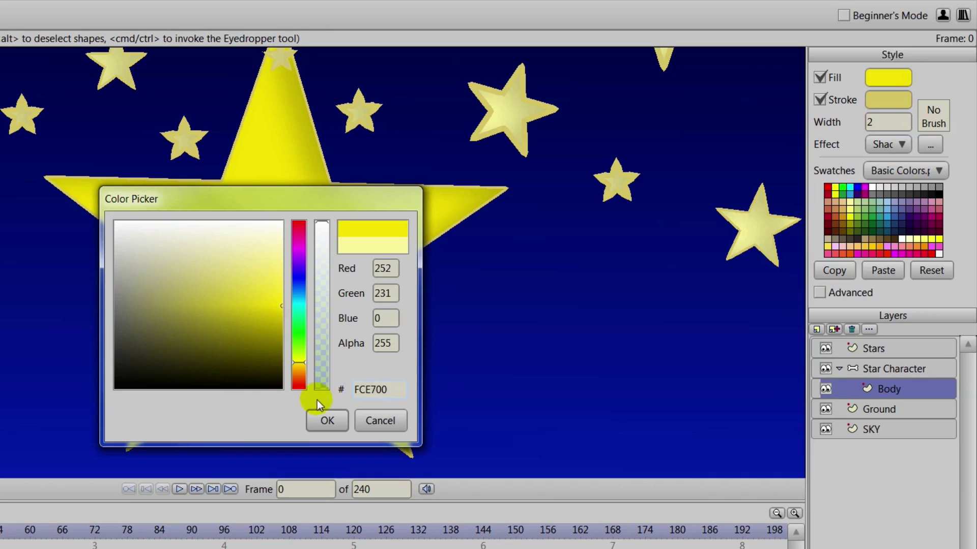
{"action": "left_click", "coordinate": [326, 420]}
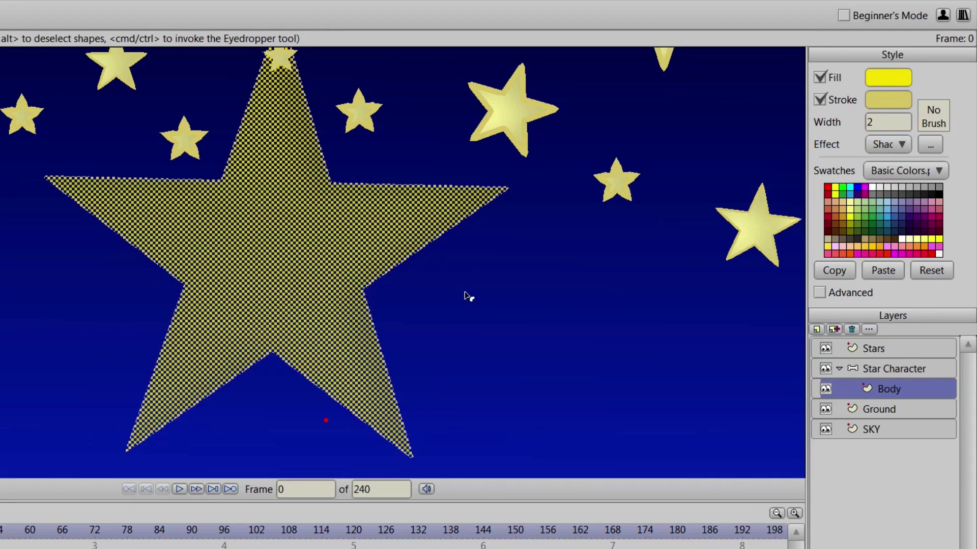
Set the large star's stroke color to the darker yellow C5B143 and deselect the shape.
{"action": "left_click", "coordinate": [889, 99]}
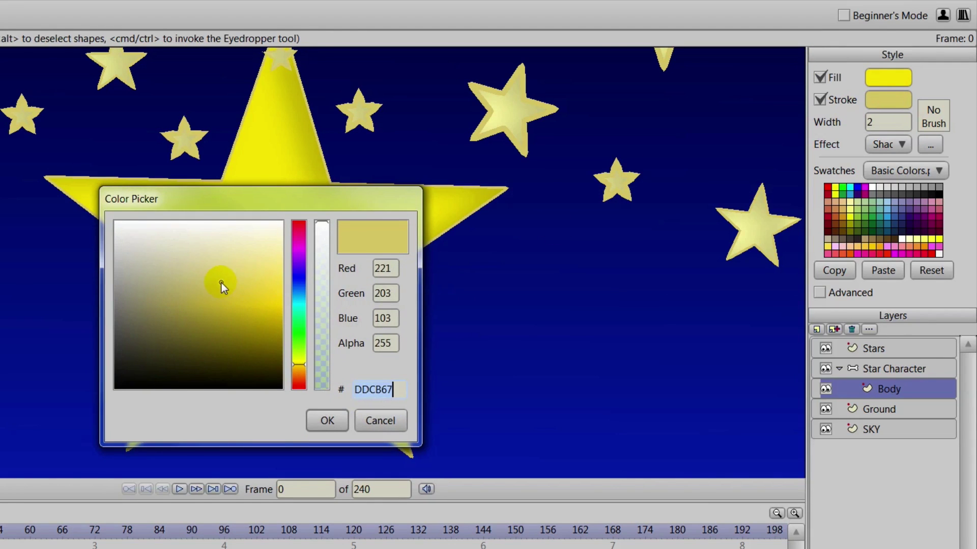
{"action": "mouse_move", "coordinate": [233, 293]}
{"action": "left_mouse_down"}
{"action": "mouse_move", "coordinate": [251, 292]}
{"action": "mouse_move", "coordinate": [203, 302]}
{"action": "left_mouse_up"}
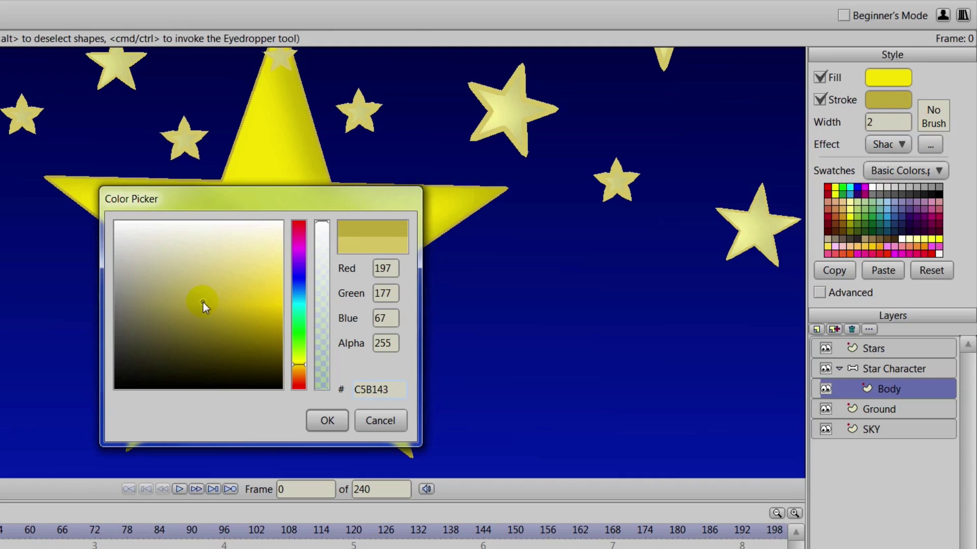
{"action": "left_click", "coordinate": [327, 420]}
{"action": "left_click", "coordinate": [469, 353]}
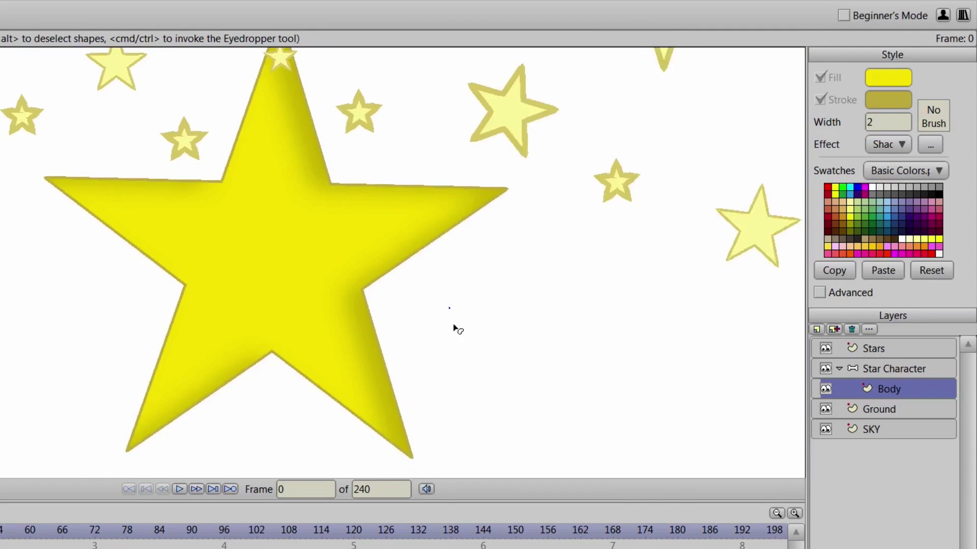
Collapse the Star Character bone layer and move it above the Stars layer in the layer order.
{"action": "left_click", "coordinate": [465, 374]}
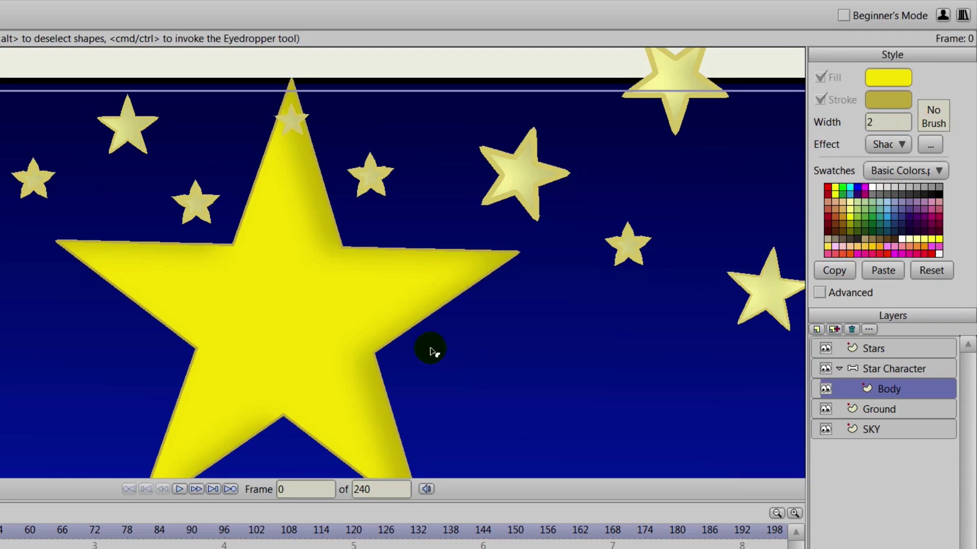
{"action": "left_click", "coordinate": [298, 124]}
{"action": "scroll", "coordinate": [293, 124], "scroll_direction": "up", "scroll_amount": 3}
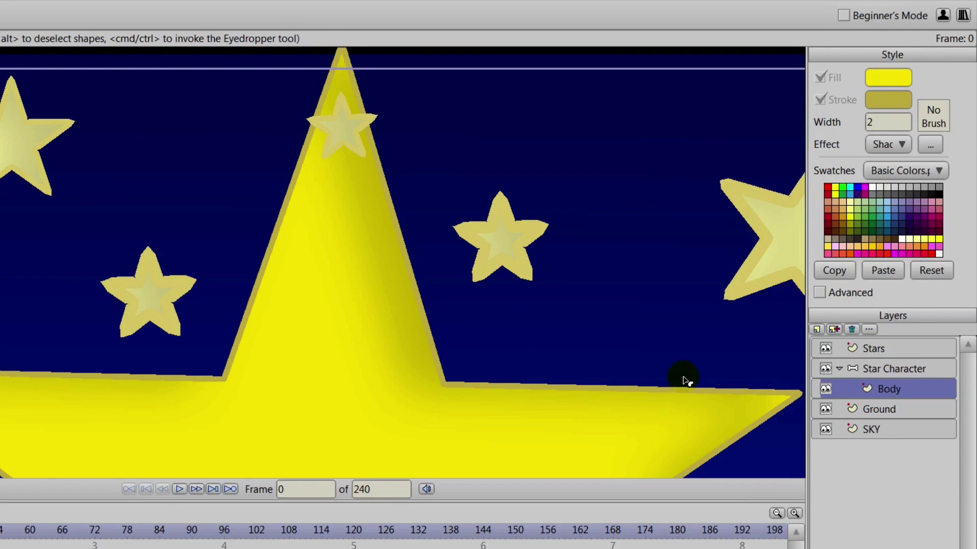
{"action": "left_click", "coordinate": [843, 382]}
{"action": "left_click", "coordinate": [839, 367]}
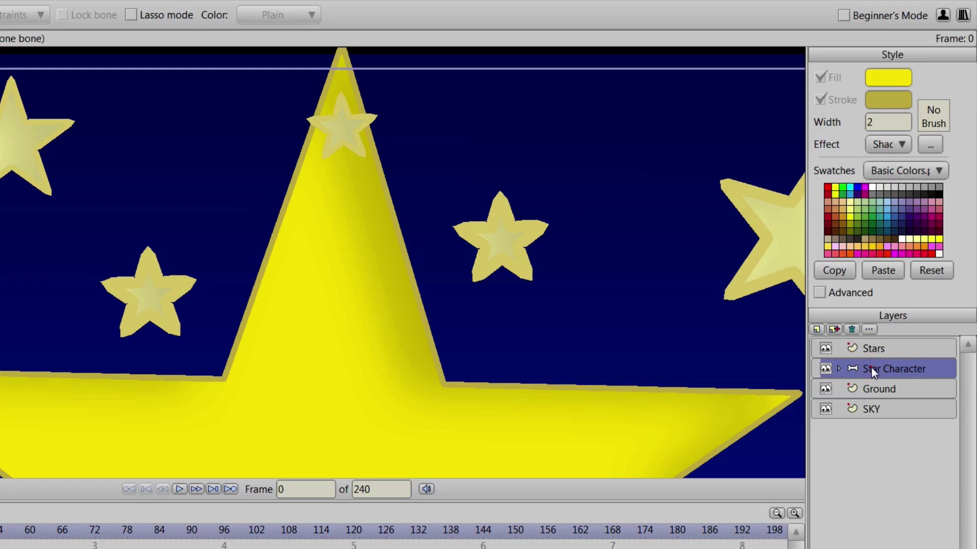
{"action": "left_click_drag", "start_coordinate": [871, 367], "coordinate": [875, 338]}
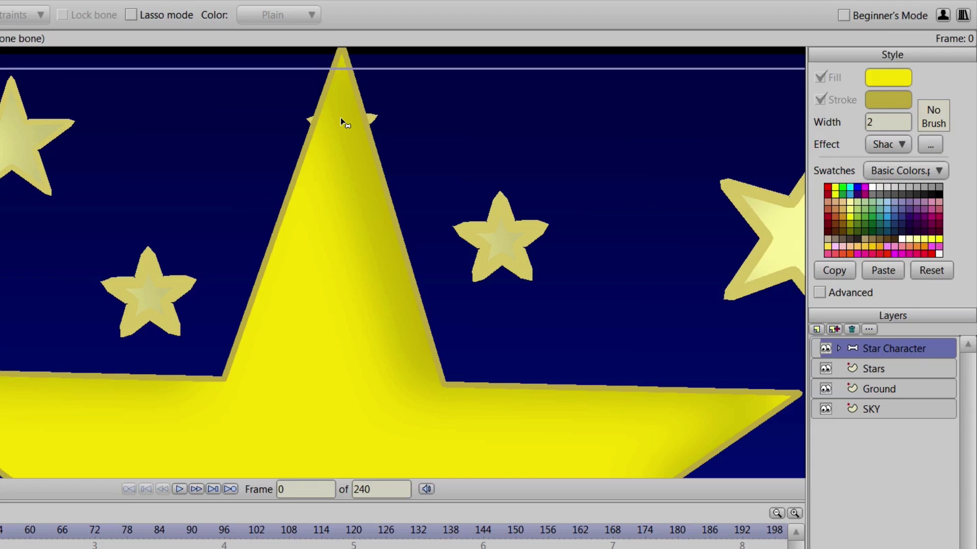
On the Stars layer, select the medium star beside the large star's upper point and set its effect to plain.
{"action": "mouse_move", "coordinate": [410, 229]}
{"action": "left_mouse_down"}
{"action": "mouse_move", "coordinate": [430, 240]}
{"action": "mouse_move", "coordinate": [183, 236]}
{"action": "left_mouse_up"}
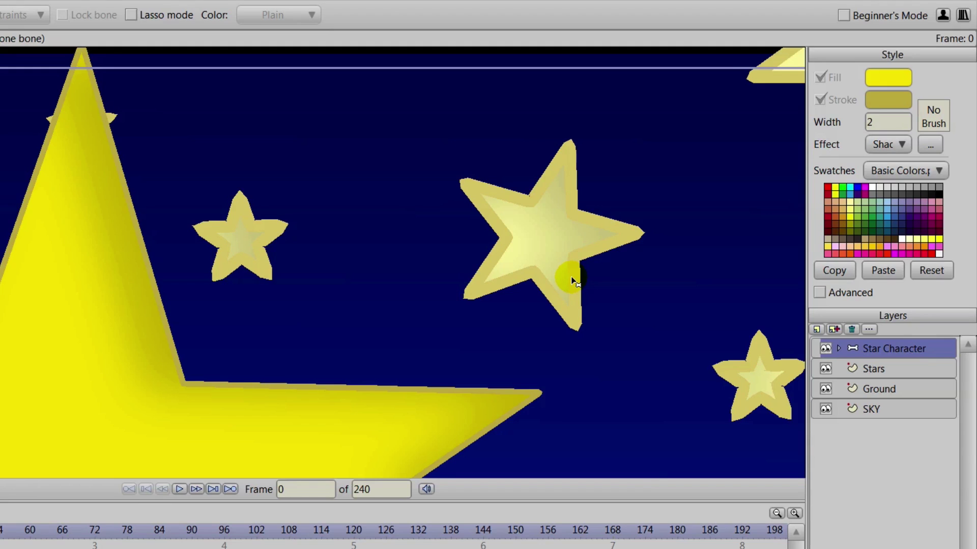
{"action": "left_click_drag", "start_coordinate": [565, 261], "coordinate": [475, 255]}
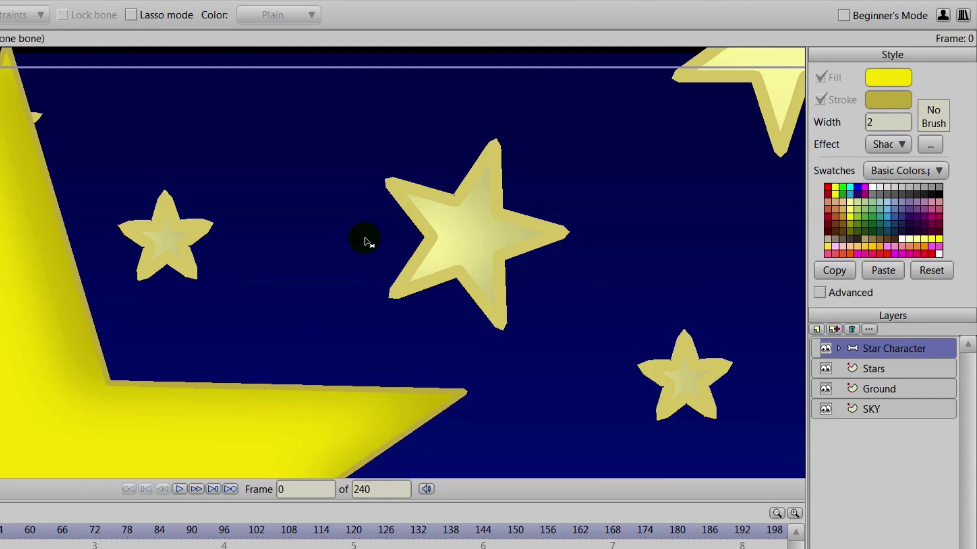
{"action": "left_click", "coordinate": [868, 367]}
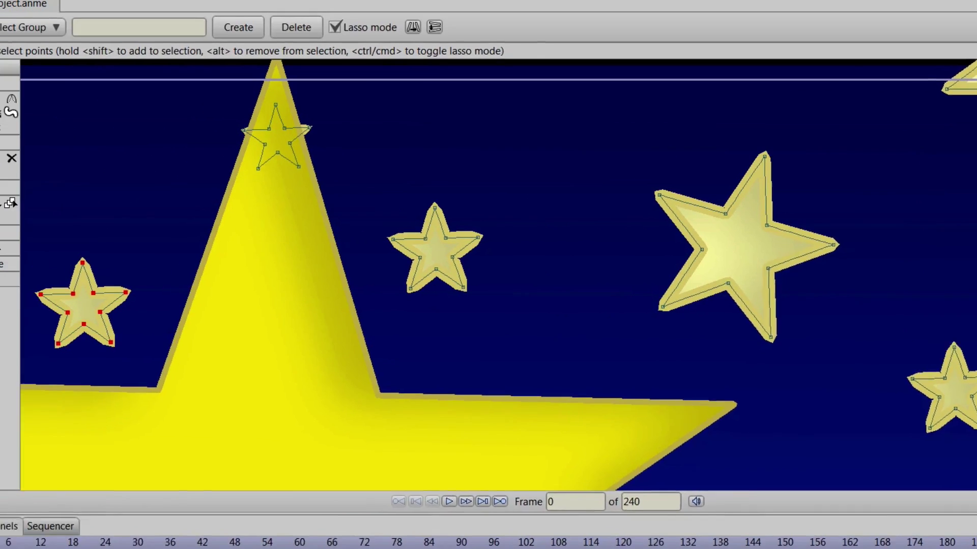
{"action": "left_click", "coordinate": [9, 160]}
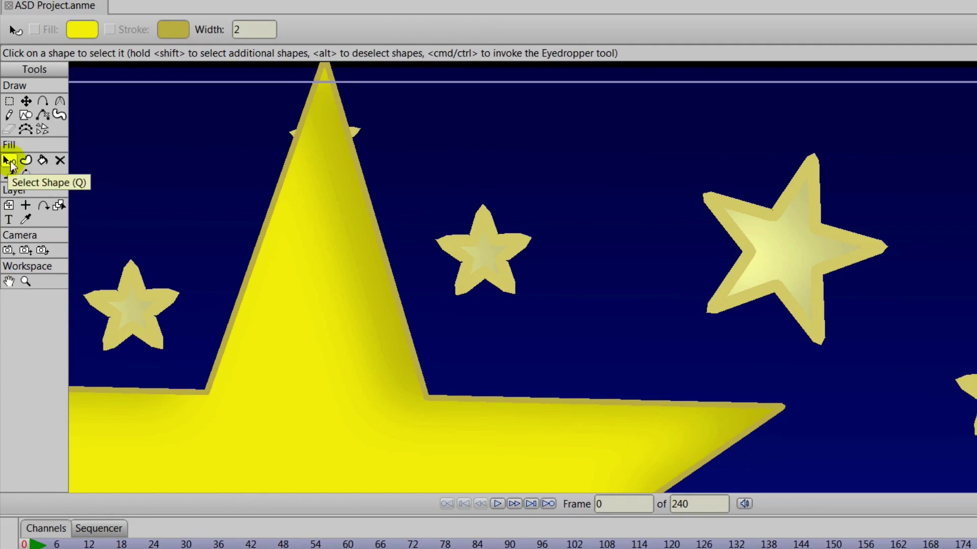
{"action": "left_click", "coordinate": [811, 239]}
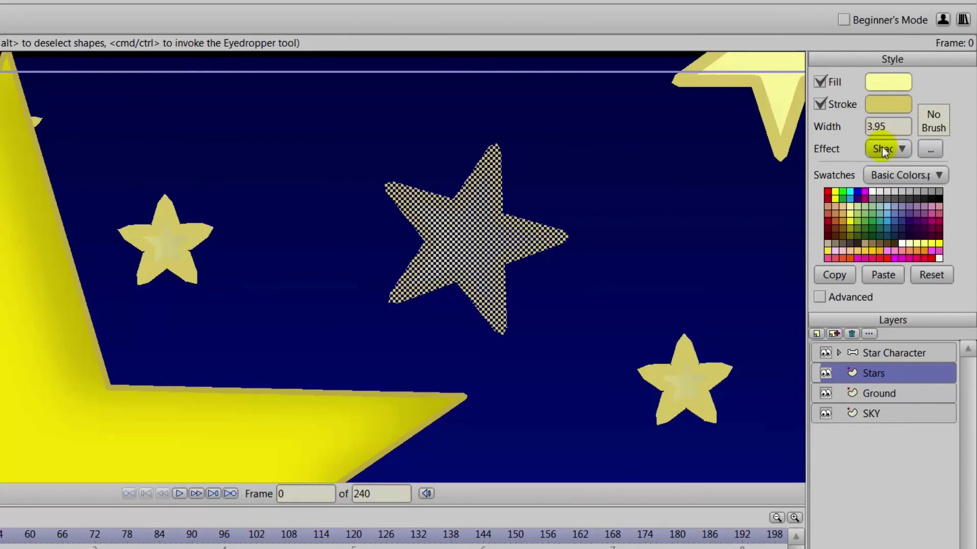
{"action": "left_click", "coordinate": [882, 148]}
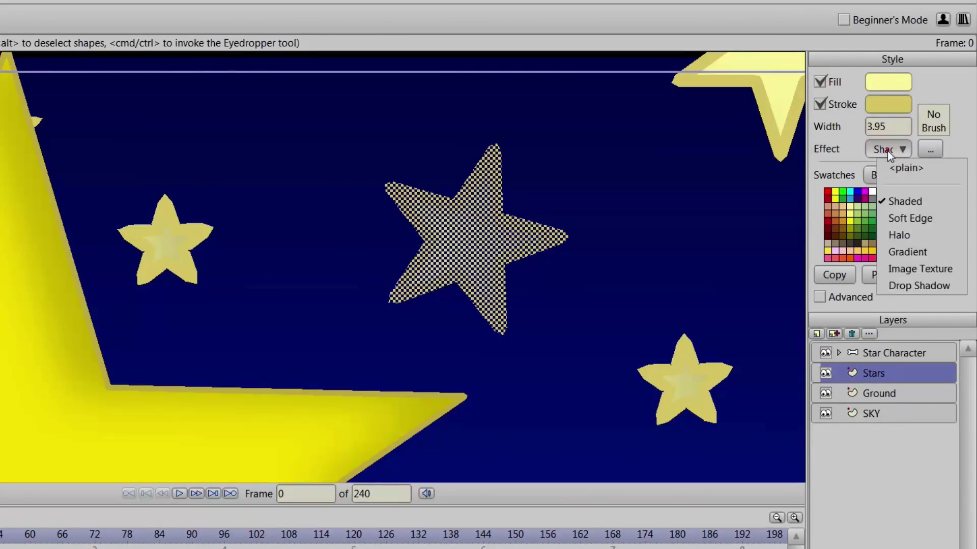
{"action": "left_click", "coordinate": [907, 171]}
{"action": "left_click", "coordinate": [599, 305]}
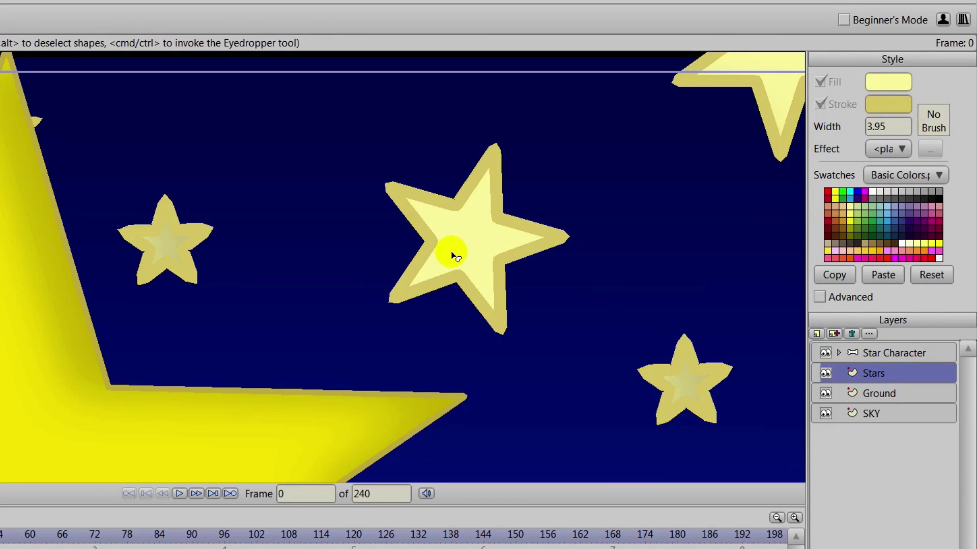
Copy the plain star's style, paste it onto the other stars in the Stars layer, and hide the Star Character layer.
{"action": "left_click", "coordinate": [471, 248]}
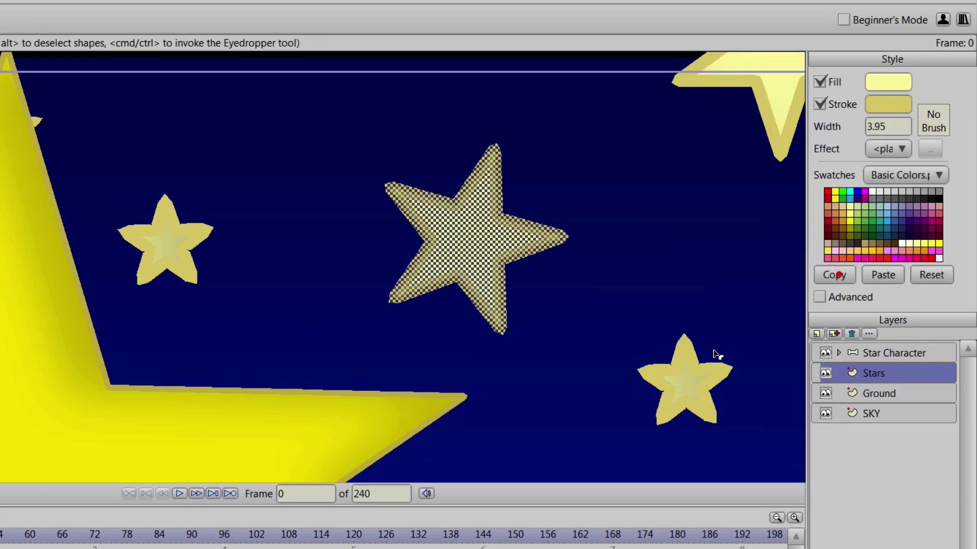
{"action": "left_click", "coordinate": [687, 387]}
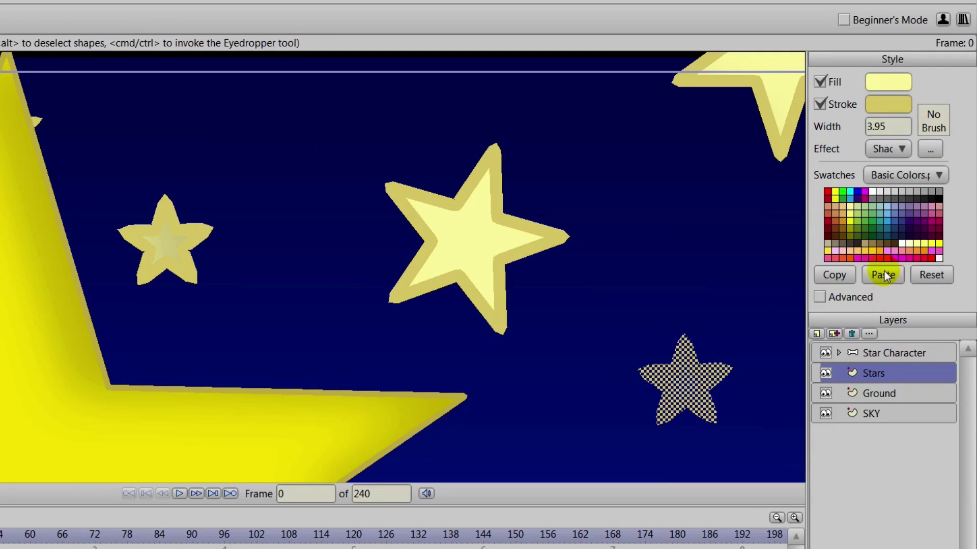
{"action": "left_click", "coordinate": [883, 274]}
{"action": "scroll", "coordinate": [702, 196], "scroll_direction": "up", "scroll_amount": 3}
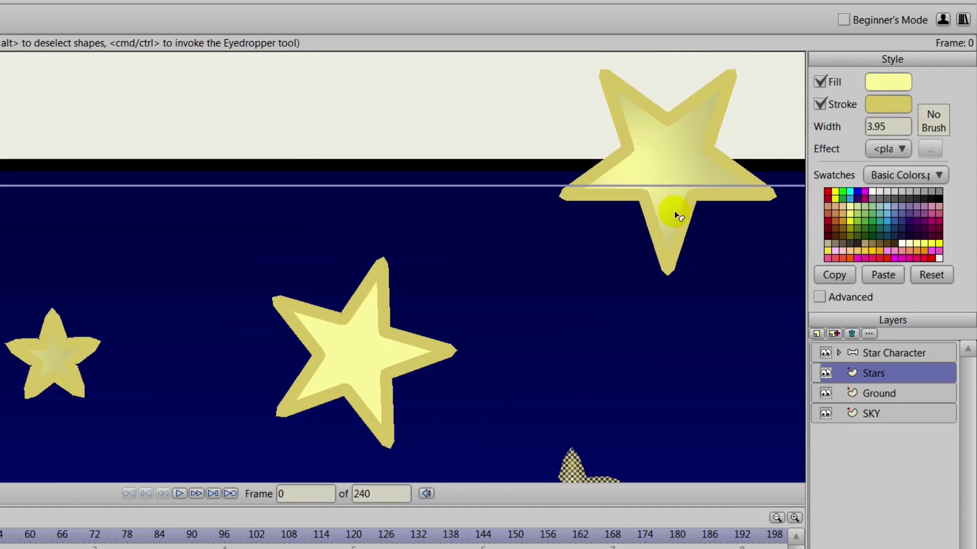
{"action": "left_click", "coordinate": [673, 183]}
{"action": "left_click", "coordinate": [883, 276]}
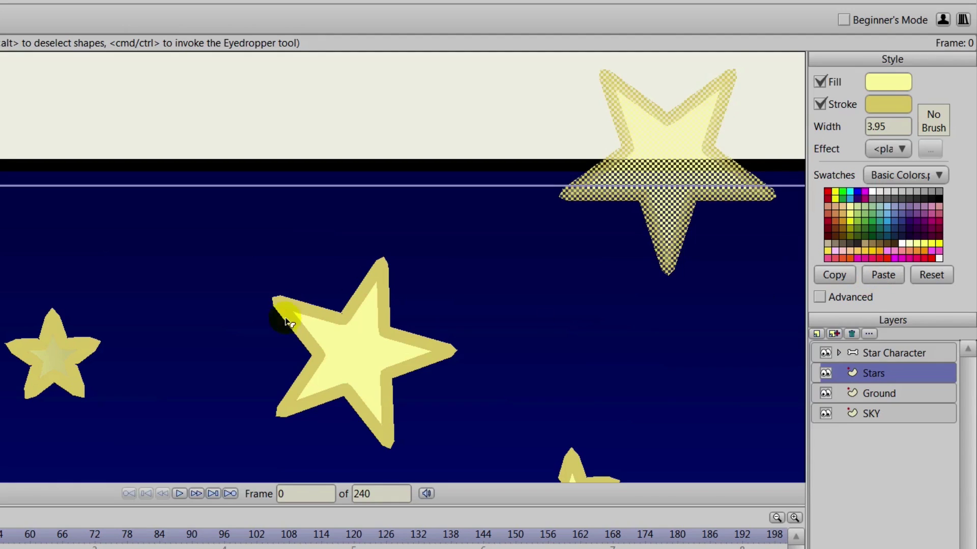
{"action": "left_click_drag", "start_coordinate": [285, 318], "coordinate": [574, 234]}
{"action": "left_click", "coordinate": [344, 276]}
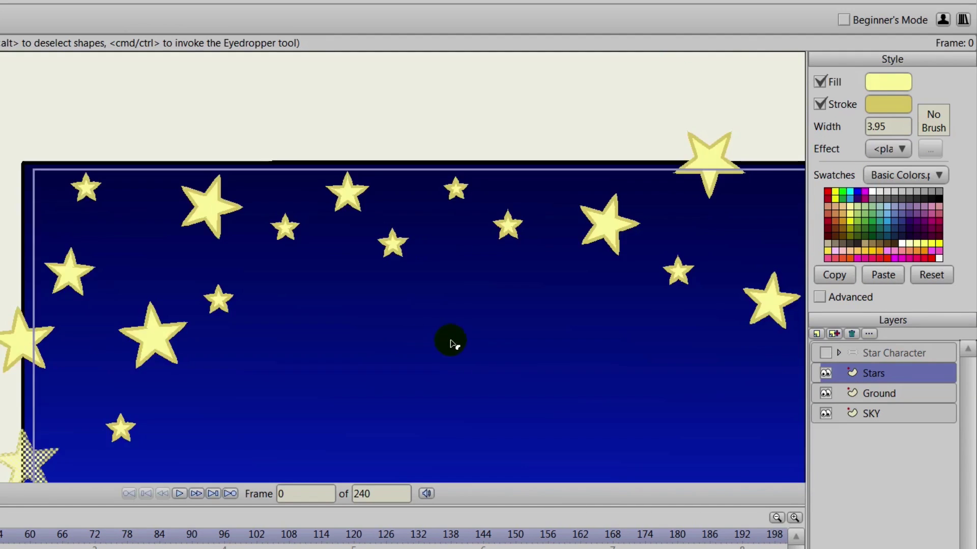
{"action": "left_click_drag", "start_coordinate": [451, 340], "coordinate": [332, 282]}
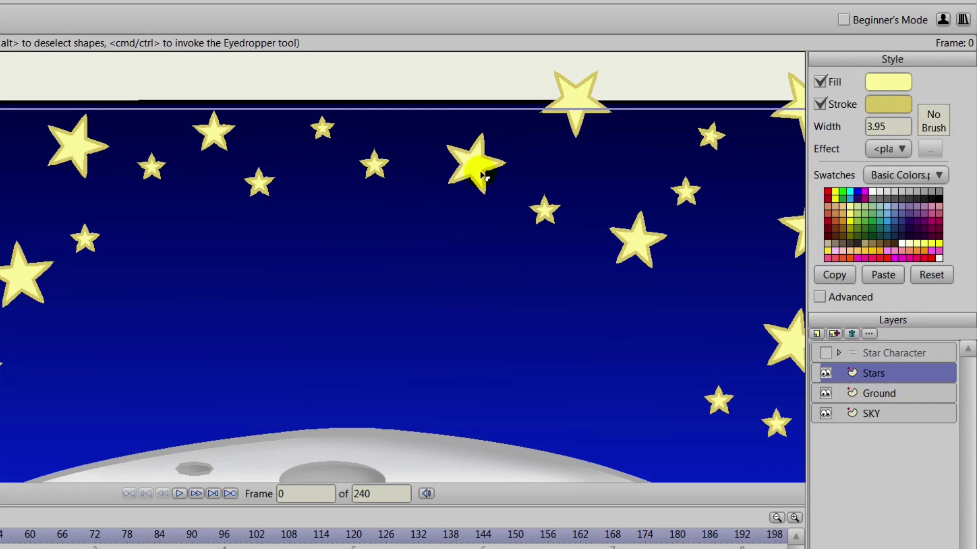
{"action": "left_click", "coordinate": [413, 254]}
Select the points of all background stars and reduce their line width to about 42 percent.
{"action": "scroll", "coordinate": [413, 255], "scroll_direction": "down", "scroll_amount": 3}
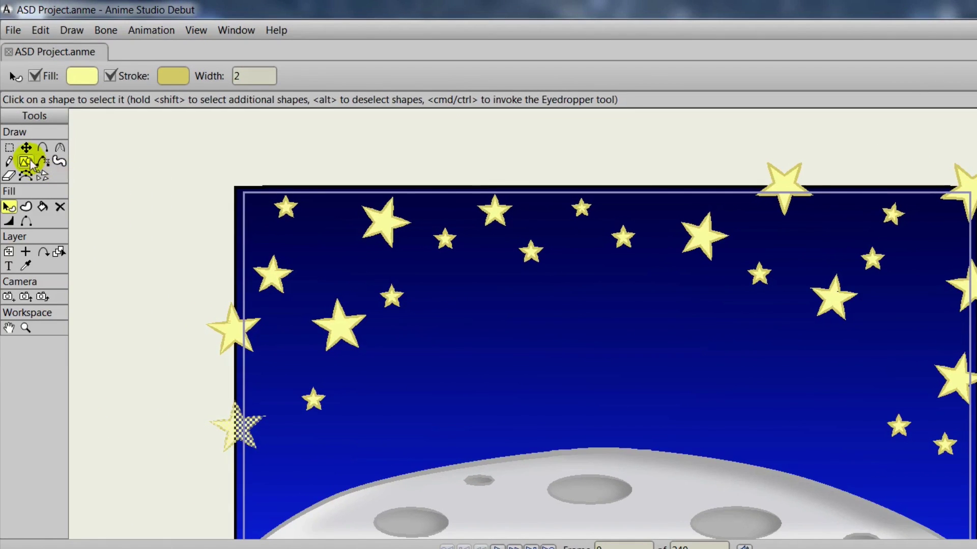
{"action": "left_click", "coordinate": [10, 148]}
{"action": "scroll", "coordinate": [229, 233], "scroll_direction": "down", "scroll_amount": 1}
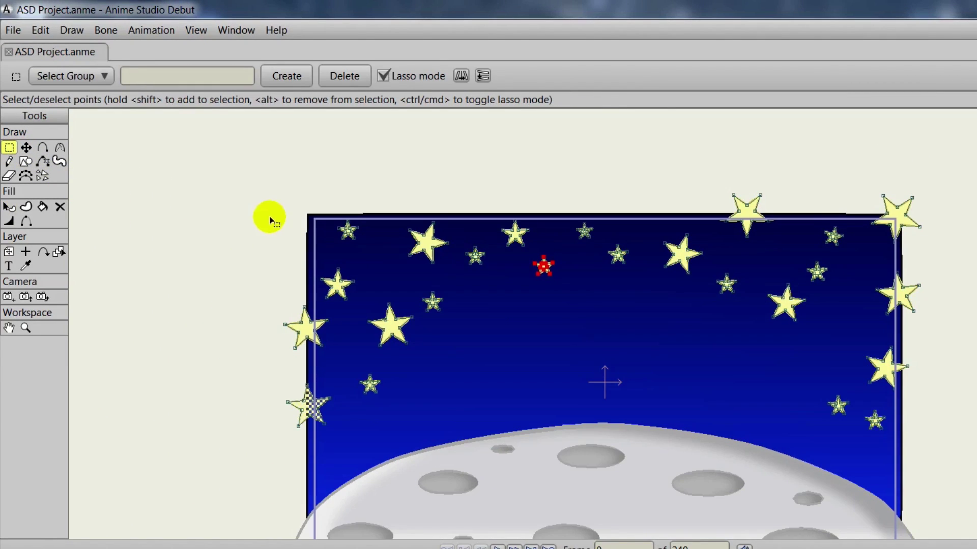
{"action": "mouse_move", "coordinate": [300, 183]}
{"action": "left_mouse_down"}
{"action": "mouse_move", "coordinate": [255, 243]}
{"action": "mouse_move", "coordinate": [233, 351]}
{"action": "mouse_move", "coordinate": [260, 432]}
{"action": "mouse_move", "coordinate": [317, 464]}
{"action": "mouse_move", "coordinate": [542, 388]}
{"action": "mouse_move", "coordinate": [672, 389]}
{"action": "mouse_move", "coordinate": [835, 450]}
{"action": "mouse_move", "coordinate": [967, 413]}
{"action": "mouse_move", "coordinate": [865, 154]}
{"action": "mouse_move", "coordinate": [203, 202]}
{"action": "left_mouse_up"}
{"action": "left_click", "coordinate": [9, 221]}
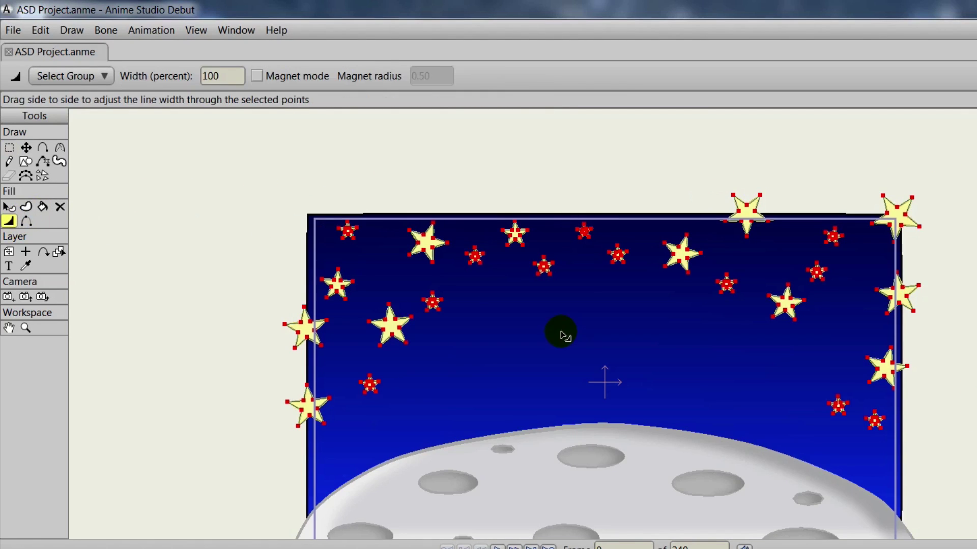
{"action": "scroll", "coordinate": [565, 331], "scroll_direction": "up", "scroll_amount": 2}
{"action": "scroll", "coordinate": [689, 261], "scroll_direction": "up", "scroll_amount": 3}
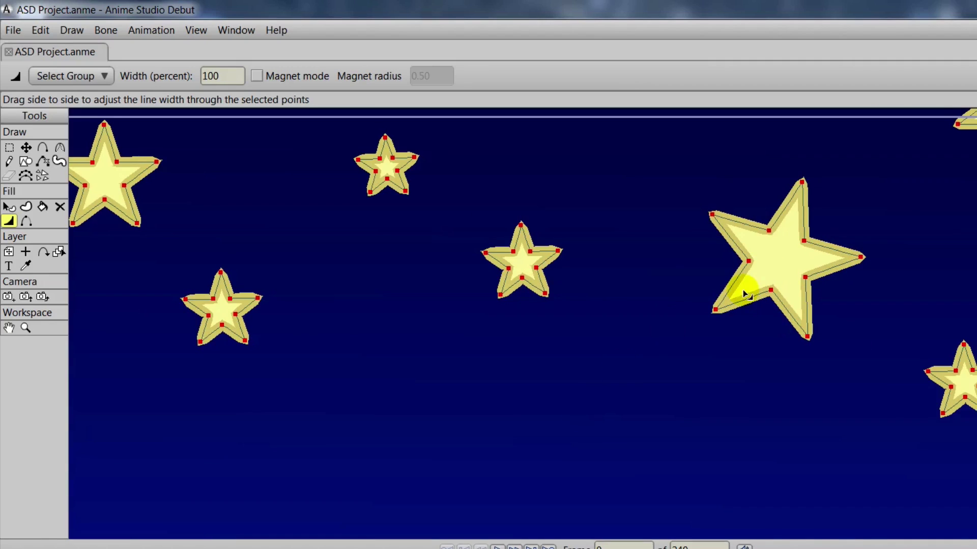
{"action": "left_click_drag", "start_coordinate": [763, 298], "coordinate": [742, 305]}
{"action": "scroll", "coordinate": [763, 346], "scroll_direction": "down", "scroll_amount": 5}
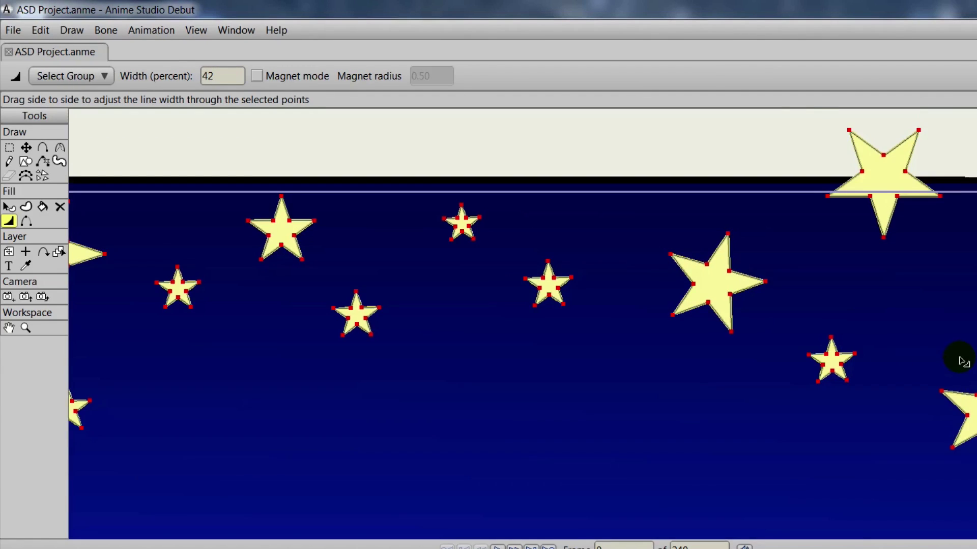
{"action": "scroll", "coordinate": [774, 333], "scroll_direction": "down", "scroll_amount": 4}
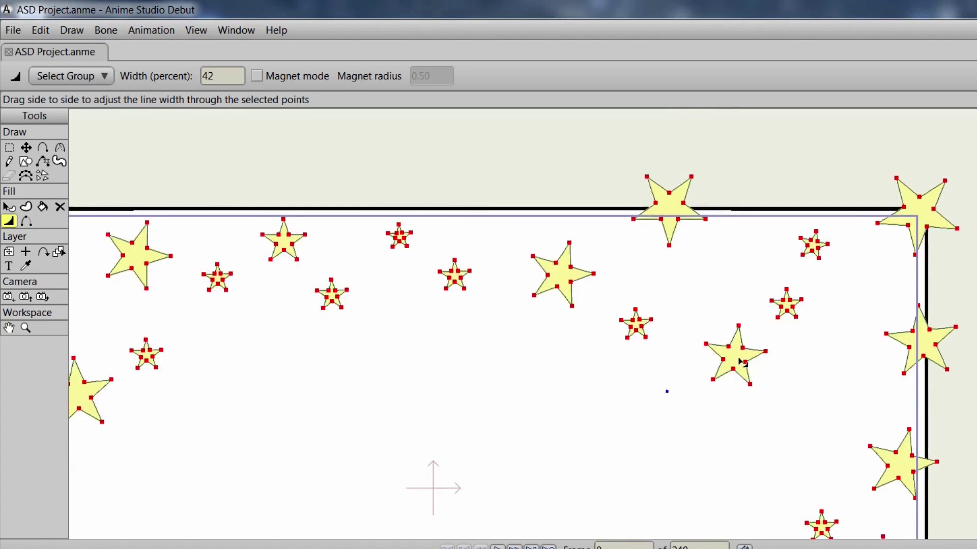
{"action": "scroll", "coordinate": [809, 335], "scroll_direction": "down", "scroll_amount": 3}
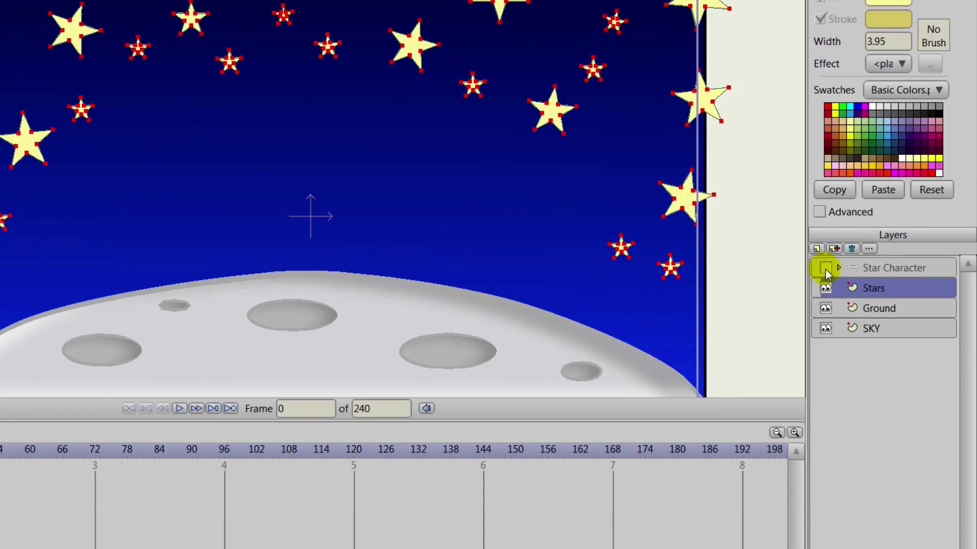
Make the Star Character layer visible and active, and hide the Stars, Ground and SKY layers.
{"action": "left_click", "coordinate": [825, 268]}
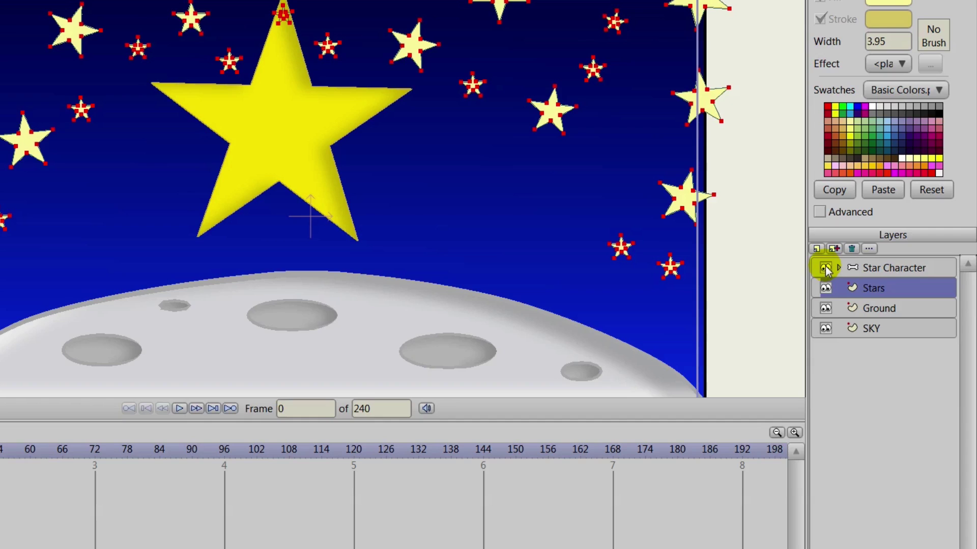
{"action": "left_click", "coordinate": [825, 268], "text": "alt"}
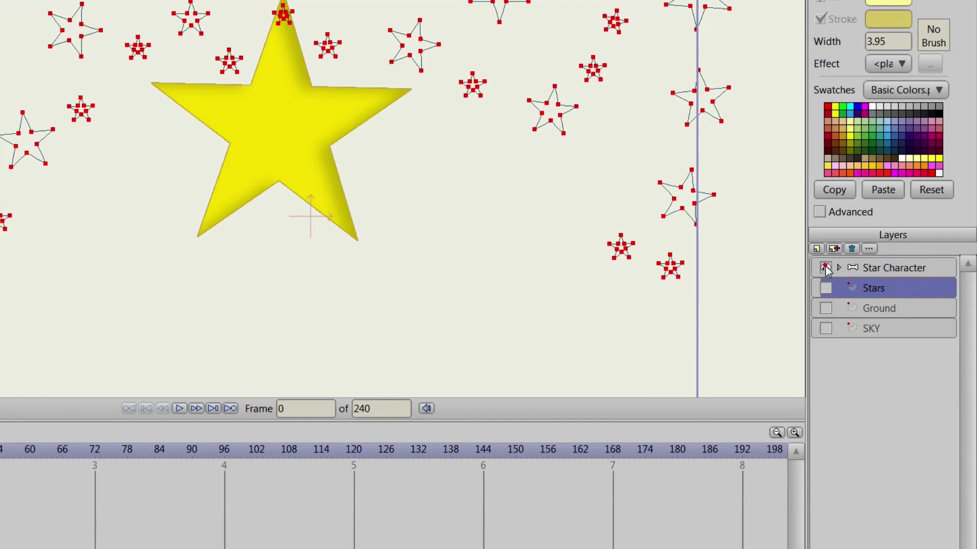
{"action": "left_click", "coordinate": [860, 268]}
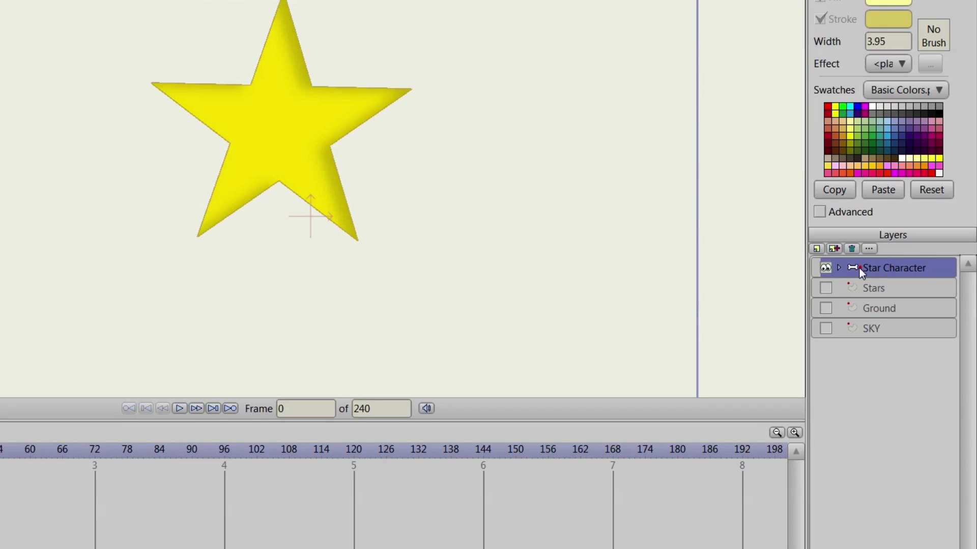
Select the Body layer's star shape and set its Shaded effect's light angle to about 78.69, then deselect the shape.
{"action": "left_click", "coordinate": [838, 266]}
{"action": "left_click", "coordinate": [866, 286]}
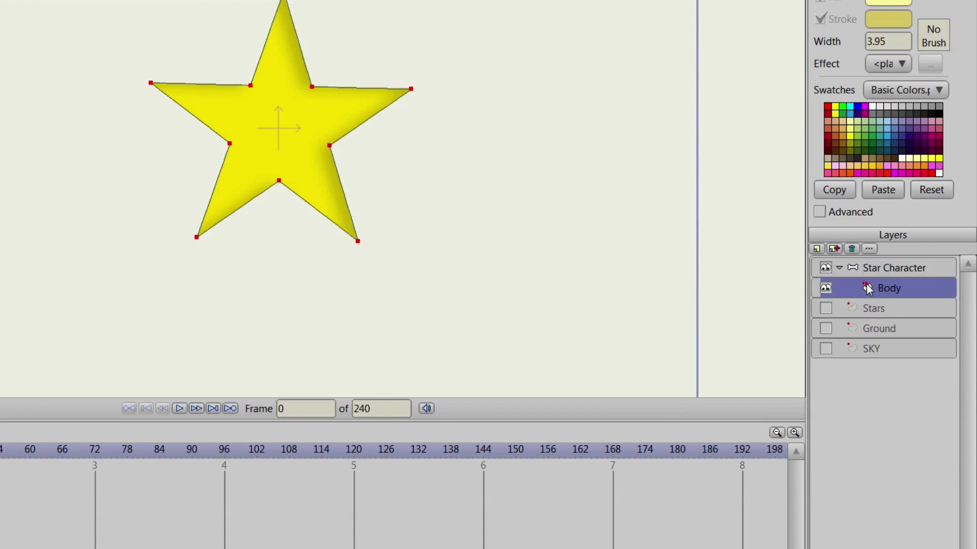
{"action": "left_click", "coordinate": [9, 206]}
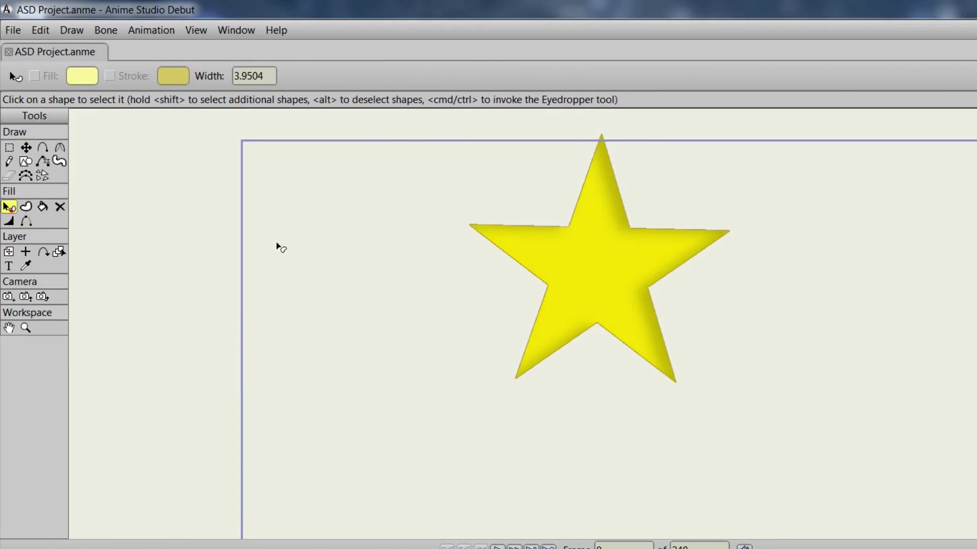
{"action": "left_click", "coordinate": [630, 276]}
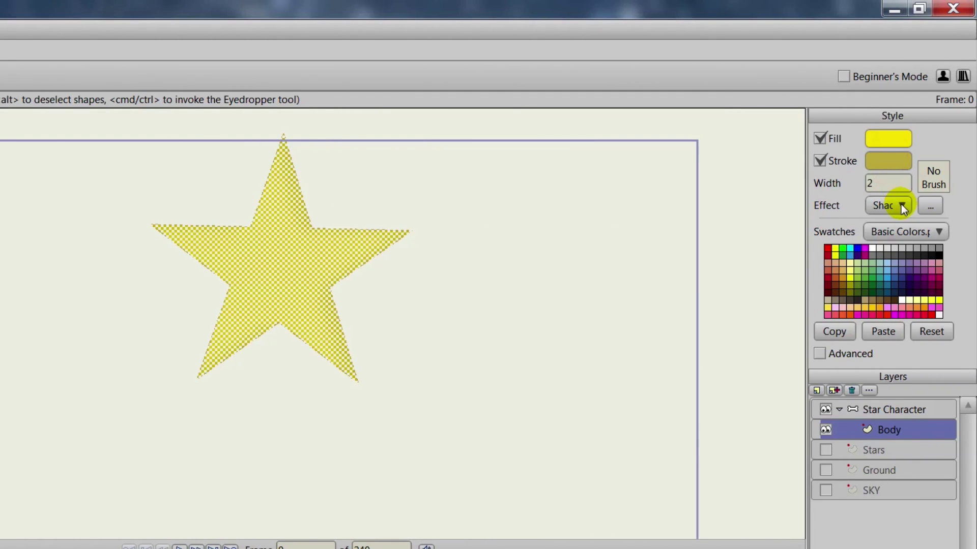
{"action": "left_click", "coordinate": [934, 204]}
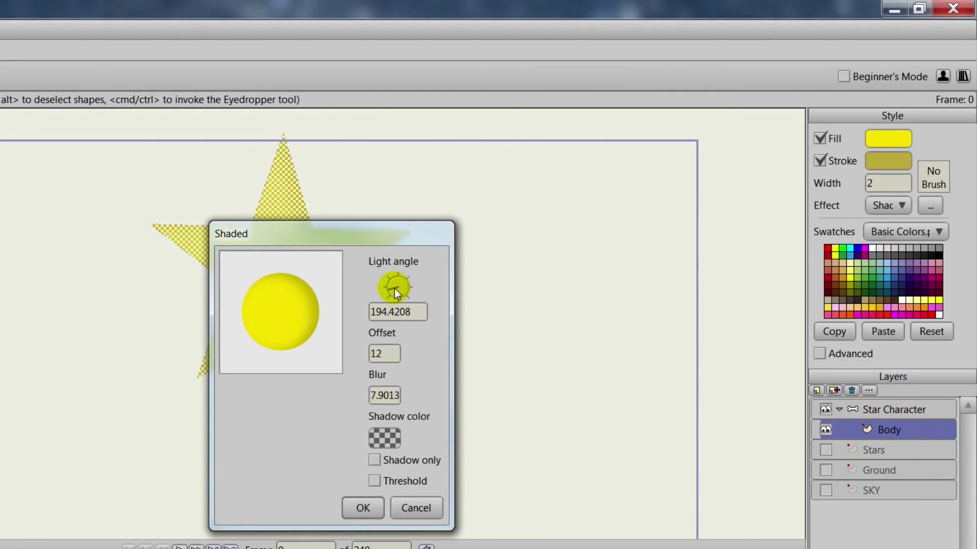
{"action": "left_click_drag", "start_coordinate": [395, 289], "coordinate": [398, 282]}
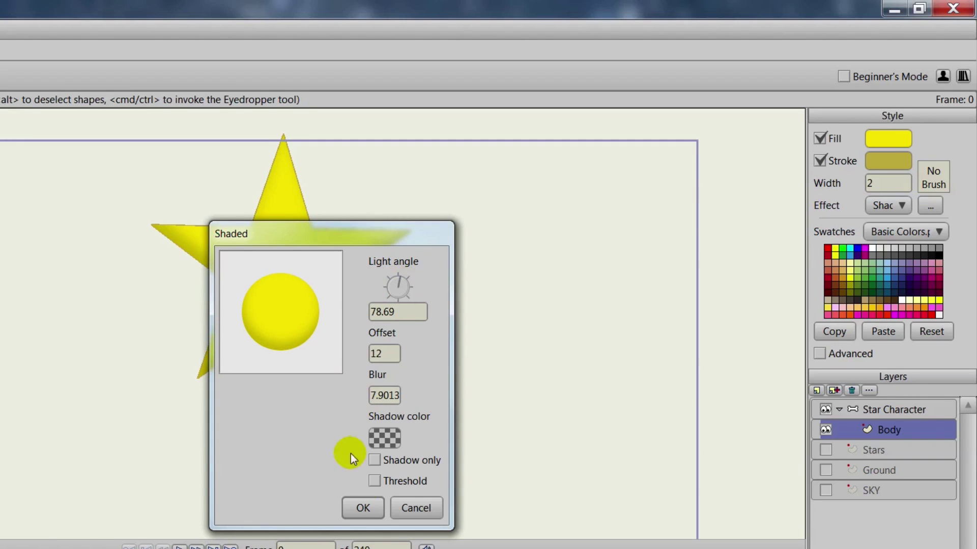
{"action": "left_click", "coordinate": [362, 506]}
{"action": "left_click", "coordinate": [469, 363]}
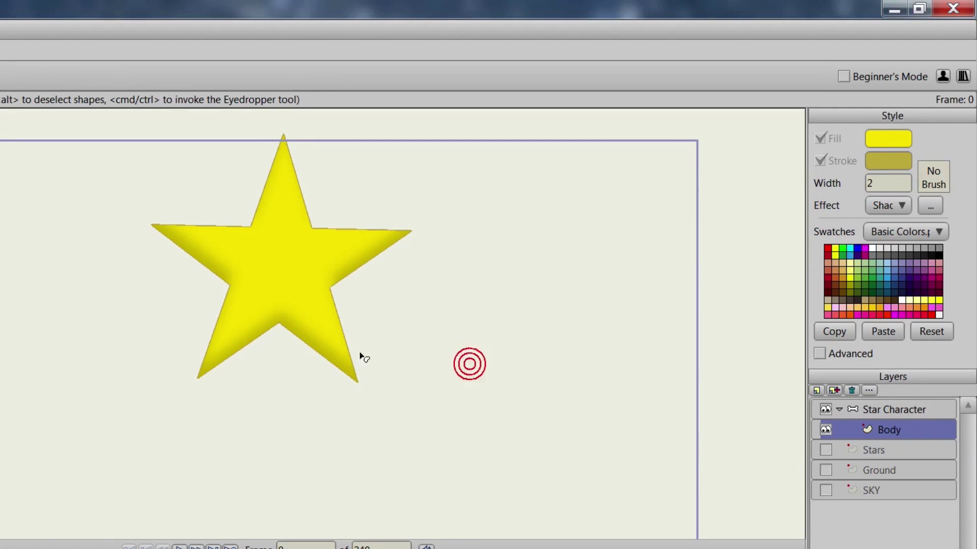
Select the Body layer's star shape and set its Shaded effect's shadow colour alpha to 36.
{"action": "left_click", "coordinate": [307, 268]}
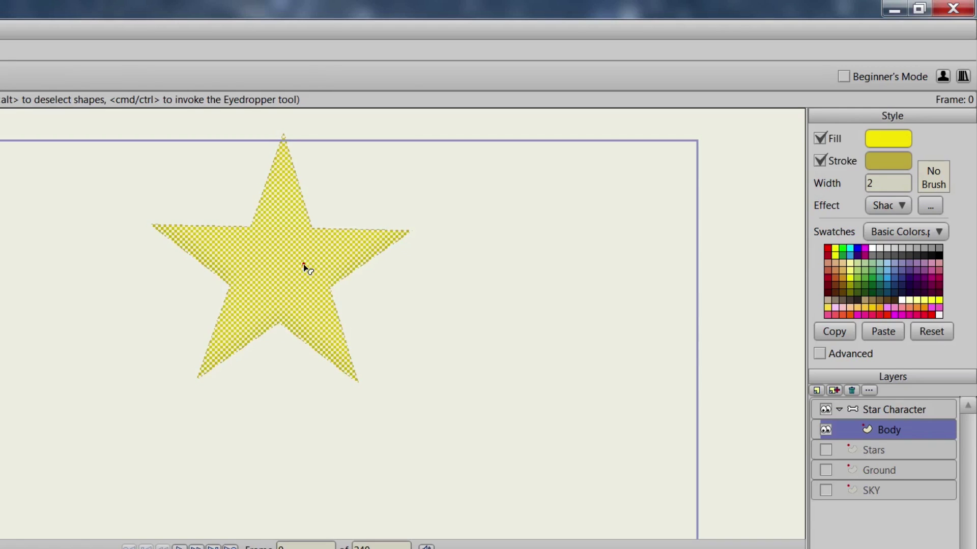
{"action": "left_click", "coordinate": [931, 207]}
{"action": "left_click", "coordinate": [387, 437]}
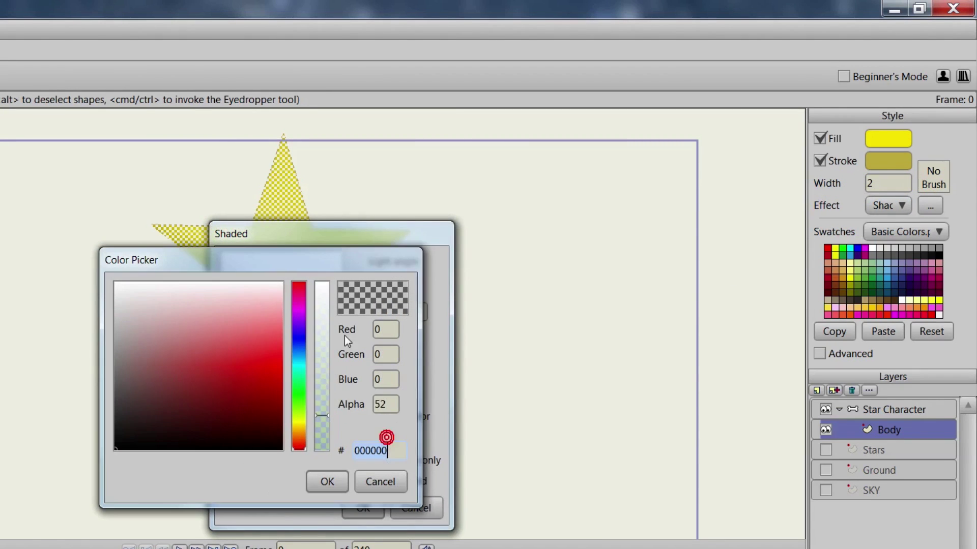
{"action": "left_click_drag", "start_coordinate": [323, 415], "coordinate": [322, 426]}
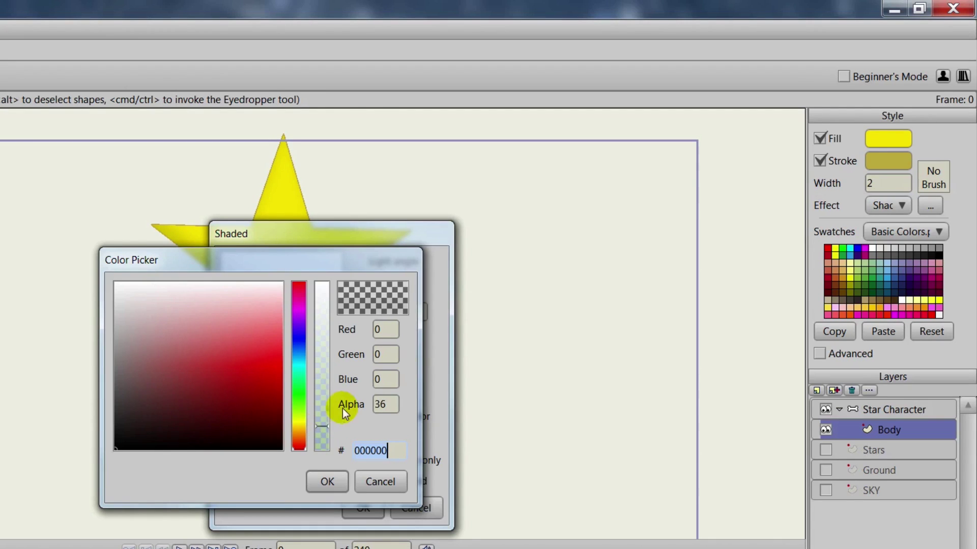
{"action": "left_click", "coordinate": [325, 480]}
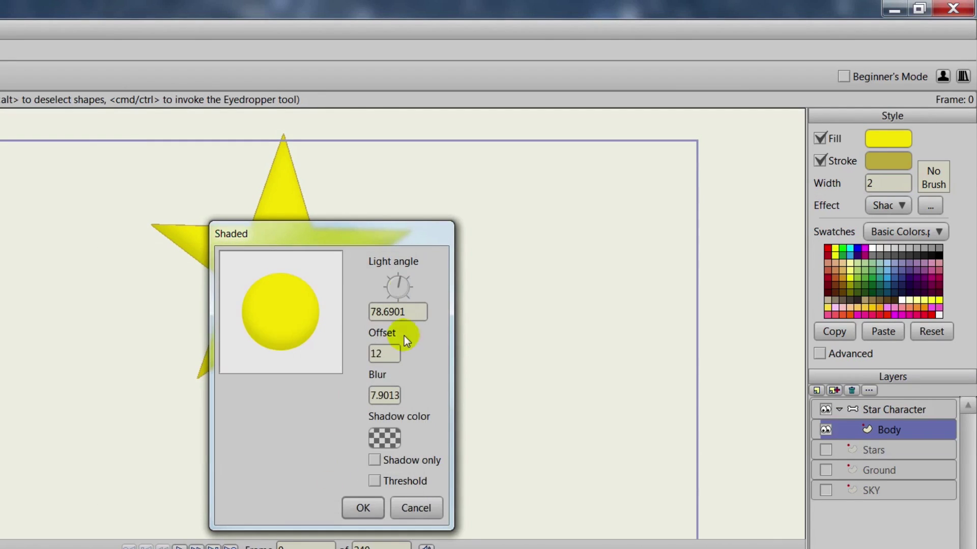
Reduce the star's Shaded effect offset to 10 and apply the effect settings.
{"action": "left_click_drag", "start_coordinate": [345, 225], "coordinate": [572, 197]}
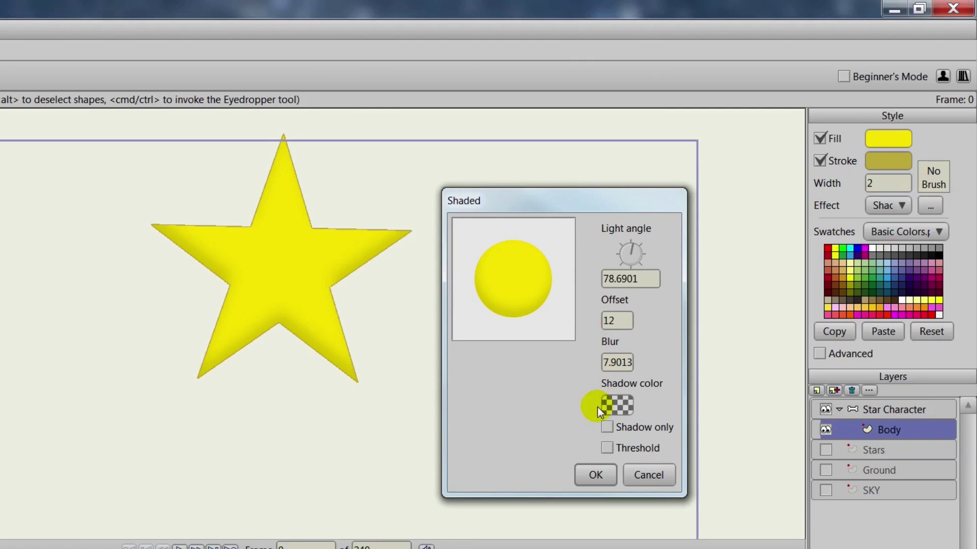
{"action": "left_click", "coordinate": [616, 319]}
{"action": "scroll", "coordinate": [616, 320], "scroll_direction": "down", "scroll_amount": 2}
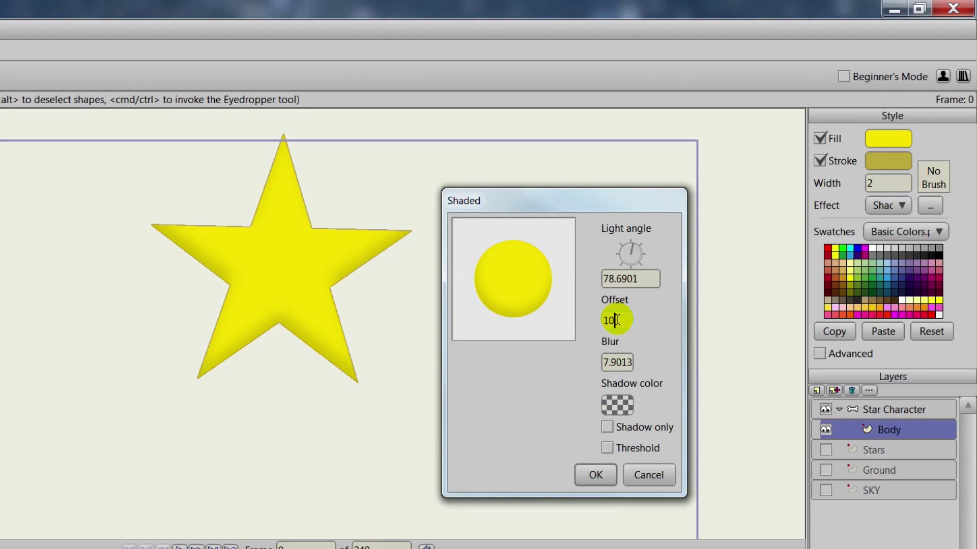
{"action": "left_click", "coordinate": [590, 474]}
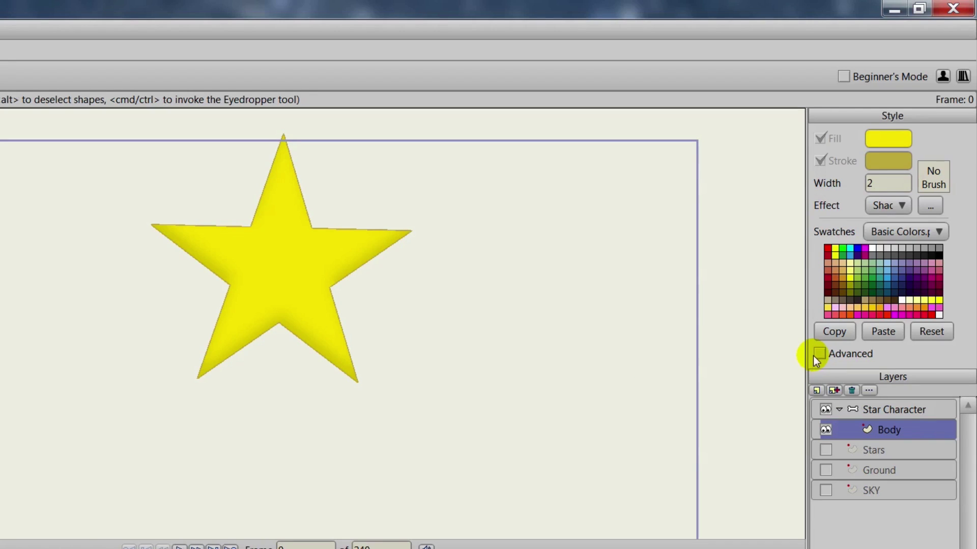
Reselect the star with the advanced style options shown and add Shaded as Effect 2 with a light angle of 270.86.
{"action": "left_click", "coordinate": [343, 261]}
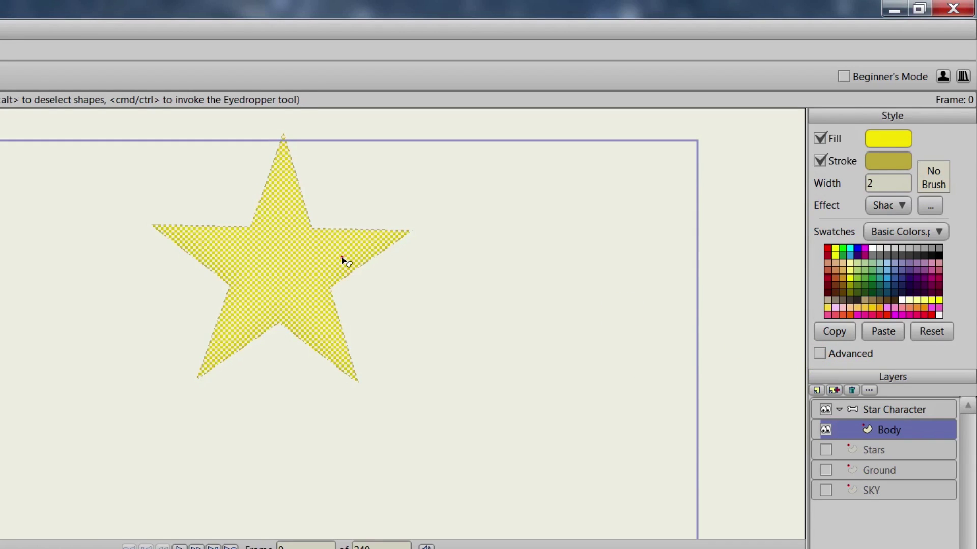
{"action": "left_click", "coordinate": [820, 355]}
{"action": "left_click", "coordinate": [888, 256]}
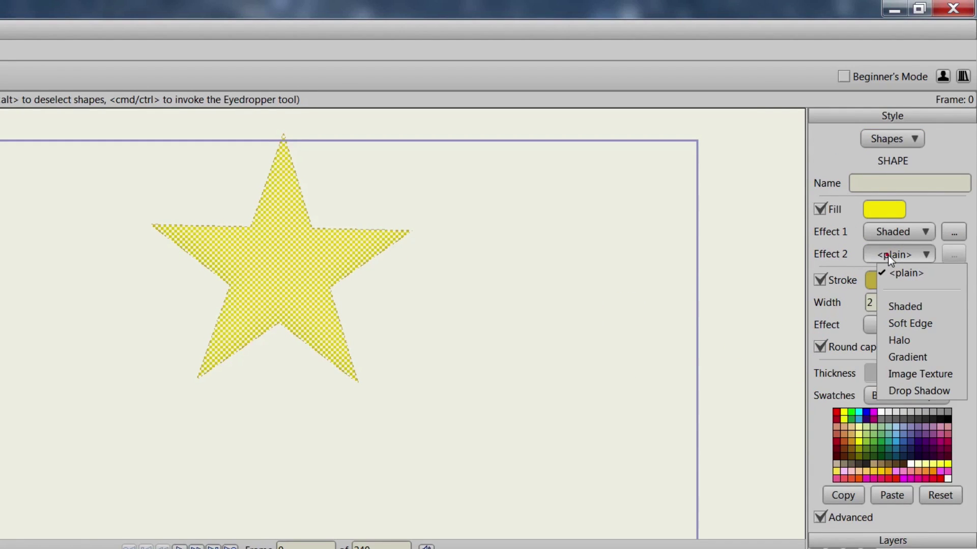
{"action": "left_click", "coordinate": [904, 307]}
{"action": "mouse_move", "coordinate": [392, 277]}
{"action": "left_mouse_down"}
{"action": "mouse_move", "coordinate": [406, 280]}
{"action": "mouse_move", "coordinate": [399, 310]}
{"action": "left_mouse_up"}
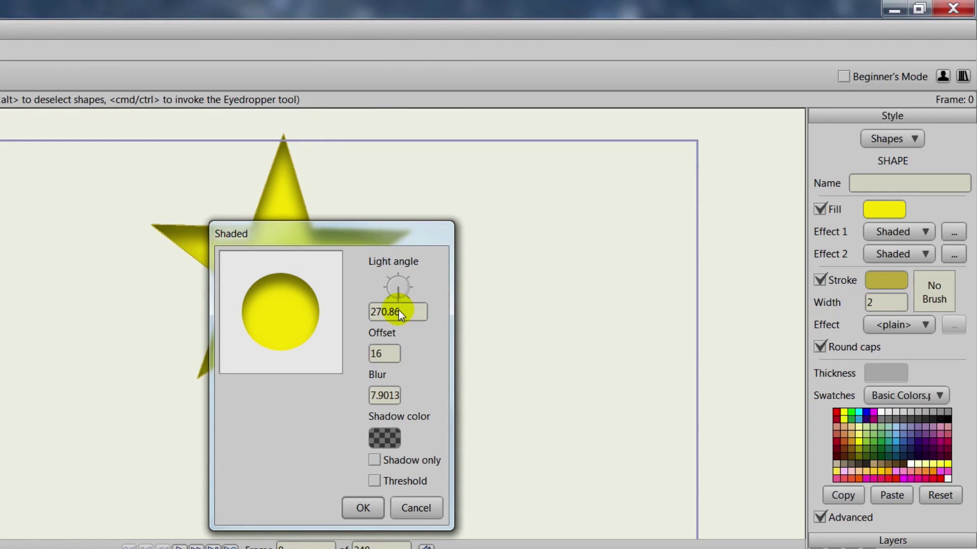
Set the second Shaded effect's shadow colour to white (FFFFFF).
{"action": "left_click", "coordinate": [392, 438]}
{"action": "type", "text": "FFFFFF"}
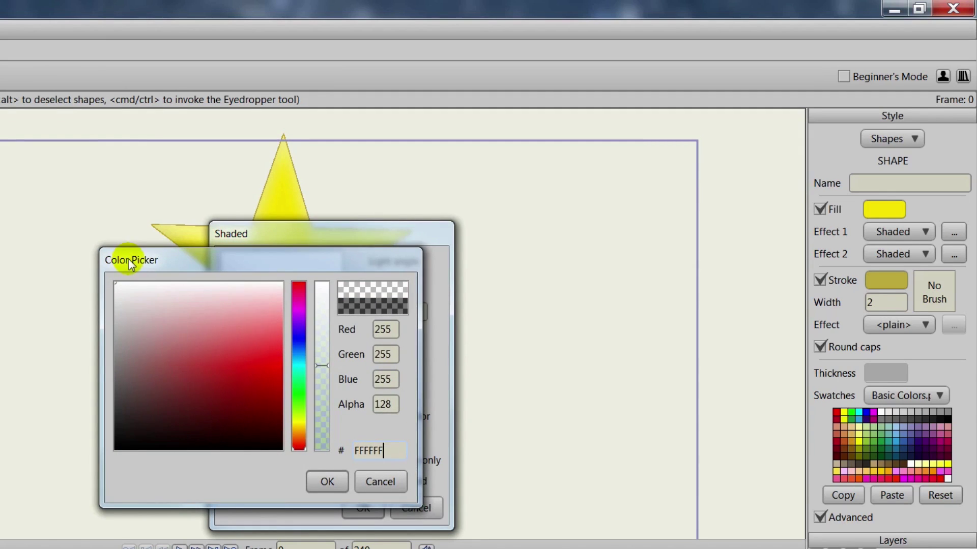
{"action": "left_click_drag", "start_coordinate": [131, 264], "coordinate": [523, 271]}
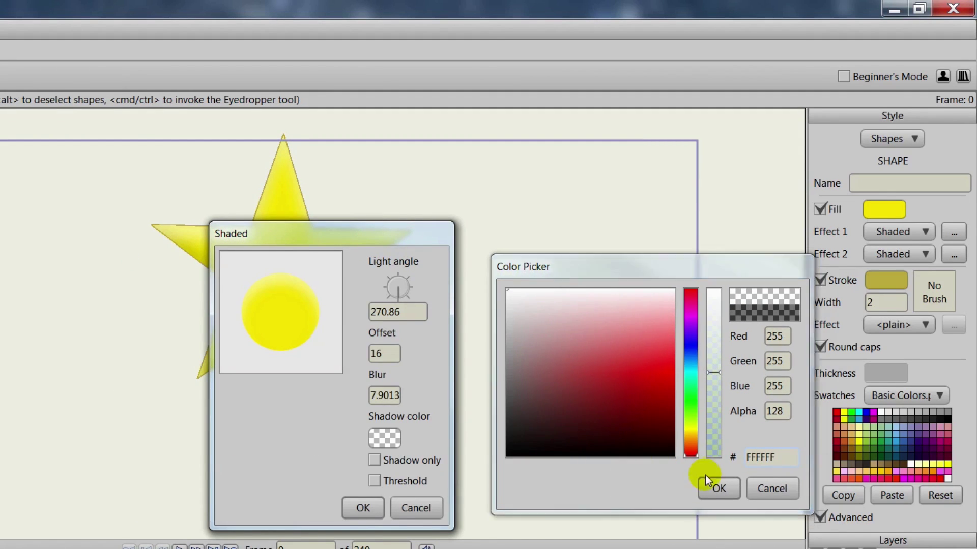
{"action": "left_click", "coordinate": [718, 488]}
{"action": "left_click_drag", "start_coordinate": [344, 236], "coordinate": [626, 204]}
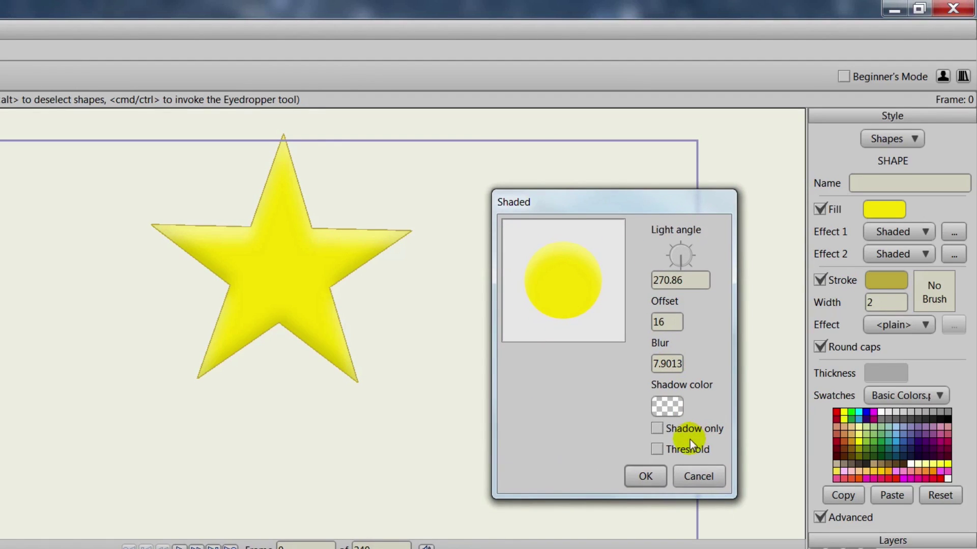
Set the alpha of the second Shaded effect's white shadow colour to 184, keeping the colour FFFFFF.
{"action": "left_click", "coordinate": [675, 405]}
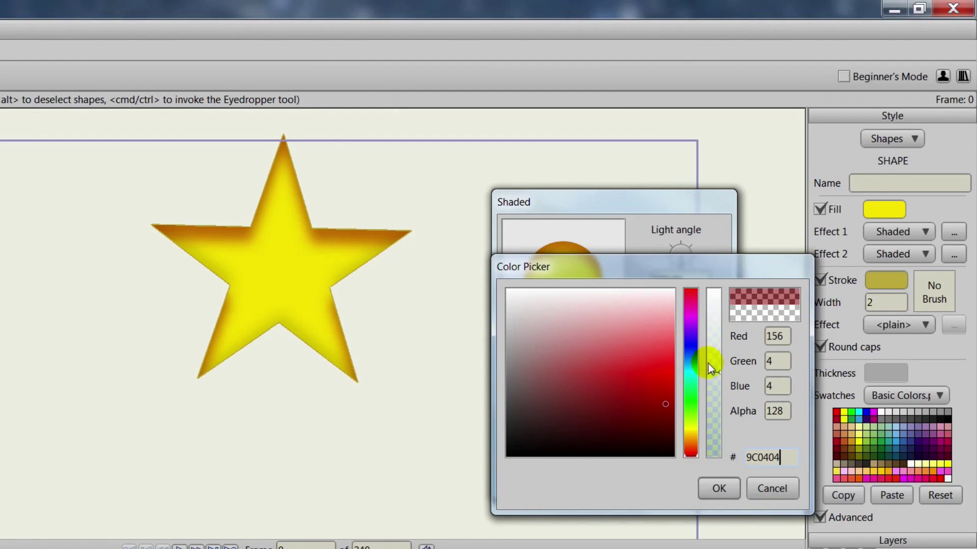
{"action": "left_click_drag", "start_coordinate": [578, 332], "coordinate": [505, 287]}
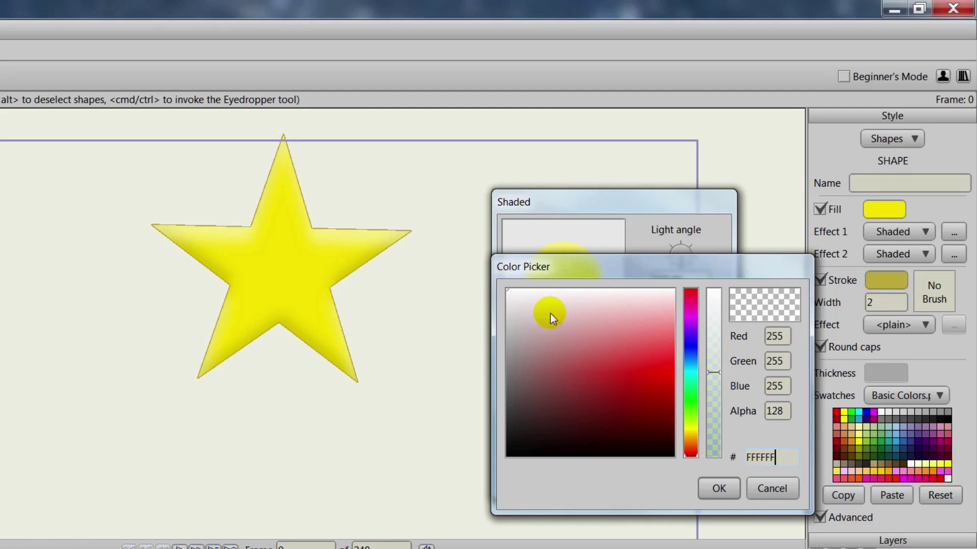
{"action": "mouse_move", "coordinate": [713, 366]}
{"action": "left_mouse_down"}
{"action": "mouse_move", "coordinate": [706, 313]}
{"action": "mouse_move", "coordinate": [701, 336]}
{"action": "left_mouse_up"}
{"action": "left_click", "coordinate": [715, 480]}
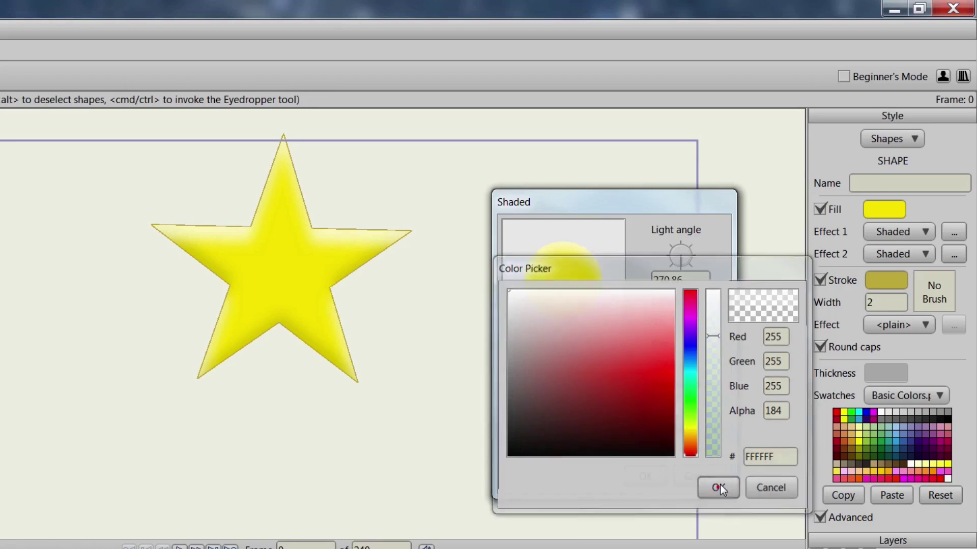
Adjust the offset of the star's second Shaded effect, apply the effect and deselect the star.
{"action": "left_click", "coordinate": [667, 322]}
{"action": "left_click", "coordinate": [668, 322]}
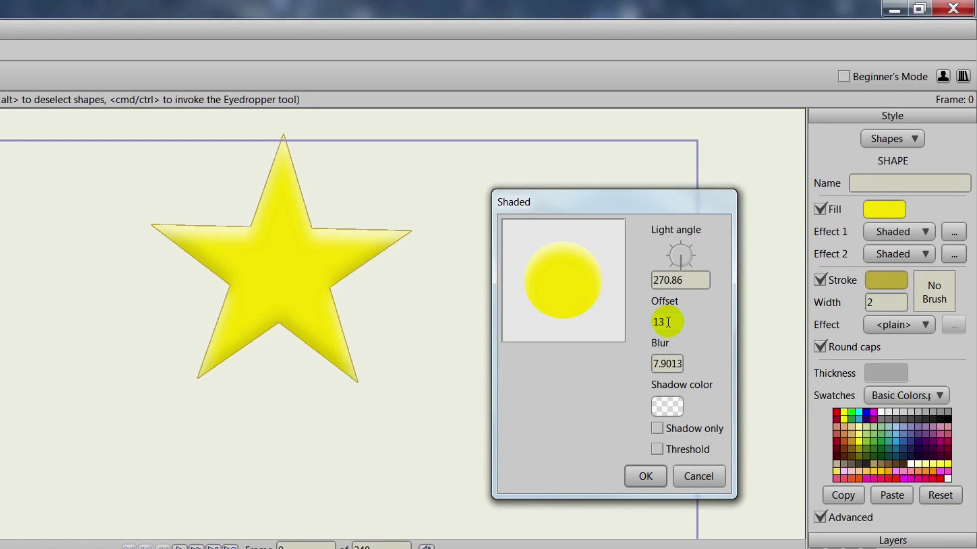
{"action": "key", "text": "BackSpace"}
{"action": "type", "text": "8"}
{"action": "left_click", "coordinate": [655, 478]}
{"action": "left_click", "coordinate": [472, 427]}
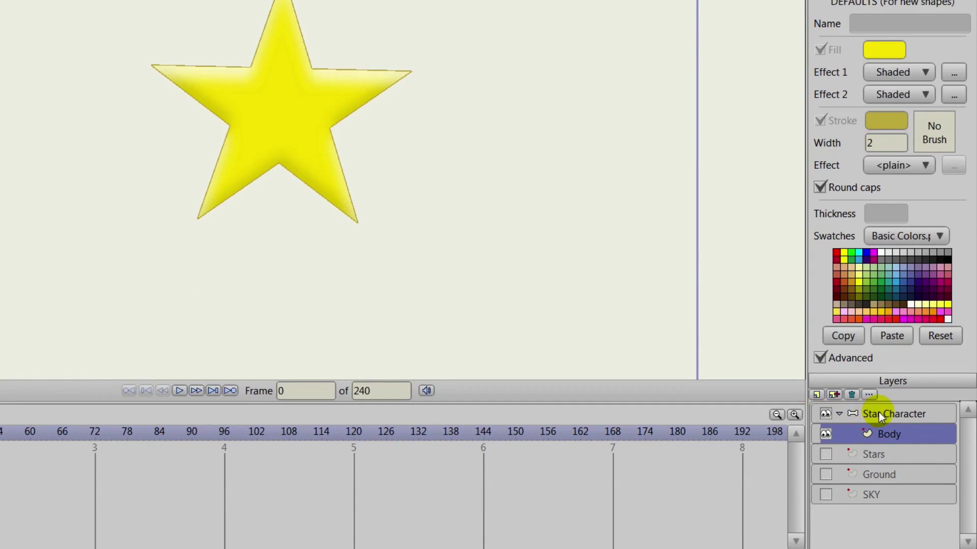
In the Star Character bone layer, add three bones running from the star's centre to its top, right and left tips.
{"action": "left_click", "coordinate": [878, 412]}
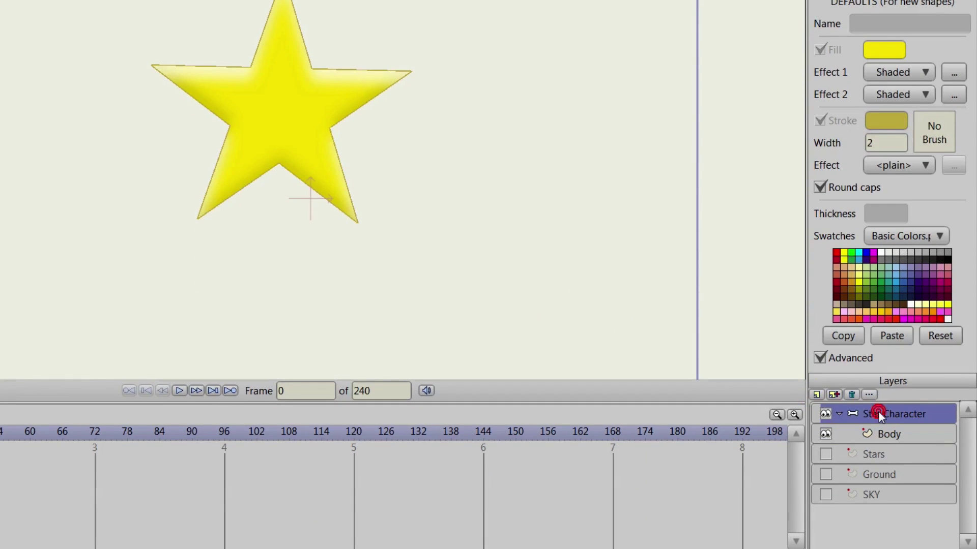
{"action": "left_click", "coordinate": [820, 359]}
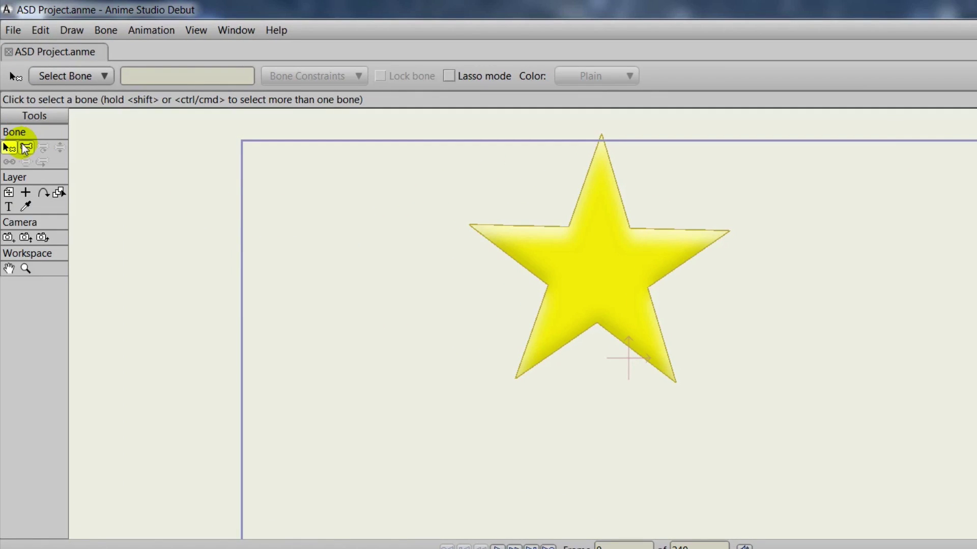
{"action": "left_click", "coordinate": [24, 148]}
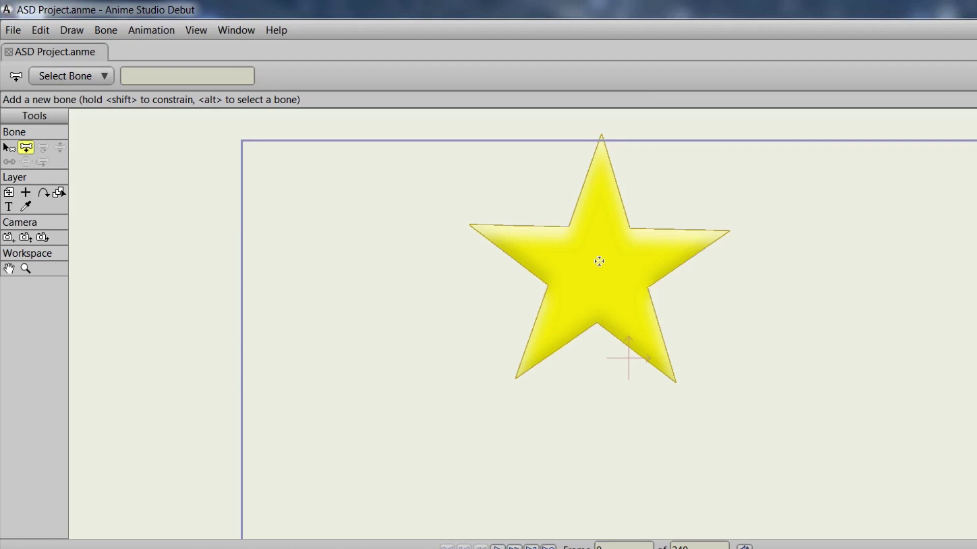
{"action": "left_click_drag", "start_coordinate": [598, 262], "coordinate": [601, 132]}
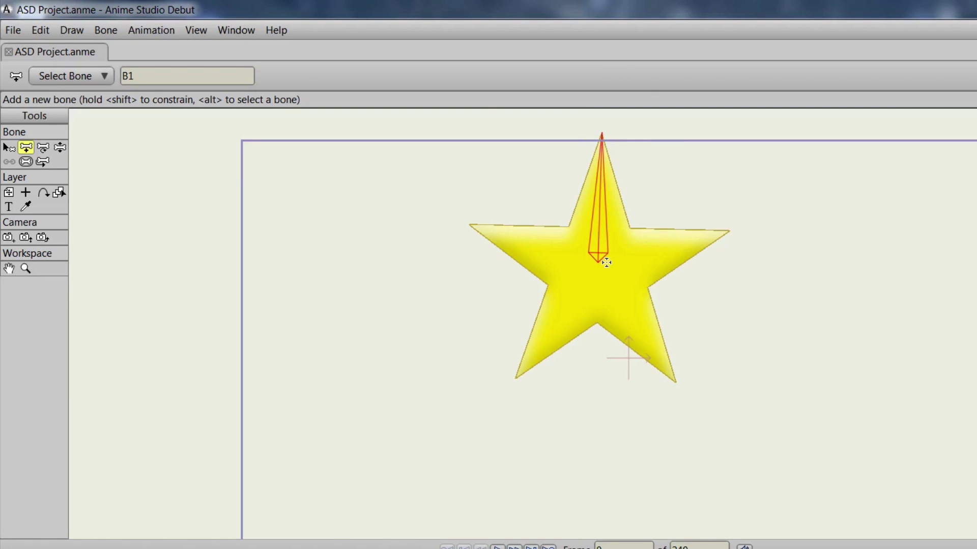
{"action": "left_click_drag", "start_coordinate": [610, 262], "coordinate": [724, 229]}
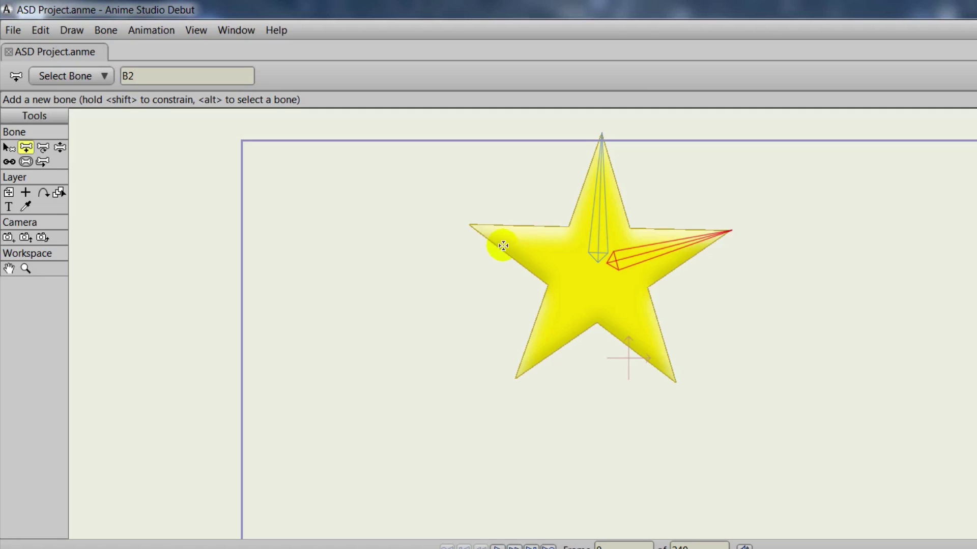
{"action": "left_click_drag", "start_coordinate": [584, 259], "coordinate": [467, 222]}
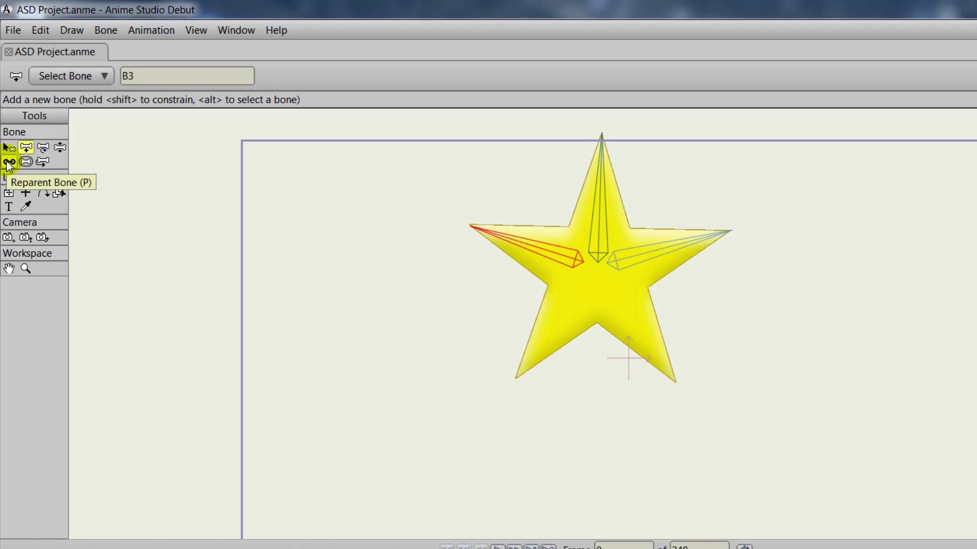
Detach the left arm bone from the right arm bone and reparent it to the top bone.
{"action": "left_click", "coordinate": [9, 161]}
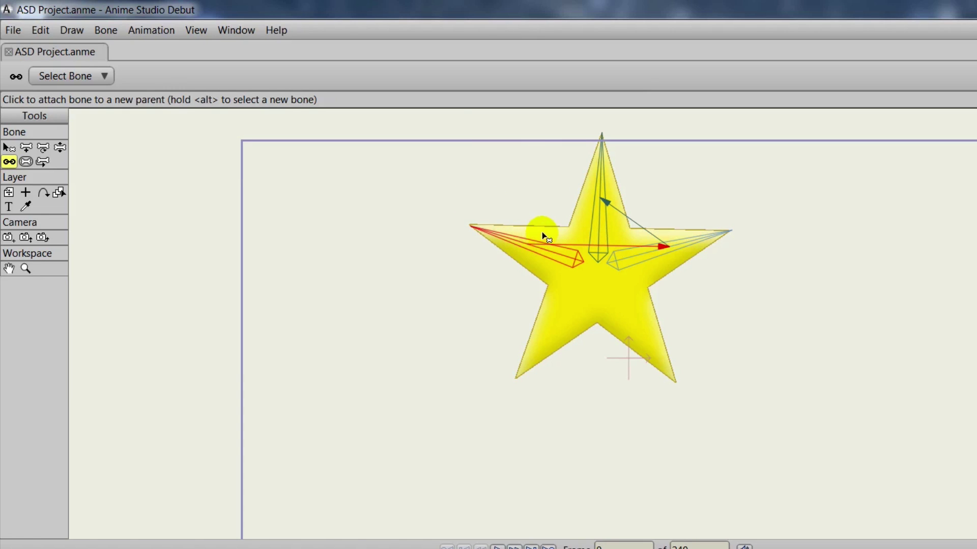
{"action": "left_click", "coordinate": [540, 197]}
{"action": "left_click", "coordinate": [540, 196]}
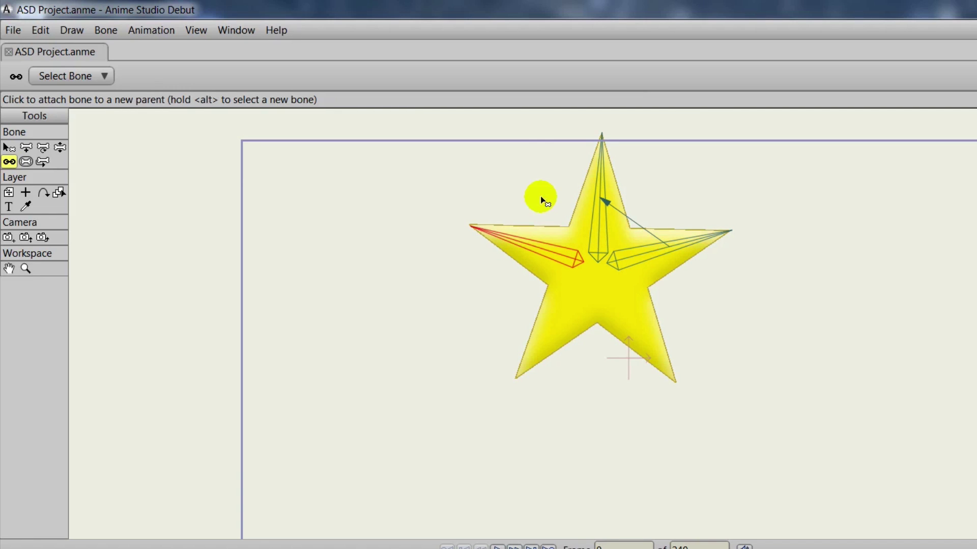
{"action": "left_click", "coordinate": [599, 227]}
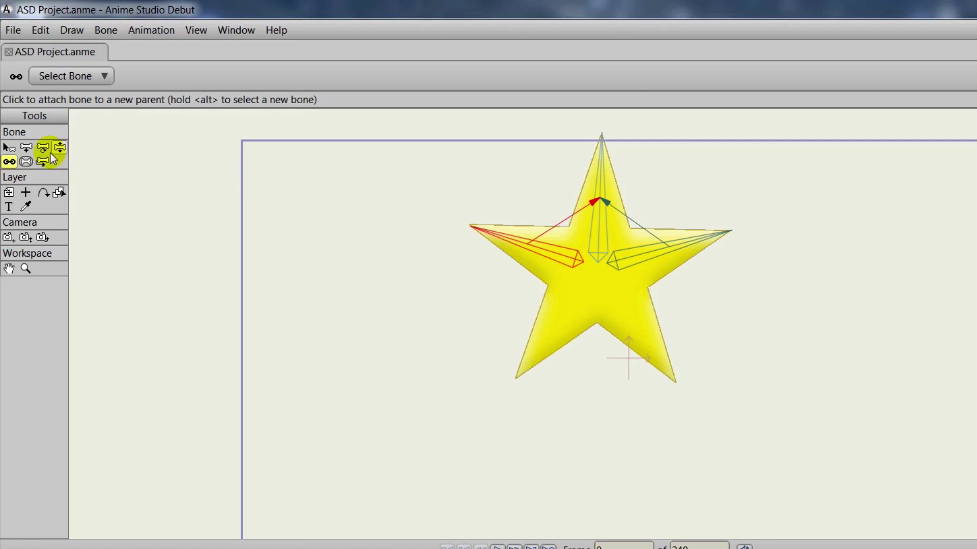
Select the bone in the star's top point.
{"action": "left_click", "coordinate": [26, 148]}
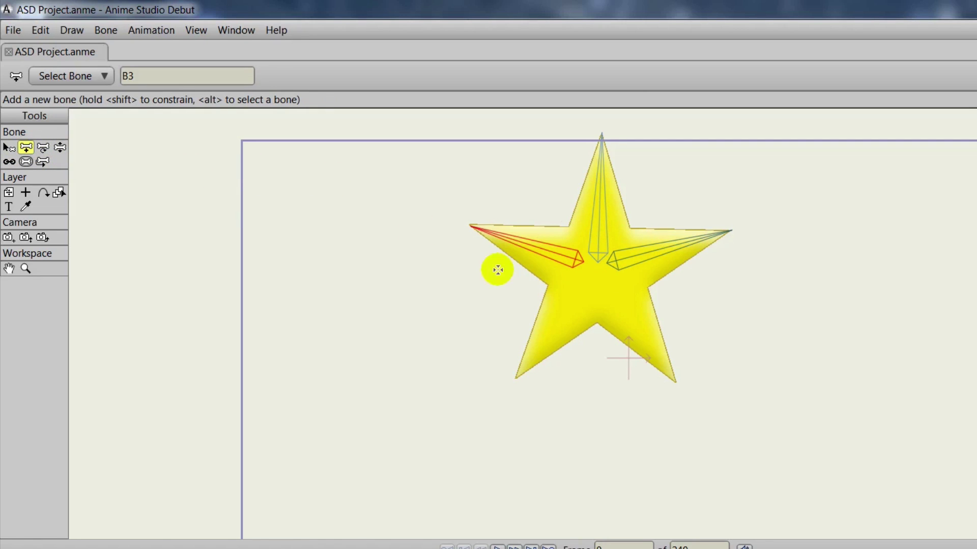
{"action": "left_click", "coordinate": [10, 148]}
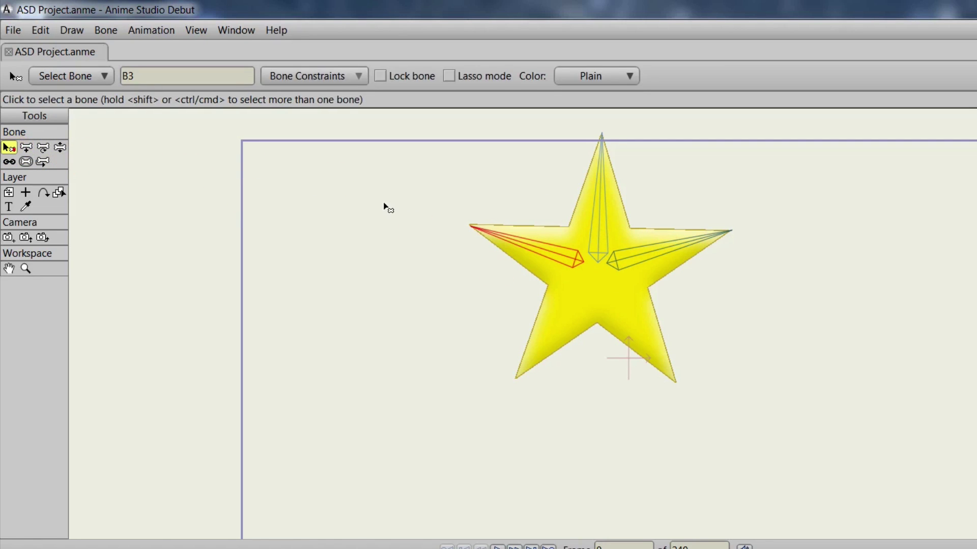
{"action": "left_click", "coordinate": [600, 230]}
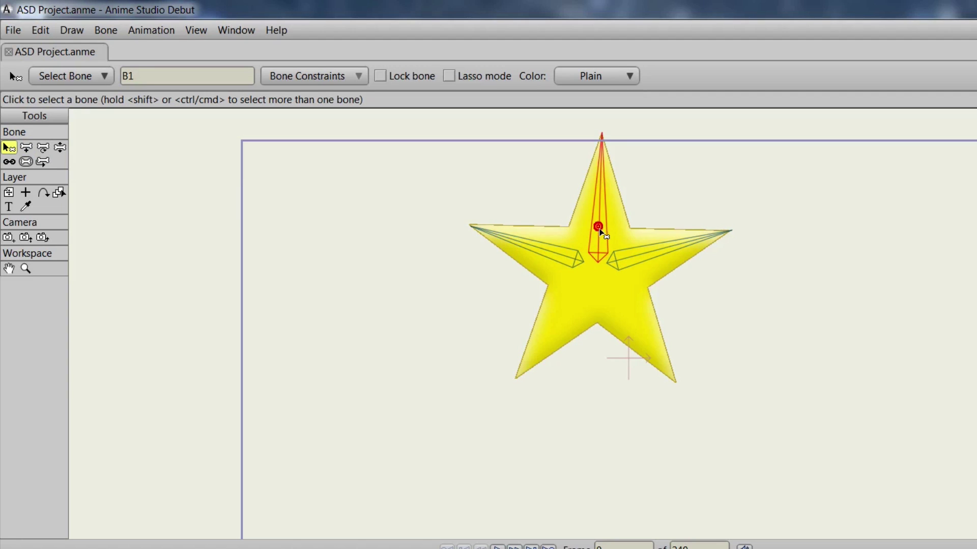
Add bones from the star's centre to its lower-right and lower-left tips, with the top bone selected as parent for each.
{"action": "left_click", "coordinate": [31, 148]}
{"action": "left_click_drag", "start_coordinate": [613, 286], "coordinate": [676, 381]}
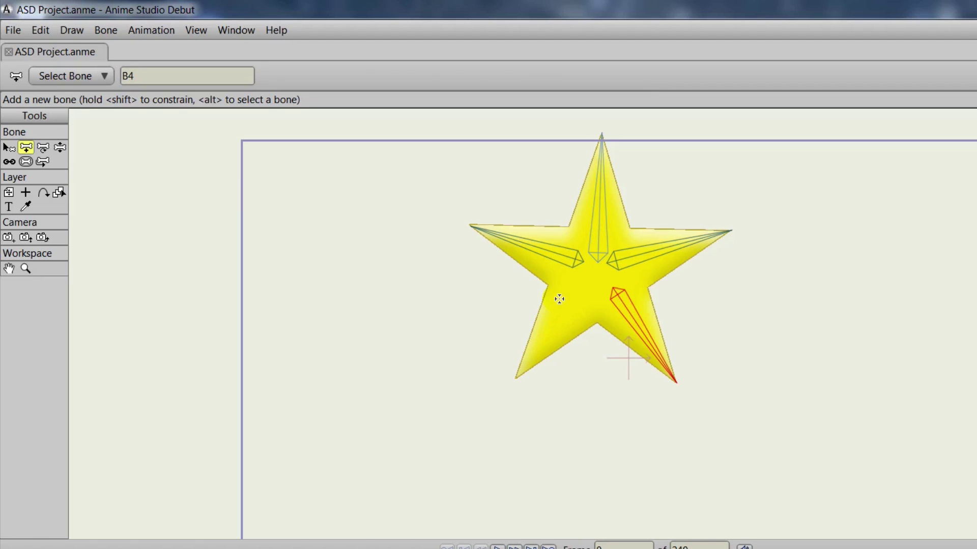
{"action": "key", "text": "b"}
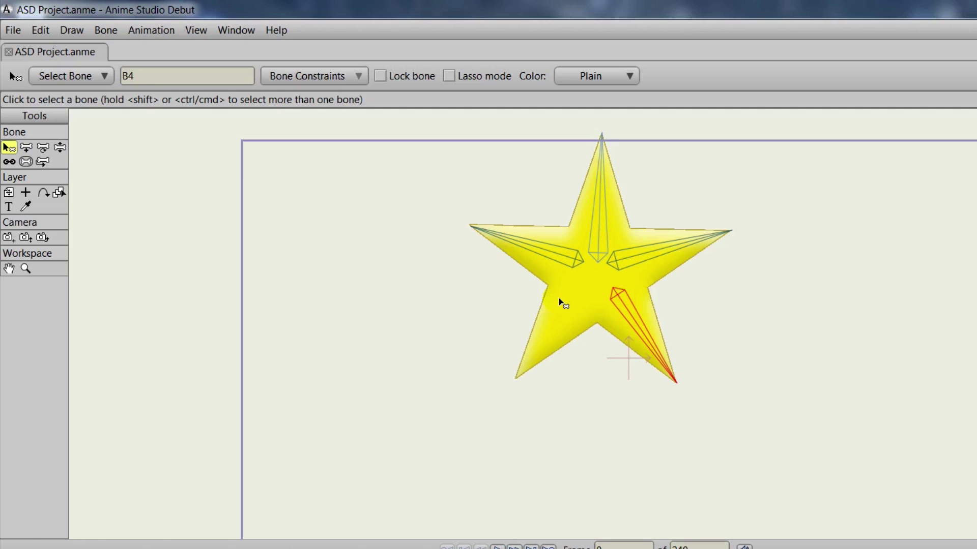
{"action": "key", "text": "Up"}
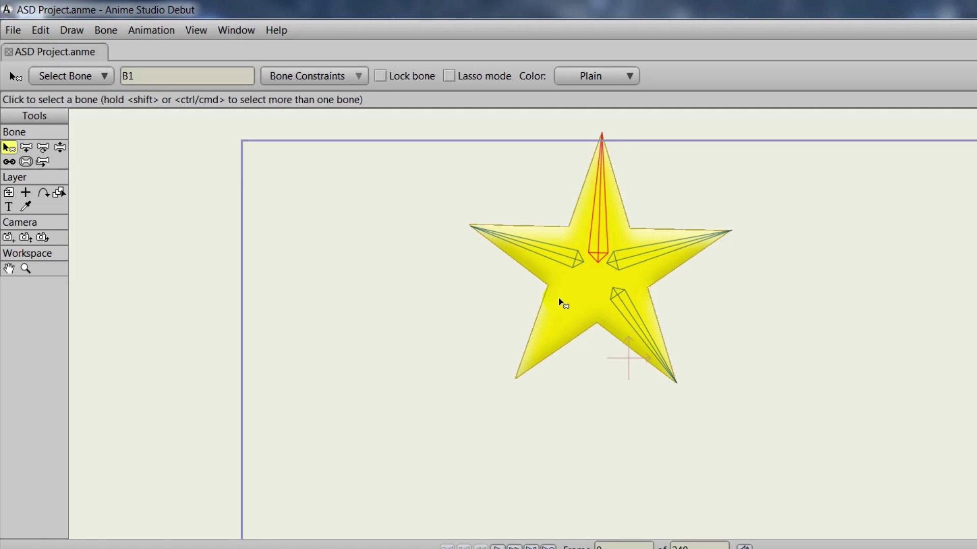
{"action": "left_click", "coordinate": [27, 148]}
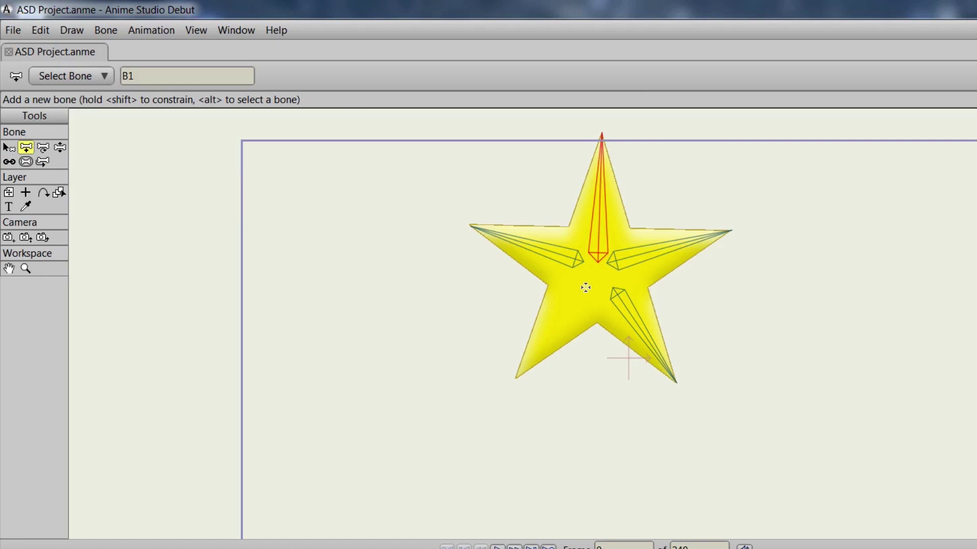
{"action": "mouse_move", "coordinate": [582, 289]}
{"action": "left_mouse_down"}
{"action": "mouse_move", "coordinate": [517, 364]}
{"action": "mouse_move", "coordinate": [516, 379]}
{"action": "left_mouse_up"}
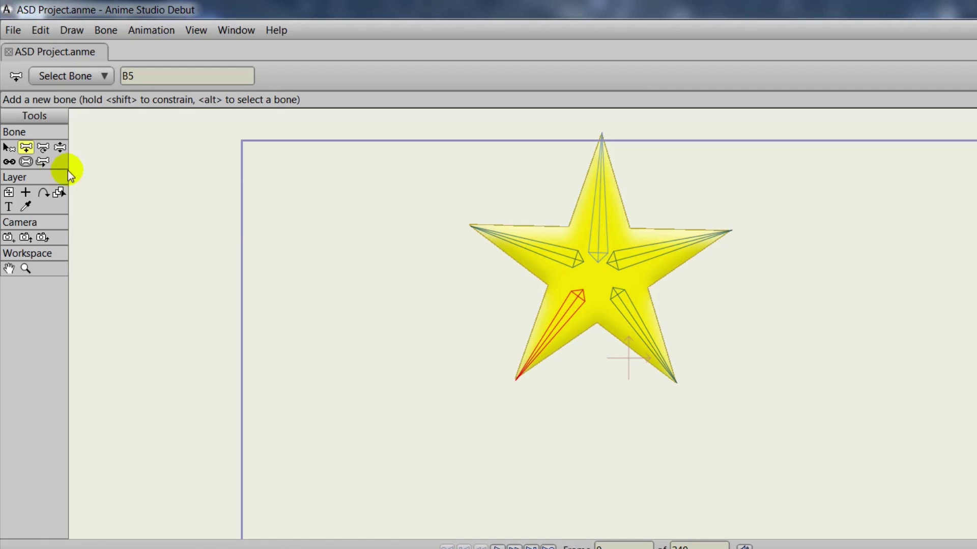
Check the bones' influence areas and test how the star's upper-left arm bends with Manipulate Bones.
{"action": "left_click", "coordinate": [26, 161]}
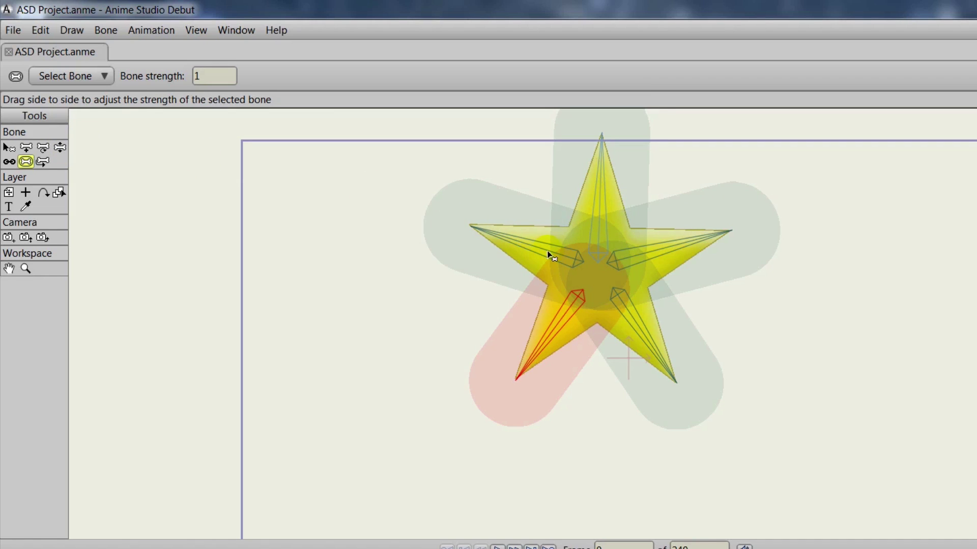
{"action": "left_click", "coordinate": [65, 149]}
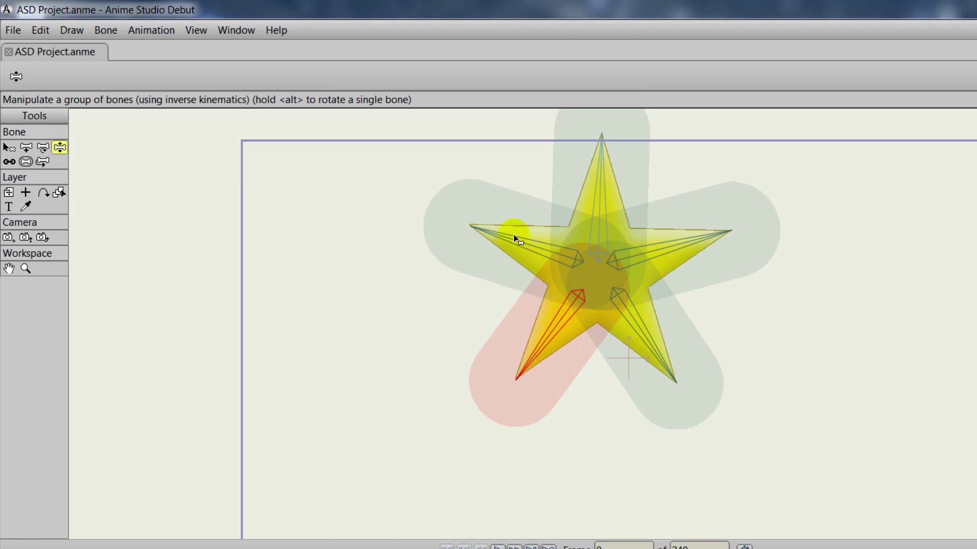
{"action": "mouse_move", "coordinate": [513, 239]}
{"action": "left_mouse_down"}
{"action": "mouse_move", "coordinate": [514, 273]}
{"action": "mouse_move", "coordinate": [509, 226]}
{"action": "mouse_move", "coordinate": [509, 281]}
{"action": "mouse_move", "coordinate": [510, 243]}
{"action": "mouse_move", "coordinate": [524, 305]}
{"action": "mouse_move", "coordinate": [519, 266]}
{"action": "mouse_move", "coordinate": [550, 211]}
{"action": "mouse_move", "coordinate": [511, 243]}
{"action": "mouse_move", "coordinate": [517, 231]}
{"action": "mouse_move", "coordinate": [498, 269]}
{"action": "mouse_move", "coordinate": [515, 227]}
{"action": "mouse_move", "coordinate": [549, 209]}
{"action": "mouse_move", "coordinate": [518, 236]}
{"action": "left_mouse_up"}
{"action": "left_click", "coordinate": [149, 179]}
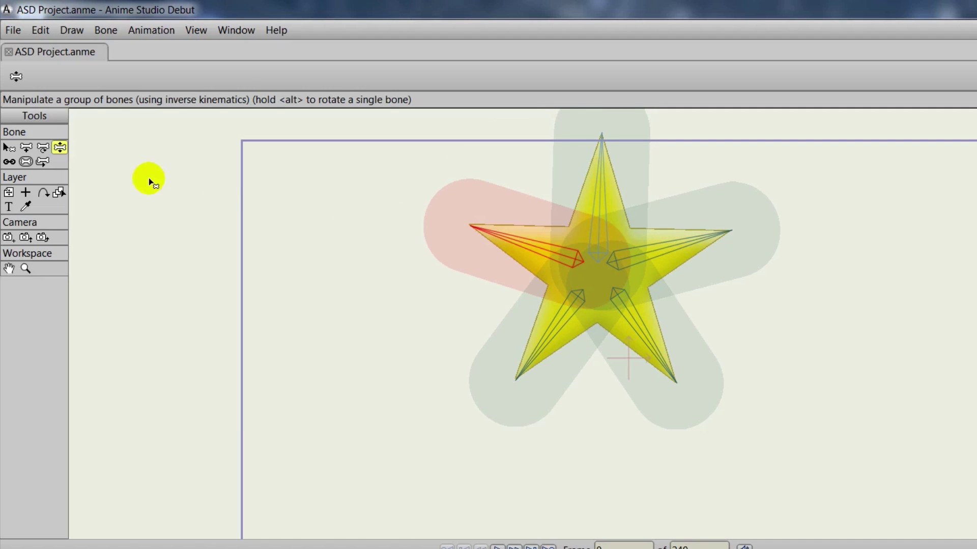
Reduce all five bones' strength to fit the arms, using about 0.36 for upper-left, 0.42 for upper-right and 0.47 for lower-left.
{"action": "left_click", "coordinate": [9, 148]}
{"action": "left_click", "coordinate": [25, 161]}
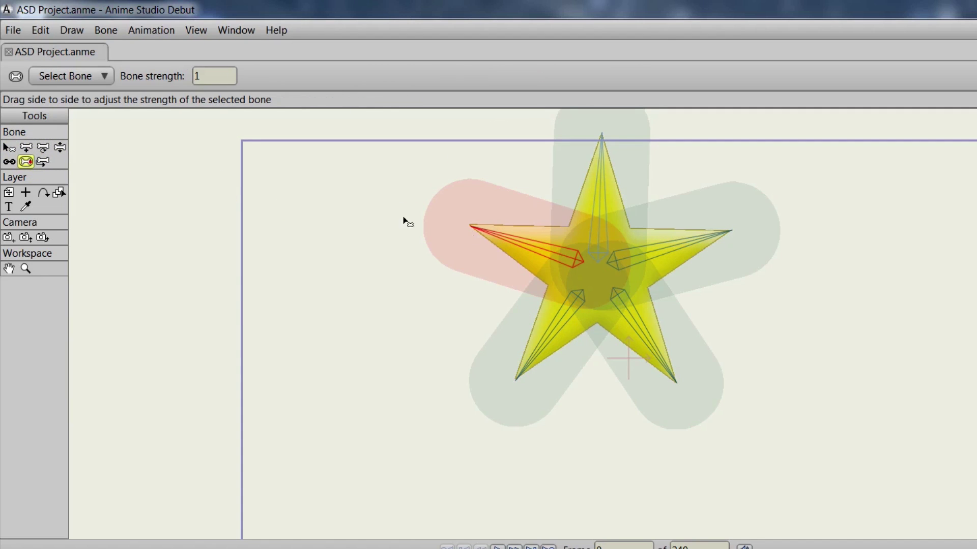
{"action": "left_click_drag", "start_coordinate": [548, 248], "coordinate": [501, 252]}
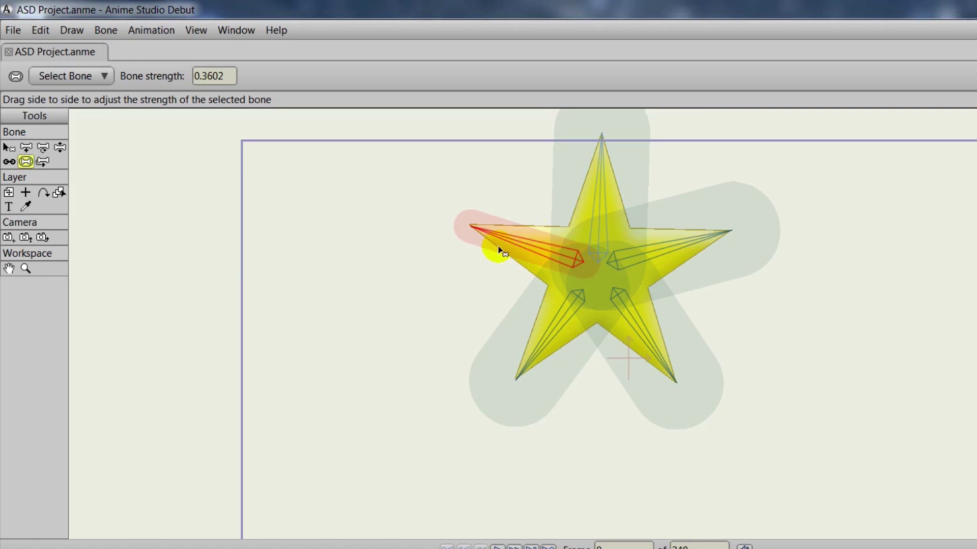
{"action": "left_click_drag", "start_coordinate": [610, 203], "coordinate": [551, 220]}
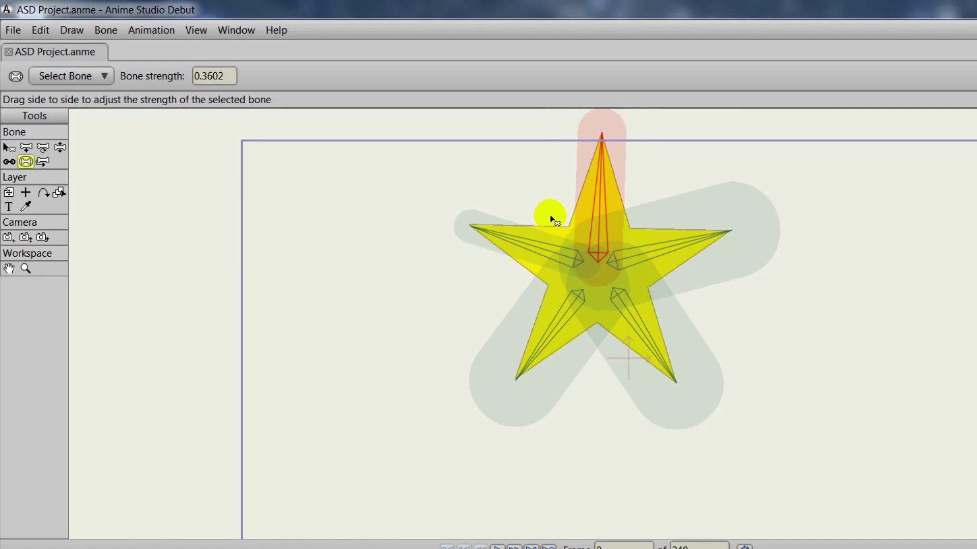
{"action": "left_click_drag", "start_coordinate": [679, 246], "coordinate": [624, 236]}
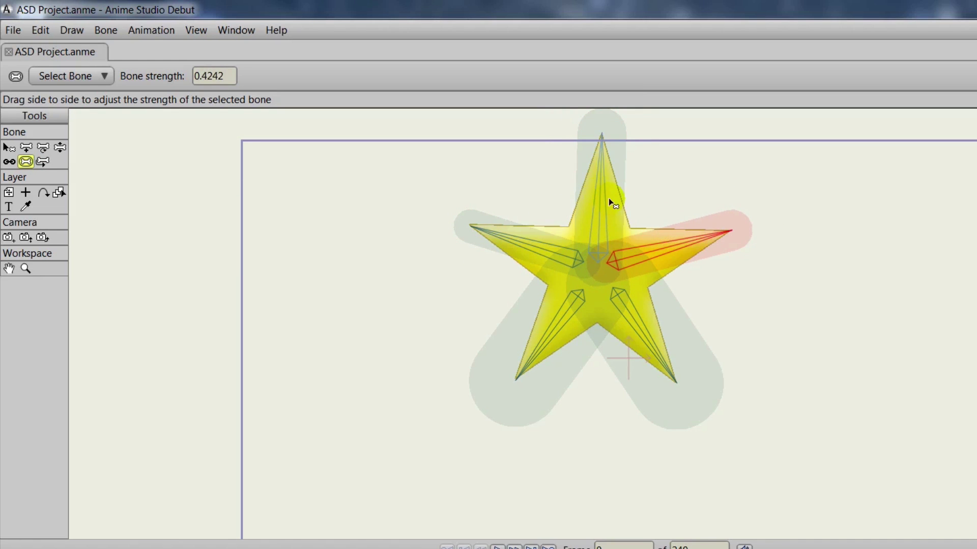
{"action": "left_click_drag", "start_coordinate": [608, 197], "coordinate": [597, 192]}
{"action": "left_click_drag", "start_coordinate": [637, 312], "coordinate": [464, 294]}
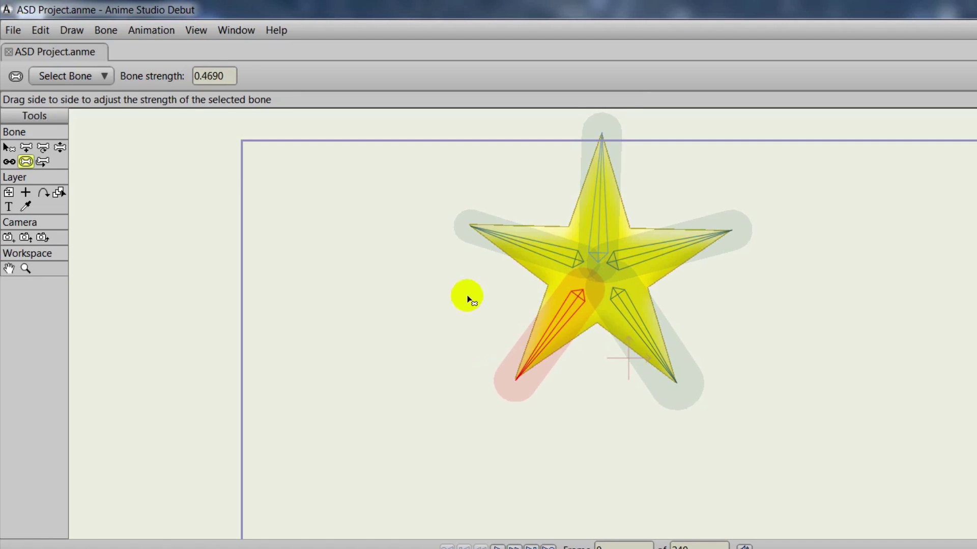
Test the star's deformation by bending its arms in different directions with Manipulate Bones, and return to bone selection.
{"action": "left_click", "coordinate": [60, 148]}
{"action": "left_click_drag", "start_coordinate": [515, 243], "coordinate": [534, 232]}
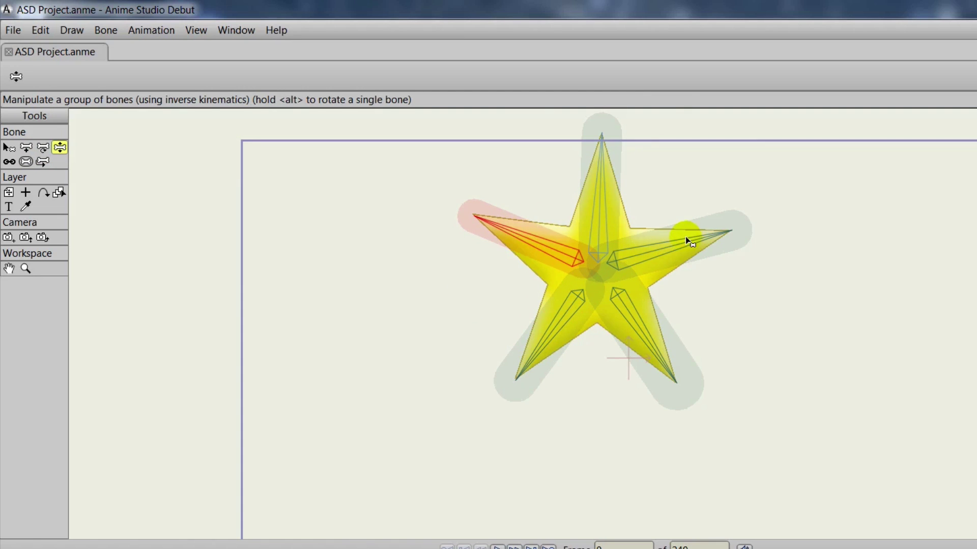
{"action": "mouse_move", "coordinate": [685, 239]}
{"action": "left_mouse_down"}
{"action": "mouse_move", "coordinate": [687, 270]}
{"action": "mouse_move", "coordinate": [679, 225]}
{"action": "mouse_move", "coordinate": [682, 242]}
{"action": "left_mouse_up"}
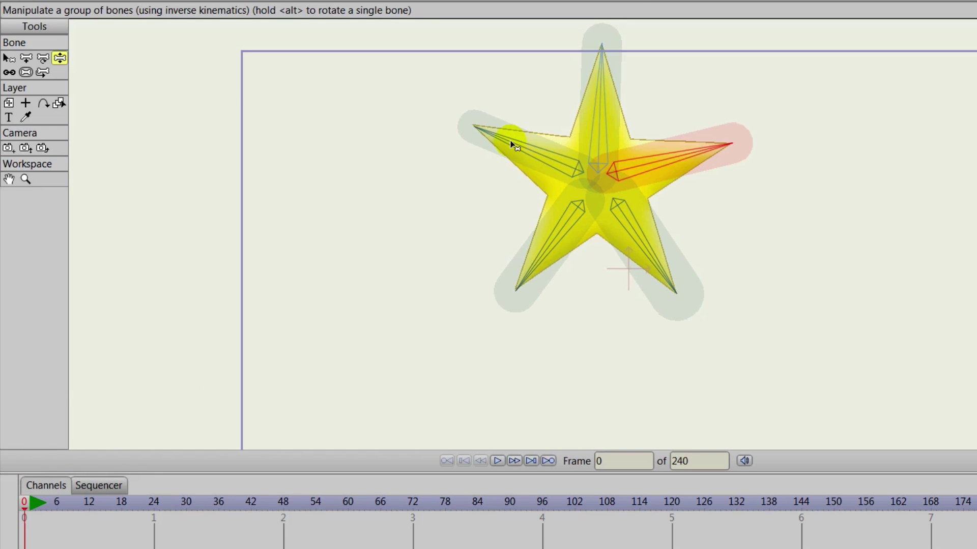
{"action": "left_click_drag", "start_coordinate": [513, 145], "coordinate": [509, 214]}
{"action": "left_click_drag", "start_coordinate": [602, 78], "coordinate": [564, 82]}
{"action": "left_click_drag", "start_coordinate": [661, 132], "coordinate": [670, 182]}
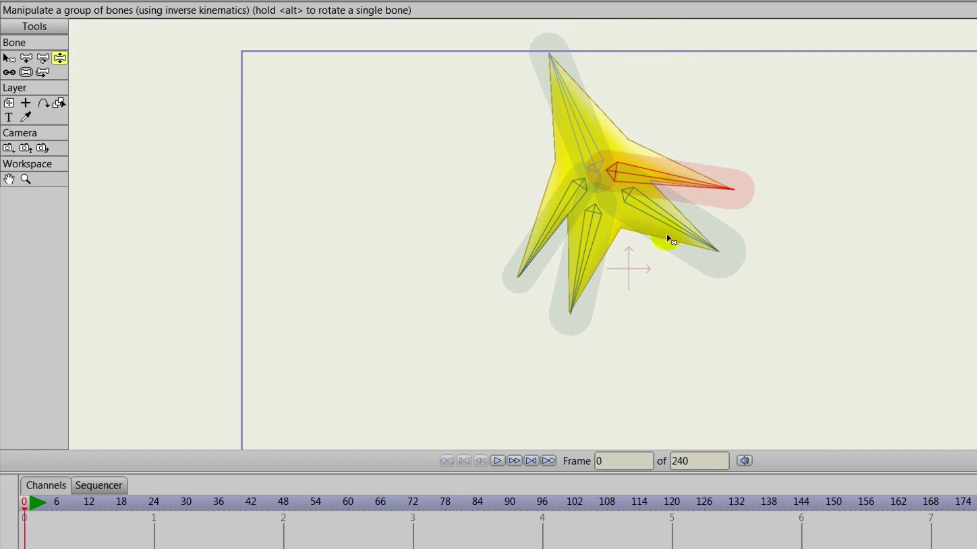
{"action": "mouse_move", "coordinate": [667, 238]}
{"action": "left_mouse_down"}
{"action": "mouse_move", "coordinate": [679, 231]}
{"action": "mouse_move", "coordinate": [652, 246]}
{"action": "left_mouse_up"}
{"action": "mouse_move", "coordinate": [584, 267]}
{"action": "left_mouse_down"}
{"action": "mouse_move", "coordinate": [622, 289]}
{"action": "mouse_move", "coordinate": [575, 314]}
{"action": "left_mouse_up"}
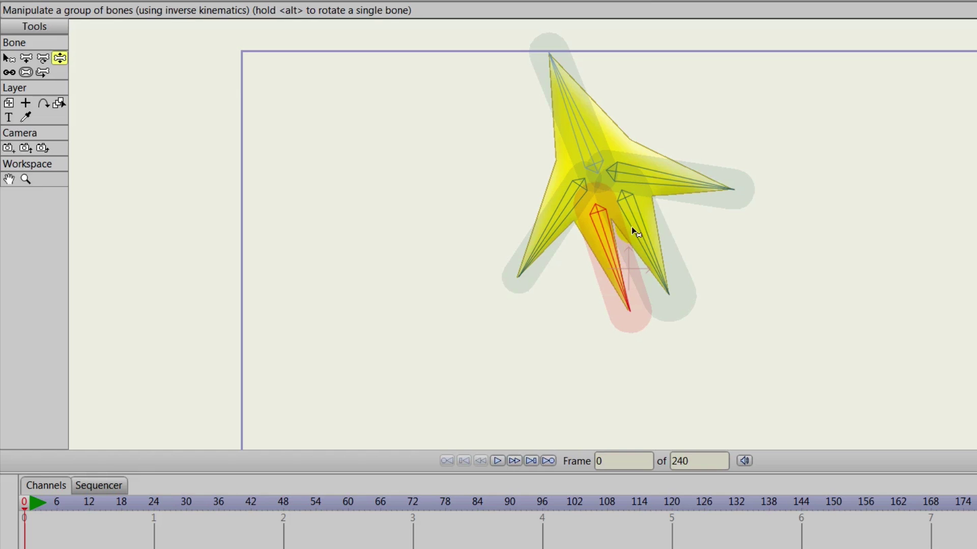
{"action": "left_click", "coordinate": [9, 59]}
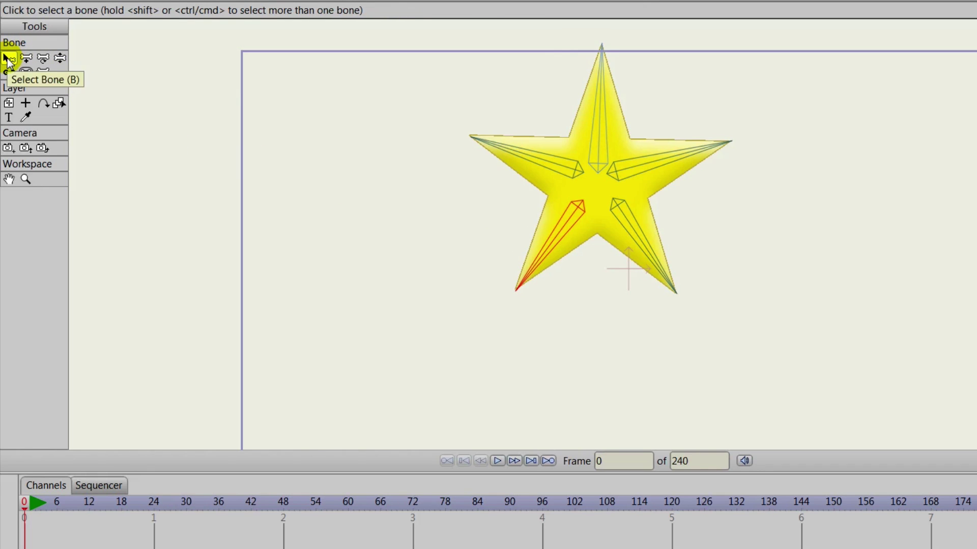
Test-pose the arm bones again at frame 0, check the star at frame 1 and return to frame 0.
{"action": "left_click", "coordinate": [60, 58]}
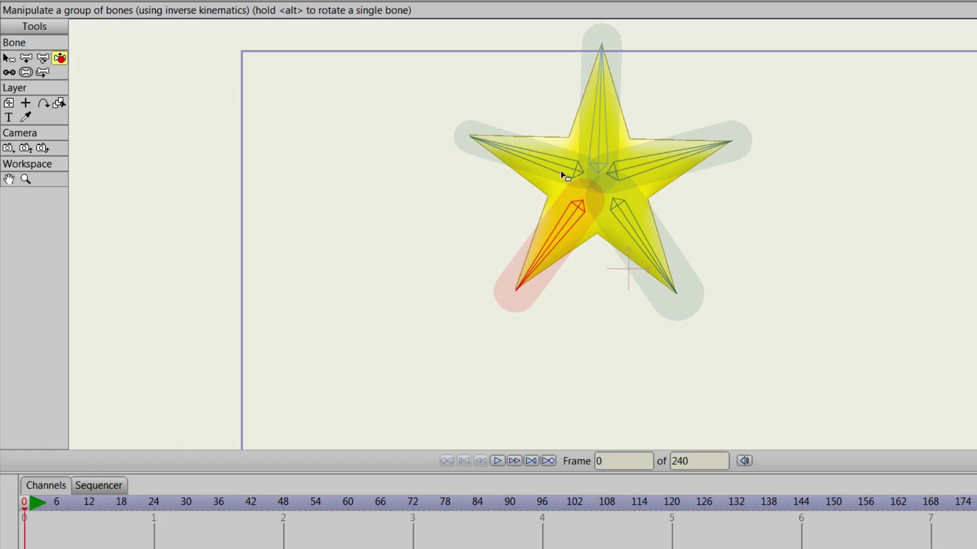
{"action": "mouse_move", "coordinate": [523, 146]}
{"action": "left_mouse_down"}
{"action": "mouse_move", "coordinate": [521, 200]}
{"action": "mouse_move", "coordinate": [563, 257]}
{"action": "mouse_move", "coordinate": [643, 236]}
{"action": "mouse_move", "coordinate": [681, 183]}
{"action": "mouse_move", "coordinate": [666, 130]}
{"action": "left_mouse_up"}
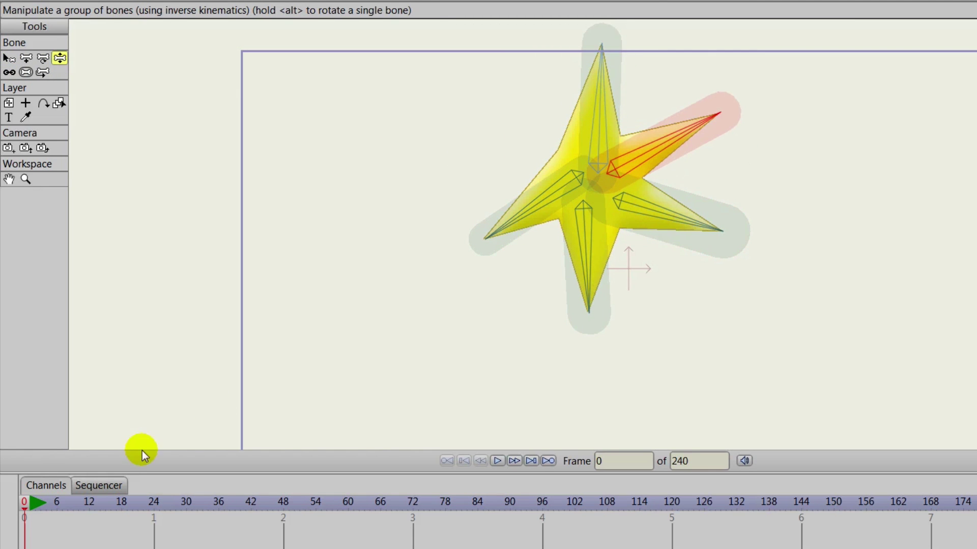
{"action": "left_click", "coordinate": [40, 519]}
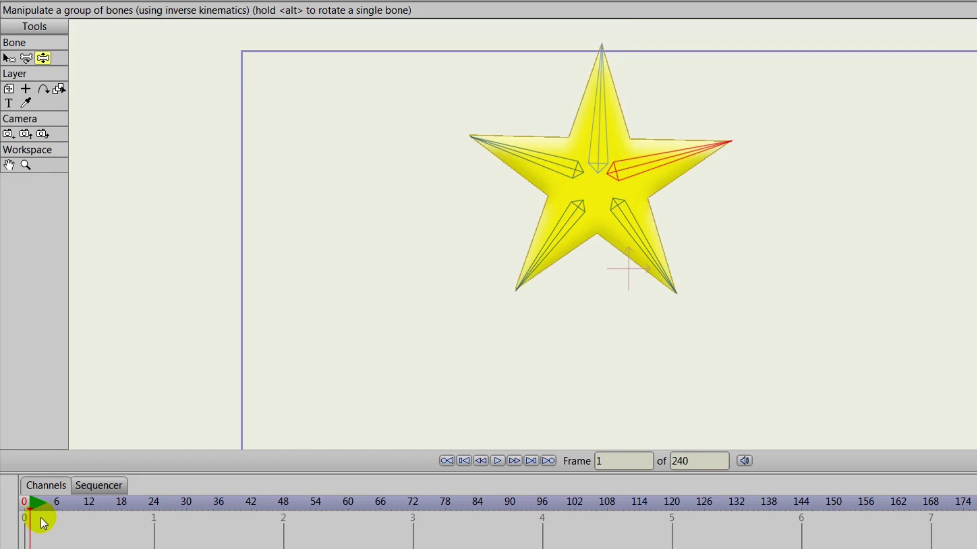
{"action": "key", "text": "ctrl+Left"}
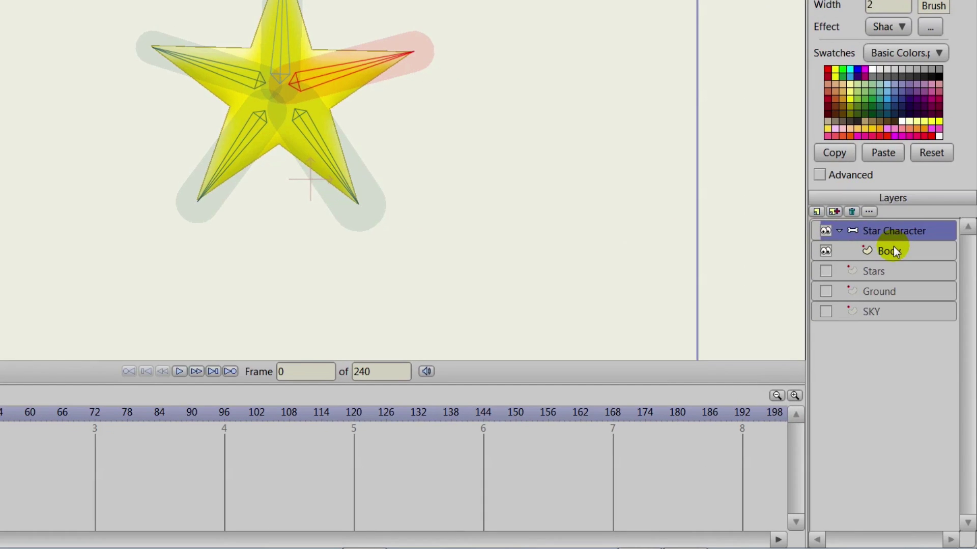
Add a switch layer named Eyes above the Body layer inside Star Character.
{"action": "left_click", "coordinate": [894, 249]}
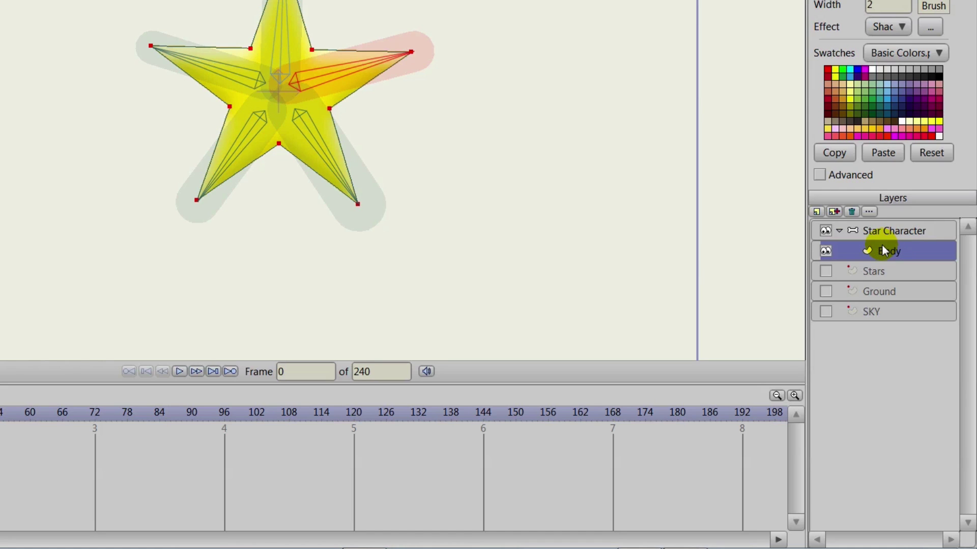
{"action": "left_click", "coordinate": [816, 213]}
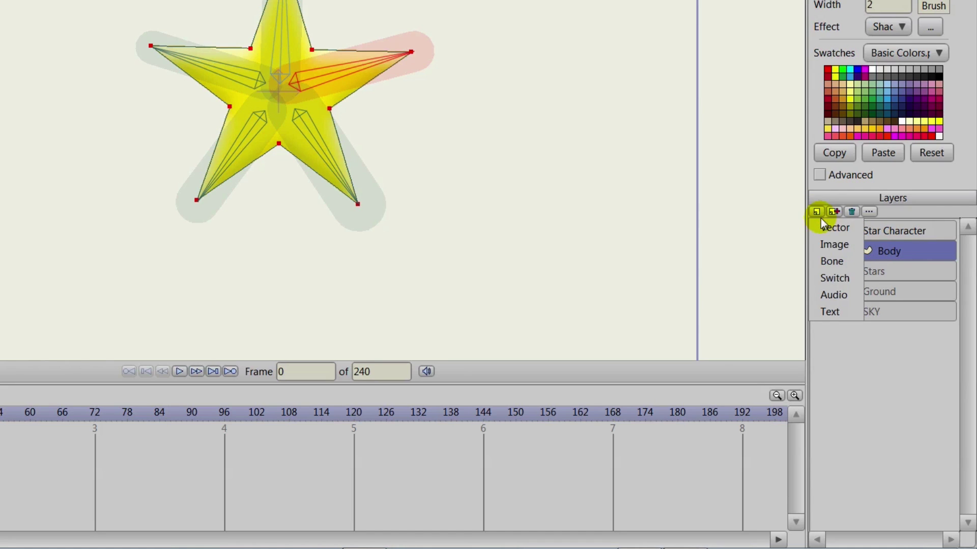
{"action": "left_click", "coordinate": [832, 277]}
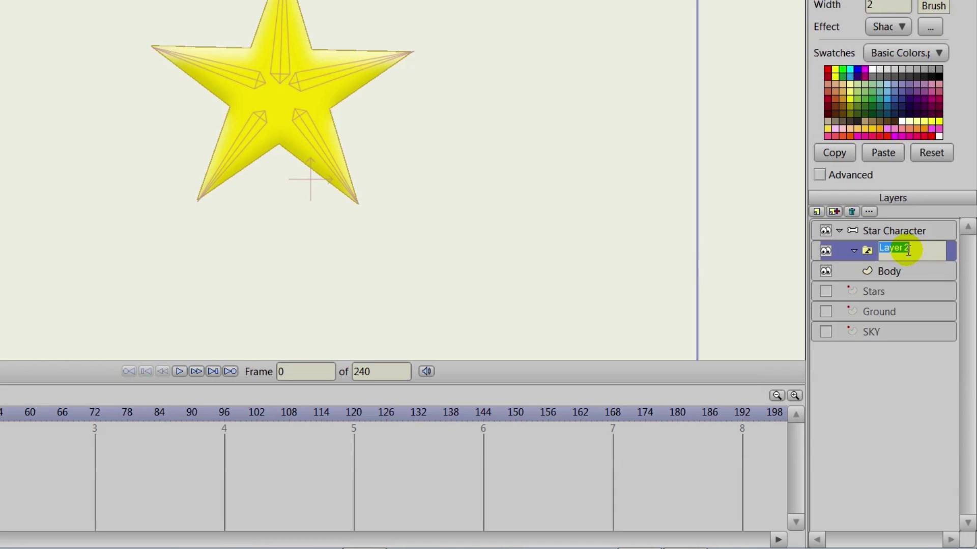
{"action": "type", "text": "Eyes"}
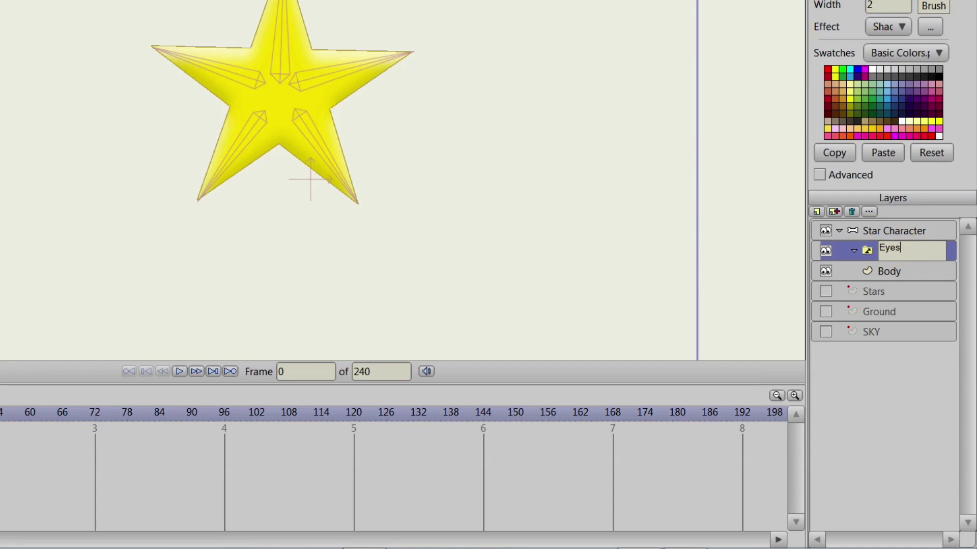
{"action": "key", "text": "Return"}
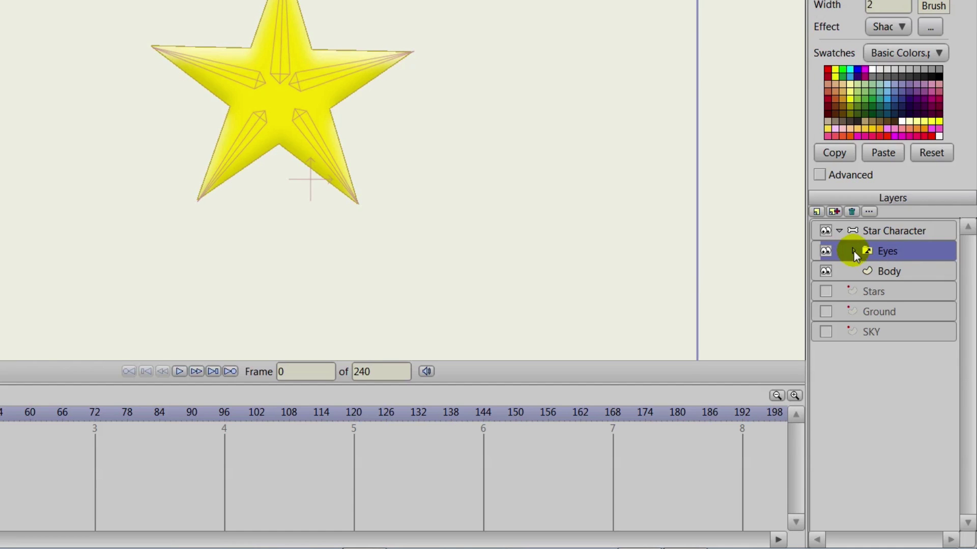
Add a vector layer named Closed directly above the Body layer.
{"action": "left_click", "coordinate": [888, 272]}
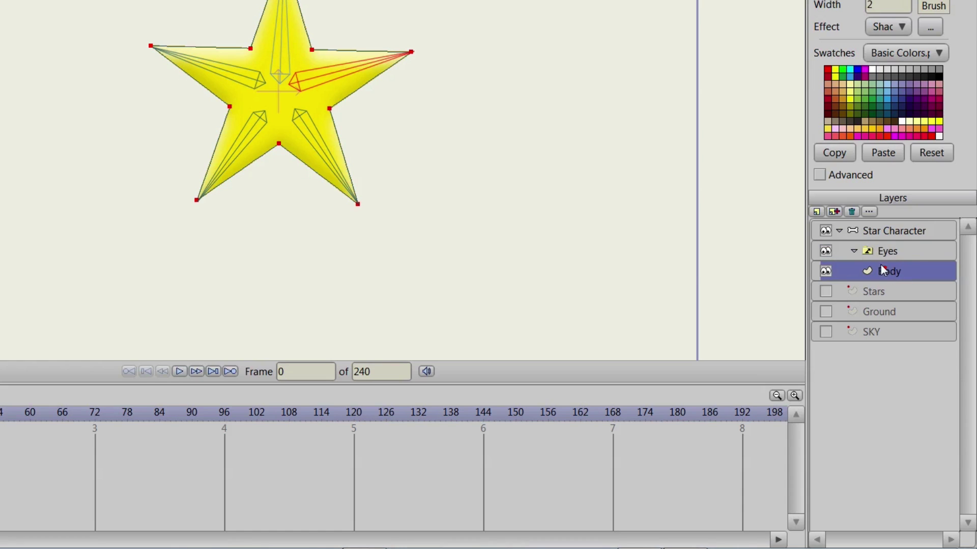
{"action": "left_click", "coordinate": [816, 212]}
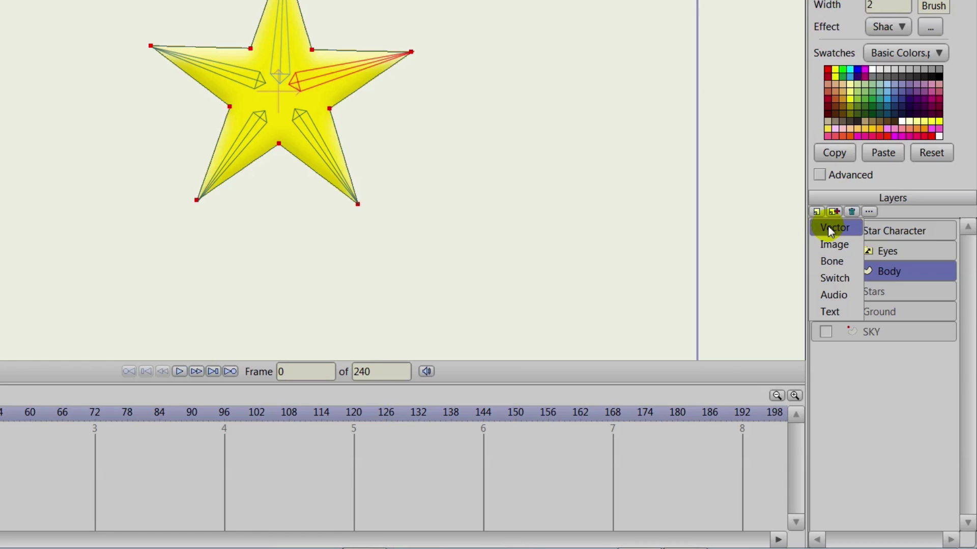
{"action": "left_click", "coordinate": [828, 227]}
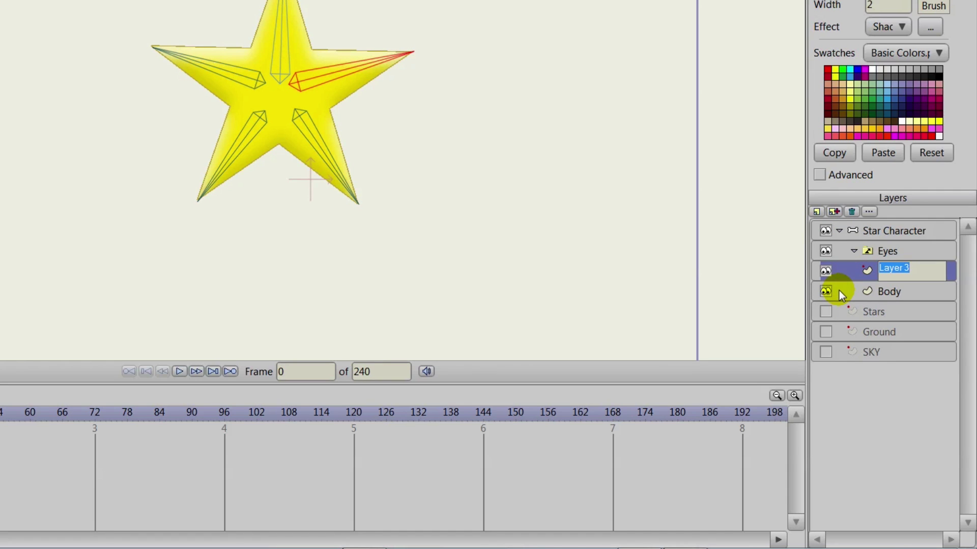
{"action": "type", "text": "Closed"}
{"action": "key", "text": "Return"}
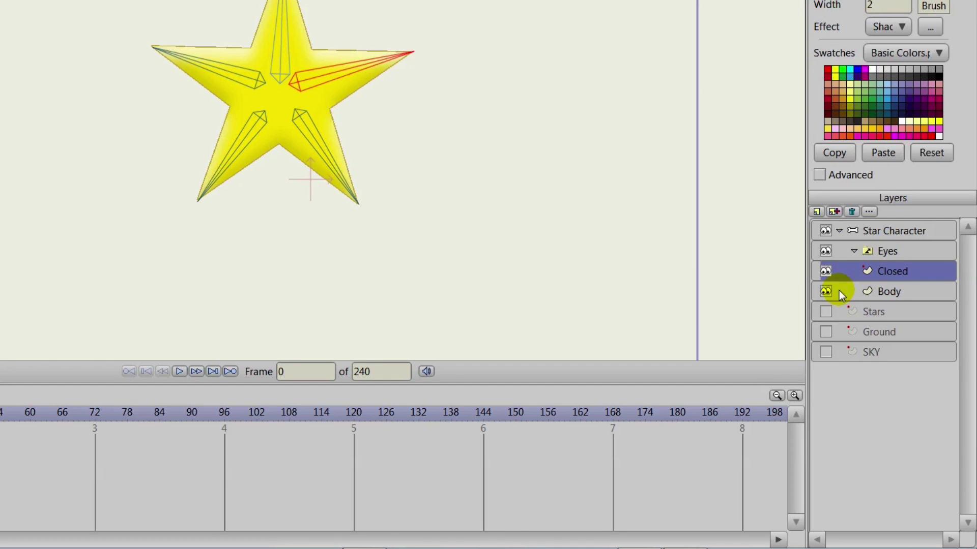
Add a vector layer named Half Open directly above the Closed layer.
{"action": "left_click", "coordinate": [817, 212]}
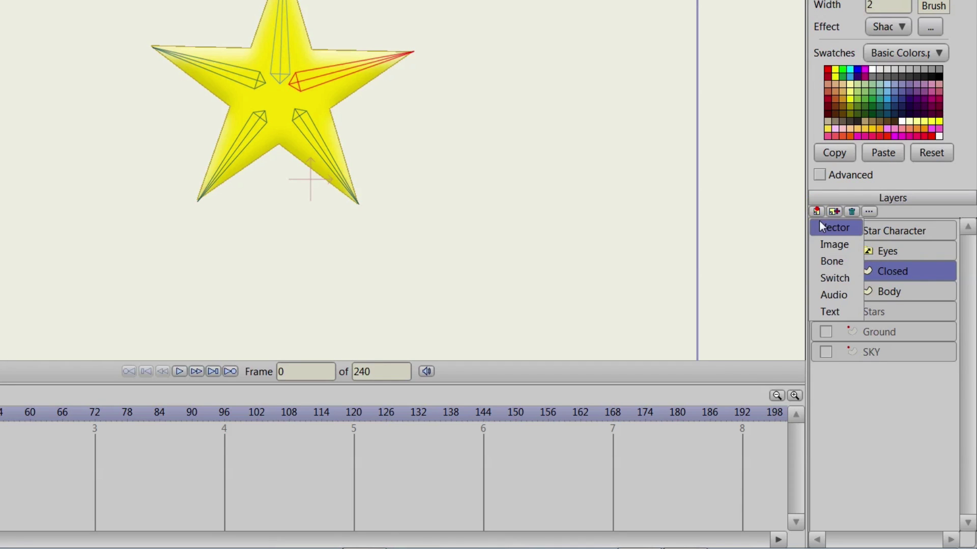
{"action": "left_click", "coordinate": [828, 229]}
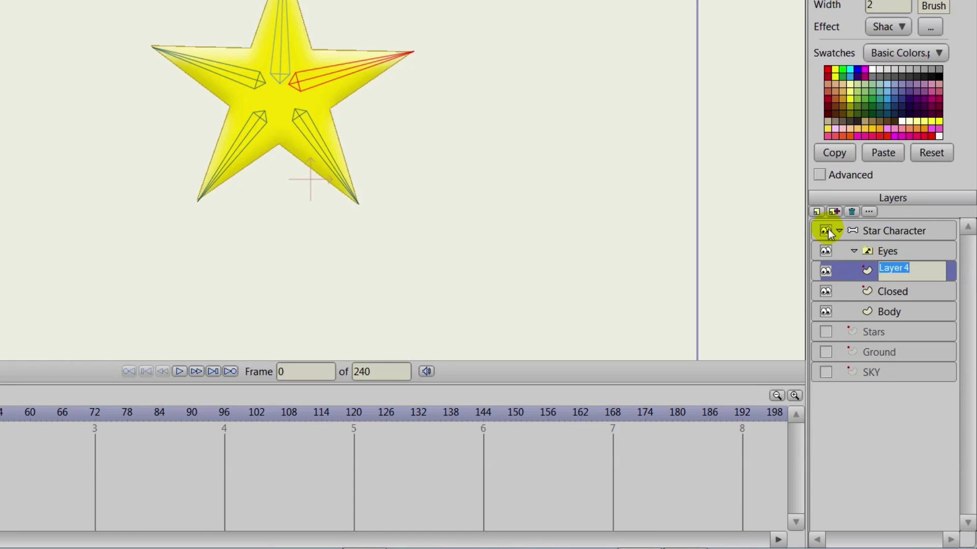
{"action": "type", "text": "Half Open"}
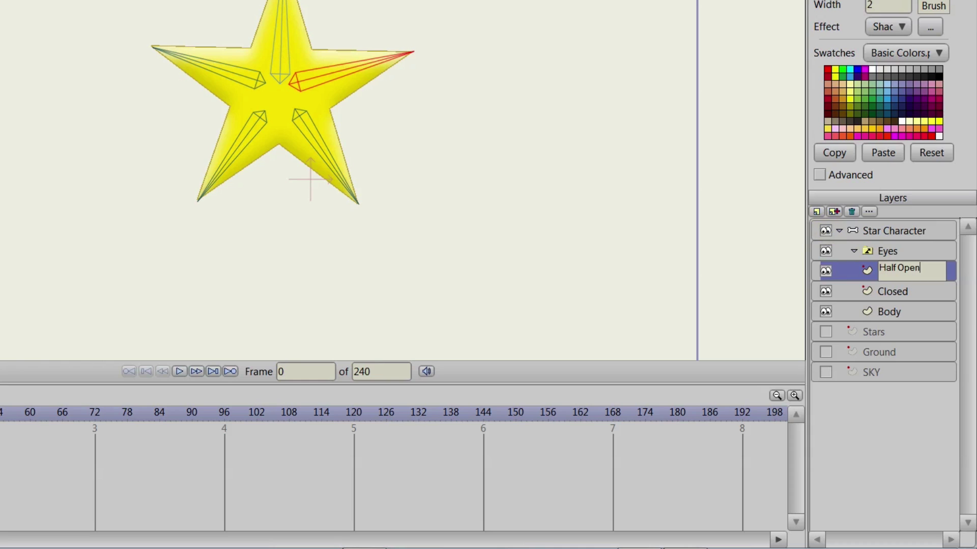
{"action": "key", "text": "Return"}
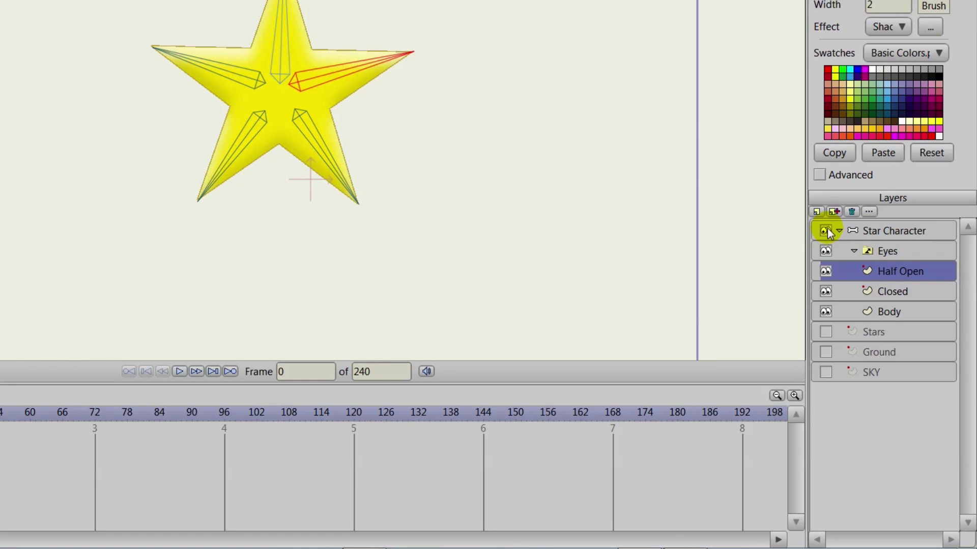
Add a vector layer named Open directly above the Half Open layer.
{"action": "left_click", "coordinate": [817, 212]}
{"action": "left_click", "coordinate": [826, 225]}
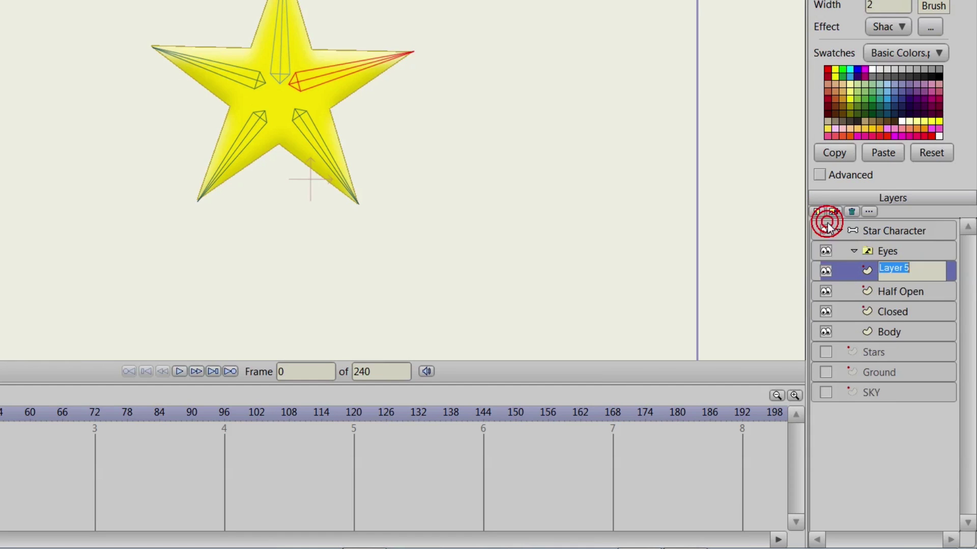
{"action": "type", "text": "Open"}
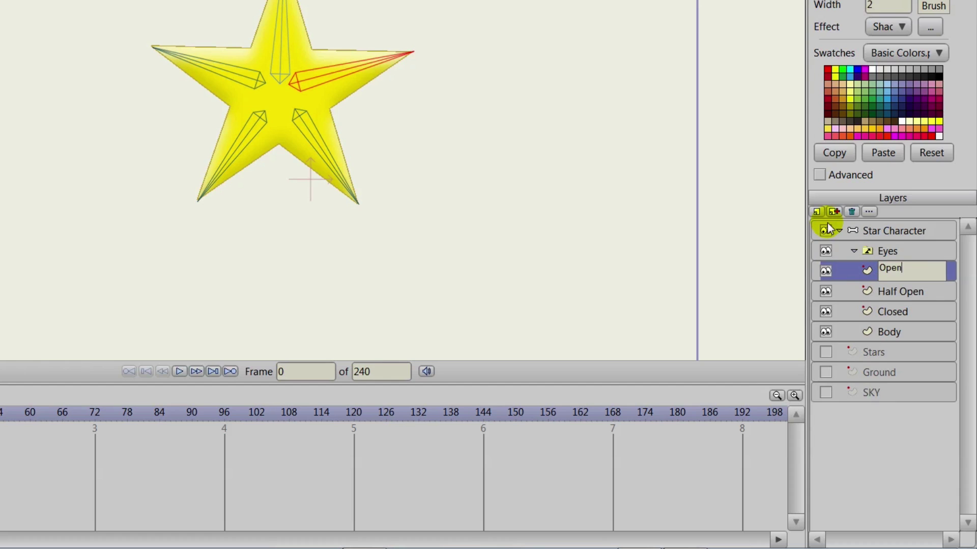
{"action": "key", "text": "Return"}
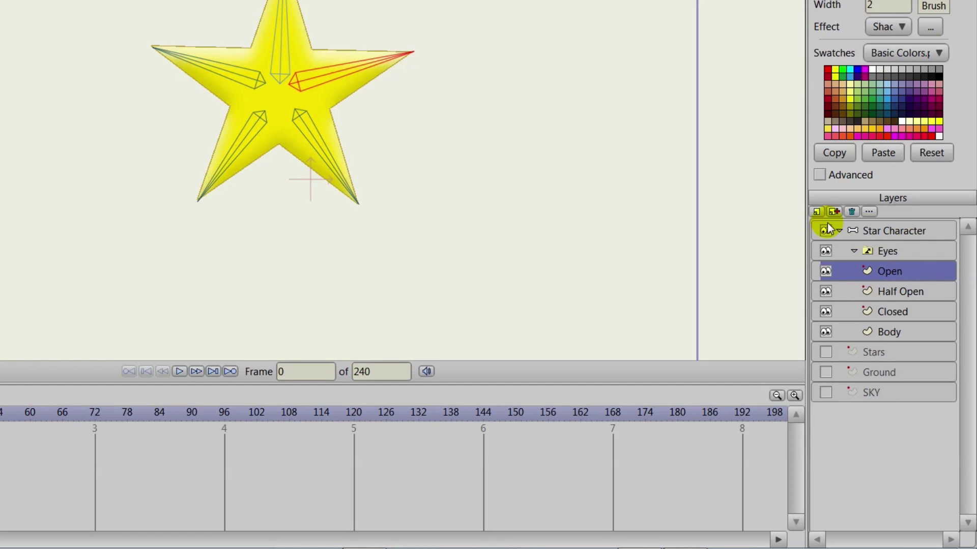
Add a vector layer named Blank directly above the Open layer.
{"action": "left_click", "coordinate": [814, 211]}
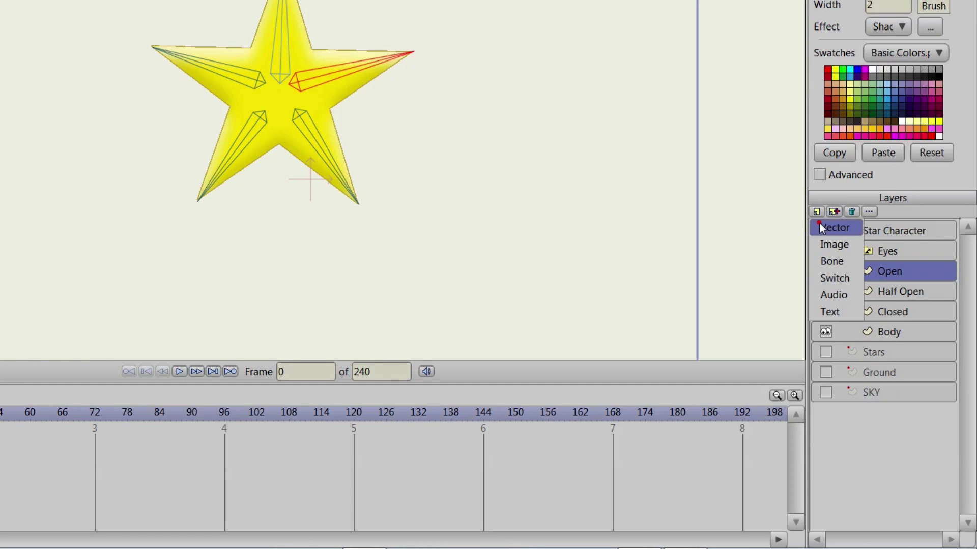
{"action": "left_click", "coordinate": [823, 228]}
{"action": "key", "text": "BackSpace"}
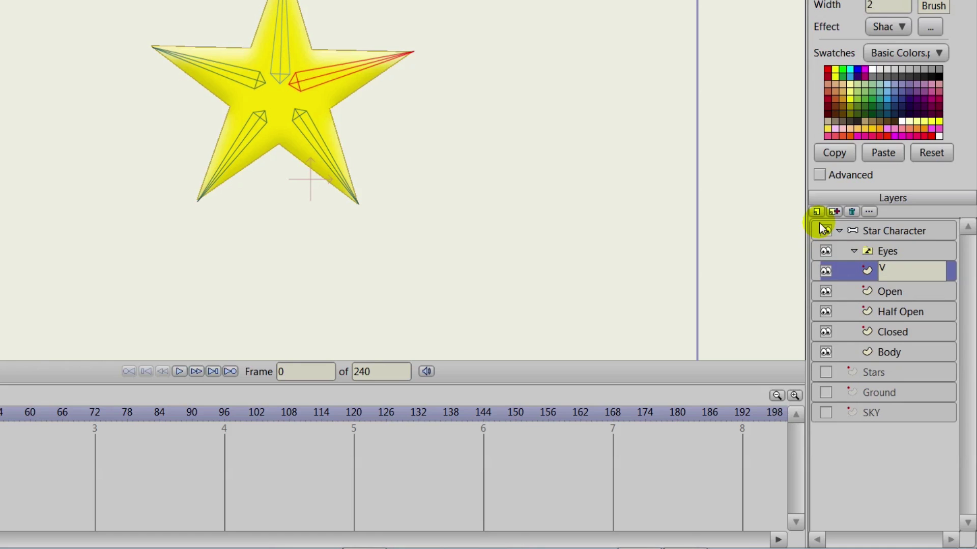
{"action": "type", "text": "Blank"}
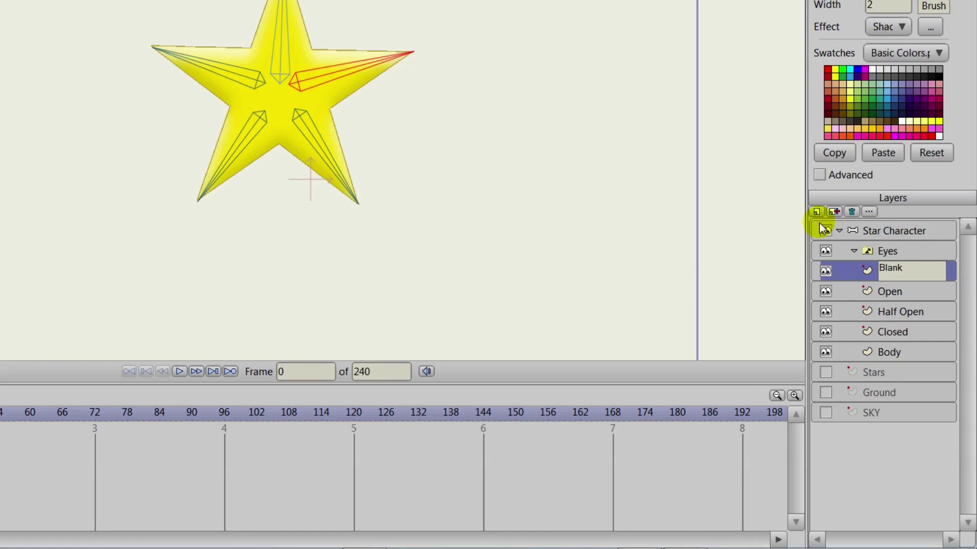
{"action": "key", "text": "Return"}
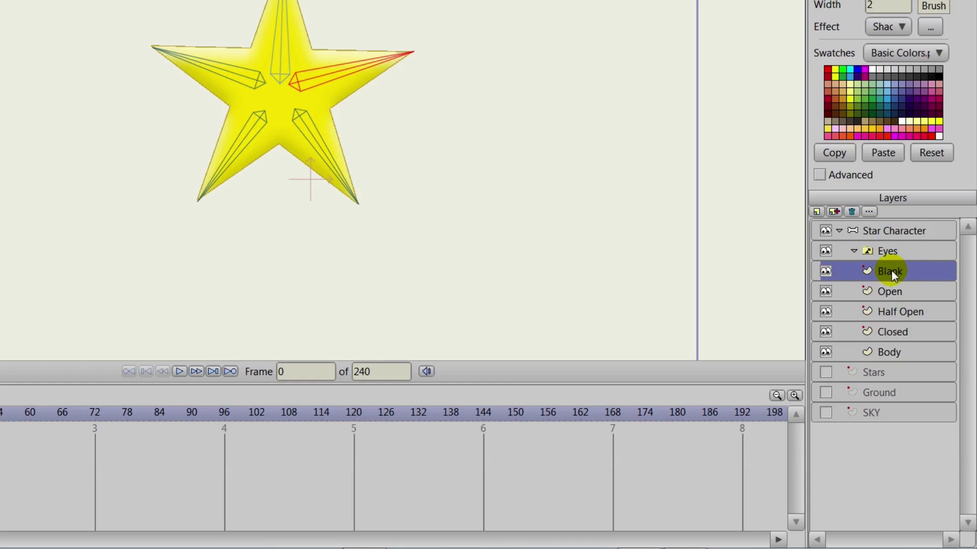
Nest the Blank, Open, Half Open and Closed layers together inside the Eyes switch layer.
{"action": "left_click", "coordinate": [895, 331], "text": "shift"}
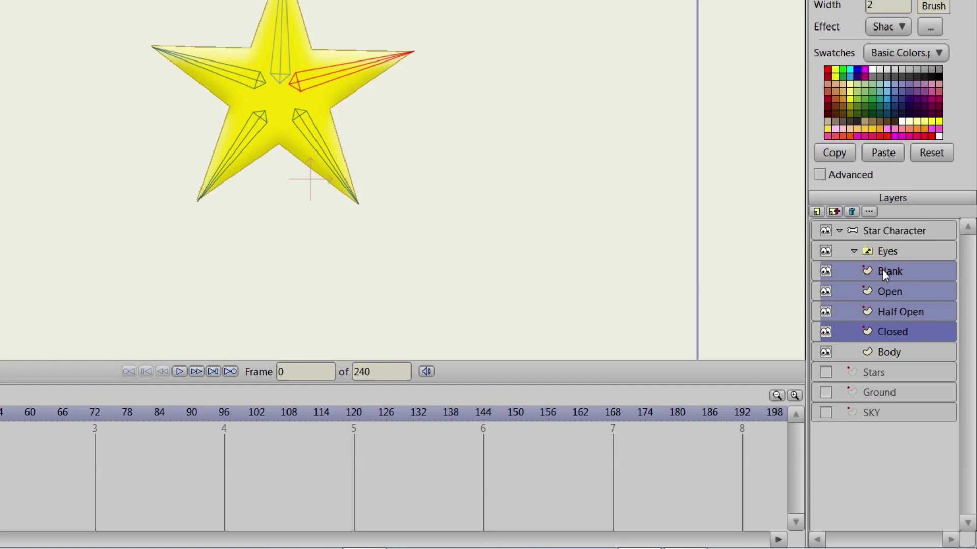
{"action": "left_click_drag", "start_coordinate": [883, 270], "coordinate": [882, 258]}
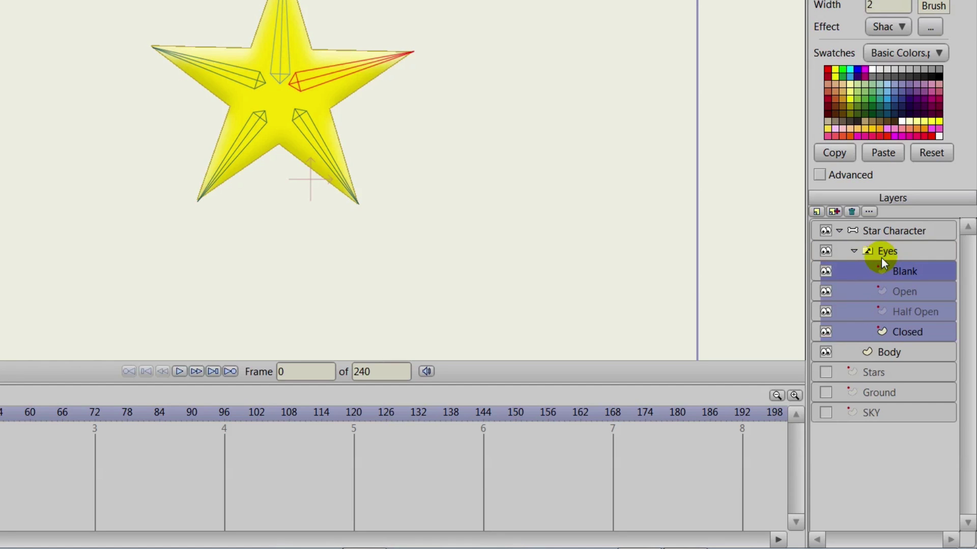
{"action": "left_click", "coordinate": [852, 251]}
{"action": "left_click", "coordinate": [851, 251]}
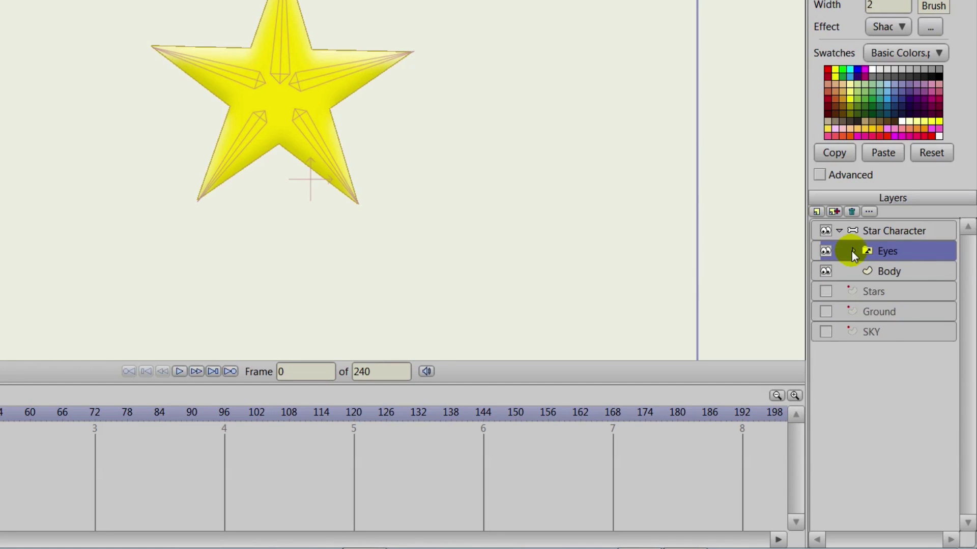
{"action": "left_click", "coordinate": [852, 251]}
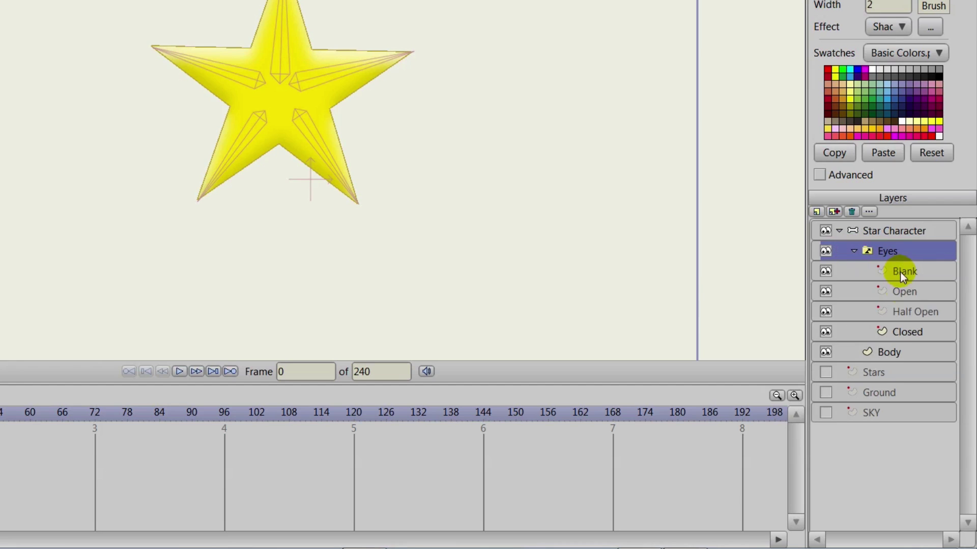
On the Closed layer, draw a short horizontal line for the star's left-hand eye and apply the current stroke to it.
{"action": "left_click", "coordinate": [902, 332]}
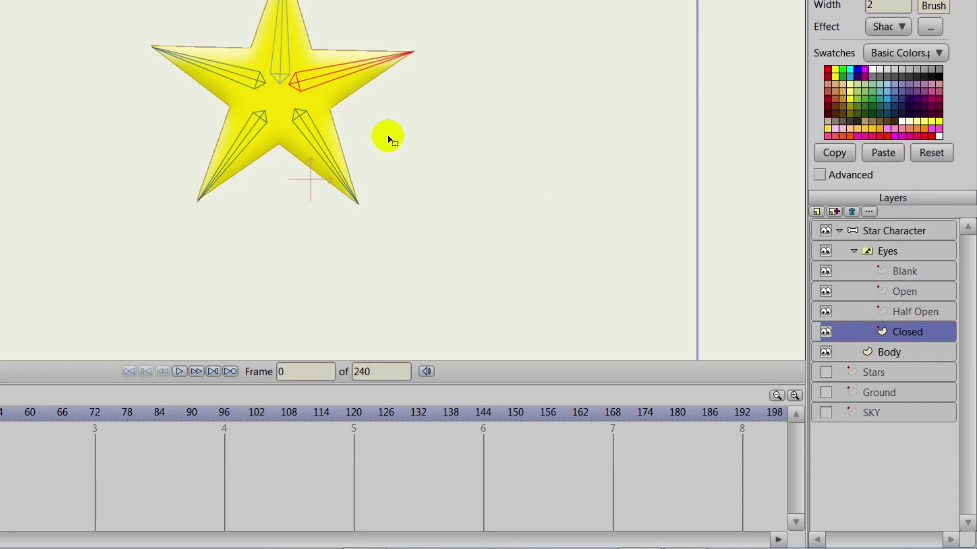
{"action": "left_click_drag", "start_coordinate": [388, 138], "coordinate": [417, 209]}
{"action": "scroll", "coordinate": [418, 209], "scroll_direction": "up", "scroll_amount": 8}
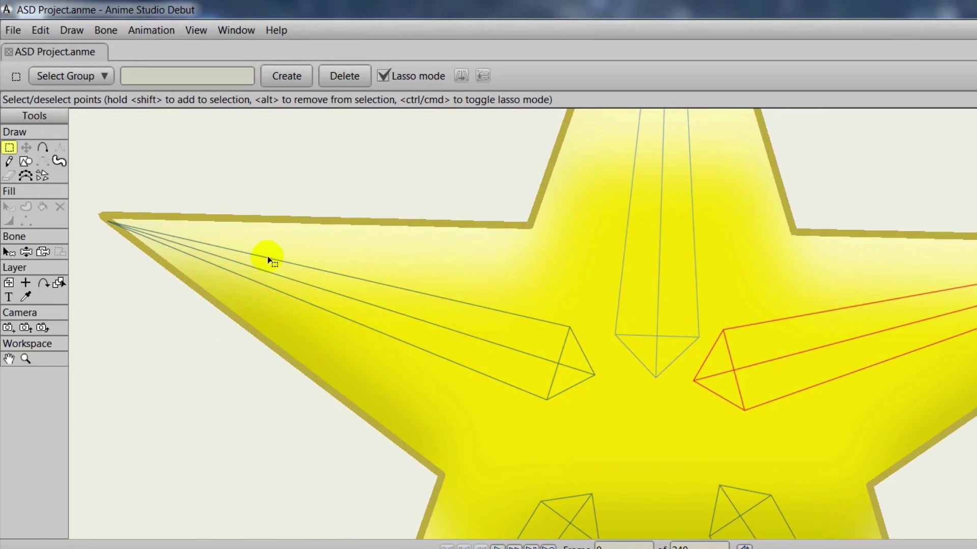
{"action": "left_click", "coordinate": [43, 148]}
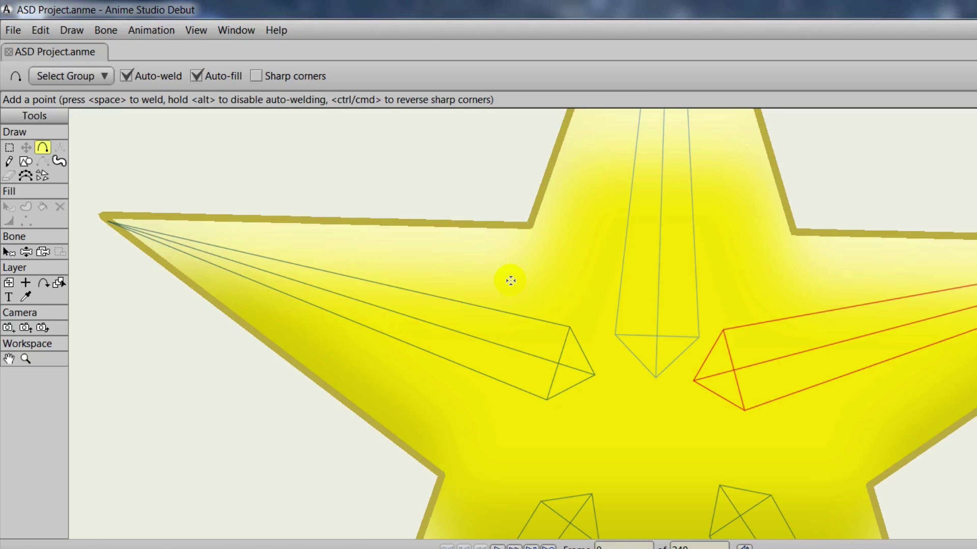
{"action": "left_click_drag", "start_coordinate": [511, 281], "coordinate": [640, 281]}
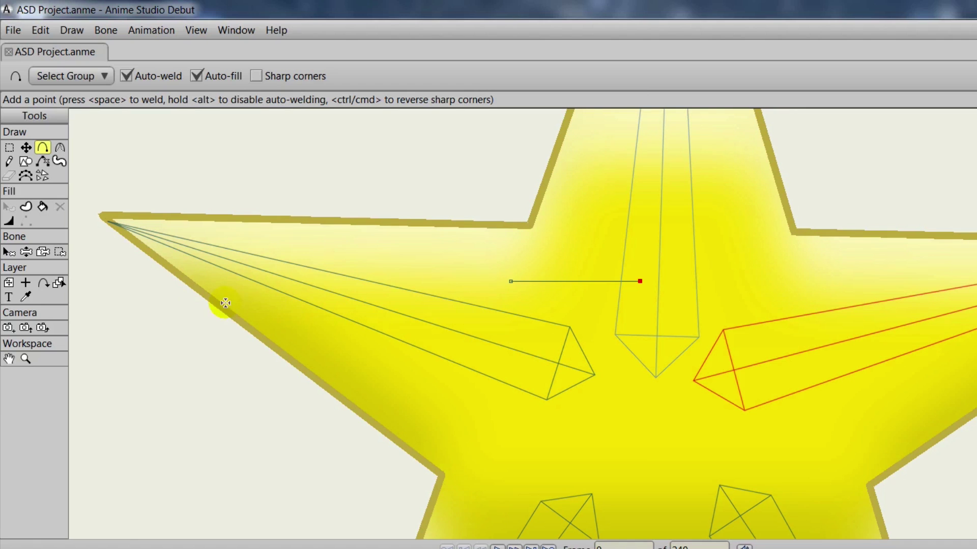
{"action": "left_click", "coordinate": [41, 206]}
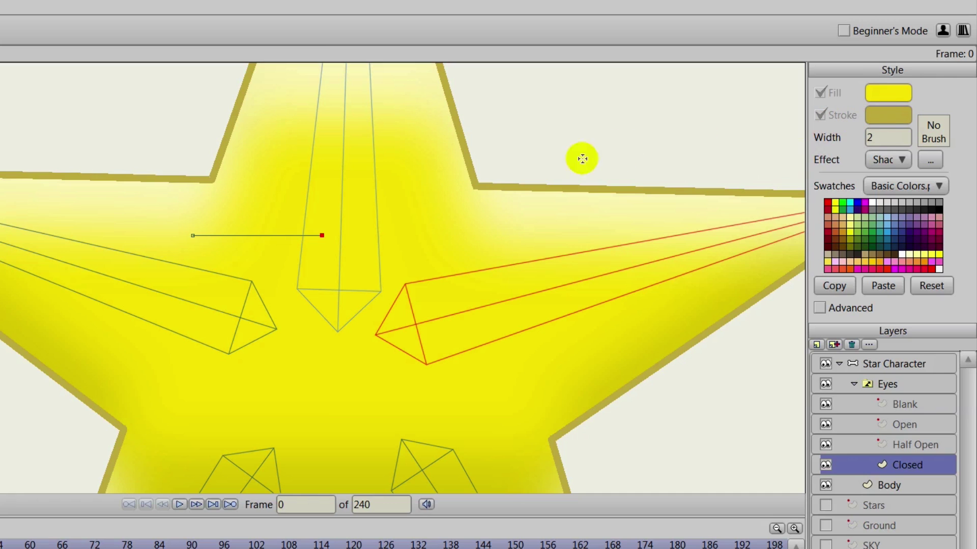
{"action": "left_click", "coordinate": [250, 235]}
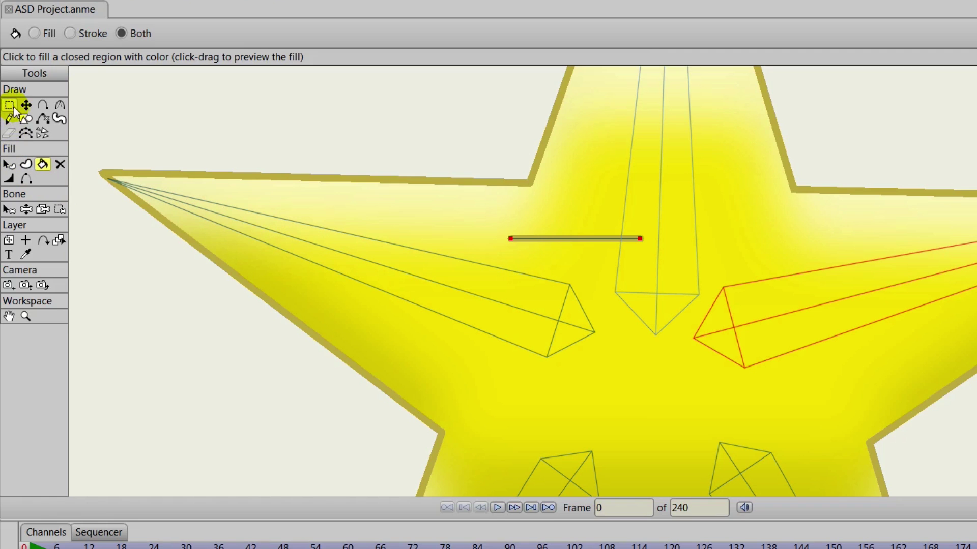
Duplicate the closed-eye line and place the copy level with it as the other eye, at about X -0.035.
{"action": "left_click", "coordinate": [9, 106]}
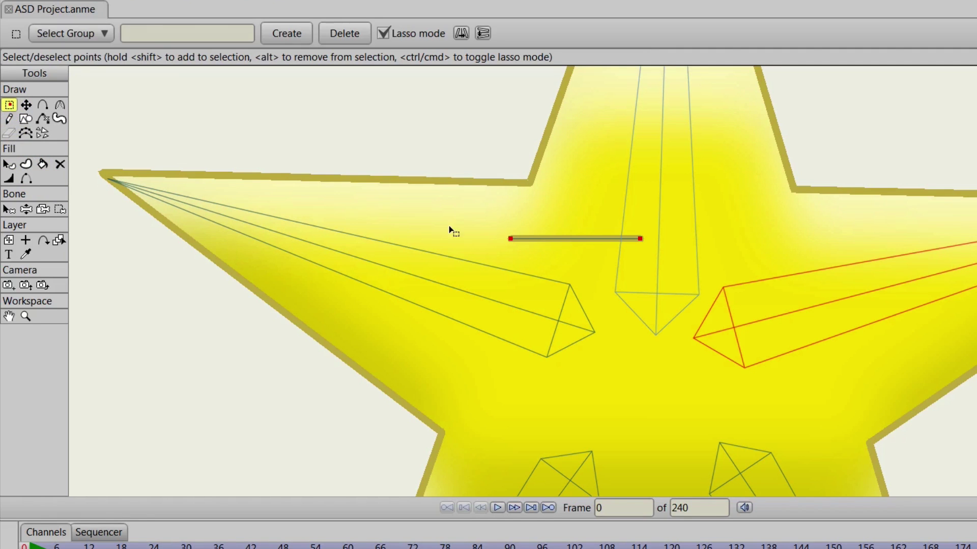
{"action": "left_click", "coordinate": [485, 208]}
{"action": "mouse_move", "coordinate": [485, 208]}
{"action": "left_mouse_down"}
{"action": "mouse_move", "coordinate": [715, 246]}
{"action": "mouse_move", "coordinate": [466, 216]}
{"action": "left_mouse_up"}
{"action": "key", "text": "t"}
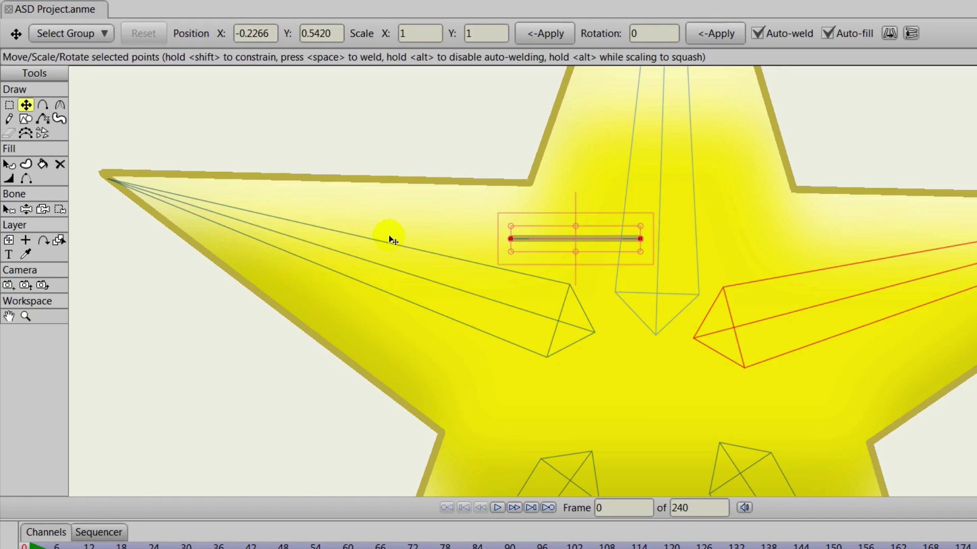
{"action": "left_click_drag", "start_coordinate": [582, 241], "coordinate": [762, 245]}
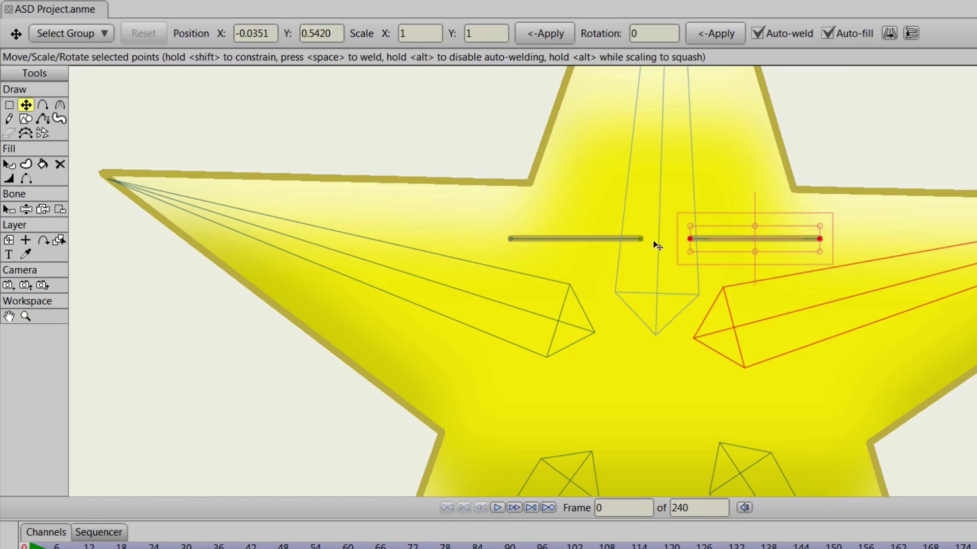
{"action": "left_click", "coordinate": [625, 242]}
{"action": "left_click_drag", "start_coordinate": [623, 239], "coordinate": [618, 237]}
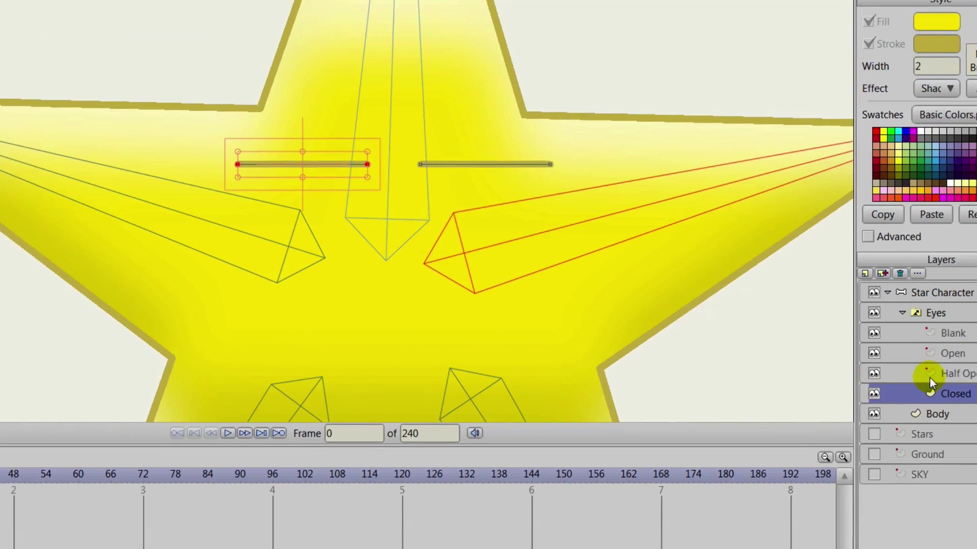
On the Half Open layer, draw a wide, flat oval with fill and stroke for the star's left-hand eye.
{"action": "left_click", "coordinate": [930, 376]}
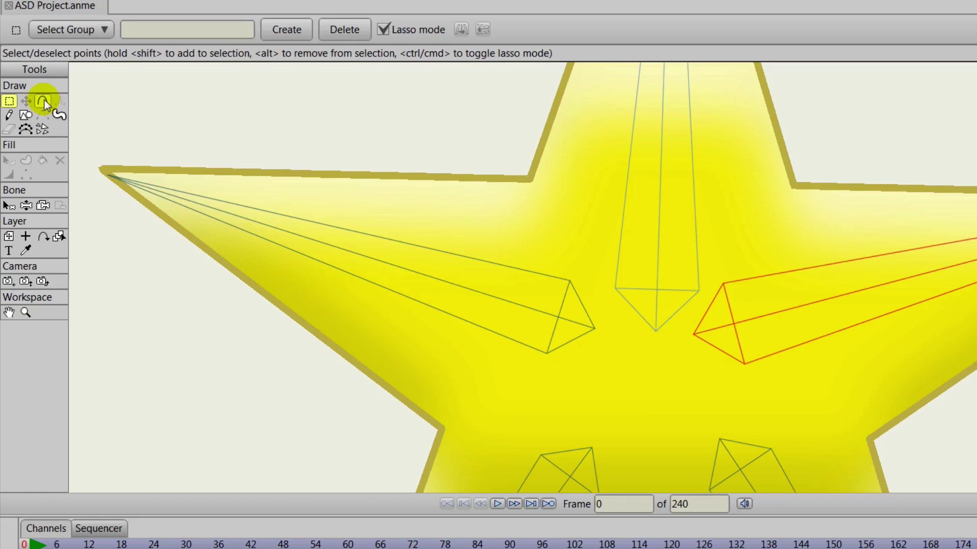
{"action": "left_click", "coordinate": [25, 115]}
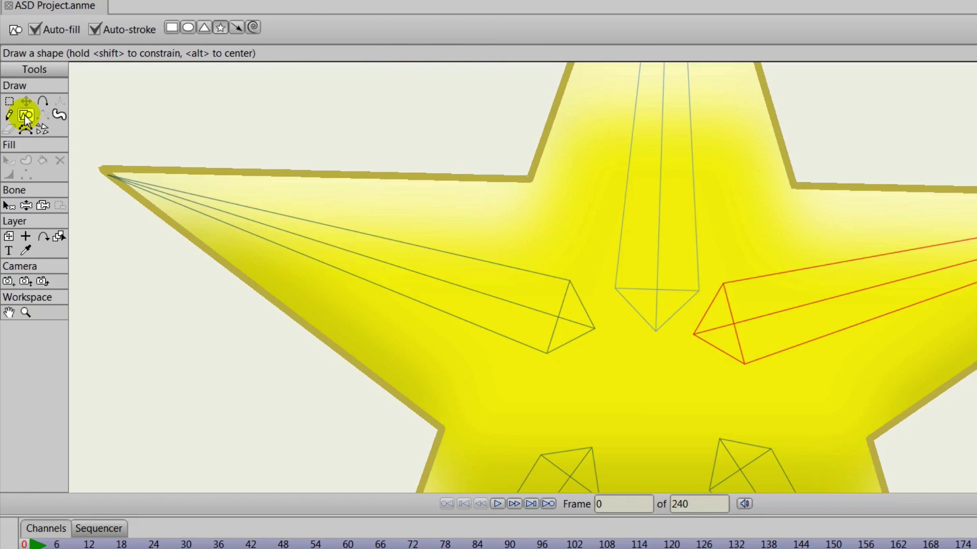
{"action": "left_click", "coordinate": [187, 27]}
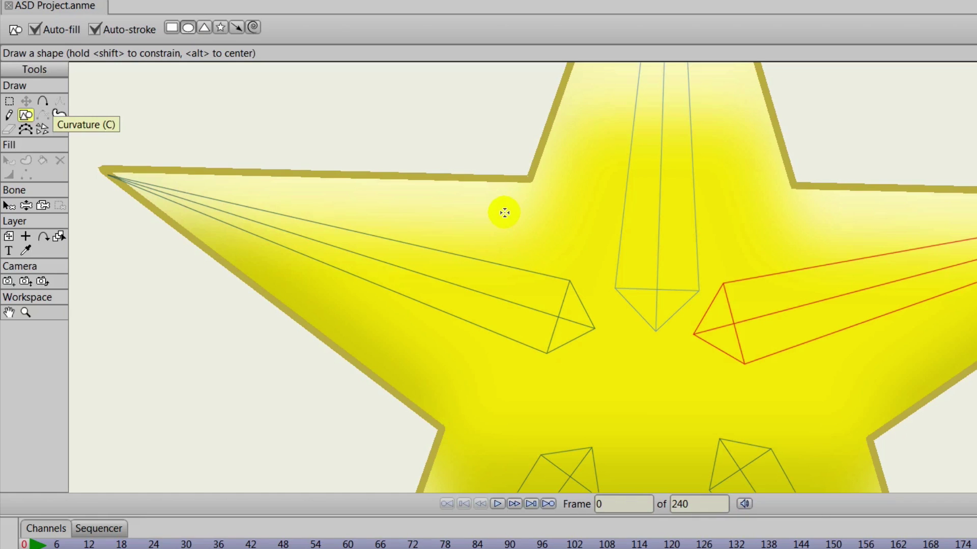
{"action": "left_click_drag", "start_coordinate": [503, 212], "coordinate": [652, 249]}
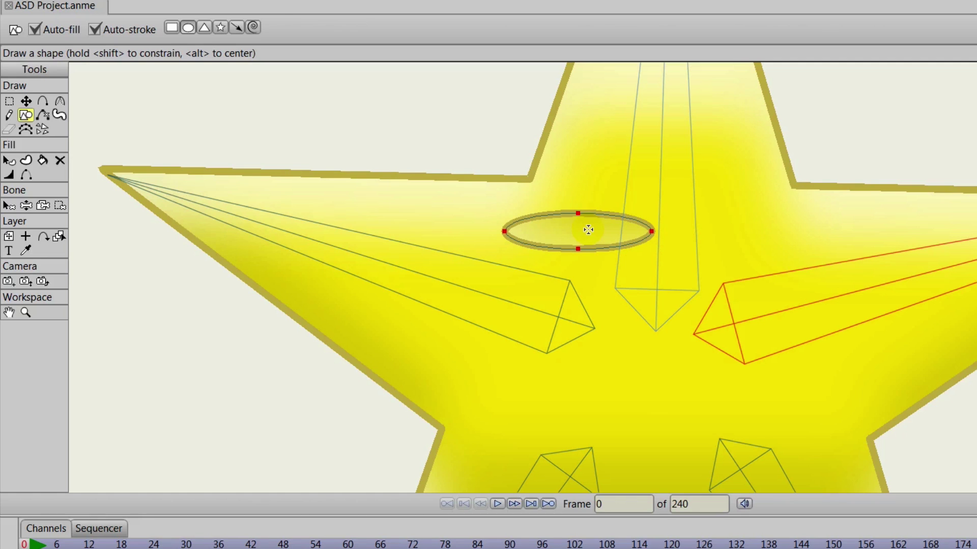
Set both fill effects of the half-open eye oval to plain and make its fill white.
{"action": "left_click", "coordinate": [9, 160]}
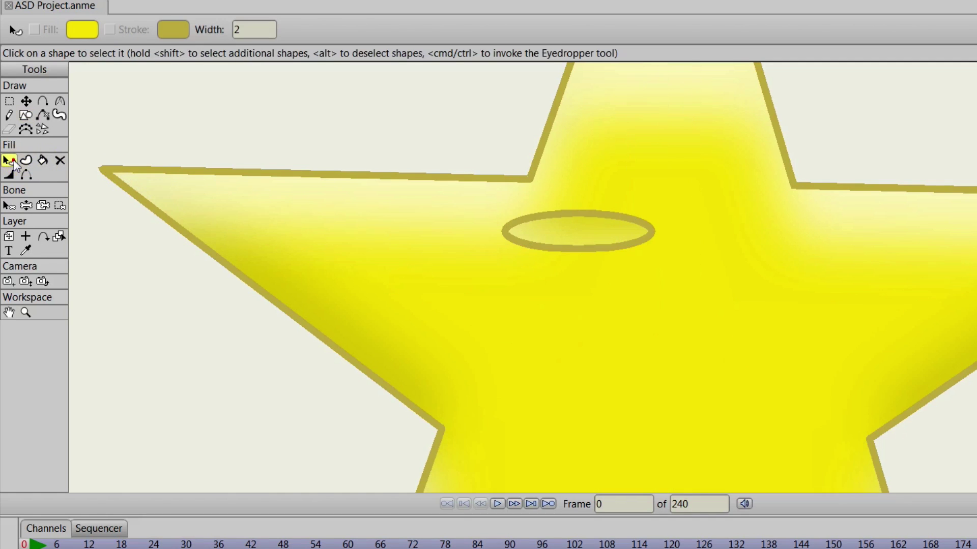
{"action": "left_click", "coordinate": [594, 233]}
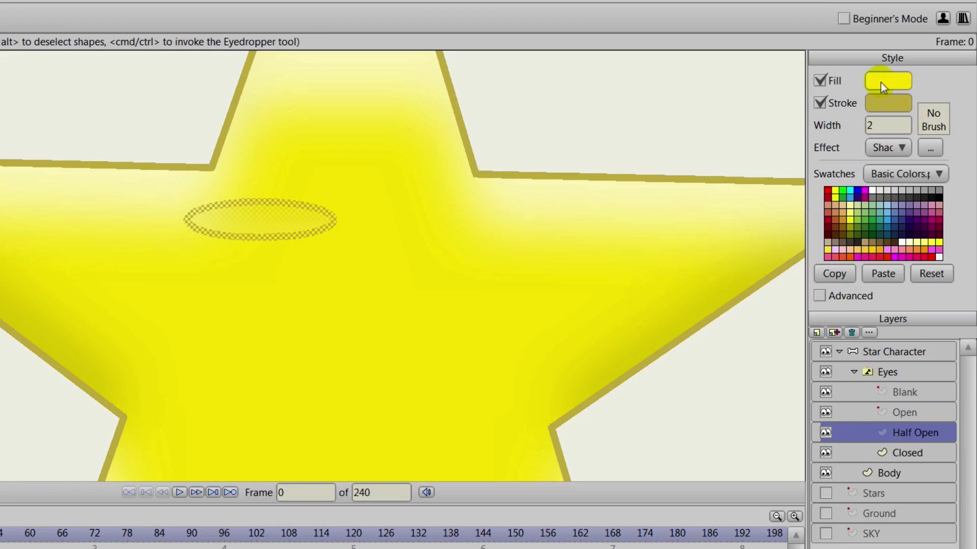
{"action": "left_click", "coordinate": [891, 145]}
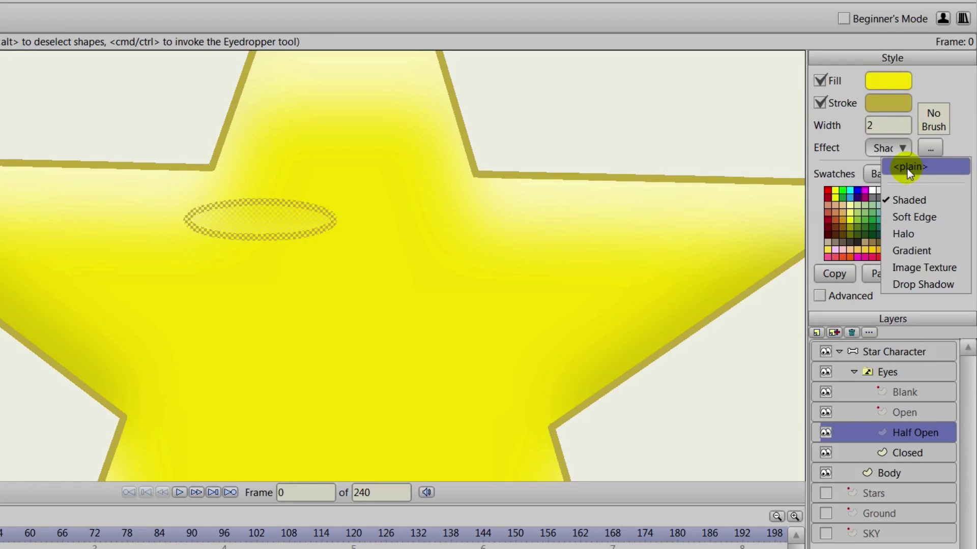
{"action": "left_click", "coordinate": [905, 168]}
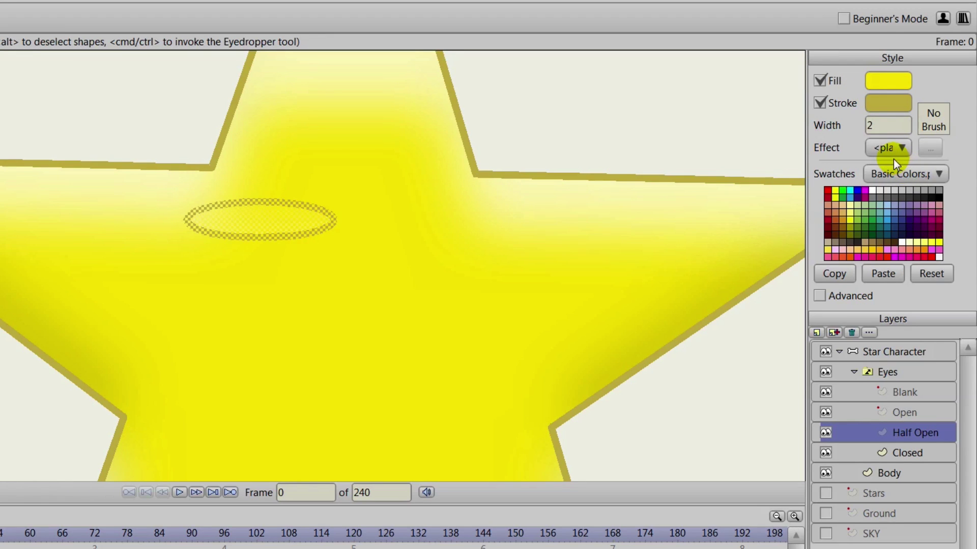
{"action": "left_click", "coordinate": [820, 296]}
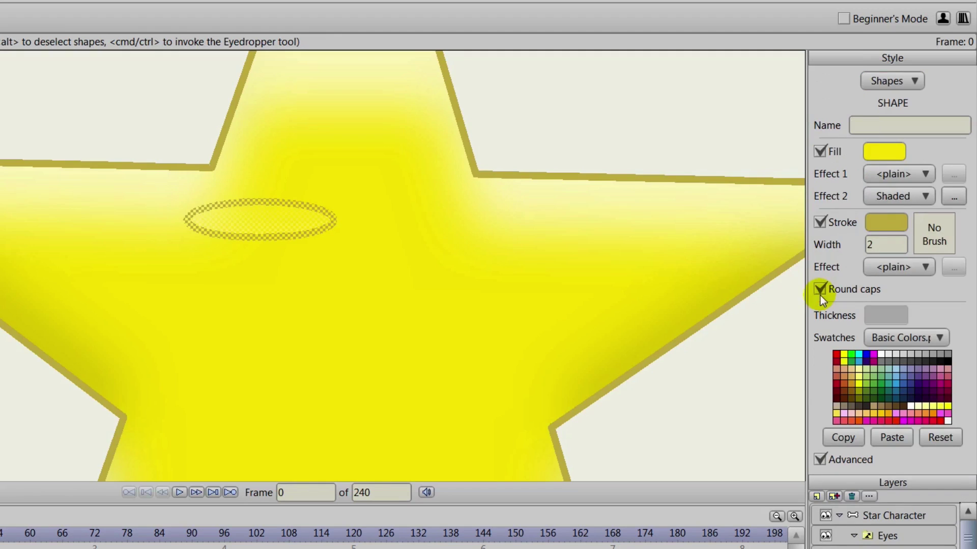
{"action": "left_click", "coordinate": [905, 197]}
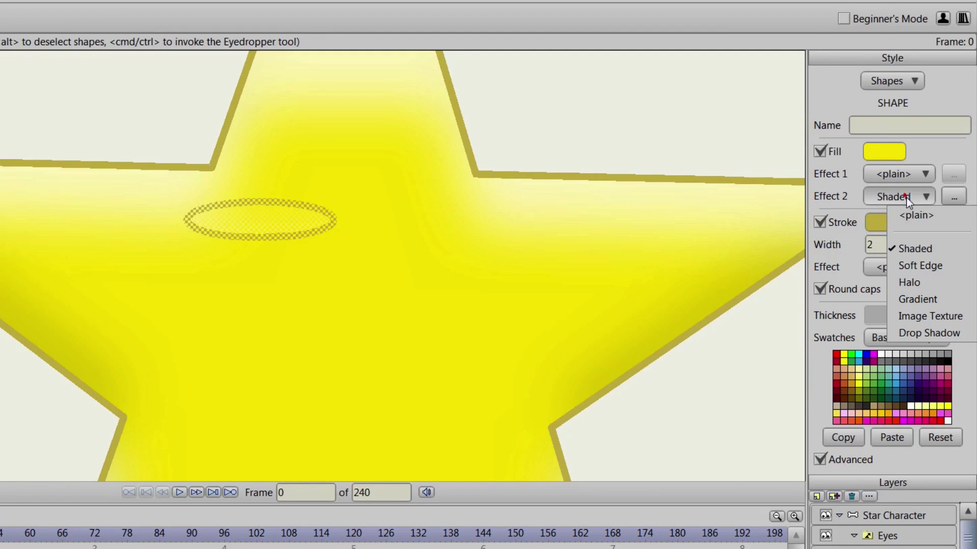
{"action": "left_click", "coordinate": [914, 218]}
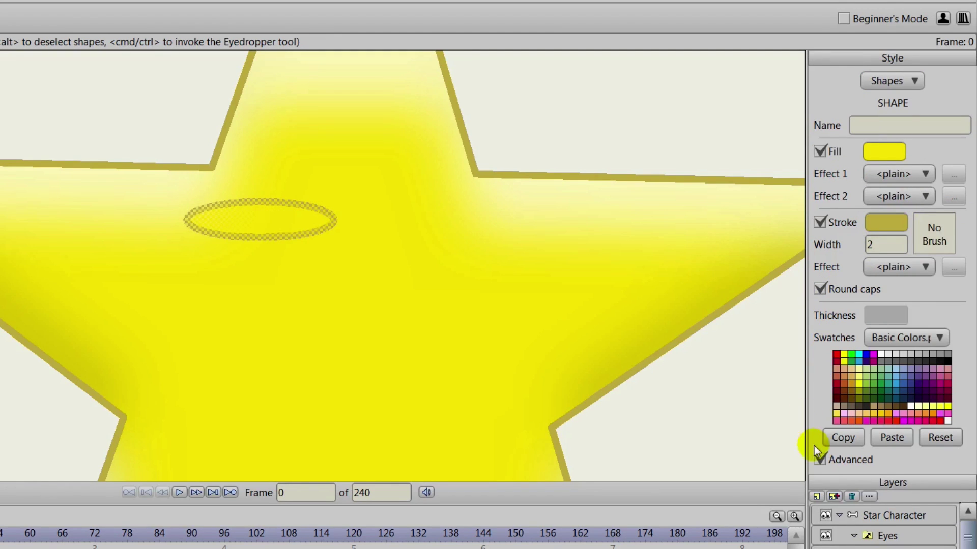
{"action": "left_click", "coordinate": [820, 460]}
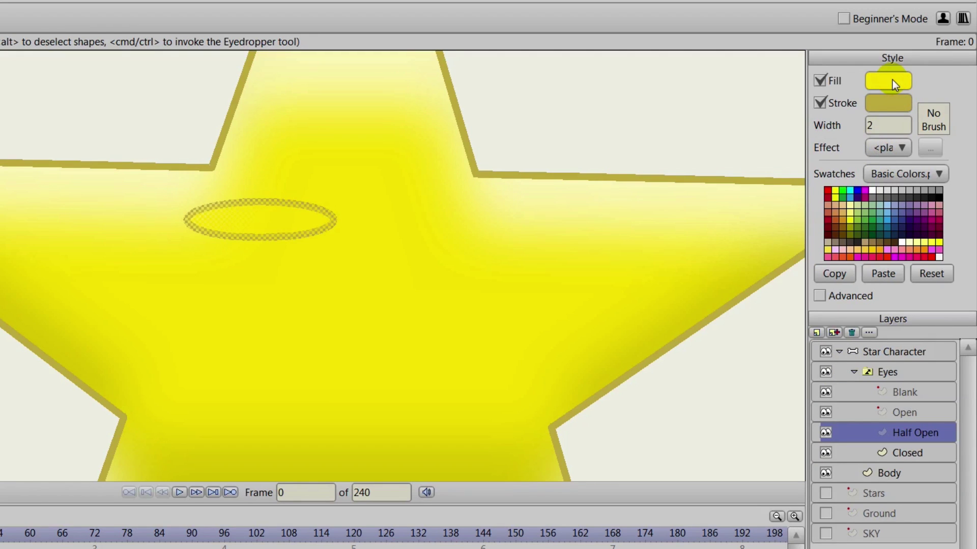
{"action": "left_click", "coordinate": [872, 191]}
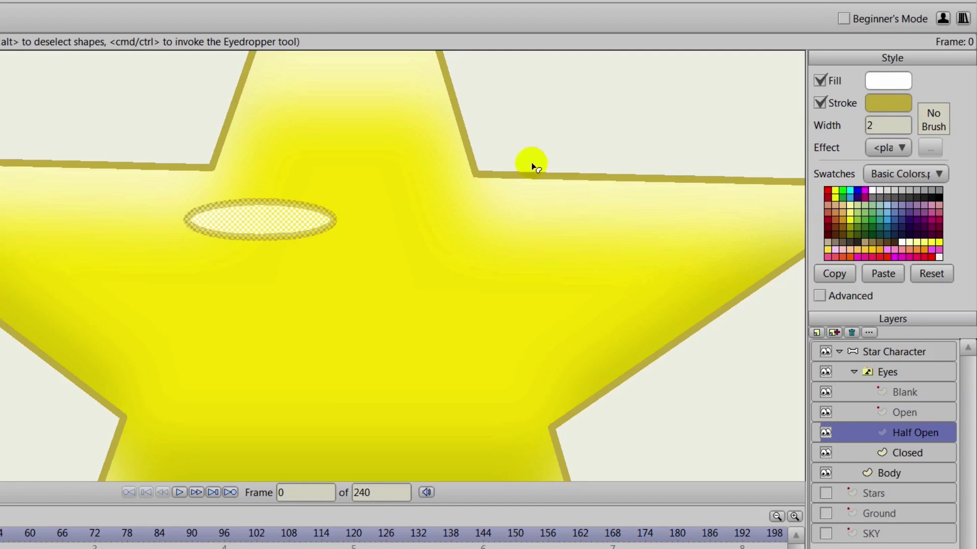
{"action": "left_click", "coordinate": [531, 116]}
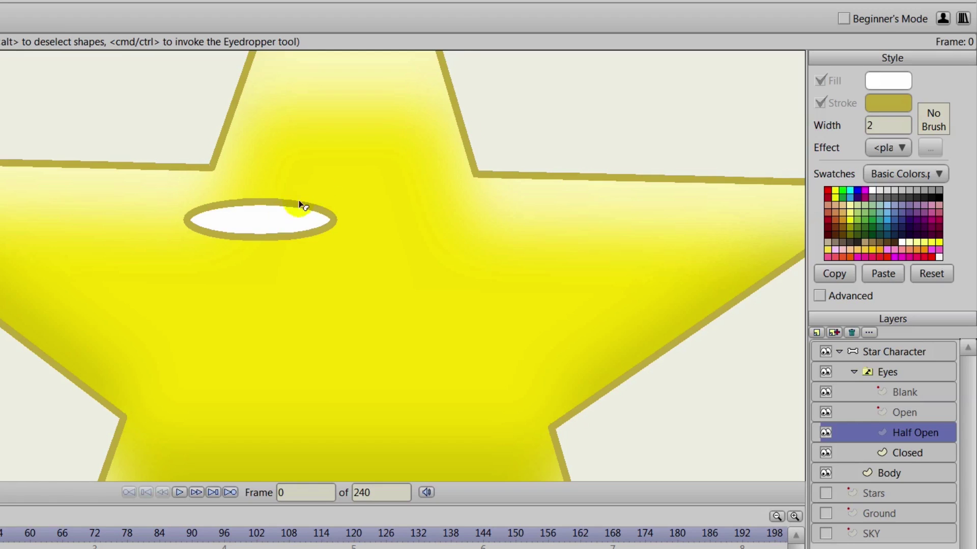
Set the stroke of the half-open eye oval to mid-grey.
{"action": "left_click", "coordinate": [278, 219]}
{"action": "left_click", "coordinate": [945, 107]}
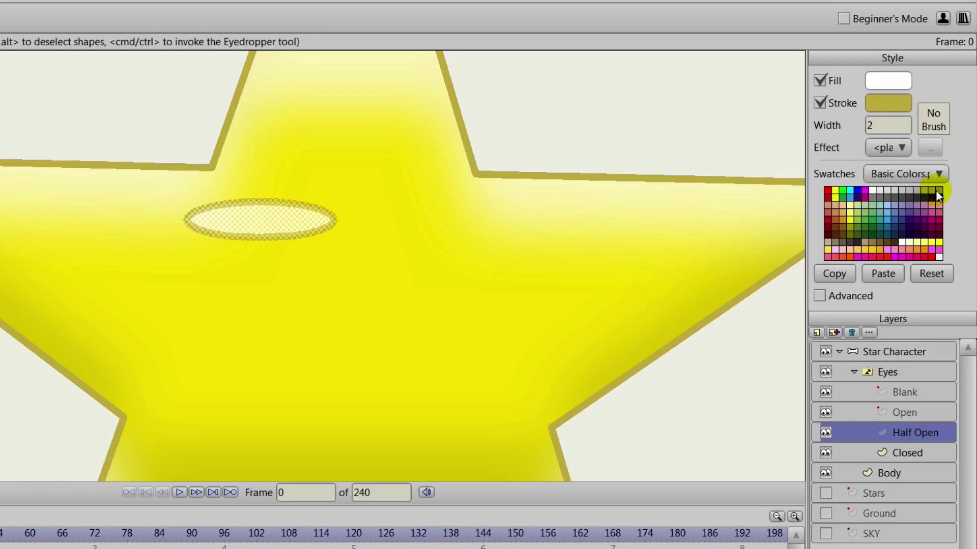
{"action": "left_click", "coordinate": [873, 198]}
{"action": "left_click", "coordinate": [624, 148]}
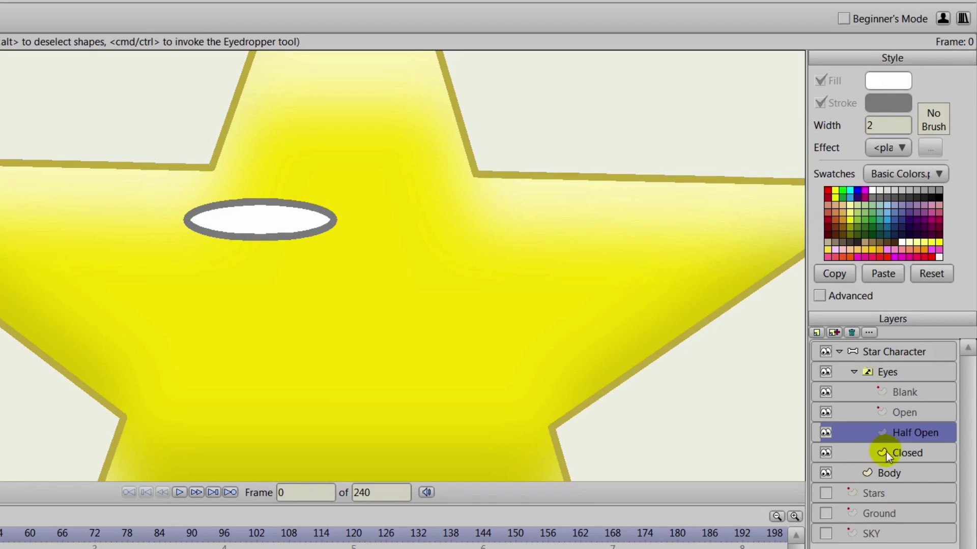
Switch between the Closed and Half Open layers to compare how the two eye states match.
{"action": "left_click", "coordinate": [899, 454]}
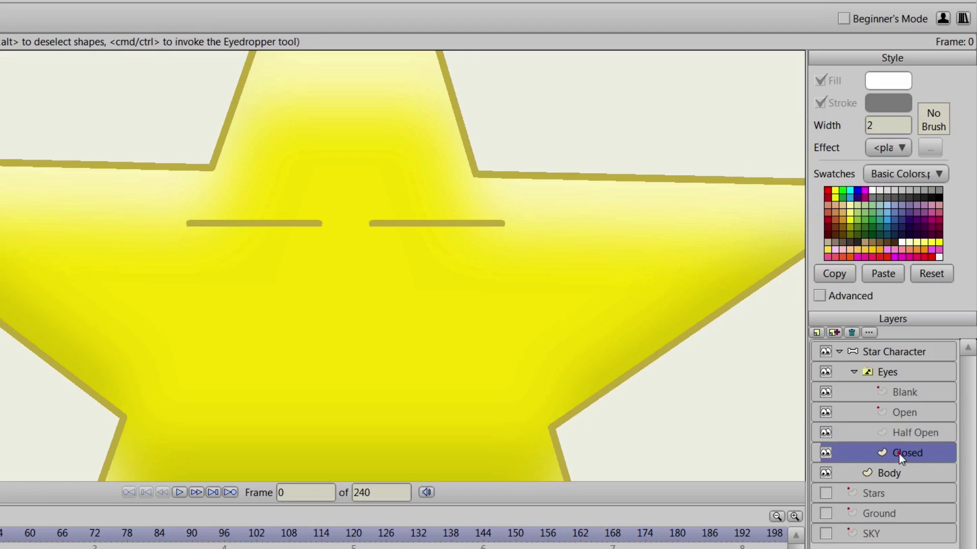
{"action": "left_click", "coordinate": [896, 434]}
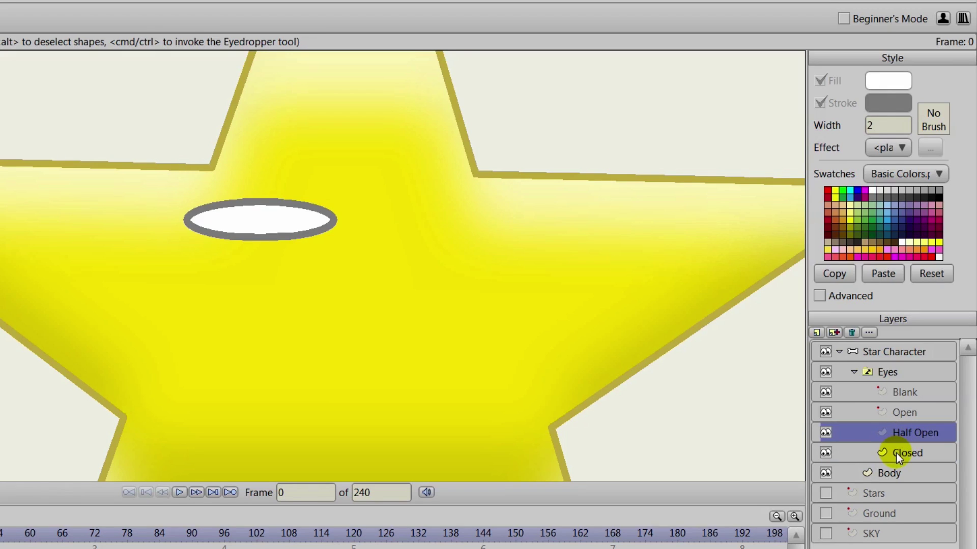
{"action": "left_click", "coordinate": [896, 453]}
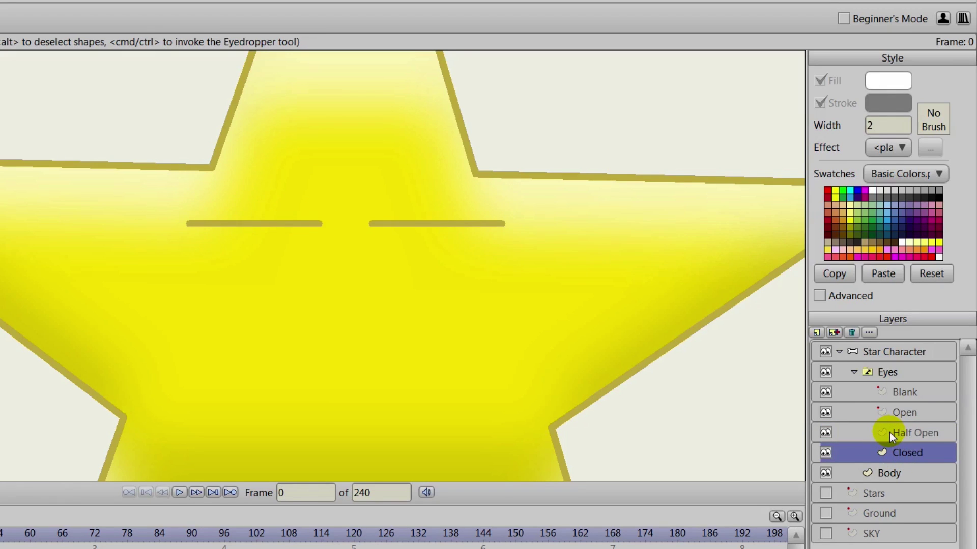
{"action": "left_click", "coordinate": [889, 432]}
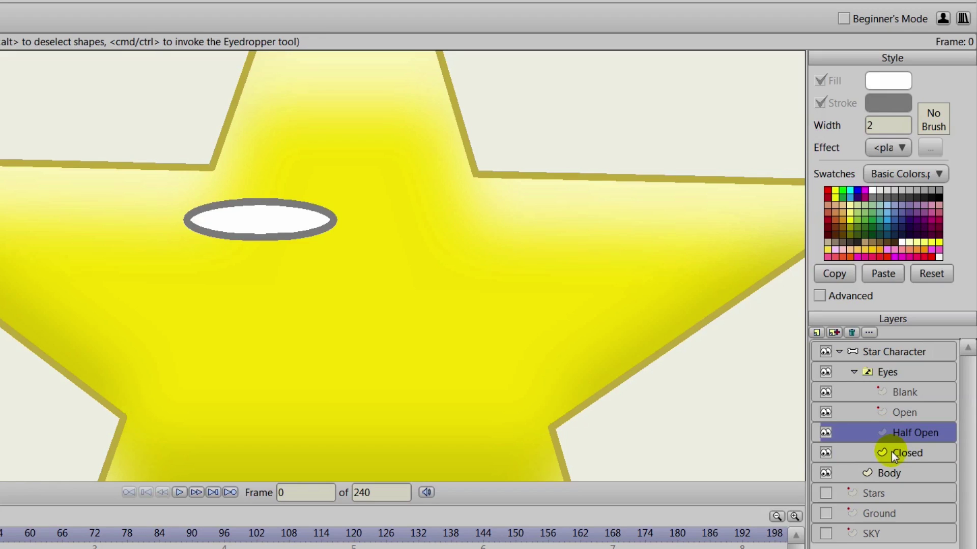
{"action": "left_click", "coordinate": [891, 451]}
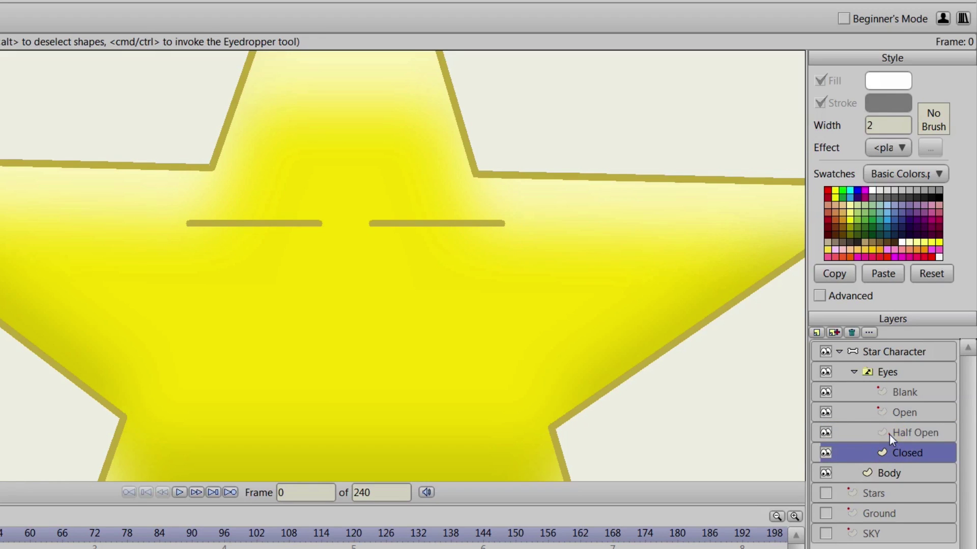
Copy the half-open oval's style and paste it onto both closed-eye lines on the Closed layer.
{"action": "left_click", "coordinate": [889, 434]}
{"action": "left_click", "coordinate": [287, 223]}
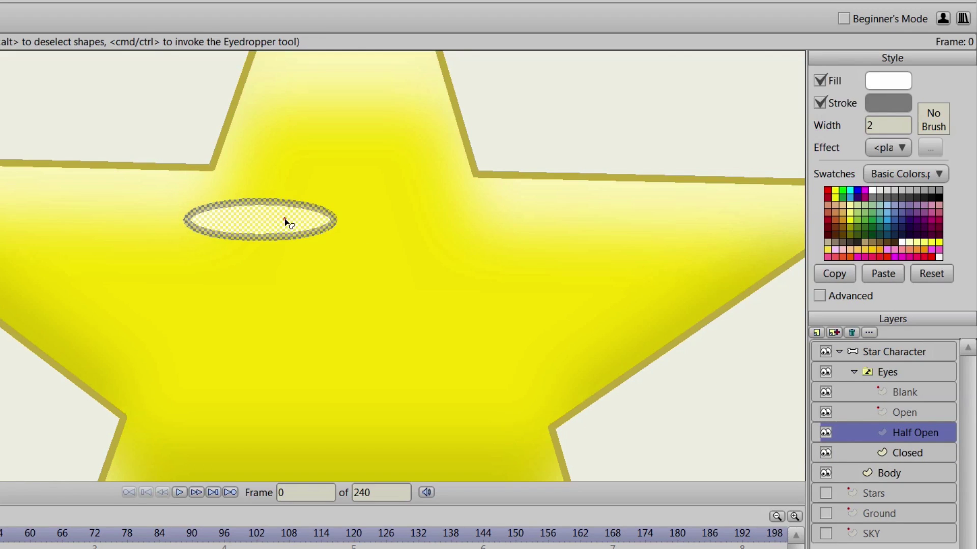
{"action": "left_click", "coordinate": [860, 274]}
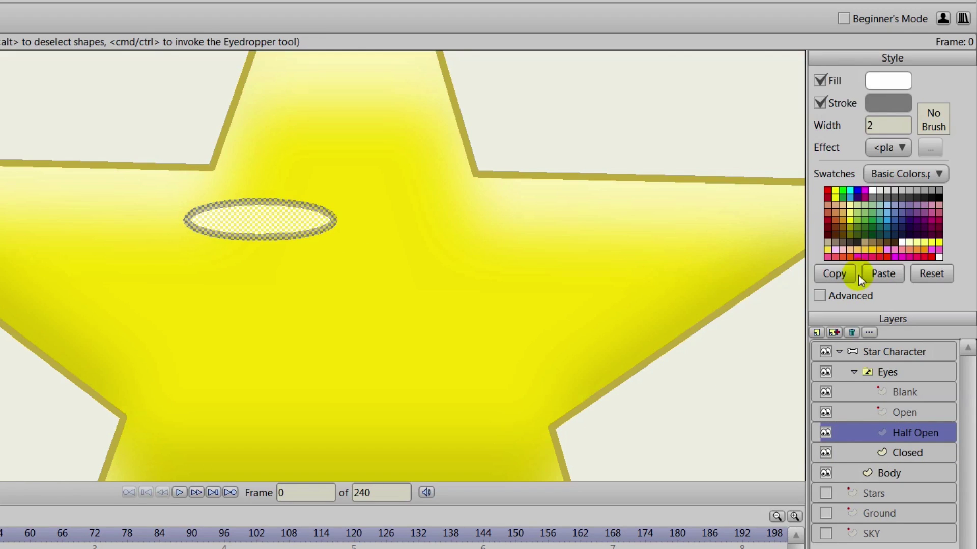
{"action": "left_click", "coordinate": [884, 451]}
{"action": "left_click", "coordinate": [279, 224]}
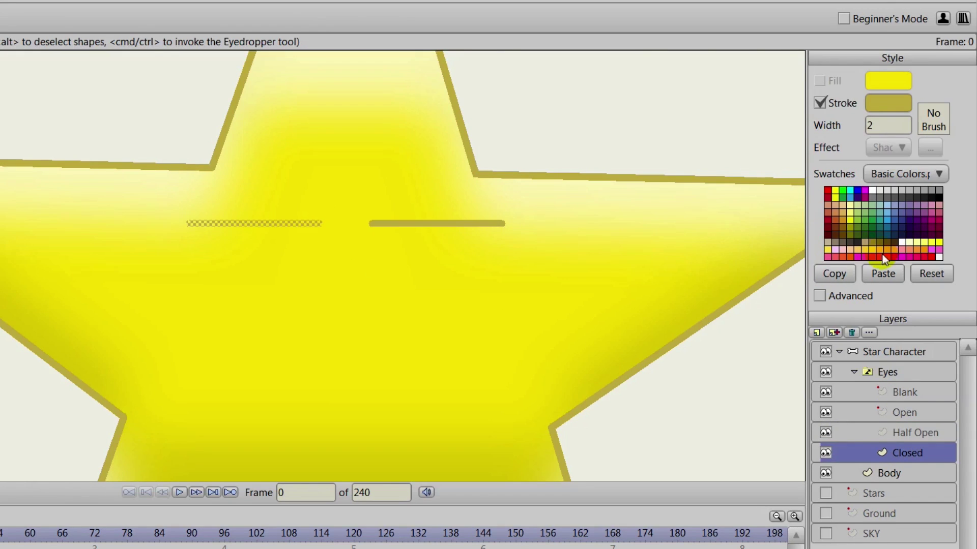
{"action": "left_click", "coordinate": [879, 272]}
{"action": "left_click", "coordinate": [446, 223]}
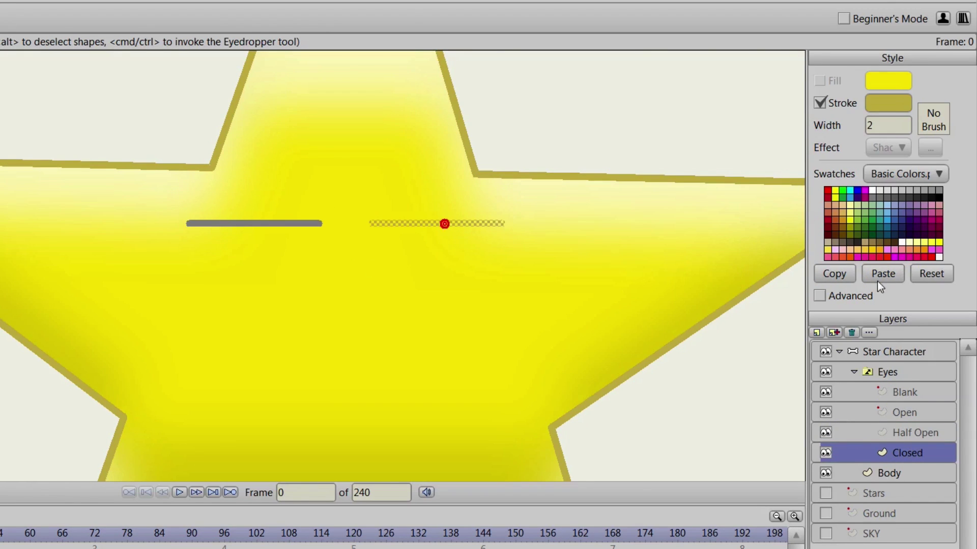
{"action": "left_click", "coordinate": [880, 275]}
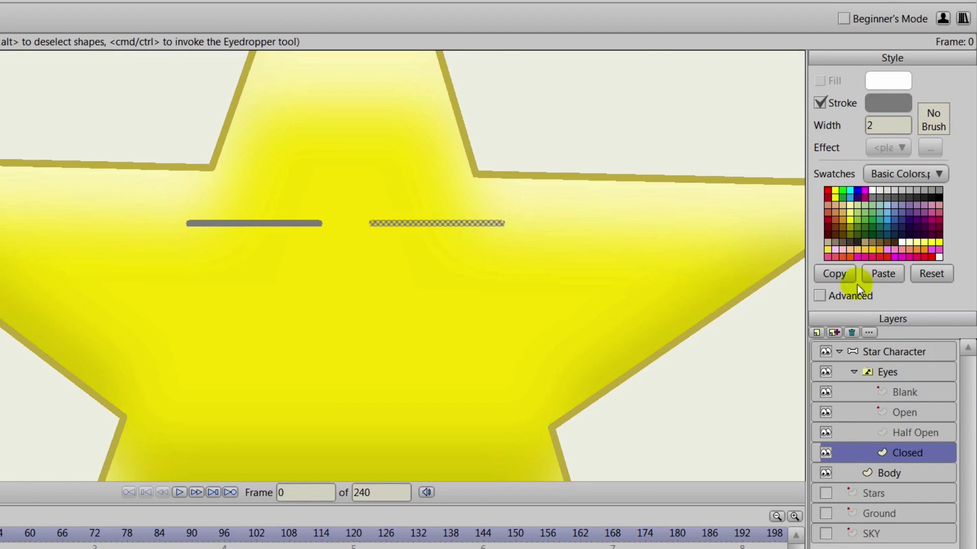
On the Half Open layer, duplicate the eye oval and place the copy level with it as the other eye.
{"action": "left_click", "coordinate": [895, 431]}
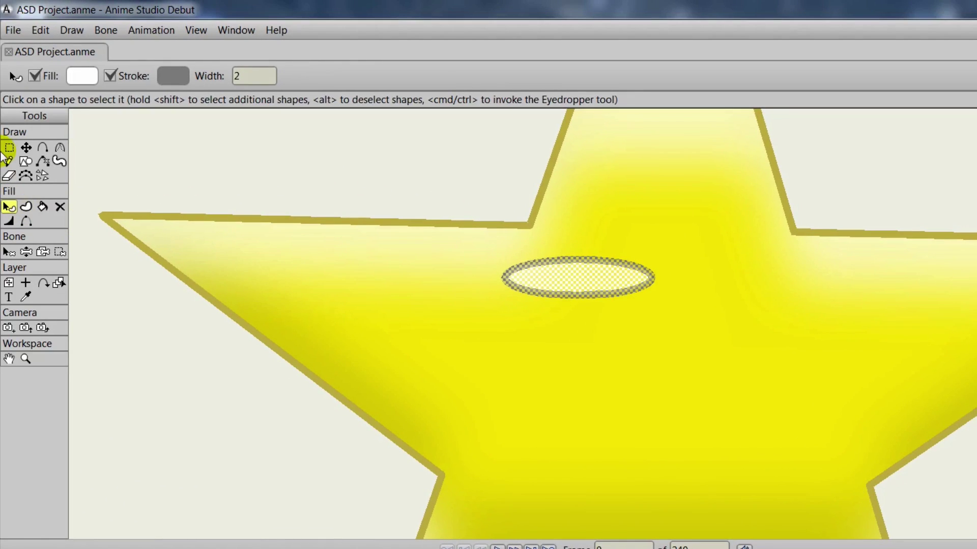
{"action": "left_click", "coordinate": [9, 147]}
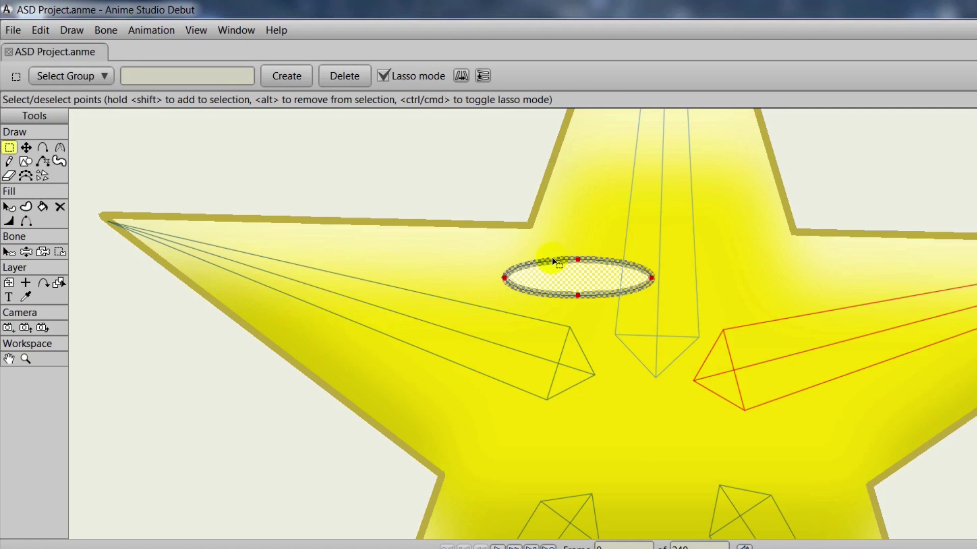
{"action": "key", "text": "t"}
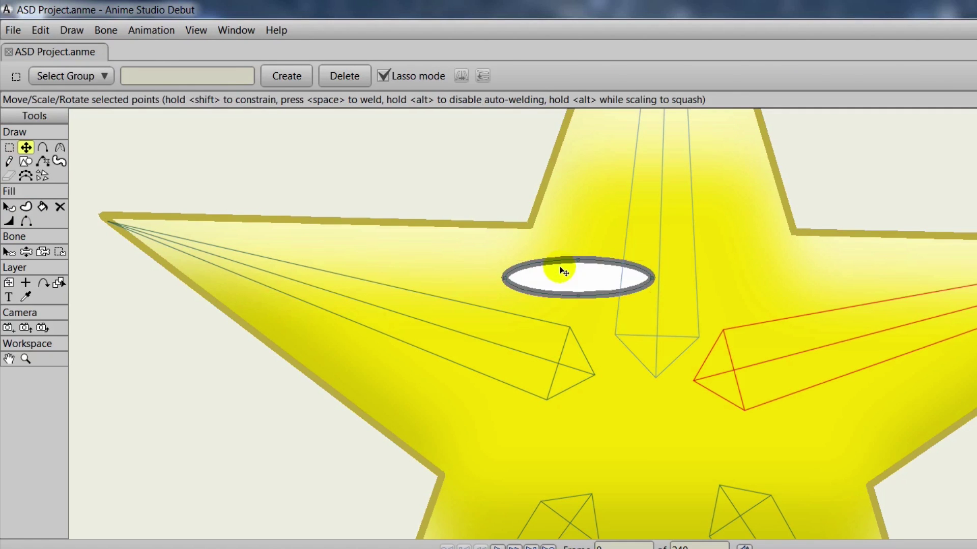
{"action": "left_click_drag", "start_coordinate": [568, 274], "coordinate": [736, 286]}
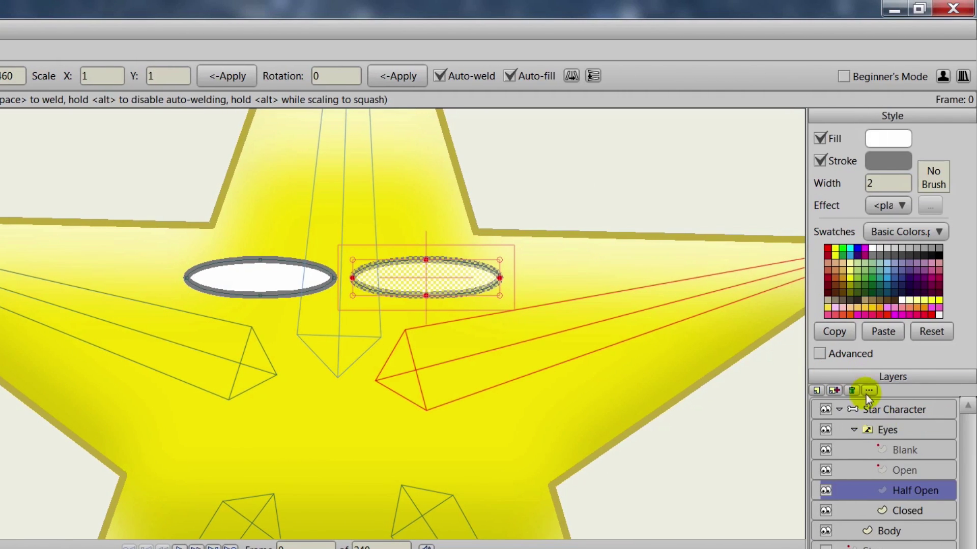
Copy both eye ovals from the Half Open layer and paste them onto the Open layer.
{"action": "left_click", "coordinate": [896, 514]}
{"action": "left_click", "coordinate": [897, 495]}
{"action": "left_click", "coordinate": [896, 469]}
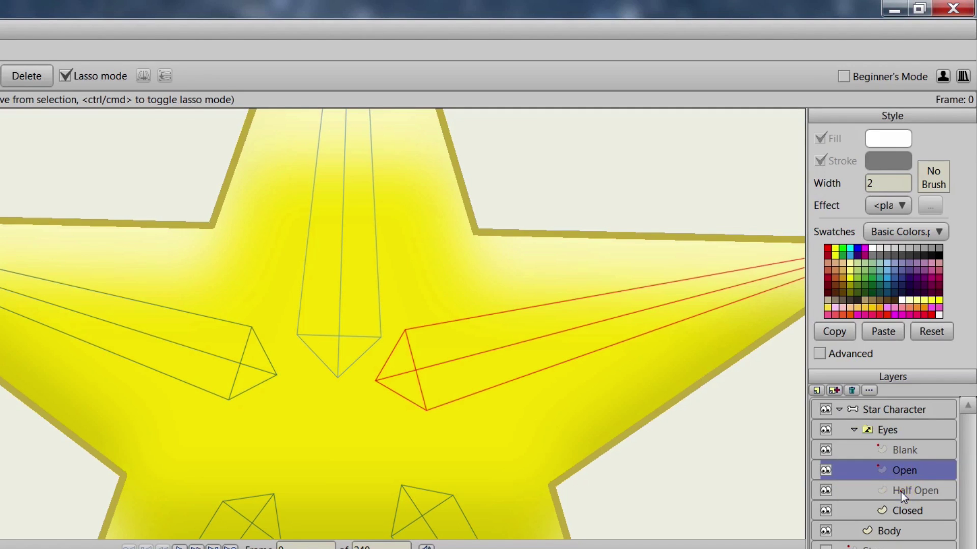
{"action": "left_click", "coordinate": [901, 493]}
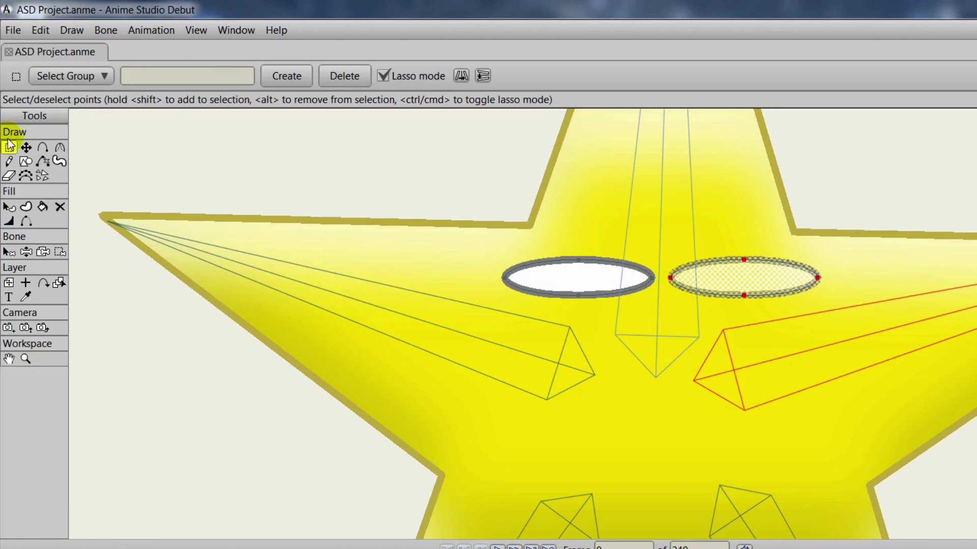
{"action": "mouse_move", "coordinate": [451, 239]}
{"action": "left_mouse_down"}
{"action": "mouse_move", "coordinate": [458, 278]}
{"action": "mouse_move", "coordinate": [509, 308]}
{"action": "mouse_move", "coordinate": [680, 319]}
{"action": "mouse_move", "coordinate": [828, 298]}
{"action": "mouse_move", "coordinate": [821, 245]}
{"action": "mouse_move", "coordinate": [682, 224]}
{"action": "mouse_move", "coordinate": [454, 255]}
{"action": "left_mouse_up"}
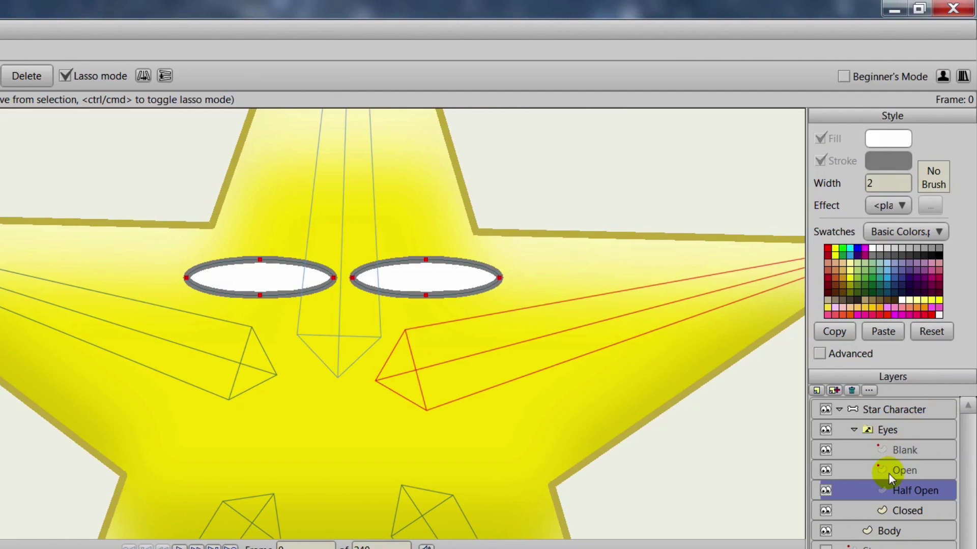
{"action": "left_click", "coordinate": [976, 471]}
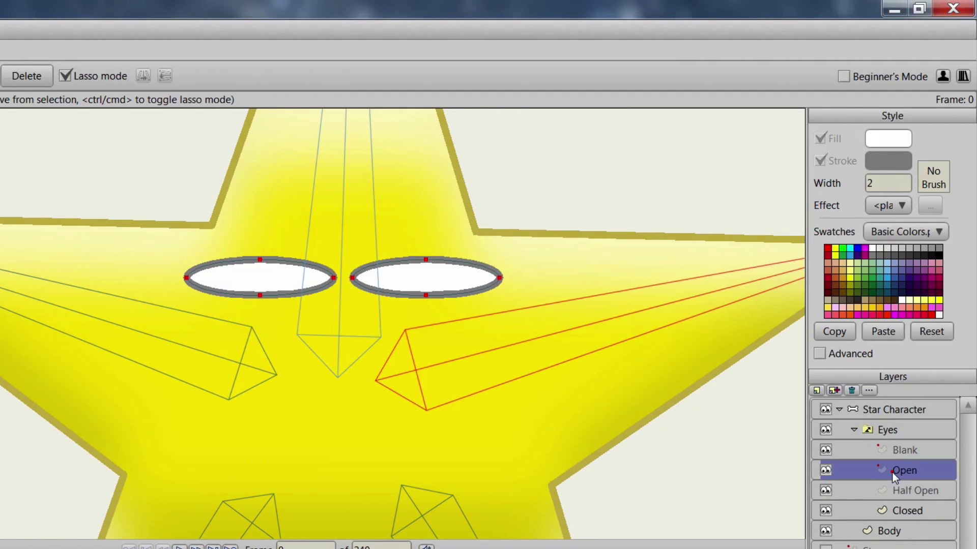
{"action": "key", "text": "t"}
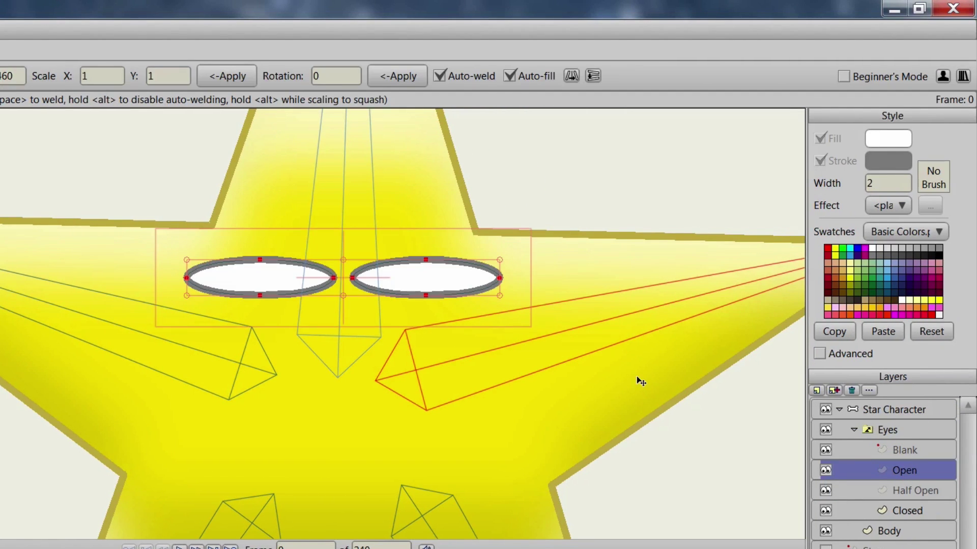
Stretch both ovals on the Open layer vertically about their centre into nearly round, wide-open eyes.
{"action": "left_click", "coordinate": [912, 491]}
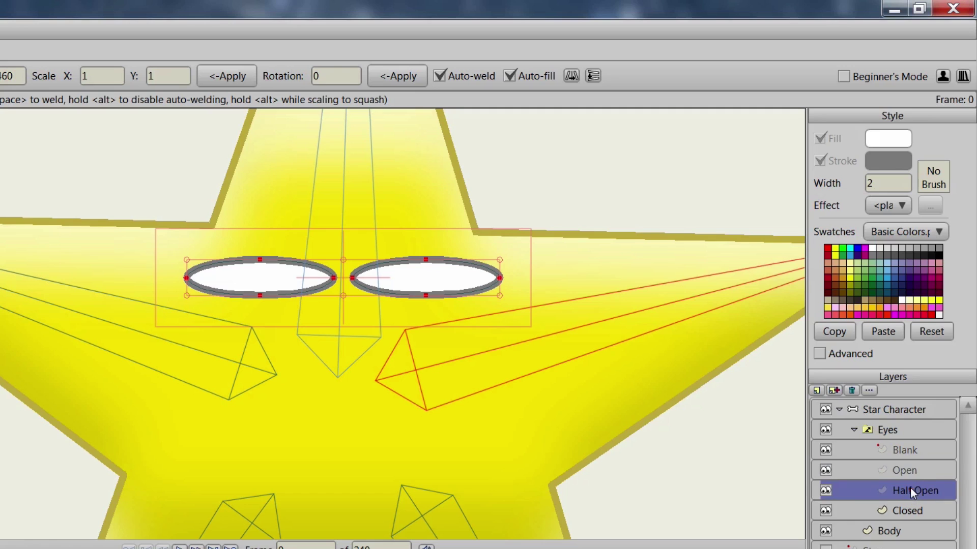
{"action": "left_click", "coordinate": [905, 469]}
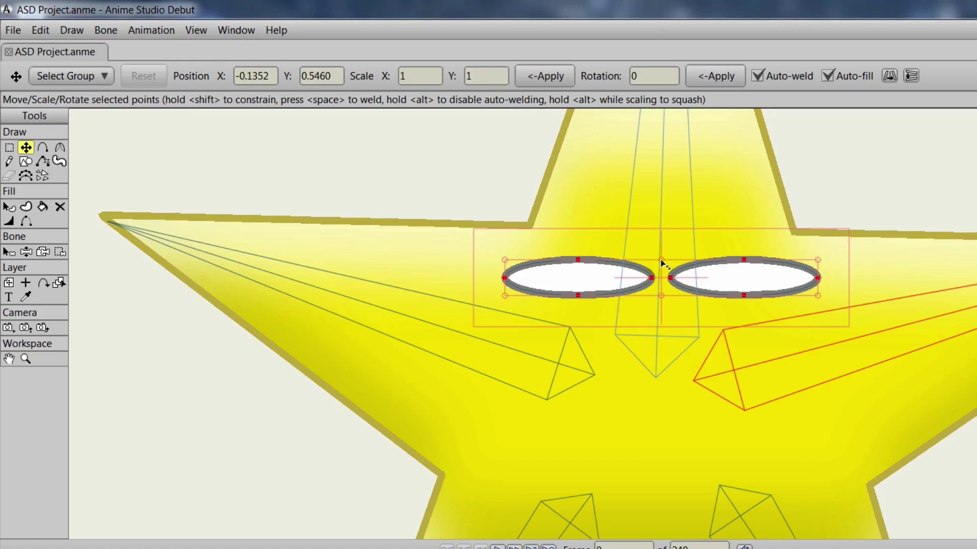
{"action": "left_click_drag", "start_coordinate": [661, 259], "coordinate": [655, 213]}
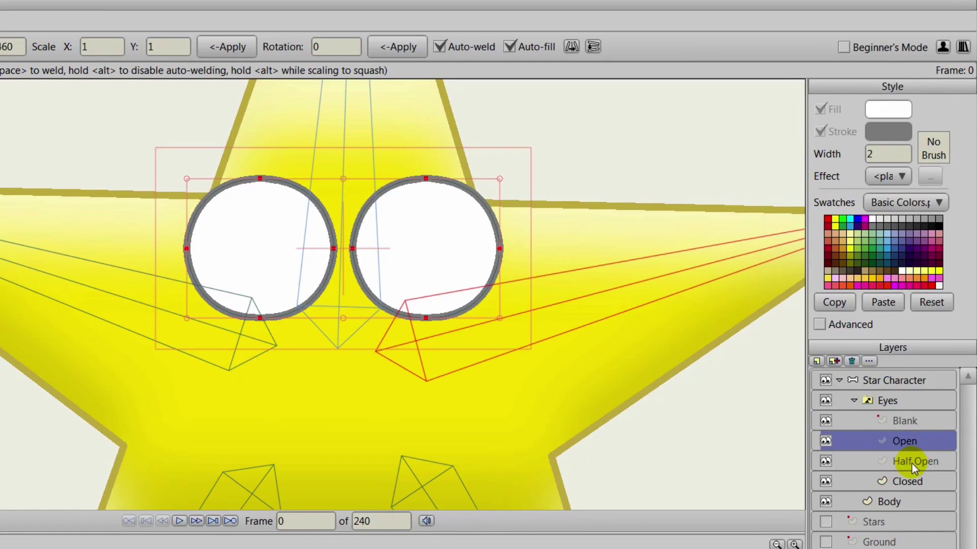
Go through the Half Open, Closed, Open and Blank layers to review each eye state.
{"action": "left_click", "coordinate": [911, 463]}
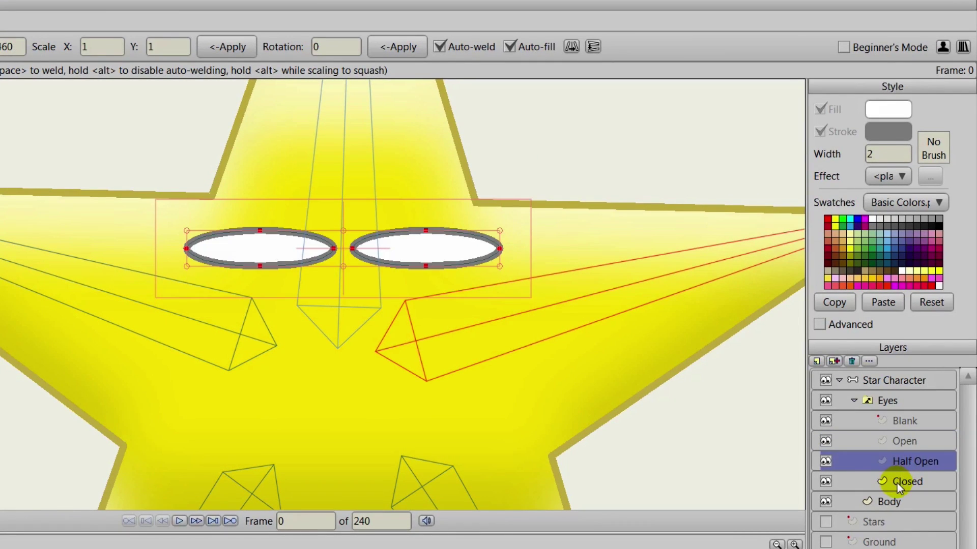
{"action": "left_click", "coordinate": [896, 483]}
{"action": "left_click", "coordinate": [895, 463]}
{"action": "left_click", "coordinate": [893, 441]}
{"action": "left_click", "coordinate": [893, 420]}
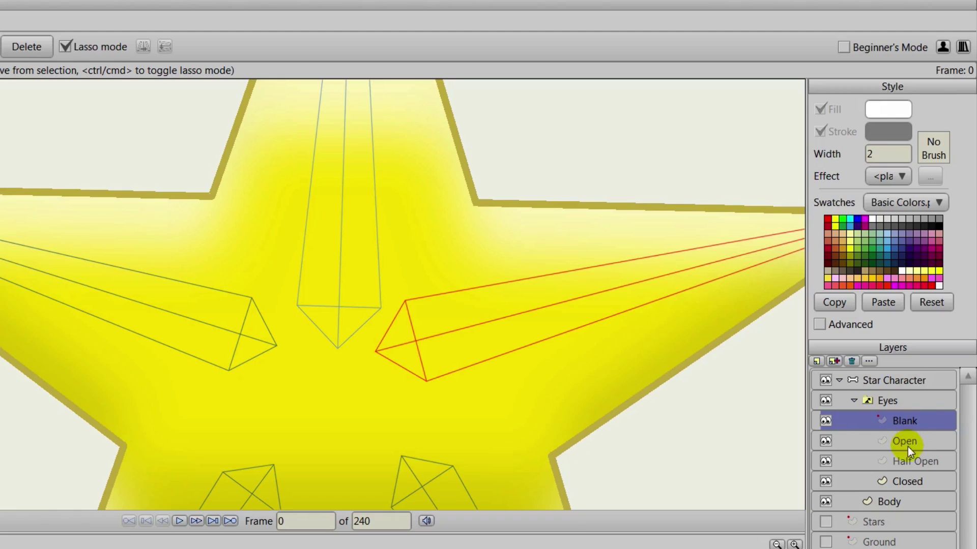
{"action": "left_click", "coordinate": [904, 483]}
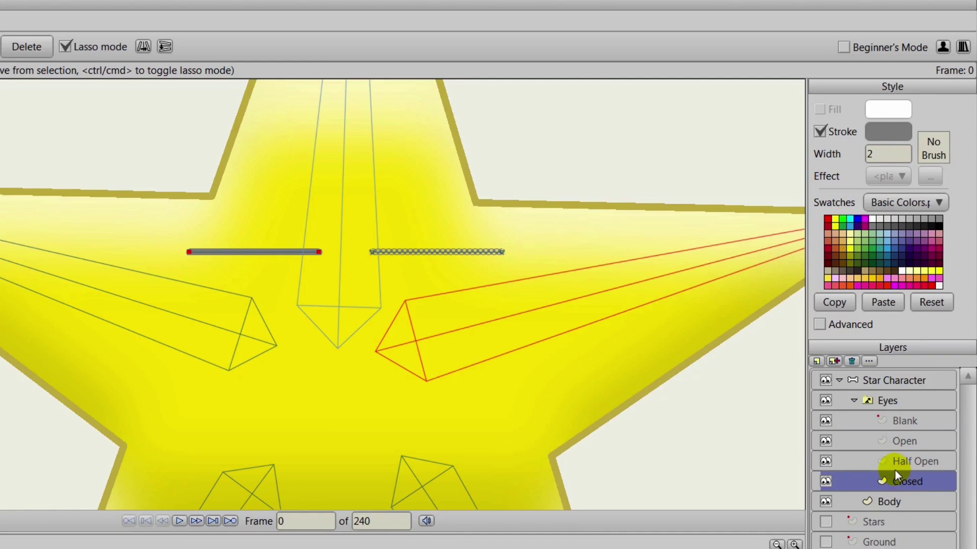
On the Half Open layer, draw a small circle with fill and stroke over the star's left-hand eye as its pupil.
{"action": "left_click", "coordinate": [900, 460]}
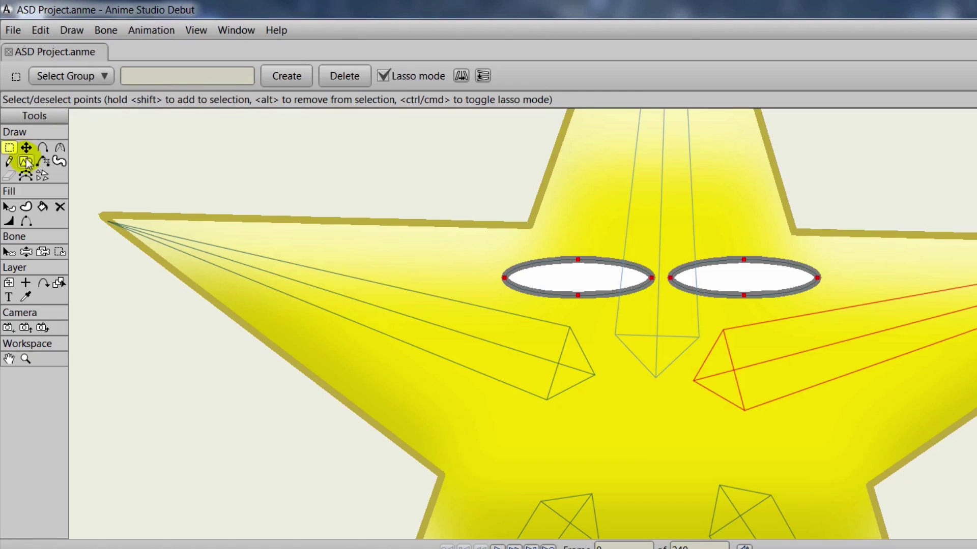
{"action": "left_click", "coordinate": [24, 162]}
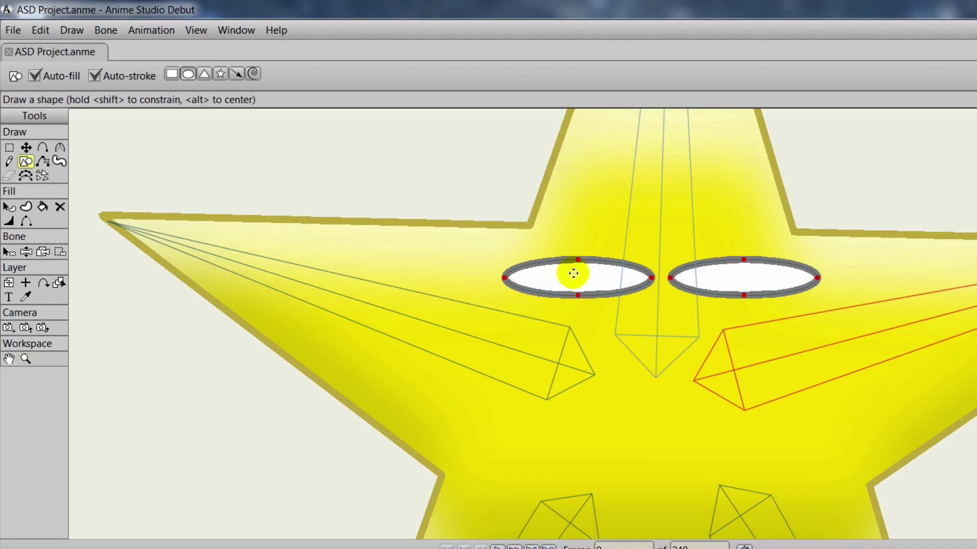
{"action": "left_click_drag", "start_coordinate": [572, 271], "coordinate": [614, 328]}
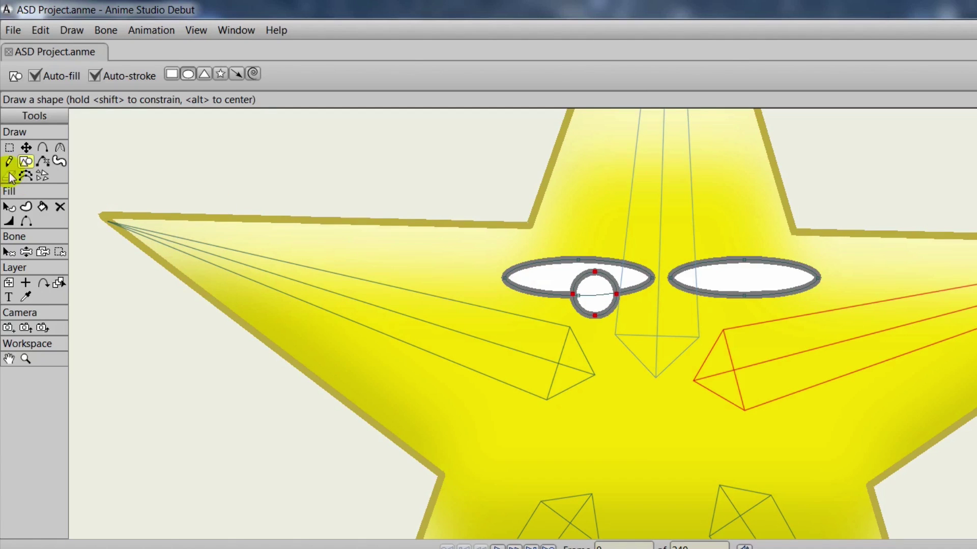
Fill the pupil circle with black and turn off its stroke.
{"action": "left_click", "coordinate": [9, 208]}
{"action": "left_click", "coordinate": [591, 287]}
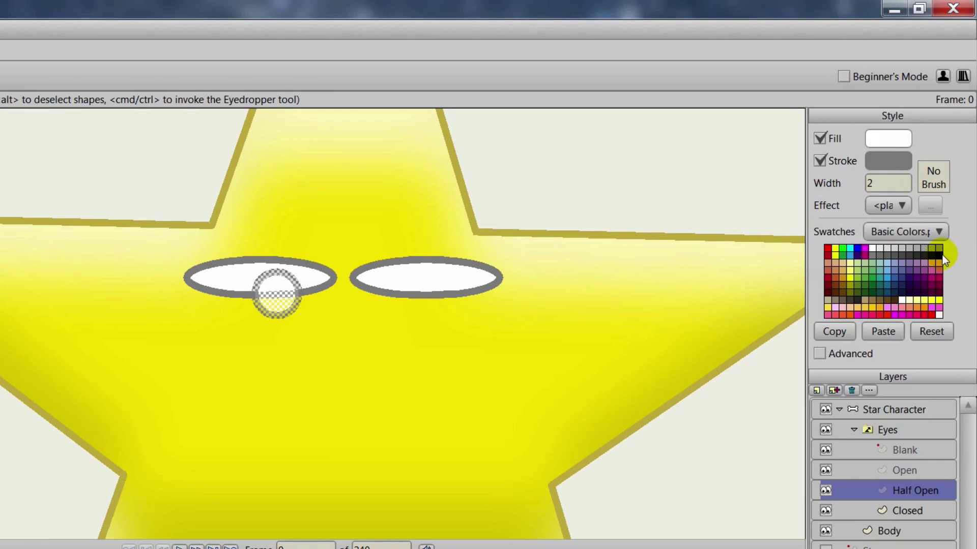
{"action": "left_click", "coordinate": [937, 256]}
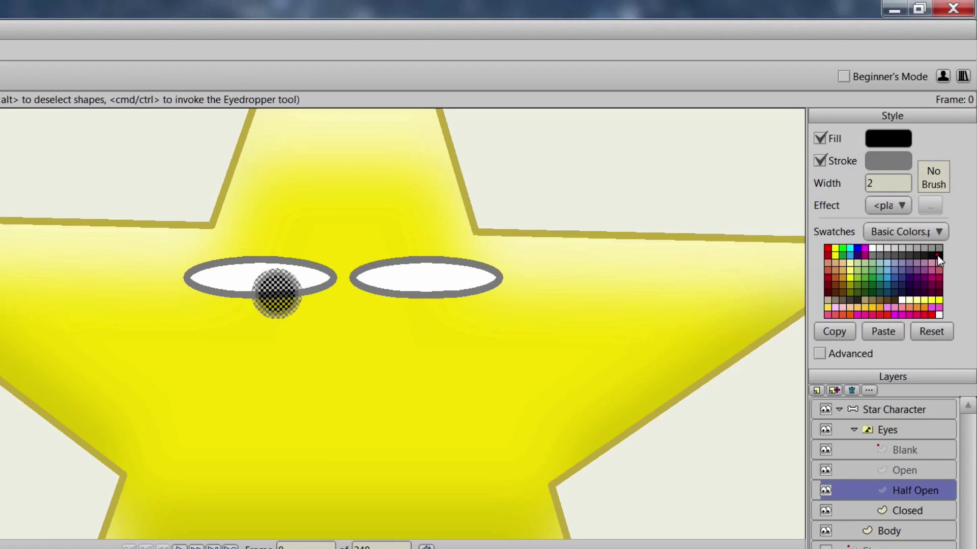
{"action": "left_click", "coordinate": [820, 161]}
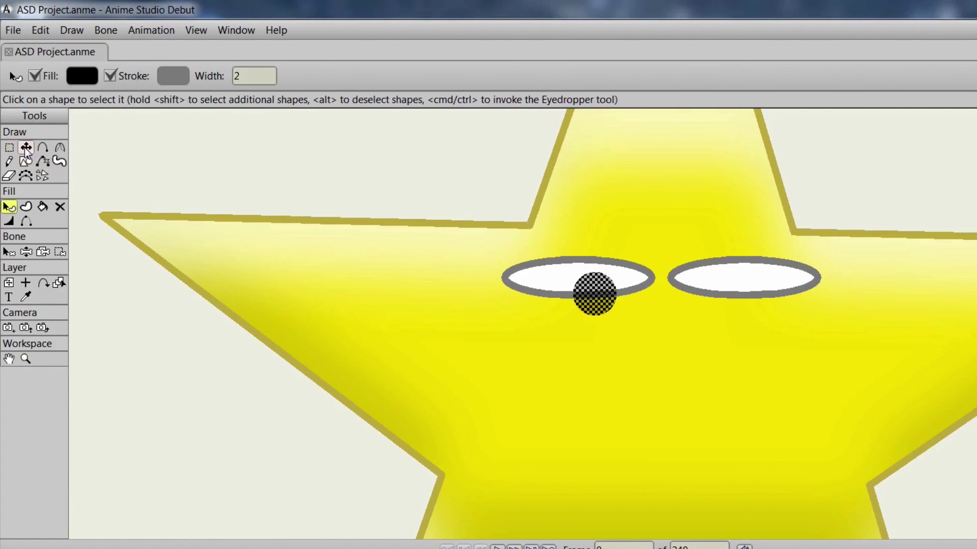
Shrink the pupil to fit inside the half-open eye and centre it there, at about X -0.2272, Y 0.5469.
{"action": "left_click", "coordinate": [26, 148]}
{"action": "scroll", "coordinate": [558, 312], "scroll_direction": "up", "scroll_amount": 4}
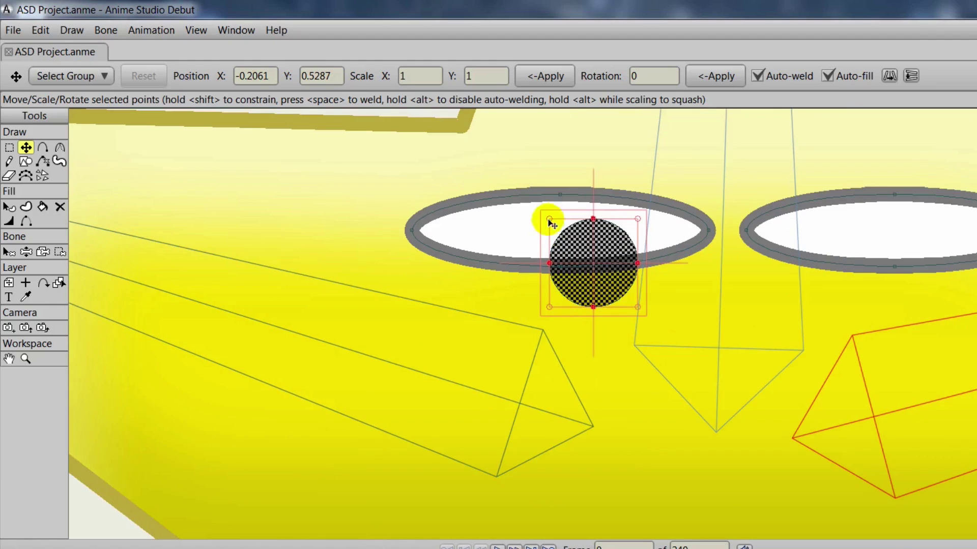
{"action": "mouse_move", "coordinate": [550, 219]}
{"action": "left_mouse_down"}
{"action": "mouse_move", "coordinate": [566, 246]}
{"action": "mouse_move", "coordinate": [569, 235]}
{"action": "mouse_move", "coordinate": [550, 225]}
{"action": "left_mouse_up"}
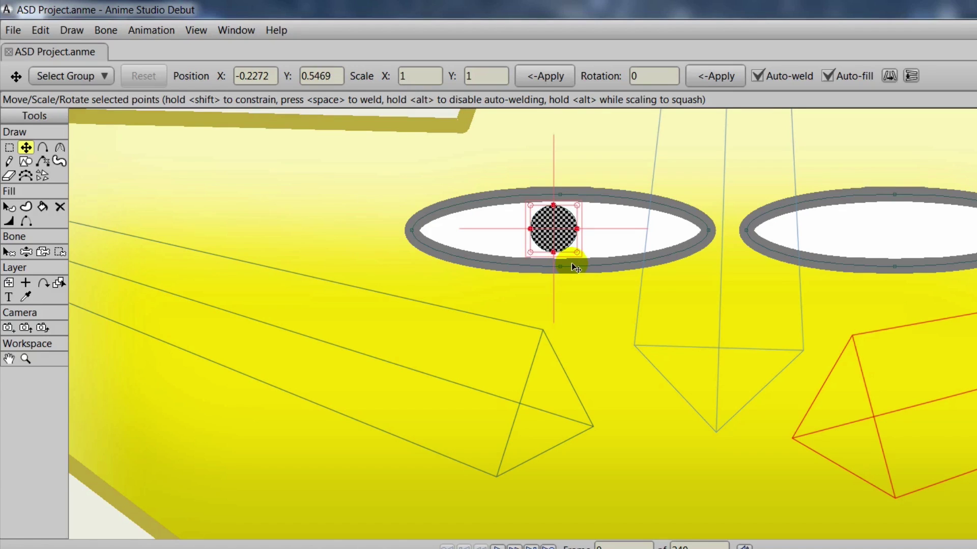
Duplicate the black pupil and place the copy in the right-hand half-open eye, at about X -0.0414, Y 0.5469.
{"action": "left_click", "coordinate": [571, 263]}
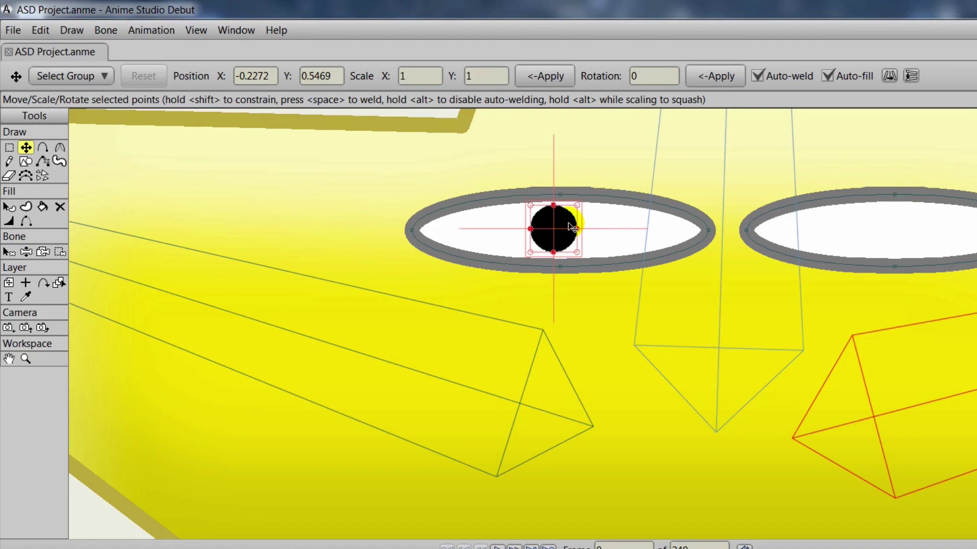
{"action": "left_click_drag", "start_coordinate": [568, 223], "coordinate": [923, 256]}
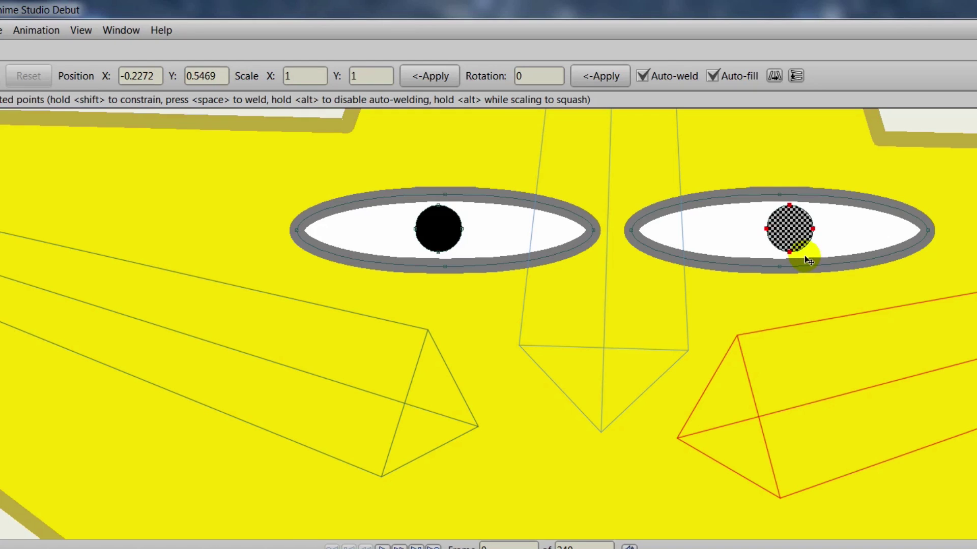
{"action": "left_click_drag", "start_coordinate": [805, 255], "coordinate": [804, 255]}
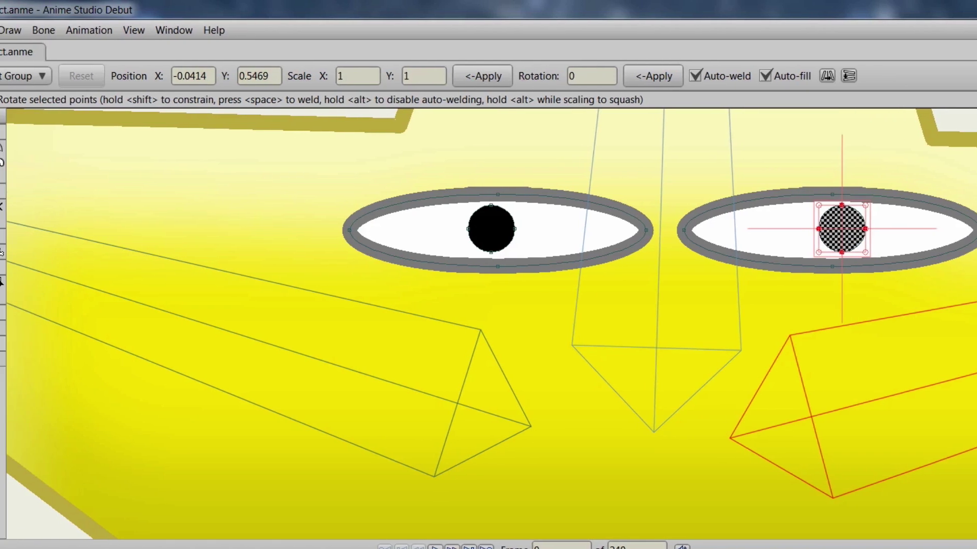
Draw a small circle with fill and stroke just above the left-hand eye as a pupil highlight.
{"action": "left_click", "coordinate": [26, 162]}
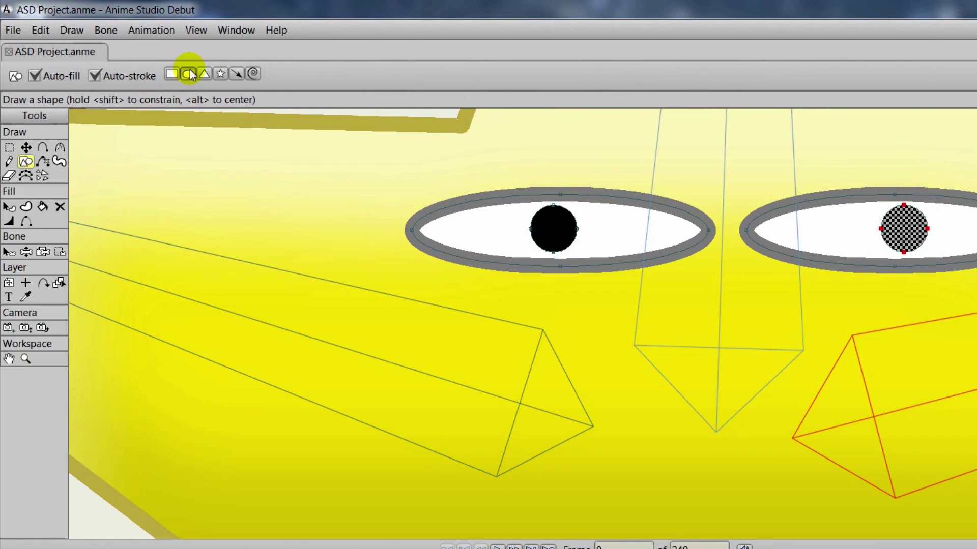
{"action": "left_click", "coordinate": [188, 74]}
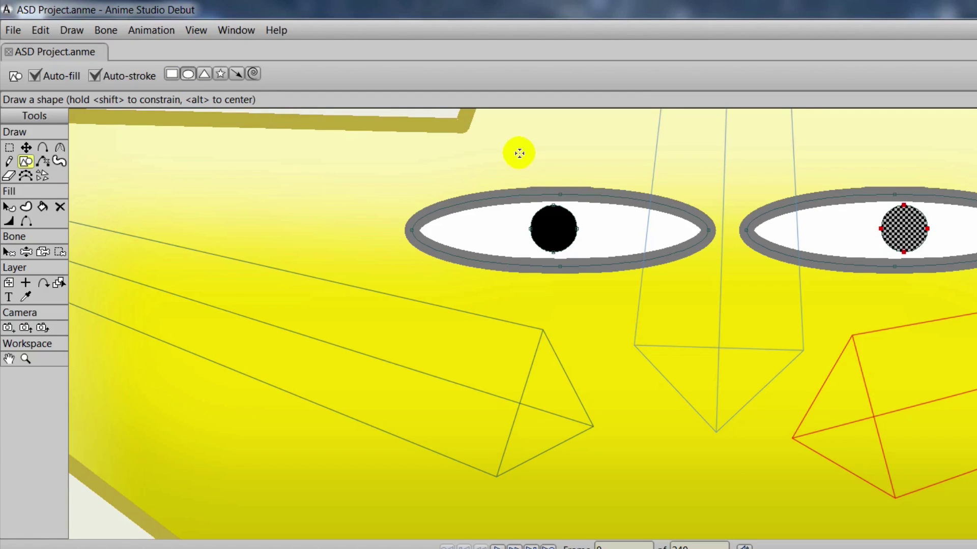
{"action": "left_click_drag", "start_coordinate": [519, 152], "coordinate": [539, 168]}
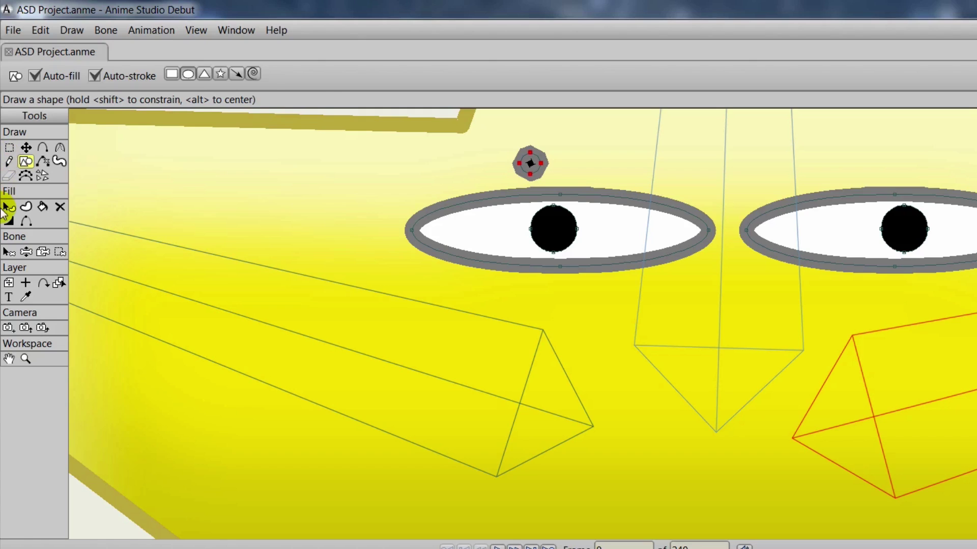
Turn off the small circle's stroke and fill it with white.
{"action": "left_click", "coordinate": [6, 208]}
{"action": "left_click", "coordinate": [528, 163]}
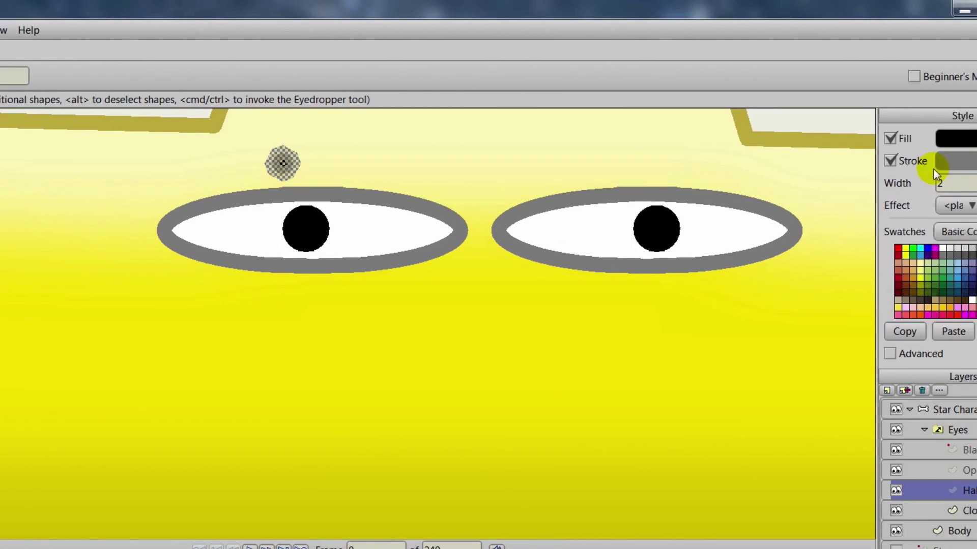
{"action": "left_click", "coordinate": [890, 160]}
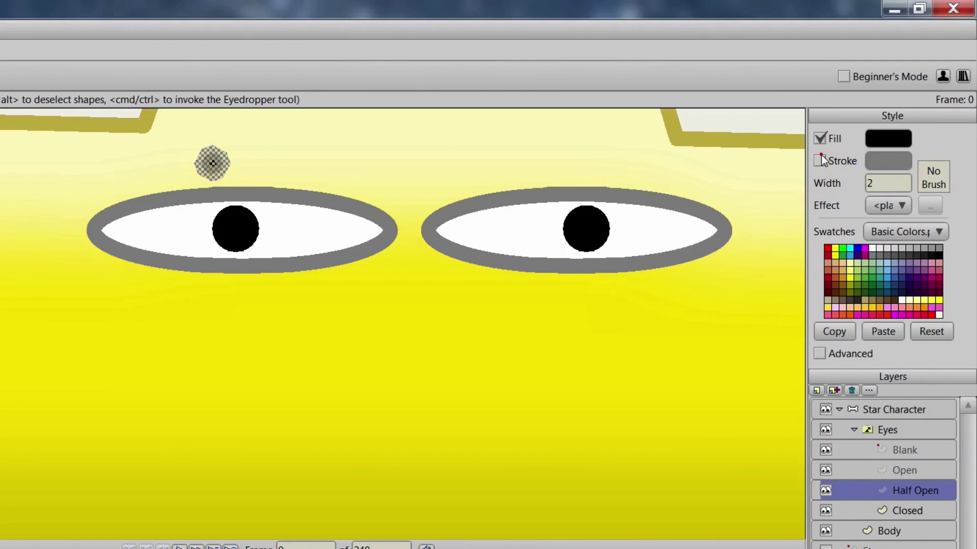
{"action": "left_click", "coordinate": [873, 248]}
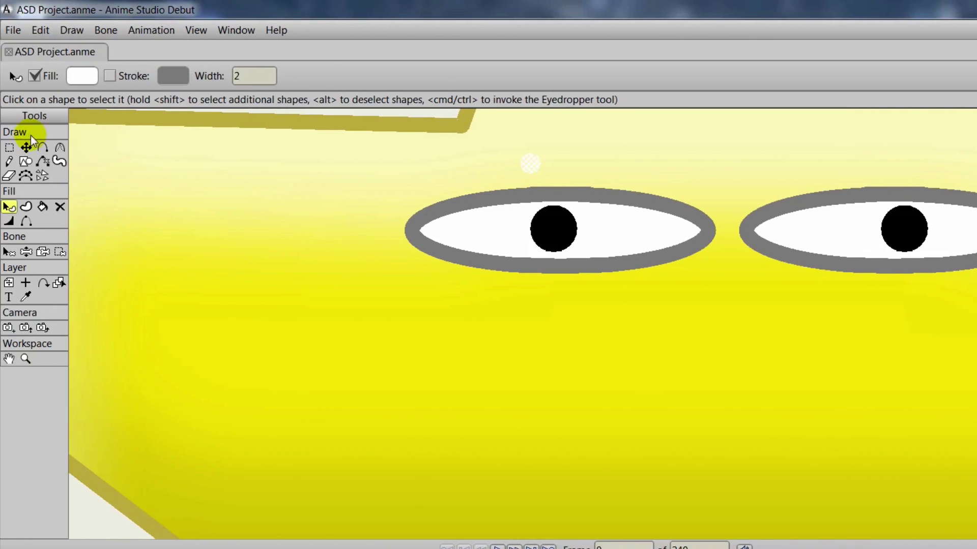
Move the white highlight onto the upper-left part of the left-hand pupil, at about X -0.2302, Y 0.5504, and shrink it slightly.
{"action": "left_click", "coordinate": [26, 147]}
{"action": "left_click_drag", "start_coordinate": [532, 162], "coordinate": [548, 264]}
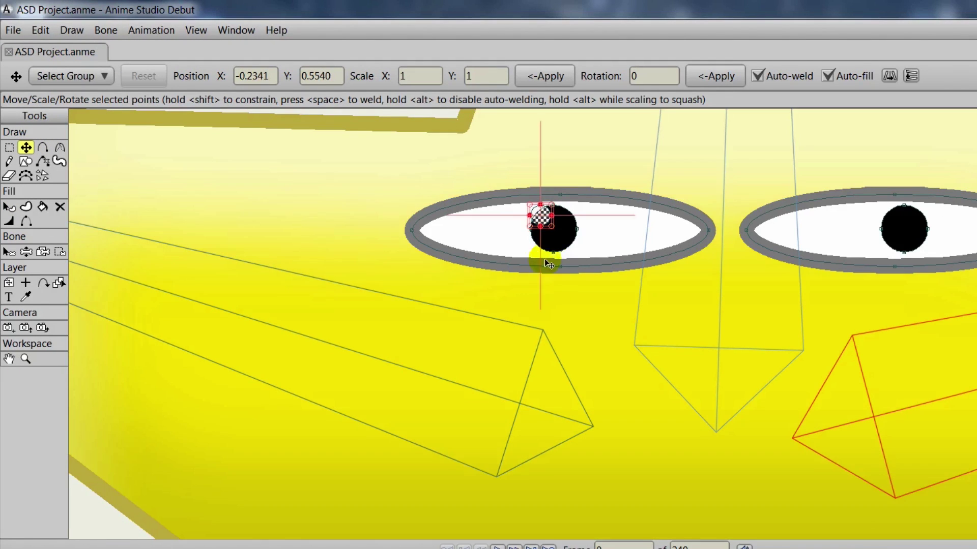
{"action": "left_click", "coordinate": [592, 311]}
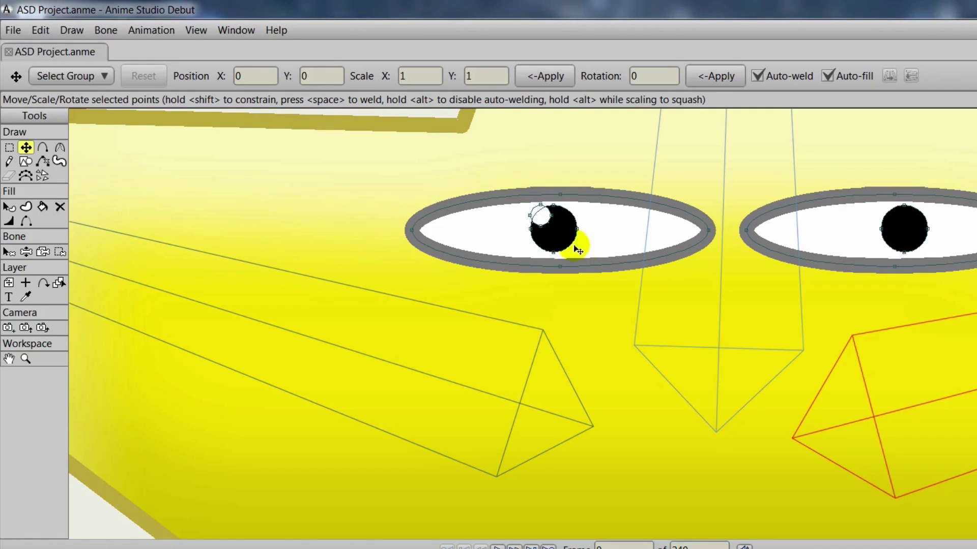
{"action": "left_click", "coordinate": [550, 222]}
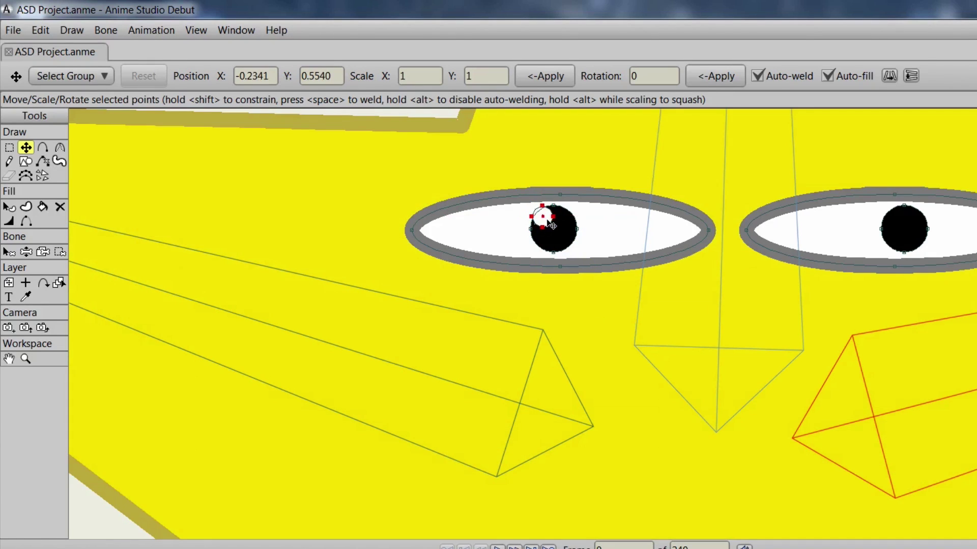
{"action": "left_click_drag", "start_coordinate": [549, 224], "coordinate": [554, 228]}
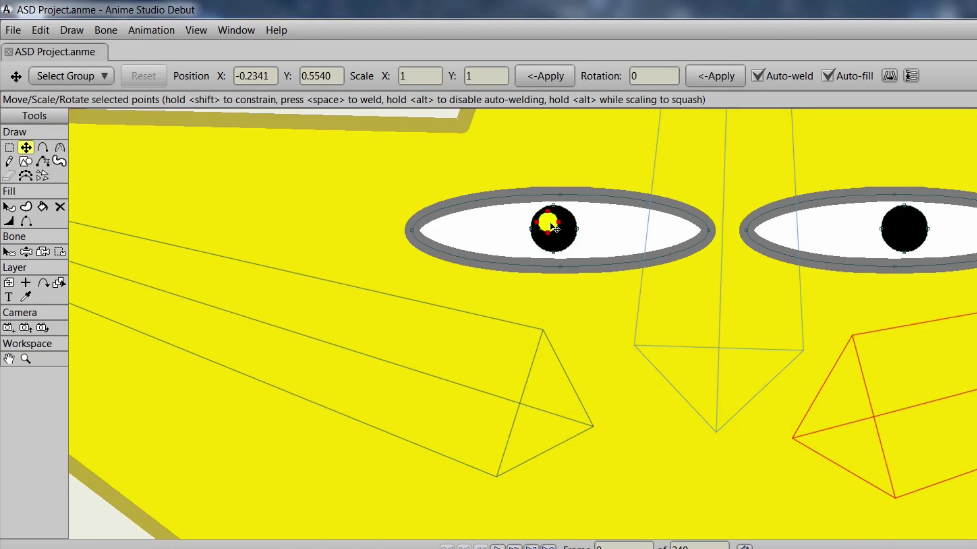
{"action": "scroll", "coordinate": [504, 238], "scroll_direction": "up", "scroll_amount": 3}
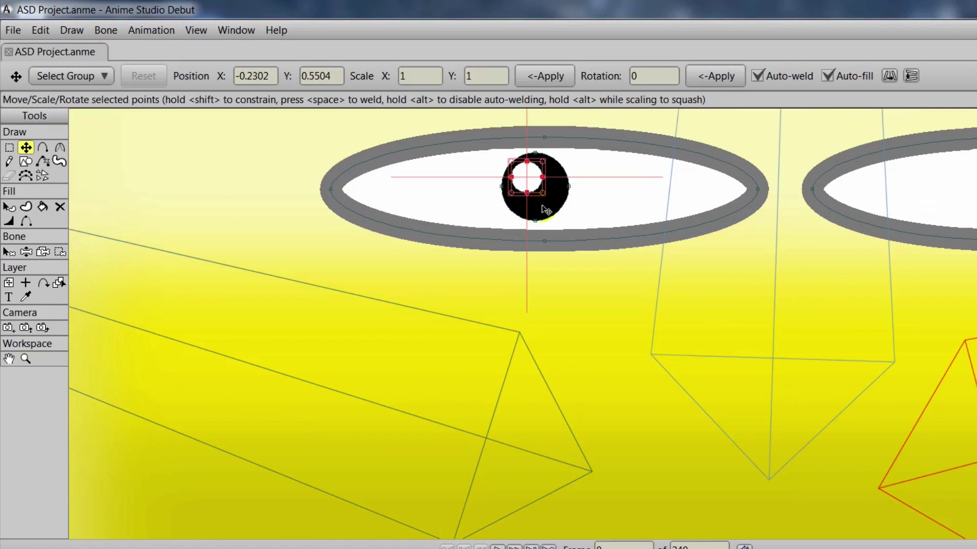
{"action": "left_click_drag", "start_coordinate": [543, 193], "coordinate": [542, 194]}
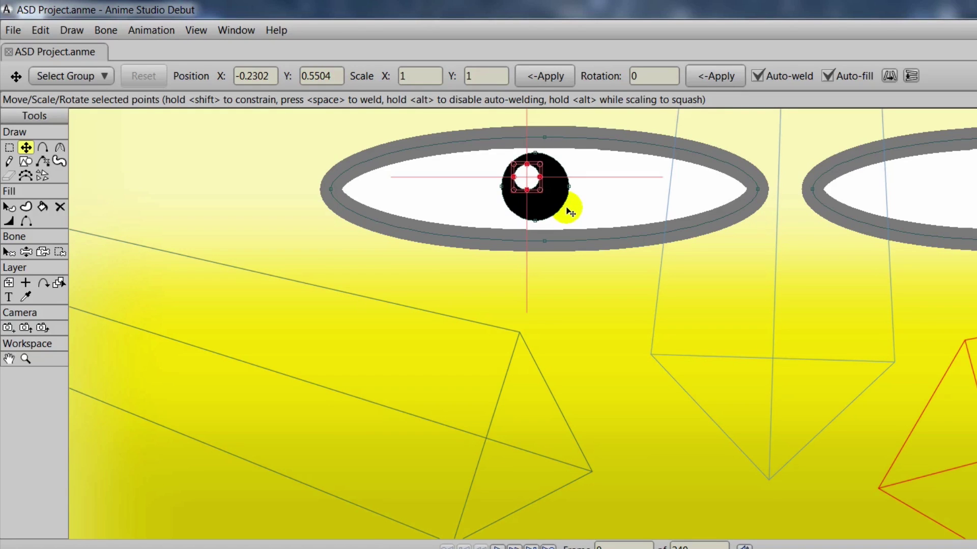
Duplicate the white highlight and place the copy on the right-hand pupil, at about X -0.0457, Y 0.5504.
{"action": "left_click_drag", "start_coordinate": [525, 174], "coordinate": [806, 184]}
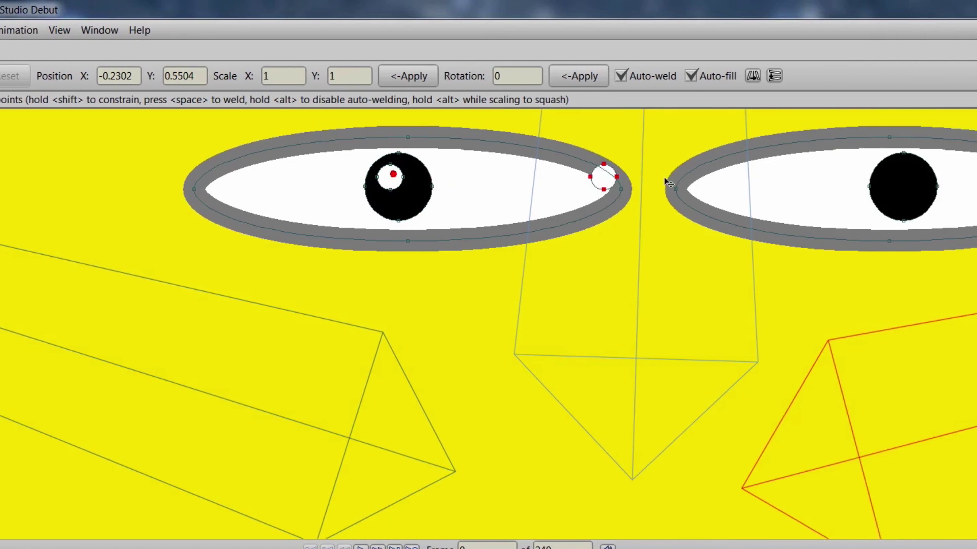
{"action": "left_click_drag", "start_coordinate": [669, 184], "coordinate": [861, 190]}
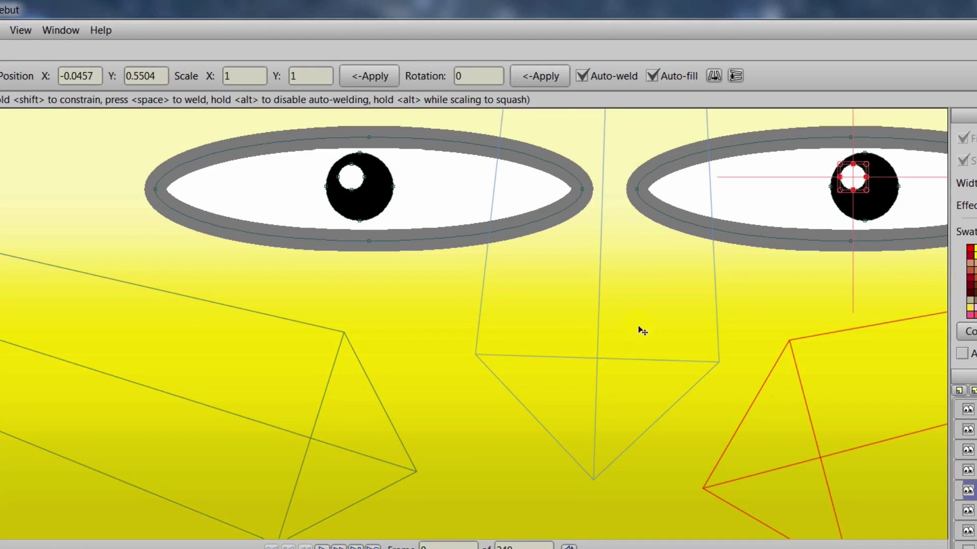
{"action": "key", "text": "minus"}
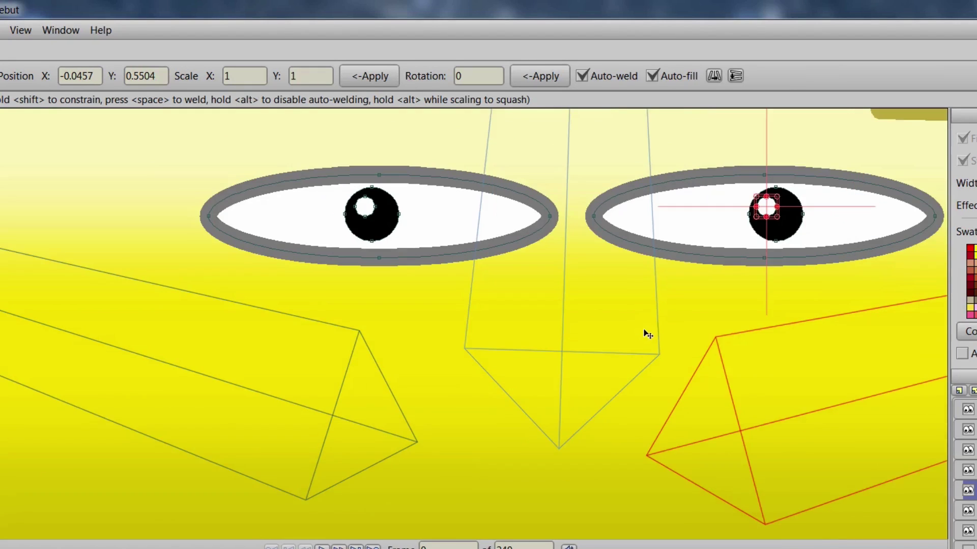
{"action": "left_click_drag", "start_coordinate": [629, 333], "coordinate": [582, 344]}
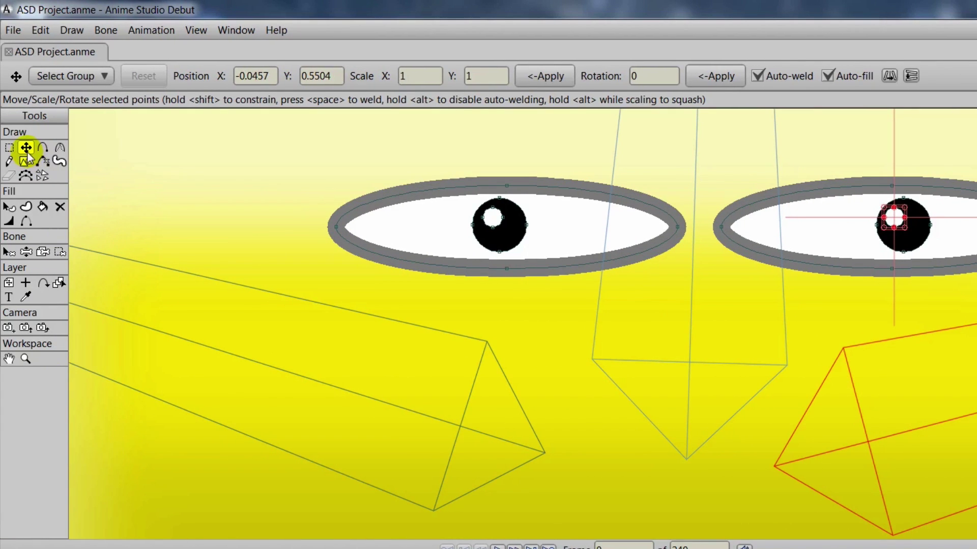
Lasso-select the points of both pupils and their highlights, leaving out the eye outlines, and copy them.
{"action": "left_click", "coordinate": [9, 148]}
{"action": "mouse_move", "coordinate": [534, 203]}
{"action": "left_mouse_down"}
{"action": "mouse_move", "coordinate": [497, 190]}
{"action": "mouse_move", "coordinate": [462, 206]}
{"action": "mouse_move", "coordinate": [463, 240]}
{"action": "mouse_move", "coordinate": [496, 259]}
{"action": "mouse_move", "coordinate": [549, 242]}
{"action": "mouse_move", "coordinate": [532, 200]}
{"action": "mouse_move", "coordinate": [565, 196]}
{"action": "left_mouse_up"}
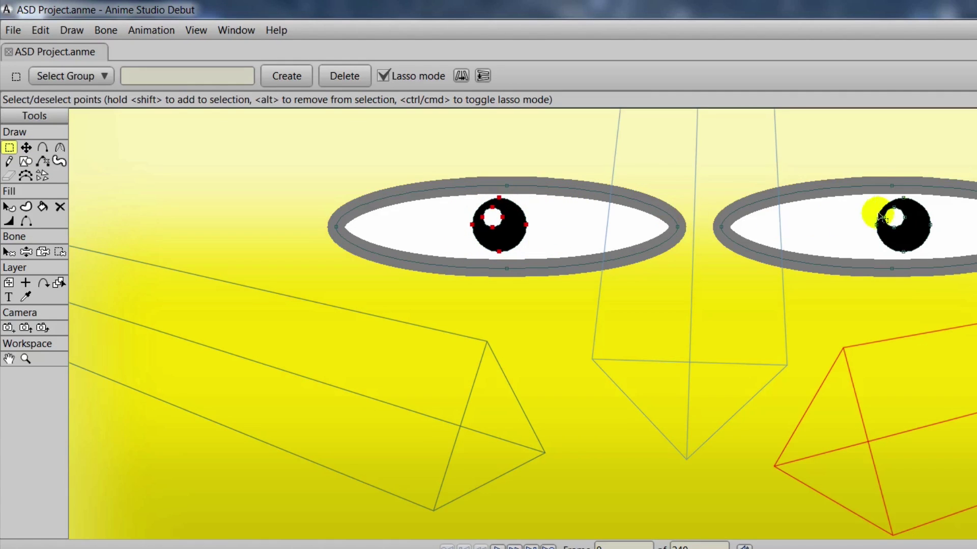
{"action": "mouse_move", "coordinate": [944, 206]}
{"action": "left_mouse_down"}
{"action": "mouse_move", "coordinate": [887, 190]}
{"action": "mouse_move", "coordinate": [862, 214]}
{"action": "mouse_move", "coordinate": [870, 246]}
{"action": "mouse_move", "coordinate": [912, 257]}
{"action": "mouse_move", "coordinate": [939, 225]}
{"action": "mouse_move", "coordinate": [941, 200]}
{"action": "left_mouse_up"}
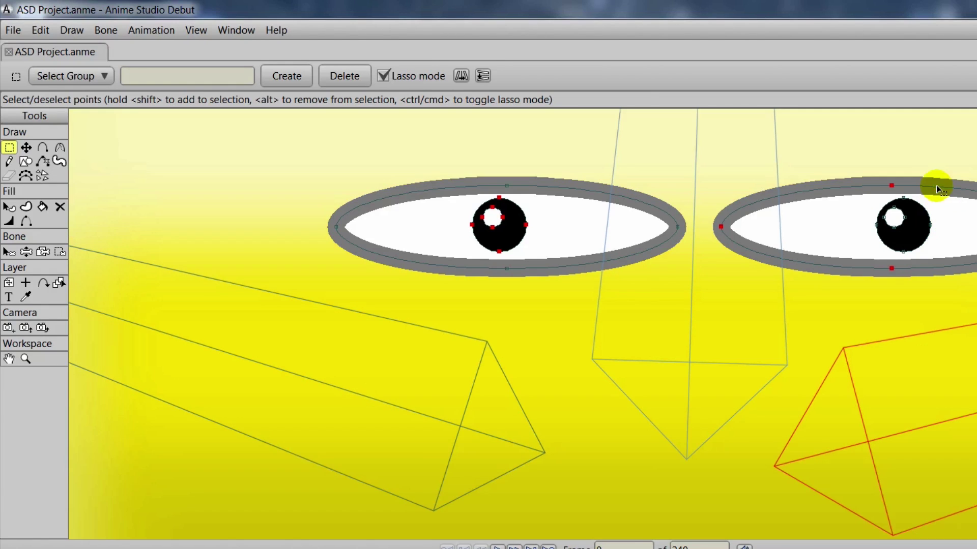
{"action": "left_click", "coordinate": [932, 208]}
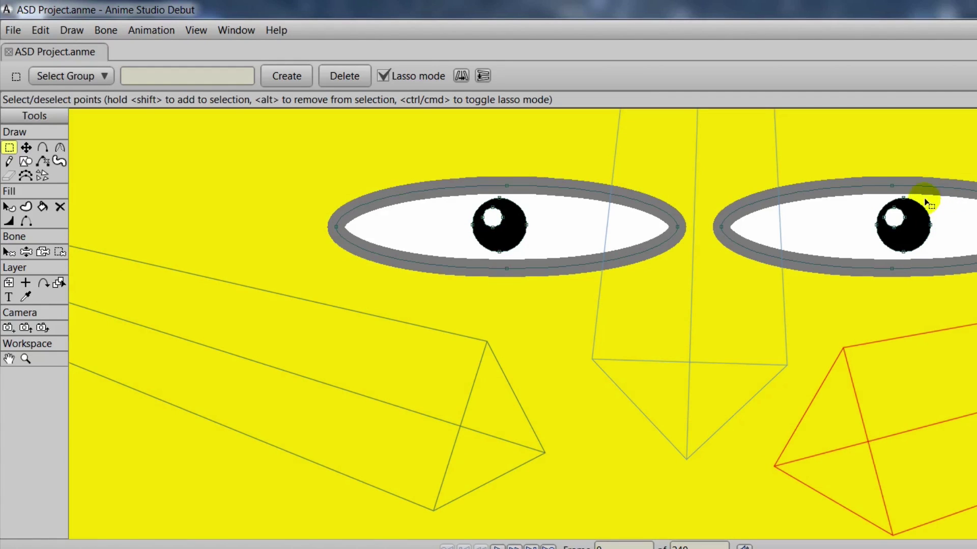
{"action": "mouse_move", "coordinate": [924, 200]}
{"action": "left_mouse_down"}
{"action": "mouse_move", "coordinate": [881, 197]}
{"action": "mouse_move", "coordinate": [866, 220]}
{"action": "mouse_move", "coordinate": [871, 247]}
{"action": "mouse_move", "coordinate": [923, 255]}
{"action": "mouse_move", "coordinate": [938, 226]}
{"action": "mouse_move", "coordinate": [938, 207]}
{"action": "mouse_move", "coordinate": [924, 203]}
{"action": "mouse_move", "coordinate": [889, 205]}
{"action": "mouse_move", "coordinate": [861, 227]}
{"action": "mouse_move", "coordinate": [903, 190]}
{"action": "mouse_move", "coordinate": [870, 205]}
{"action": "mouse_move", "coordinate": [867, 242]}
{"action": "mouse_move", "coordinate": [883, 254]}
{"action": "mouse_move", "coordinate": [910, 257]}
{"action": "mouse_move", "coordinate": [932, 243]}
{"action": "mouse_move", "coordinate": [917, 191]}
{"action": "left_mouse_up"}
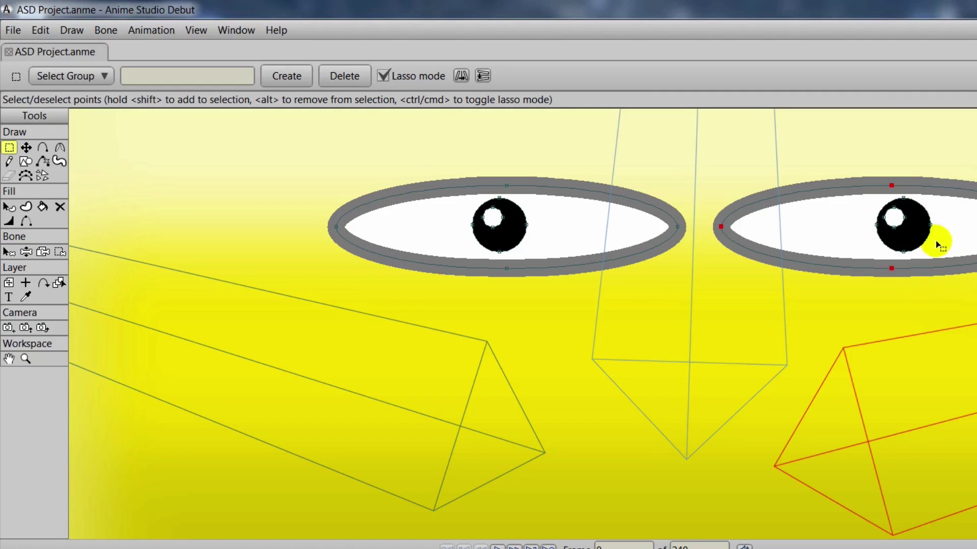
{"action": "mouse_move", "coordinate": [915, 279]}
{"action": "left_mouse_down"}
{"action": "mouse_move", "coordinate": [851, 345]}
{"action": "mouse_move", "coordinate": [834, 386]}
{"action": "mouse_move", "coordinate": [532, 386]}
{"action": "left_mouse_up"}
{"action": "scroll", "coordinate": [832, 362], "scroll_direction": "up", "scroll_amount": 3}
{"action": "mouse_move", "coordinate": [865, 253]}
{"action": "left_mouse_down"}
{"action": "mouse_move", "coordinate": [789, 234]}
{"action": "mouse_move", "coordinate": [733, 246]}
{"action": "mouse_move", "coordinate": [698, 310]}
{"action": "mouse_move", "coordinate": [714, 375]}
{"action": "mouse_move", "coordinate": [742, 397]}
{"action": "mouse_move", "coordinate": [808, 400]}
{"action": "mouse_move", "coordinate": [865, 354]}
{"action": "mouse_move", "coordinate": [876, 285]}
{"action": "mouse_move", "coordinate": [856, 255]}
{"action": "left_mouse_up"}
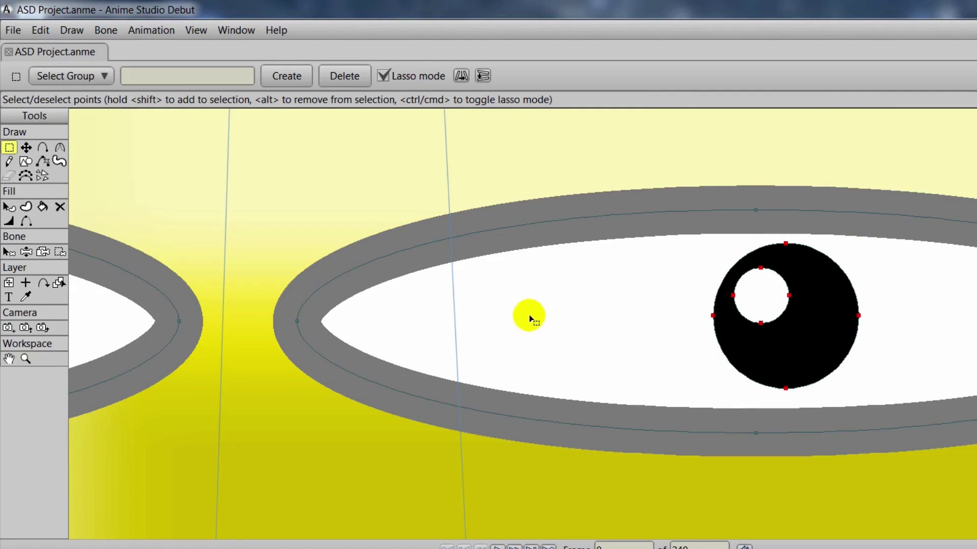
{"action": "left_click_drag", "start_coordinate": [530, 319], "coordinate": [889, 278]}
{"action": "mouse_move", "coordinate": [261, 216]}
{"action": "left_mouse_down"}
{"action": "mouse_move", "coordinate": [188, 203]}
{"action": "mouse_move", "coordinate": [130, 239]}
{"action": "mouse_move", "coordinate": [114, 306]}
{"action": "mouse_move", "coordinate": [162, 356]}
{"action": "mouse_move", "coordinate": [219, 366]}
{"action": "mouse_move", "coordinate": [281, 355]}
{"action": "mouse_move", "coordinate": [293, 255]}
{"action": "mouse_move", "coordinate": [254, 206]}
{"action": "mouse_move", "coordinate": [293, 240]}
{"action": "left_mouse_up"}
{"action": "left_click_drag", "start_coordinate": [857, 323], "coordinate": [639, 312]}
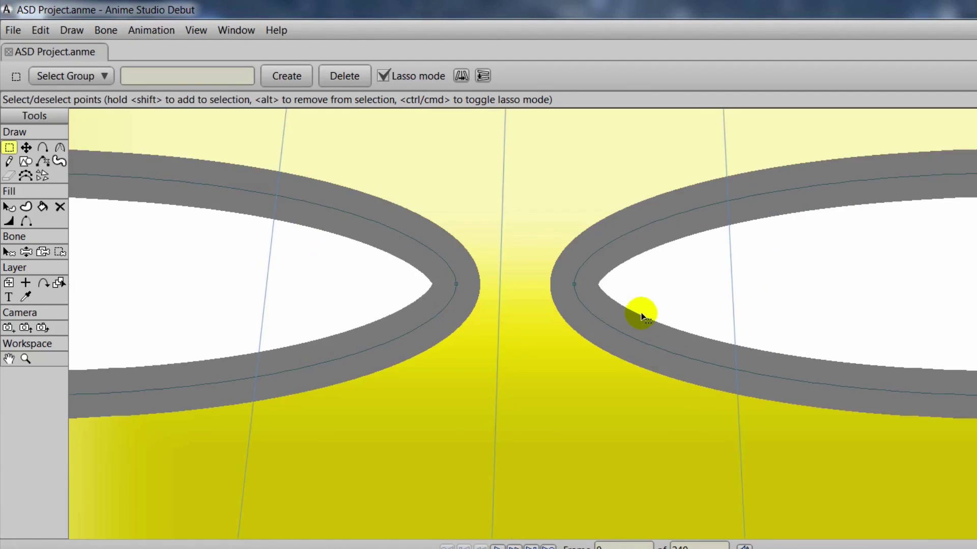
{"action": "scroll", "coordinate": [646, 314], "scroll_direction": "down", "scroll_amount": 3}
{"action": "scroll", "coordinate": [648, 315], "scroll_direction": "down", "scroll_amount": 2}
{"action": "left_click_drag", "start_coordinate": [670, 342], "coordinate": [728, 343]}
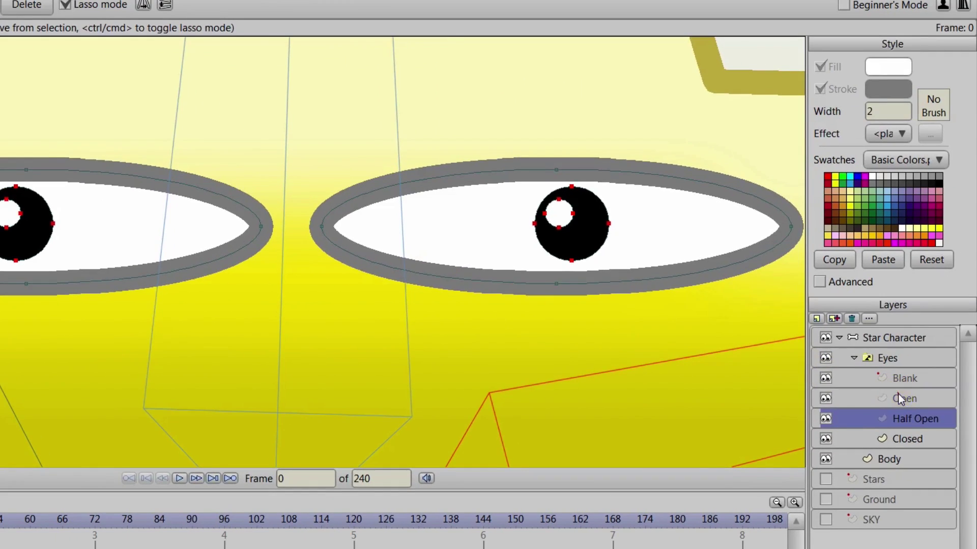
Paste the copied pupils and highlights into the Open layer and compare it with the Half Open layer.
{"action": "left_click", "coordinate": [899, 395]}
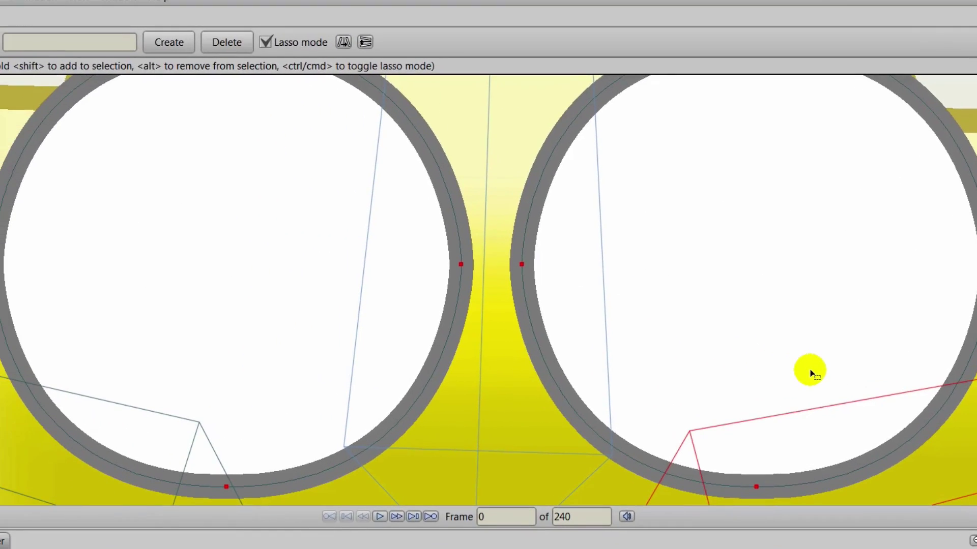
{"action": "key", "text": "ctrl+v"}
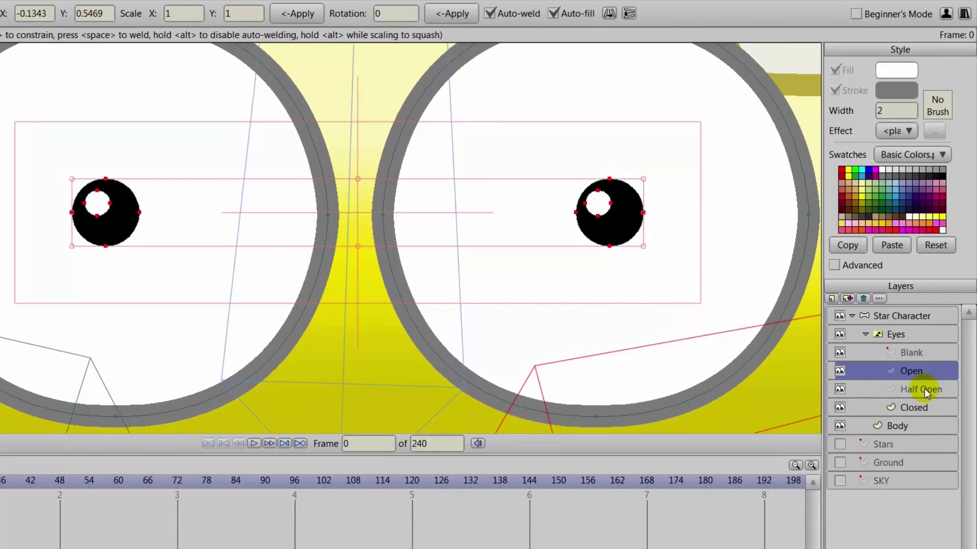
{"action": "left_click", "coordinate": [922, 389]}
{"action": "left_click", "coordinate": [914, 371]}
{"action": "key", "text": "minus"}
{"action": "scroll", "coordinate": [501, 351], "scroll_direction": "down", "scroll_amount": 4}
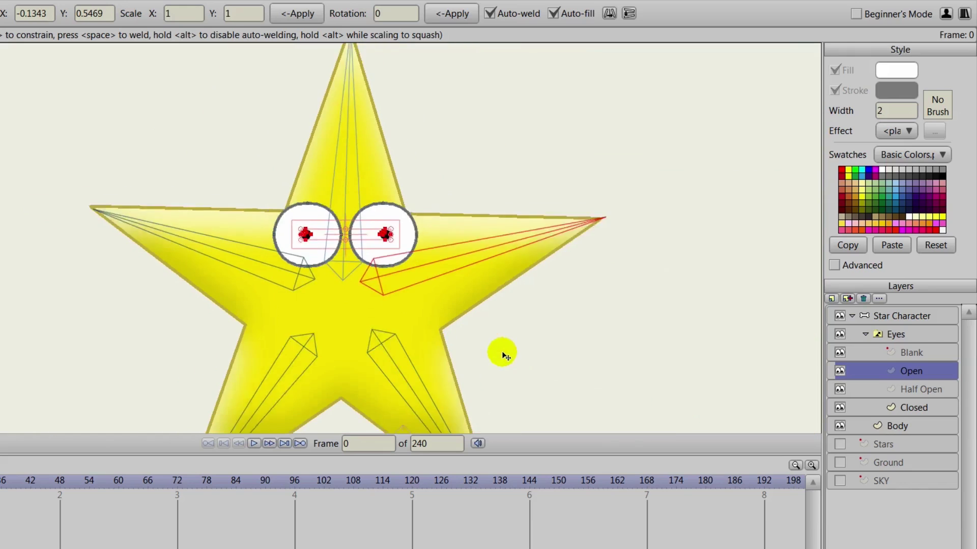
{"action": "left_click_drag", "start_coordinate": [508, 365], "coordinate": [550, 314]}
{"action": "scroll", "coordinate": [550, 314], "scroll_direction": "up", "scroll_amount": 1}
{"action": "scroll", "coordinate": [552, 318], "scroll_direction": "up", "scroll_amount": 1}
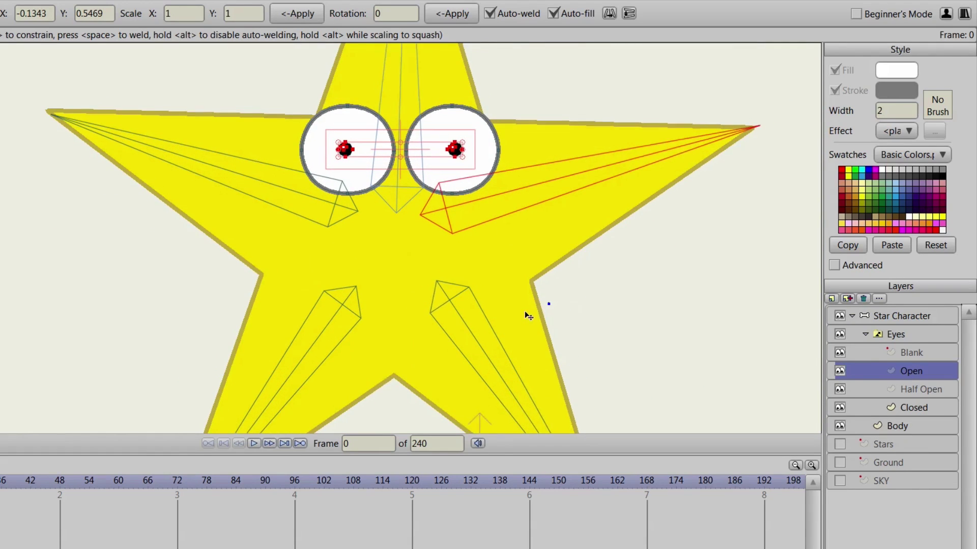
Collapse the Eyes switch layer, switch it to Half Open and finally to Open, and select the Body layer.
{"action": "left_click", "coordinate": [868, 334]}
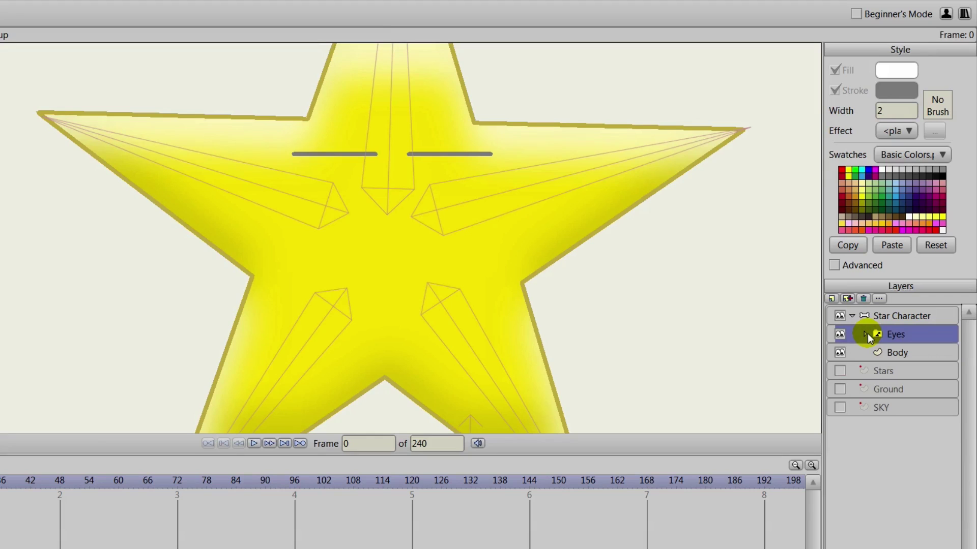
{"action": "right_click", "coordinate": [898, 333]}
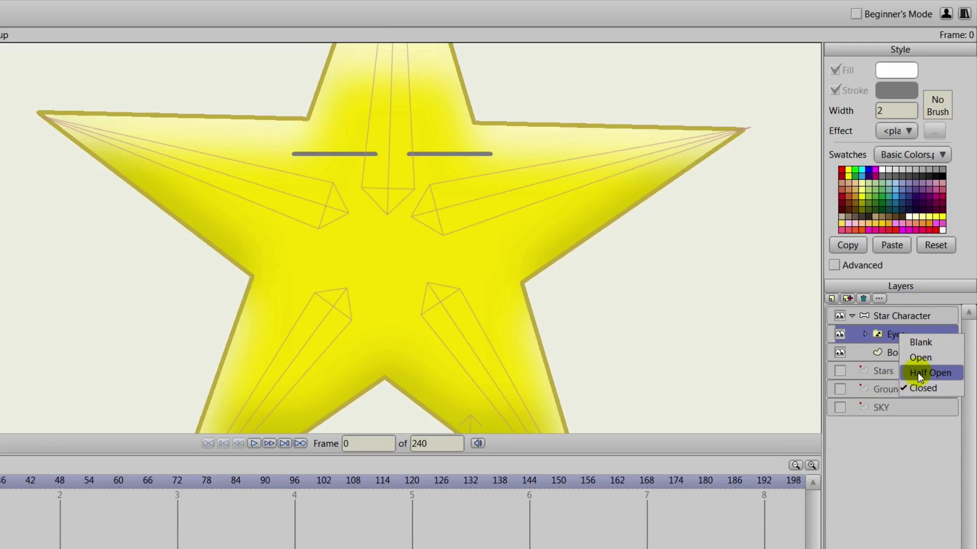
{"action": "left_click", "coordinate": [918, 373]}
{"action": "right_click", "coordinate": [912, 330]}
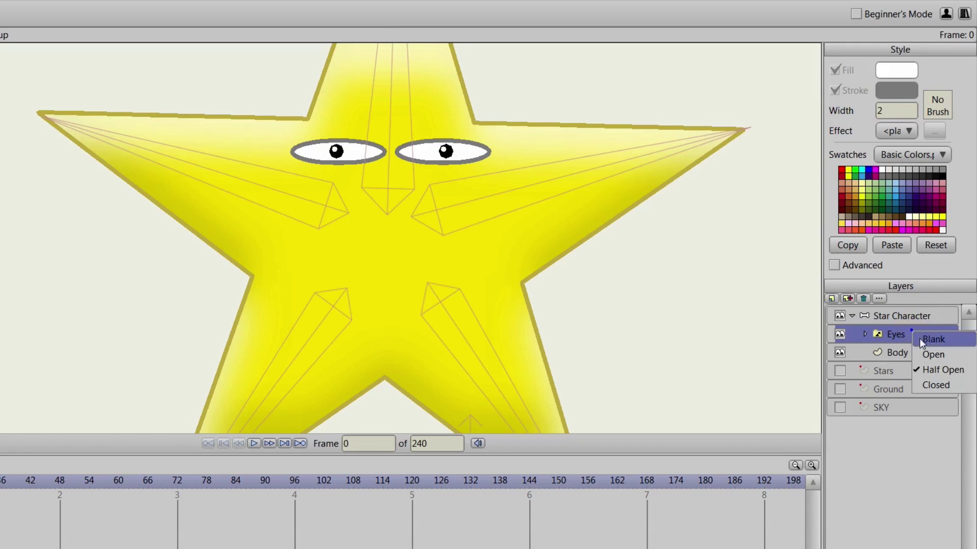
{"action": "left_click", "coordinate": [936, 354]}
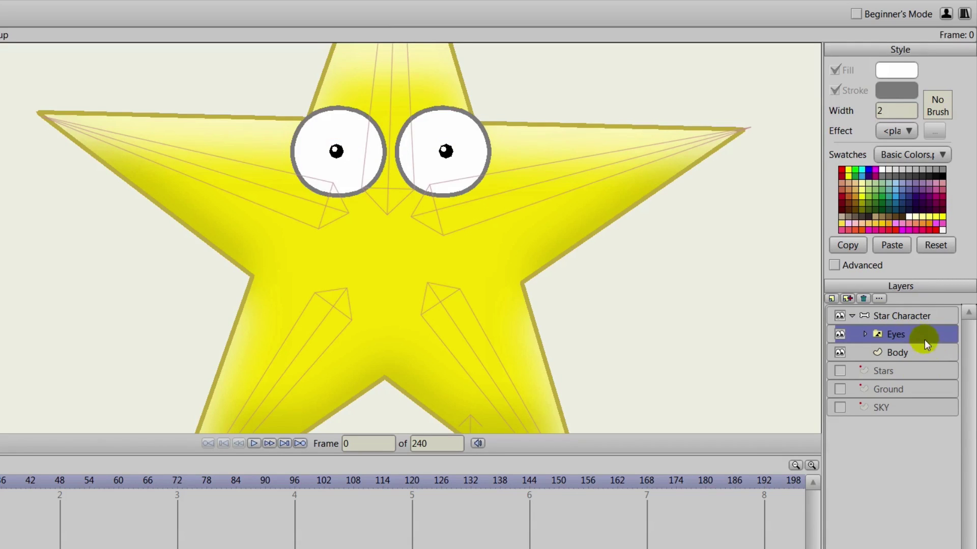
{"action": "left_click", "coordinate": [894, 350]}
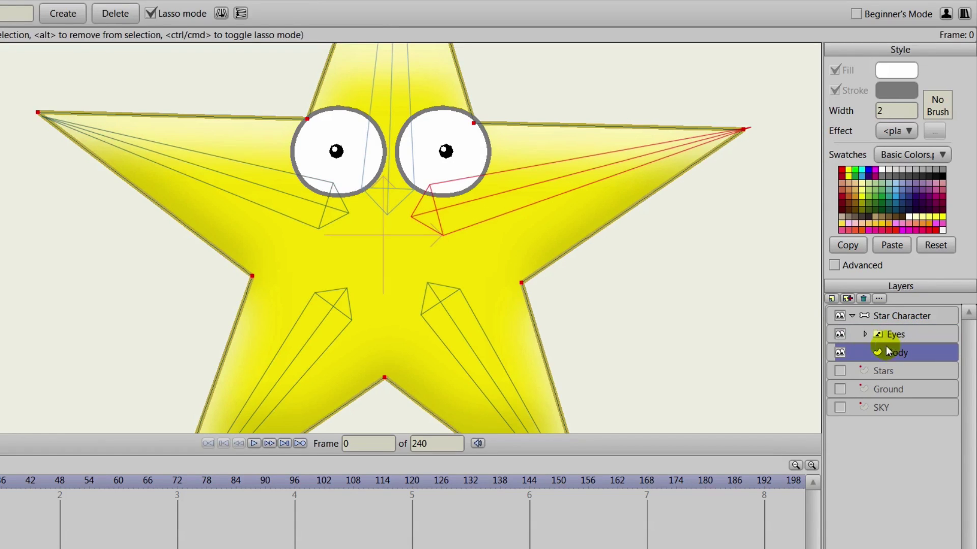
Add a switch layer named Mouth directly above the Body layer.
{"action": "left_click", "coordinate": [829, 299]}
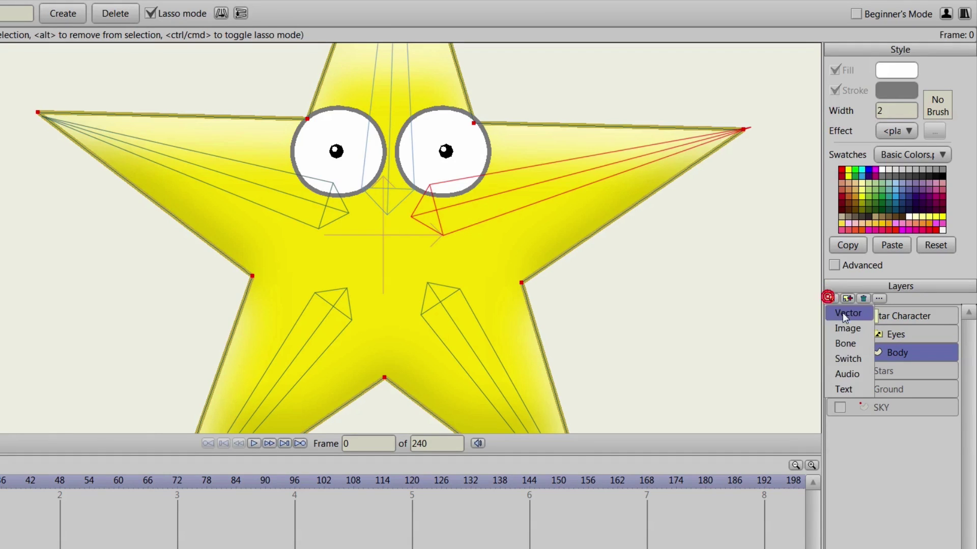
{"action": "left_click", "coordinate": [852, 359]}
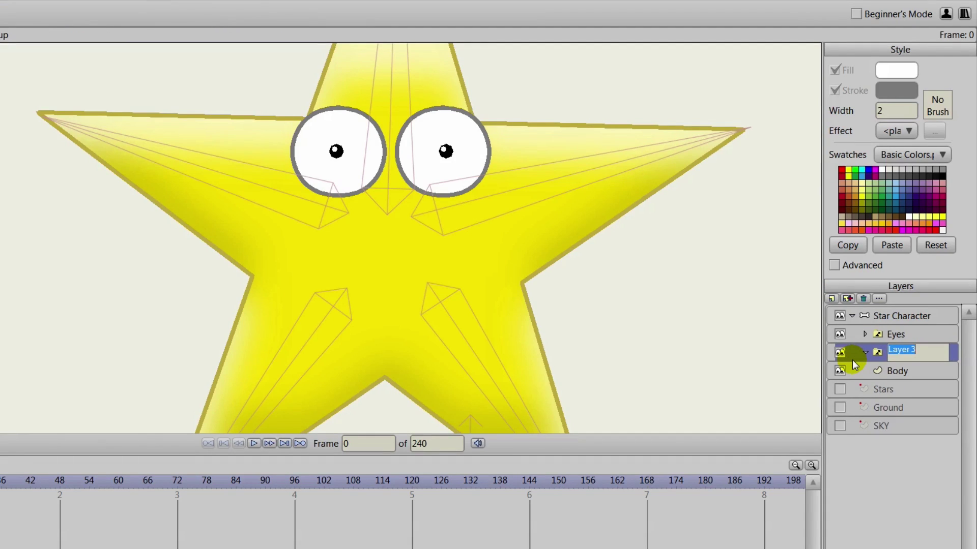
{"action": "type", "text": "Mouth"}
{"action": "key", "text": "Return"}
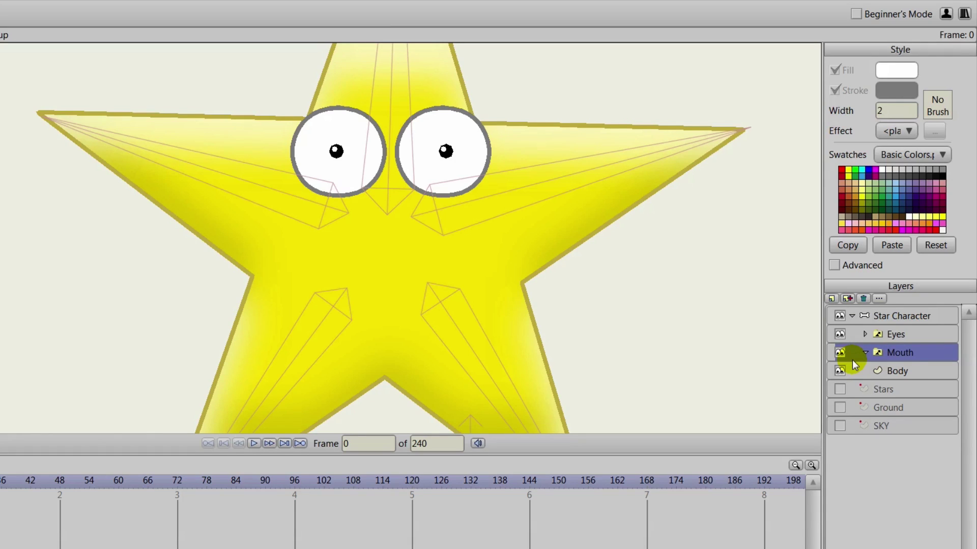
Add a vector layer named Closed directly above the Body layer.
{"action": "left_click", "coordinate": [909, 367]}
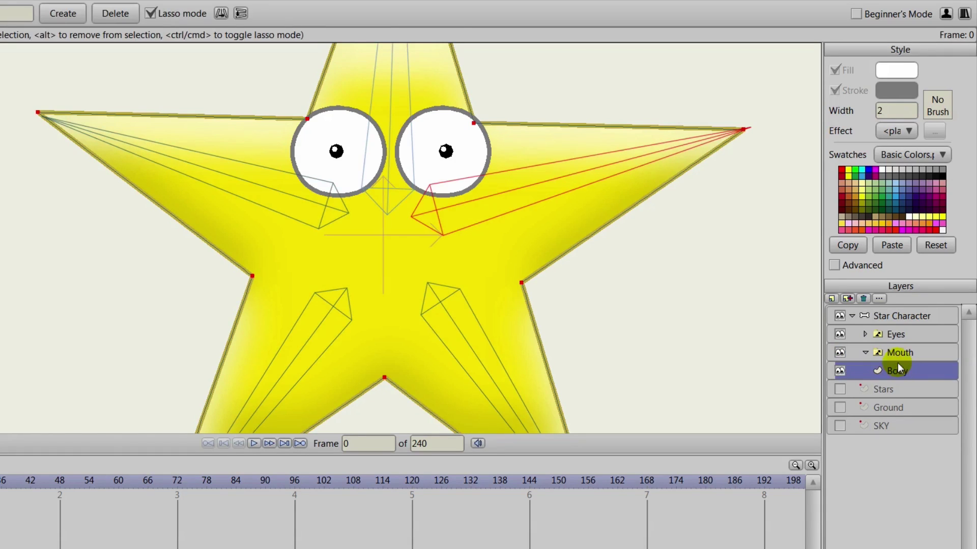
{"action": "left_click", "coordinate": [831, 298]}
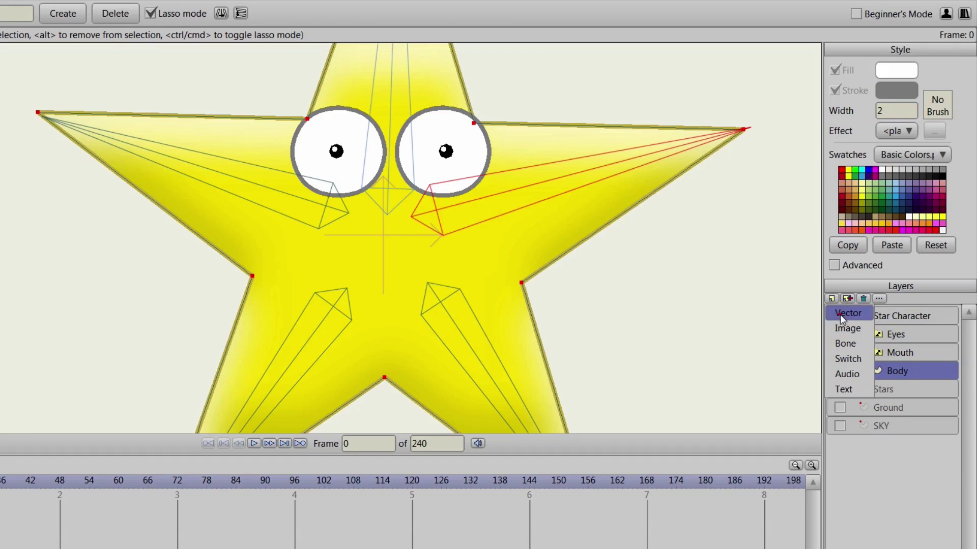
{"action": "left_click", "coordinate": [840, 314]}
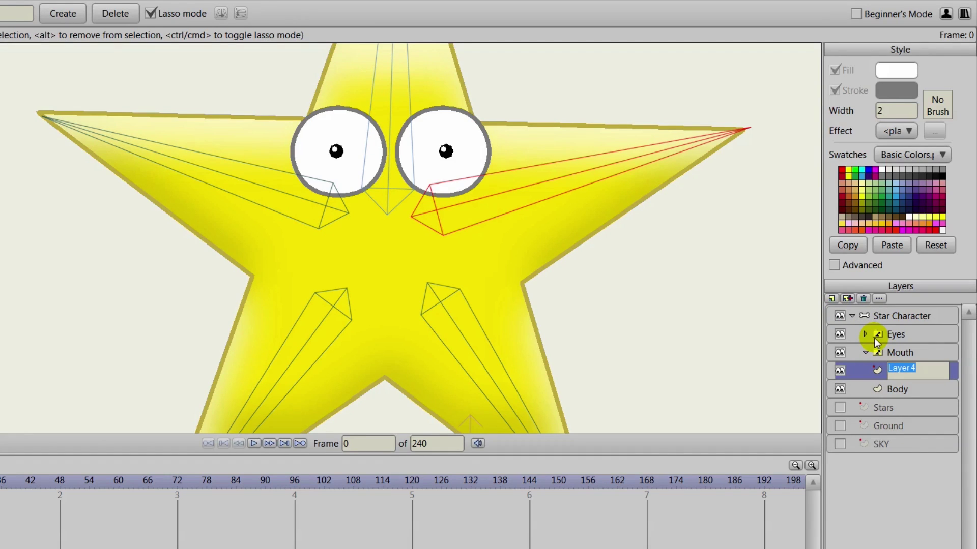
{"action": "type", "text": "Closed"}
{"action": "key", "text": "Return"}
Add two more vector layers above Closed, naming the first Open and the second Blank.
{"action": "left_click", "coordinate": [832, 297]}
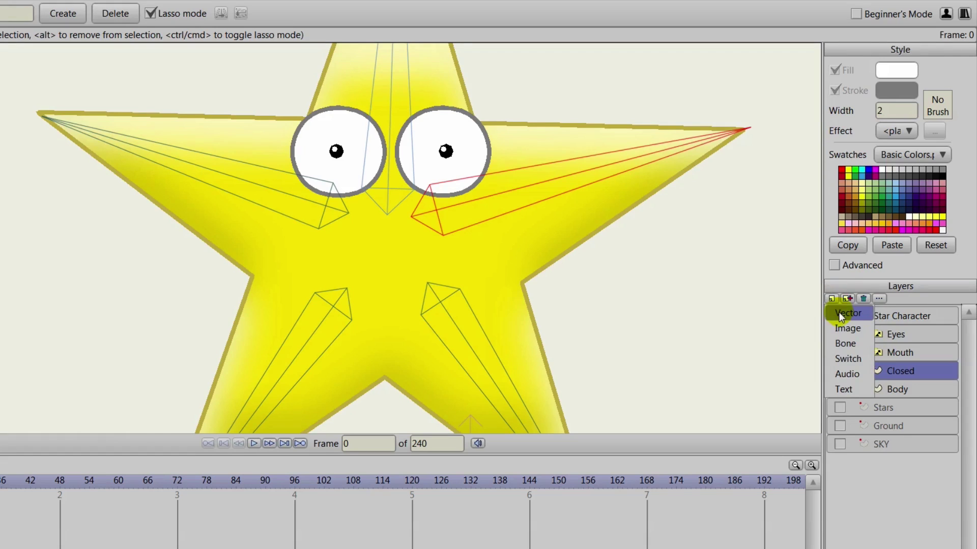
{"action": "left_click", "coordinate": [837, 316]}
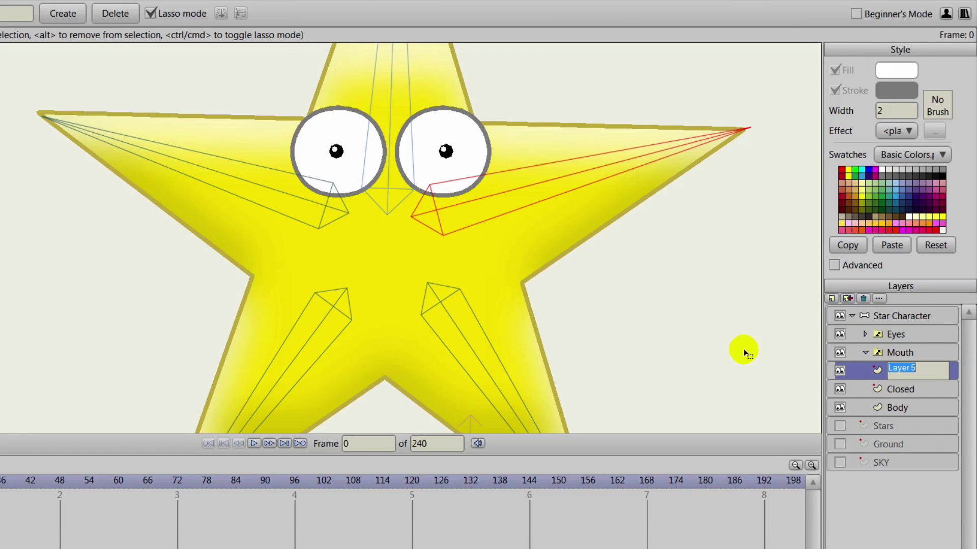
{"action": "type", "text": "Open"}
{"action": "key", "text": "Return"}
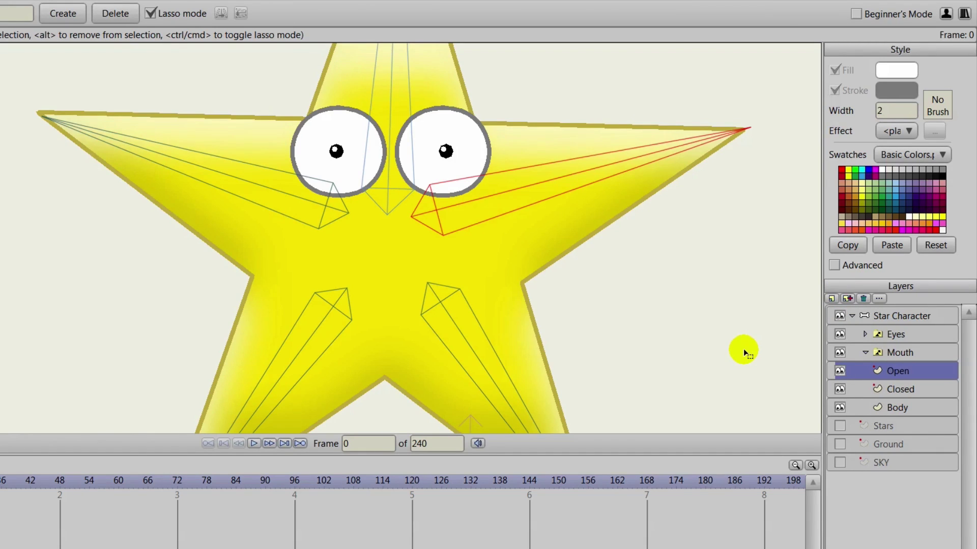
{"action": "left_click", "coordinate": [832, 298]}
{"action": "left_click", "coordinate": [835, 313]}
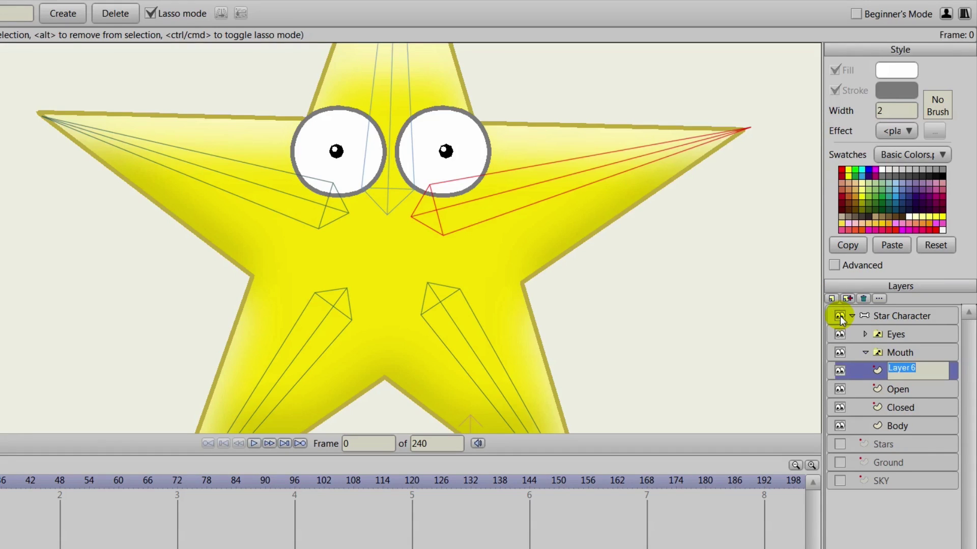
{"action": "type", "text": "Blank"}
{"action": "key", "text": "Return"}
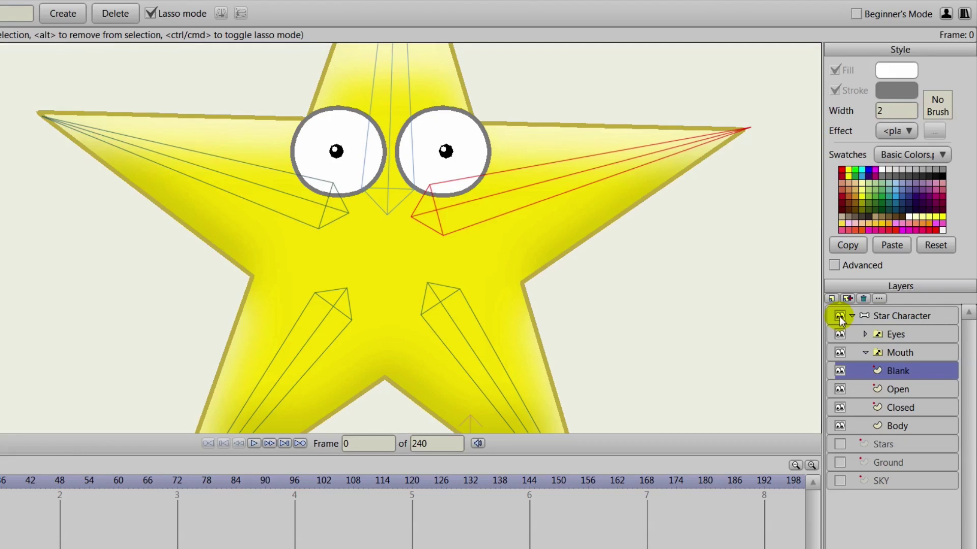
Move the Blank, Open and Closed layers together into the Mouth switch layer.
{"action": "left_click", "coordinate": [905, 407], "text": "shift"}
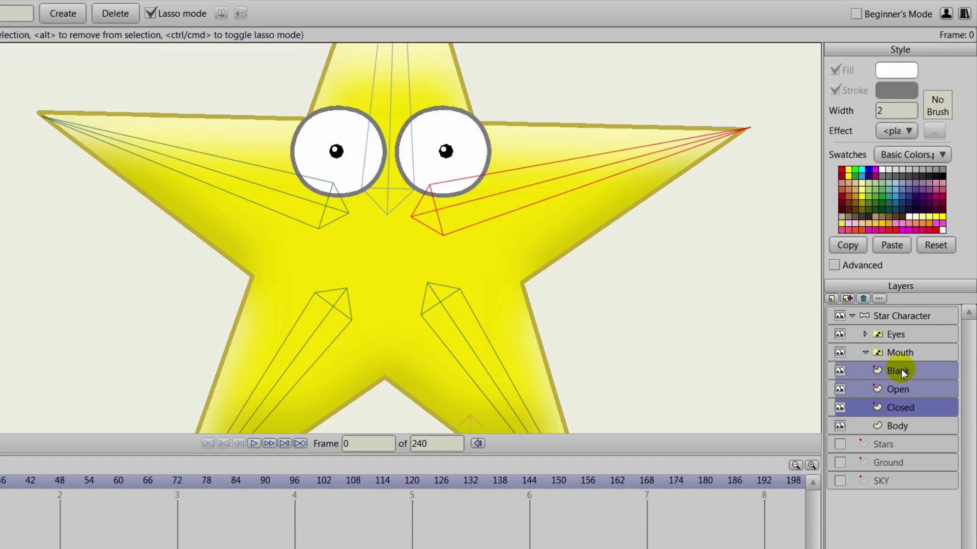
{"action": "left_click_drag", "start_coordinate": [901, 368], "coordinate": [902, 357]}
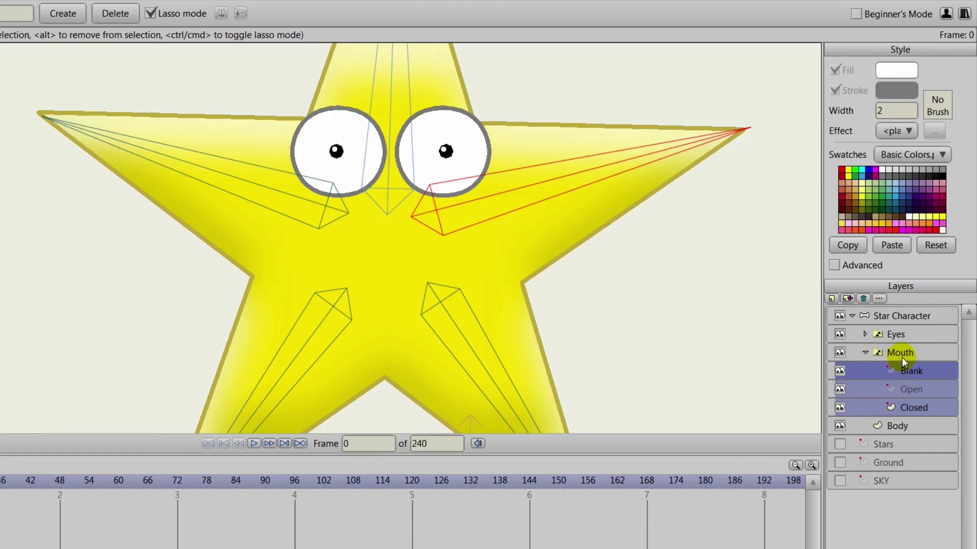
{"action": "left_click", "coordinate": [863, 352]}
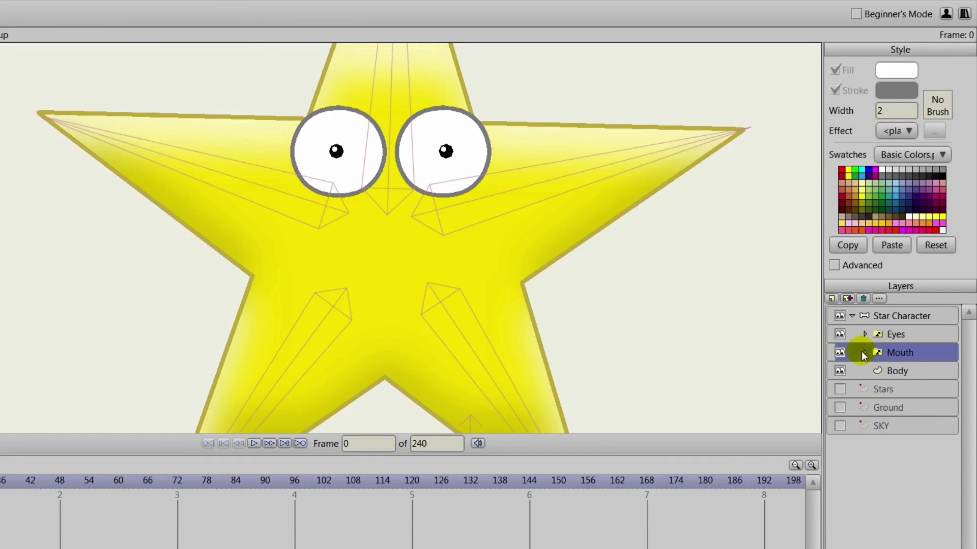
{"action": "left_click", "coordinate": [863, 352]}
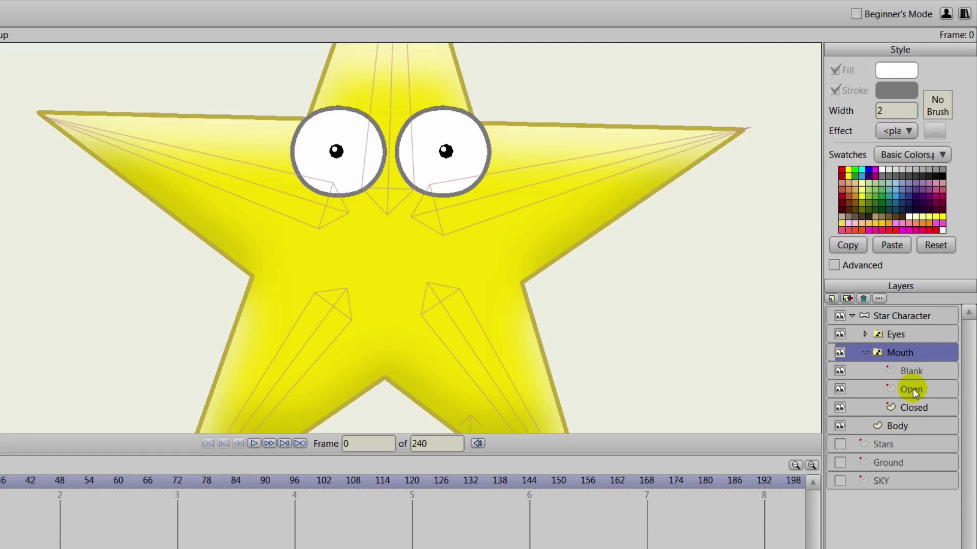
On the Closed mouth layer, draw a three-point smile curve below the eyes and paint it with the Both option of Paint Bucket.
{"action": "left_click", "coordinate": [911, 407]}
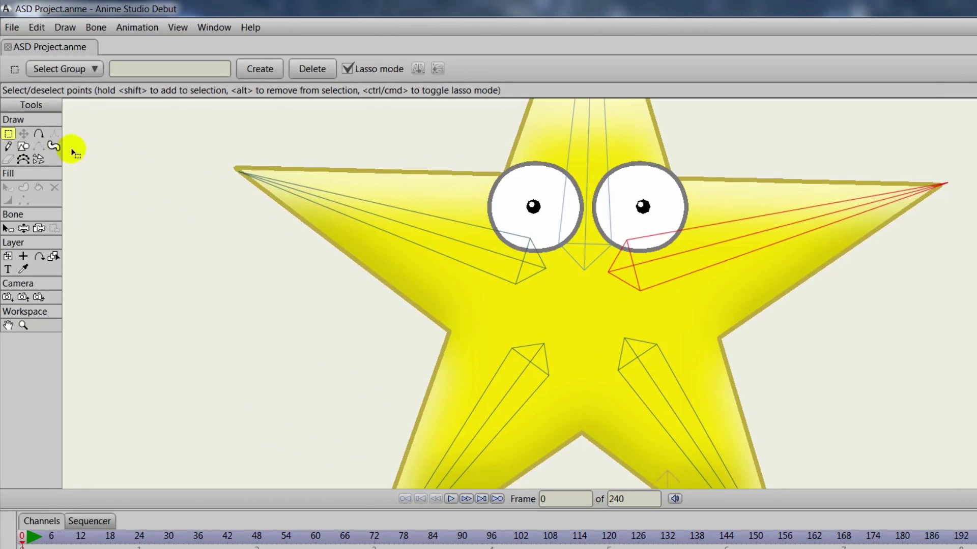
{"action": "left_click", "coordinate": [39, 134]}
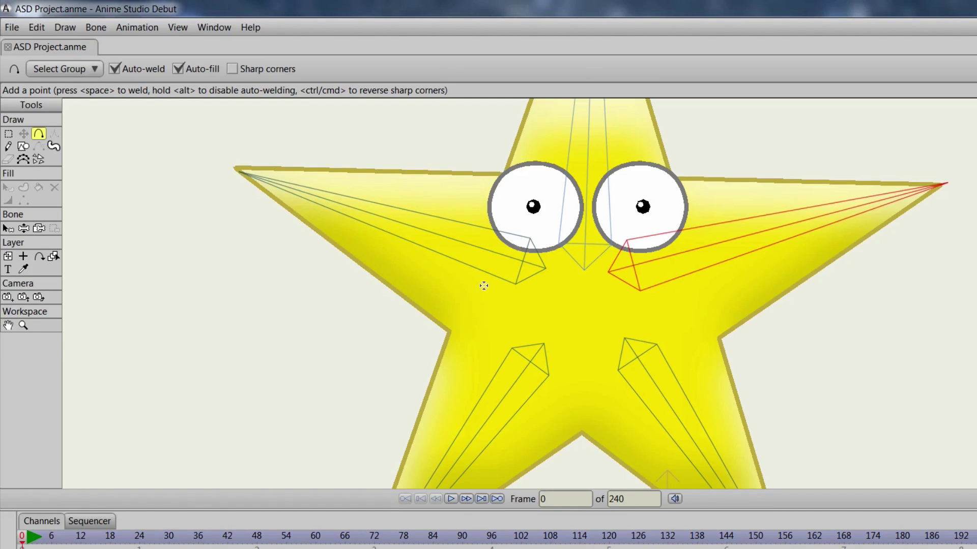
{"action": "mouse_move", "coordinate": [483, 285]}
{"action": "left_mouse_down"}
{"action": "mouse_move", "coordinate": [582, 327]}
{"action": "mouse_move", "coordinate": [693, 292]}
{"action": "left_mouse_up"}
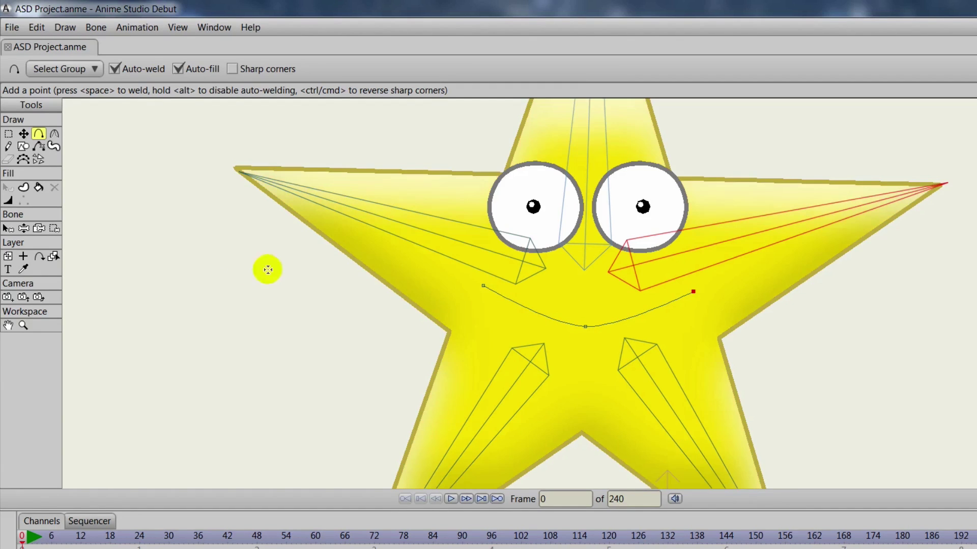
{"action": "left_click", "coordinate": [38, 187]}
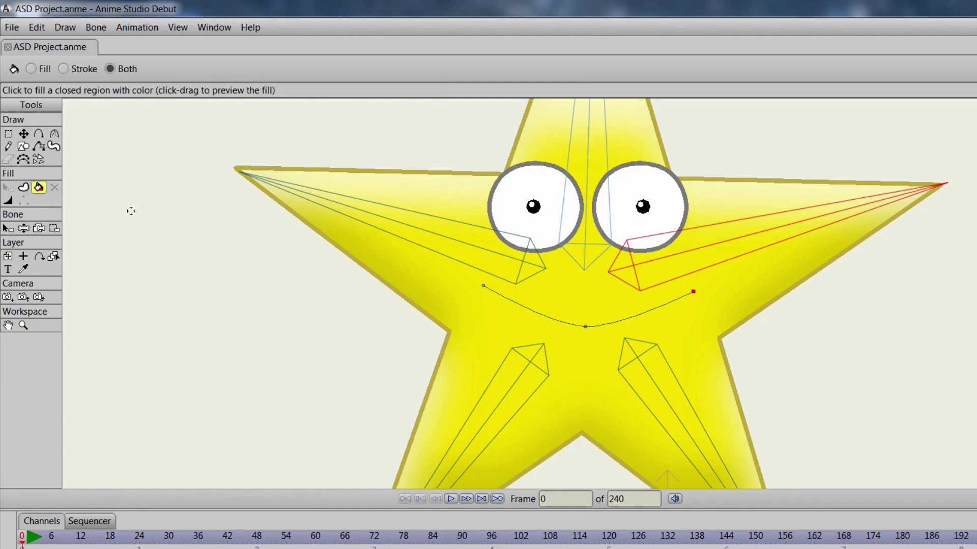
{"action": "left_click", "coordinate": [626, 319]}
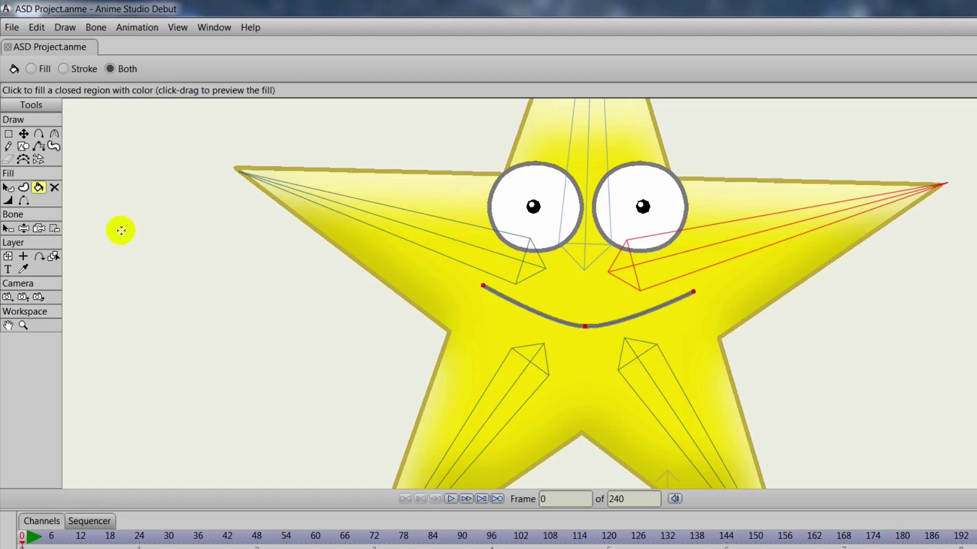
Taper the smile's line width to about 24 percent at the left-hand end, 30 percent at the right-hand end and 116 percent in the middle.
{"action": "left_click", "coordinate": [8, 200]}
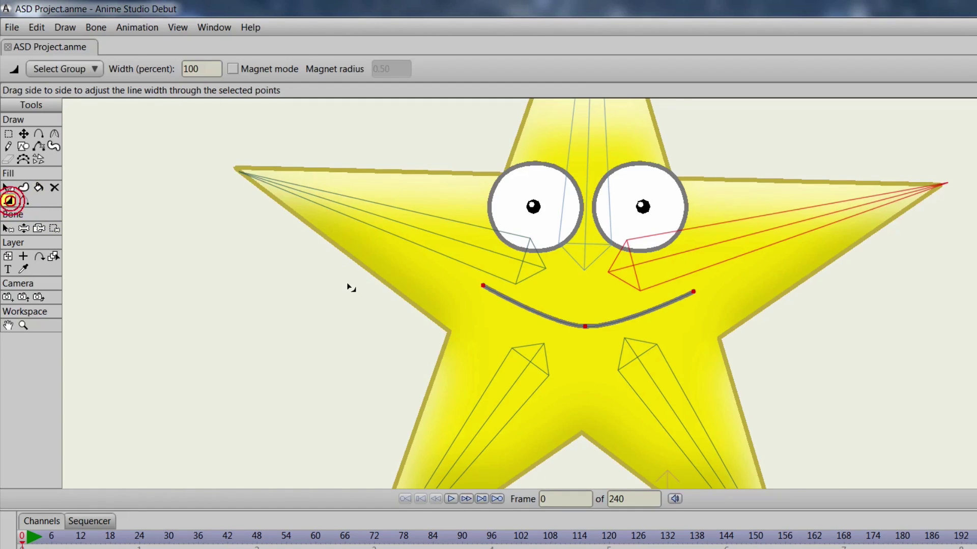
{"action": "scroll", "coordinate": [348, 284], "scroll_direction": "up", "scroll_amount": 3}
{"action": "scroll", "coordinate": [349, 285], "scroll_direction": "up", "scroll_amount": 1}
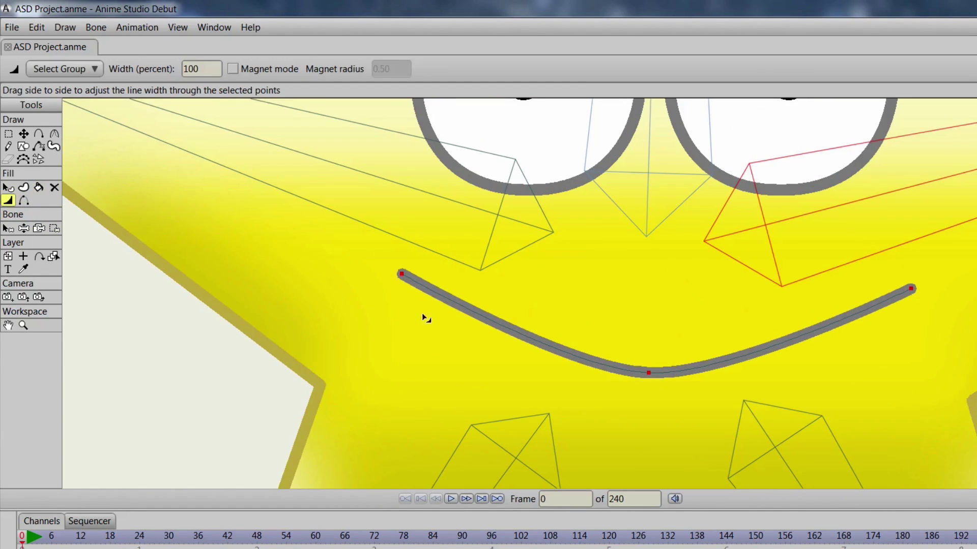
{"action": "left_click", "coordinate": [407, 270]}
{"action": "left_click_drag", "start_coordinate": [404, 273], "coordinate": [385, 279]}
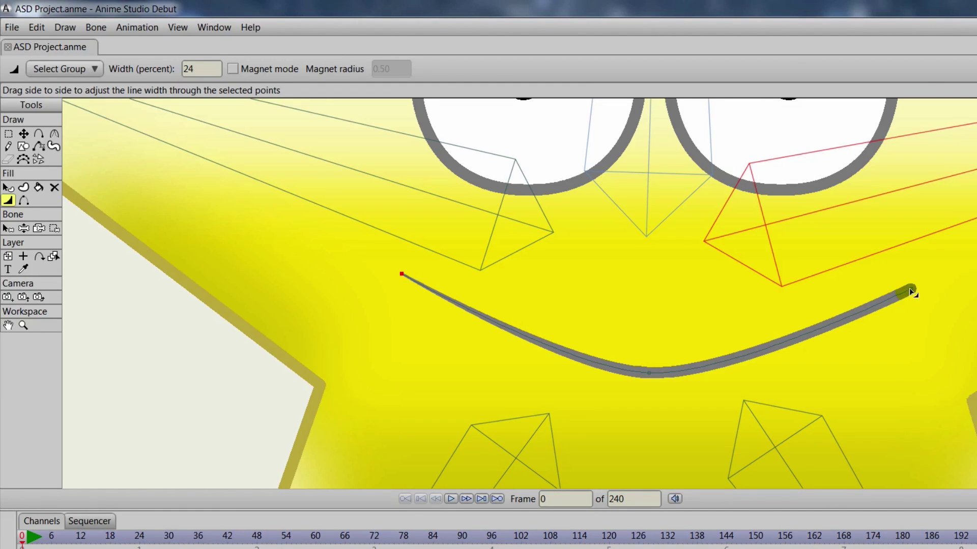
{"action": "left_click_drag", "start_coordinate": [912, 288], "coordinate": [893, 288]}
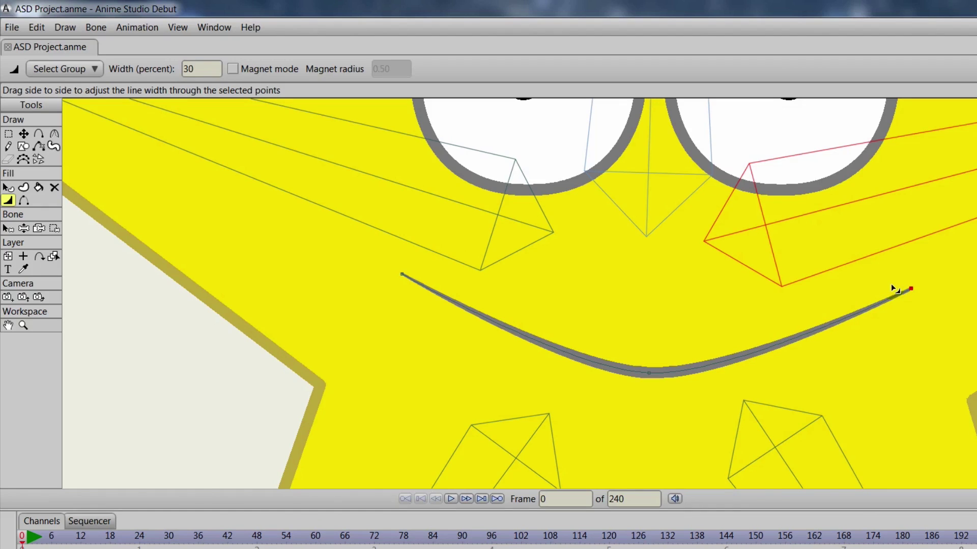
{"action": "left_click_drag", "start_coordinate": [650, 375], "coordinate": [652, 373]}
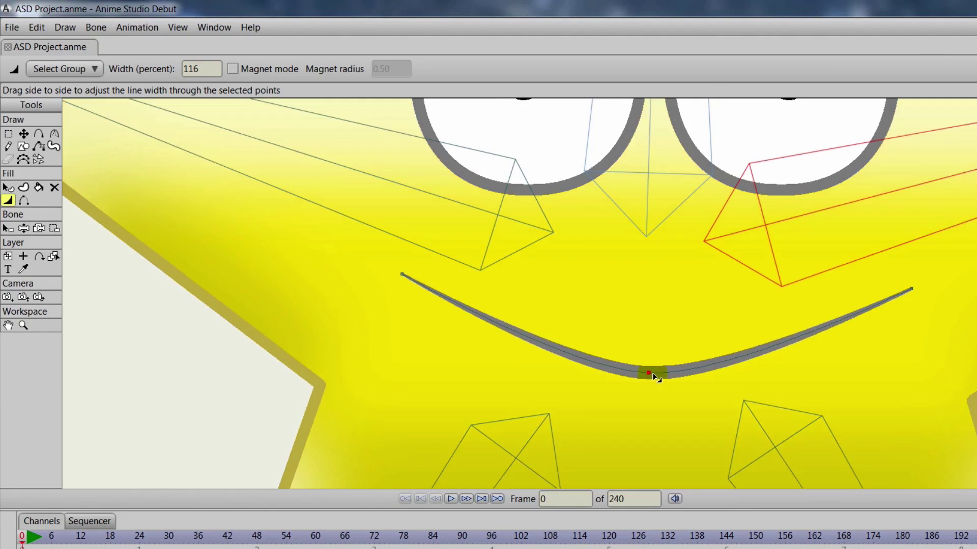
Lower the smile's left-hand end point slightly, to about X -0.3132, Y 0.4051.
{"action": "scroll", "coordinate": [655, 373], "scroll_direction": "down", "scroll_amount": 3}
{"action": "scroll", "coordinate": [661, 356], "scroll_direction": "down", "scroll_amount": 3}
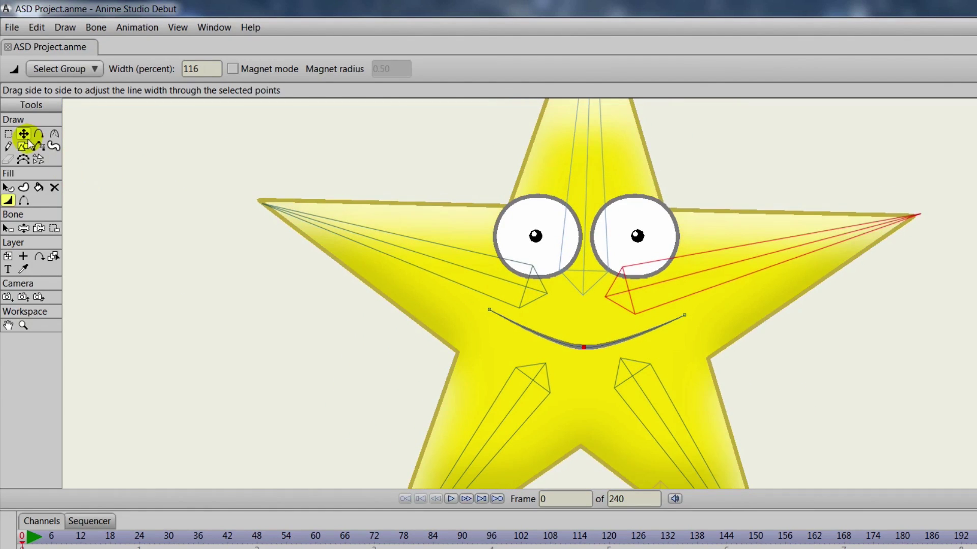
{"action": "left_click", "coordinate": [23, 133]}
{"action": "left_click_drag", "start_coordinate": [490, 310], "coordinate": [492, 319]}
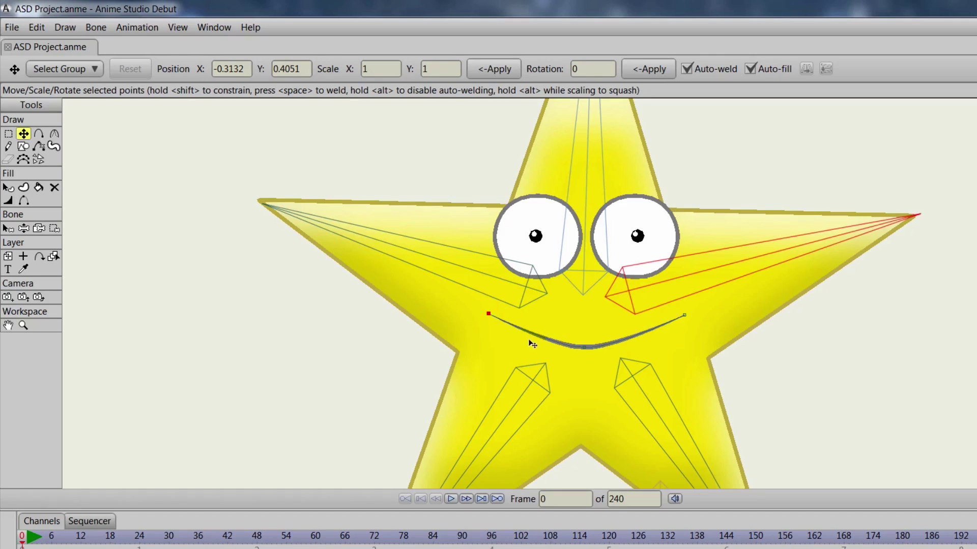
Lasso-select all points of the closed smile, copy them and paste them into the Open mouth layer, ready for transforming.
{"action": "left_click", "coordinate": [8, 134]}
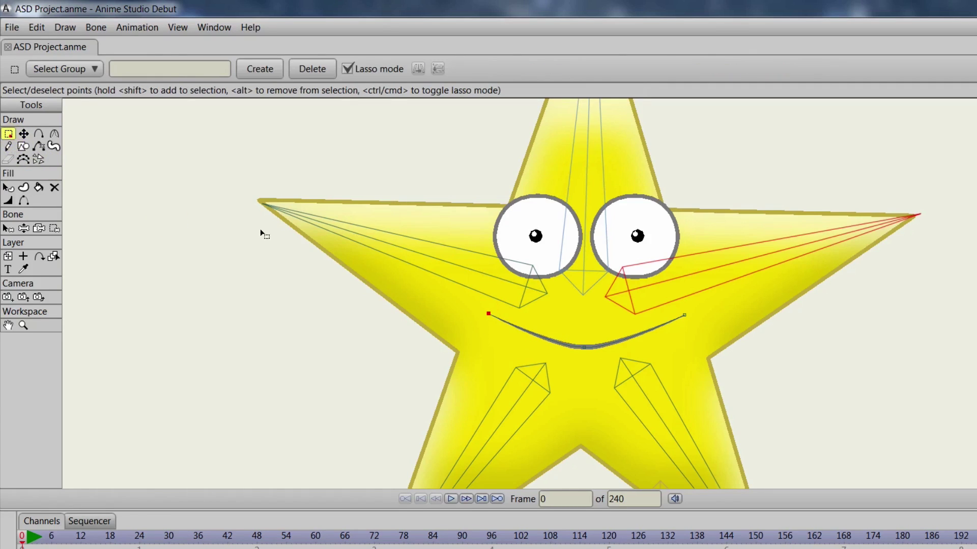
{"action": "mouse_move", "coordinate": [465, 294]}
{"action": "left_mouse_down"}
{"action": "mouse_move", "coordinate": [474, 319]}
{"action": "mouse_move", "coordinate": [550, 363]}
{"action": "mouse_move", "coordinate": [670, 359]}
{"action": "mouse_move", "coordinate": [704, 306]}
{"action": "mouse_move", "coordinate": [643, 295]}
{"action": "mouse_move", "coordinate": [461, 305]}
{"action": "left_mouse_up"}
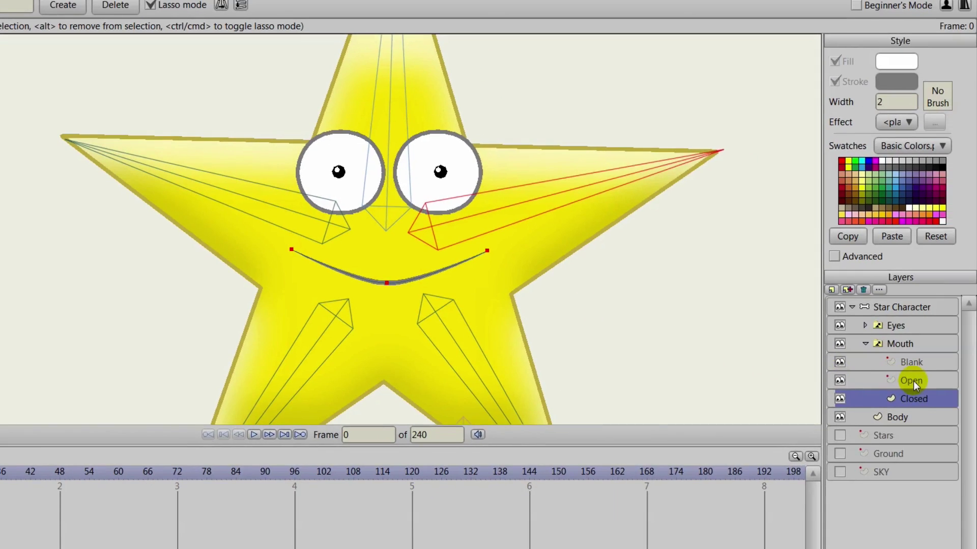
{"action": "left_click", "coordinate": [908, 380]}
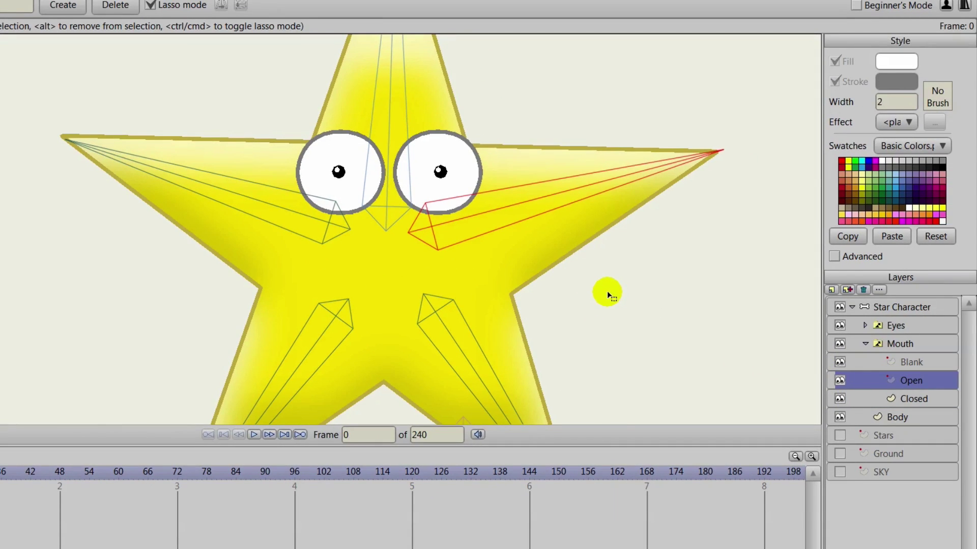
{"action": "key", "text": "t"}
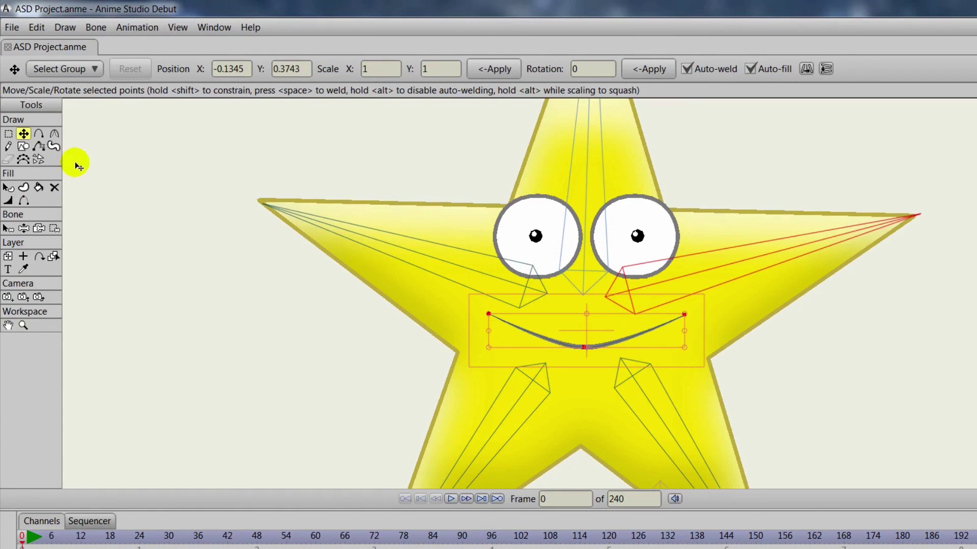
On the Open layer, draw a curved lower lip from one smile corner to the other, closing the mouth shape.
{"action": "left_click", "coordinate": [39, 134]}
{"action": "scroll", "coordinate": [473, 331], "scroll_direction": "up", "scroll_amount": 2}
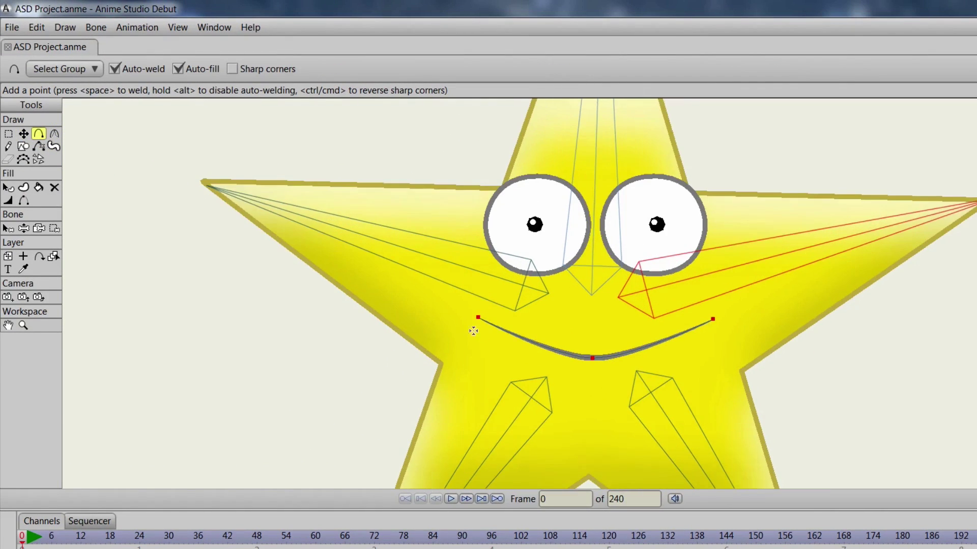
{"action": "left_click_drag", "start_coordinate": [549, 376], "coordinate": [513, 320]}
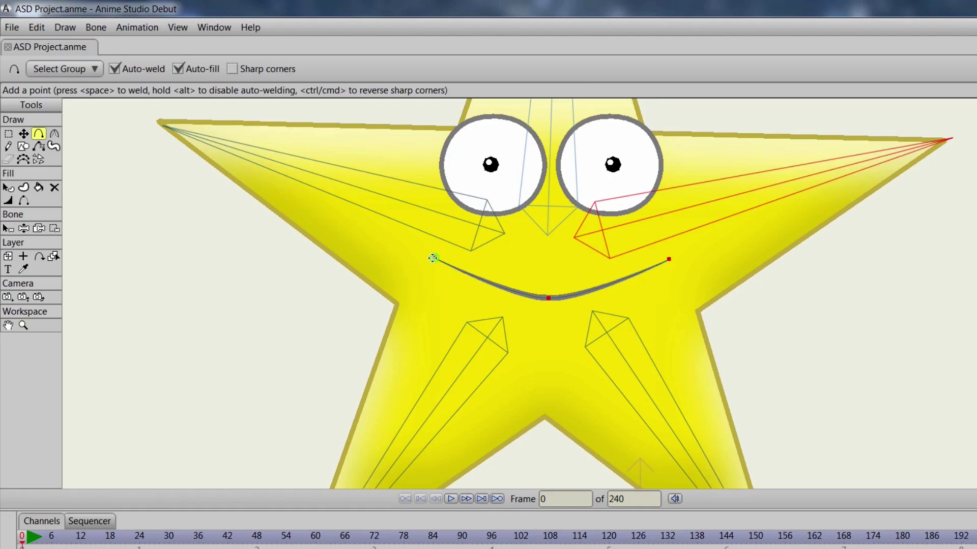
{"action": "left_click_drag", "start_coordinate": [432, 258], "coordinate": [670, 261]}
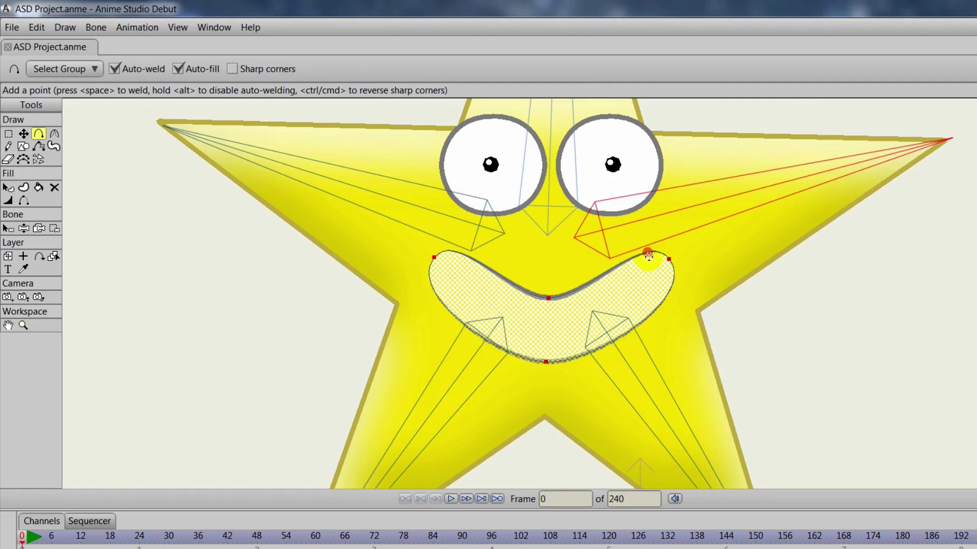
{"action": "left_click_drag", "start_coordinate": [648, 256], "coordinate": [548, 297]}
{"action": "left_click", "coordinate": [9, 135]}
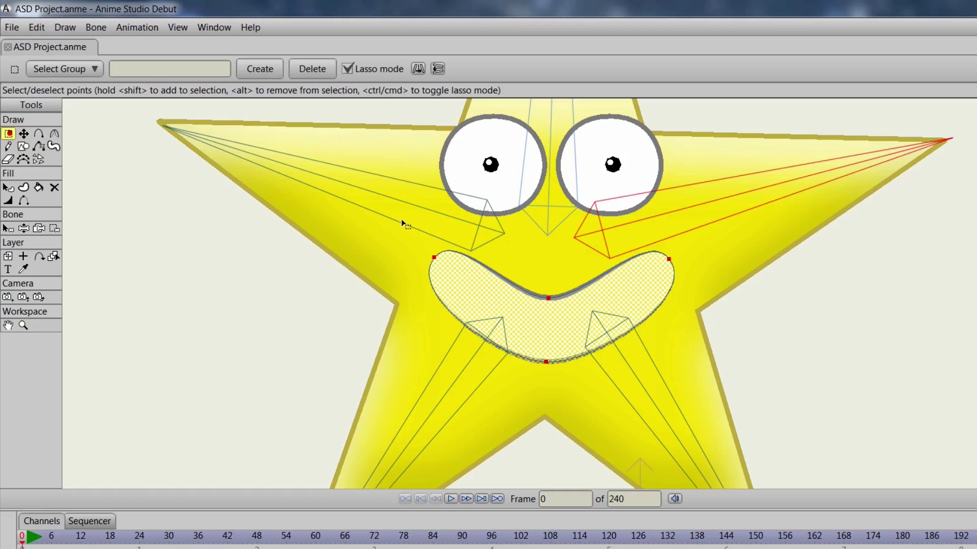
Turn the two corner points of the open mouth into sharp peaks.
{"action": "mouse_move", "coordinate": [421, 225]}
{"action": "left_mouse_down"}
{"action": "mouse_move", "coordinate": [413, 270]}
{"action": "mouse_move", "coordinate": [574, 238]}
{"action": "mouse_move", "coordinate": [653, 275]}
{"action": "mouse_move", "coordinate": [699, 232]}
{"action": "mouse_move", "coordinate": [388, 242]}
{"action": "mouse_move", "coordinate": [364, 231]}
{"action": "left_mouse_up"}
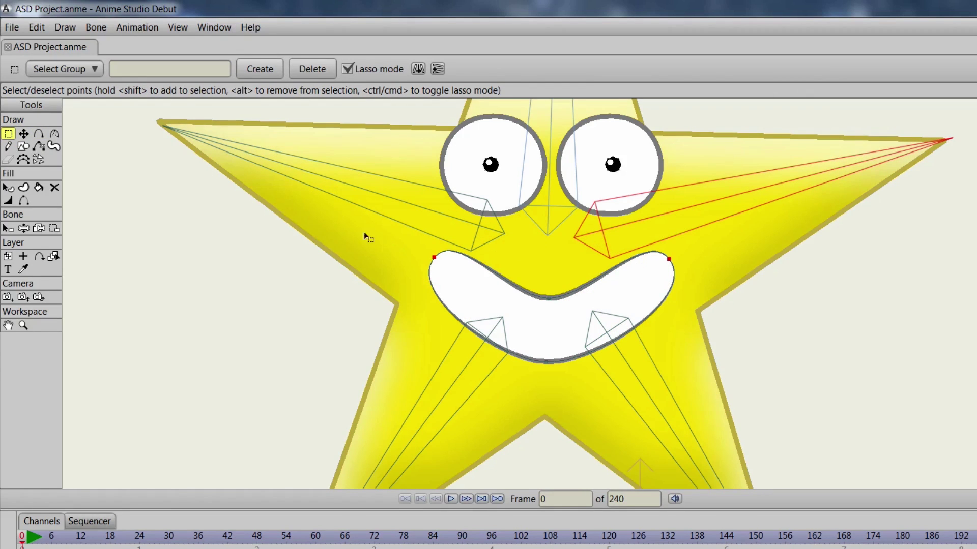
{"action": "left_click", "coordinate": [54, 136]}
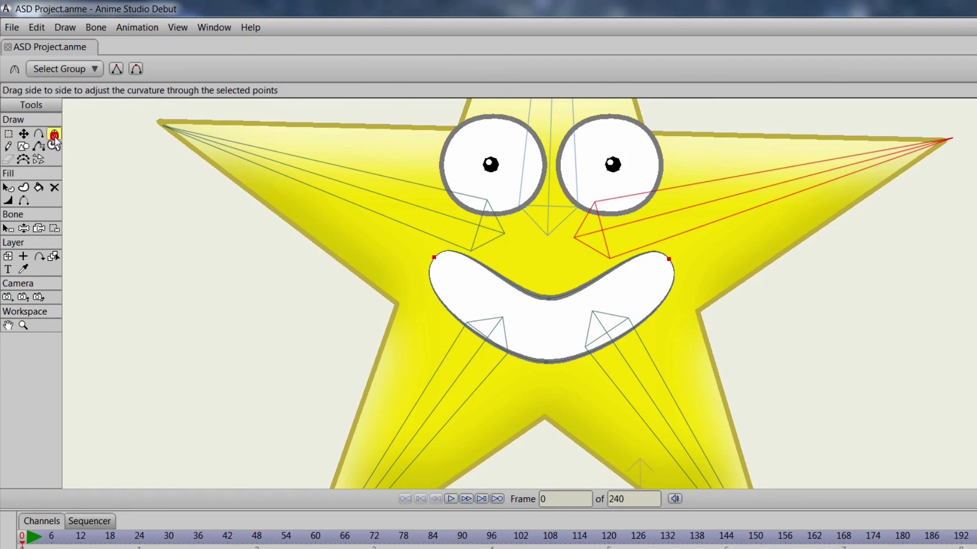
{"action": "left_click", "coordinate": [116, 69]}
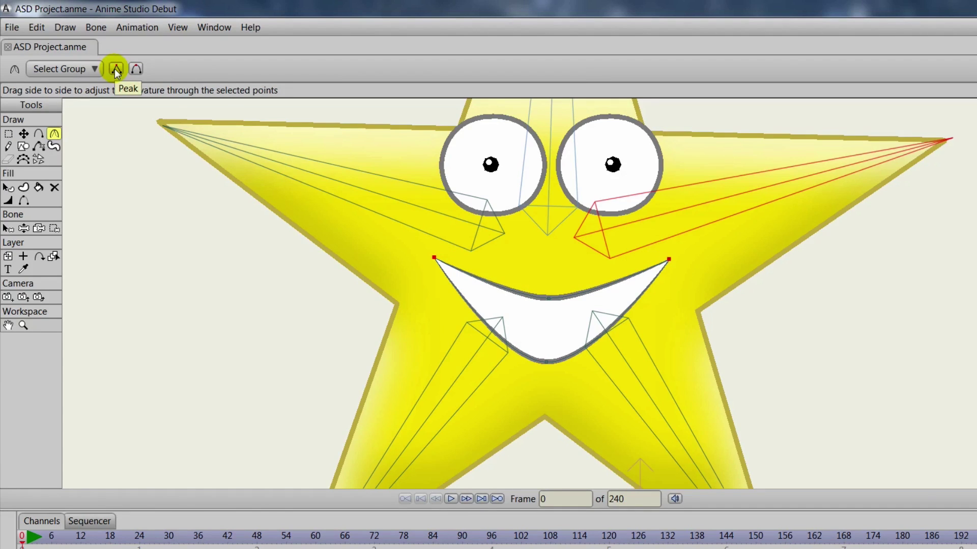
{"action": "mouse_move", "coordinate": [438, 261]}
{"action": "left_mouse_down"}
{"action": "mouse_move", "coordinate": [524, 258]}
{"action": "mouse_move", "coordinate": [471, 255]}
{"action": "mouse_move", "coordinate": [496, 262]}
{"action": "left_mouse_up"}
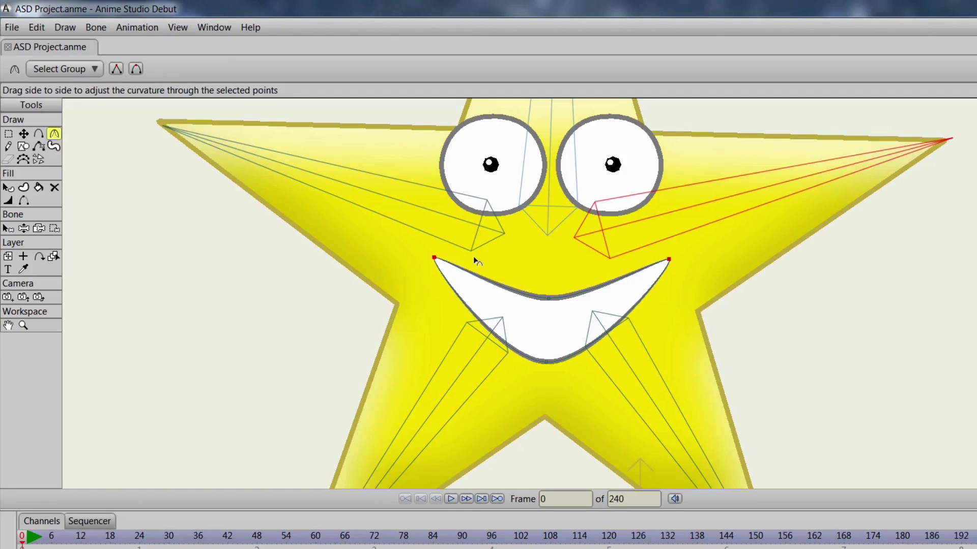
{"action": "mouse_move", "coordinate": [434, 257]}
{"action": "left_mouse_down"}
{"action": "mouse_move", "coordinate": [330, 256]}
{"action": "mouse_move", "coordinate": [361, 266]}
{"action": "left_mouse_up"}
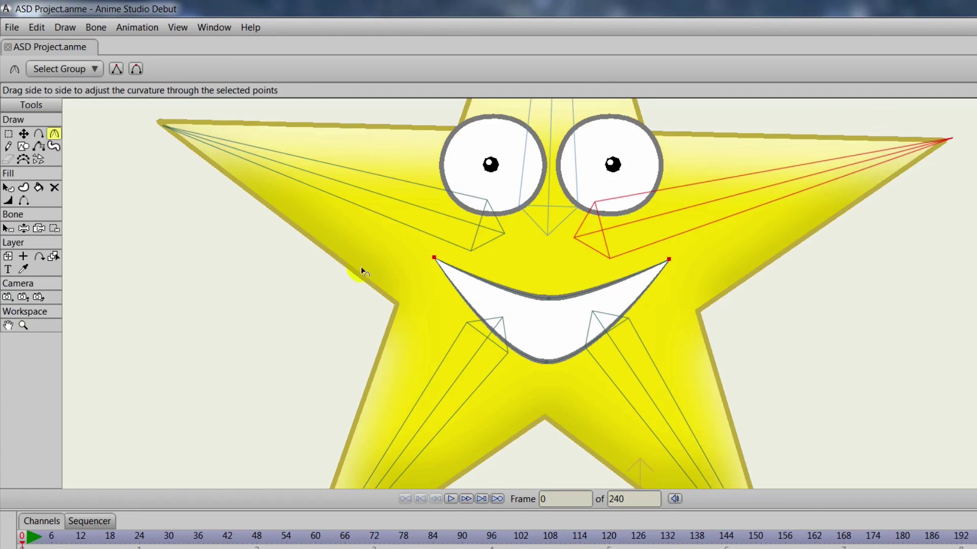
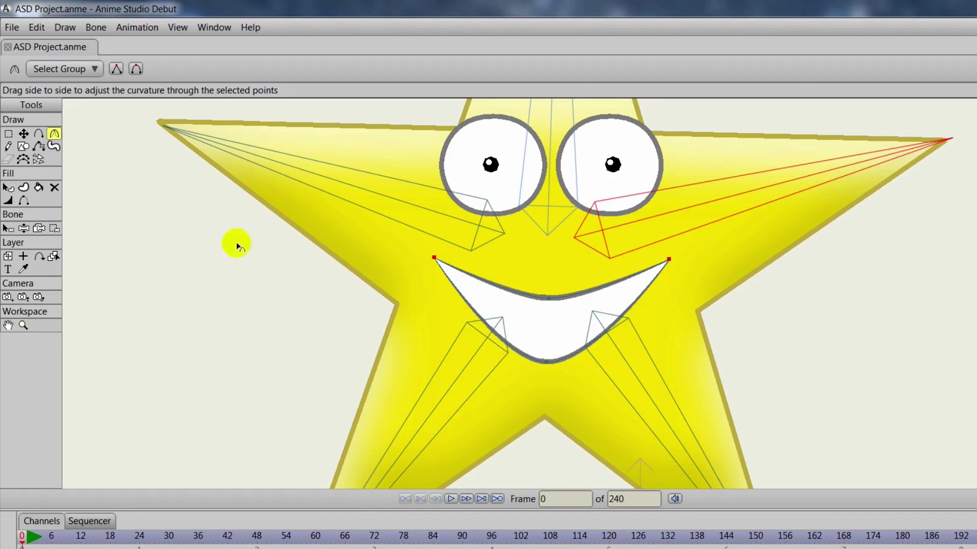
Change the open mouth shape's fill colour to the pinkish red E67878.
{"action": "left_click", "coordinate": [7, 188]}
{"action": "left_click", "coordinate": [562, 318]}
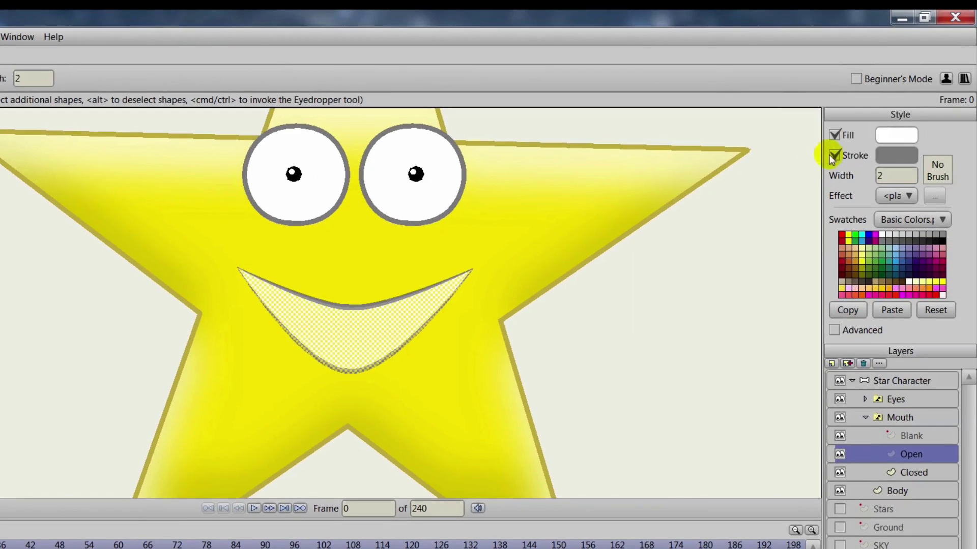
{"action": "left_click", "coordinate": [906, 135]}
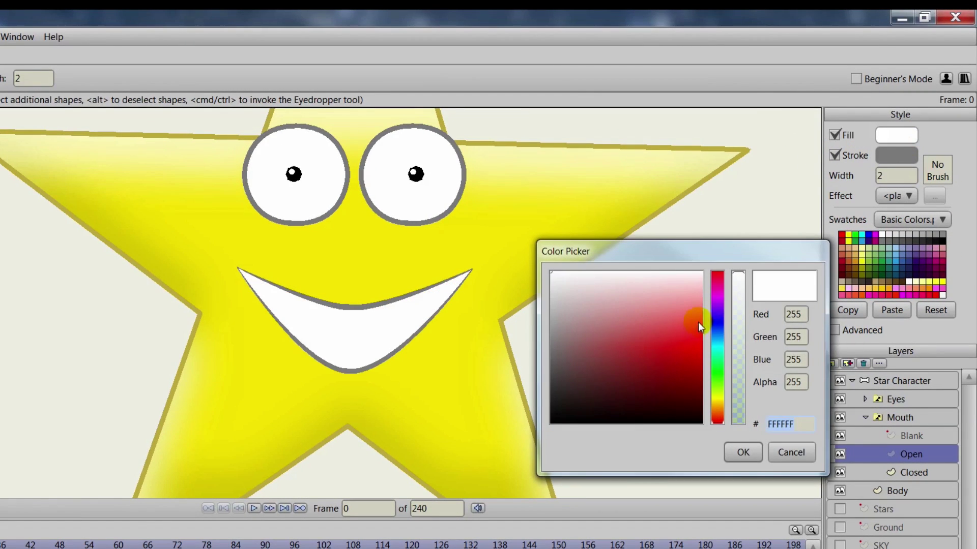
{"action": "left_click_drag", "start_coordinate": [698, 324], "coordinate": [655, 319]}
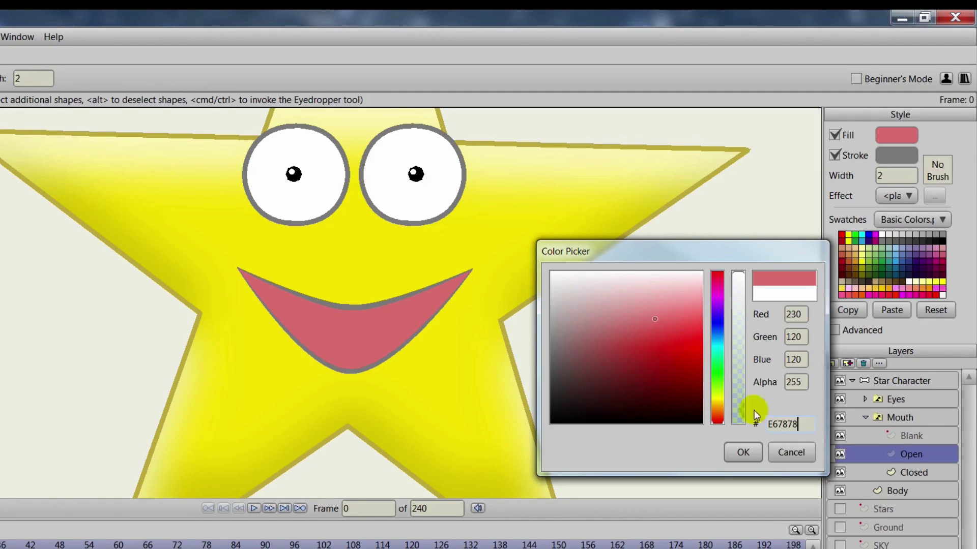
{"action": "left_click", "coordinate": [746, 454]}
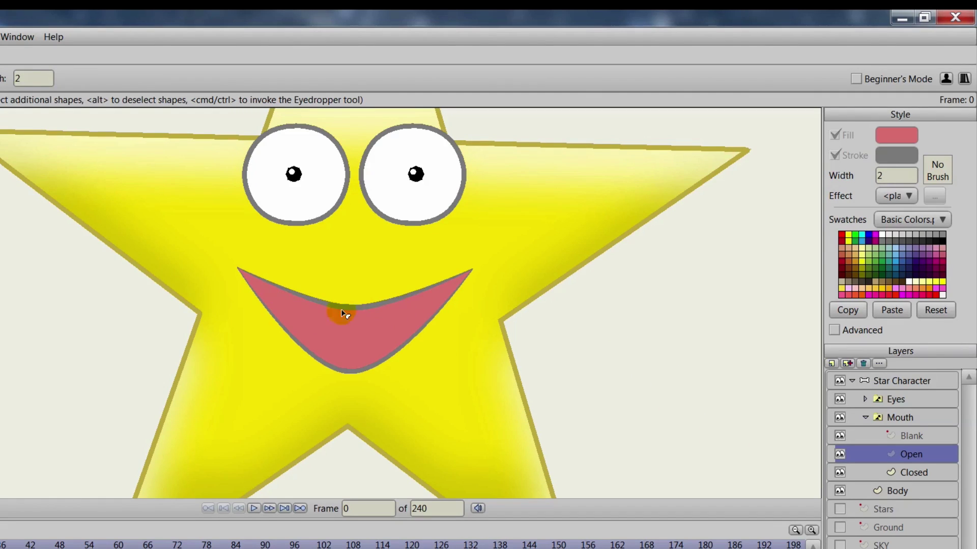
Apply the Shaded effect to the open mouth's fill and set its offset to 3.
{"action": "left_click", "coordinate": [394, 318]}
{"action": "left_click", "coordinate": [888, 193]}
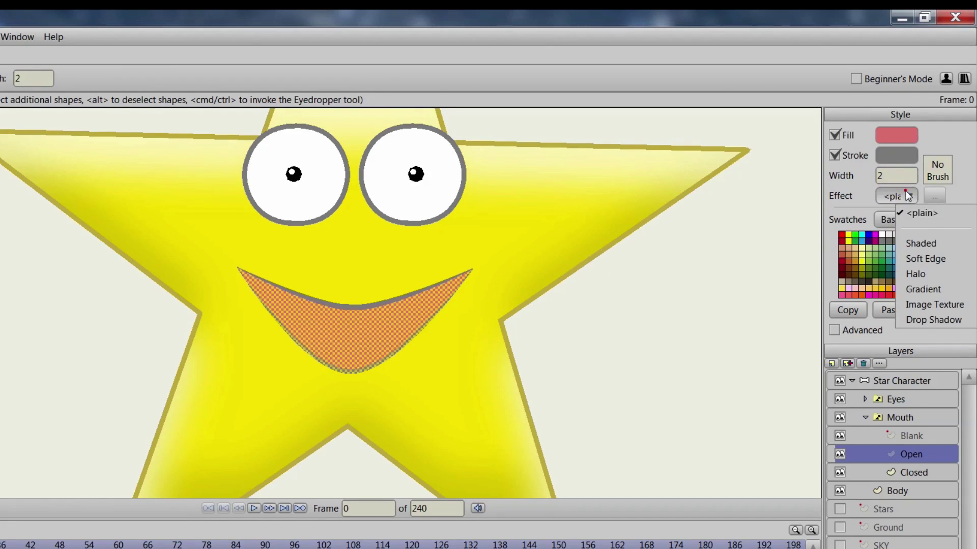
{"action": "left_click", "coordinate": [927, 243]}
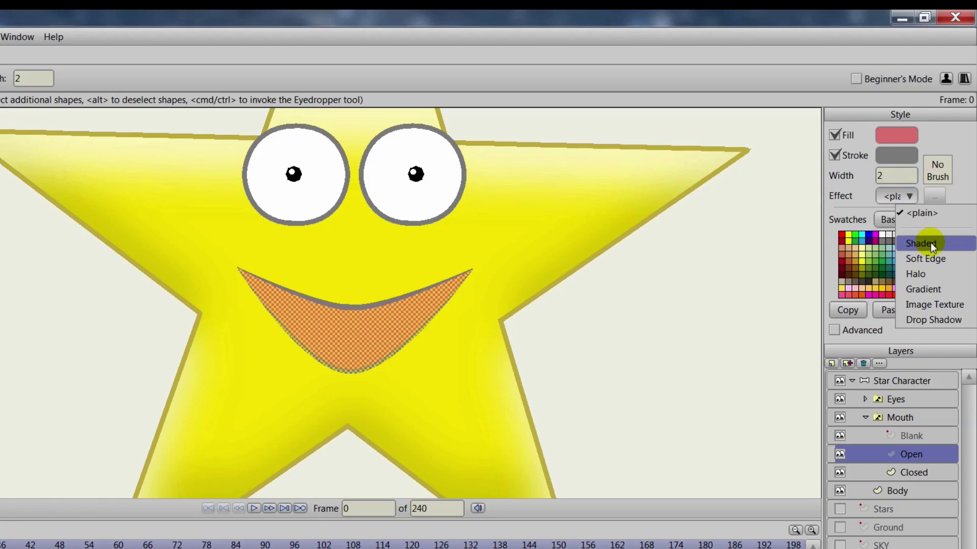
{"action": "left_click_drag", "start_coordinate": [451, 213], "coordinate": [697, 190]}
{"action": "left_click_drag", "start_coordinate": [691, 237], "coordinate": [689, 234]}
{"action": "left_click", "coordinate": [685, 305]}
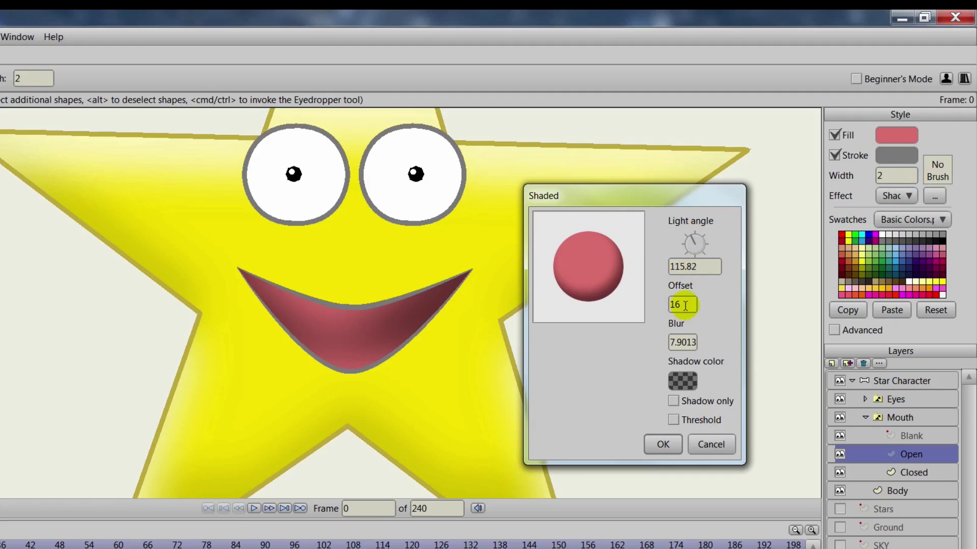
{"action": "double_click", "coordinate": [684, 304]}
{"action": "type", "text": "4"}
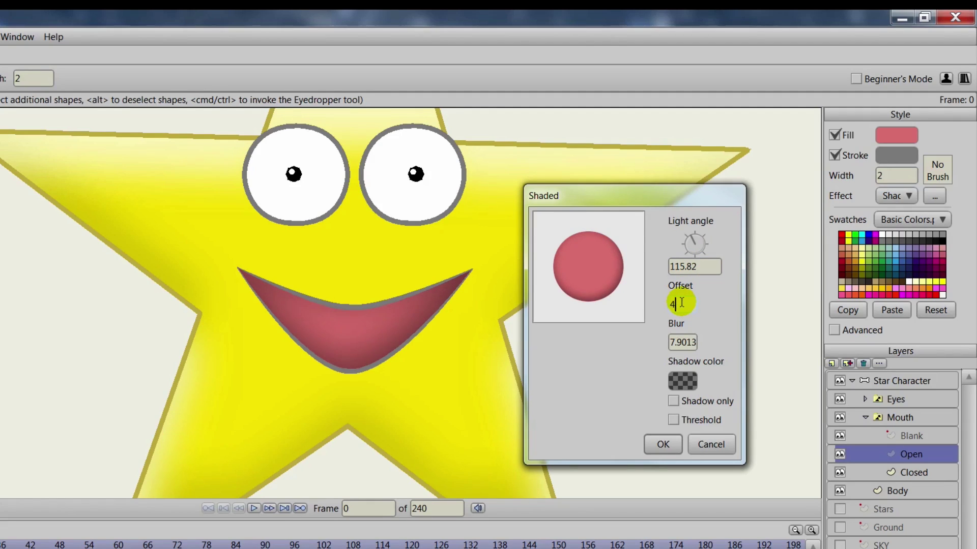
{"action": "key", "text": "BackSpace"}
{"action": "type", "text": "1"}
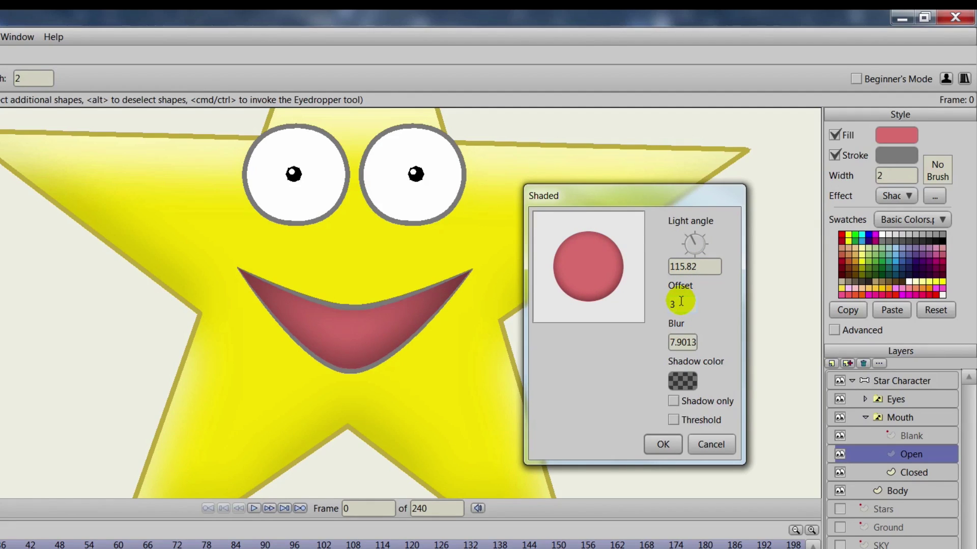
Set the mouth shading's light angle to about 131 and its black shadow colour's alpha to 98, then deselect the shape.
{"action": "mouse_move", "coordinate": [700, 240]}
{"action": "left_mouse_down"}
{"action": "mouse_move", "coordinate": [712, 267]}
{"action": "mouse_move", "coordinate": [697, 272]}
{"action": "mouse_move", "coordinate": [696, 235]}
{"action": "mouse_move", "coordinate": [710, 277]}
{"action": "mouse_move", "coordinate": [682, 289]}
{"action": "left_mouse_up"}
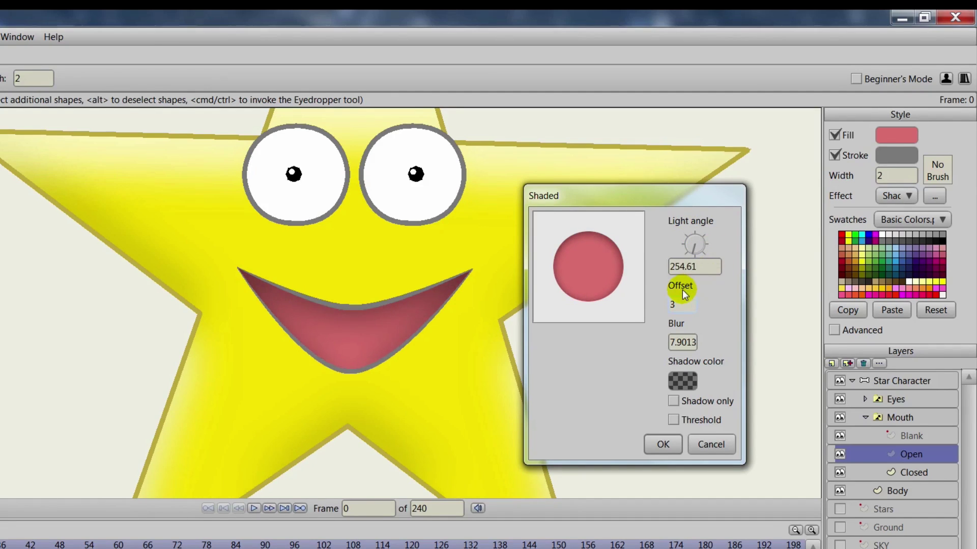
{"action": "mouse_move", "coordinate": [695, 245]}
{"action": "left_mouse_down"}
{"action": "mouse_move", "coordinate": [703, 249]}
{"action": "mouse_move", "coordinate": [682, 229]}
{"action": "left_mouse_up"}
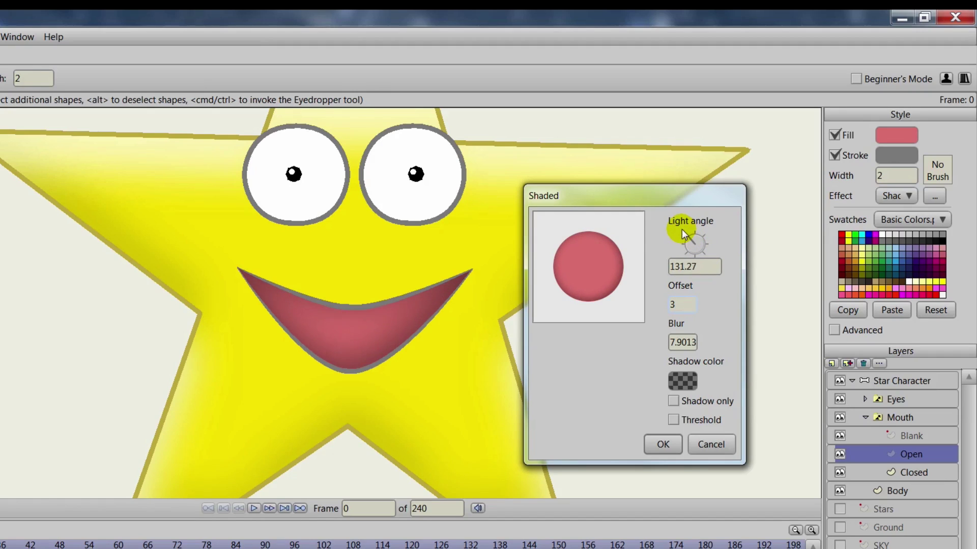
{"action": "left_click", "coordinate": [681, 305]}
{"action": "left_click", "coordinate": [686, 382]}
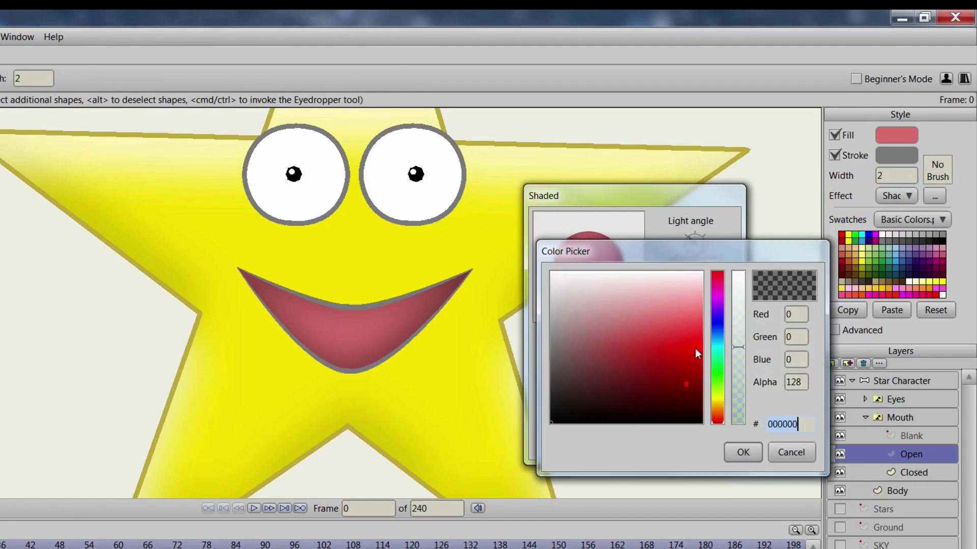
{"action": "left_click_drag", "start_coordinate": [743, 346], "coordinate": [734, 364]}
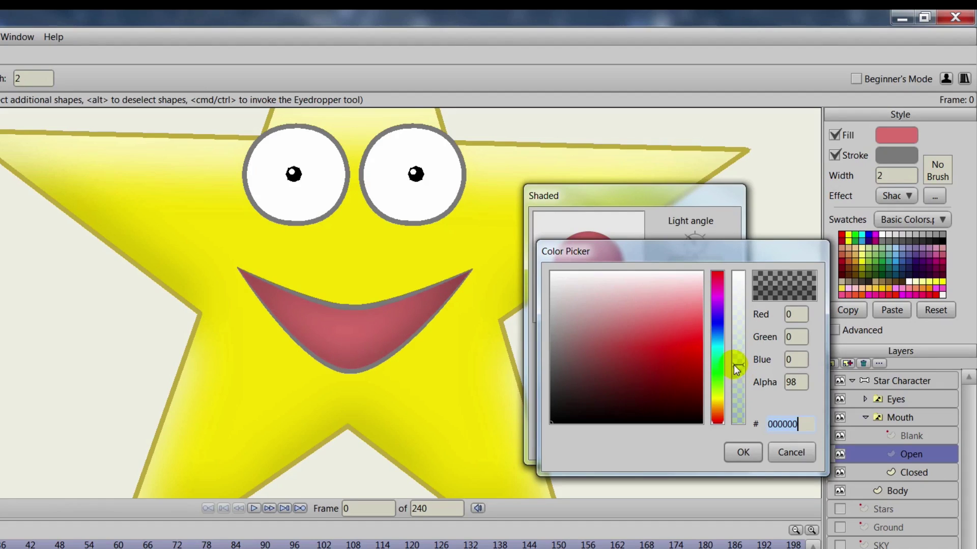
{"action": "left_click", "coordinate": [742, 450]}
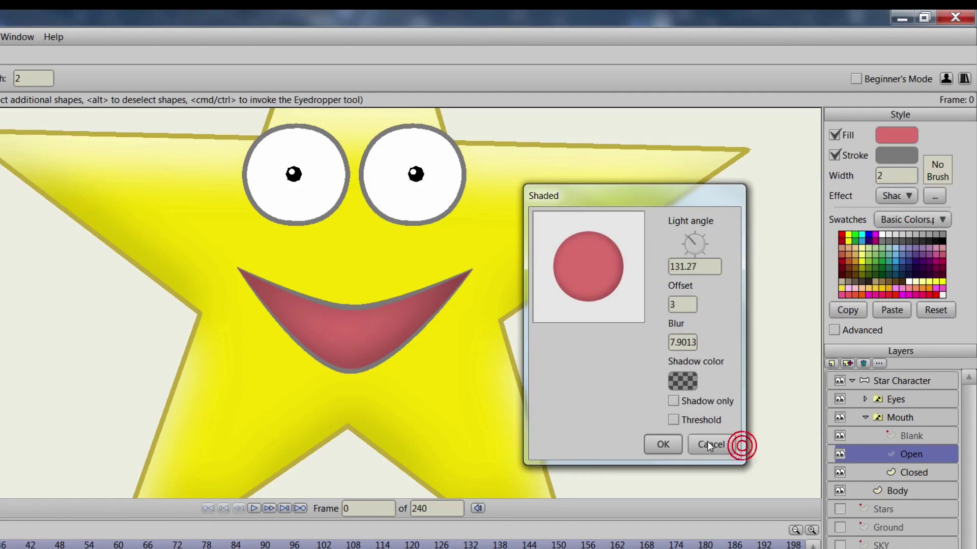
{"action": "left_click", "coordinate": [662, 445]}
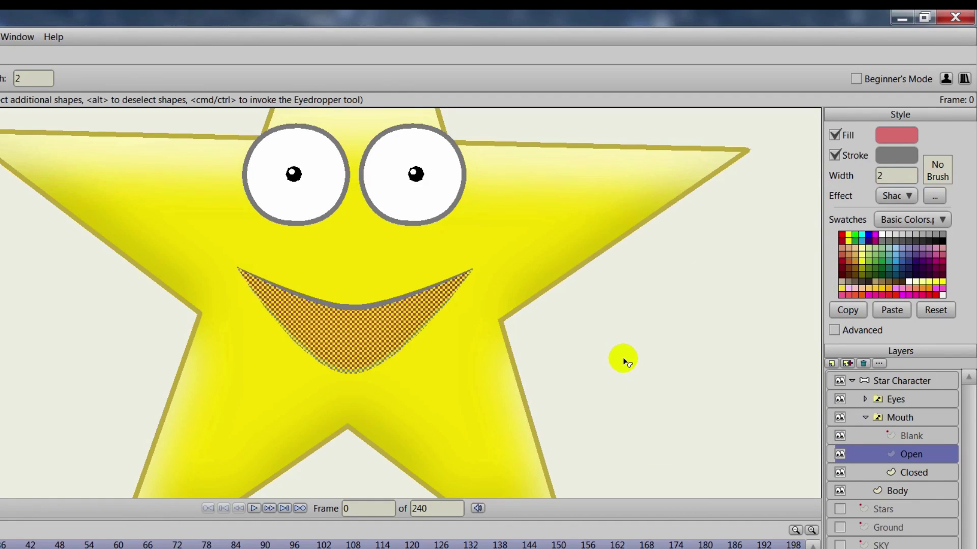
{"action": "left_click", "coordinate": [624, 361]}
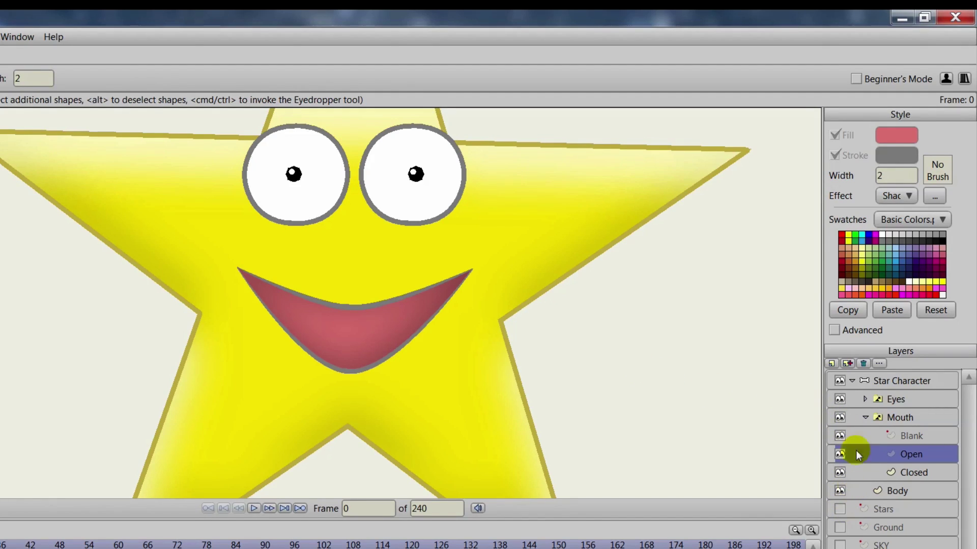
Collapse the Star Character layer and make the Stars, Ground and SKY layers visible again.
{"action": "left_click", "coordinate": [853, 380]}
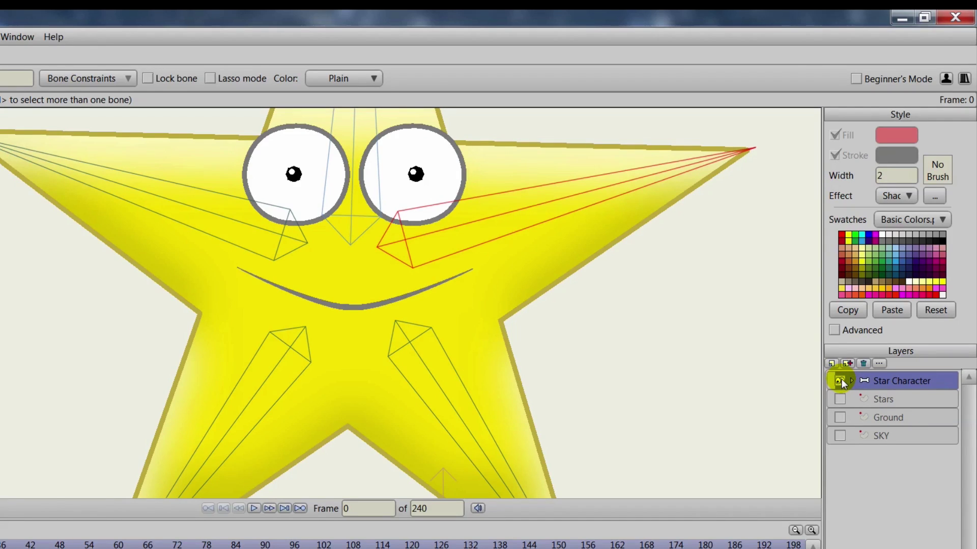
{"action": "left_click", "coordinate": [840, 380]}
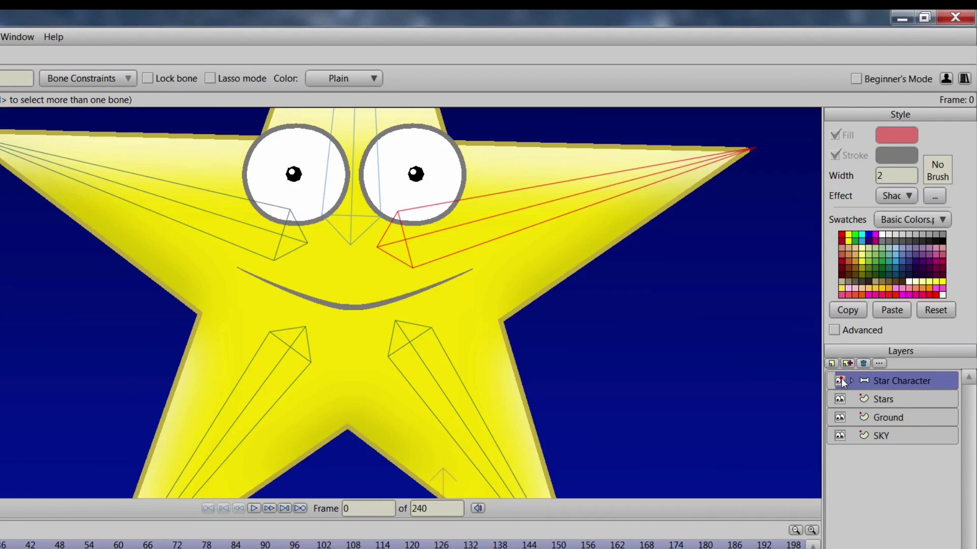
{"action": "scroll", "coordinate": [669, 366], "scroll_direction": "down", "scroll_amount": 5}
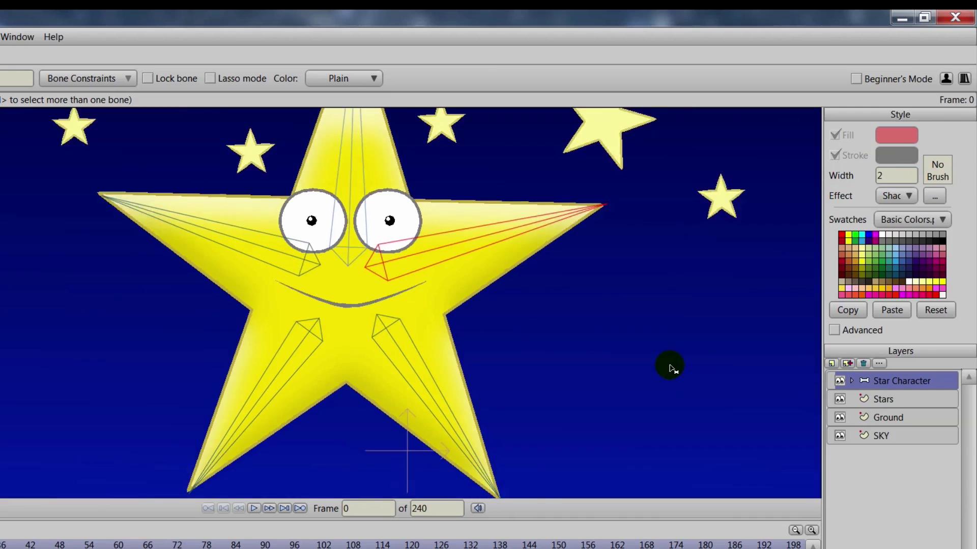
{"action": "scroll", "coordinate": [599, 312], "scroll_direction": "down", "scroll_amount": 2}
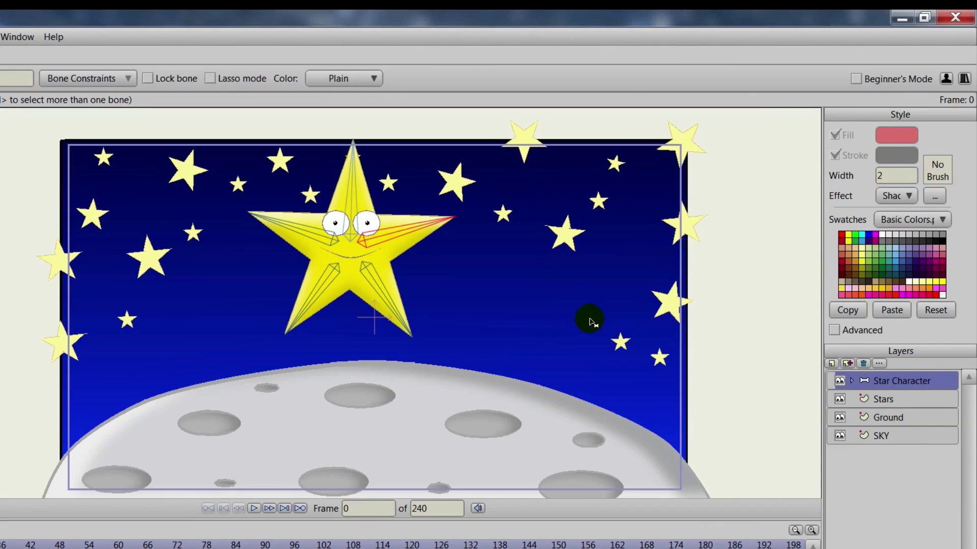
{"action": "left_click_drag", "start_coordinate": [528, 335], "coordinate": [527, 340]}
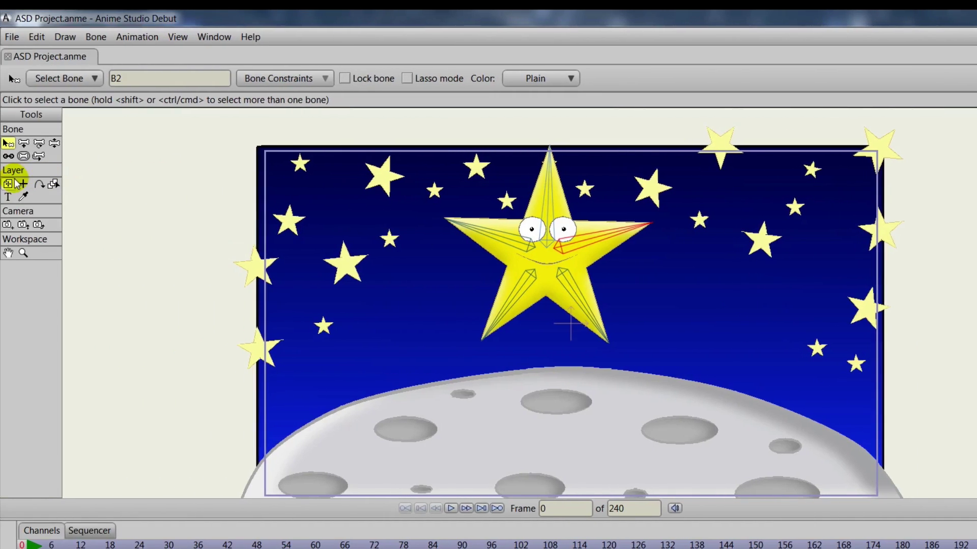
Set the Star Character bone layer's origin to the centre of the star's body, near the mouth.
{"action": "left_click", "coordinate": [7, 182]}
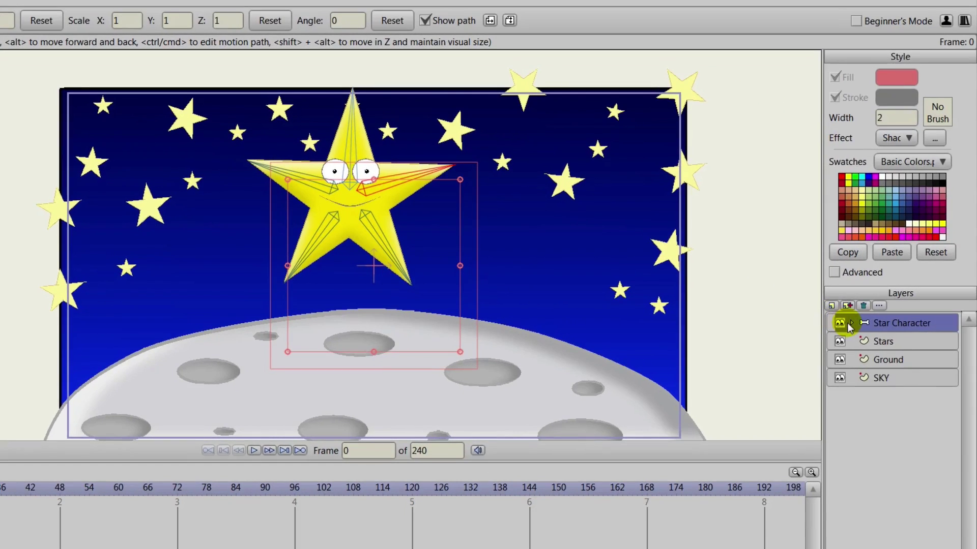
{"action": "left_click", "coordinate": [849, 323]}
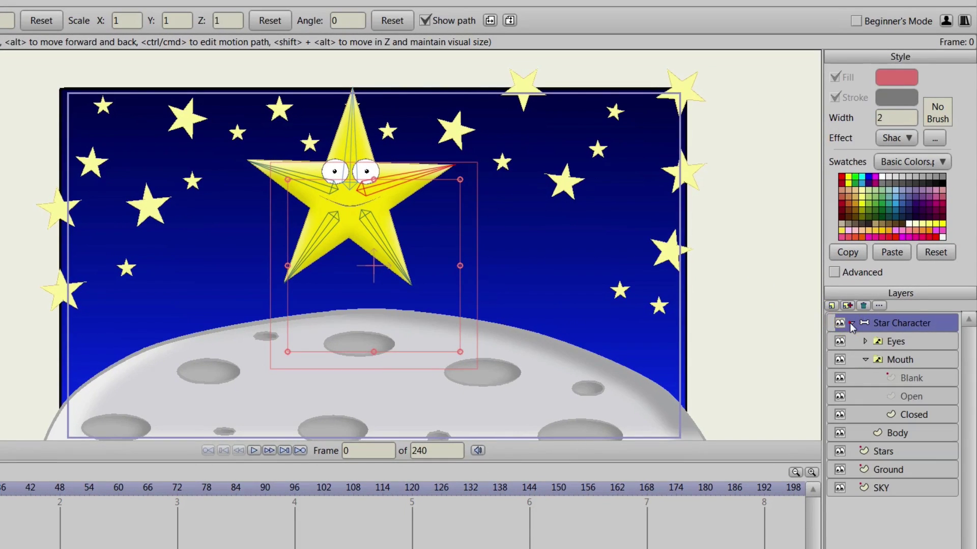
{"action": "left_click", "coordinate": [898, 435]}
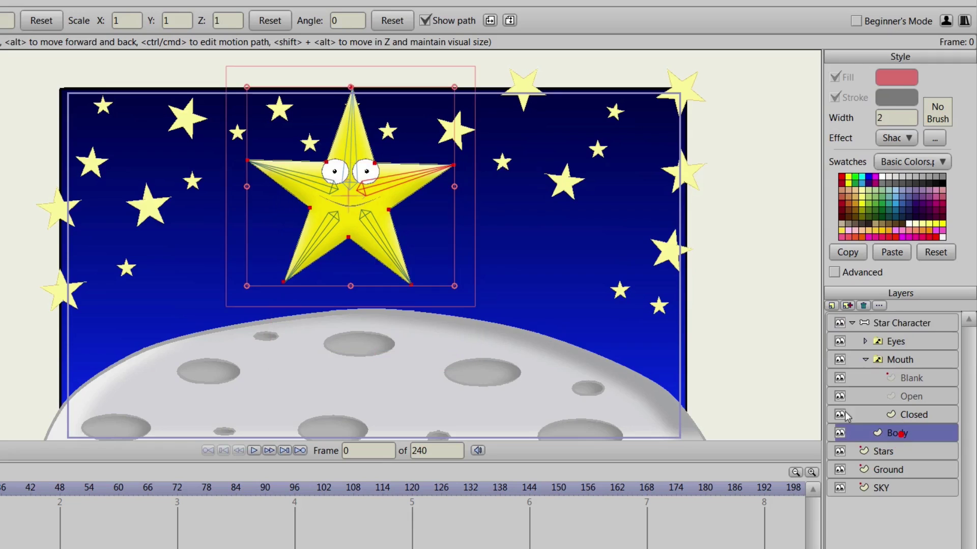
{"action": "left_click", "coordinate": [882, 326]}
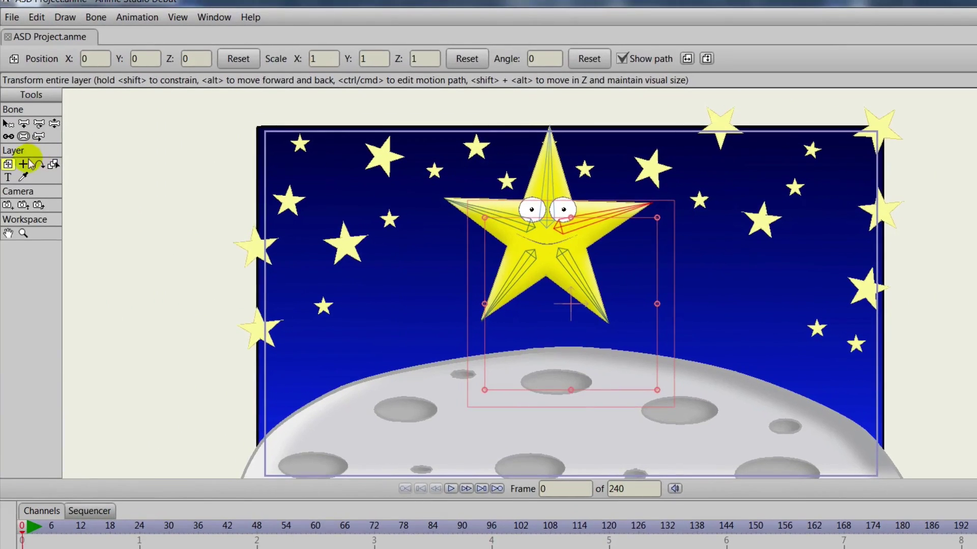
{"action": "left_click", "coordinate": [24, 166]}
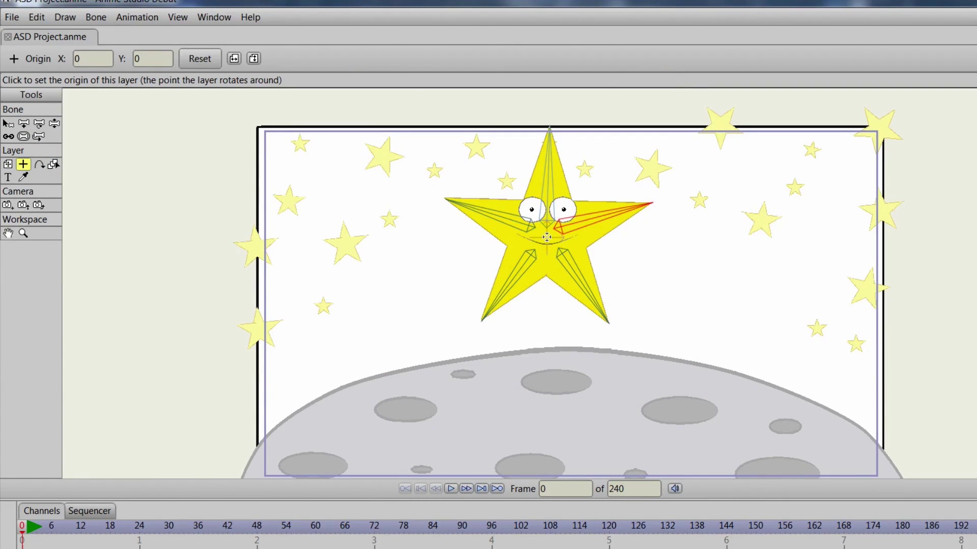
Move the whole Star Character layer down to about Y -0.13 and scale it uniformly to about 0.495.
{"action": "left_click", "coordinate": [7, 163]}
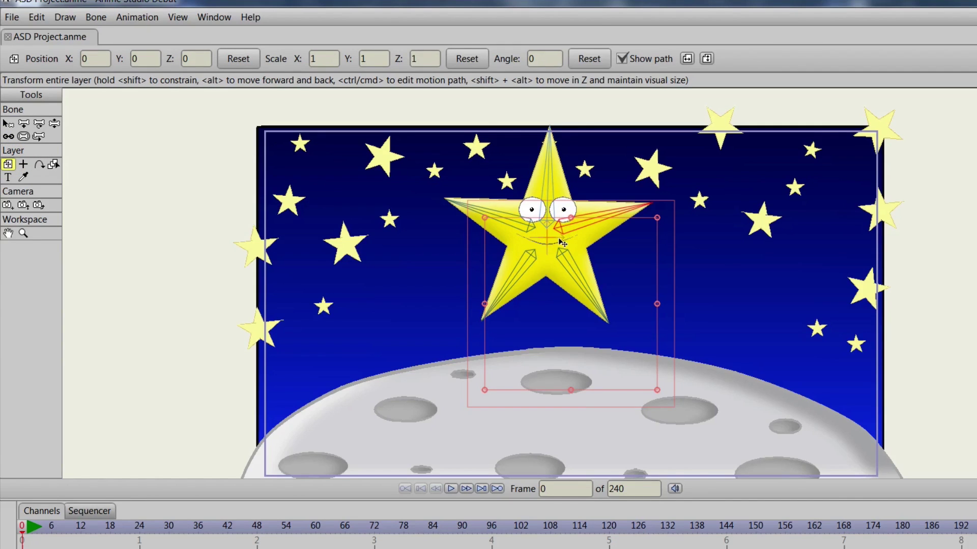
{"action": "left_click_drag", "start_coordinate": [562, 243], "coordinate": [561, 266]}
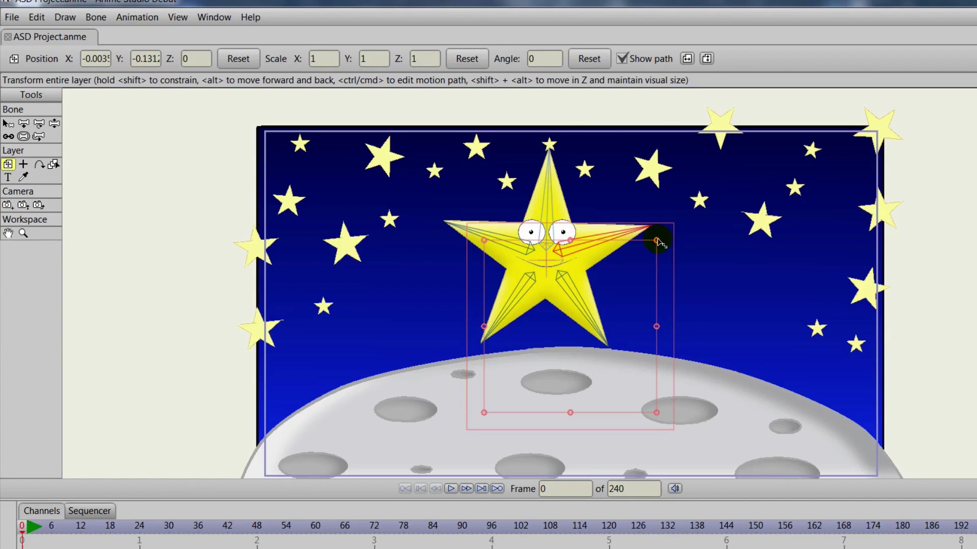
{"action": "left_click_drag", "start_coordinate": [655, 242], "coordinate": [613, 257]}
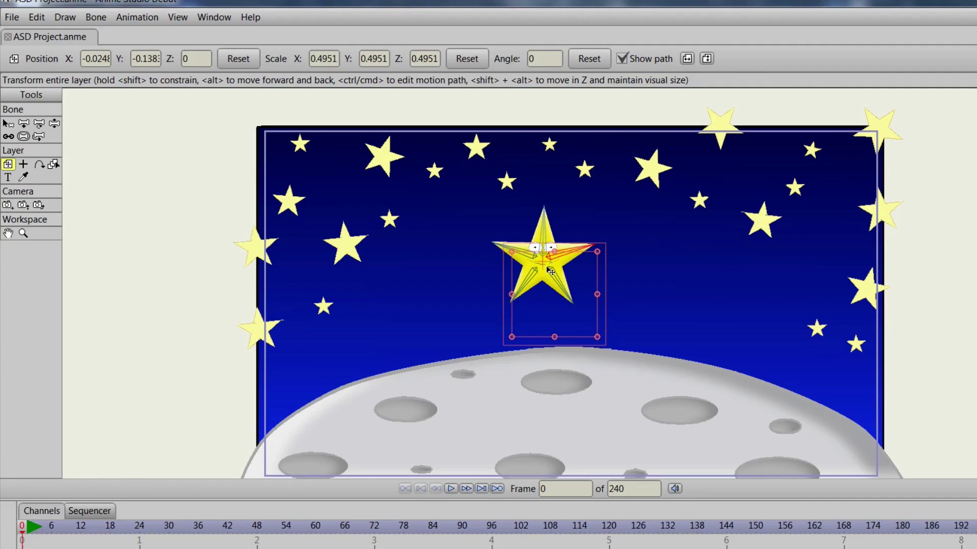
Reposition the Star Character layer to about X 0.08, Y 0.06 and scale it uniformly to about 0.655.
{"action": "left_click_drag", "start_coordinate": [551, 271], "coordinate": [577, 254]}
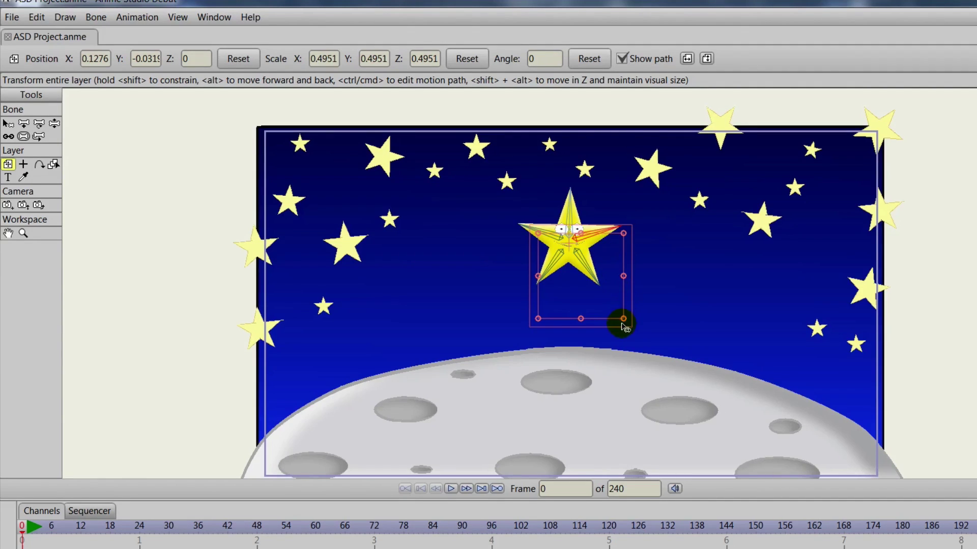
{"action": "left_click_drag", "start_coordinate": [623, 319], "coordinate": [639, 328]}
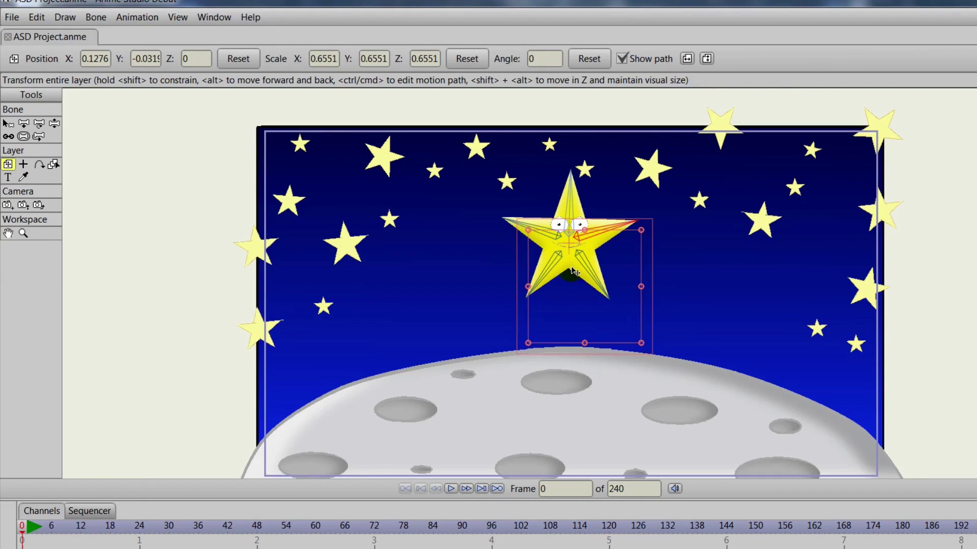
{"action": "left_click_drag", "start_coordinate": [577, 274], "coordinate": [568, 258]}
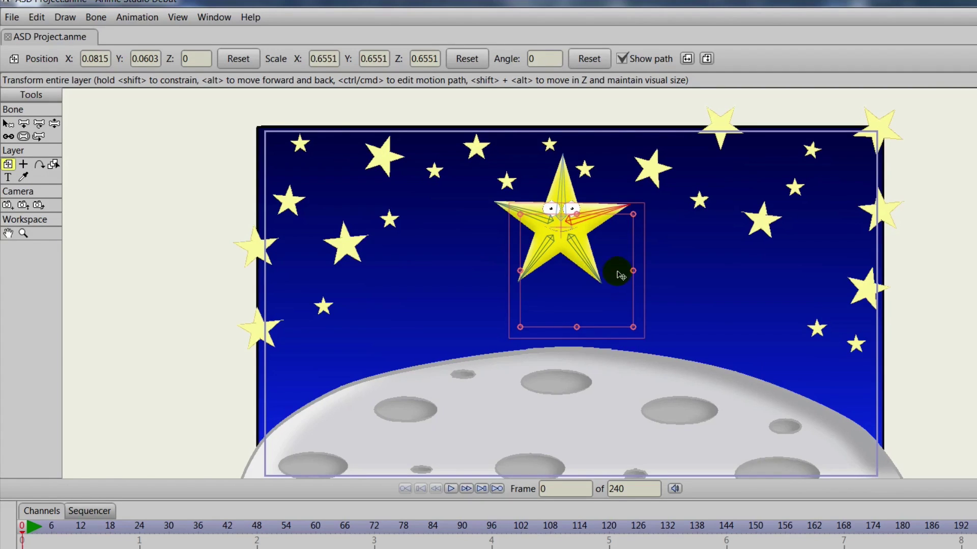
Collapse the Mouth layer and set both the Eyes and Mouth switch layers to Blank.
{"action": "scroll", "coordinate": [617, 270], "scroll_direction": "up", "scroll_amount": 4}
{"action": "scroll", "coordinate": [645, 296], "scroll_direction": "up", "scroll_amount": 2}
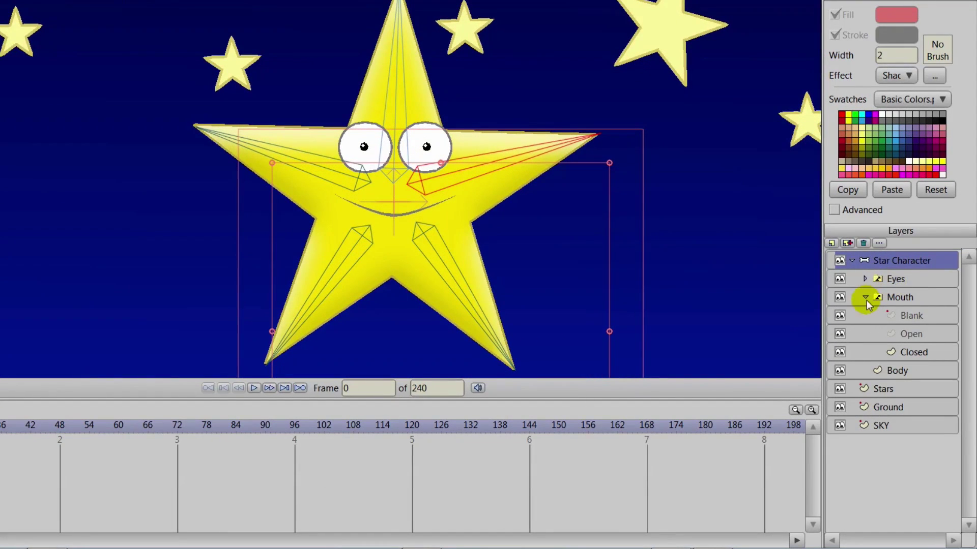
{"action": "left_click", "coordinate": [866, 298]}
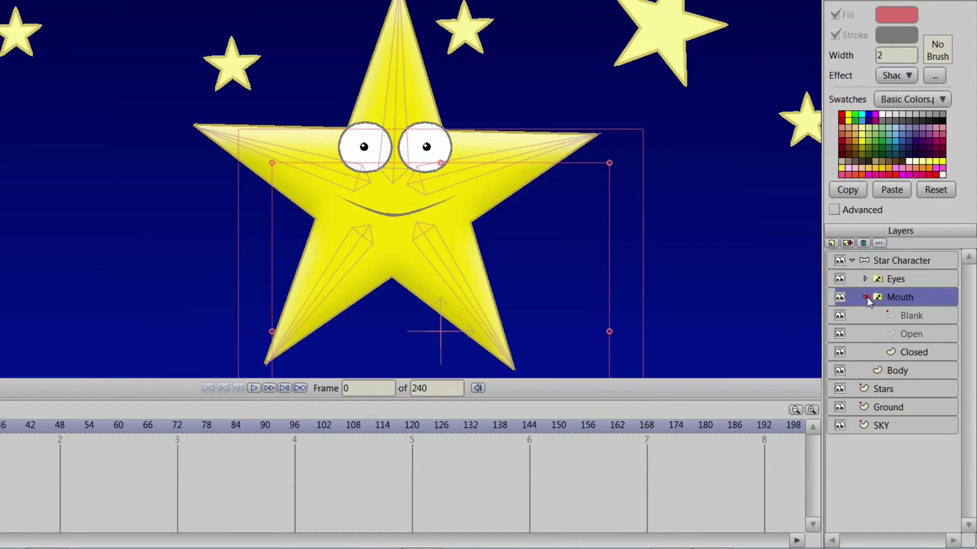
{"action": "left_click", "coordinate": [889, 279]}
{"action": "right_click", "coordinate": [892, 280]}
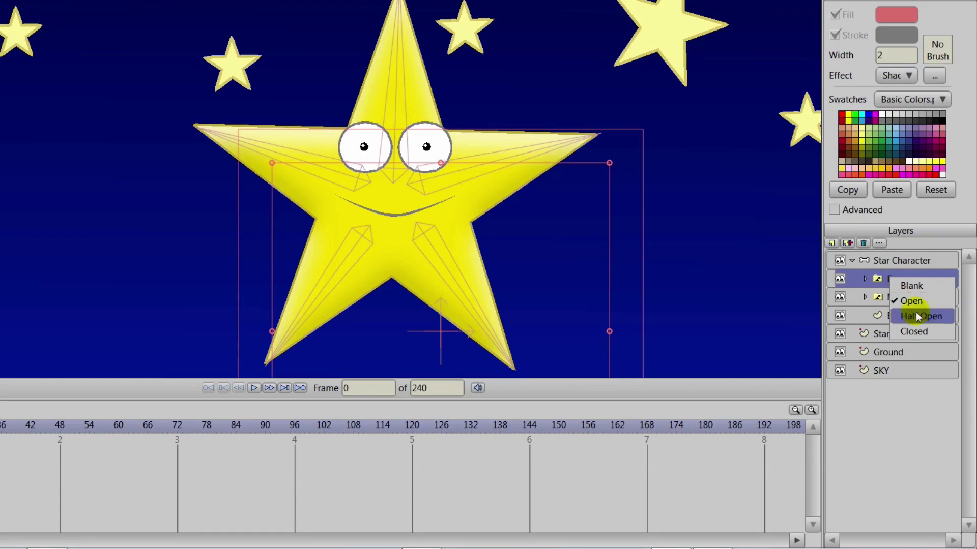
{"action": "left_click", "coordinate": [911, 286]}
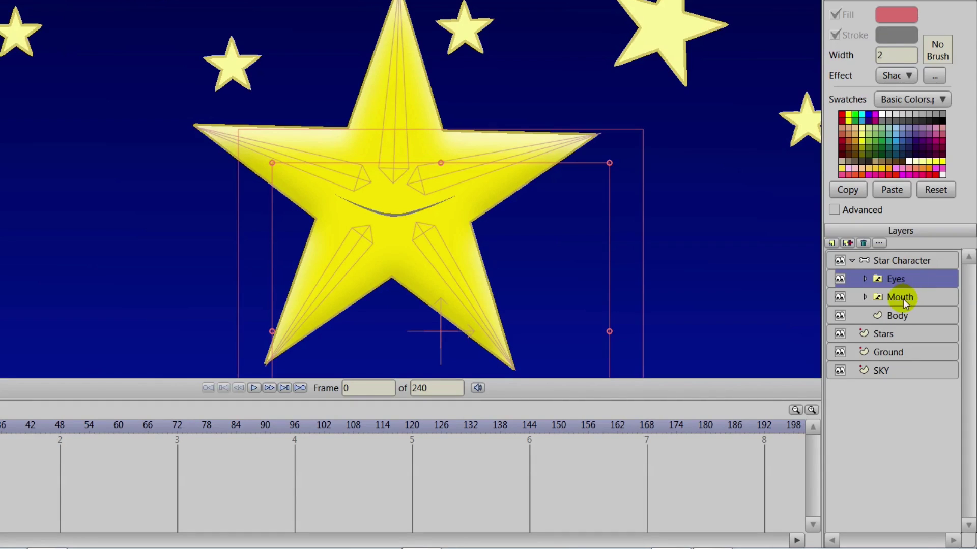
{"action": "left_click", "coordinate": [905, 298]}
{"action": "right_click", "coordinate": [905, 298]}
{"action": "left_click", "coordinate": [918, 300]}
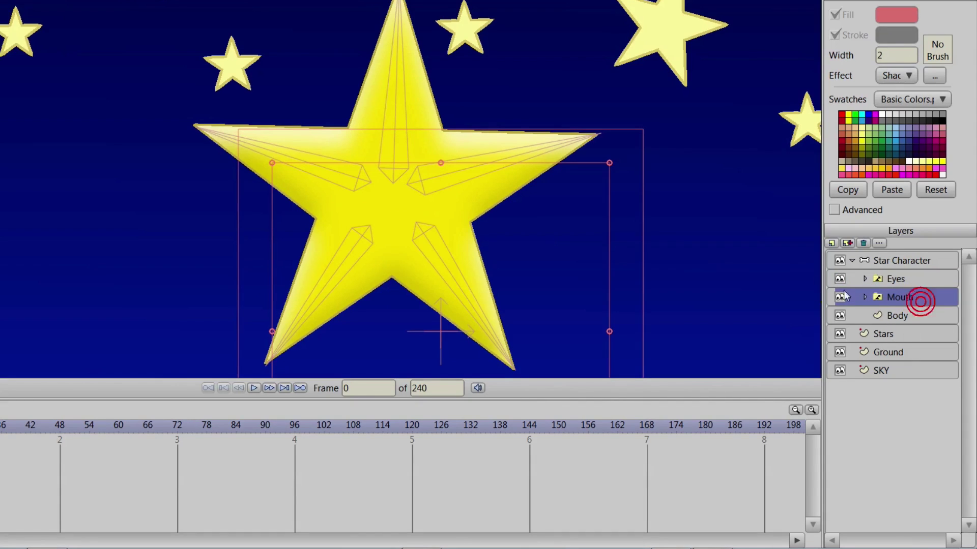
Set position and rotation keyframes for the Star Character layer at frame 36.
{"action": "scroll", "coordinate": [488, 266], "scroll_direction": "down", "scroll_amount": 5}
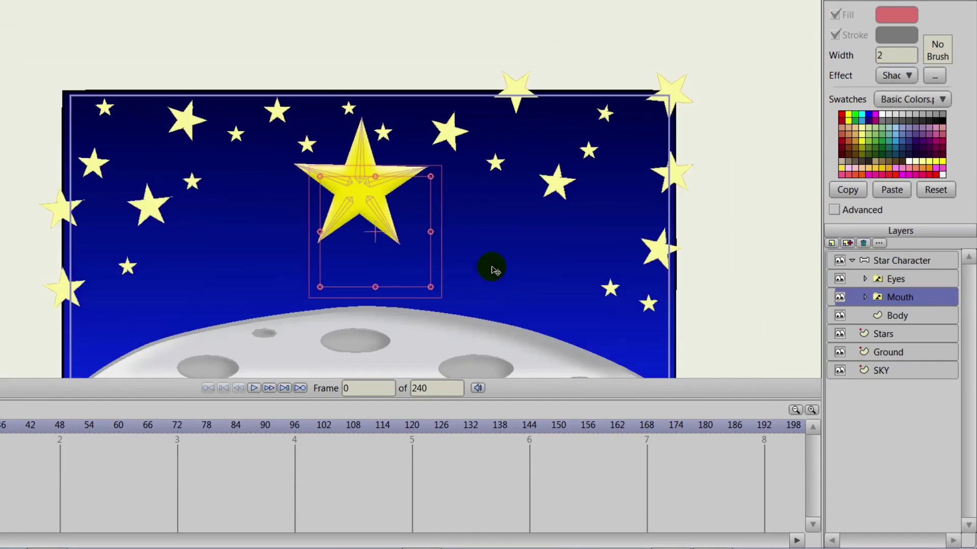
{"action": "left_click_drag", "start_coordinate": [492, 266], "coordinate": [486, 187]}
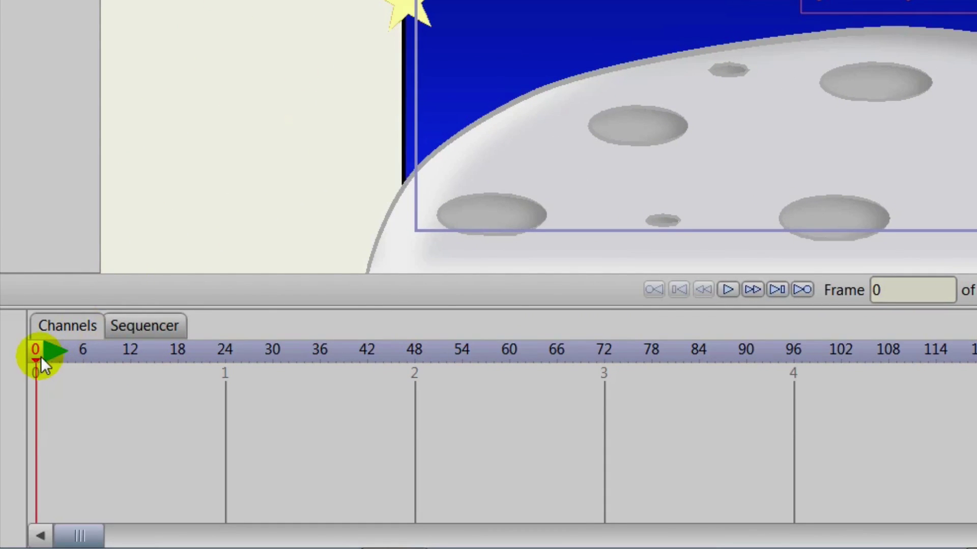
{"action": "left_click_drag", "start_coordinate": [38, 358], "coordinate": [322, 377]}
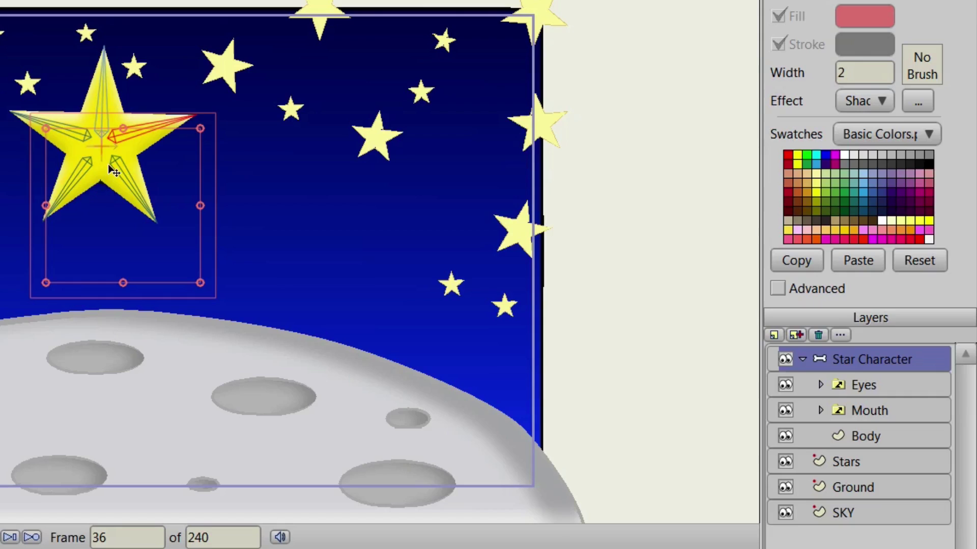
{"action": "left_click", "coordinate": [108, 165]}
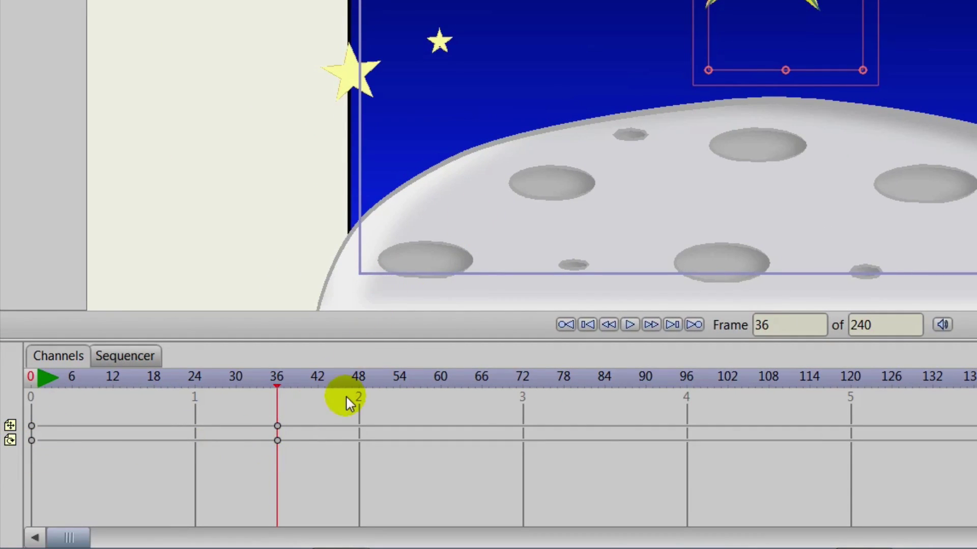
At frame 41, move the star slightly up and to the left and add a rotation keyframe.
{"action": "key", "text": "space"}
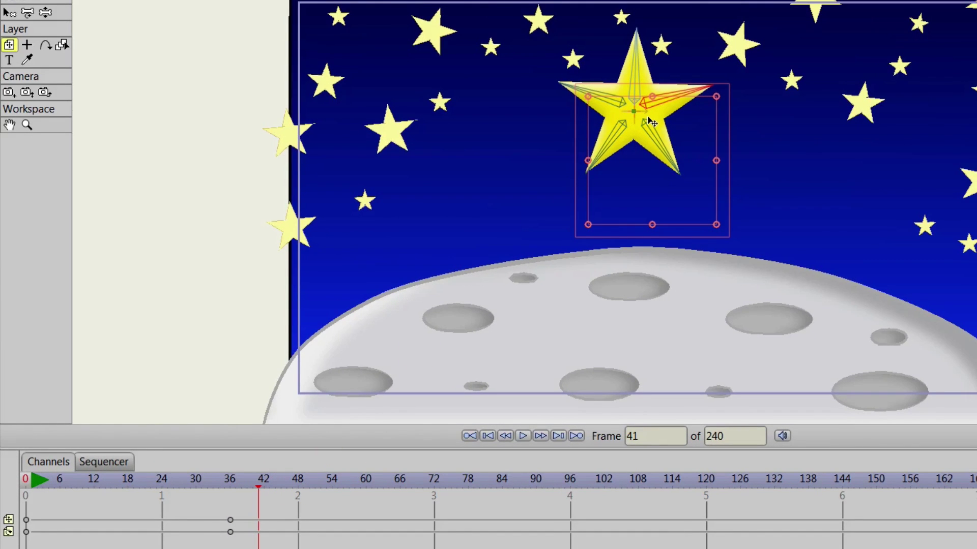
{"action": "left_click_drag", "start_coordinate": [648, 118], "coordinate": [612, 109]}
{"action": "left_click", "coordinate": [611, 154]}
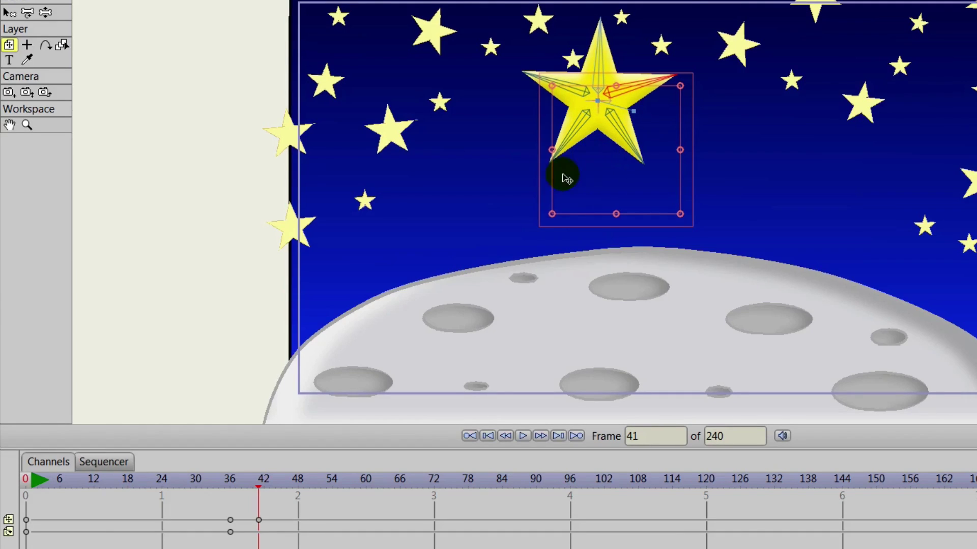
{"action": "left_click", "coordinate": [549, 189]}
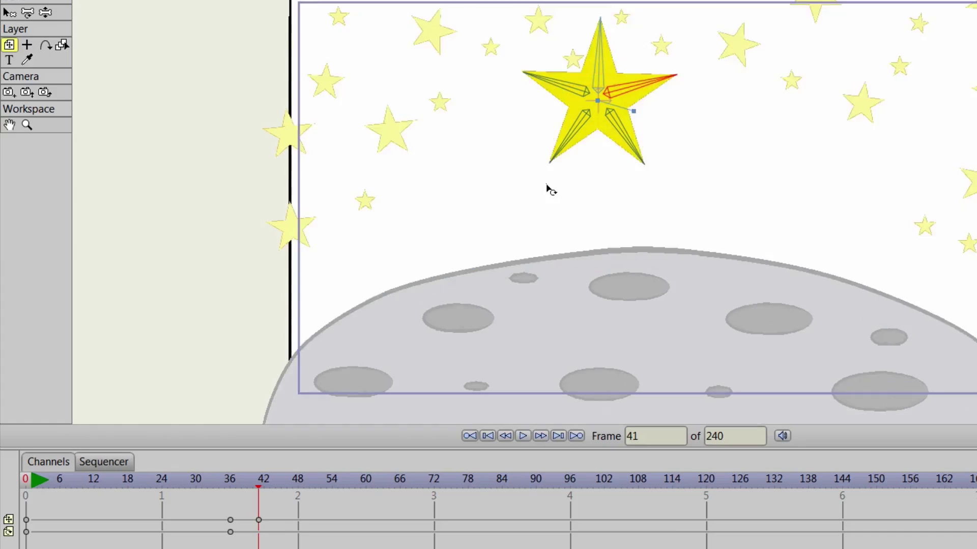
At frame 46, move the star down and slightly left and add a rotation keyframe.
{"action": "key", "text": "Right"}
{"action": "key", "text": "Right"}
{"action": "key", "text": "Right"}
{"action": "key", "text": "Right"}
{"action": "key", "text": "Right"}
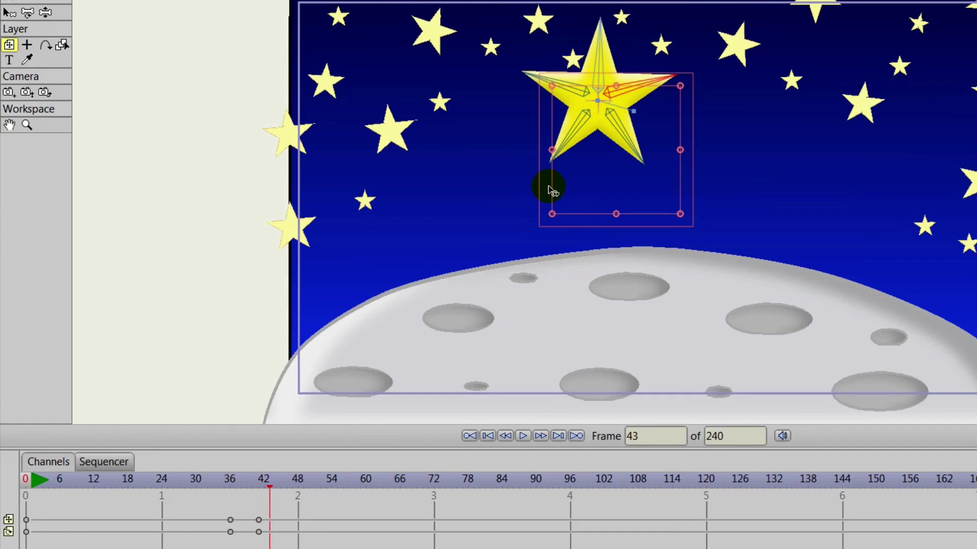
{"action": "left_click_drag", "start_coordinate": [615, 155], "coordinate": [598, 177]}
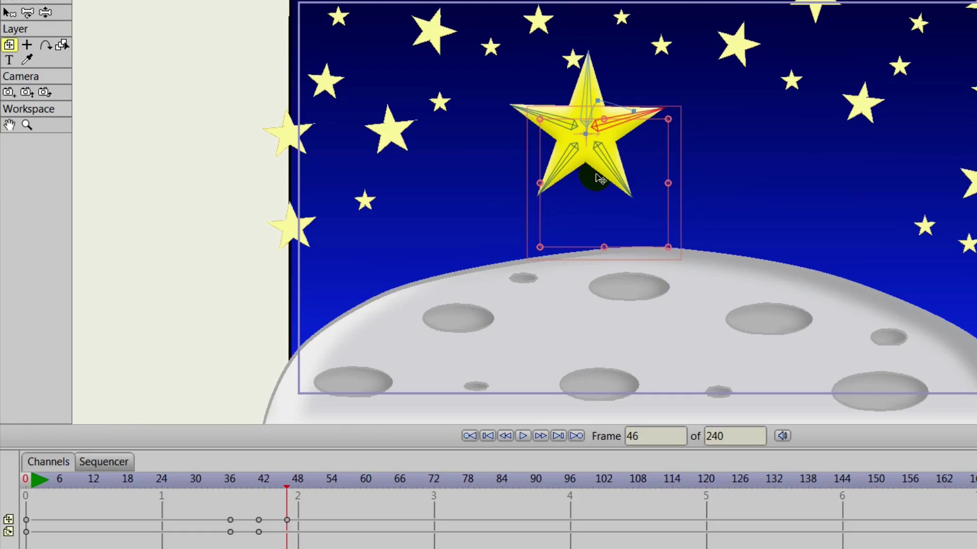
{"action": "left_click", "coordinate": [537, 216]}
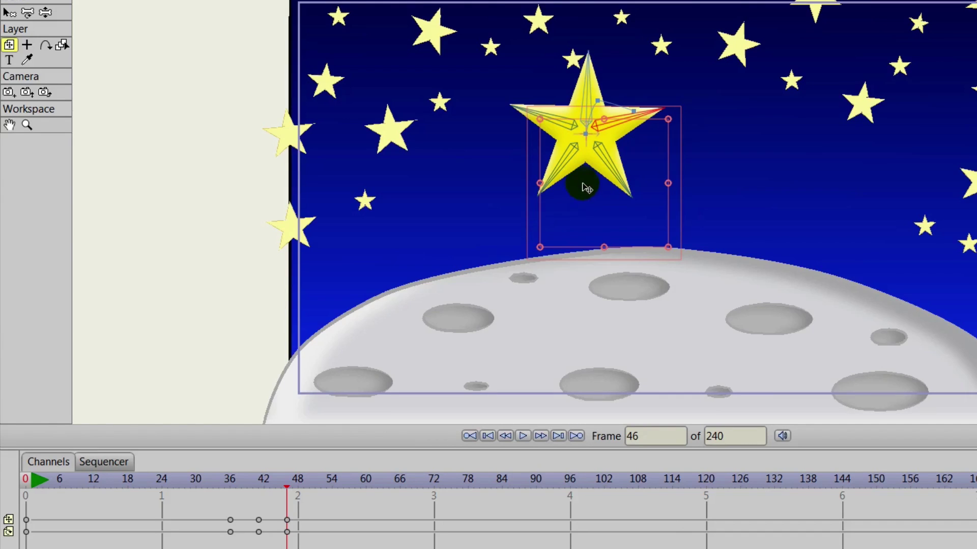
At frame 51, move the star down and to the right and add a rotation keyframe.
{"action": "key", "text": "Right"}
{"action": "key", "text": "Right"}
{"action": "key", "text": "Right"}
{"action": "key", "text": "Right"}
{"action": "key", "text": "Right"}
{"action": "left_click_drag", "start_coordinate": [586, 184], "coordinate": [611, 201]}
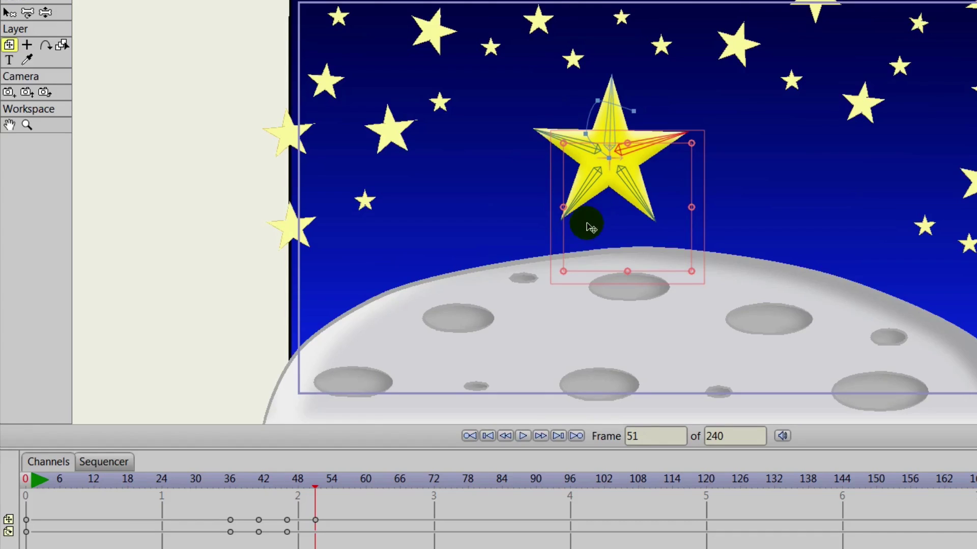
{"action": "left_click", "coordinate": [556, 253]}
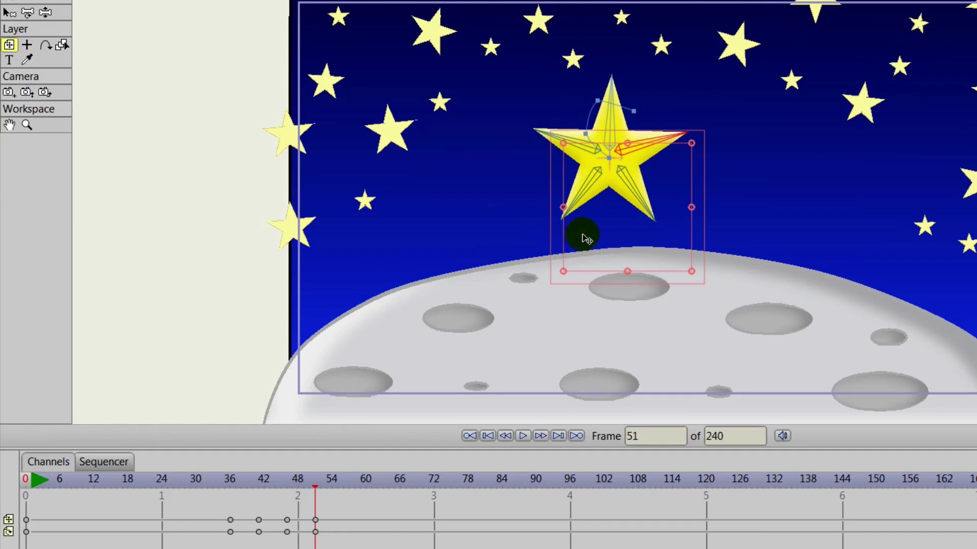
At frame 55, move the star horizontally to the right to continue the curved motion path.
{"action": "left_click_drag", "start_coordinate": [594, 216], "coordinate": [632, 223]}
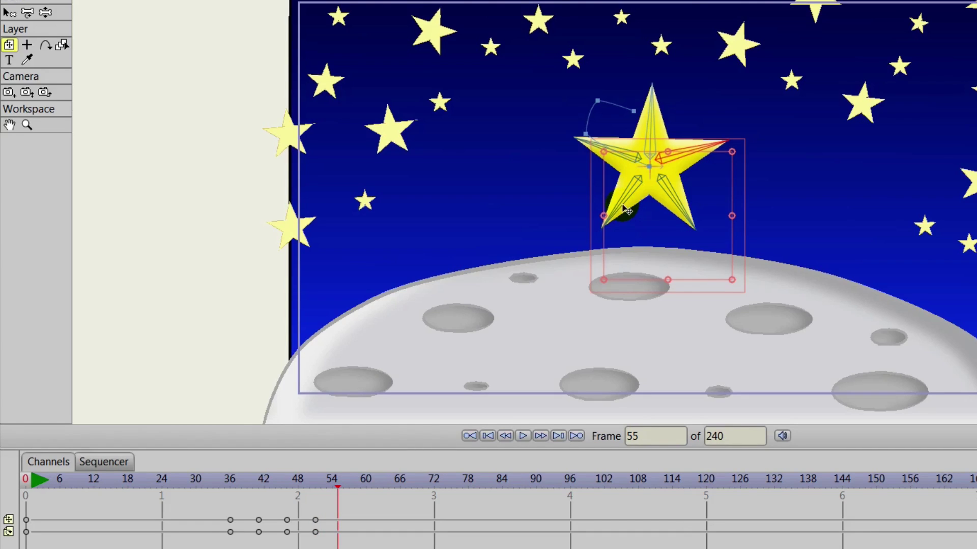
{"action": "key", "text": "ctrl+z"}
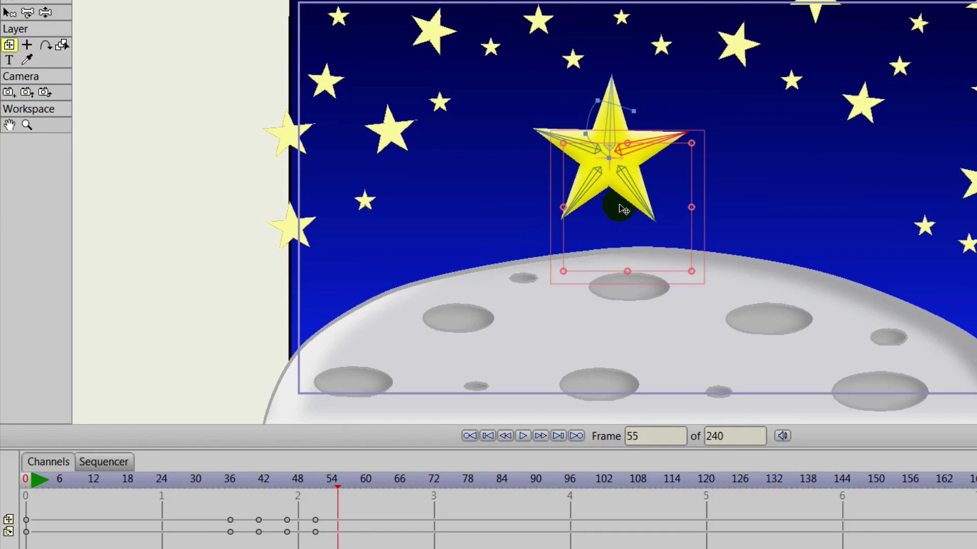
{"action": "left_click_drag", "start_coordinate": [612, 196], "coordinate": [648, 193]}
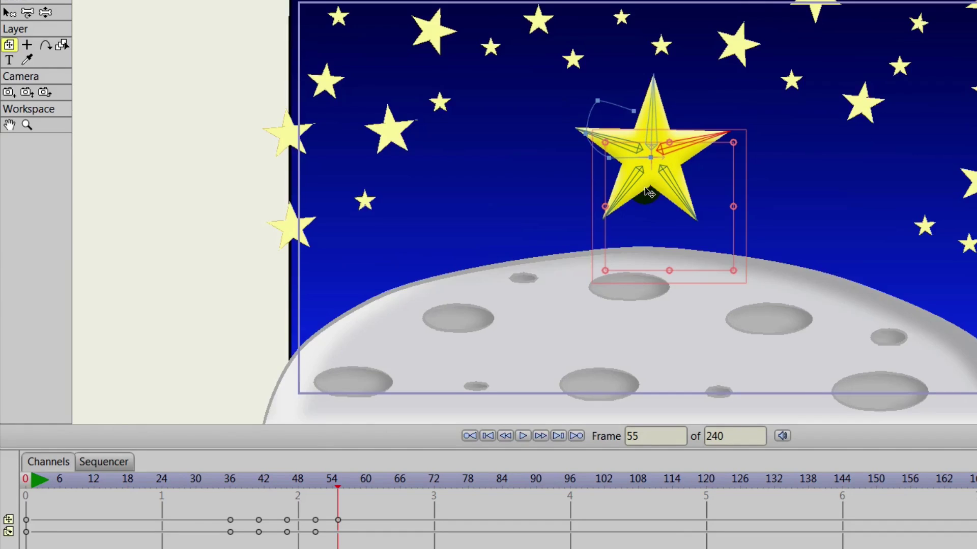
At frame 60, move the star up and to the right to extend the spiral motion path.
{"action": "key", "text": "Right"}
{"action": "key", "text": "Right"}
{"action": "key", "text": "Right"}
{"action": "key", "text": "Right"}
{"action": "key", "text": "Right"}
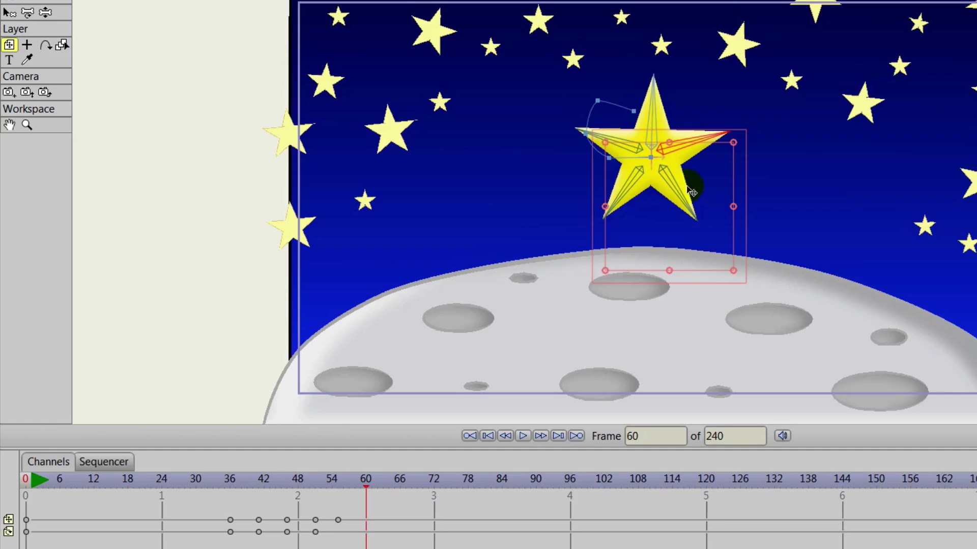
{"action": "mouse_move", "coordinate": [684, 194]}
{"action": "left_mouse_down"}
{"action": "mouse_move", "coordinate": [714, 164]}
{"action": "mouse_move", "coordinate": [674, 159]}
{"action": "left_mouse_up"}
Continue the star's counter-clockwise spiral around the loop with position keyframes at frames 64, 69, 75, 83 and 90.
{"action": "key", "text": "Right"}
{"action": "key", "text": "Right"}
{"action": "key", "text": "Right"}
{"action": "key", "text": "Right"}
{"action": "key", "text": "Right"}
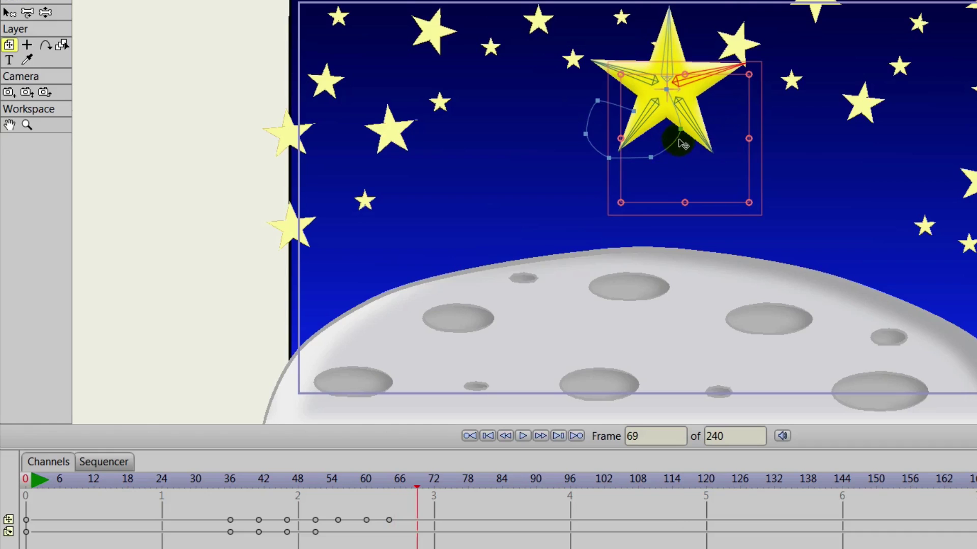
{"action": "left_click_drag", "start_coordinate": [683, 145], "coordinate": [630, 207]}
{"action": "key", "text": "Right"}
{"action": "key", "text": "Right"}
{"action": "key", "text": "Right"}
{"action": "key", "text": "Right"}
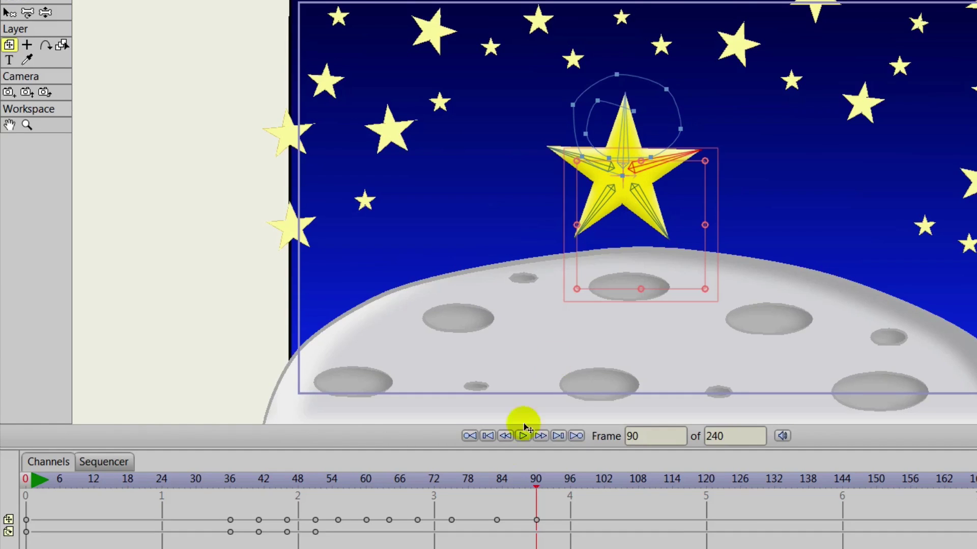
Copy the rotation keyframe at frame 51 to frames 55, 60, 64, 69, 75, 83 and 90.
{"action": "left_click", "coordinate": [315, 533]}
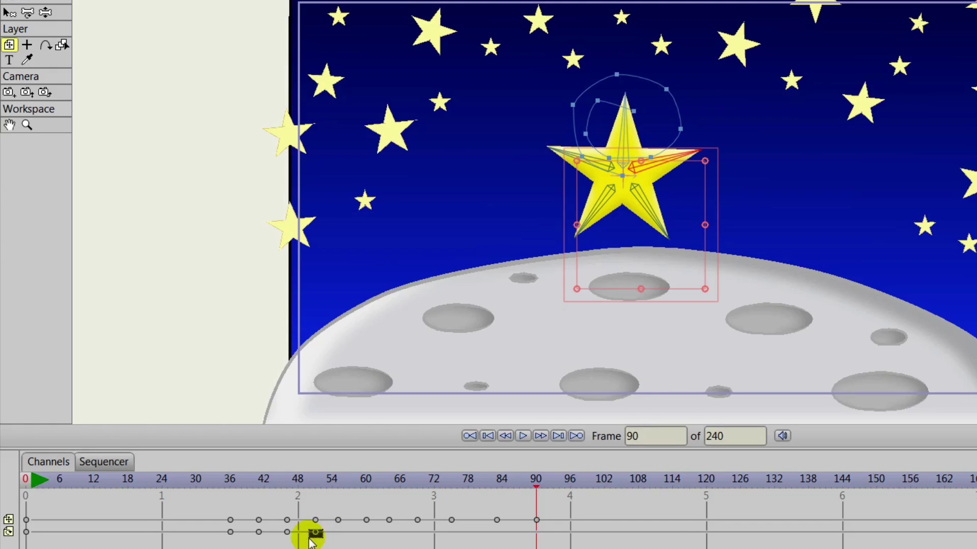
{"action": "left_click", "coordinate": [338, 480]}
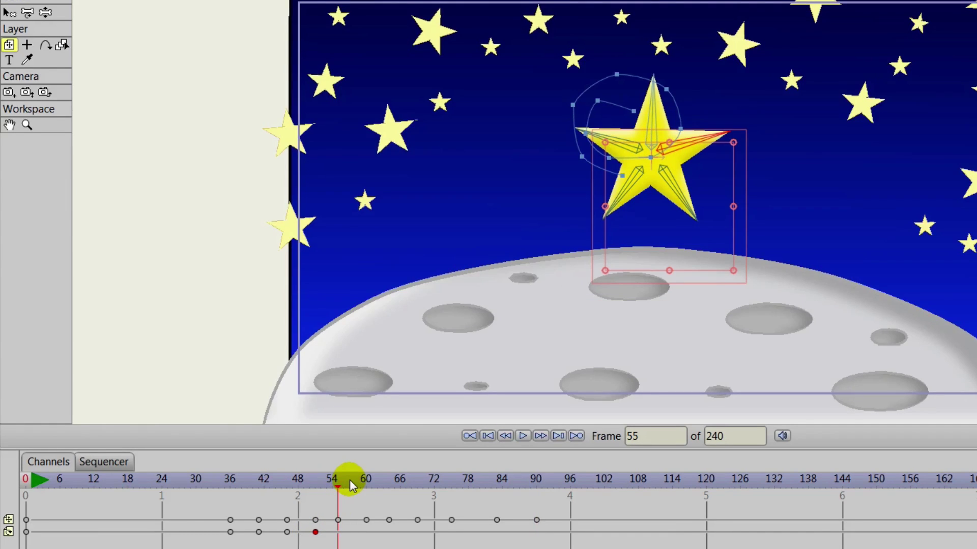
{"action": "key", "text": "ctrl+v"}
{"action": "left_click", "coordinate": [366, 534]}
{"action": "left_click", "coordinate": [366, 532]}
{"action": "left_click", "coordinate": [390, 532]}
{"action": "left_click", "coordinate": [416, 532]}
{"action": "left_click", "coordinate": [449, 532]}
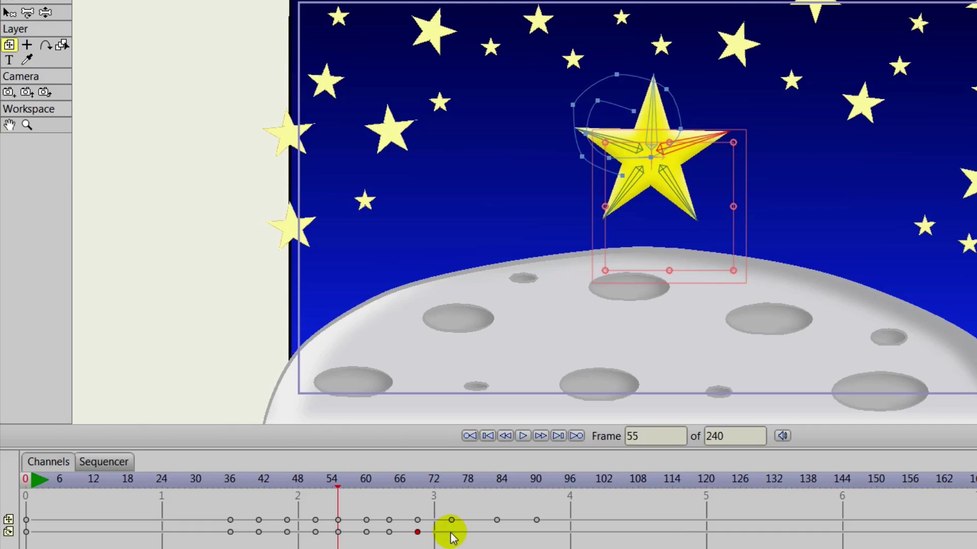
{"action": "left_click", "coordinate": [496, 530]}
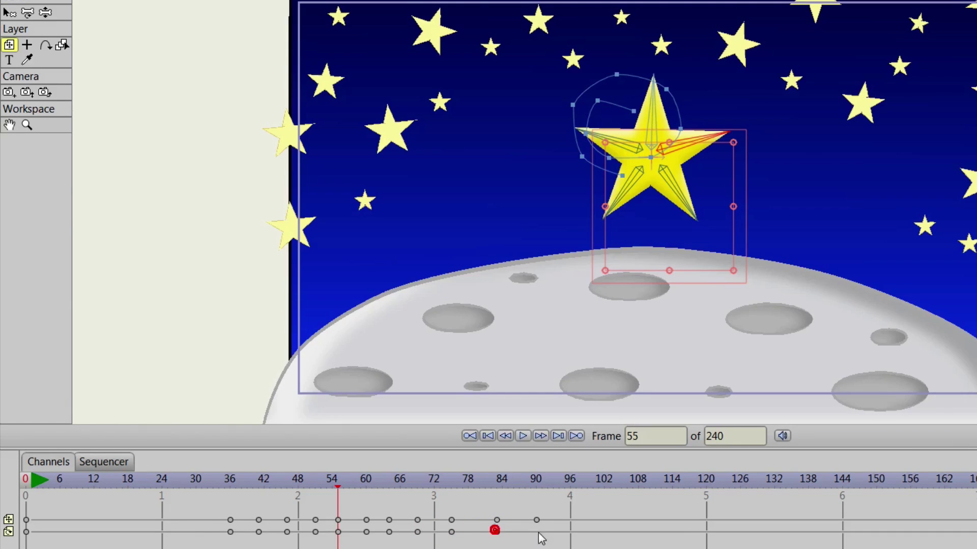
{"action": "left_click", "coordinate": [536, 532]}
Play the star's spiral motion back twice from just before frame 36 to past frame 90.
{"action": "mouse_move", "coordinate": [334, 483]}
{"action": "left_mouse_down"}
{"action": "mouse_move", "coordinate": [460, 504]}
{"action": "mouse_move", "coordinate": [556, 503]}
{"action": "mouse_move", "coordinate": [196, 493]}
{"action": "left_mouse_up"}
{"action": "left_click", "coordinate": [524, 436]}
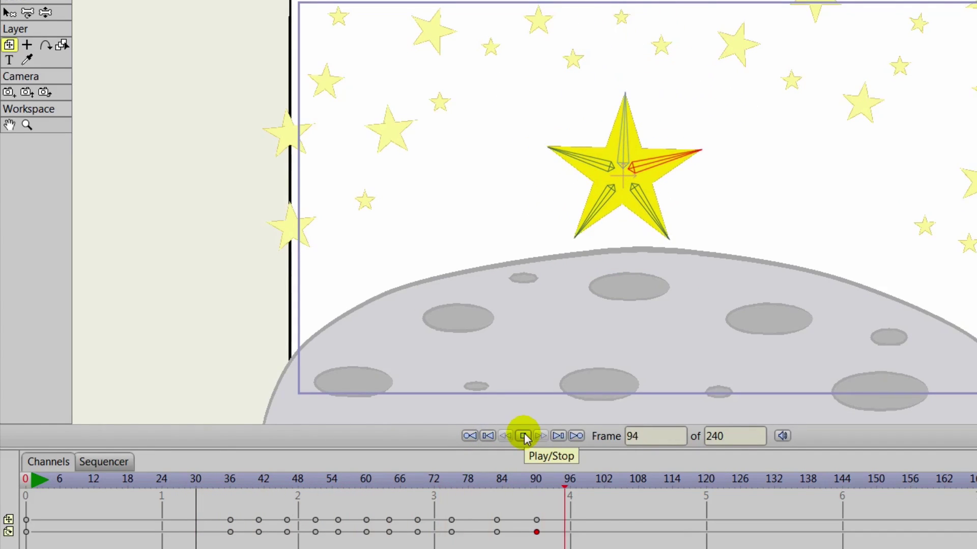
{"action": "left_click", "coordinate": [523, 435]}
{"action": "left_click_drag", "start_coordinate": [595, 485], "coordinate": [590, 483]}
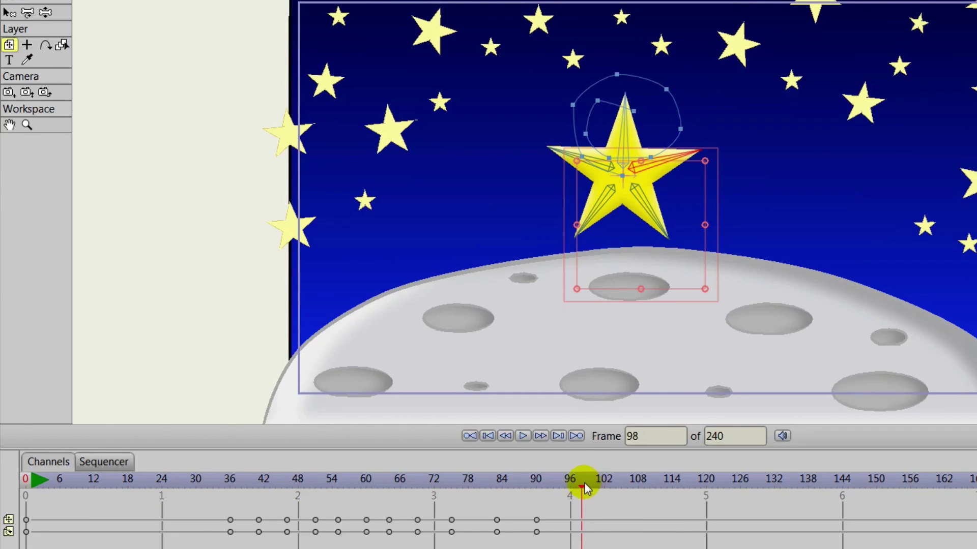
{"action": "left_click_drag", "start_coordinate": [583, 486], "coordinate": [219, 496]}
{"action": "left_click", "coordinate": [523, 437]}
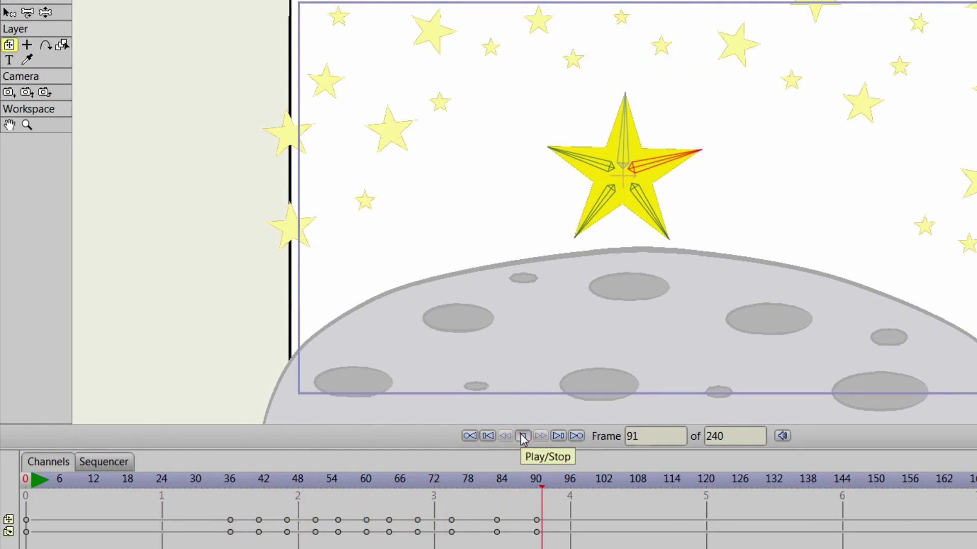
{"action": "left_click", "coordinate": [523, 437]}
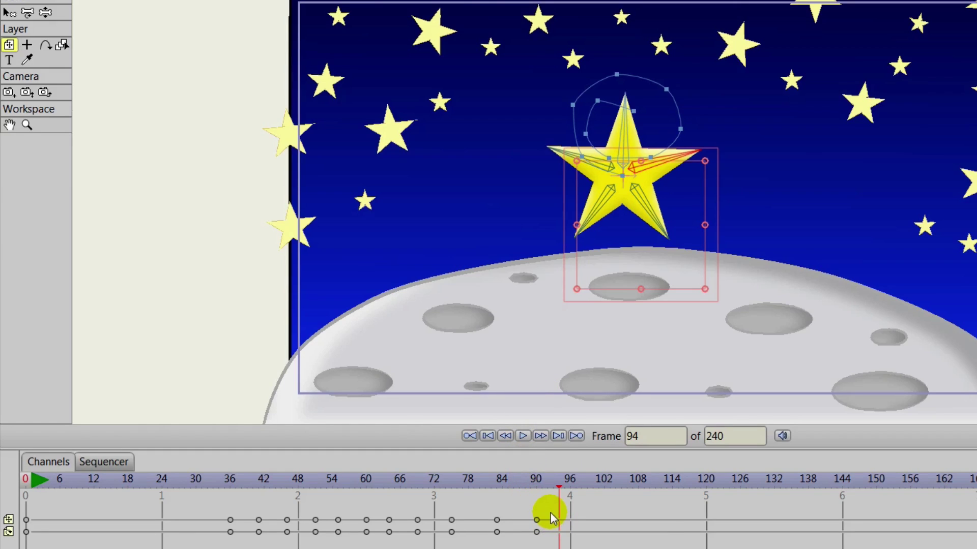
Compress the star's keyframes from frame 36 onward so the last pair lands at frame 83, and play the faster spiral.
{"action": "left_click_drag", "start_coordinate": [551, 514], "coordinate": [231, 541]}
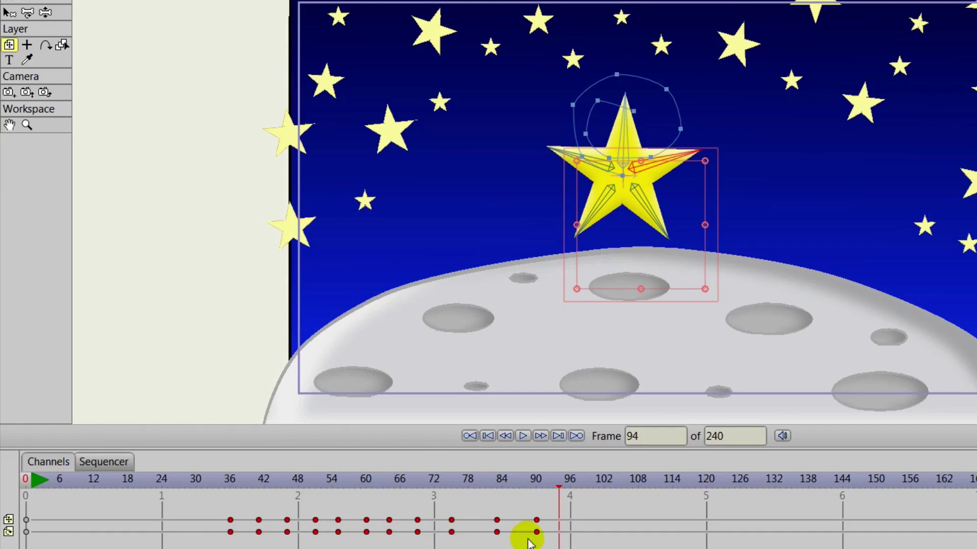
{"action": "left_click_drag", "start_coordinate": [538, 535], "coordinate": [500, 538]}
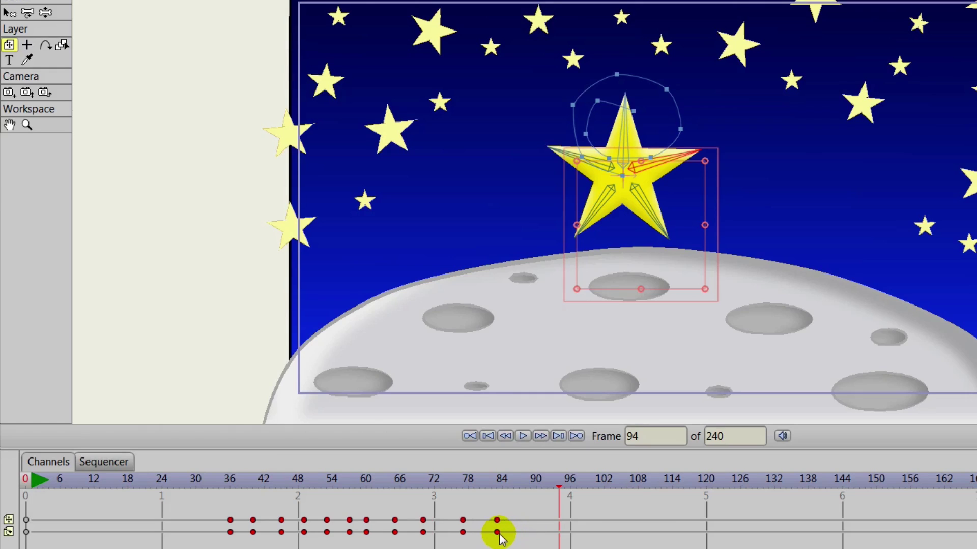
{"action": "left_click", "coordinate": [213, 479]}
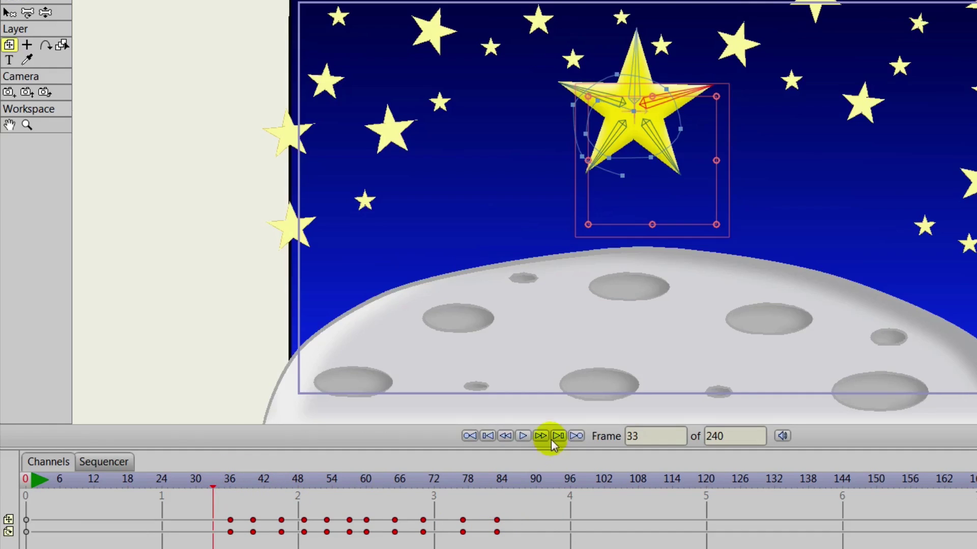
{"action": "left_click", "coordinate": [522, 437]}
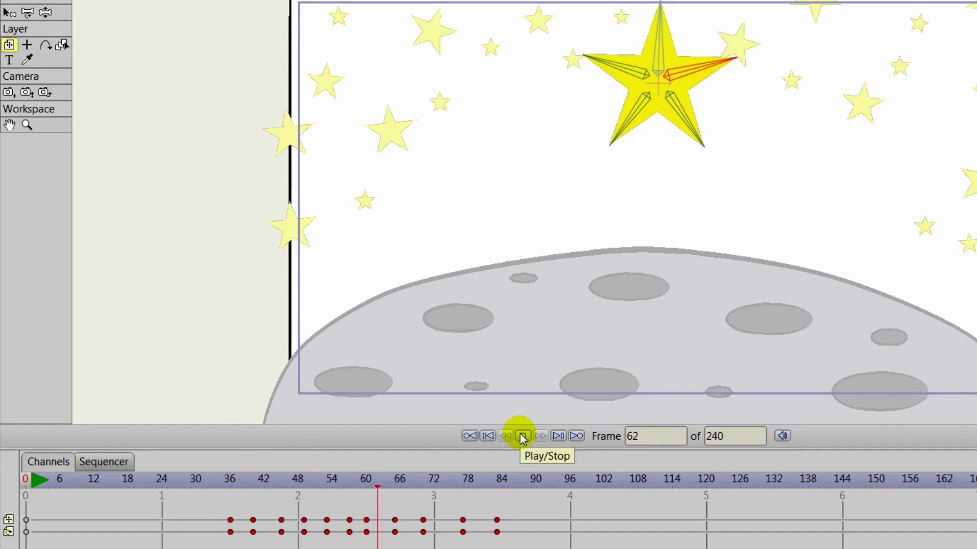
{"action": "left_click", "coordinate": [523, 437]}
Extend the star's spiral with position keyframes at frames 89, 96 and 102, curving right, then up and back left above the moon.
{"action": "mouse_move", "coordinate": [536, 481]}
{"action": "left_mouse_down"}
{"action": "mouse_move", "coordinate": [439, 474]}
{"action": "mouse_move", "coordinate": [530, 495]}
{"action": "left_mouse_up"}
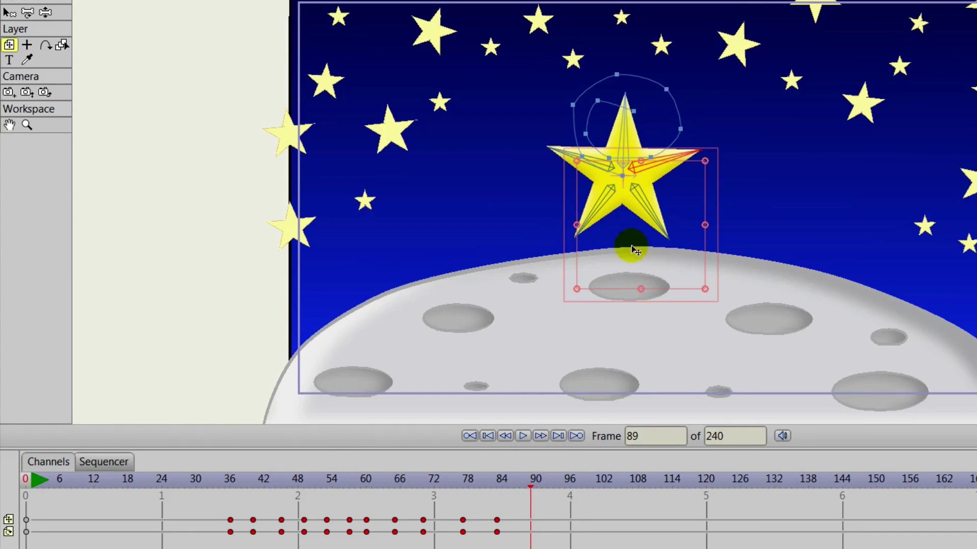
{"action": "left_click_drag", "start_coordinate": [626, 219], "coordinate": [696, 196]}
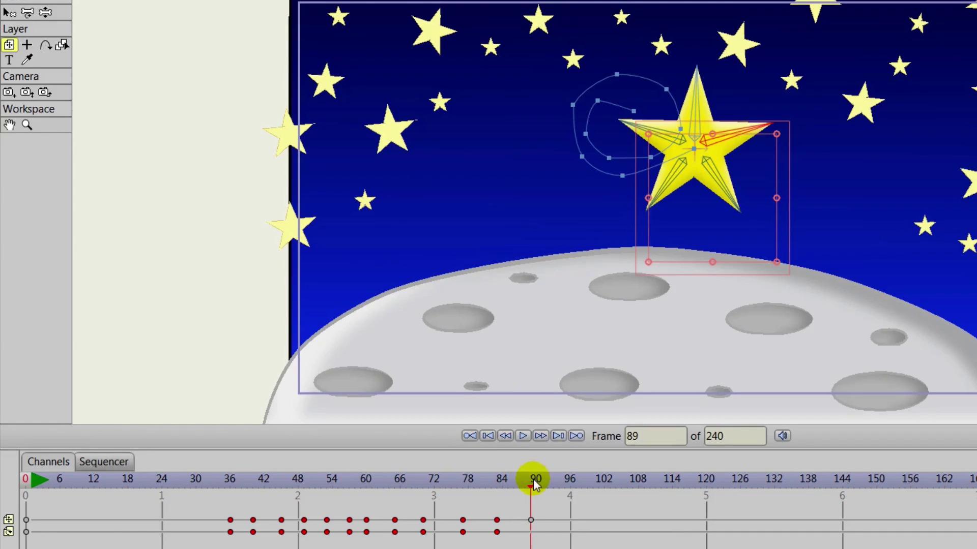
{"action": "left_click_drag", "start_coordinate": [533, 480], "coordinate": [568, 480]}
{"action": "left_click_drag", "start_coordinate": [711, 170], "coordinate": [697, 120]}
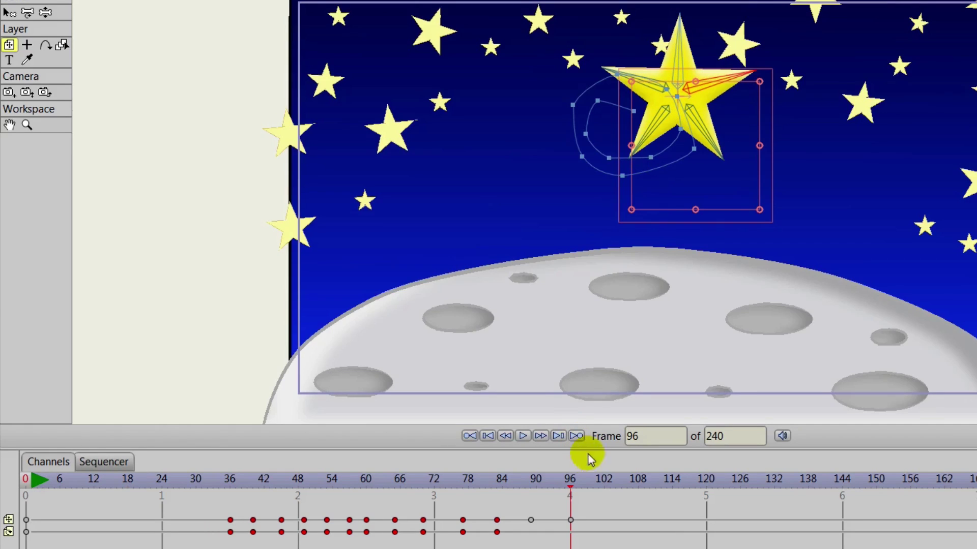
{"action": "left_click_drag", "start_coordinate": [578, 484], "coordinate": [604, 481]}
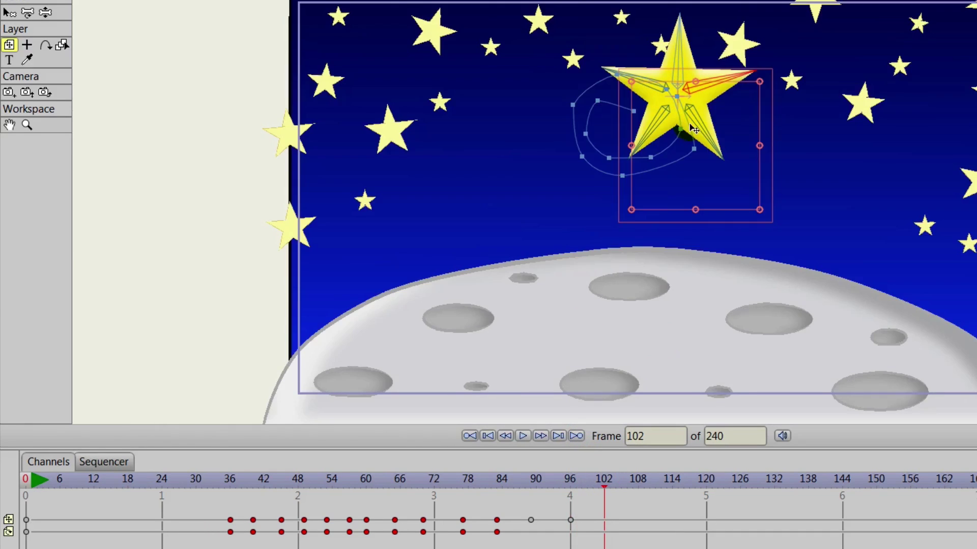
{"action": "left_click_drag", "start_coordinate": [716, 118], "coordinate": [673, 110]}
Play the spiral from frame 36 and scrub through its final section up to frame 102.
{"action": "left_click", "coordinate": [232, 478]}
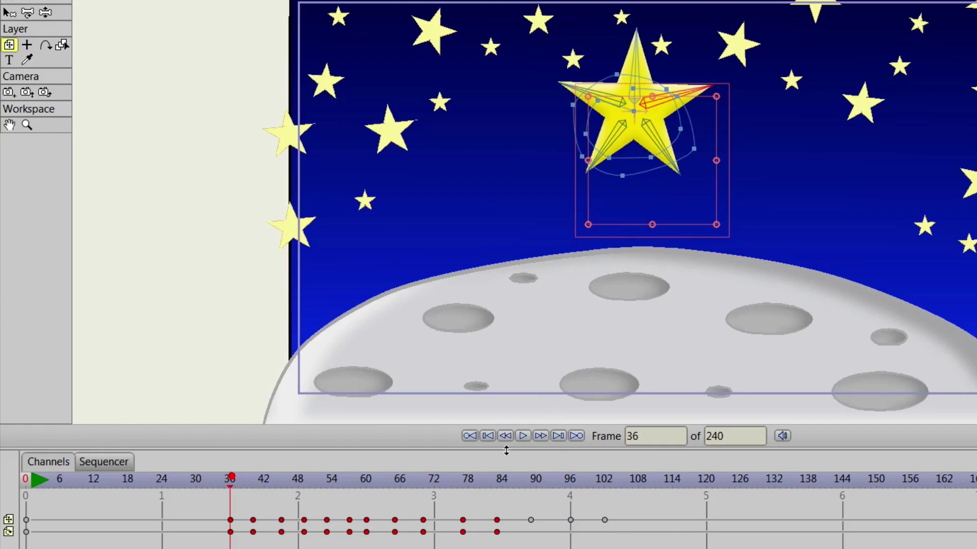
{"action": "left_click", "coordinate": [523, 435]}
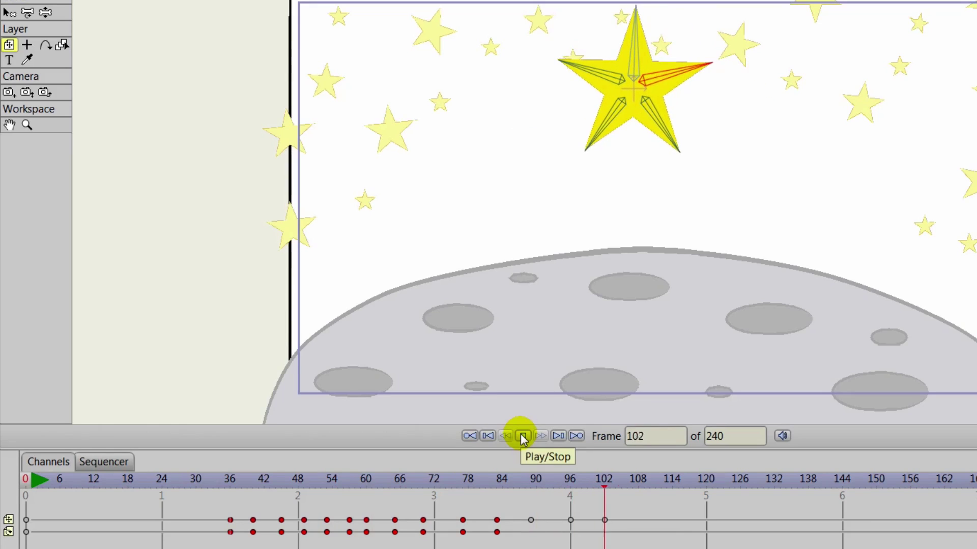
{"action": "left_click", "coordinate": [523, 436]}
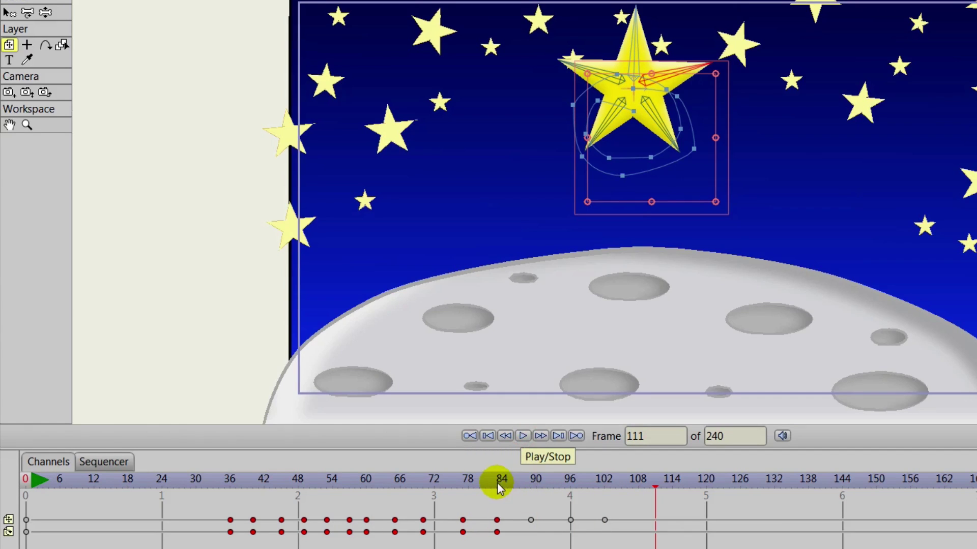
{"action": "left_click_drag", "start_coordinate": [496, 483], "coordinate": [555, 483]}
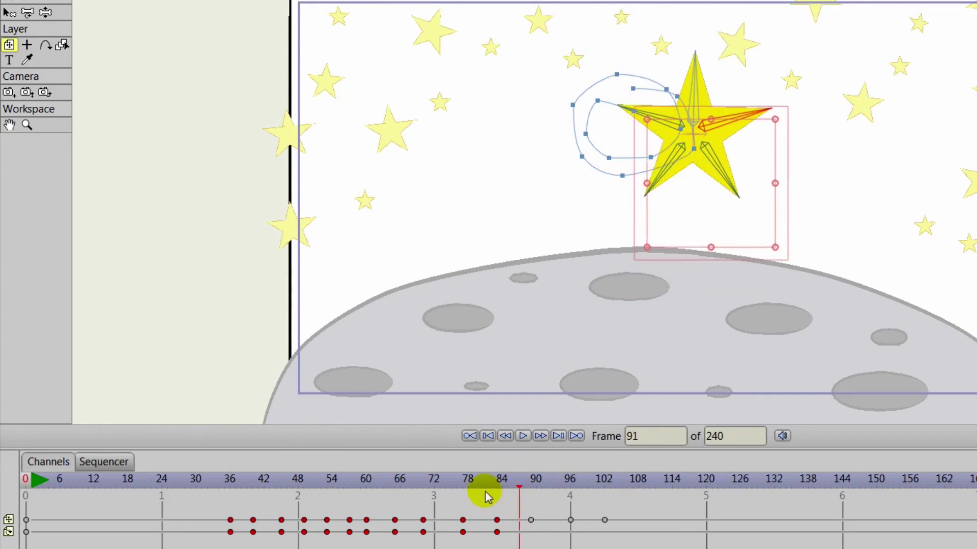
{"action": "left_click_drag", "start_coordinate": [485, 490], "coordinate": [603, 511]}
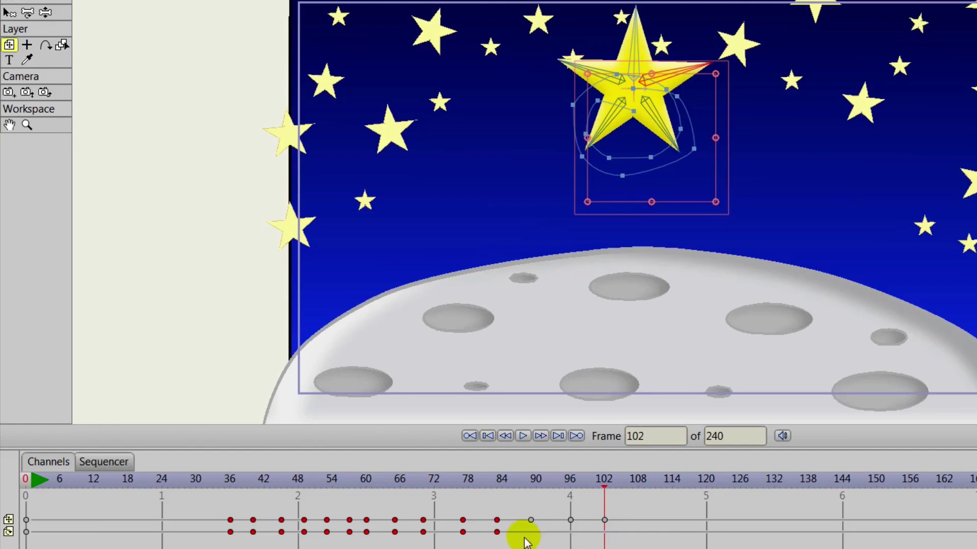
Add rotation keyframes for the star at frames 89, 96 and 102 to match its position keyframes.
{"action": "left_click", "coordinate": [531, 532]}
{"action": "left_click_drag", "start_coordinate": [530, 532], "coordinate": [572, 531]}
{"action": "left_click", "coordinate": [603, 532]}
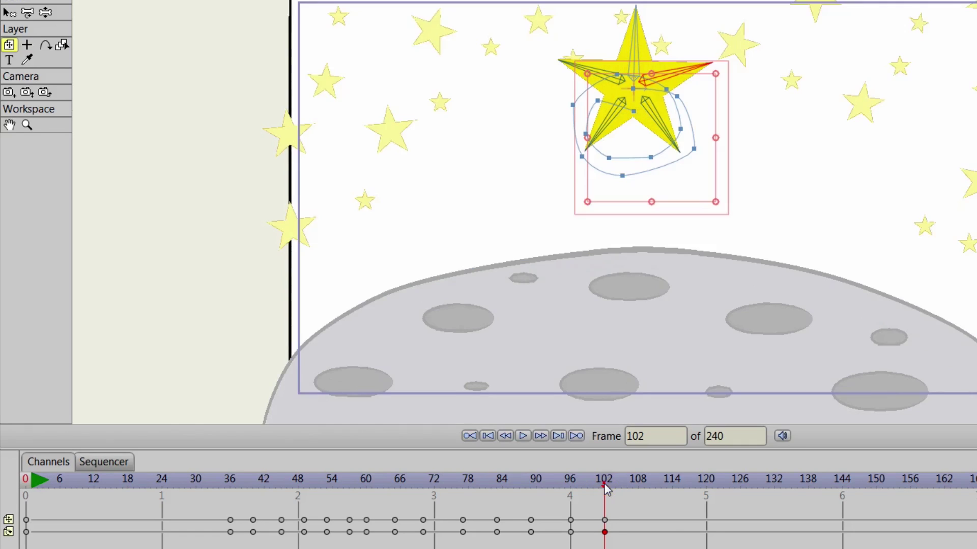
At frame 114, move the star straight down onto the moon and play back the drop.
{"action": "left_click_drag", "start_coordinate": [603, 484], "coordinate": [675, 488]}
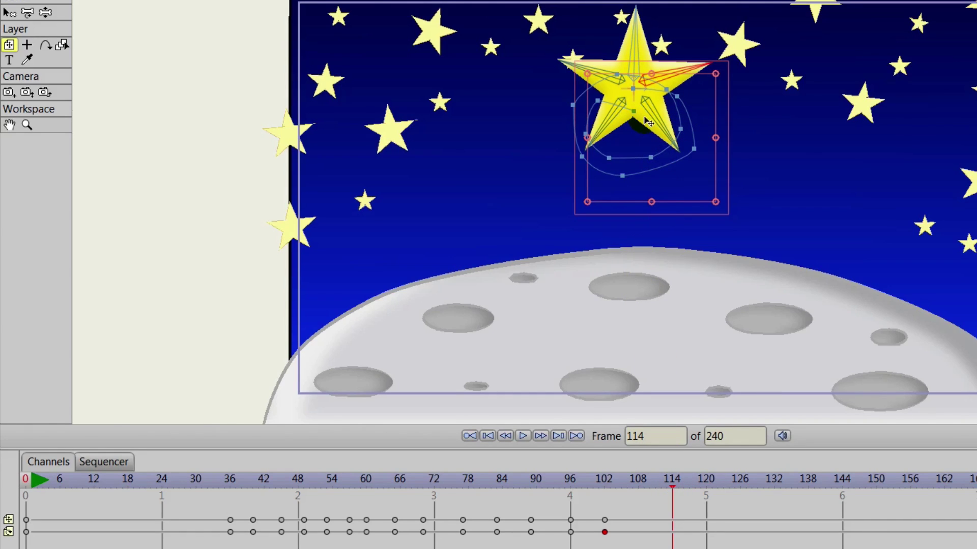
{"action": "mouse_move", "coordinate": [649, 122]}
{"action": "left_mouse_down"}
{"action": "mouse_move", "coordinate": [656, 328]}
{"action": "mouse_move", "coordinate": [652, 302]}
{"action": "left_mouse_up"}
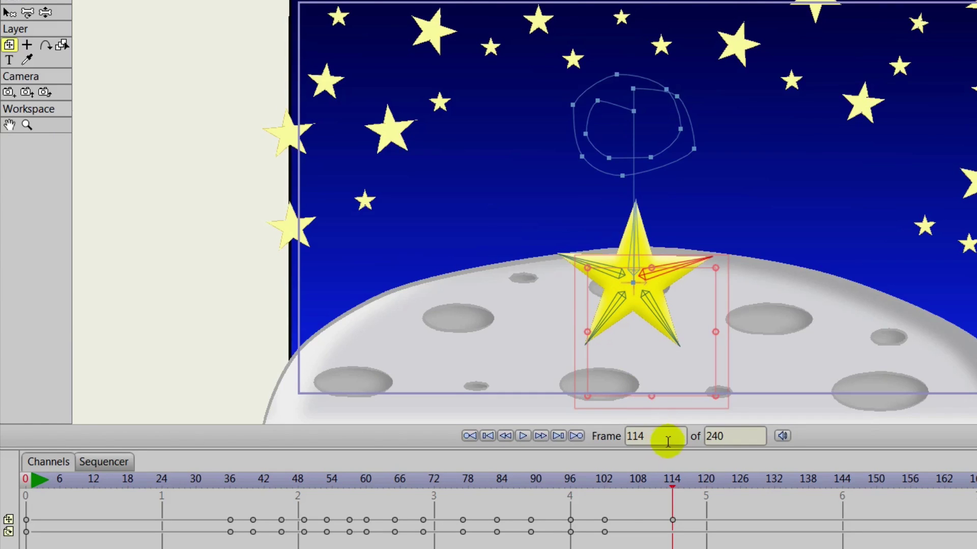
{"action": "left_click", "coordinate": [576, 482]}
{"action": "left_click", "coordinate": [524, 436]}
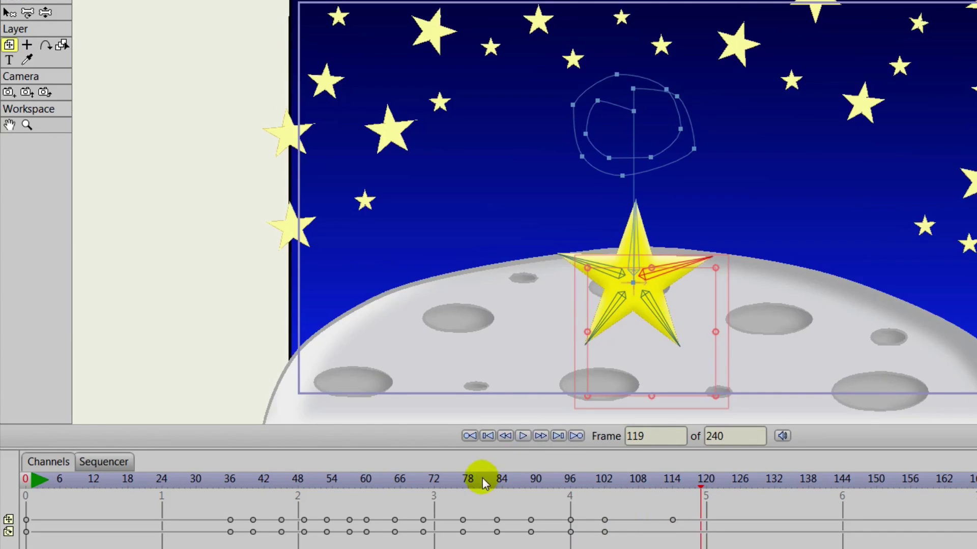
{"action": "left_click", "coordinate": [483, 477]}
{"action": "left_click", "coordinate": [524, 436]}
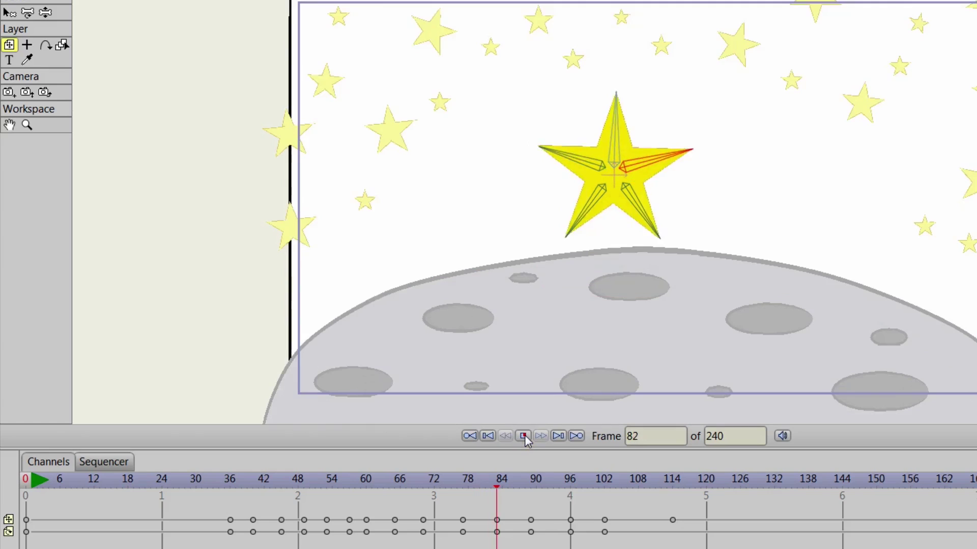
{"action": "left_click", "coordinate": [524, 435]}
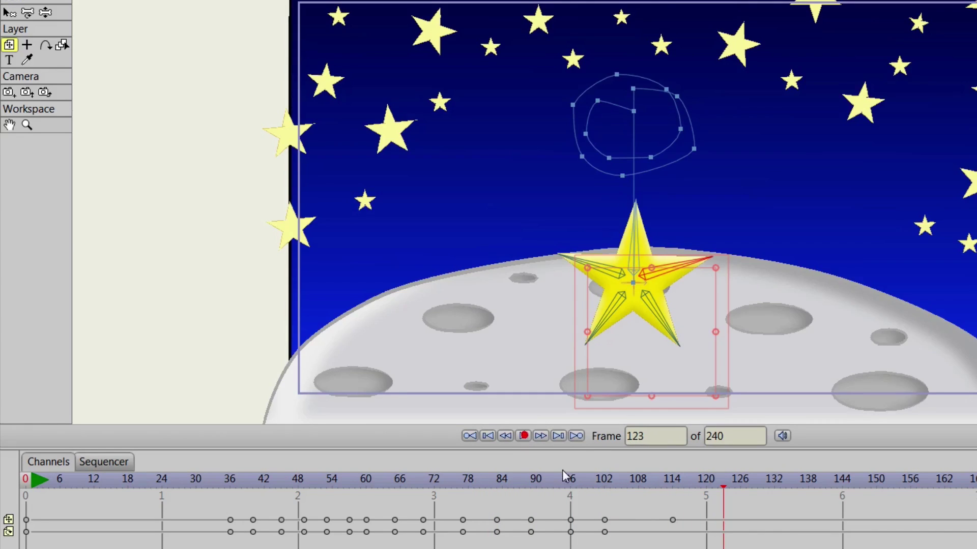
Copy the star's position and rotation keyframes from frame 102 to frame 105 to hold it before the drop, and preview it.
{"action": "left_click_drag", "start_coordinate": [565, 479], "coordinate": [622, 493]}
{"action": "left_click", "coordinate": [605, 520]}
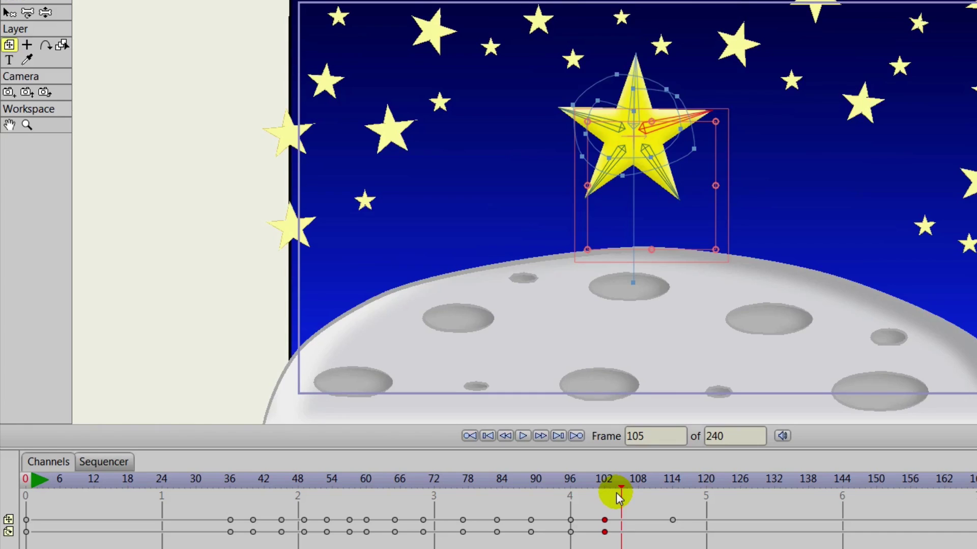
{"action": "key", "text": "ctrl+v"}
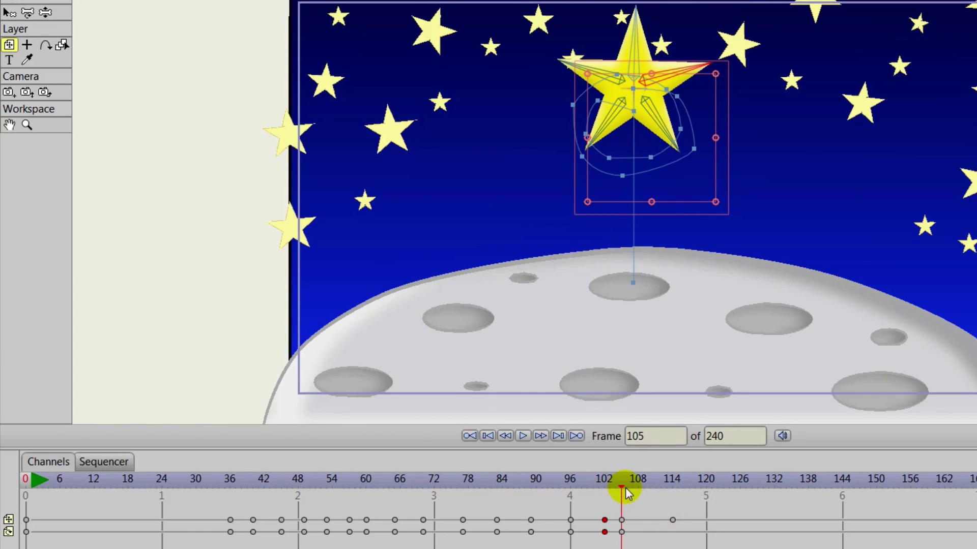
{"action": "left_click_drag", "start_coordinate": [625, 493], "coordinate": [507, 490]}
{"action": "left_click", "coordinate": [523, 436]}
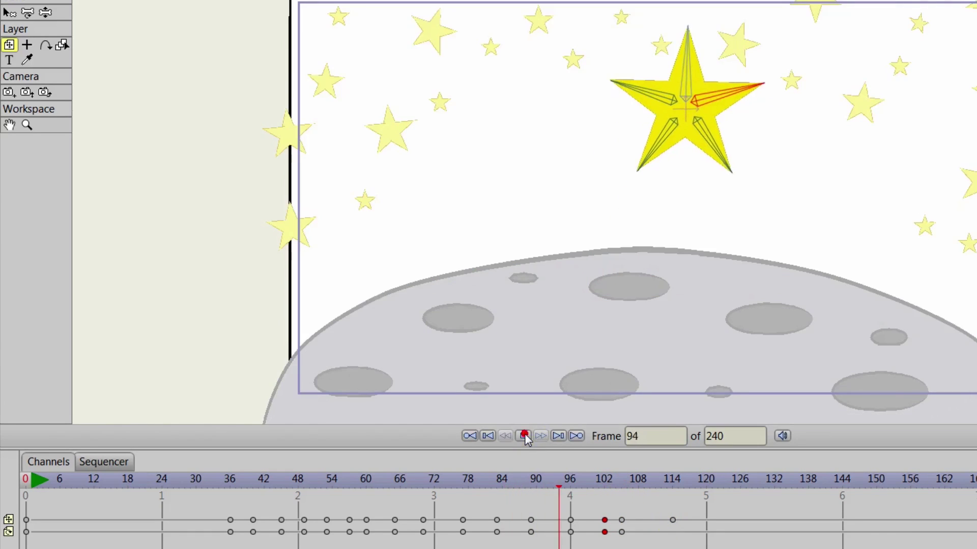
{"action": "left_click", "coordinate": [524, 436]}
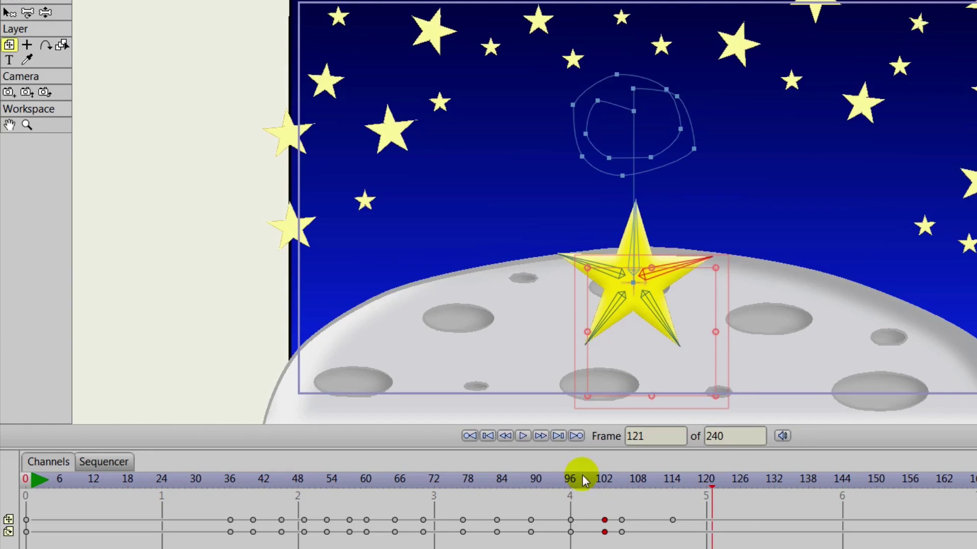
At frame 114, rotate the star counter-clockwise so one point faces down at the moon, and play the result.
{"action": "left_click_drag", "start_coordinate": [583, 477], "coordinate": [671, 484]}
{"action": "left_click_drag", "start_coordinate": [583, 350], "coordinate": [623, 378]}
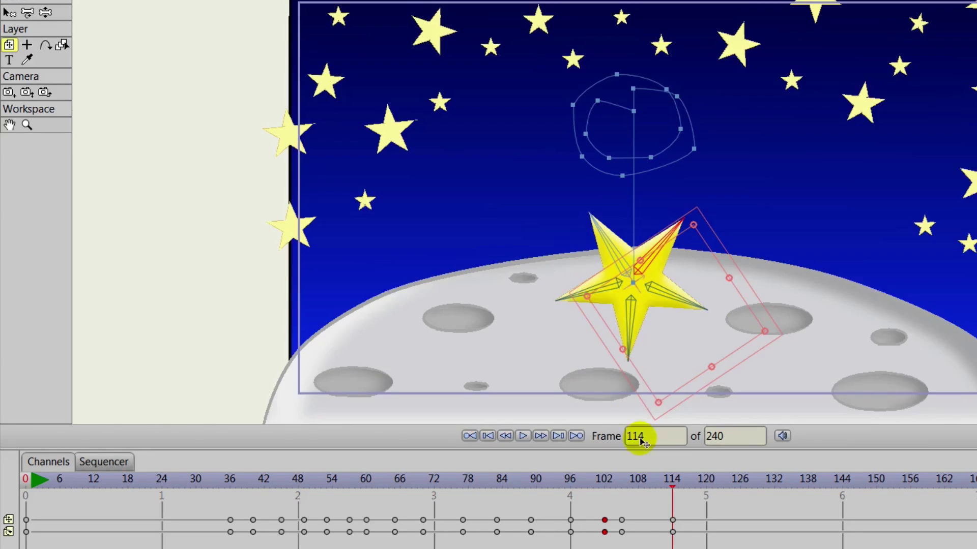
{"action": "left_click", "coordinate": [535, 481]}
{"action": "left_click", "coordinate": [526, 436]}
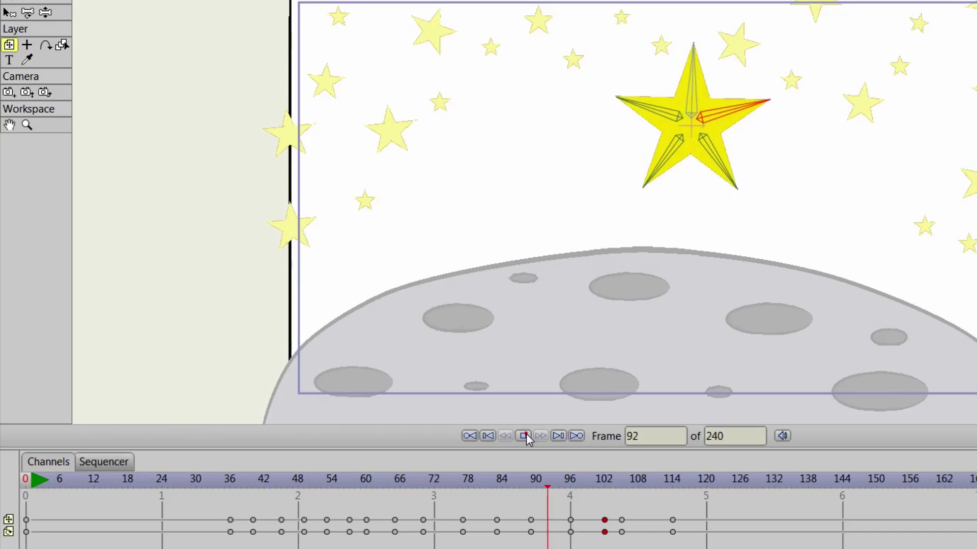
{"action": "left_click", "coordinate": [526, 436]}
{"action": "left_click", "coordinate": [724, 482]}
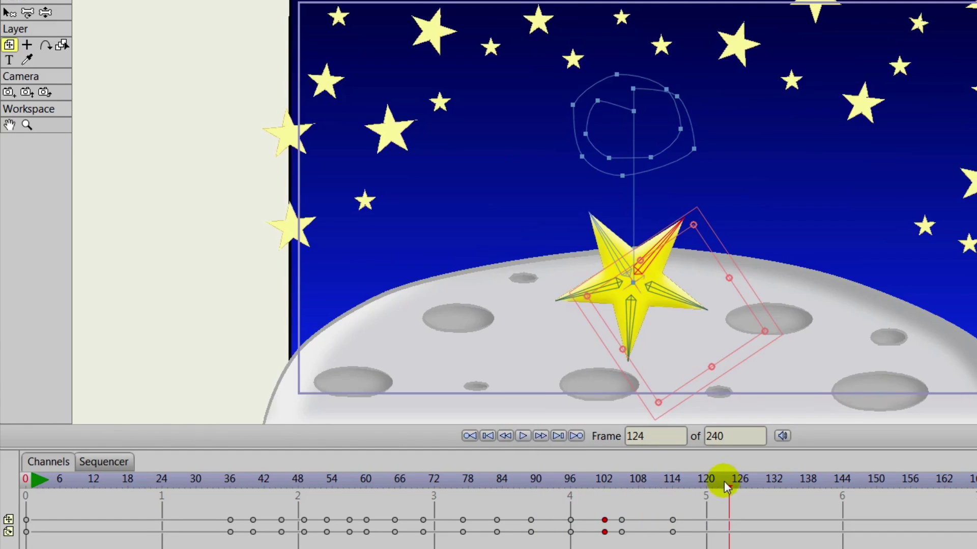
Select the rotation keyframe at frame 105 and check the star's pose at that frame.
{"action": "left_click_drag", "start_coordinate": [726, 481], "coordinate": [682, 486]}
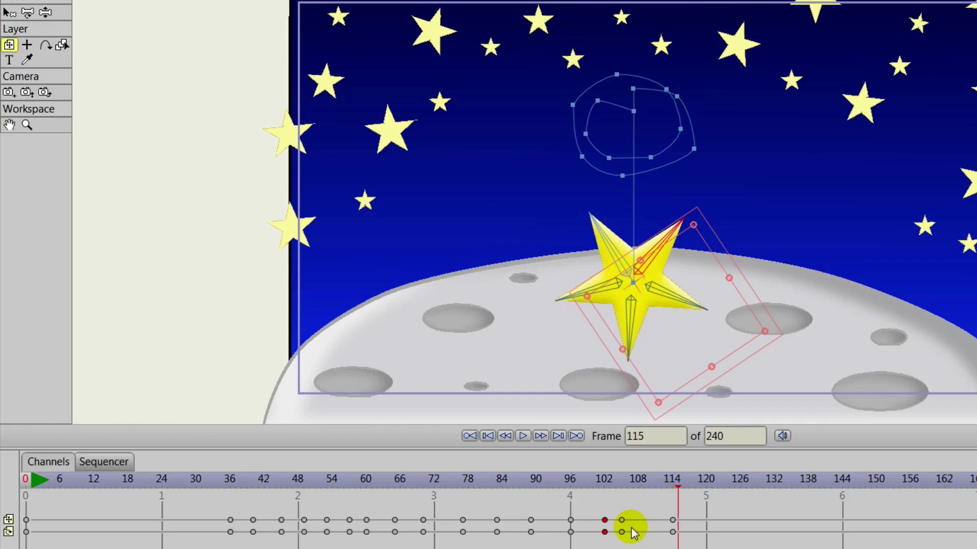
{"action": "left_click", "coordinate": [622, 532]}
{"action": "left_click", "coordinate": [622, 532]}
{"action": "left_click", "coordinate": [619, 480]}
{"action": "mouse_move", "coordinate": [620, 481]}
{"action": "left_mouse_down"}
{"action": "mouse_move", "coordinate": [660, 484]}
{"action": "mouse_move", "coordinate": [620, 493]}
{"action": "left_mouse_up"}
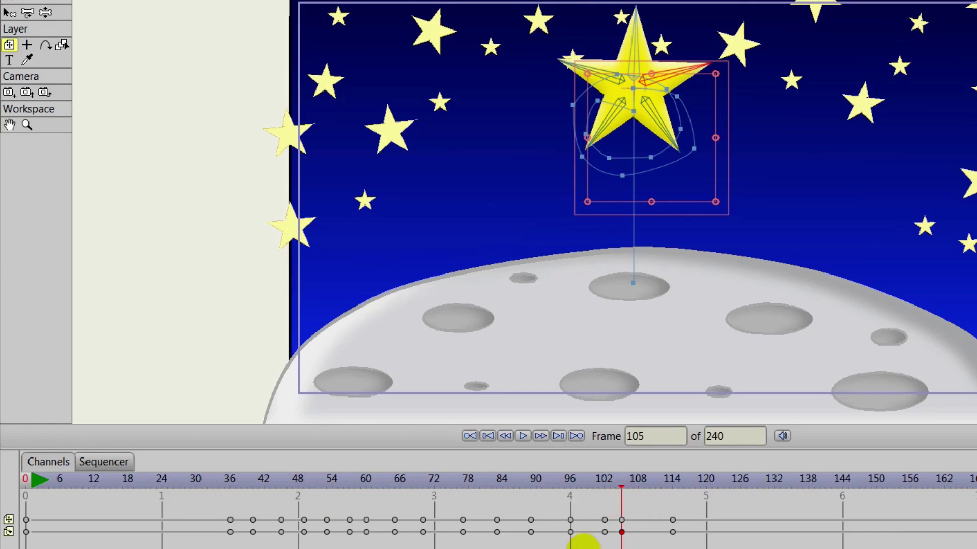
Preview the animation without the rotation keyframes from frames 36 to 105, undo their deletion and return to frame 105.
{"action": "left_click_drag", "start_coordinate": [636, 529], "coordinate": [209, 535]}
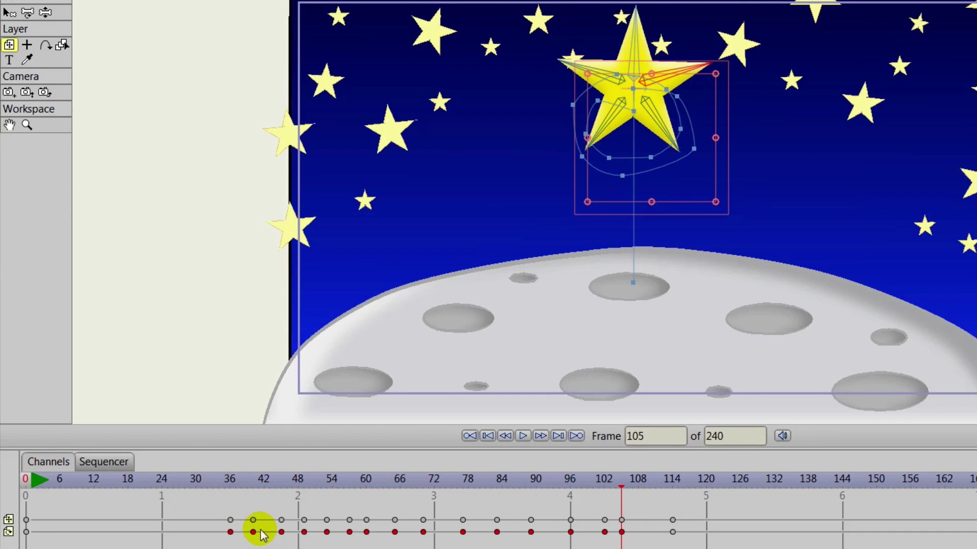
{"action": "key", "text": "Delete"}
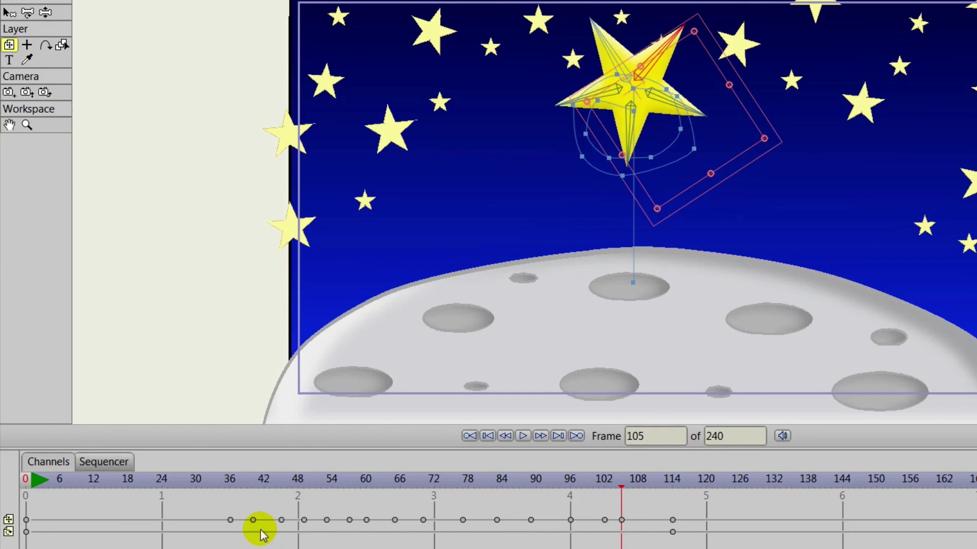
{"action": "left_click", "coordinate": [216, 478]}
{"action": "left_click", "coordinate": [50, 482]}
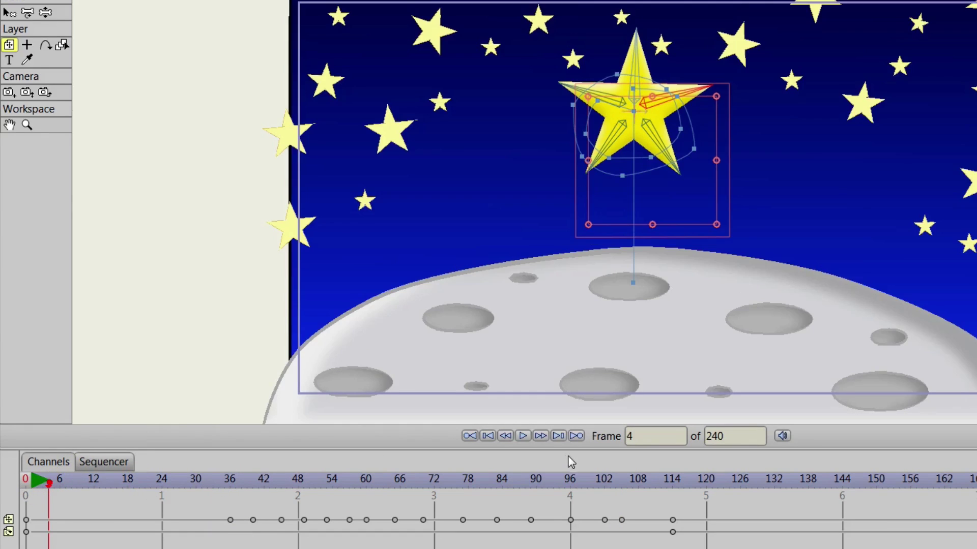
{"action": "left_click", "coordinate": [522, 437]}
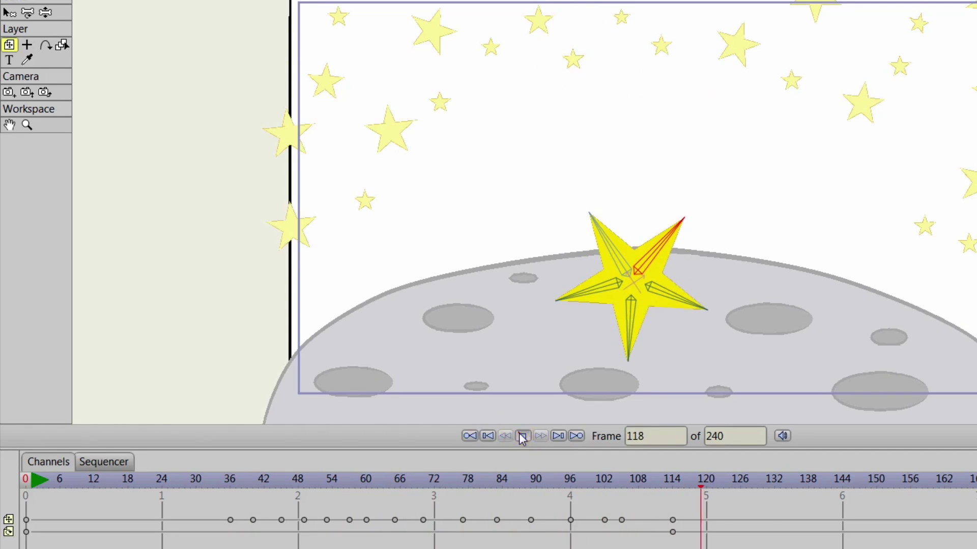
{"action": "left_click", "coordinate": [521, 436]}
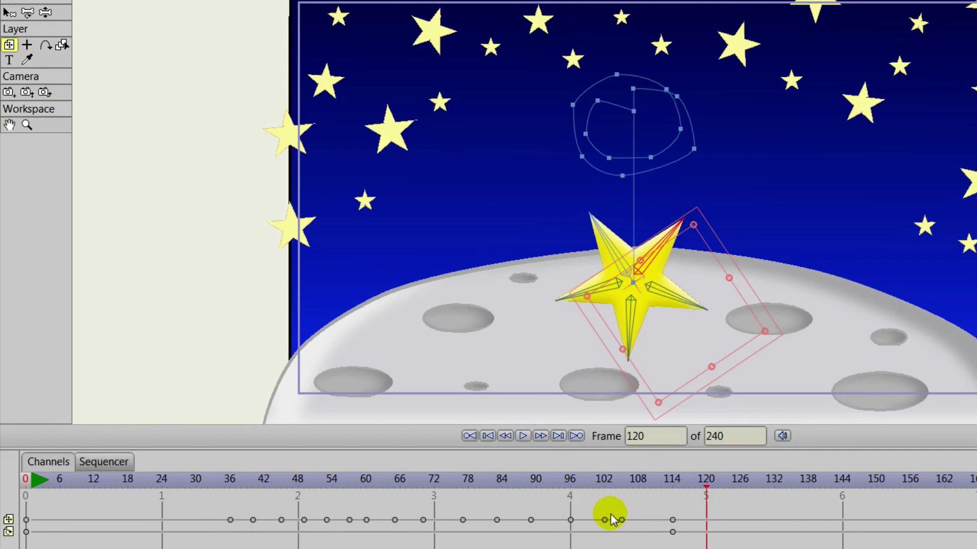
{"action": "key", "text": "ctrl+z"}
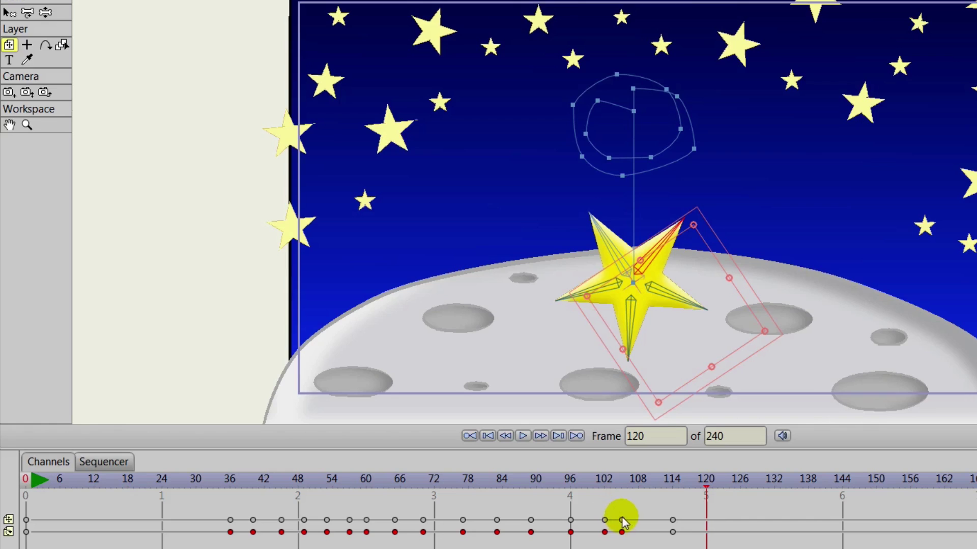
{"action": "left_click", "coordinate": [621, 477]}
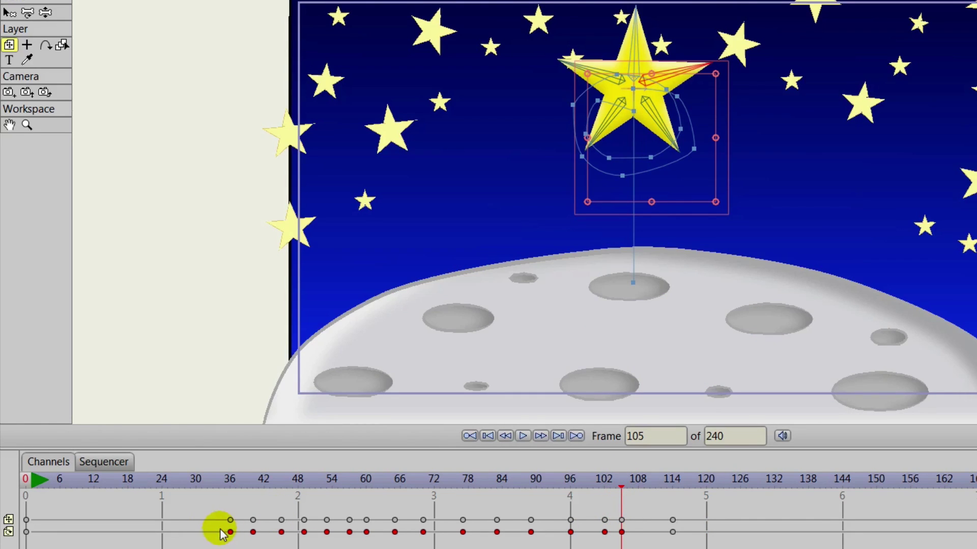
Delete the star's rotation keyframes from frames 36 to 102 and play the spiral and drop.
{"action": "left_click_drag", "start_coordinate": [219, 529], "coordinate": [608, 539]}
{"action": "key", "text": "Delete"}
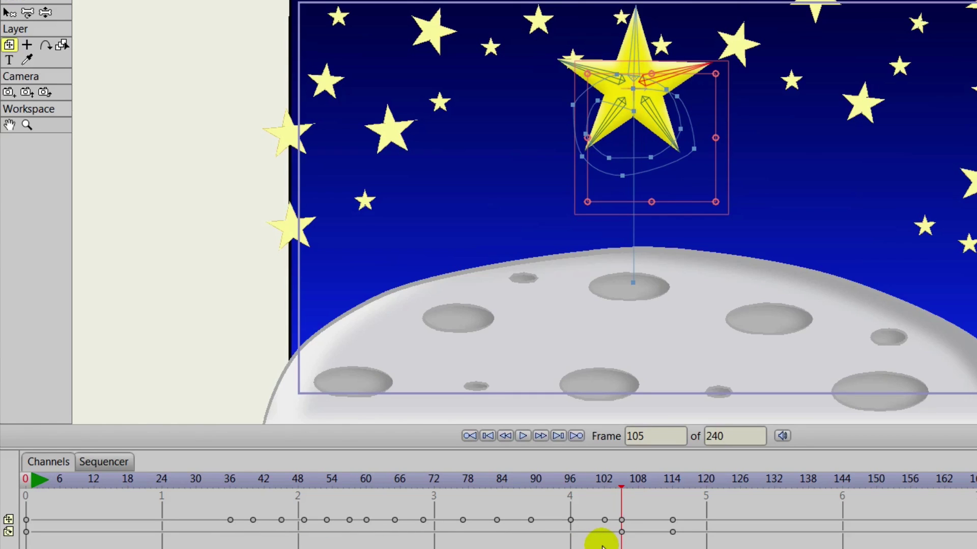
{"action": "left_click", "coordinate": [519, 481]}
{"action": "left_click", "coordinate": [522, 436]}
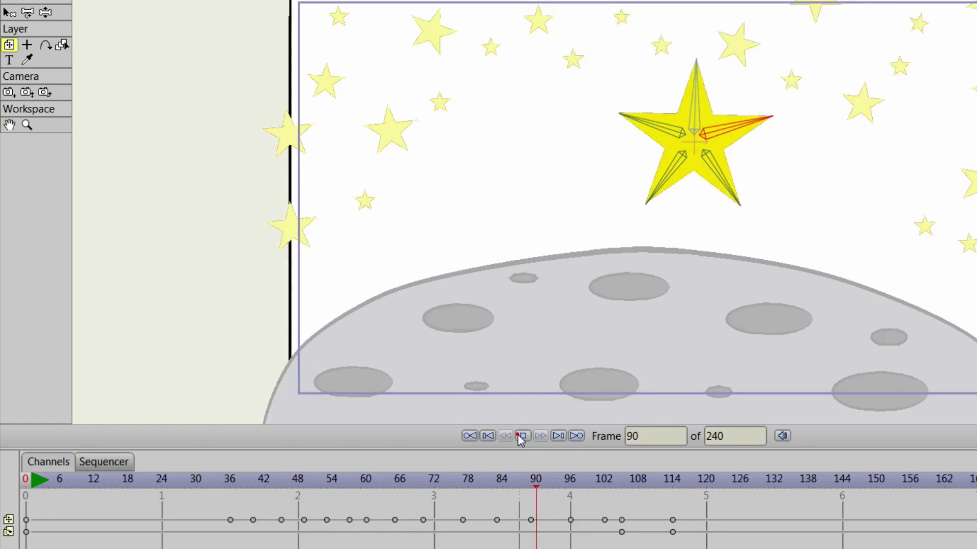
{"action": "left_click", "coordinate": [522, 436]}
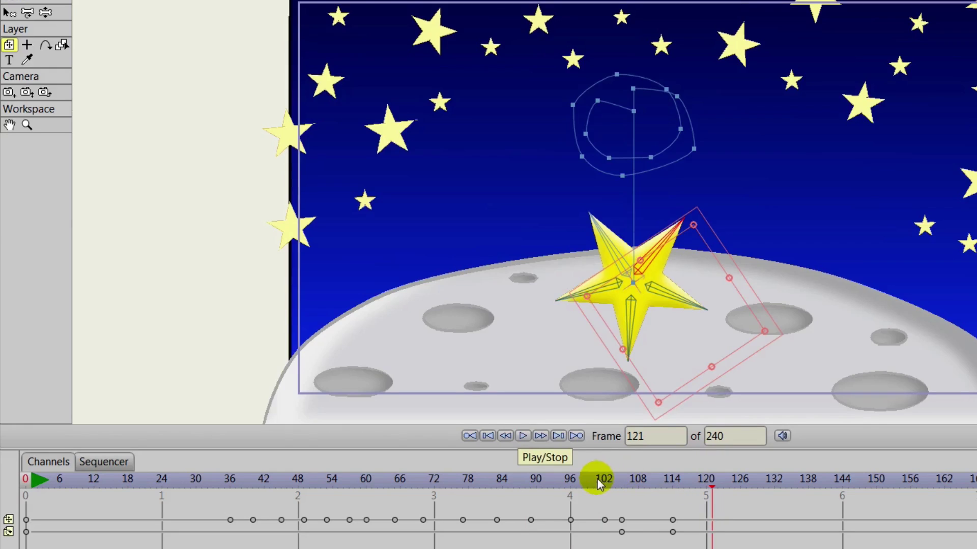
At frame 118, raise the star slightly above its landing position on the moon to create a bounce.
{"action": "left_click_drag", "start_coordinate": [598, 478], "coordinate": [670, 489]}
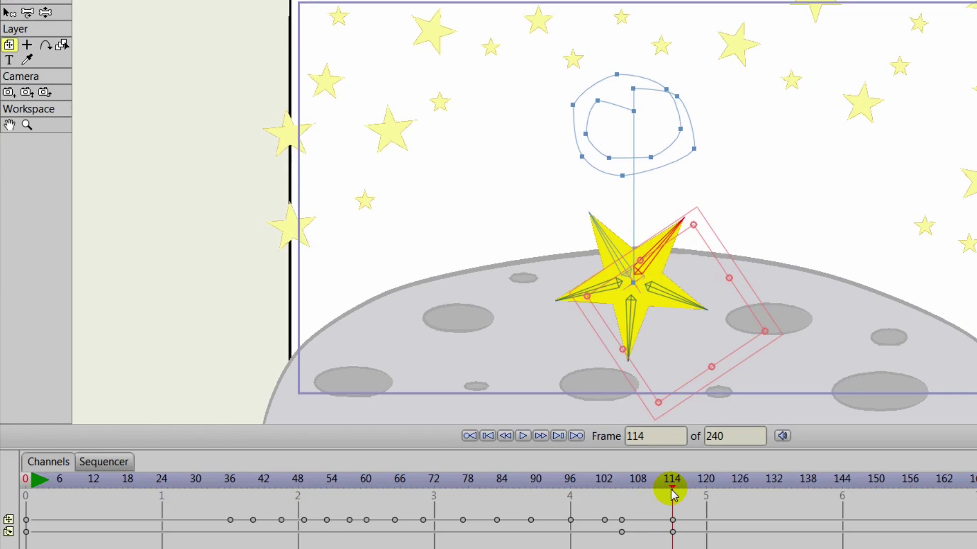
{"action": "left_click_drag", "start_coordinate": [671, 489], "coordinate": [694, 490]}
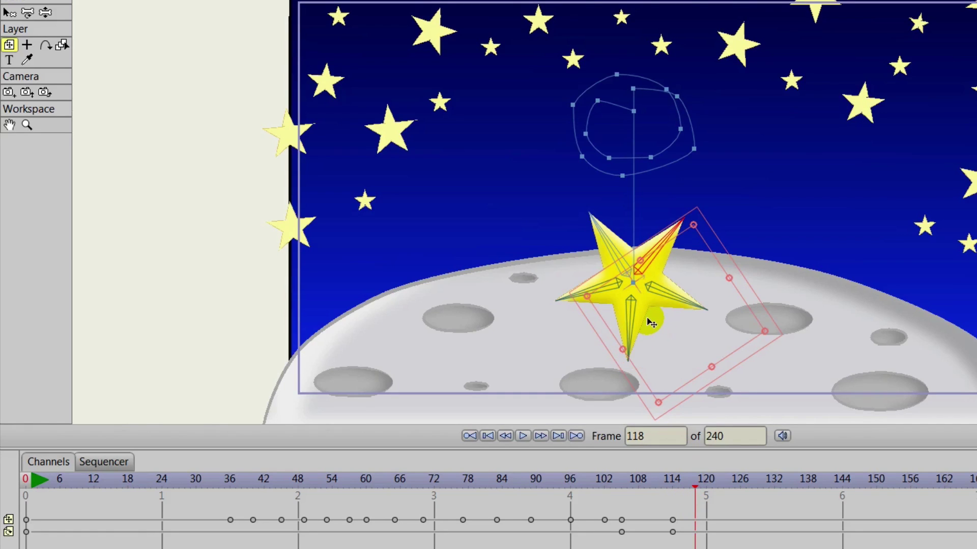
{"action": "left_click_drag", "start_coordinate": [651, 323], "coordinate": [648, 293]}
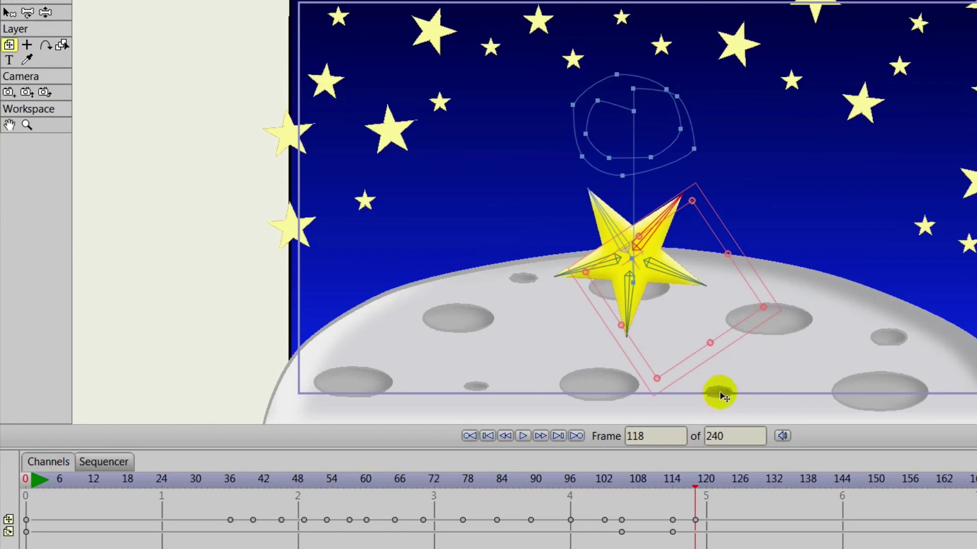
At frame 121, return the star to its frame 114 landing position by copying that position keyframe, and play the bounce.
{"action": "left_click_drag", "start_coordinate": [694, 485], "coordinate": [711, 494]}
{"action": "left_click_drag", "start_coordinate": [636, 285], "coordinate": [656, 340]}
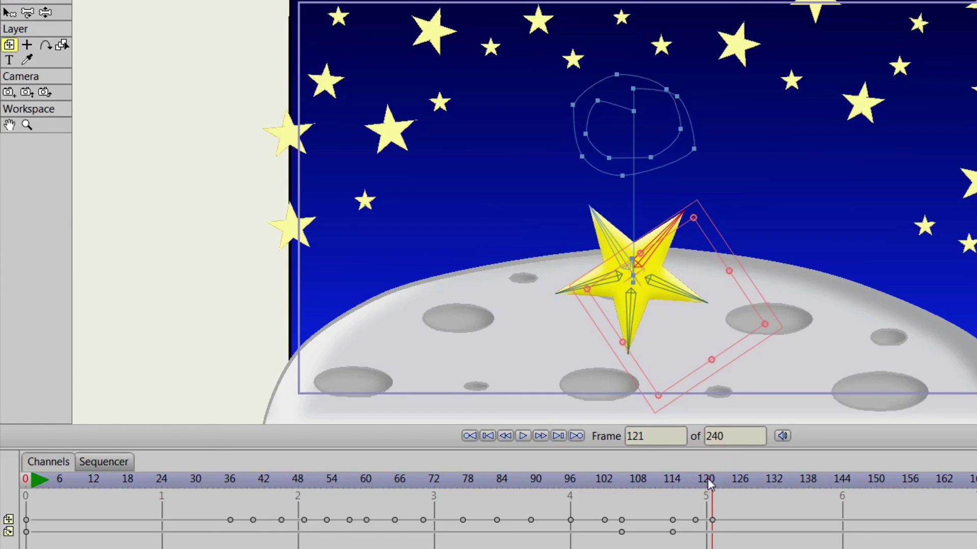
{"action": "mouse_move", "coordinate": [707, 478]}
{"action": "left_mouse_down"}
{"action": "mouse_move", "coordinate": [670, 483]}
{"action": "mouse_move", "coordinate": [706, 492]}
{"action": "left_mouse_up"}
{"action": "left_click", "coordinate": [673, 520]}
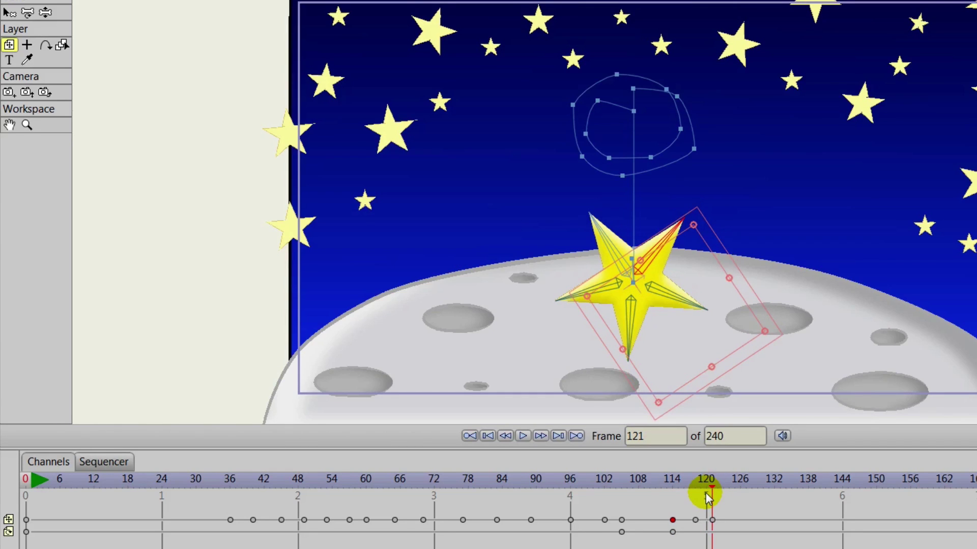
{"action": "left_click_drag", "start_coordinate": [676, 481], "coordinate": [411, 482]}
{"action": "left_click", "coordinate": [522, 438]}
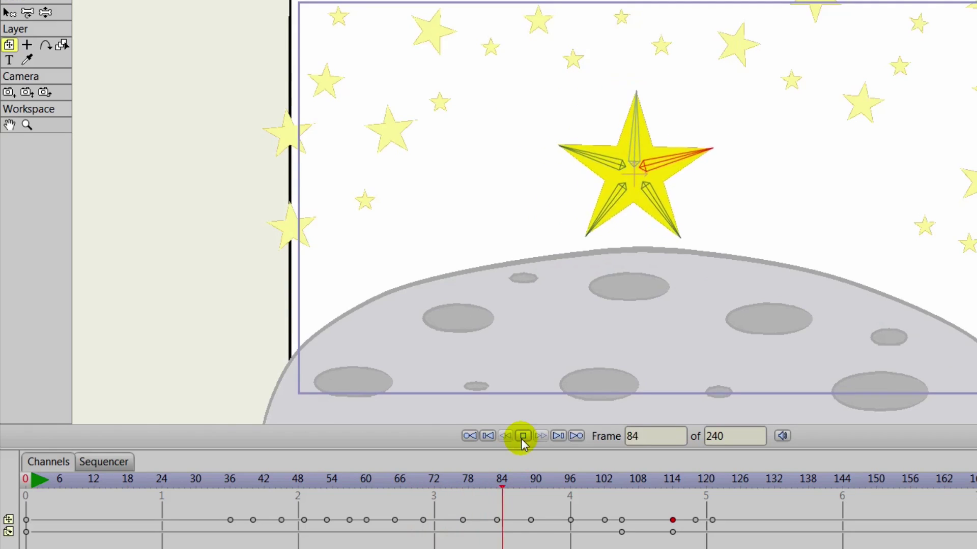
{"action": "left_click", "coordinate": [522, 439]}
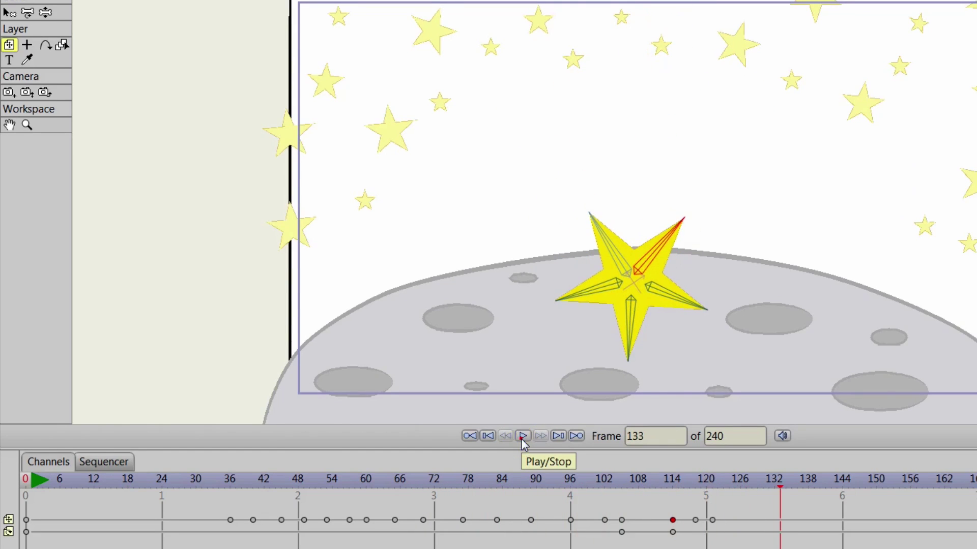
{"action": "left_click_drag", "start_coordinate": [618, 480], "coordinate": [700, 471]}
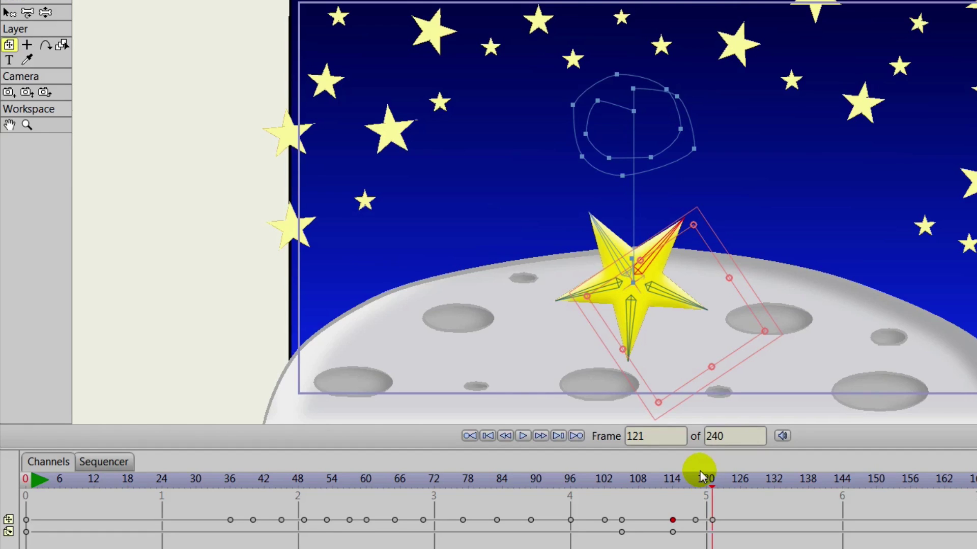
Add position and rotation keyframes for the star at frame 146 to hold its landing pose on the moon.
{"action": "left_click", "coordinate": [713, 477]}
{"action": "left_click_drag", "start_coordinate": [727, 483], "coordinate": [753, 485]}
{"action": "left_click_drag", "start_coordinate": [662, 369], "coordinate": [685, 400]}
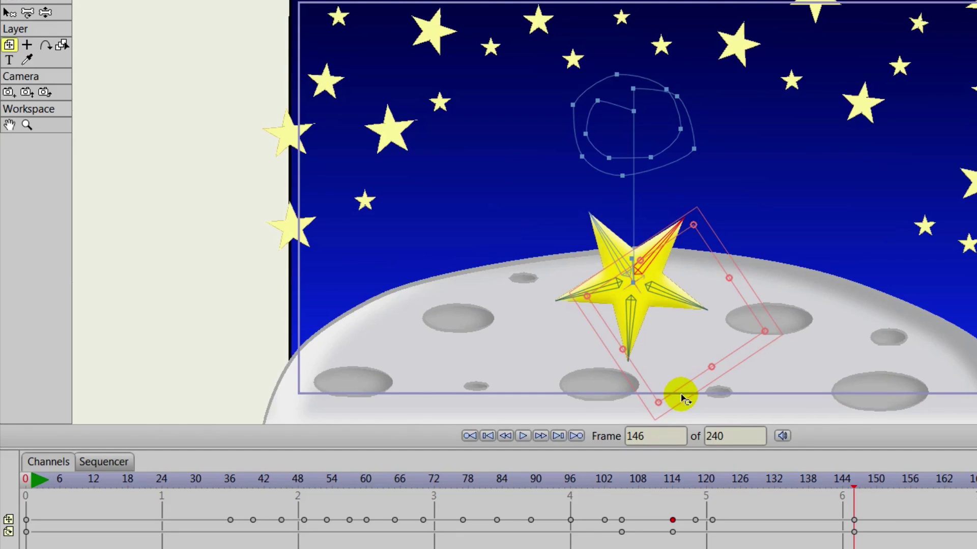
{"action": "mouse_move", "coordinate": [665, 480]}
{"action": "left_mouse_down"}
{"action": "mouse_move", "coordinate": [706, 492]}
{"action": "mouse_move", "coordinate": [860, 496]}
{"action": "mouse_move", "coordinate": [655, 496]}
{"action": "mouse_move", "coordinate": [851, 511]}
{"action": "left_mouse_up"}
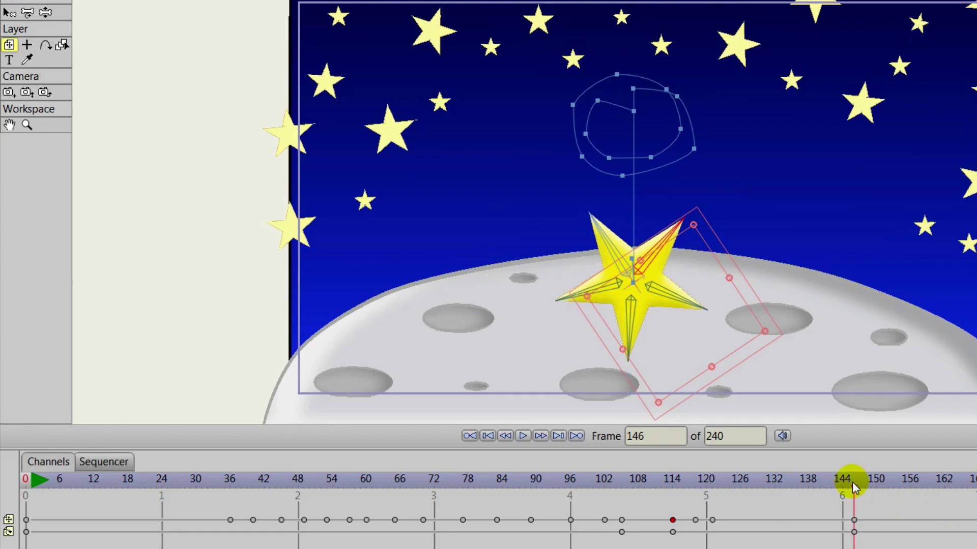
At frame 121, add camera track and camera zoom keyframes that keep the current framing.
{"action": "mouse_move", "coordinate": [853, 482]}
{"action": "left_mouse_down"}
{"action": "mouse_move", "coordinate": [802, 489]}
{"action": "mouse_move", "coordinate": [711, 481]}
{"action": "mouse_move", "coordinate": [850, 509]}
{"action": "mouse_move", "coordinate": [661, 501]}
{"action": "mouse_move", "coordinate": [713, 510]}
{"action": "left_mouse_up"}
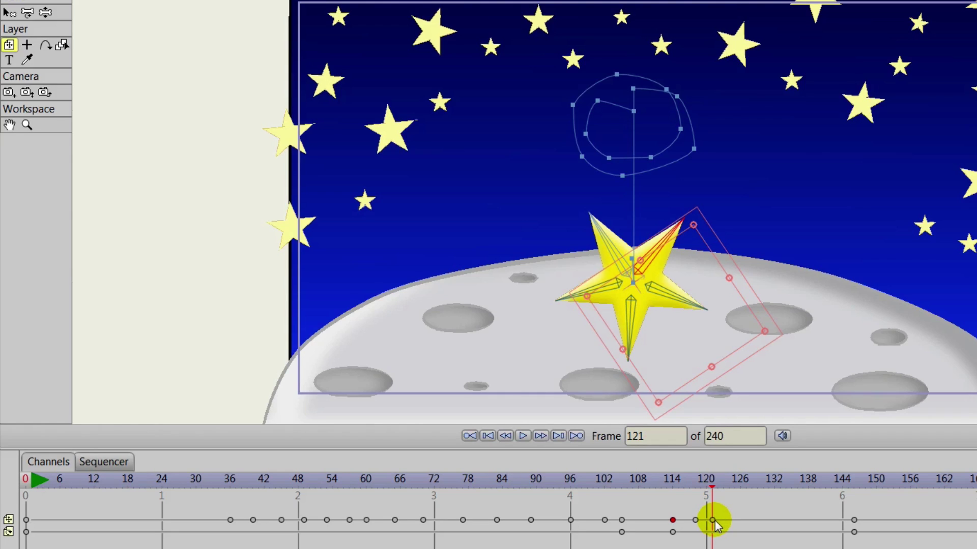
{"action": "left_click", "coordinate": [9, 92]}
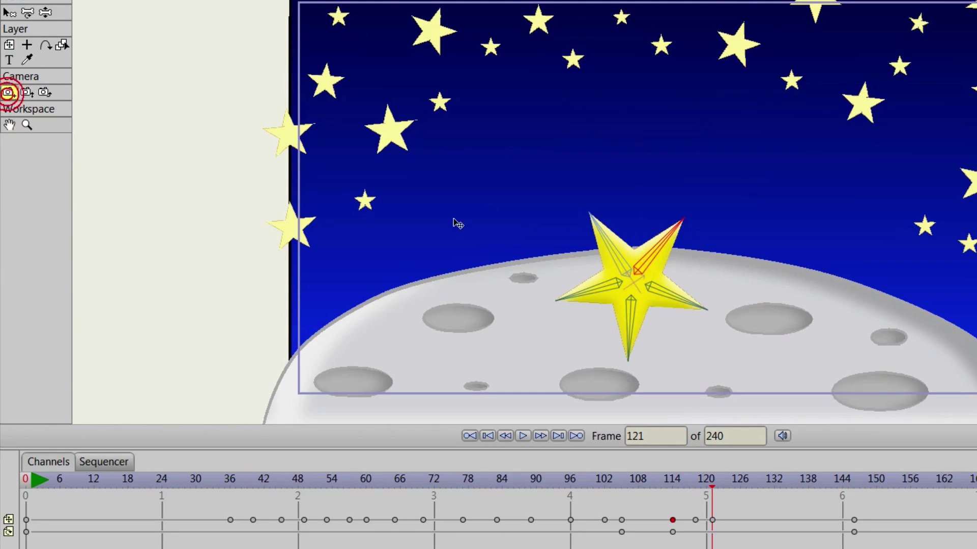
{"action": "left_click", "coordinate": [636, 269]}
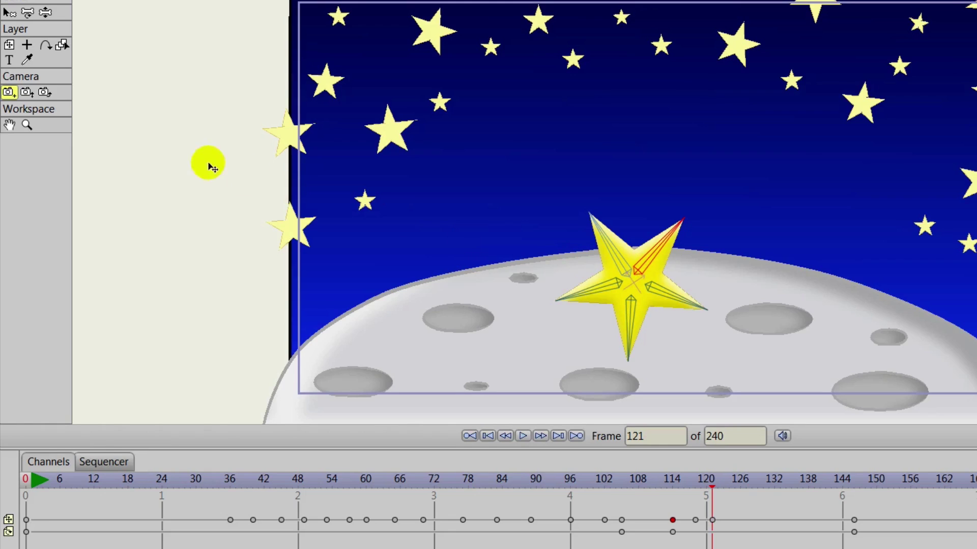
{"action": "left_click", "coordinate": [27, 92]}
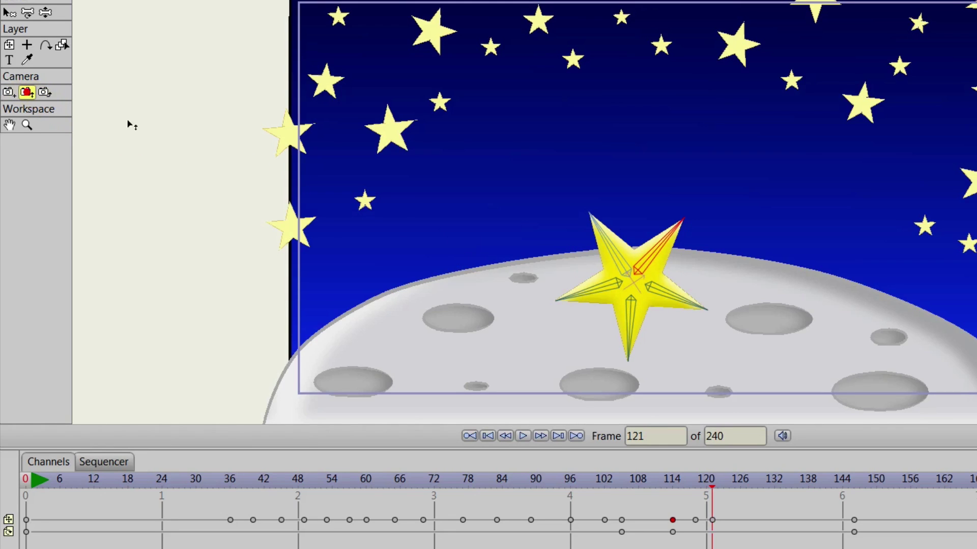
{"action": "left_click", "coordinate": [651, 291]}
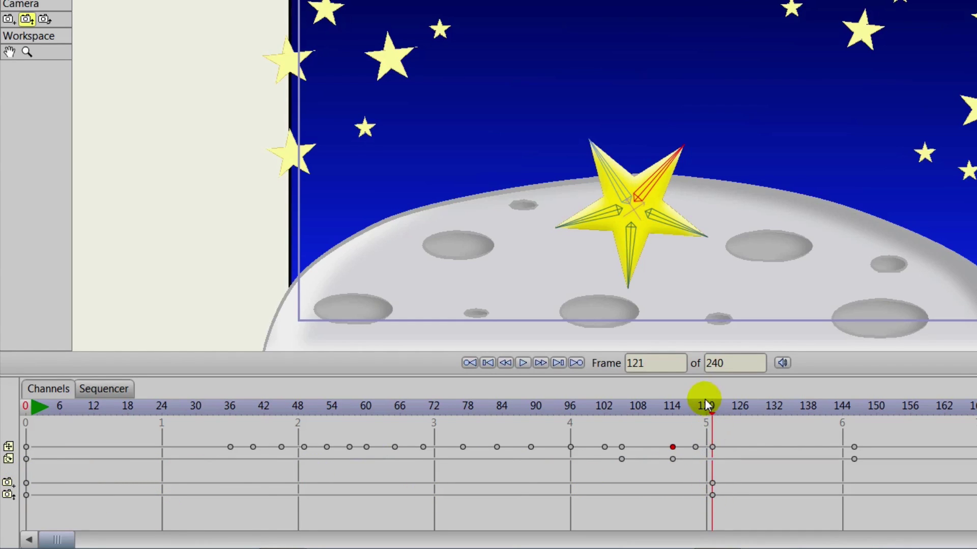
At frame 146, zoom the camera in and track it so the whole star fits in the frame, and play the camera move.
{"action": "left_click_drag", "start_coordinate": [716, 418], "coordinate": [853, 426]}
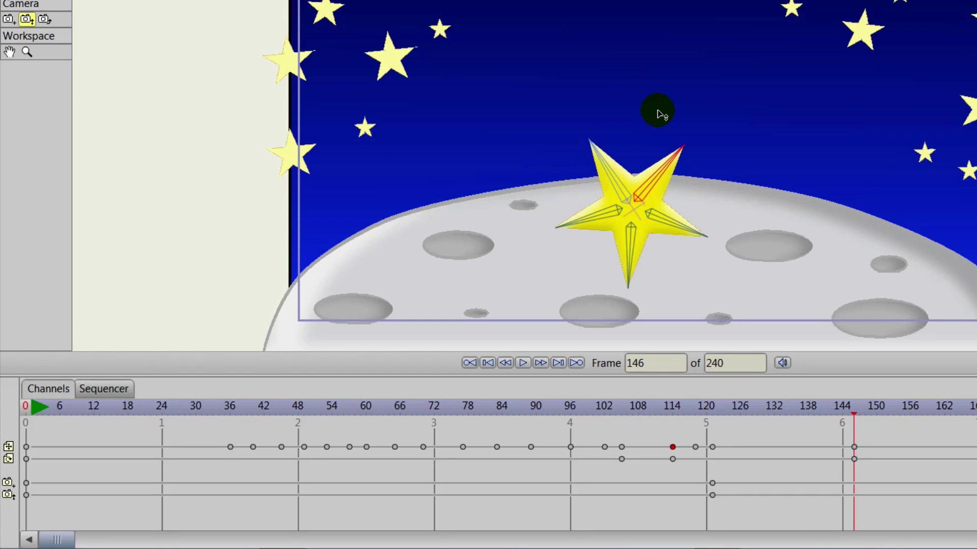
{"action": "mouse_move", "coordinate": [659, 113]}
{"action": "left_mouse_down"}
{"action": "mouse_move", "coordinate": [654, 105]}
{"action": "mouse_move", "coordinate": [704, 210]}
{"action": "mouse_move", "coordinate": [694, 226]}
{"action": "left_mouse_up"}
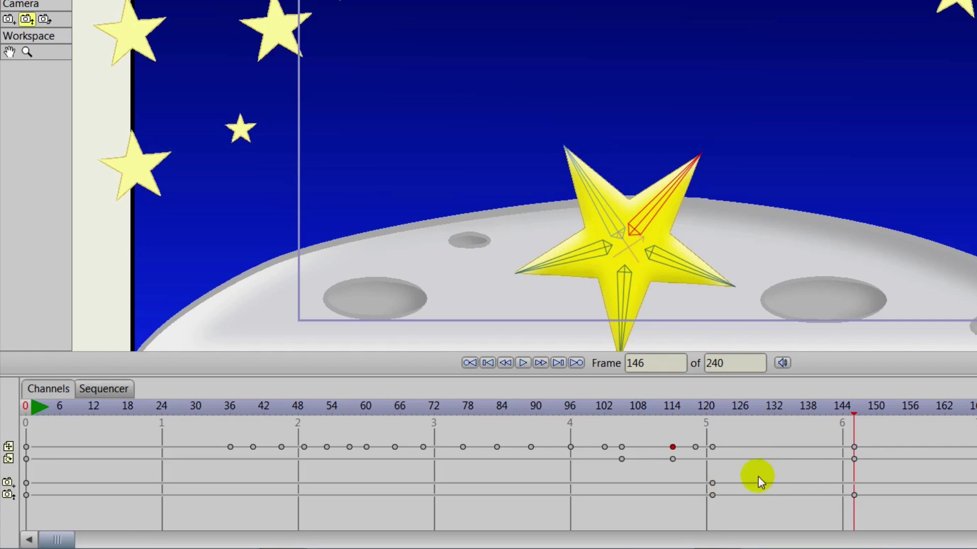
{"action": "left_click", "coordinate": [9, 19]}
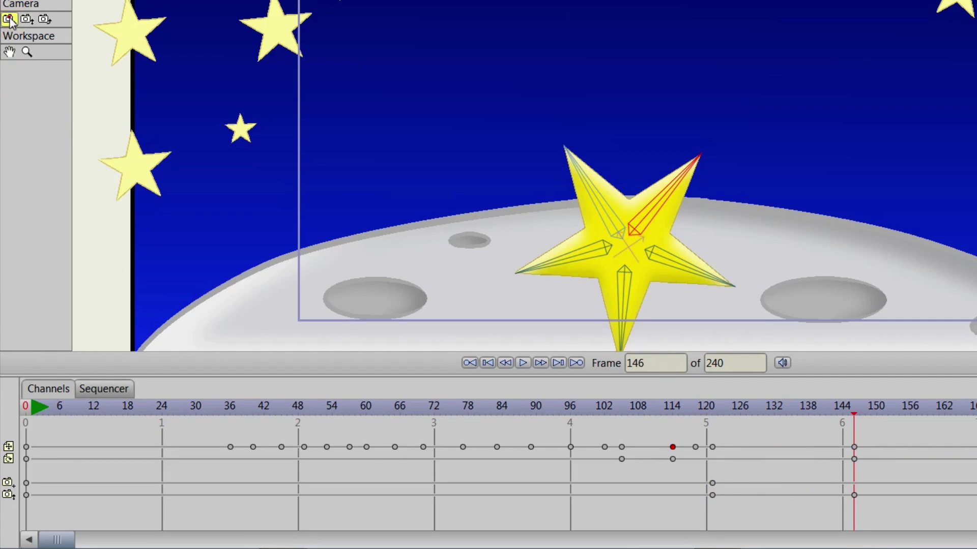
{"action": "left_click_drag", "start_coordinate": [632, 258], "coordinate": [628, 224]}
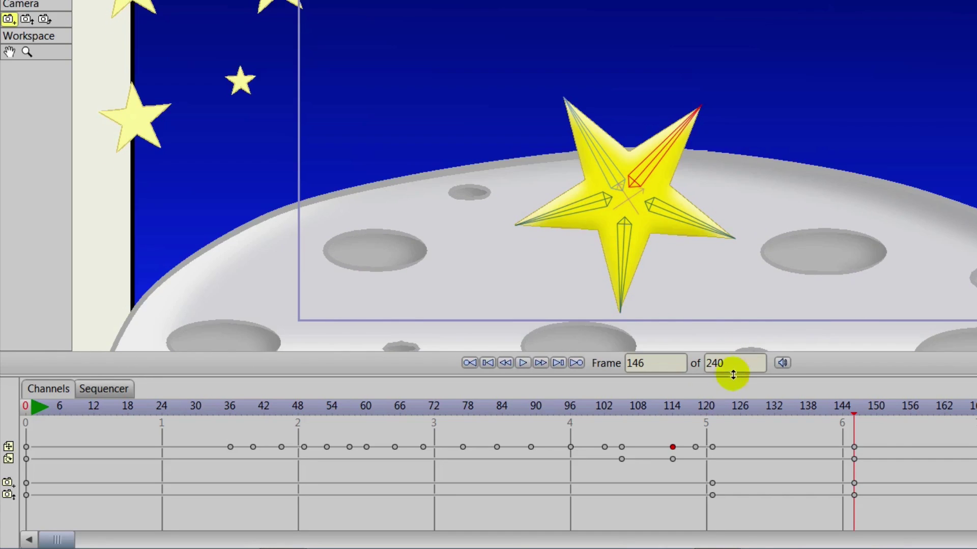
{"action": "left_click", "coordinate": [607, 407]}
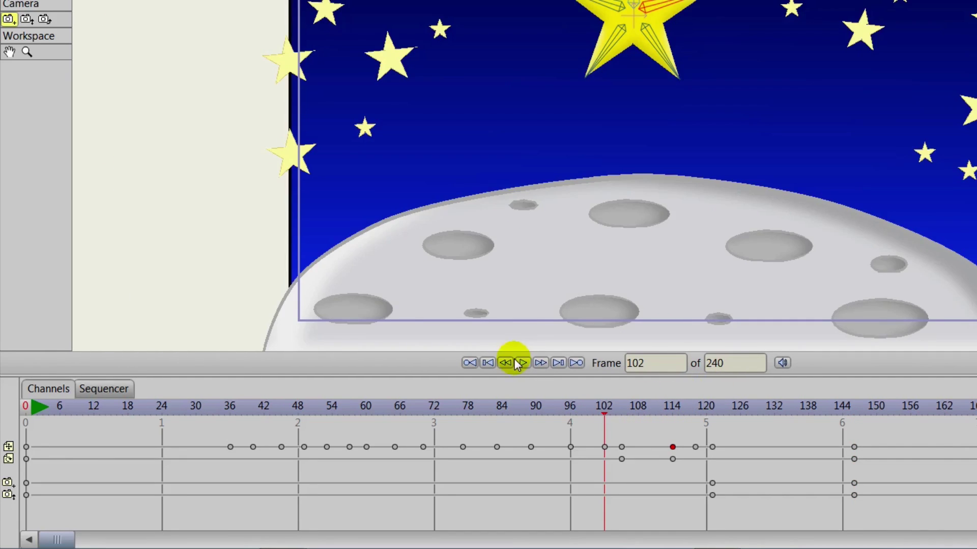
{"action": "left_click", "coordinate": [522, 362]}
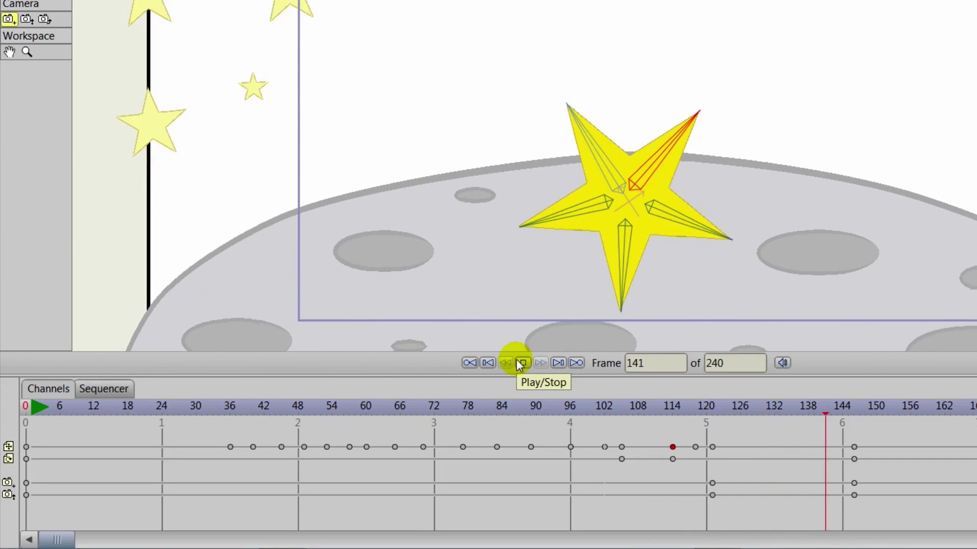
{"action": "left_click", "coordinate": [521, 362]}
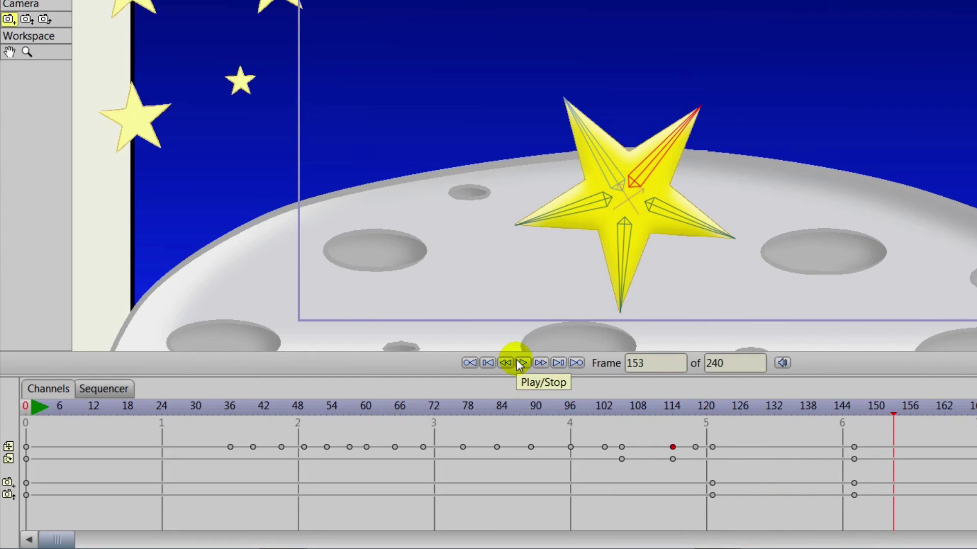
Add position and rotation keyframes for the star at frame 151, keeping its landed pose.
{"action": "mouse_move", "coordinate": [892, 414]}
{"action": "left_mouse_down"}
{"action": "mouse_move", "coordinate": [854, 414]}
{"action": "mouse_move", "coordinate": [885, 422]}
{"action": "left_mouse_up"}
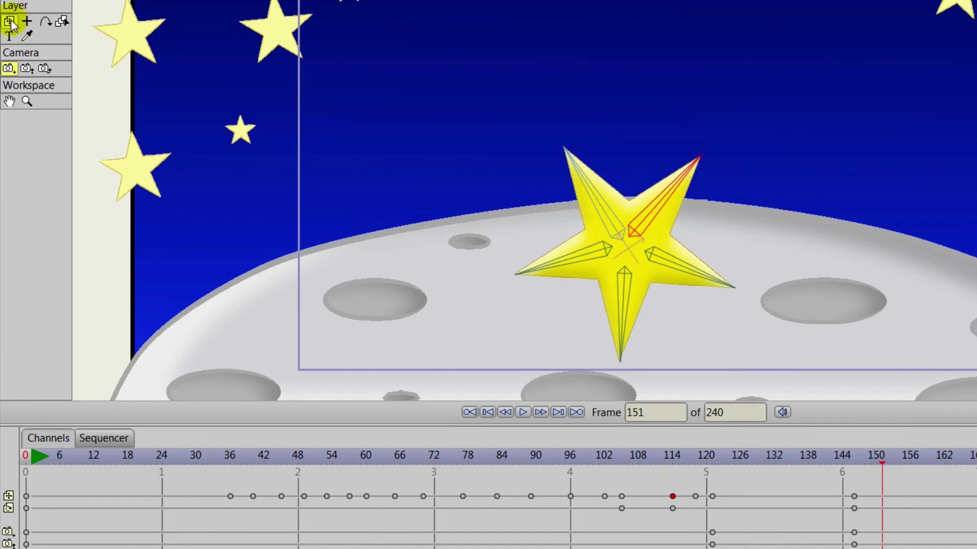
{"action": "left_click", "coordinate": [10, 22]}
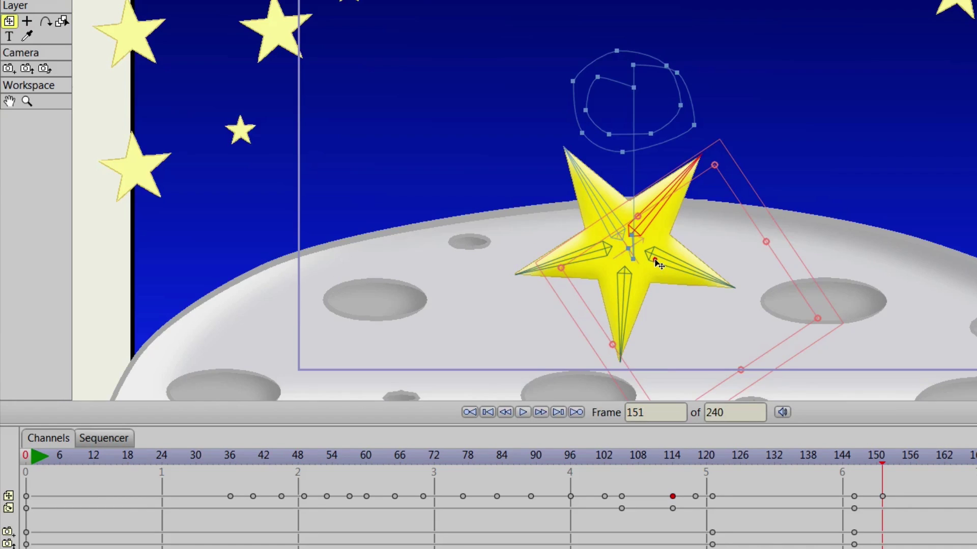
{"action": "left_click_drag", "start_coordinate": [738, 235], "coordinate": [774, 235]}
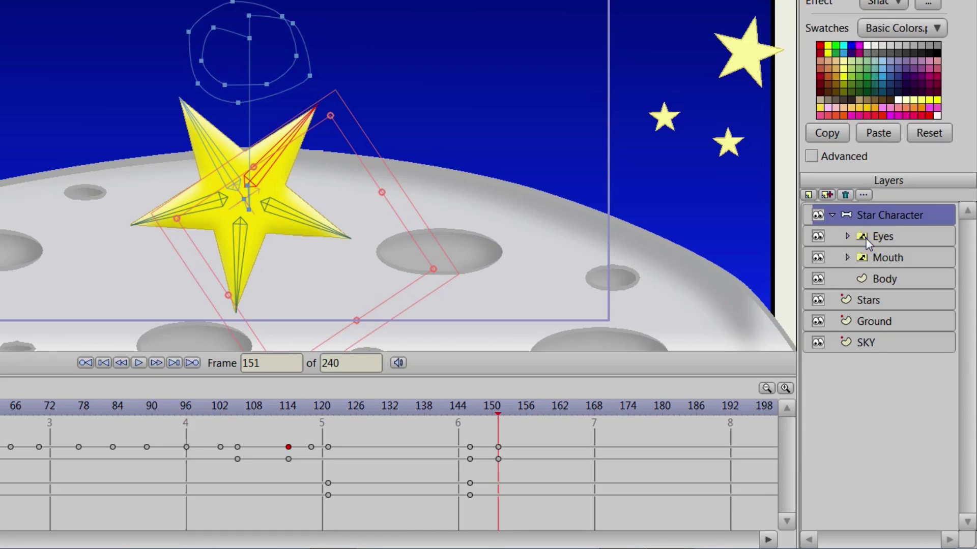
At frame 151, switch both the Eyes and Mouth layers to Closed, and play the face's appearance.
{"action": "right_click", "coordinate": [866, 239]}
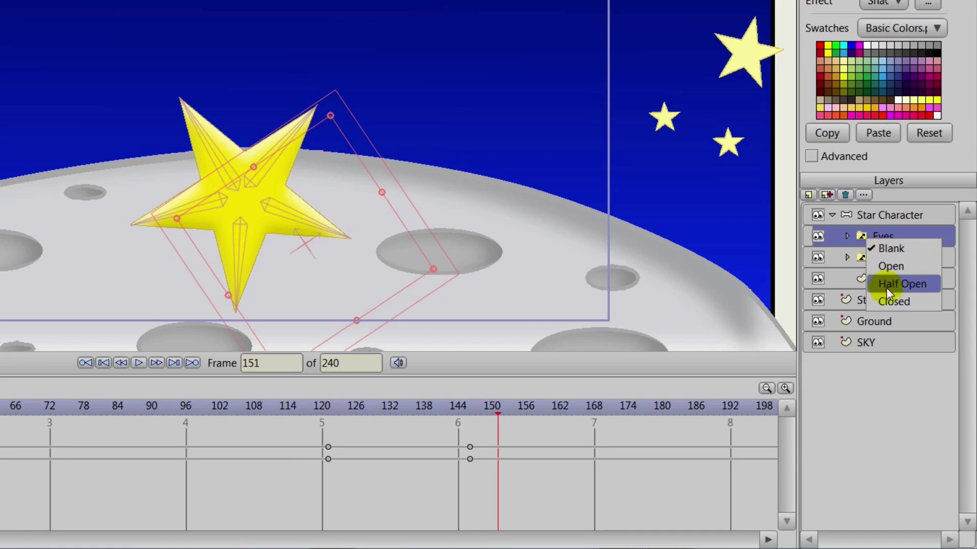
{"action": "left_click", "coordinate": [890, 301]}
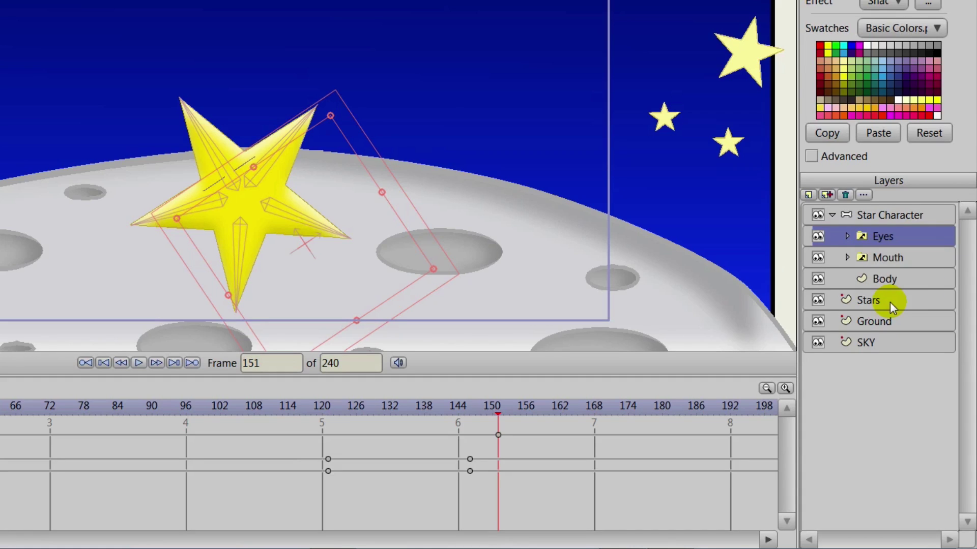
{"action": "left_click", "coordinate": [890, 260]}
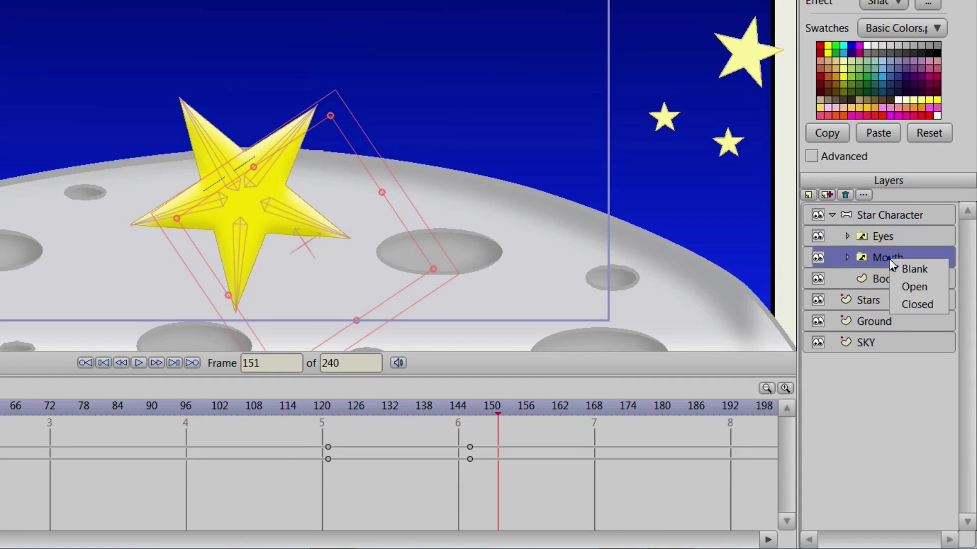
{"action": "left_click", "coordinate": [914, 305]}
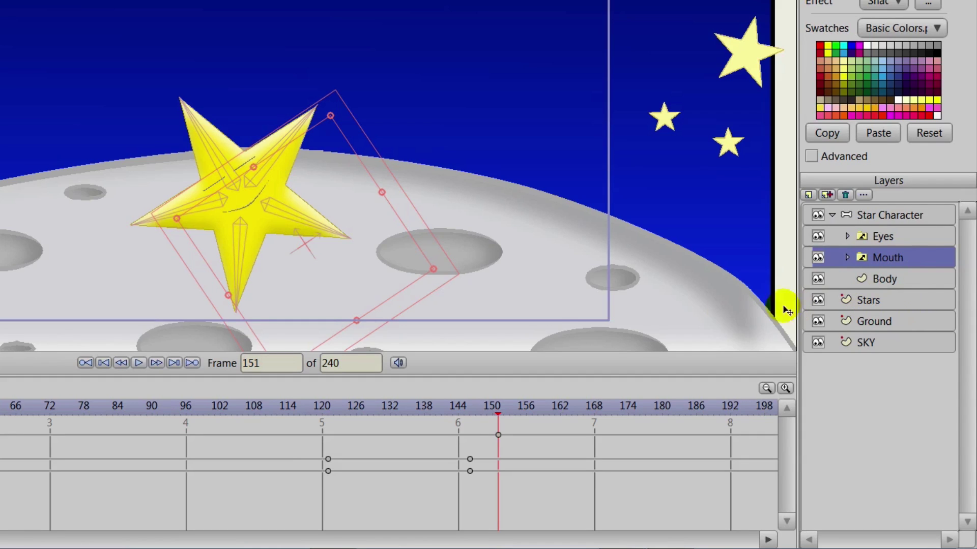
{"action": "left_click_drag", "start_coordinate": [498, 402], "coordinate": [423, 406]}
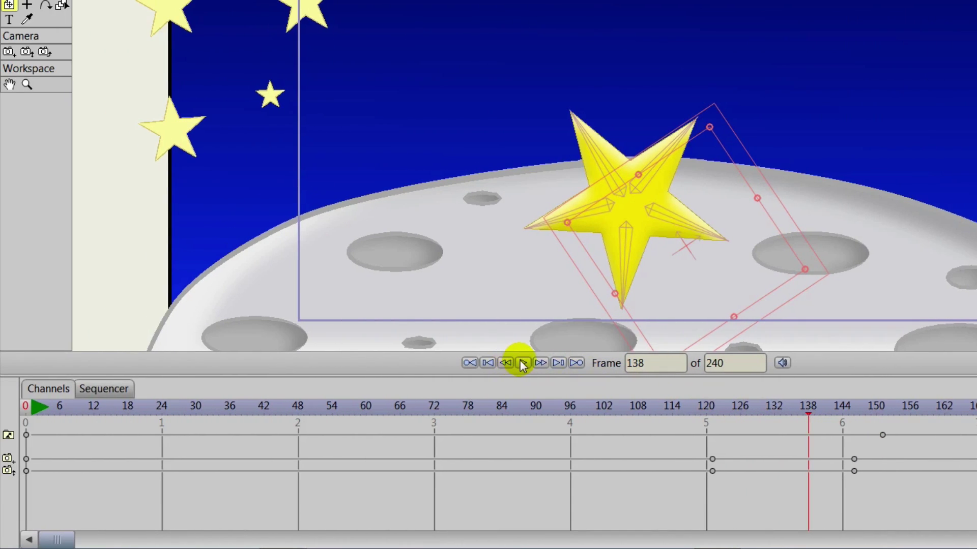
{"action": "left_click", "coordinate": [284, 363]}
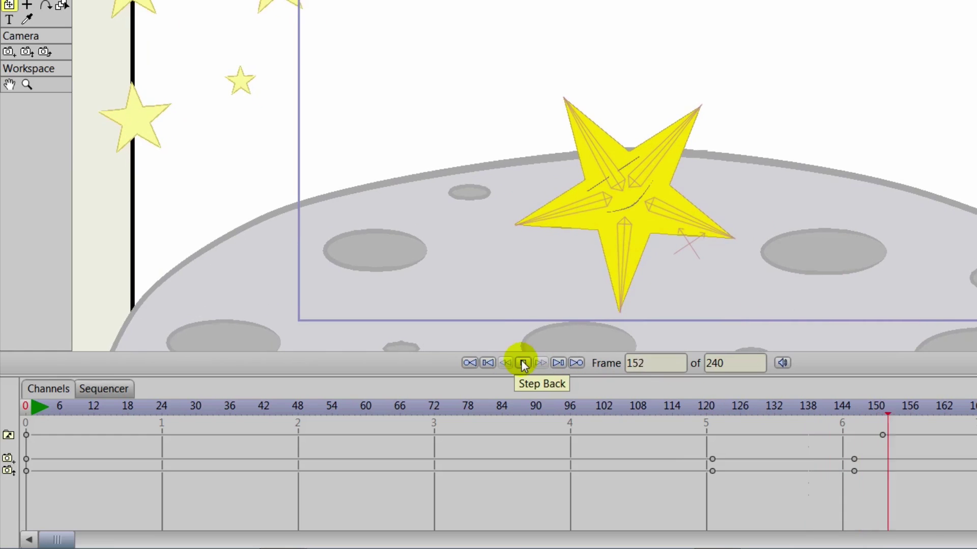
{"action": "left_click", "coordinate": [523, 365]}
Switch the Eyes layer to Half Open at frame 153 and to Open at frame 155.
{"action": "left_click_drag", "start_coordinate": [864, 406], "coordinate": [891, 414]}
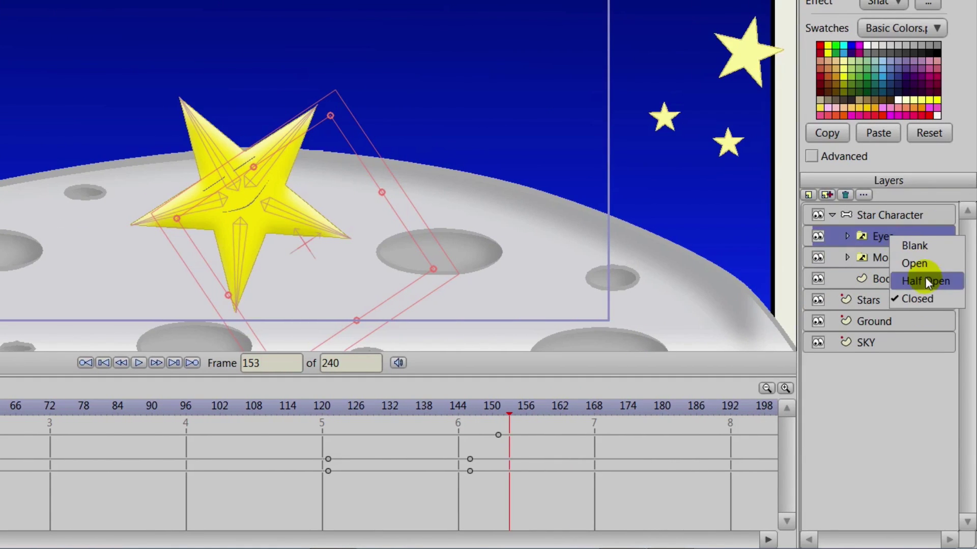
{"action": "left_click", "coordinate": [926, 279]}
{"action": "left_click_drag", "start_coordinate": [508, 413], "coordinate": [521, 415]}
{"action": "left_click", "coordinate": [893, 240]}
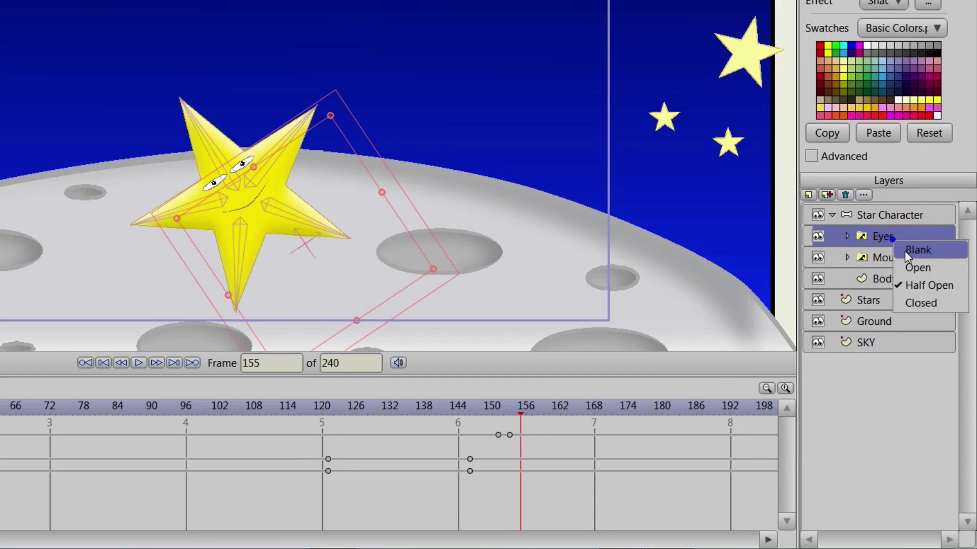
{"action": "left_click", "coordinate": [916, 265]}
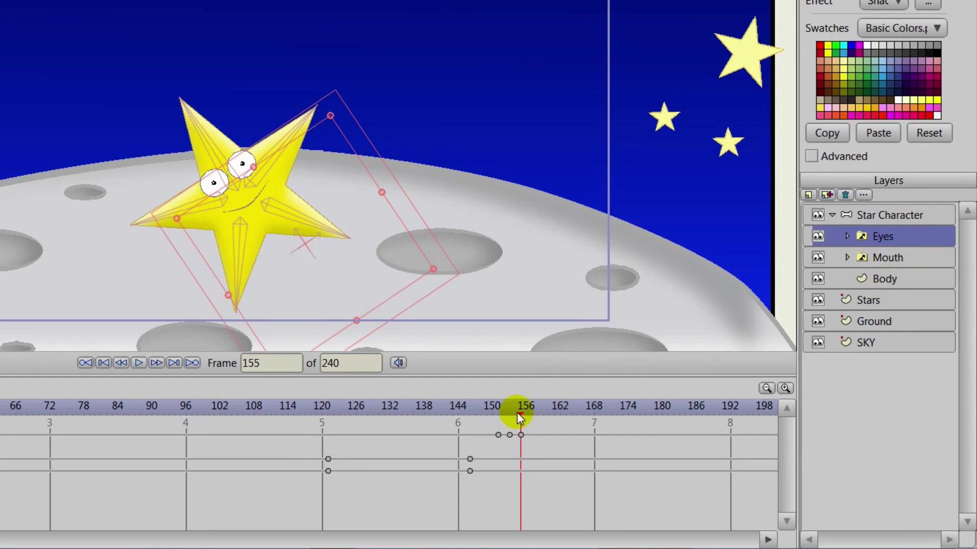
Switch the Mouth layer to its open shape at frame 155, and play the animation from frame 132.
{"action": "mouse_move", "coordinate": [522, 408]}
{"action": "left_mouse_down"}
{"action": "mouse_move", "coordinate": [501, 415]}
{"action": "mouse_move", "coordinate": [521, 418]}
{"action": "left_mouse_up"}
{"action": "left_click", "coordinate": [893, 252]}
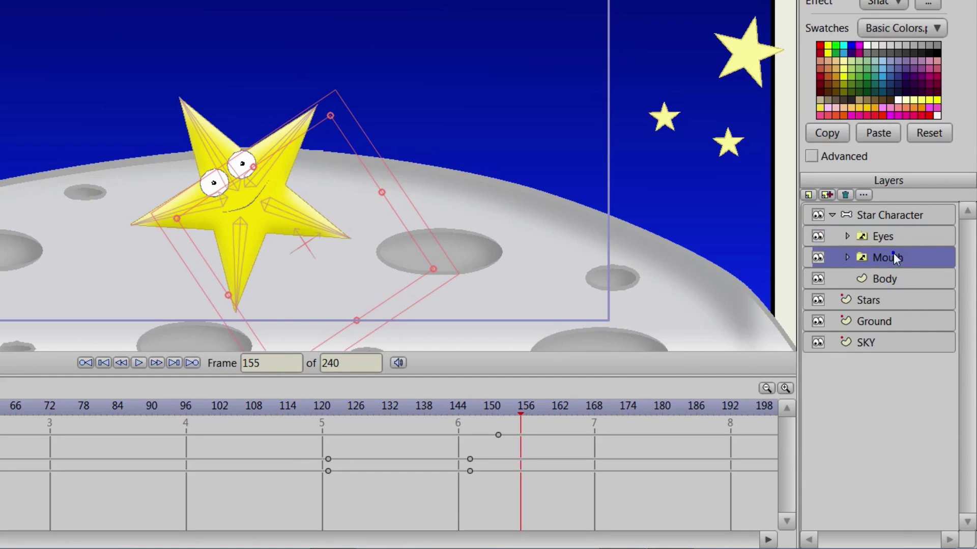
{"action": "right_click", "coordinate": [893, 252]}
{"action": "left_click", "coordinate": [905, 281]}
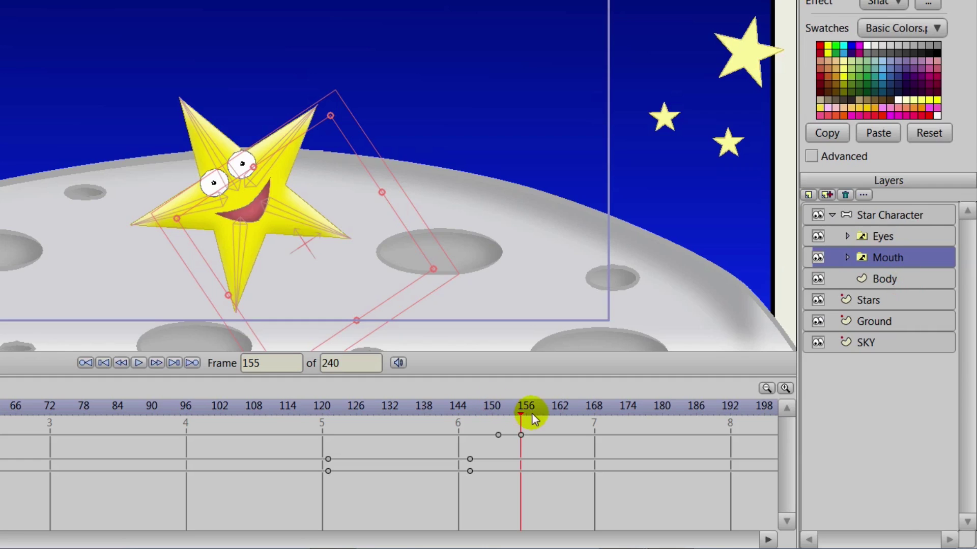
{"action": "left_click_drag", "start_coordinate": [522, 409], "coordinate": [391, 418]}
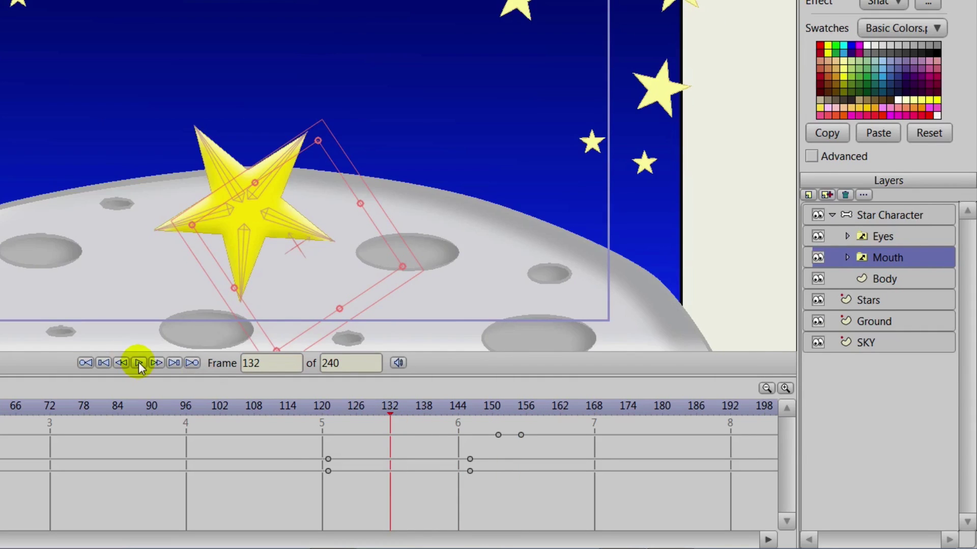
{"action": "left_click", "coordinate": [138, 362]}
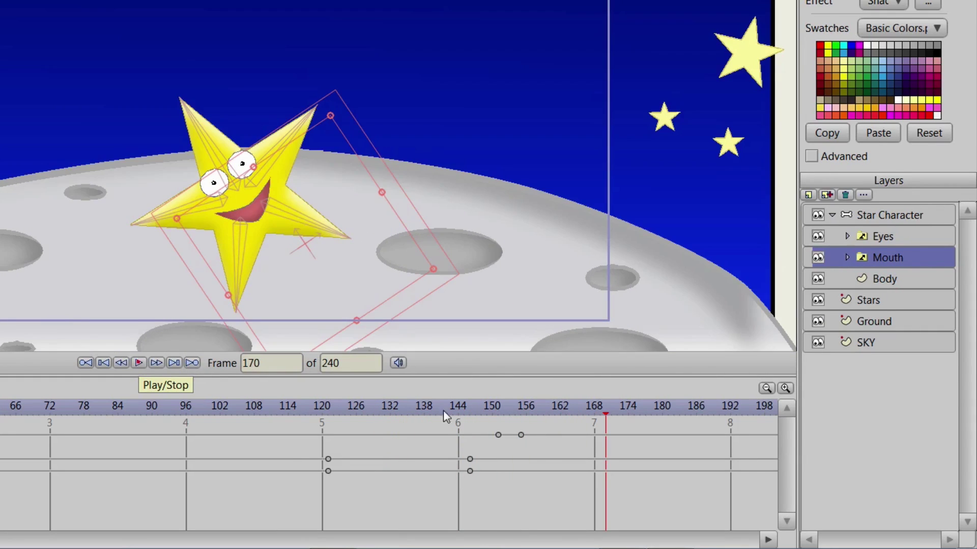
Move the open-mouth keyframe to frame 154, and play the face change from frame 133.
{"action": "left_click_drag", "start_coordinate": [482, 410], "coordinate": [396, 415]}
{"action": "left_click", "coordinate": [174, 362]}
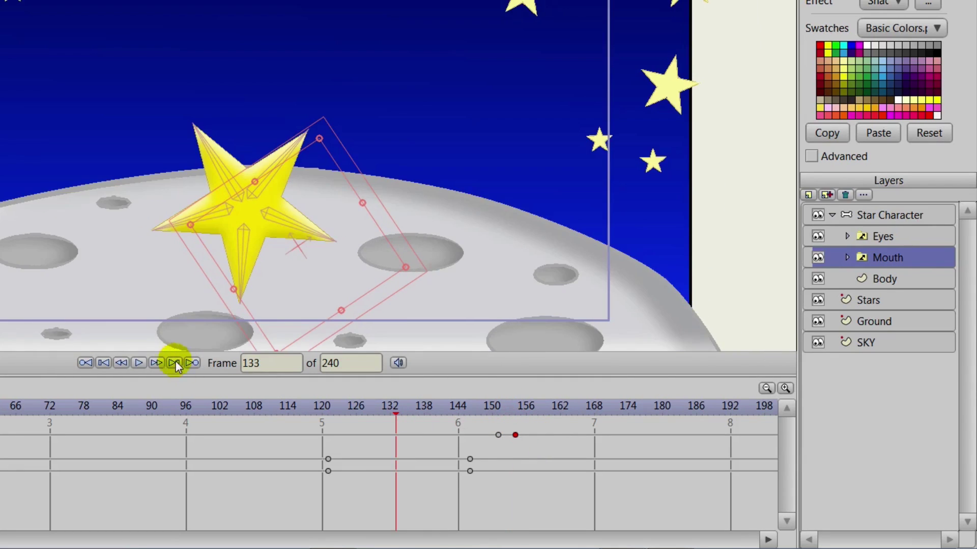
{"action": "left_click", "coordinate": [139, 360]}
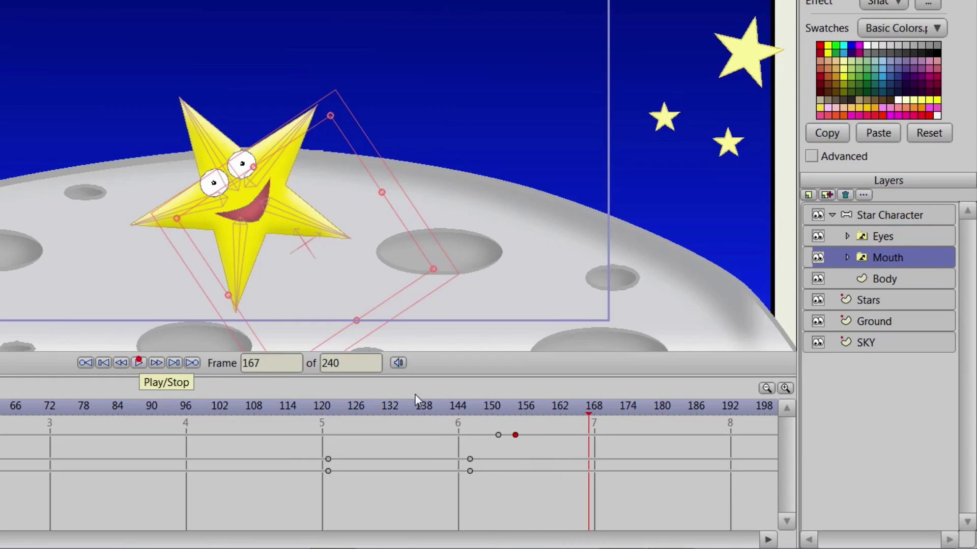
Retime the Eyes keyframes to half open at frame 152 and open at 153, and move the open-mouth keyframe to frame 153.
{"action": "left_click_drag", "start_coordinate": [492, 408], "coordinate": [509, 435]}
{"action": "left_click", "coordinate": [885, 237]}
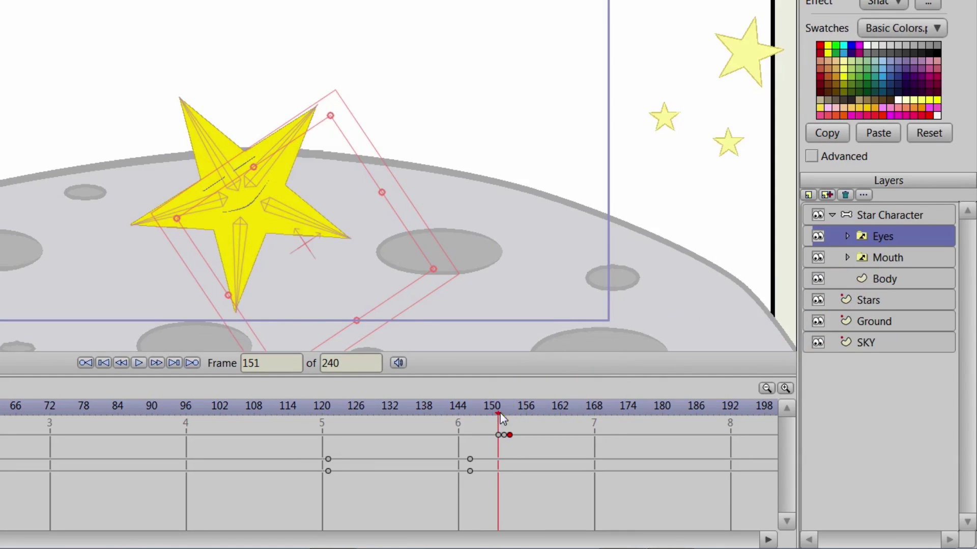
{"action": "left_click", "coordinate": [508, 413]}
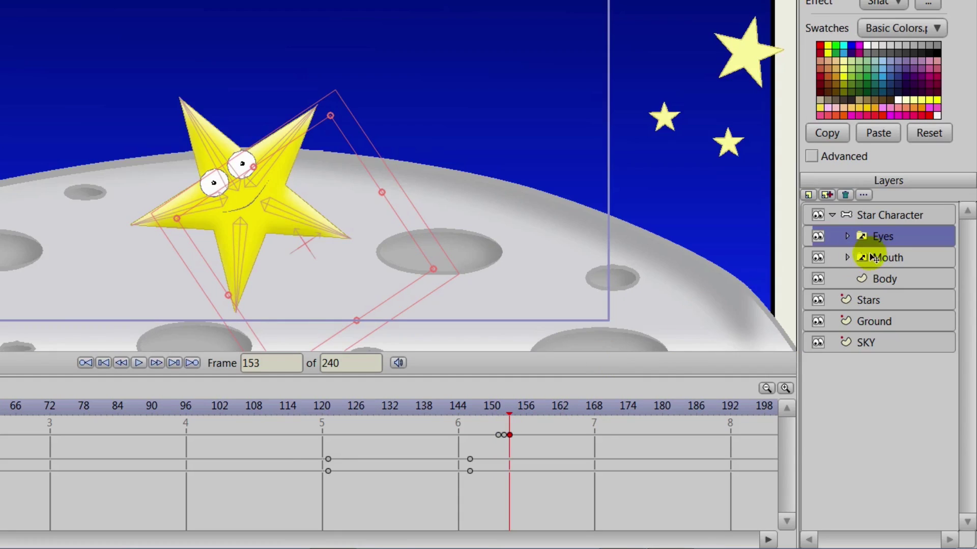
{"action": "left_click", "coordinate": [886, 258]}
{"action": "left_click", "coordinate": [524, 430]}
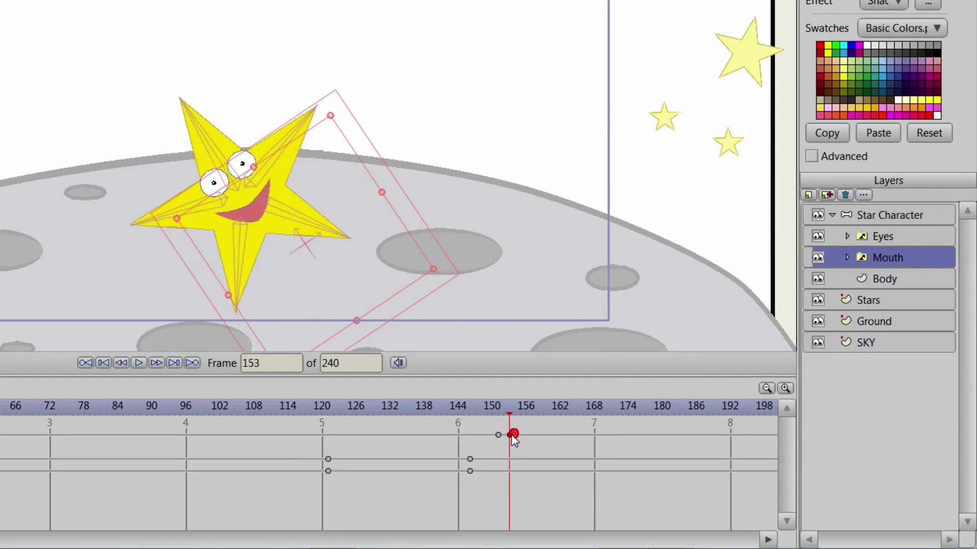
Play back the star character's facial animation on the moon up to frame 167.
{"action": "left_click_drag", "start_coordinate": [510, 407], "coordinate": [392, 428]}
{"action": "left_click", "coordinate": [121, 363]}
{"action": "left_click", "coordinate": [138, 363]}
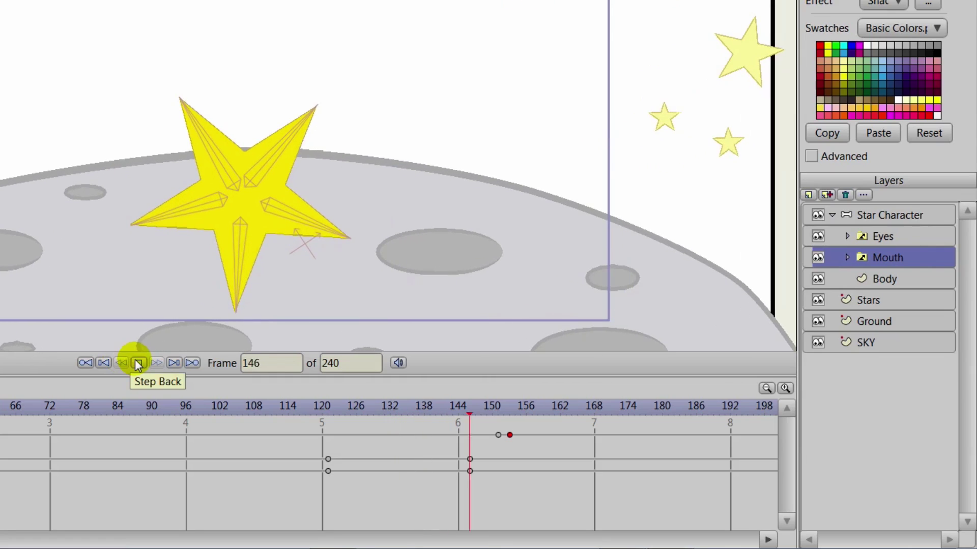
{"action": "left_click", "coordinate": [137, 362]}
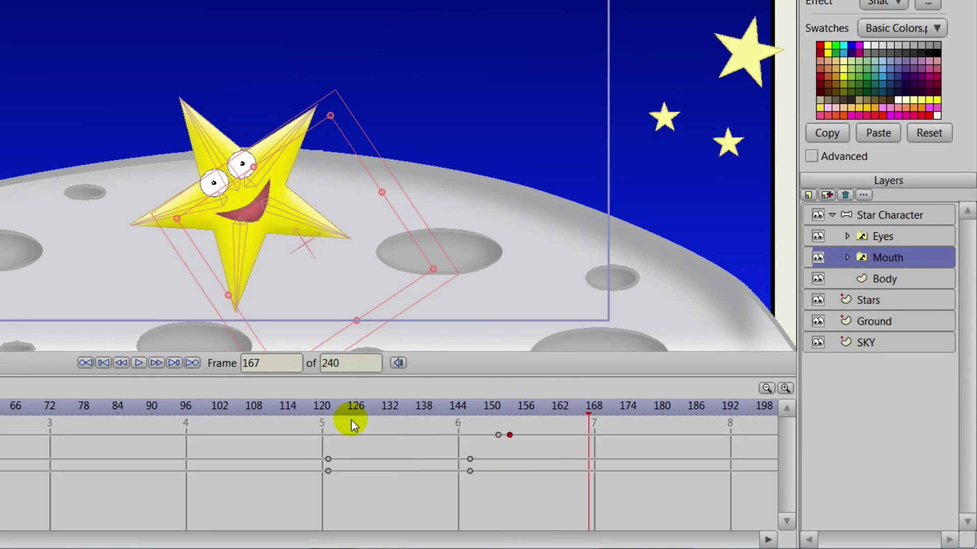
On the Star Character layer, set hold keyframes at frame 167, then rotate the star upright and shift it slightly right at frame 172.
{"action": "left_click", "coordinate": [860, 216]}
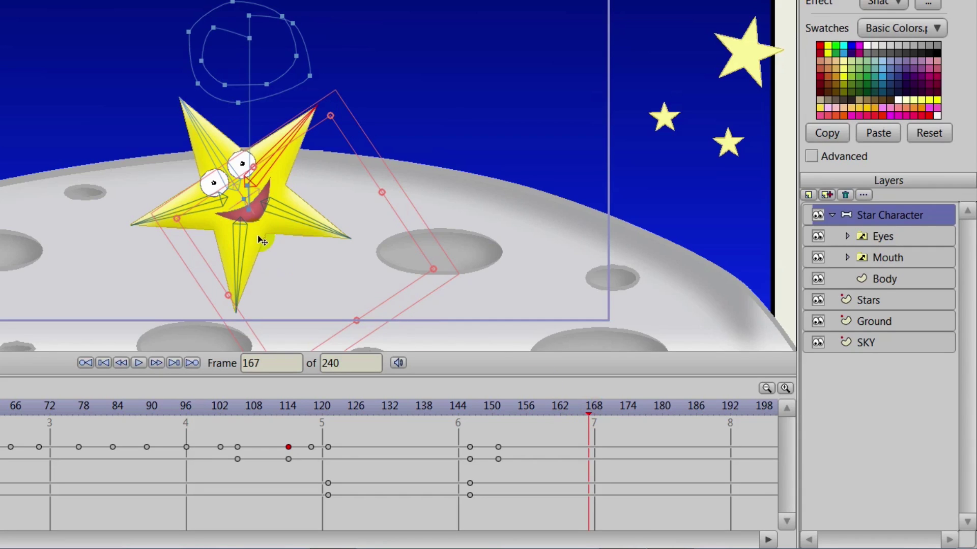
{"action": "left_click_drag", "start_coordinate": [255, 237], "coordinate": [298, 247]}
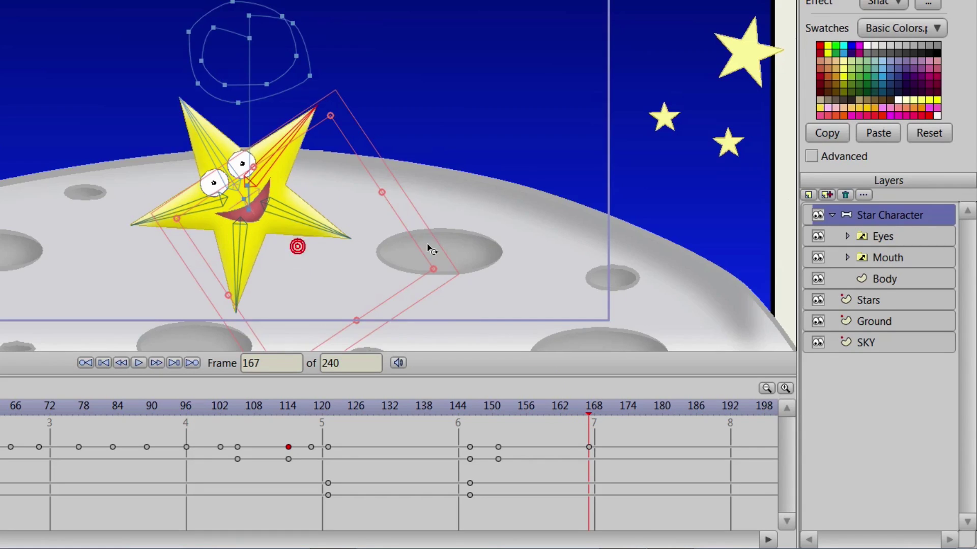
{"action": "left_click", "coordinate": [430, 249]}
{"action": "left_click", "coordinate": [589, 408]}
{"action": "left_click", "coordinate": [617, 410]}
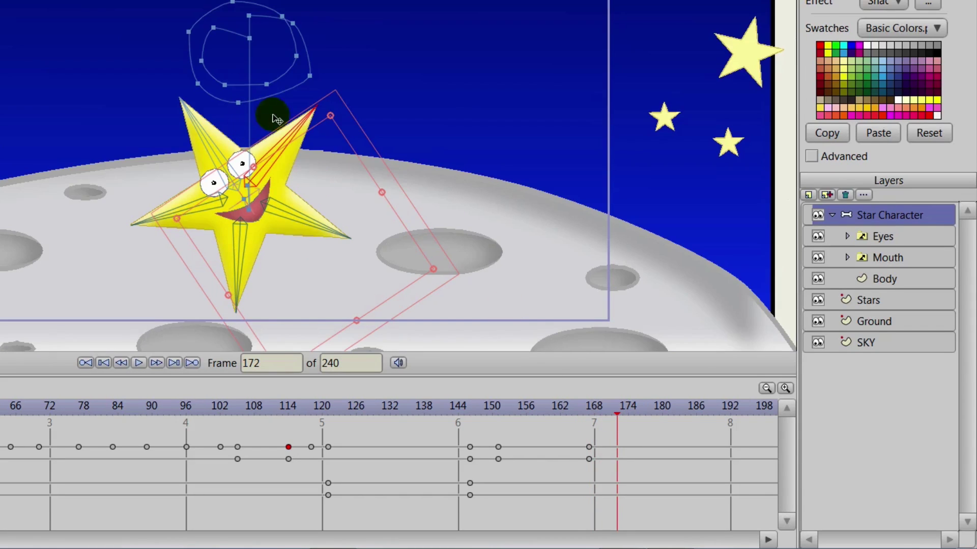
{"action": "left_click_drag", "start_coordinate": [338, 103], "coordinate": [378, 170]}
{"action": "left_click_drag", "start_coordinate": [254, 215], "coordinate": [287, 213]}
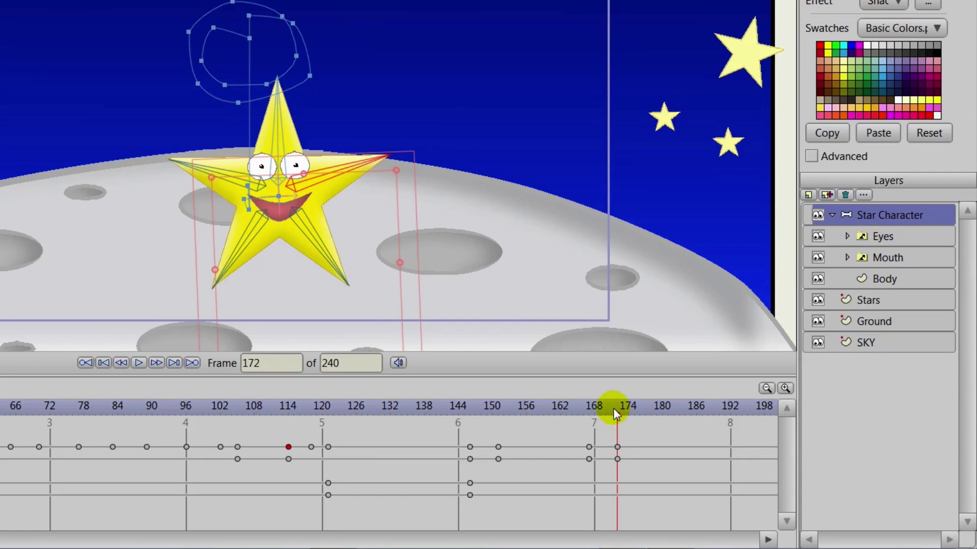
Play back the star's turn, then move its last two sets of keyframes earlier to frames 160 and 165.
{"action": "left_click_drag", "start_coordinate": [617, 408], "coordinate": [366, 407]}
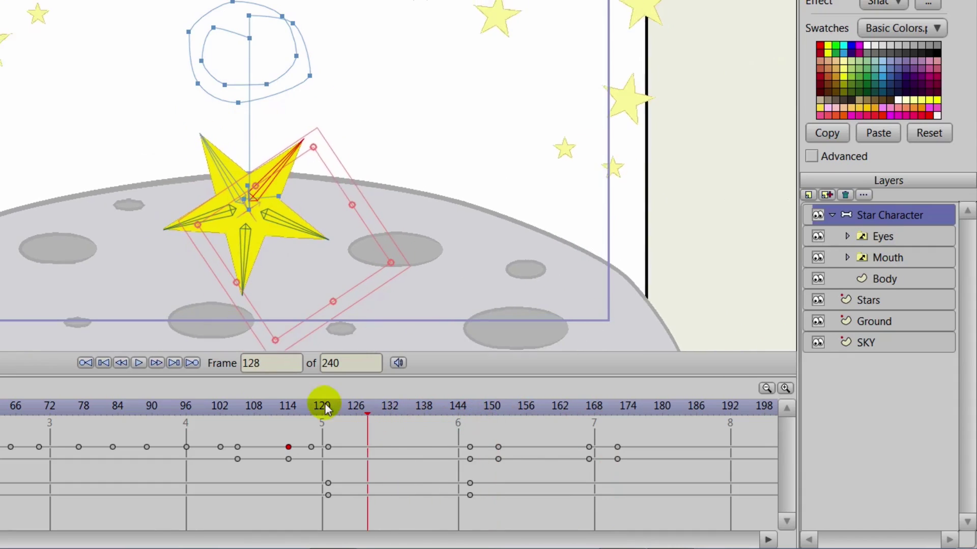
{"action": "left_click", "coordinate": [145, 362]}
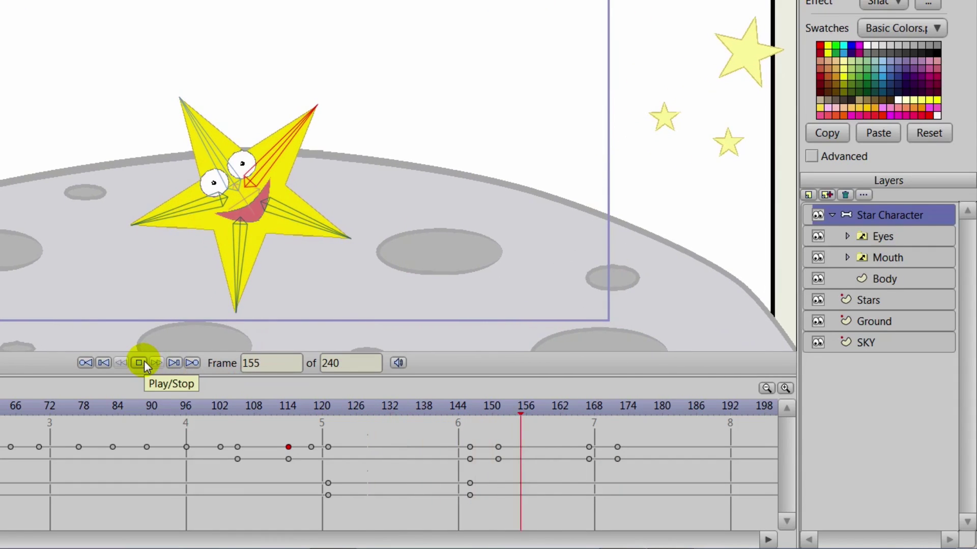
{"action": "left_click", "coordinate": [145, 362]}
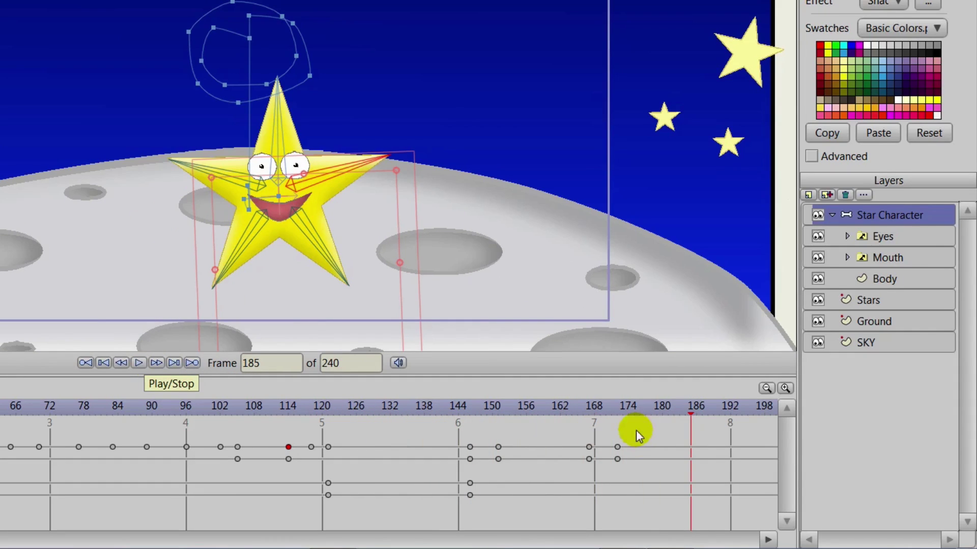
{"action": "left_click_drag", "start_coordinate": [571, 440], "coordinate": [645, 483]}
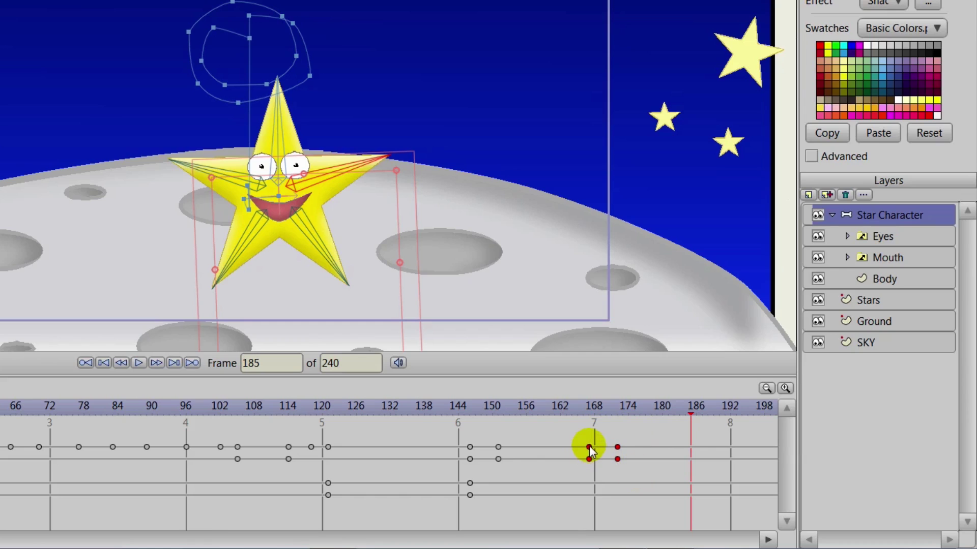
{"action": "left_click_drag", "start_coordinate": [586, 447], "coordinate": [548, 448]}
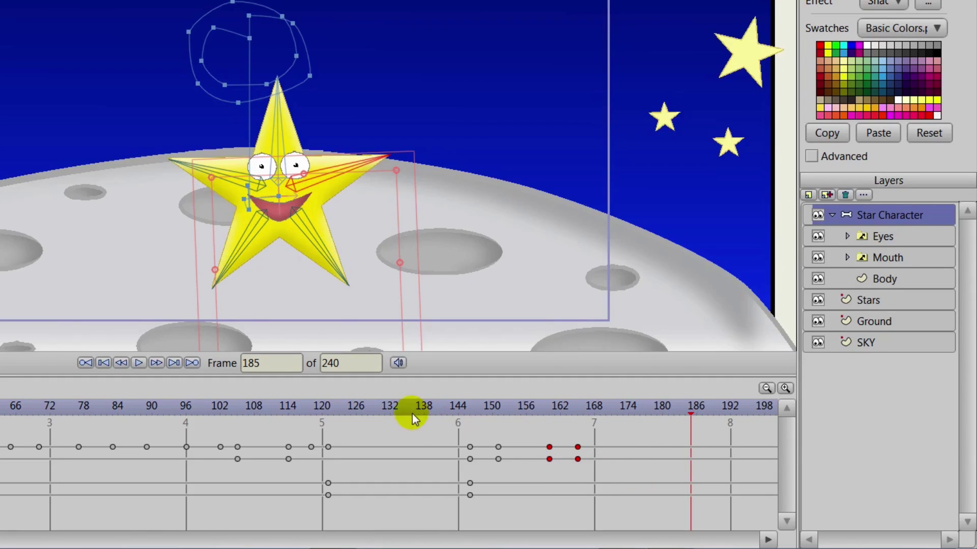
Replay the turn and retime its keyframes so the rotation starts at frame 159 and ends at frame 166.
{"action": "left_click", "coordinate": [385, 407]}
{"action": "left_click", "coordinate": [138, 363]}
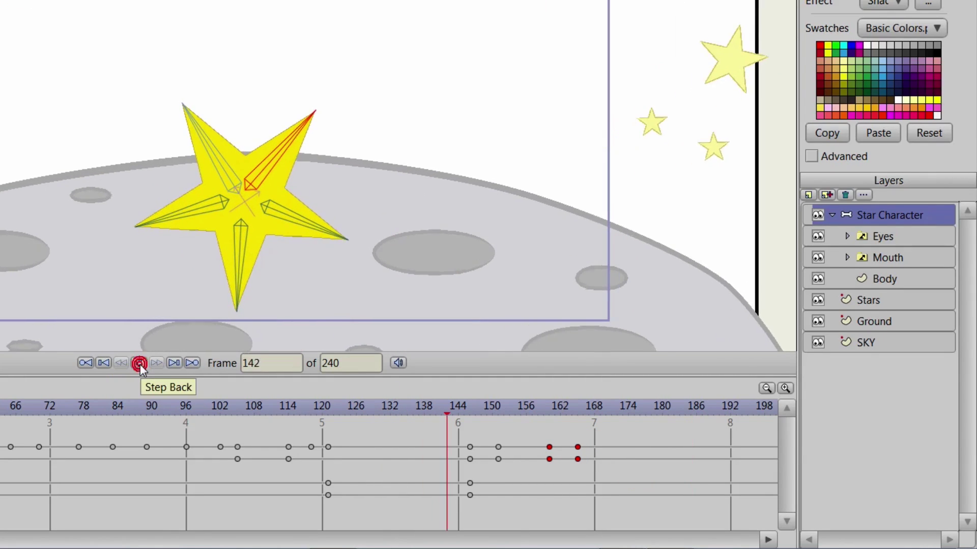
{"action": "left_click", "coordinate": [138, 363]}
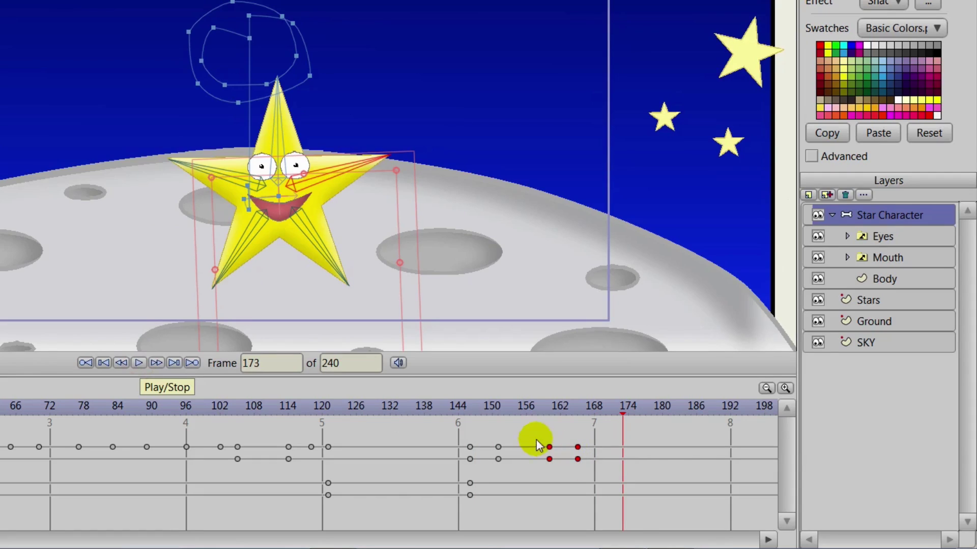
{"action": "left_click_drag", "start_coordinate": [534, 440], "coordinate": [598, 471]}
{"action": "left_click", "coordinate": [552, 447]}
{"action": "left_click_drag", "start_coordinate": [550, 447], "coordinate": [583, 447]}
{"action": "left_click", "coordinate": [582, 447]}
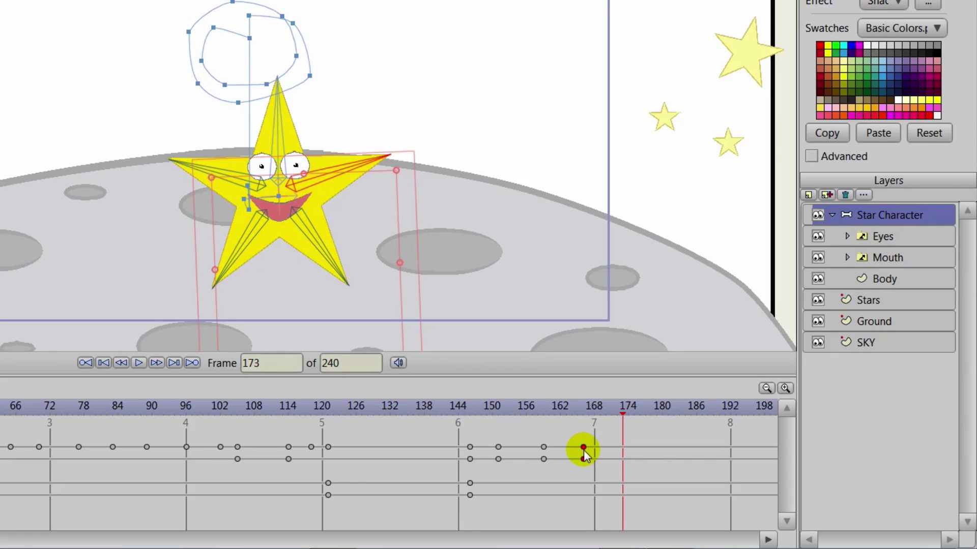
Play back the retimed turn, then step through the rotation and stop at frame 166.
{"action": "left_click", "coordinate": [370, 404]}
{"action": "left_click", "coordinate": [138, 363]}
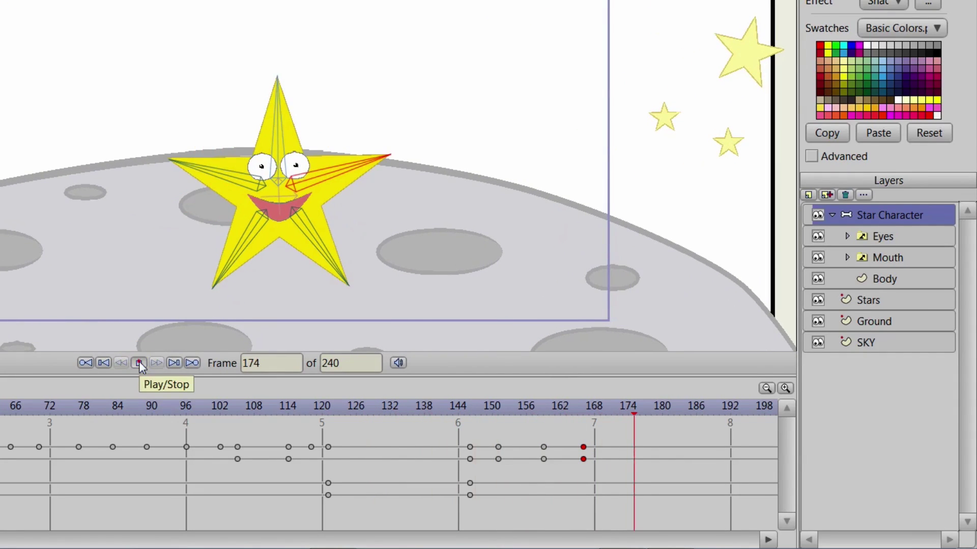
{"action": "left_click", "coordinate": [139, 363]}
{"action": "left_click", "coordinate": [507, 406]}
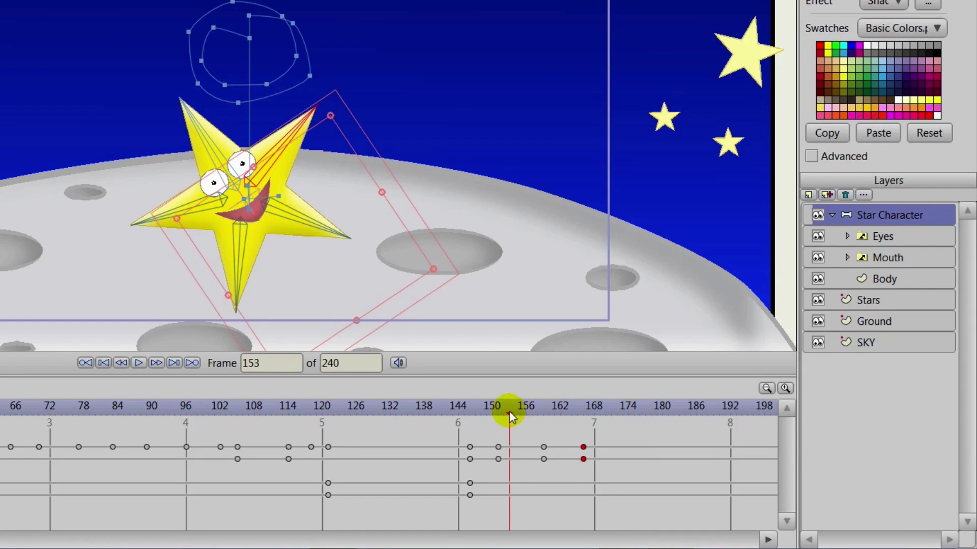
{"action": "left_click_drag", "start_coordinate": [508, 411], "coordinate": [582, 437]}
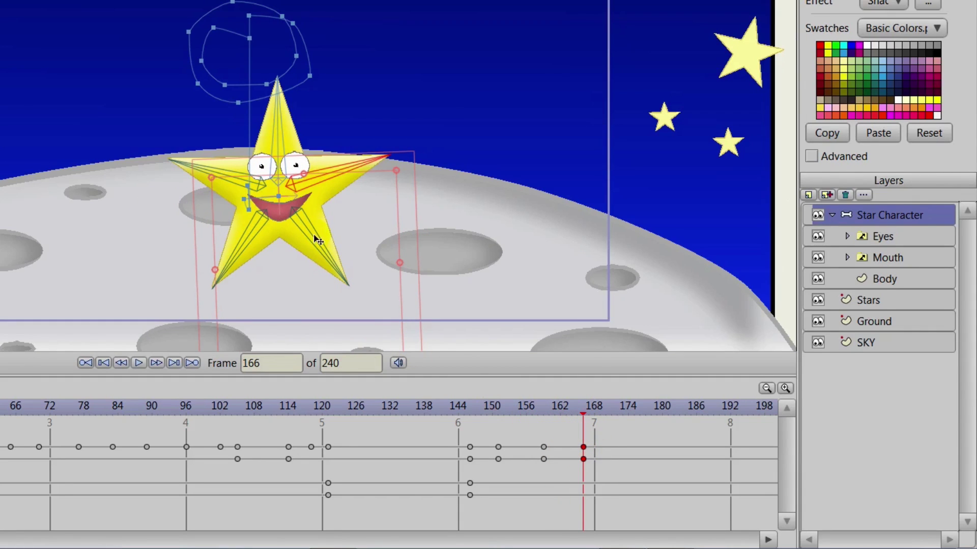
Try posing the star's side arms at frame 166 with Transform Bone and Manipulate Bones, then delete the bone keyframes.
{"action": "left_click", "coordinate": [263, 167]}
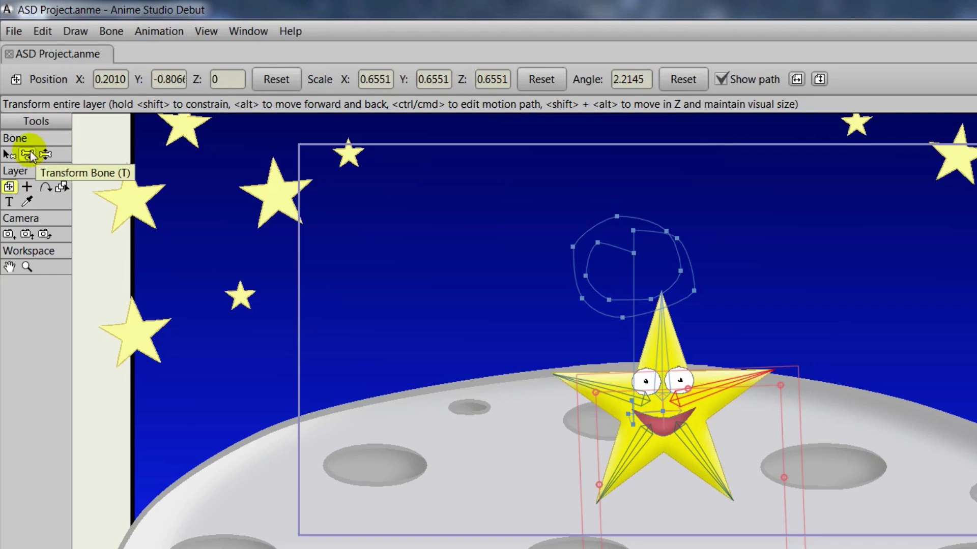
{"action": "left_click", "coordinate": [27, 154]}
{"action": "mouse_move", "coordinate": [739, 389]}
{"action": "left_mouse_down"}
{"action": "mouse_move", "coordinate": [737, 376]}
{"action": "mouse_move", "coordinate": [746, 396]}
{"action": "mouse_move", "coordinate": [737, 375]}
{"action": "mouse_move", "coordinate": [742, 383]}
{"action": "left_mouse_up"}
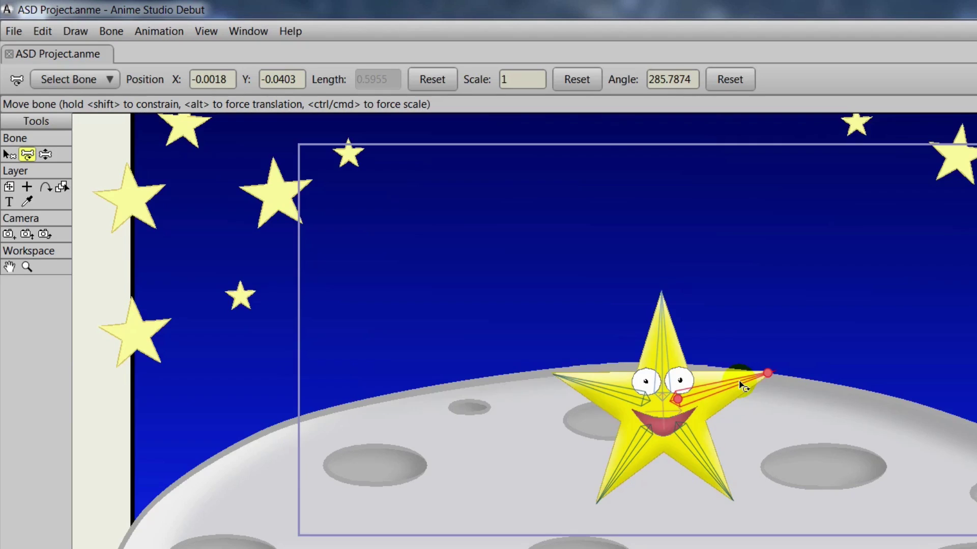
{"action": "left_click", "coordinate": [45, 155]}
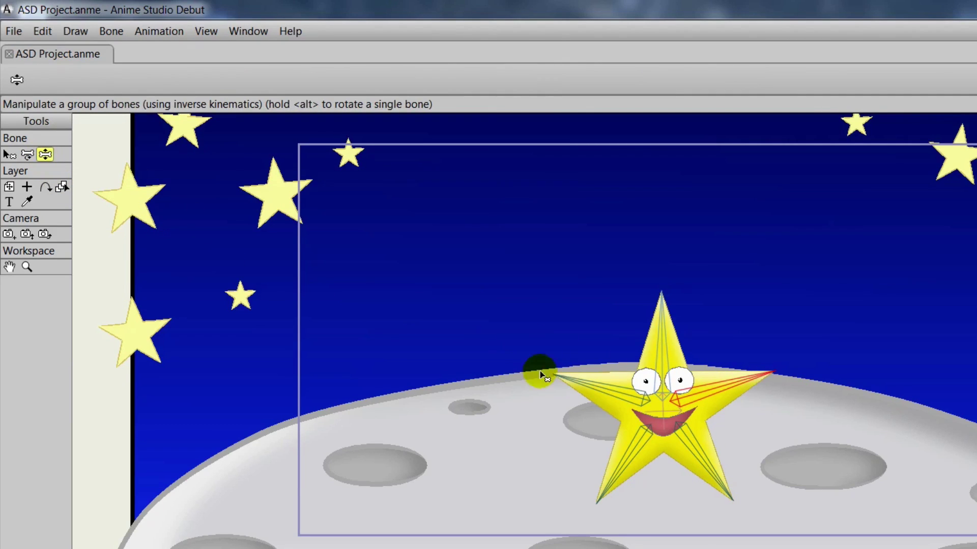
{"action": "mouse_move", "coordinate": [601, 392]}
{"action": "left_mouse_down"}
{"action": "mouse_move", "coordinate": [598, 410]}
{"action": "mouse_move", "coordinate": [601, 374]}
{"action": "mouse_move", "coordinate": [608, 395]}
{"action": "left_mouse_up"}
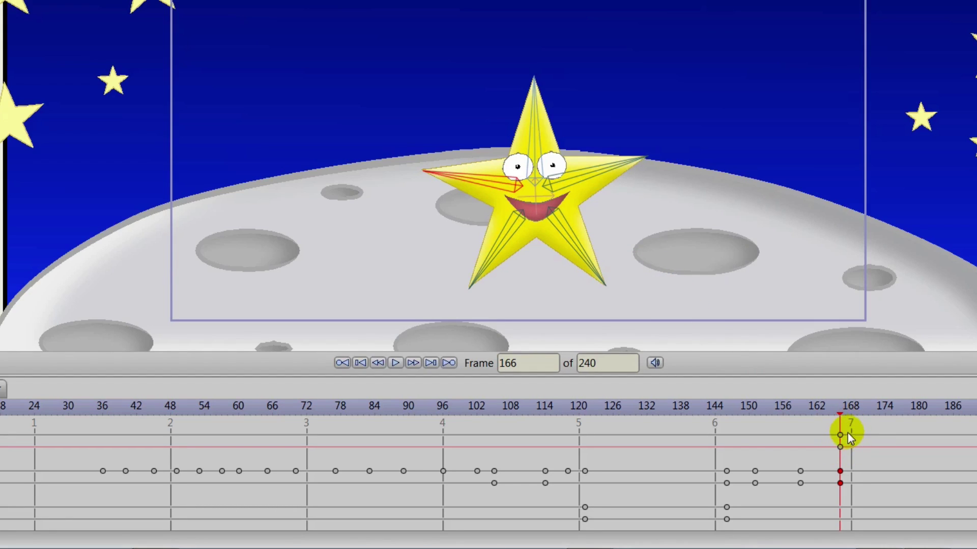
{"action": "left_click_drag", "start_coordinate": [838, 453], "coordinate": [836, 453]}
{"action": "key", "text": "Delete"}
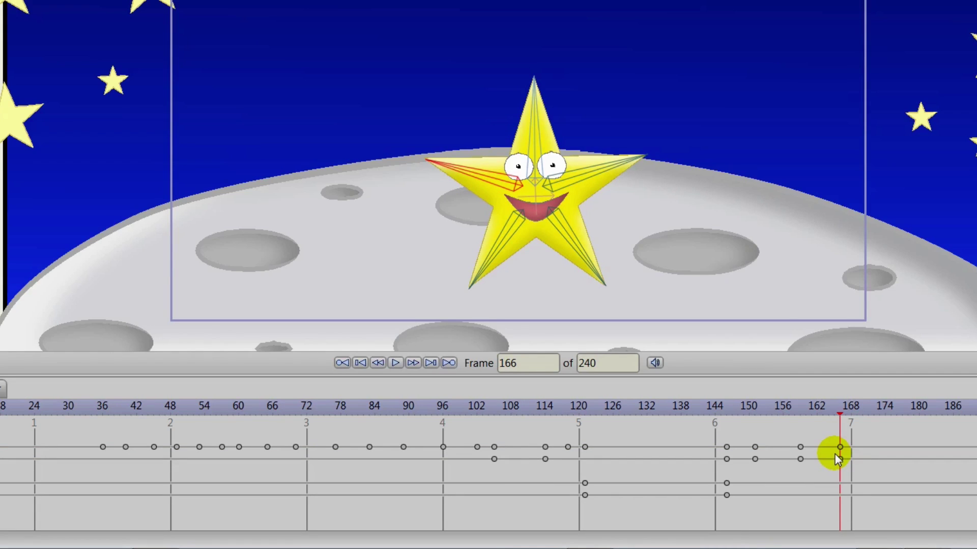
{"action": "key", "text": "ctrl+z"}
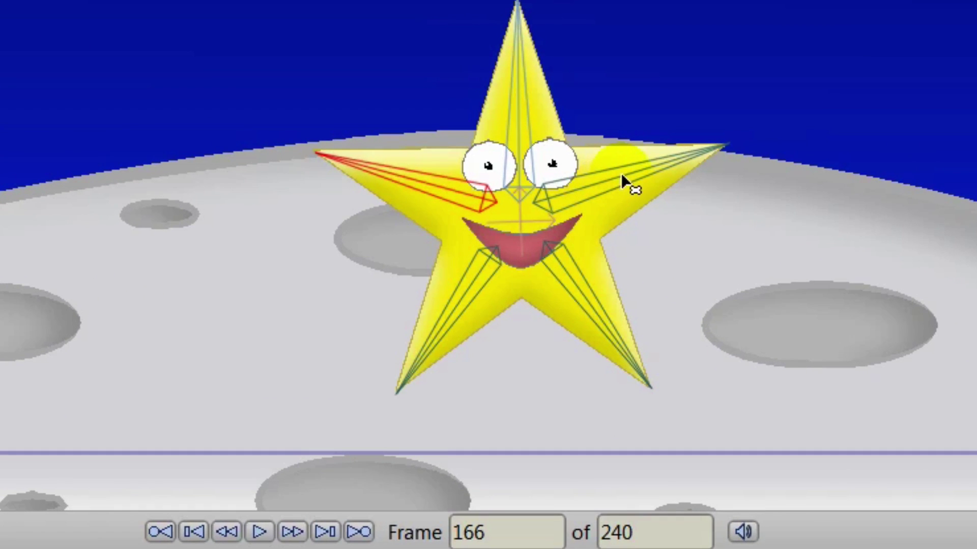
Try bending the star's right arm down and lower-right leg inward to test how the eyes and mouth follow.
{"action": "left_click_drag", "start_coordinate": [622, 173], "coordinate": [630, 233]}
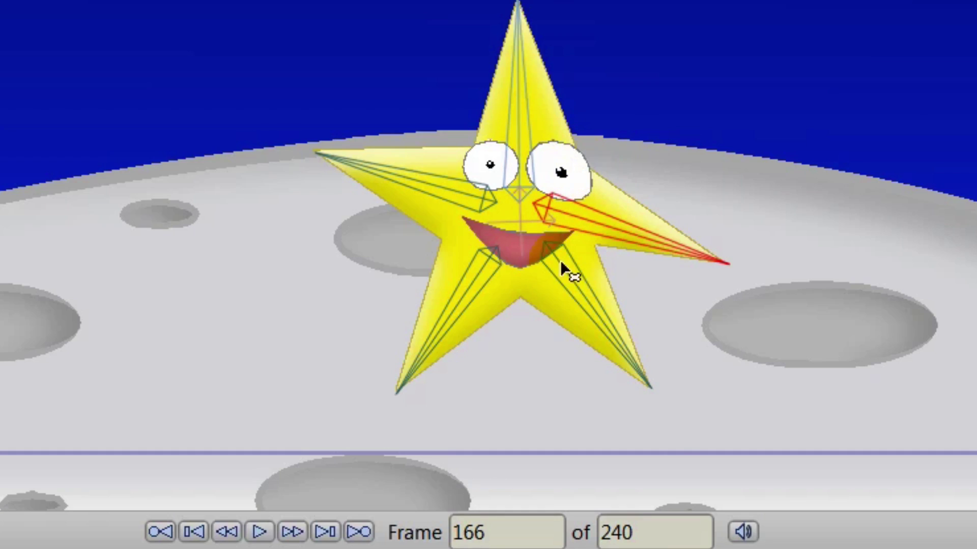
{"action": "left_click_drag", "start_coordinate": [562, 268], "coordinate": [476, 299]}
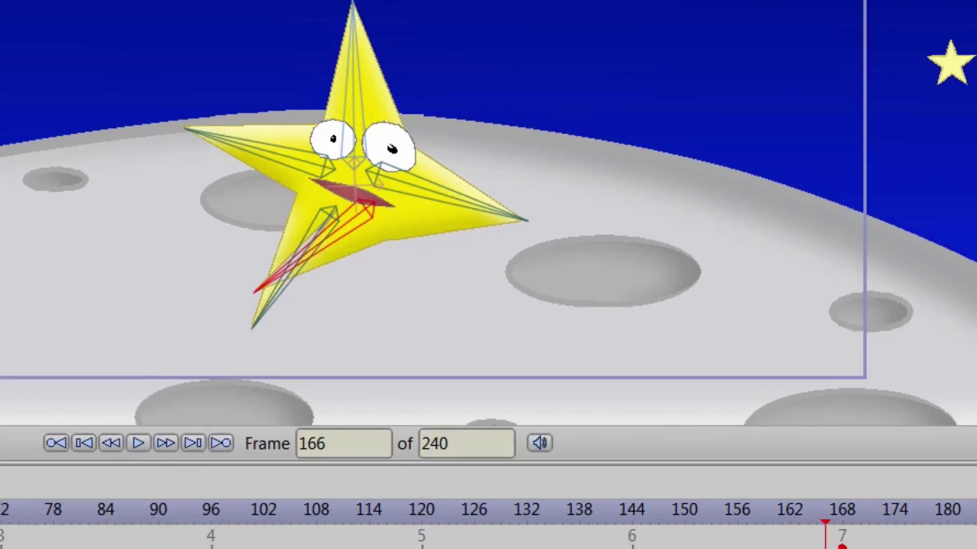
{"action": "left_click", "coordinate": [498, 446]}
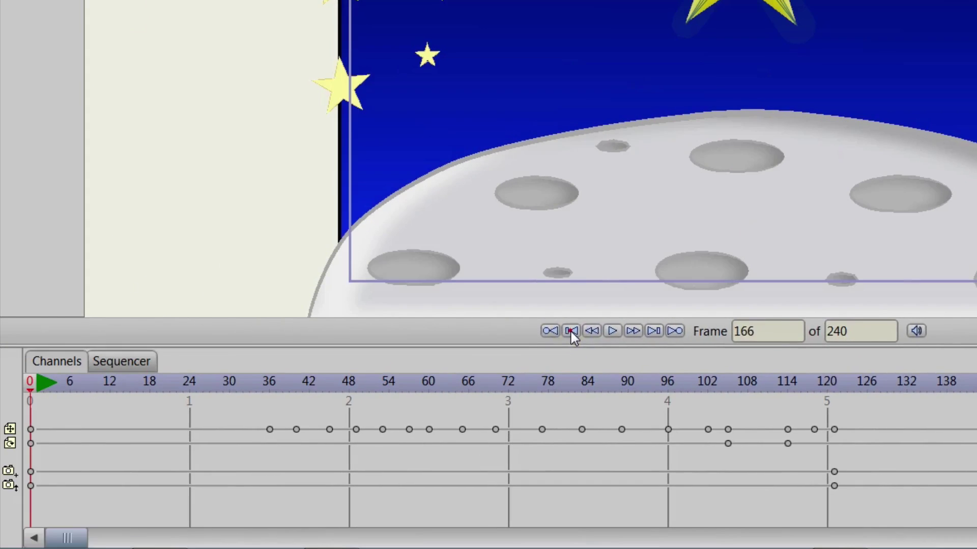
Return to frame 0 and bind the Eyes layer to the star's top bone with the Bind Layer tool.
{"action": "left_click", "coordinate": [571, 331]}
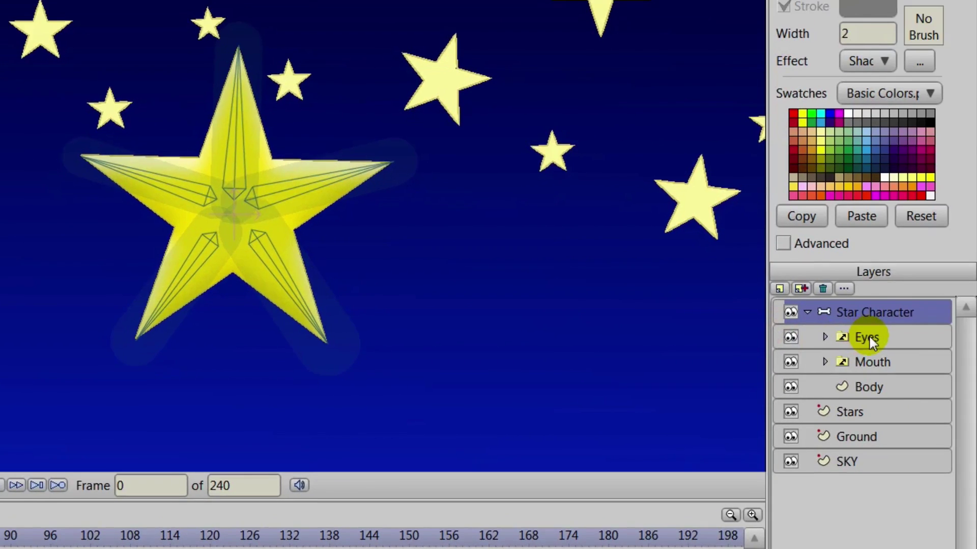
{"action": "left_click", "coordinate": [869, 335]}
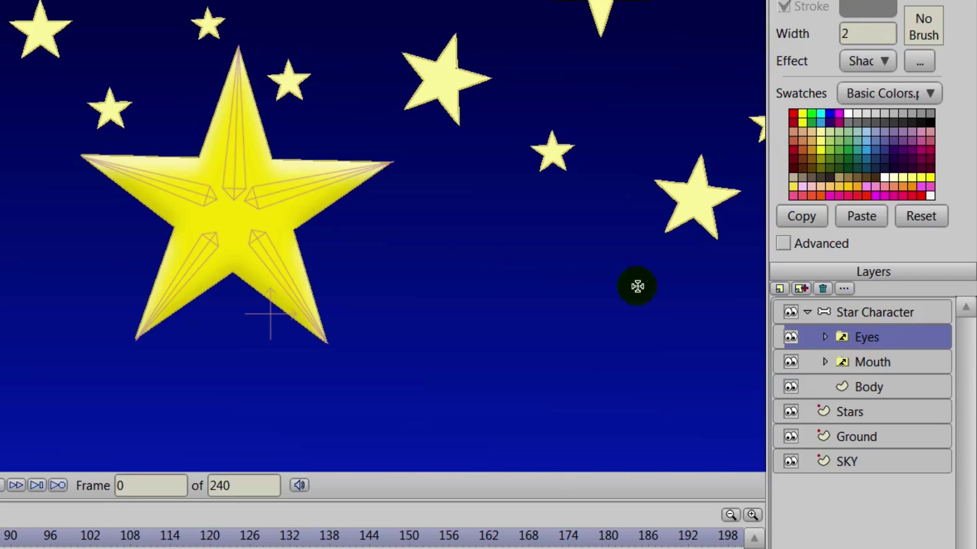
{"action": "left_click", "coordinate": [53, 112]}
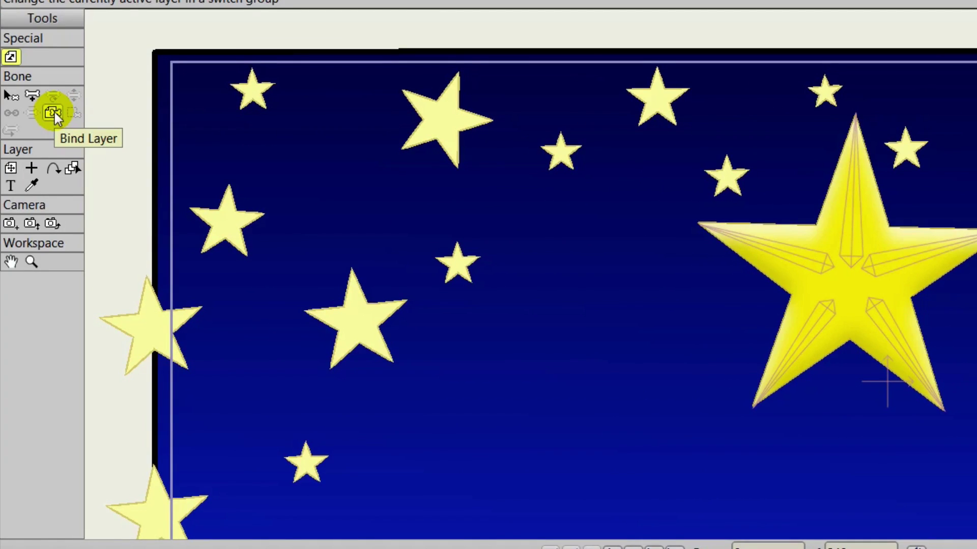
{"action": "left_click", "coordinate": [54, 112]}
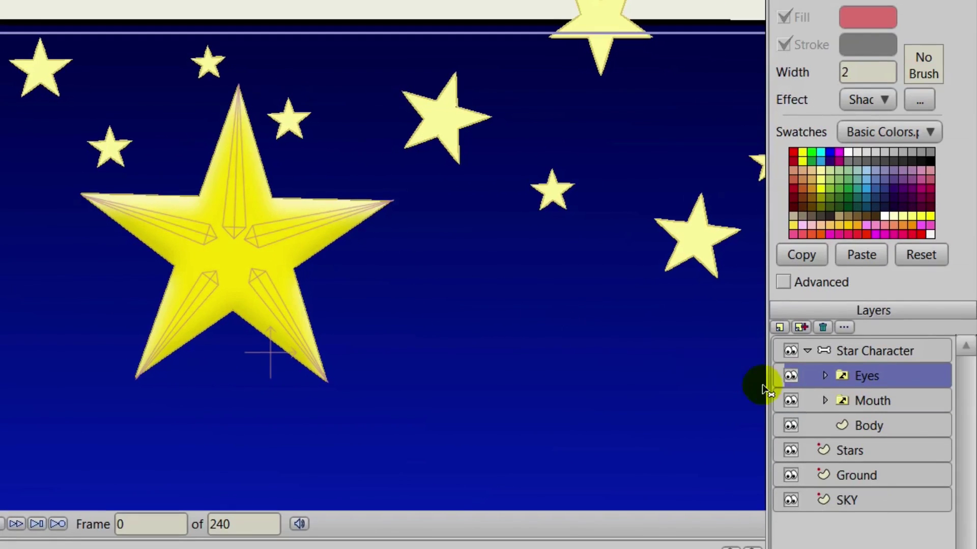
{"action": "left_click", "coordinate": [817, 375]}
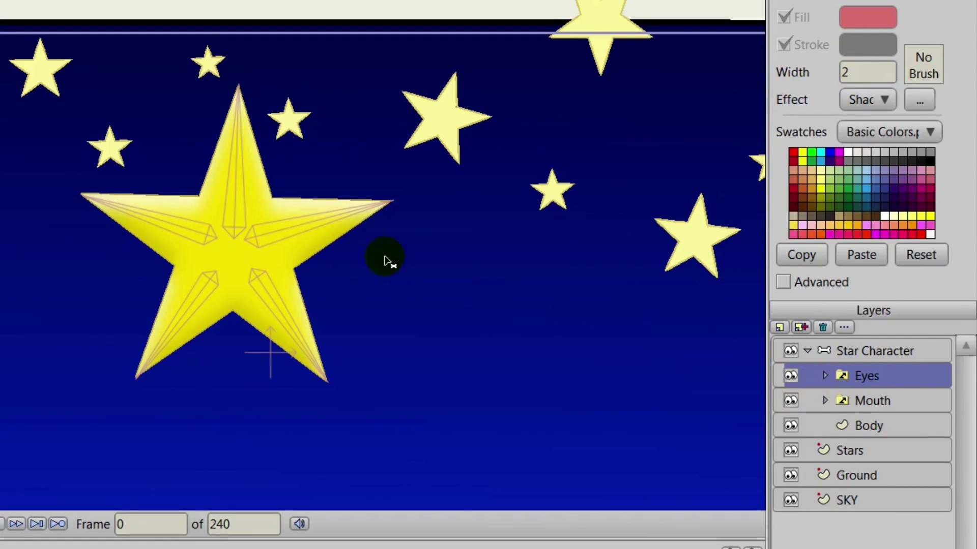
{"action": "left_click", "coordinate": [236, 193]}
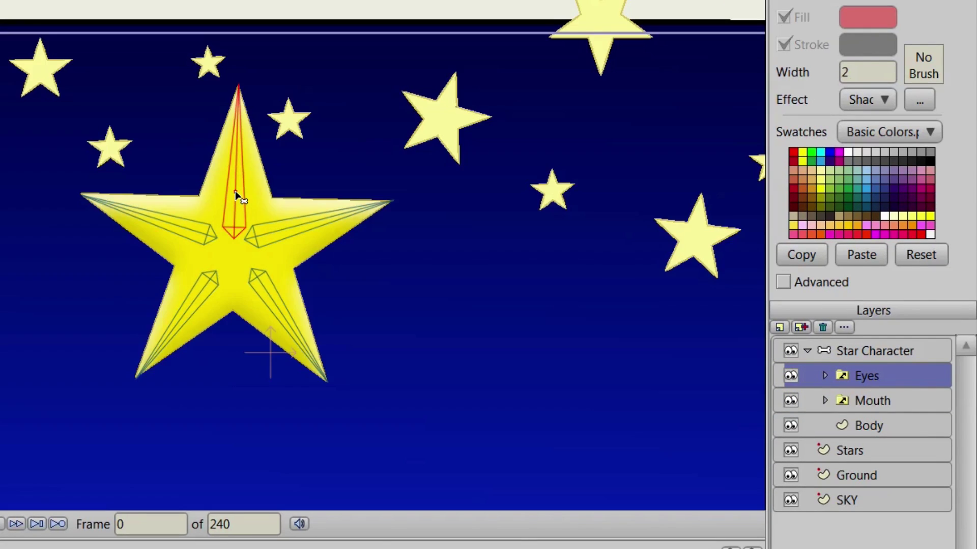
Bind the Mouth layer to the star's top bone, then go to frame 170 with that layer selected.
{"action": "left_click", "coordinate": [845, 400]}
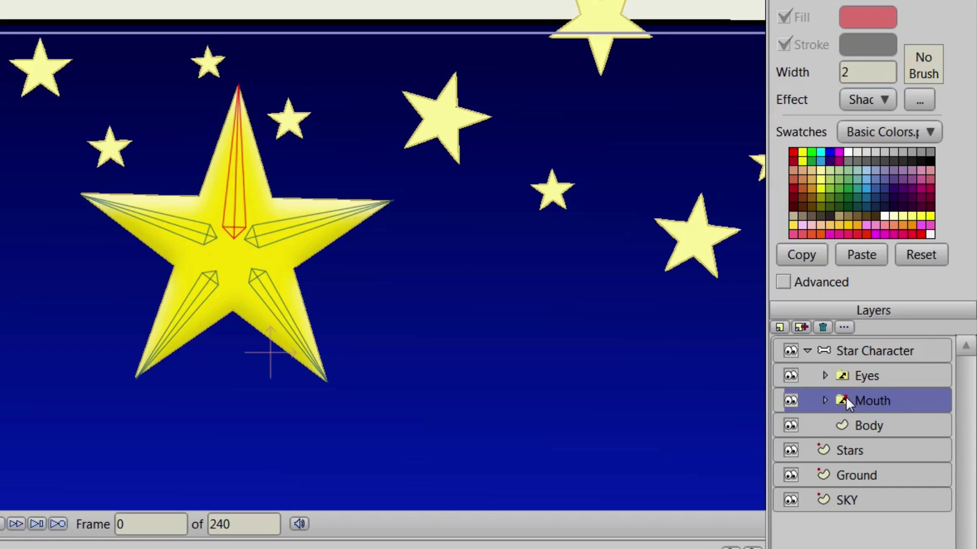
{"action": "left_click", "coordinate": [234, 196]}
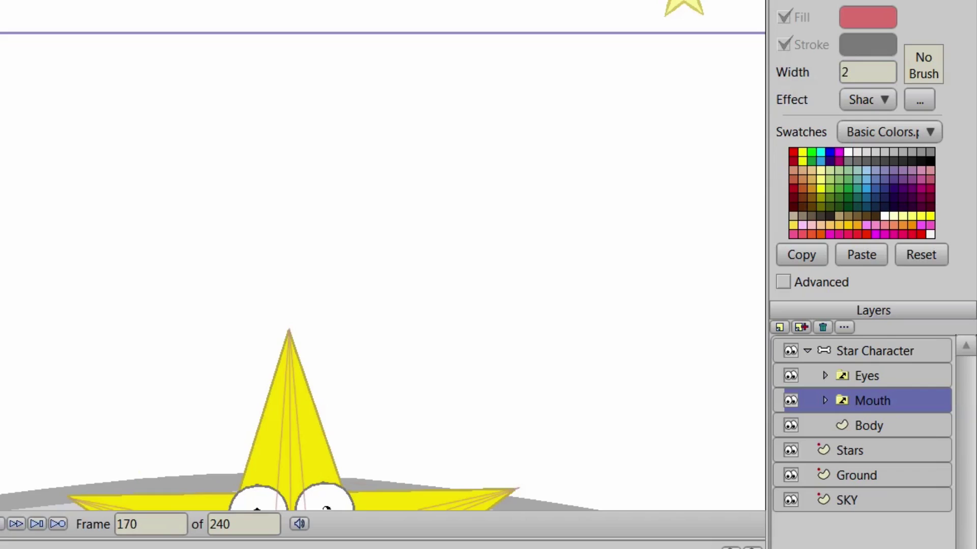
{"action": "left_click", "coordinate": [886, 401]}
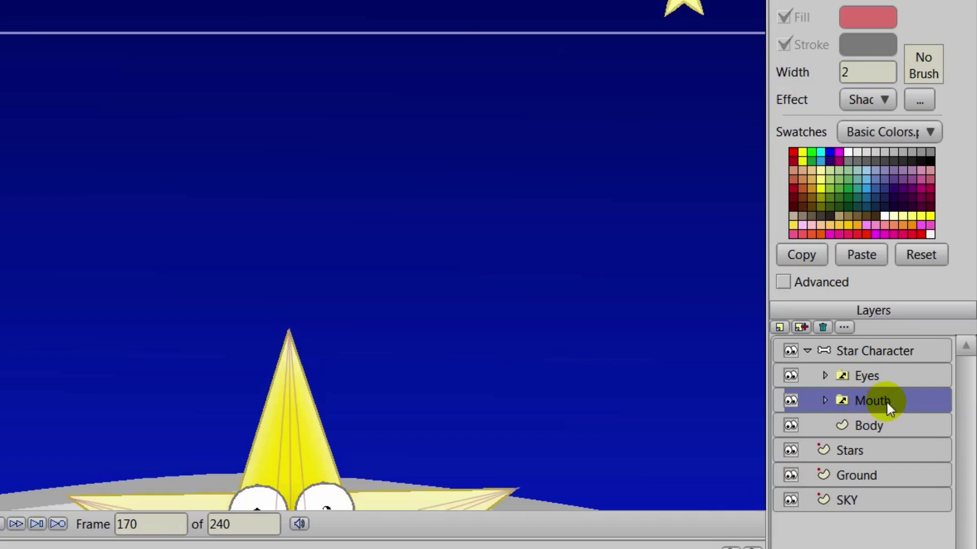
On the Star Character layer at frame 170, use Manipulate Bones to raise the left arm slightly and draw the lower-right leg inward.
{"action": "left_click", "coordinate": [872, 351]}
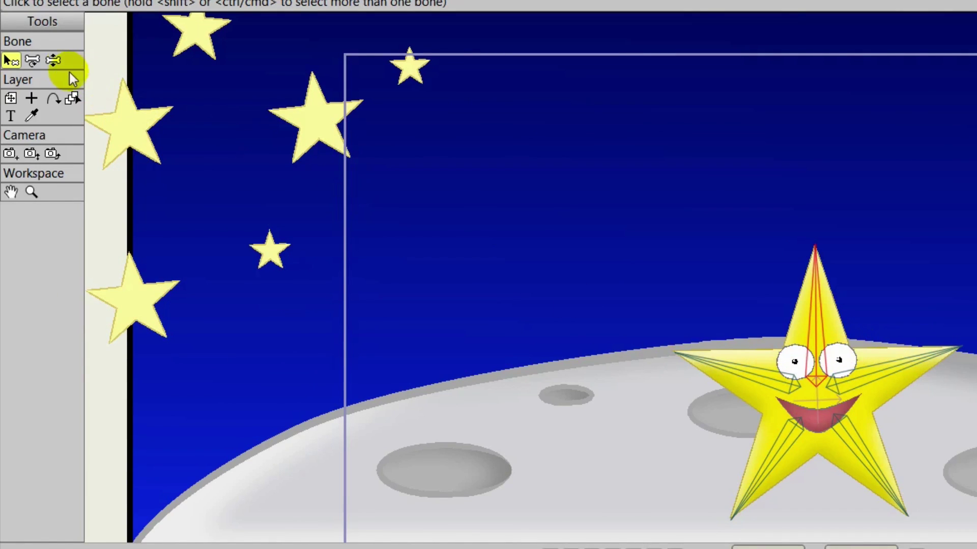
{"action": "left_click", "coordinate": [53, 60]}
{"action": "left_click_drag", "start_coordinate": [902, 375], "coordinate": [908, 357]}
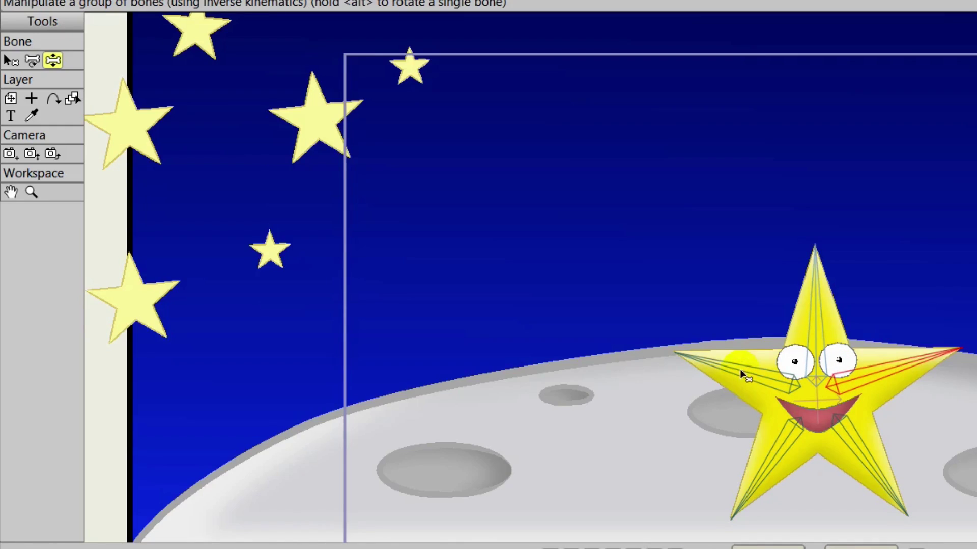
{"action": "left_click_drag", "start_coordinate": [739, 369], "coordinate": [747, 357]}
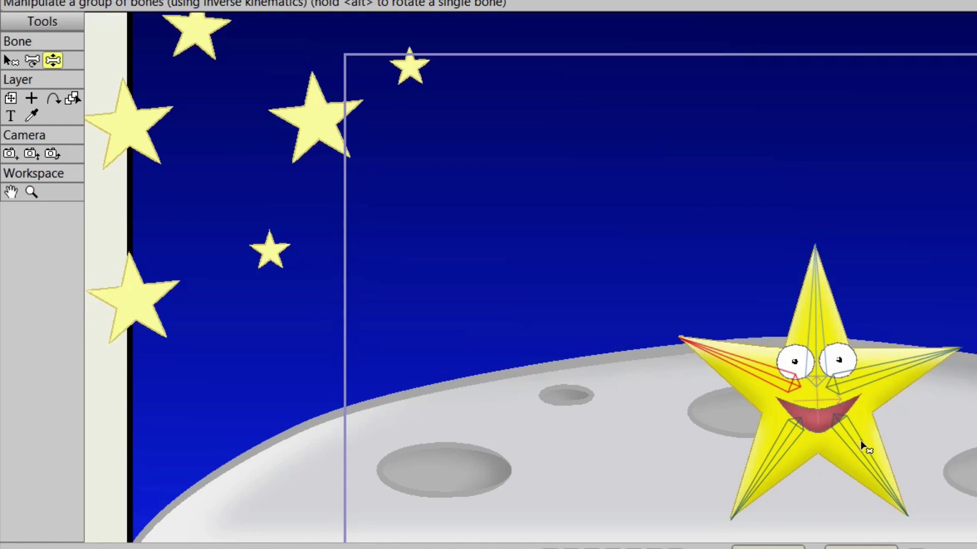
{"action": "mouse_move", "coordinate": [865, 448]}
{"action": "left_mouse_down"}
{"action": "mouse_move", "coordinate": [871, 411]}
{"action": "mouse_move", "coordinate": [850, 455]}
{"action": "left_mouse_up"}
{"action": "left_click_drag", "start_coordinate": [778, 446], "coordinate": [776, 470]}
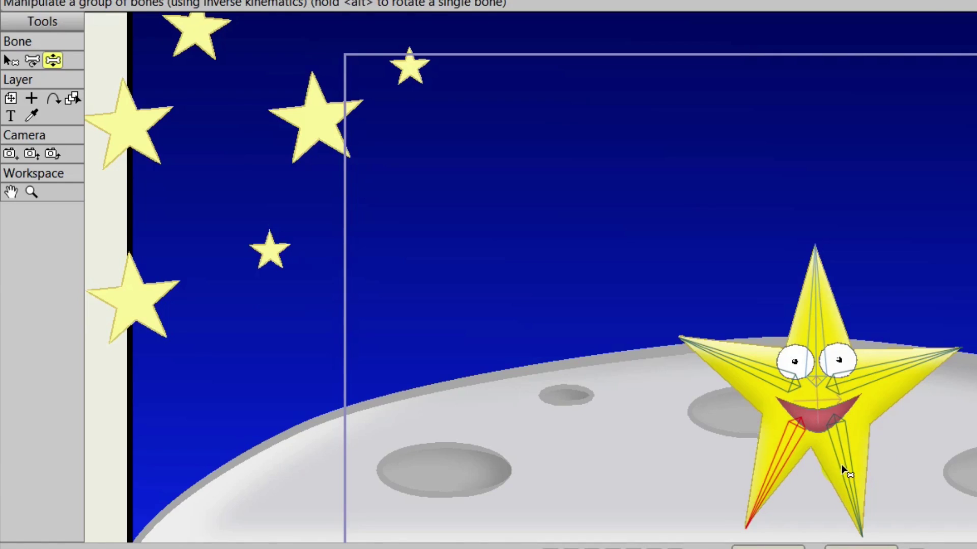
{"action": "mouse_move", "coordinate": [844, 471]}
{"action": "left_mouse_down"}
{"action": "mouse_move", "coordinate": [865, 459]}
{"action": "mouse_move", "coordinate": [847, 458]}
{"action": "left_mouse_up"}
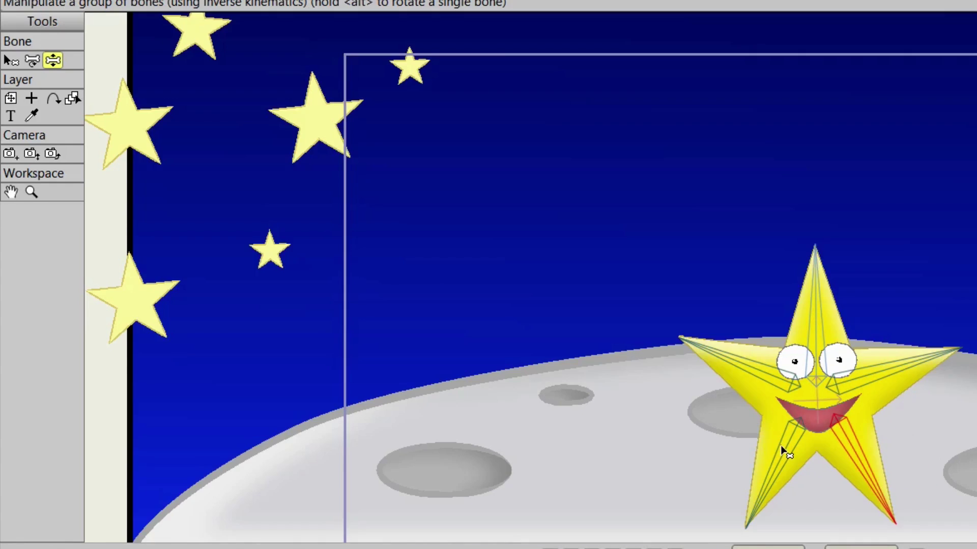
{"action": "mouse_move", "coordinate": [780, 445]}
{"action": "left_mouse_down"}
{"action": "mouse_move", "coordinate": [770, 451]}
{"action": "mouse_move", "coordinate": [771, 434]}
{"action": "left_mouse_up"}
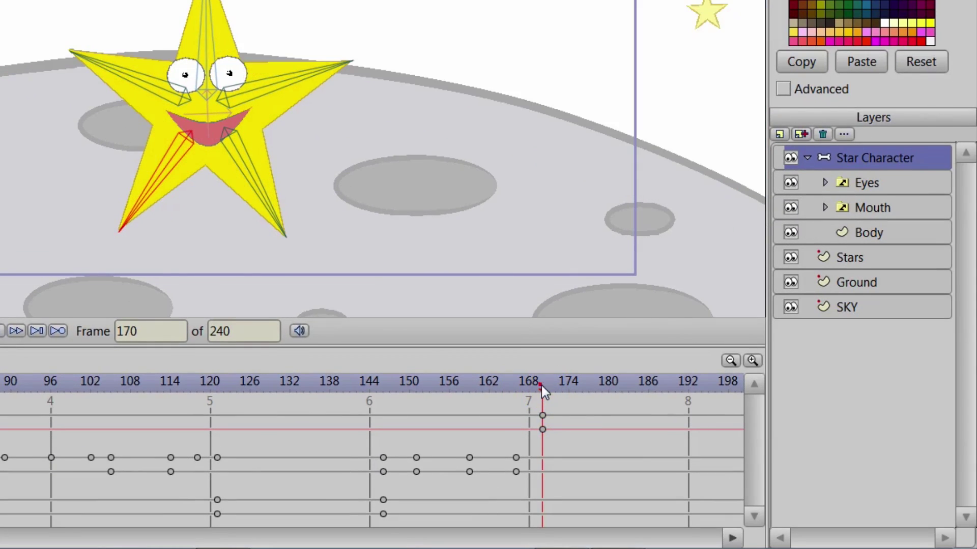
{"action": "mouse_move", "coordinate": [541, 386]}
{"action": "left_mouse_down"}
{"action": "mouse_move", "coordinate": [532, 390]}
{"action": "mouse_move", "coordinate": [545, 396]}
{"action": "left_mouse_up"}
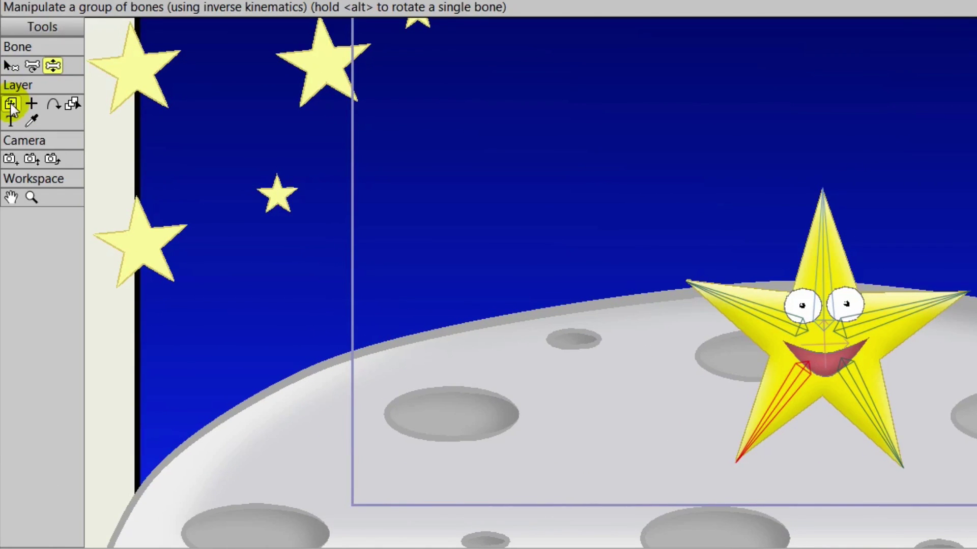
With Transform Layer, key the star at frame 170 and rotate it clockwise at frame 177 so it leans right.
{"action": "left_click", "coordinate": [11, 106]}
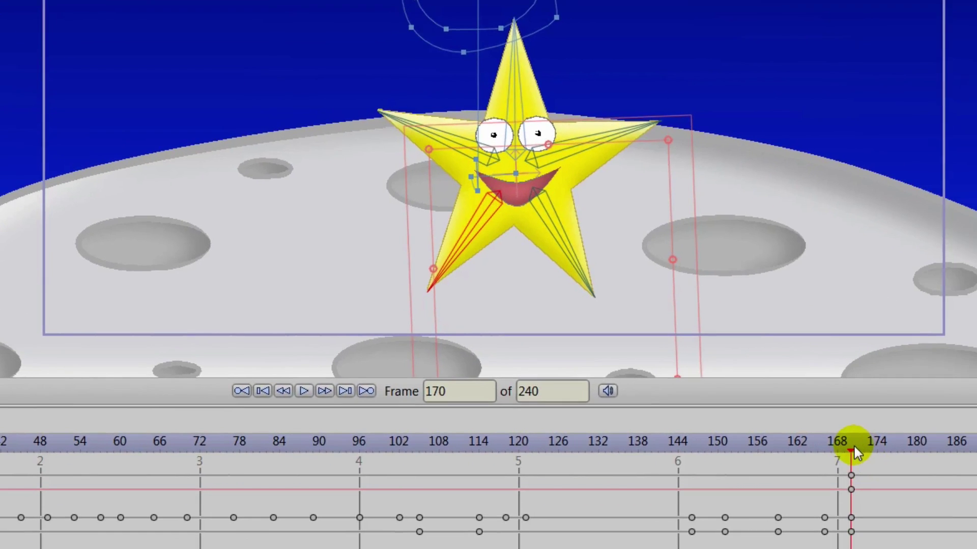
{"action": "left_click_drag", "start_coordinate": [850, 451], "coordinate": [845, 478]}
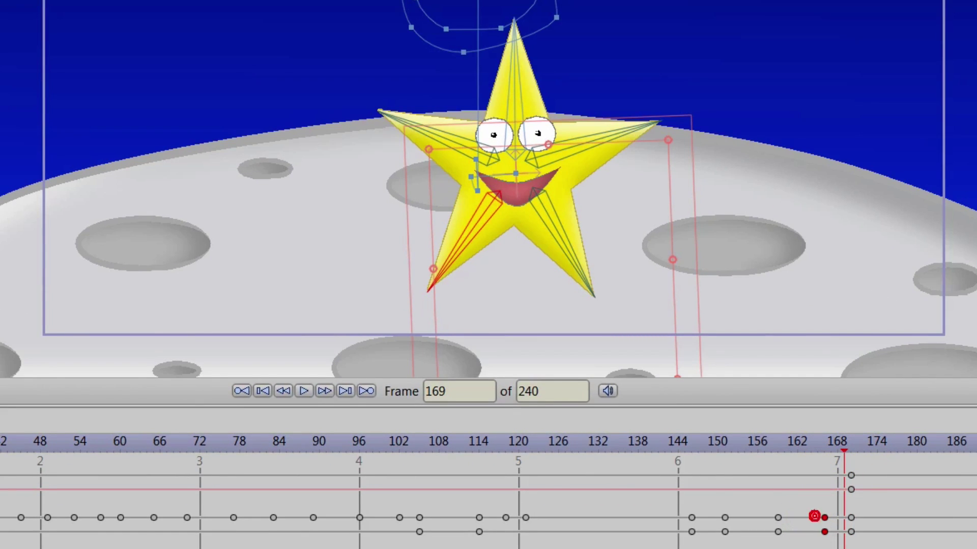
{"action": "mouse_move", "coordinate": [839, 447]}
{"action": "left_mouse_down"}
{"action": "mouse_move", "coordinate": [856, 453]}
{"action": "mouse_move", "coordinate": [868, 496]}
{"action": "left_mouse_up"}
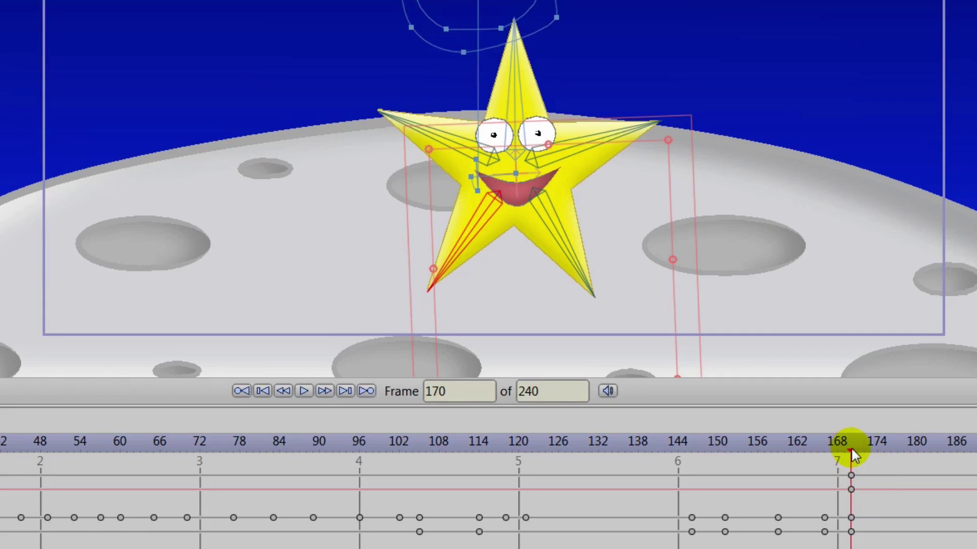
{"action": "mouse_move", "coordinate": [851, 450]}
{"action": "left_mouse_down"}
{"action": "mouse_move", "coordinate": [898, 460]}
{"action": "mouse_move", "coordinate": [890, 451]}
{"action": "left_mouse_up"}
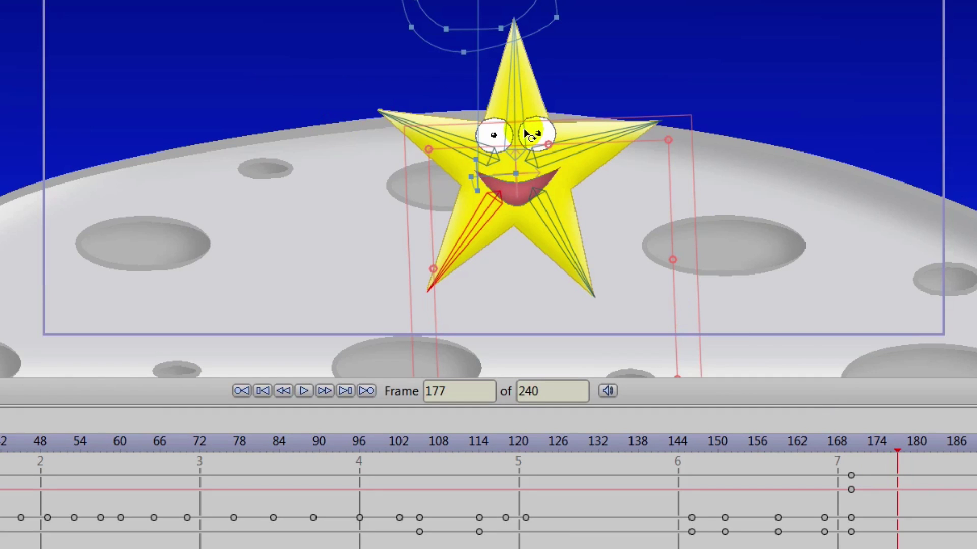
{"action": "mouse_move", "coordinate": [532, 135]}
{"action": "left_mouse_down"}
{"action": "mouse_move", "coordinate": [529, 199]}
{"action": "mouse_move", "coordinate": [556, 179]}
{"action": "left_mouse_up"}
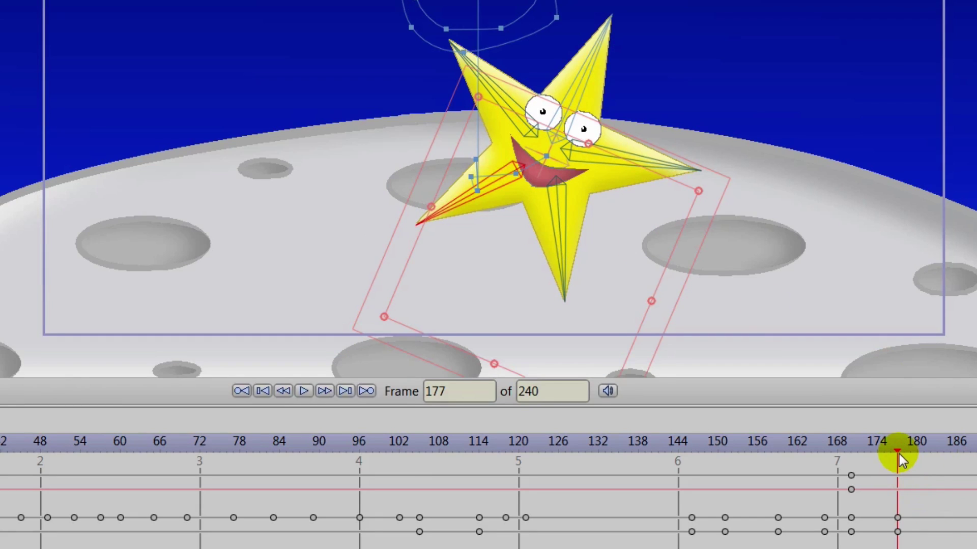
{"action": "mouse_move", "coordinate": [897, 450]}
{"action": "left_mouse_down"}
{"action": "mouse_move", "coordinate": [852, 461]}
{"action": "mouse_move", "coordinate": [885, 466]}
{"action": "mouse_move", "coordinate": [877, 474]}
{"action": "mouse_move", "coordinate": [847, 475]}
{"action": "mouse_move", "coordinate": [896, 482]}
{"action": "mouse_move", "coordinate": [844, 488]}
{"action": "mouse_move", "coordinate": [895, 497]}
{"action": "left_mouse_up"}
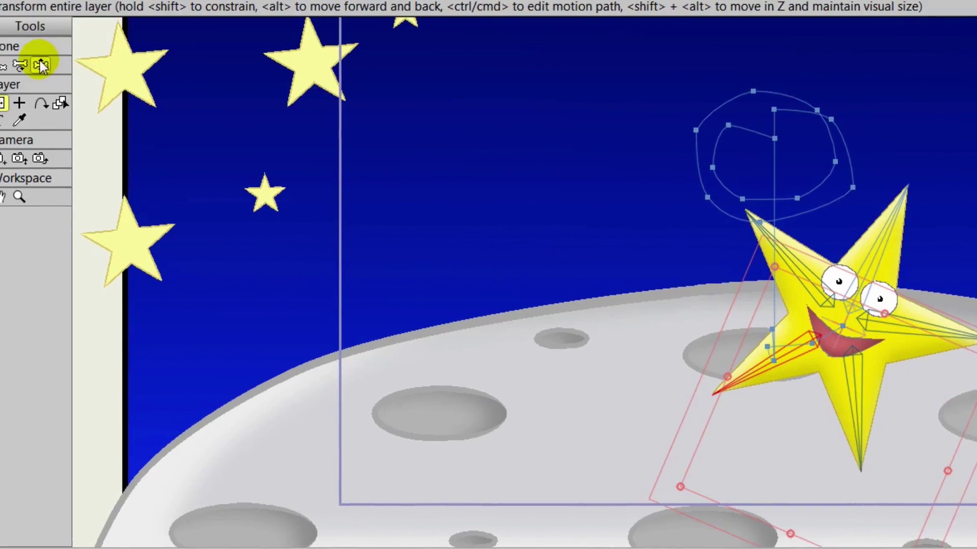
At frame 177, raise the star's left arm and lower-left leg and lower its right arm with Manipulate Bones, and preview the motion.
{"action": "left_click", "coordinate": [53, 74]}
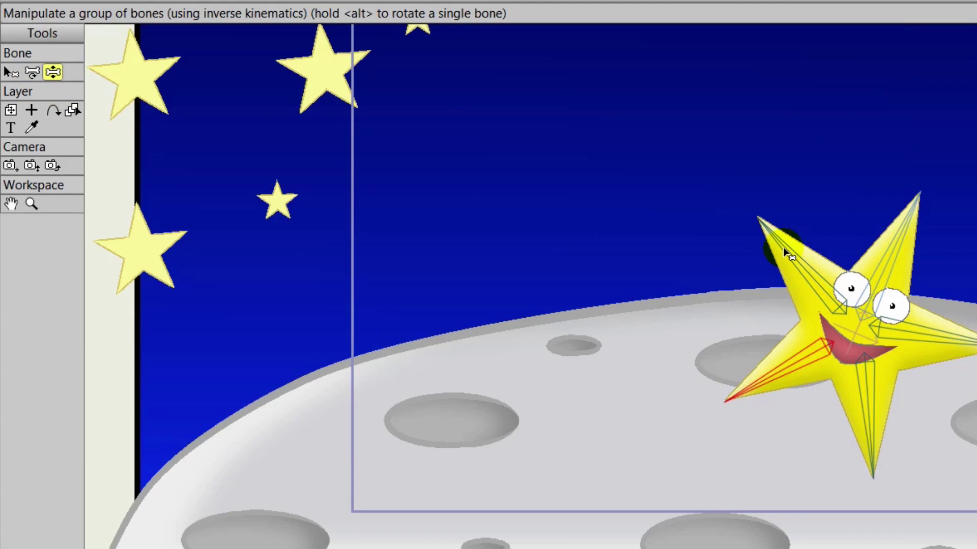
{"action": "left_click_drag", "start_coordinate": [783, 247], "coordinate": [834, 253]}
{"action": "left_click_drag", "start_coordinate": [933, 337], "coordinate": [938, 353]}
{"action": "left_click_drag", "start_coordinate": [801, 361], "coordinate": [822, 356]}
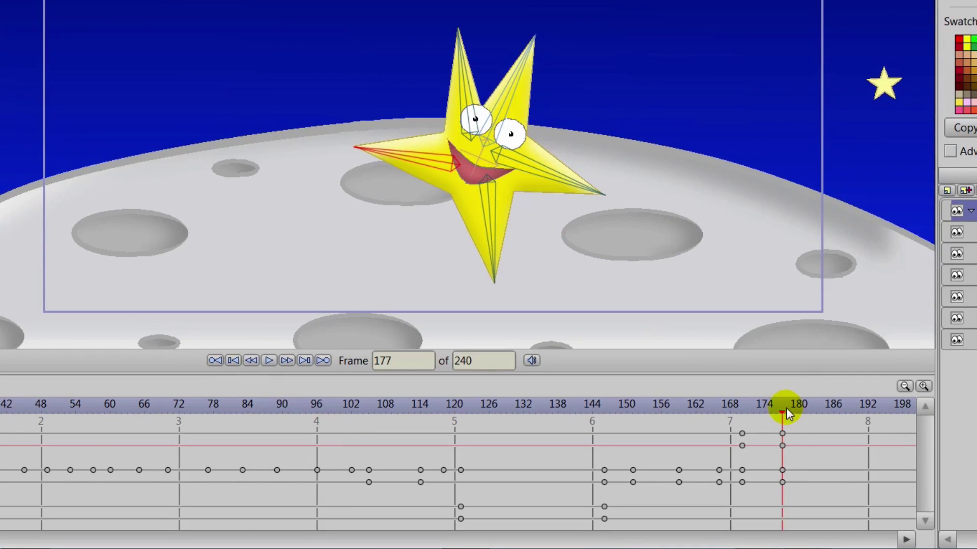
{"action": "left_click_drag", "start_coordinate": [781, 408], "coordinate": [676, 412]}
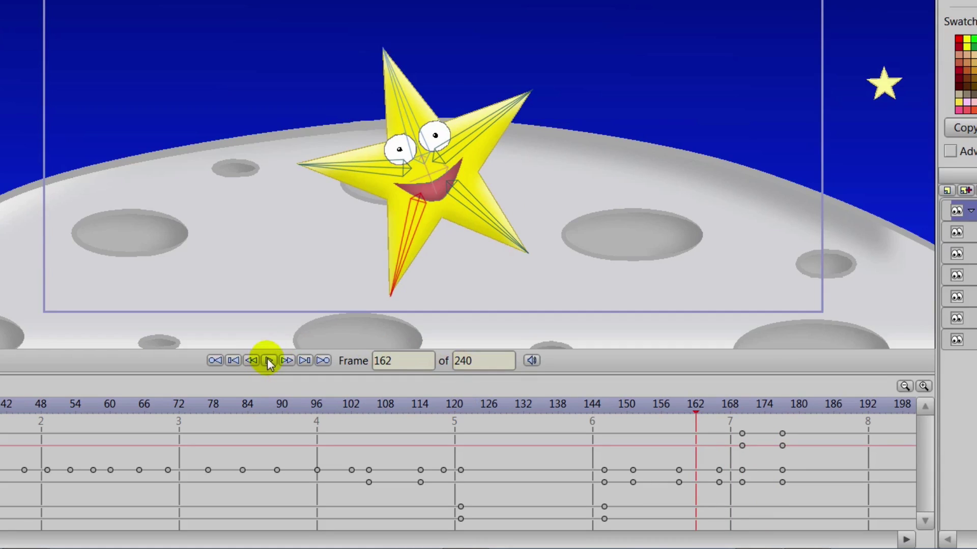
{"action": "left_click", "coordinate": [269, 362]}
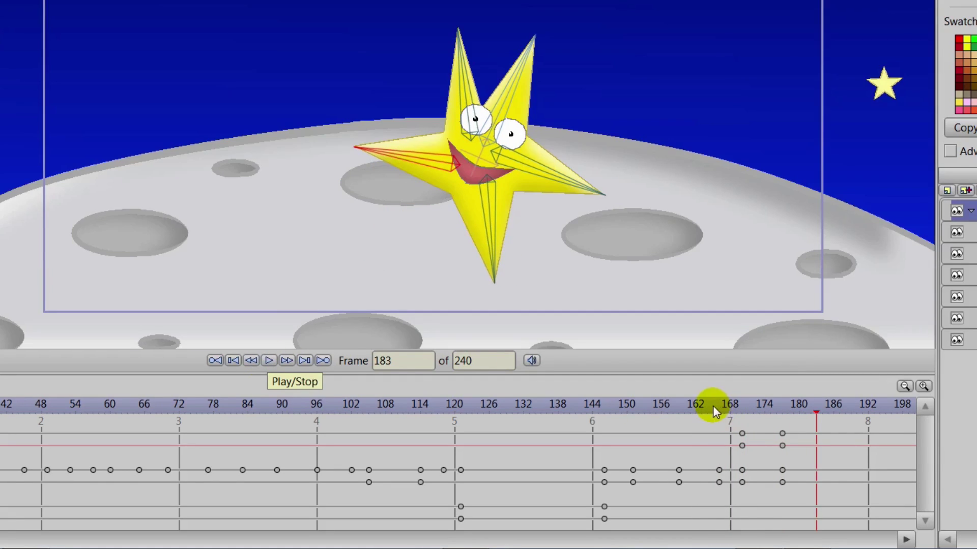
{"action": "left_click_drag", "start_coordinate": [713, 405], "coordinate": [790, 413]}
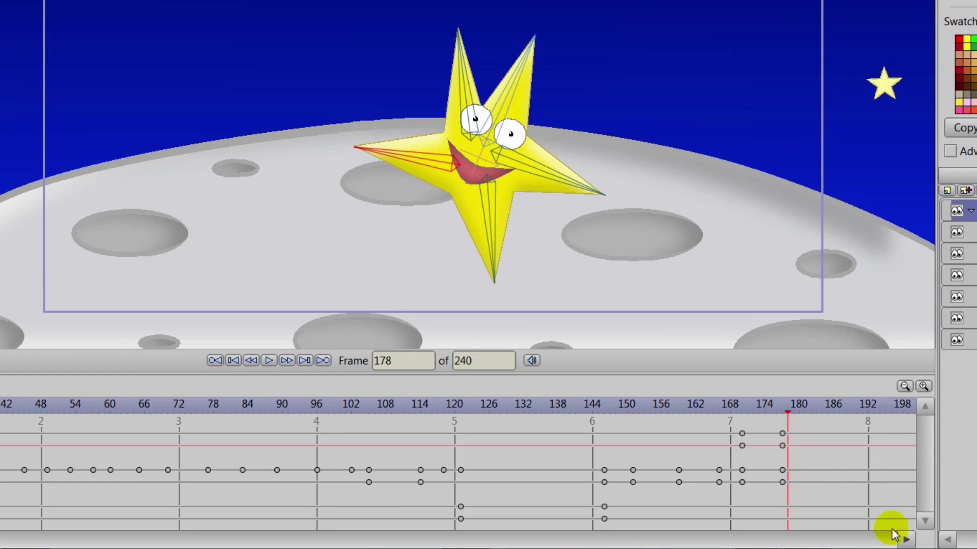
At frame 186, lower the star's left arm and left leg, raise the right arm and spread the right leg, and preview the motion.
{"action": "left_click_drag", "start_coordinate": [786, 408], "coordinate": [837, 423]}
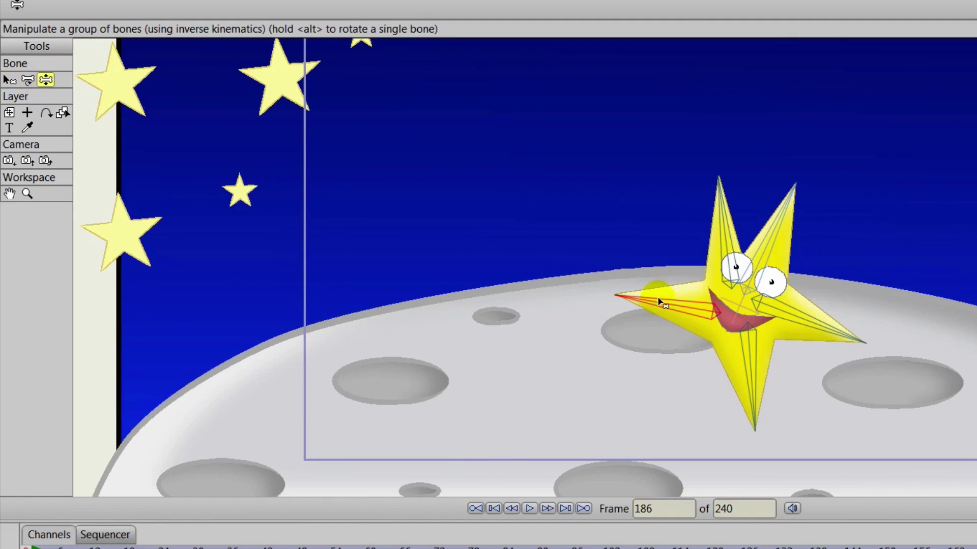
{"action": "left_click_drag", "start_coordinate": [647, 304], "coordinate": [686, 395]}
{"action": "left_click_drag", "start_coordinate": [720, 229], "coordinate": [656, 282]}
{"action": "left_click_drag", "start_coordinate": [774, 232], "coordinate": [758, 218]}
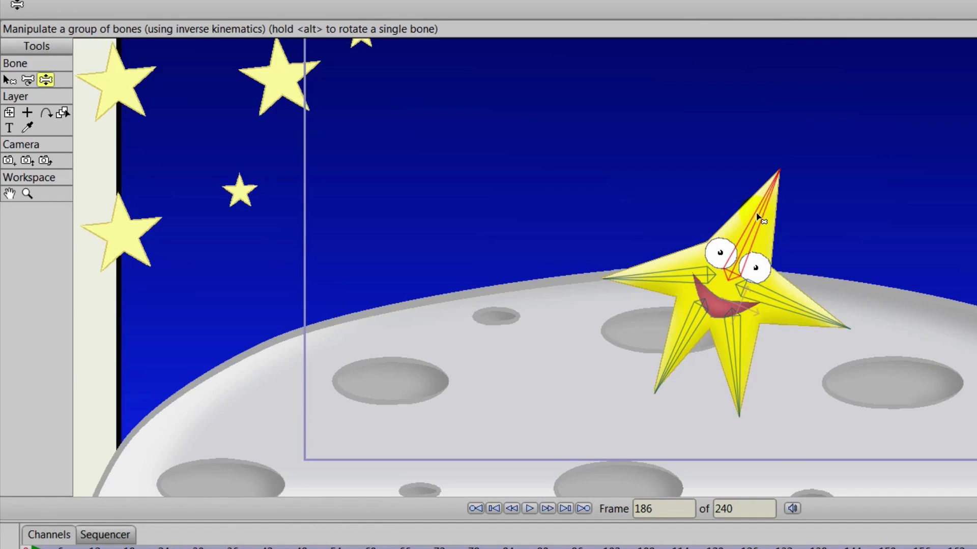
{"action": "key", "text": "ctrl+z"}
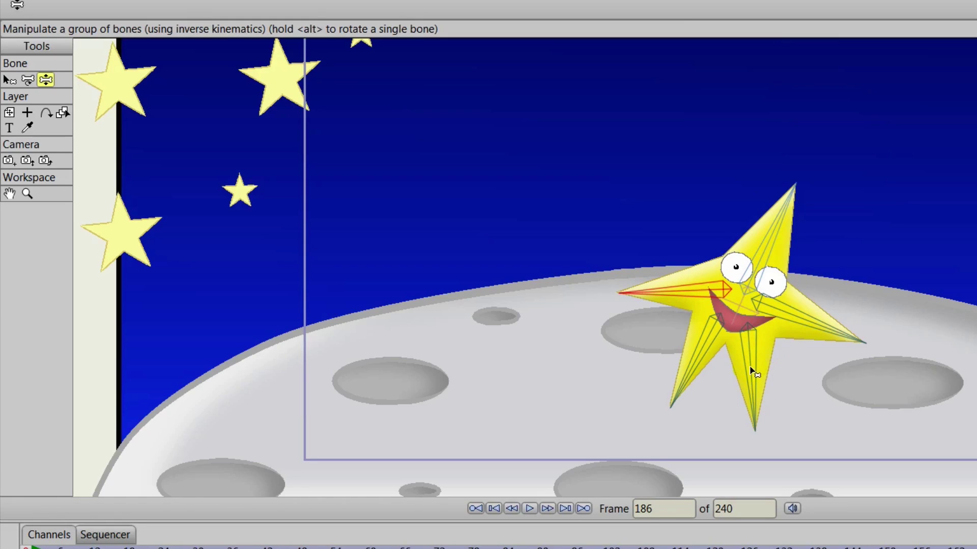
{"action": "mouse_move", "coordinate": [753, 373]}
{"action": "left_mouse_down"}
{"action": "mouse_move", "coordinate": [794, 409]}
{"action": "mouse_move", "coordinate": [806, 322]}
{"action": "mouse_move", "coordinate": [830, 300]}
{"action": "mouse_move", "coordinate": [835, 262]}
{"action": "mouse_move", "coordinate": [839, 281]}
{"action": "left_mouse_up"}
{"action": "left_click_drag", "start_coordinate": [976, 548], "coordinate": [965, 548]}
{"action": "left_click", "coordinate": [530, 509]}
{"action": "left_click", "coordinate": [530, 509]}
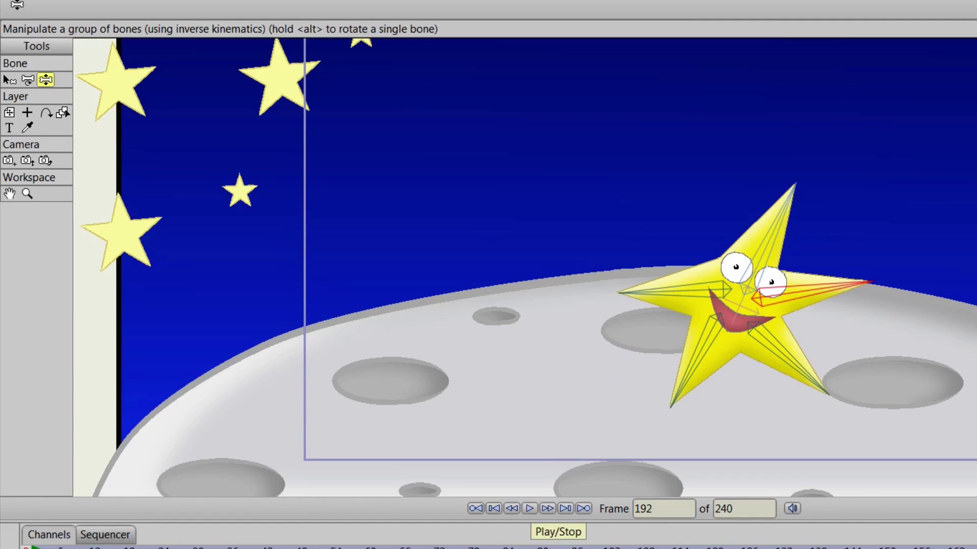
{"action": "left_click_drag", "start_coordinate": [976, 548], "coordinate": [976, 548]}
At frame 186, rotate the star counterclockwise to lean left, shift it slightly left with Transform Layer, and play it back.
{"action": "left_click_drag", "start_coordinate": [780, 411], "coordinate": [832, 420]}
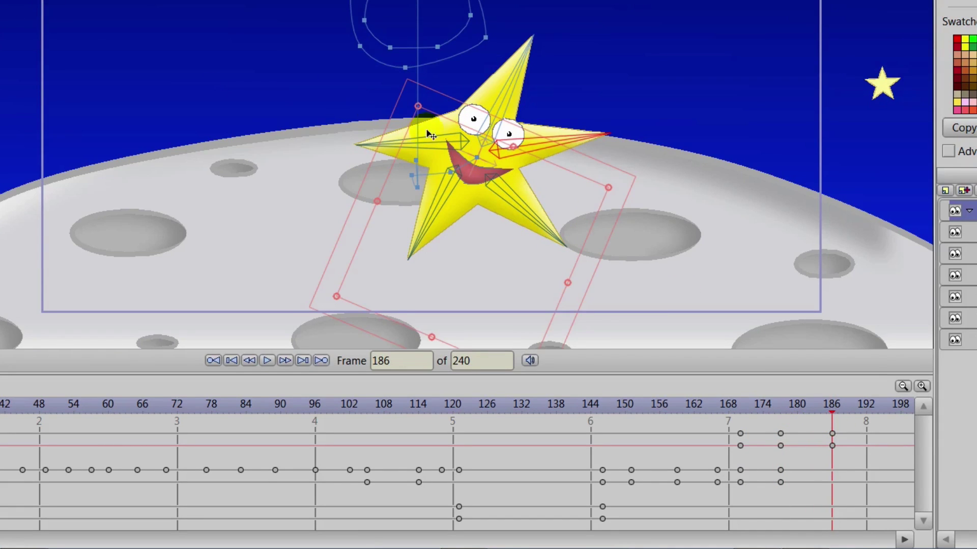
{"action": "left_click_drag", "start_coordinate": [394, 144], "coordinate": [420, 188]}
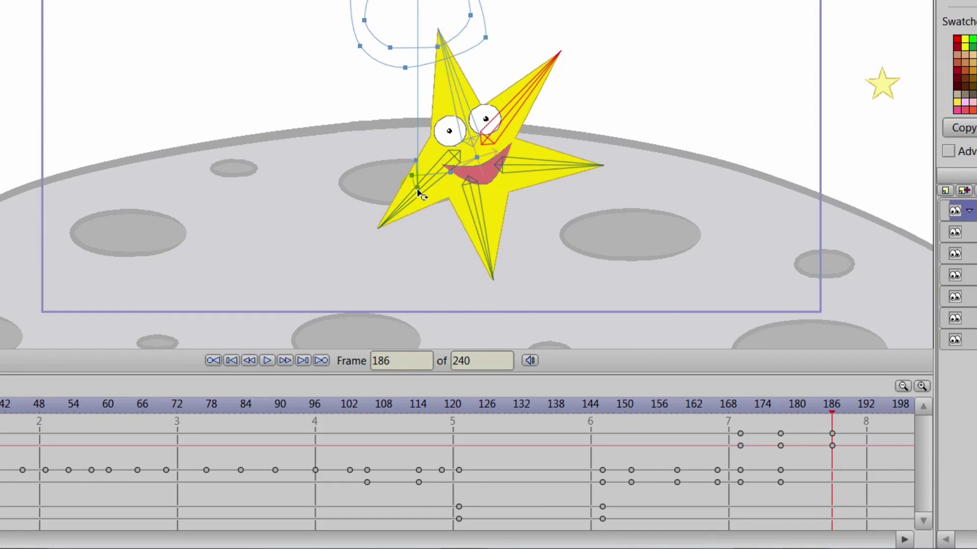
{"action": "left_click_drag", "start_coordinate": [499, 178], "coordinate": [478, 176]}
{"action": "left_click", "coordinate": [644, 405]}
{"action": "left_click", "coordinate": [268, 361]}
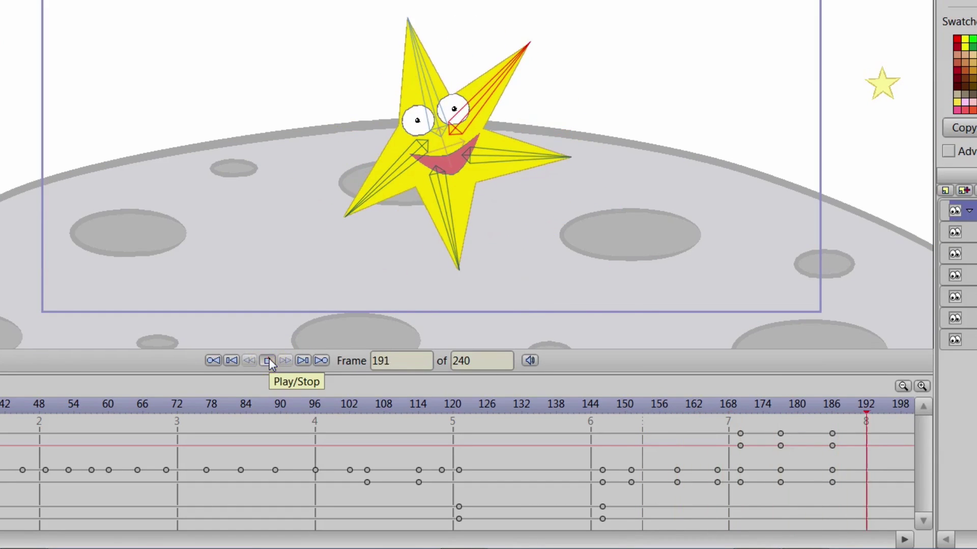
{"action": "left_click", "coordinate": [267, 361]}
Lower the star slightly onto the moon at frame 186 and play the sway again.
{"action": "mouse_move", "coordinate": [710, 405]}
{"action": "left_mouse_down"}
{"action": "mouse_move", "coordinate": [829, 424]}
{"action": "mouse_move", "coordinate": [737, 434]}
{"action": "mouse_move", "coordinate": [832, 453]}
{"action": "left_mouse_up"}
{"action": "left_click_drag", "start_coordinate": [472, 240], "coordinate": [468, 252]}
{"action": "left_click", "coordinate": [714, 412]}
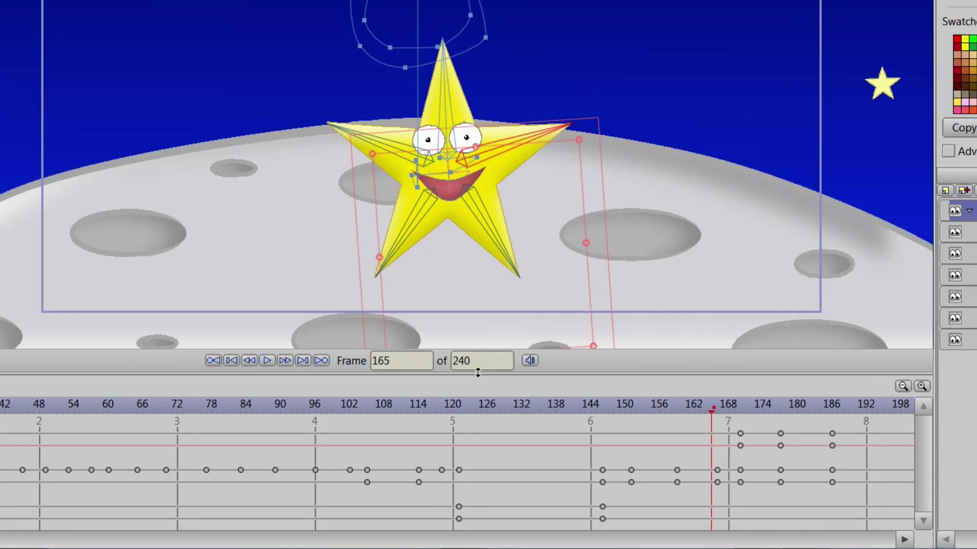
{"action": "left_click", "coordinate": [267, 360]}
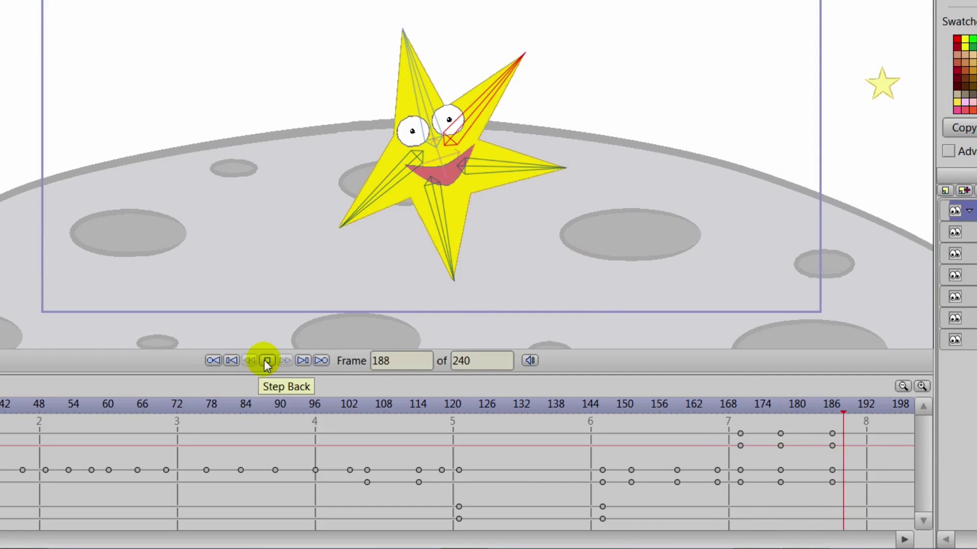
{"action": "left_click", "coordinate": [265, 361]}
Widen the sway by moving the star right at frame 177 and farther left at frame 186, and replay it.
{"action": "left_click_drag", "start_coordinate": [710, 403], "coordinate": [779, 422]}
{"action": "left_click_drag", "start_coordinate": [497, 261], "coordinate": [519, 268]}
{"action": "left_click_drag", "start_coordinate": [766, 403], "coordinate": [829, 417]}
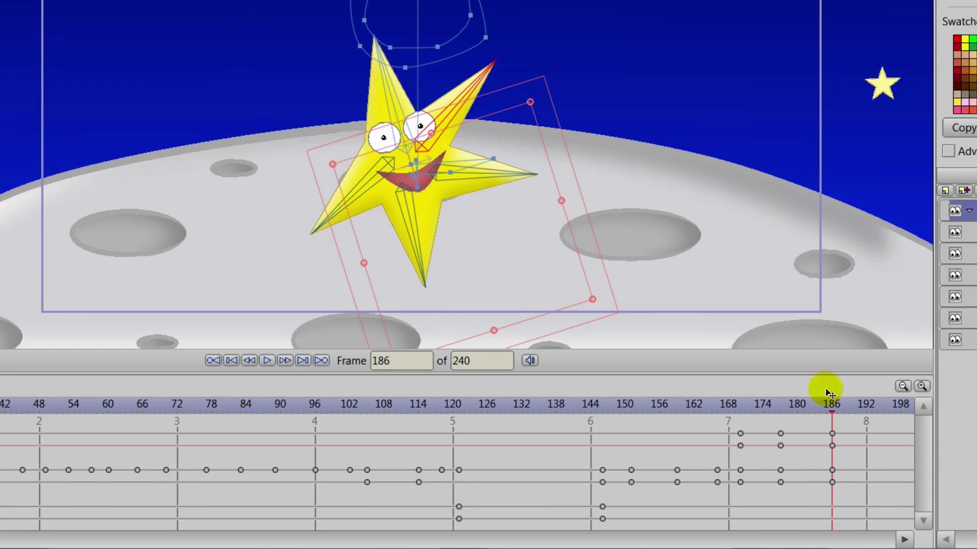
{"action": "left_click", "coordinate": [681, 402]}
{"action": "left_click", "coordinate": [257, 351]}
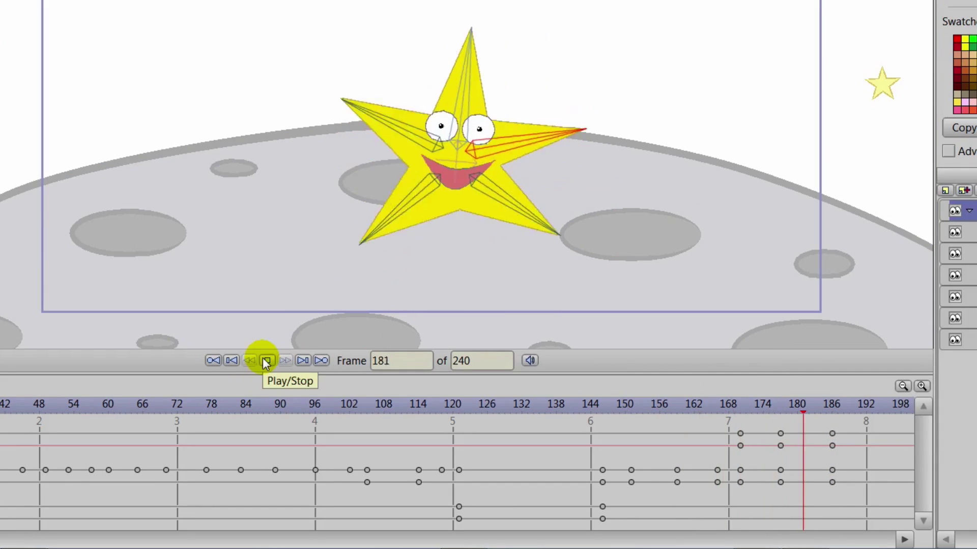
{"action": "left_click", "coordinate": [262, 358]}
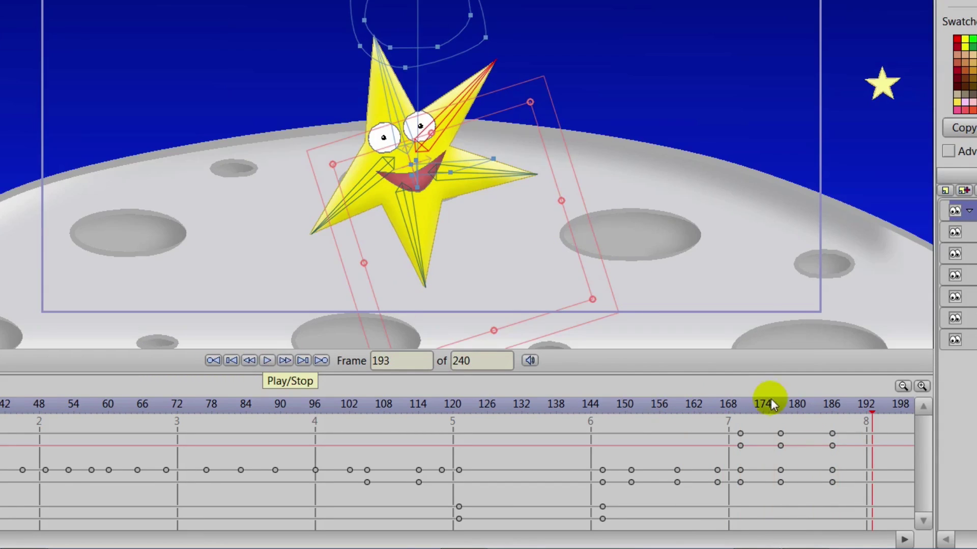
Slow the sway by moving the frame 177 keyframes to 179 and the frame 186 keyframes to 189, and return to frame 156.
{"action": "left_click_drag", "start_coordinate": [716, 405], "coordinate": [761, 407]}
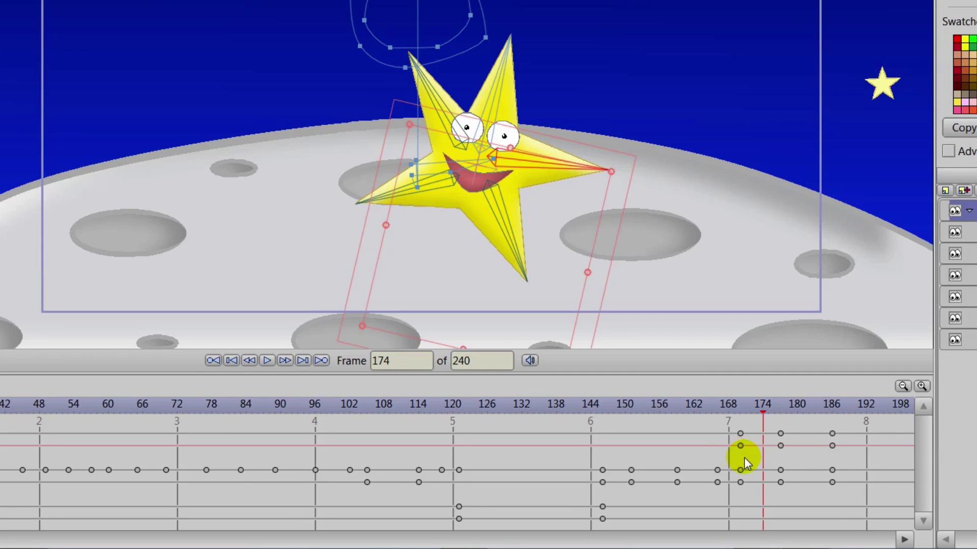
{"action": "left_click_drag", "start_coordinate": [744, 457], "coordinate": [207, 494]}
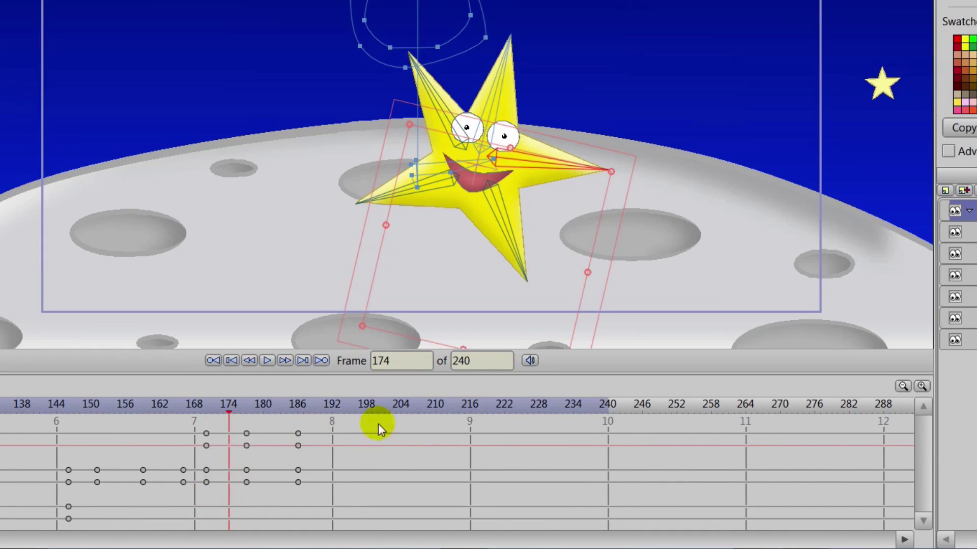
{"action": "left_click_drag", "start_coordinate": [224, 407], "coordinate": [246, 414]}
{"action": "left_click_drag", "start_coordinate": [328, 431], "coordinate": [233, 504]}
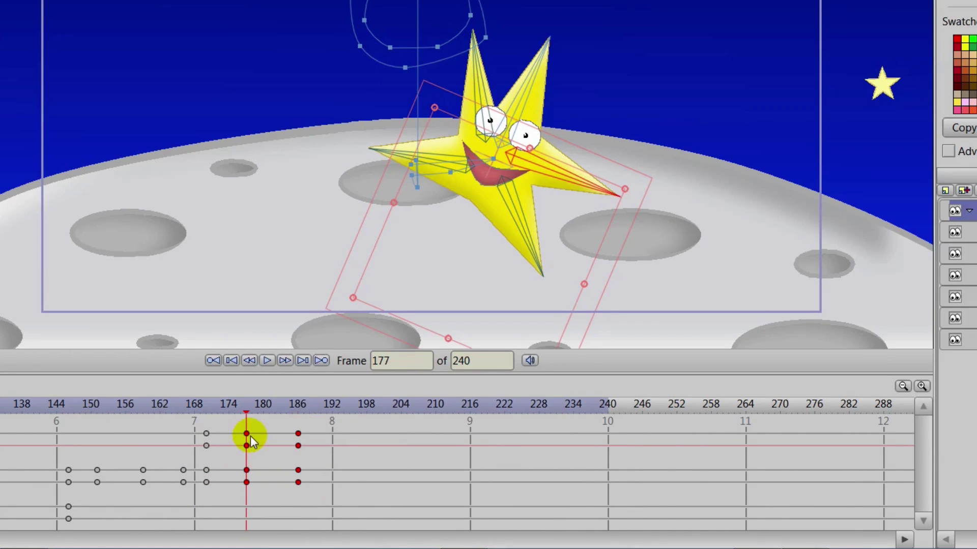
{"action": "left_click_drag", "start_coordinate": [250, 436], "coordinate": [257, 438]}
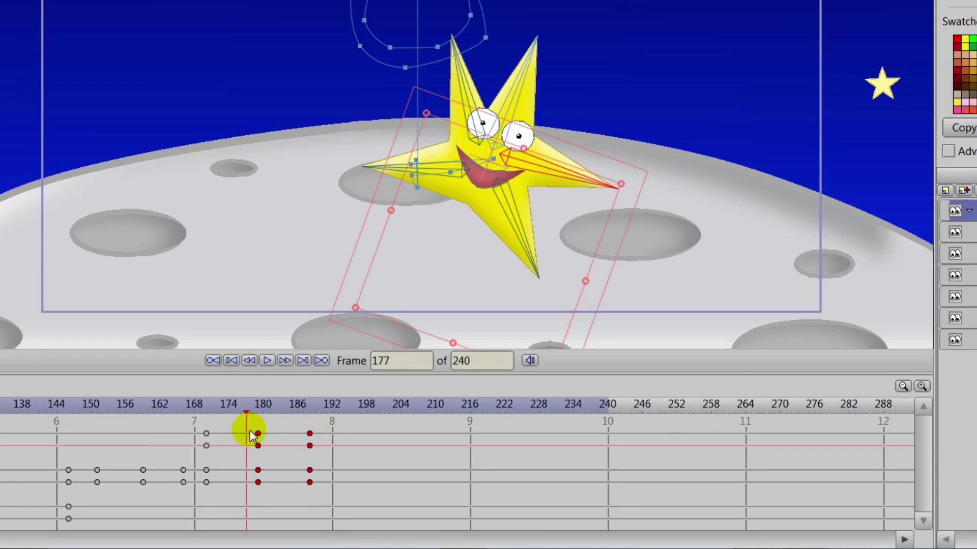
{"action": "left_click_drag", "start_coordinate": [327, 429], "coordinate": [304, 488]}
{"action": "left_click_drag", "start_coordinate": [308, 431], "coordinate": [315, 433]}
{"action": "left_click_drag", "start_coordinate": [245, 414], "coordinate": [125, 417]}
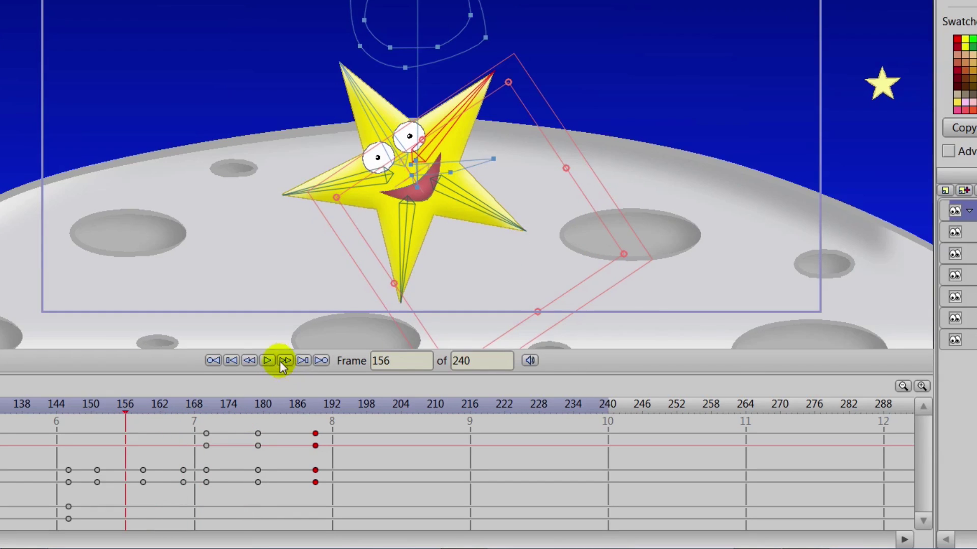
Play the sway and hold its right-leaning pose by copying the keyframes at frame 179 to frame 182.
{"action": "left_click", "coordinate": [266, 360]}
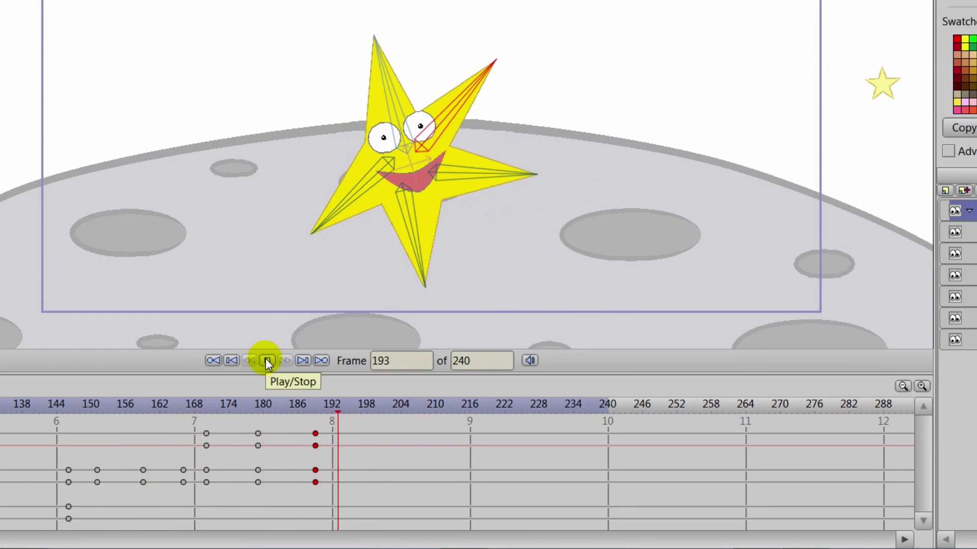
{"action": "left_click", "coordinate": [266, 360]}
{"action": "mouse_move", "coordinate": [202, 402]}
{"action": "left_mouse_down"}
{"action": "mouse_move", "coordinate": [292, 429]}
{"action": "mouse_move", "coordinate": [285, 410]}
{"action": "mouse_move", "coordinate": [191, 406]}
{"action": "mouse_move", "coordinate": [291, 428]}
{"action": "mouse_move", "coordinate": [245, 438]}
{"action": "left_mouse_up"}
{"action": "left_click_drag", "start_coordinate": [265, 428], "coordinate": [252, 503]}
{"action": "left_click_drag", "start_coordinate": [249, 412], "coordinate": [273, 422]}
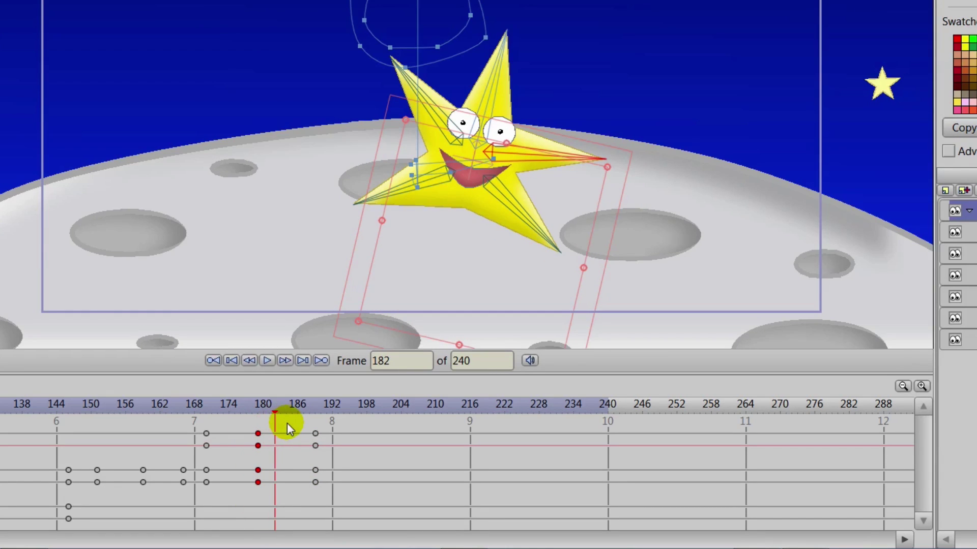
{"action": "key", "text": "ctrl+v"}
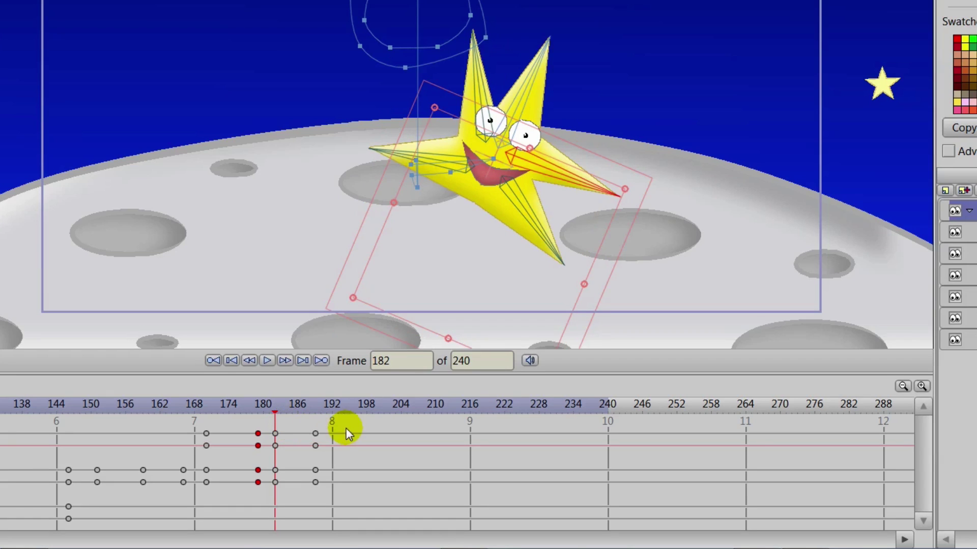
Delay the left lean by moving the frame 189 keyframes to 193, and replay the sway.
{"action": "left_click_drag", "start_coordinate": [337, 429], "coordinate": [310, 486]}
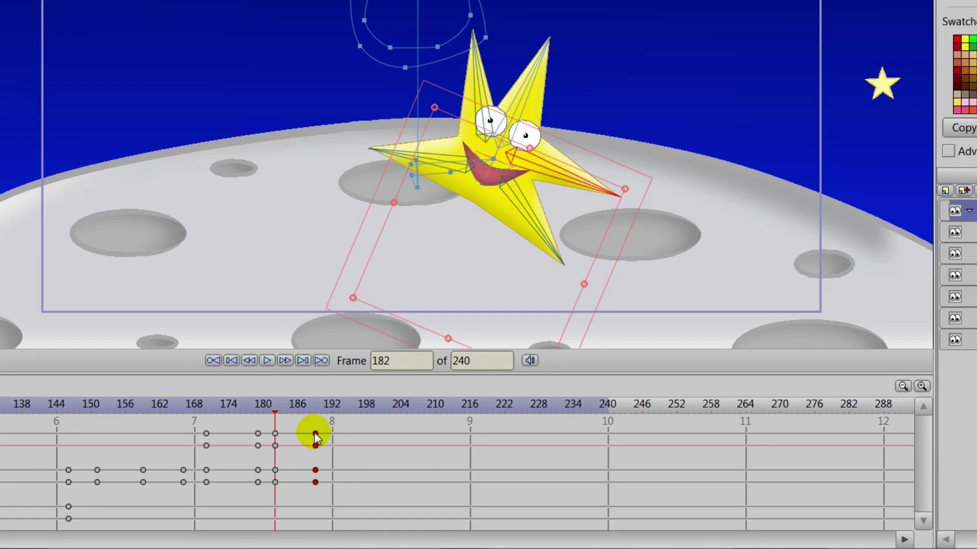
{"action": "left_click_drag", "start_coordinate": [315, 435], "coordinate": [334, 439]}
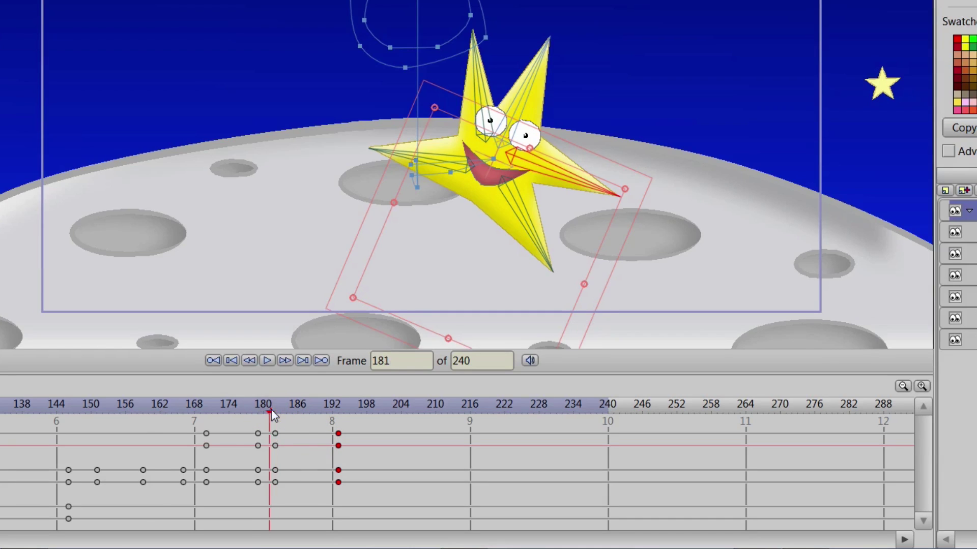
{"action": "left_click_drag", "start_coordinate": [271, 410], "coordinate": [148, 413]}
{"action": "left_click", "coordinate": [267, 360]}
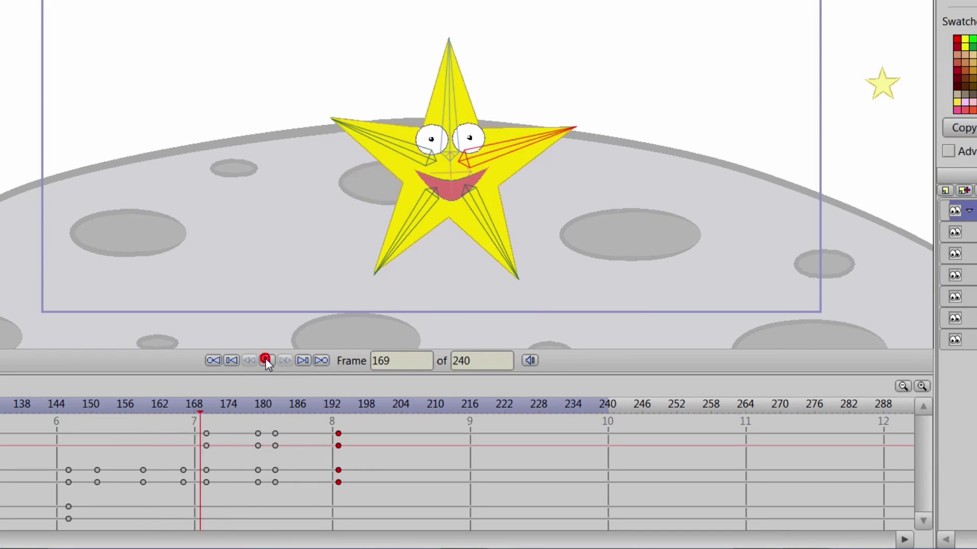
{"action": "left_click", "coordinate": [267, 360]}
At frame 179, select the star's lower right leg bone and key its pose with a tiny Manipulate Bones adjustment.
{"action": "left_click_drag", "start_coordinate": [204, 402], "coordinate": [262, 437]}
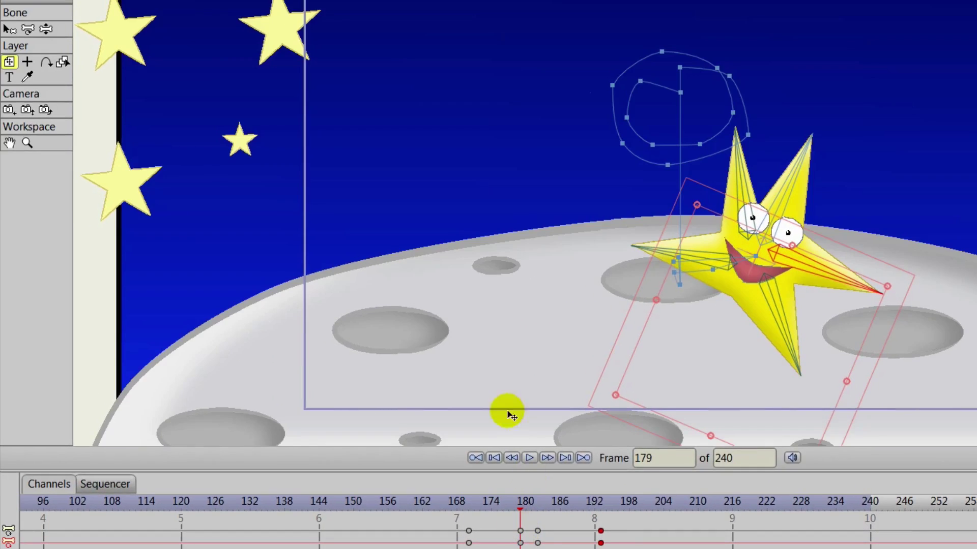
{"action": "left_click", "coordinate": [9, 29]}
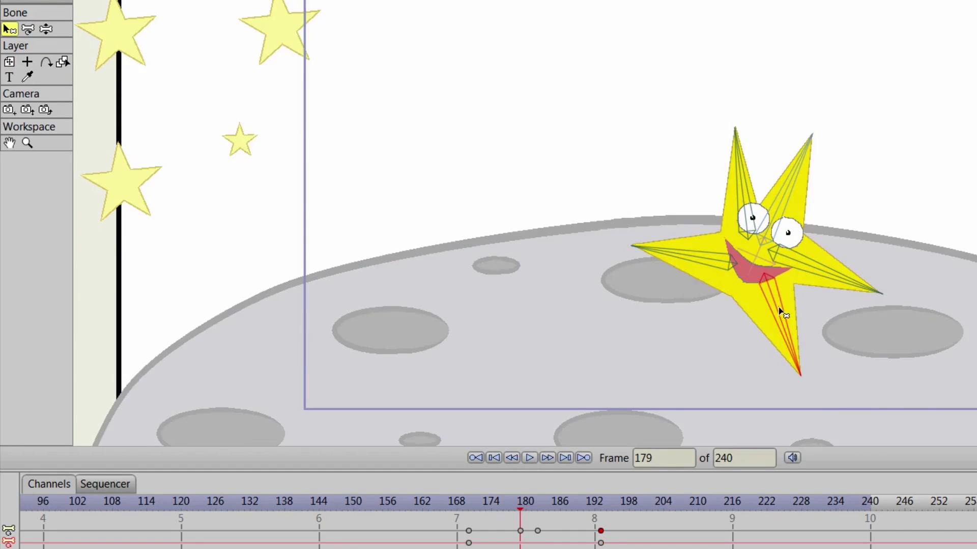
{"action": "left_click", "coordinate": [783, 313]}
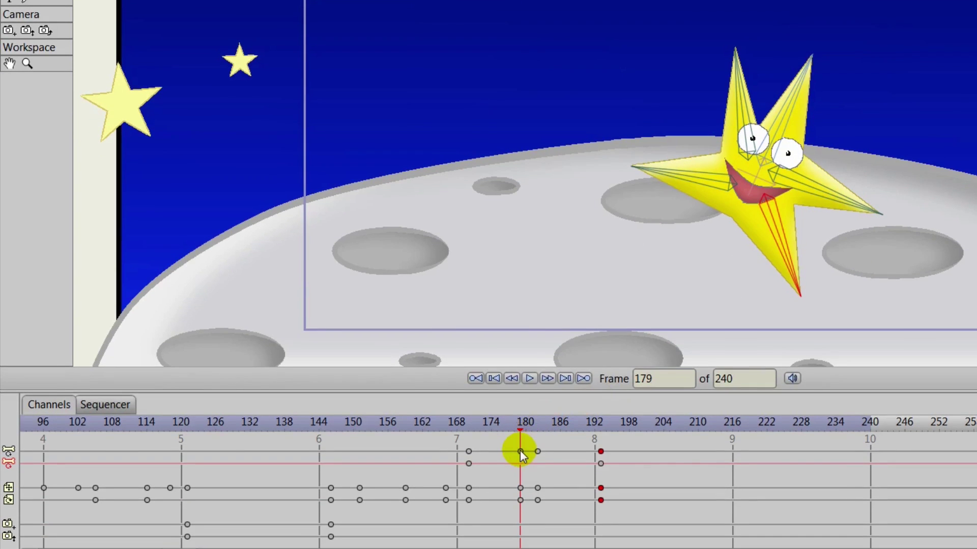
{"action": "left_click_drag", "start_coordinate": [519, 420], "coordinate": [519, 443]}
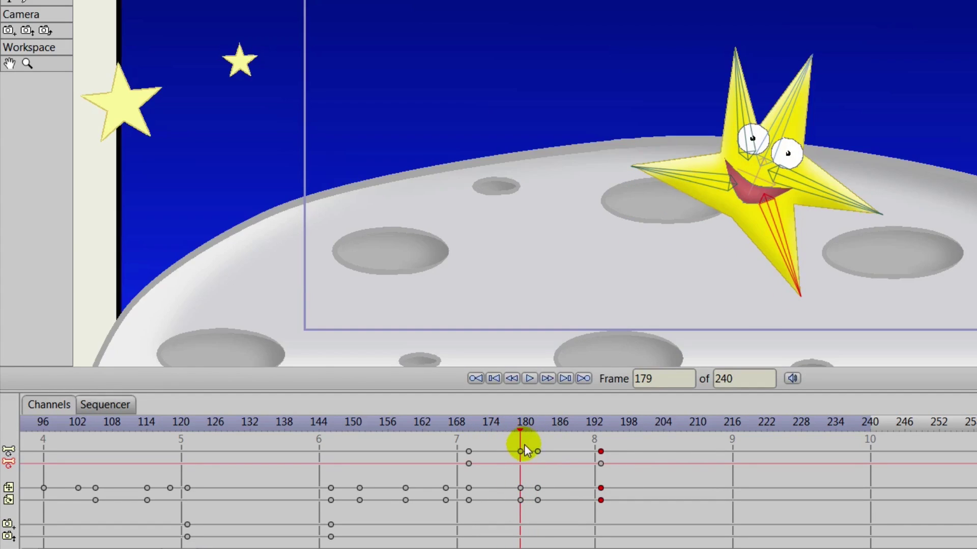
{"action": "left_click", "coordinate": [520, 452]}
{"action": "left_click_drag", "start_coordinate": [520, 425], "coordinate": [536, 434]}
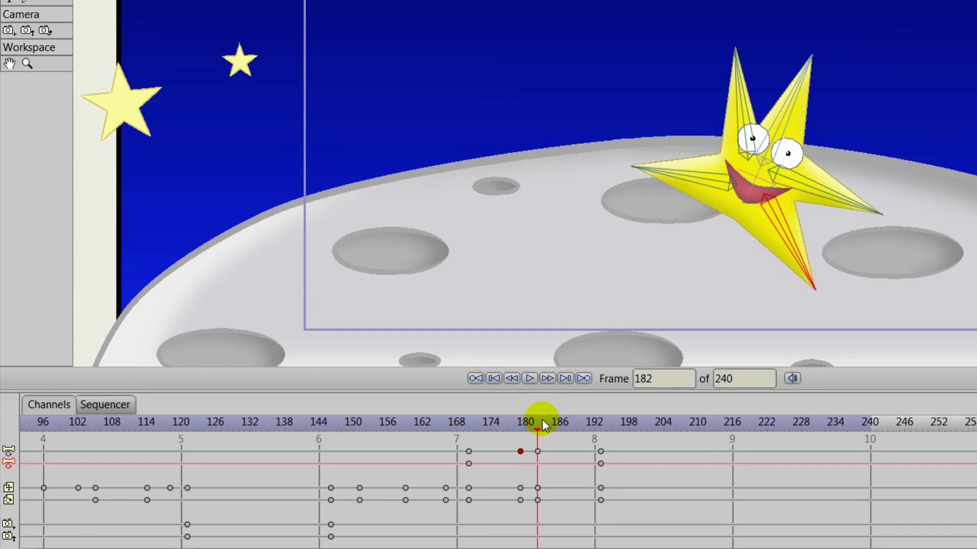
{"action": "left_click_drag", "start_coordinate": [542, 425], "coordinate": [519, 432]}
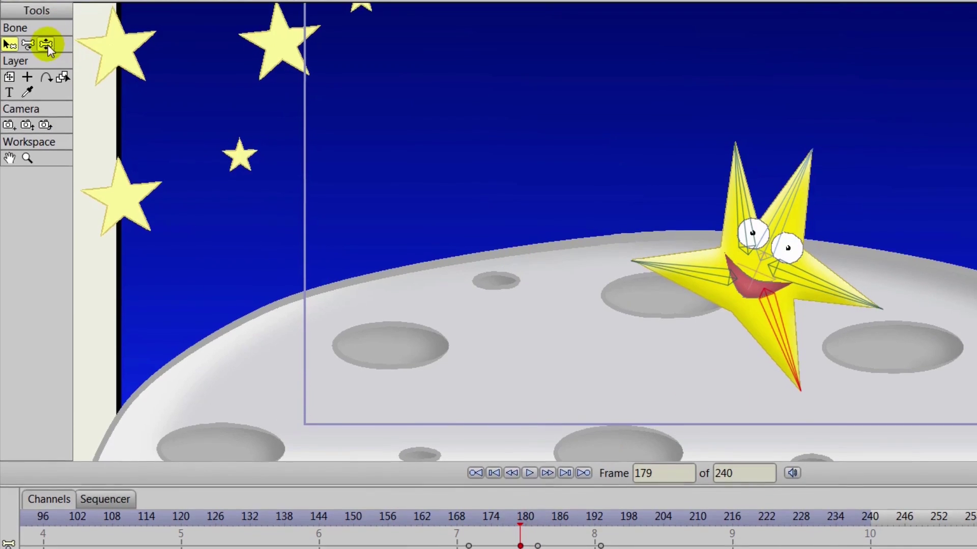
{"action": "left_click_drag", "start_coordinate": [789, 251], "coordinate": [783, 244]}
{"action": "left_click_drag", "start_coordinate": [780, 342], "coordinate": [779, 343]}
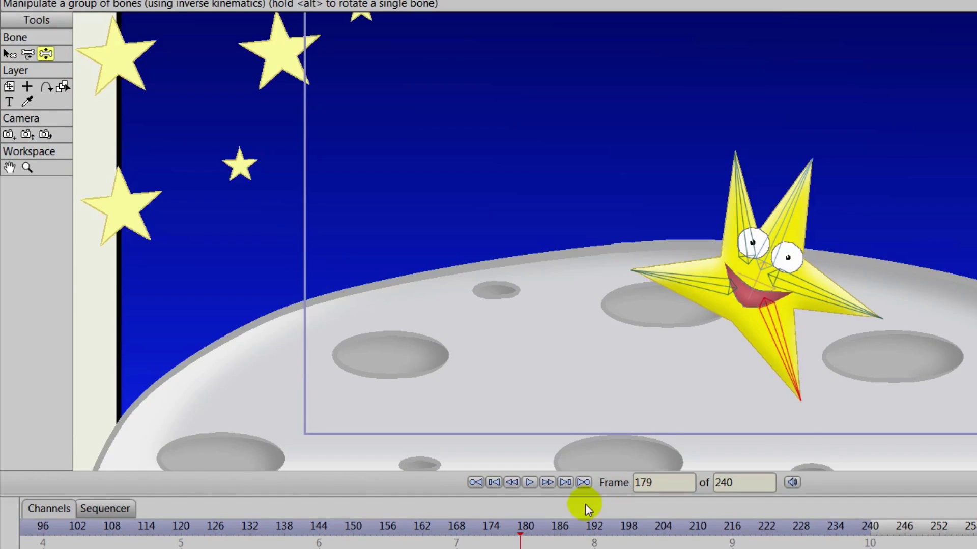
Copy the leg bone's frame 179 keyframe to frame 182 and replay the sway.
{"action": "left_click_drag", "start_coordinate": [521, 530], "coordinate": [534, 534]}
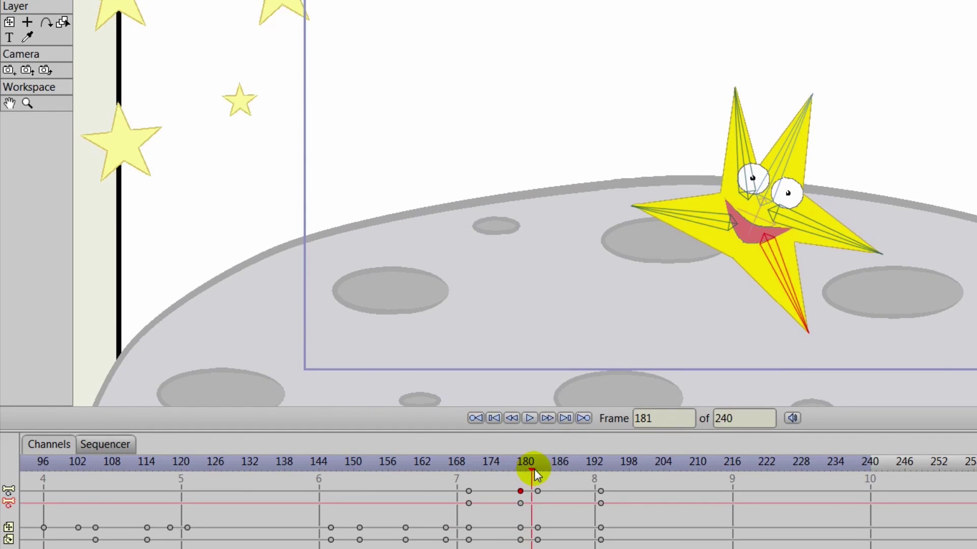
{"action": "left_click_drag", "start_coordinate": [534, 469], "coordinate": [536, 469]}
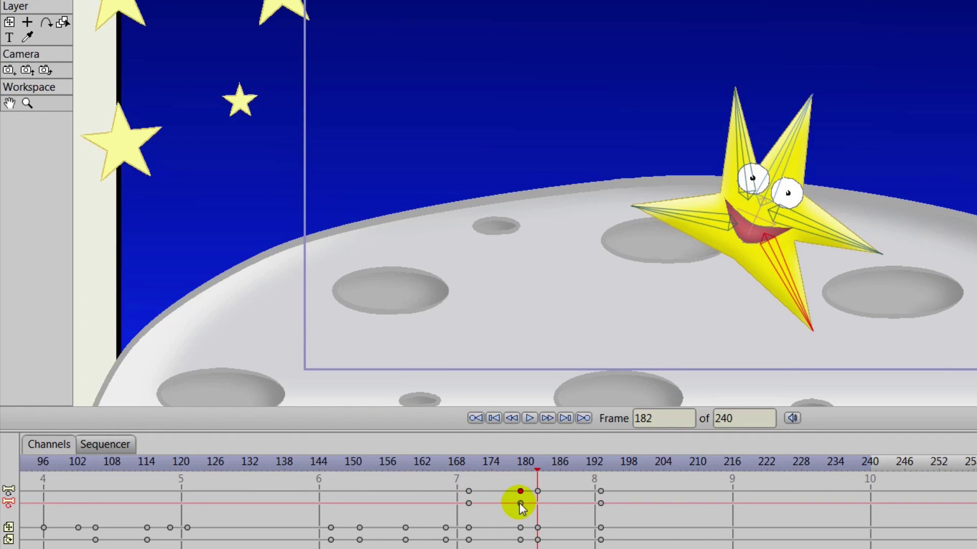
{"action": "mouse_move", "coordinate": [525, 500]}
{"action": "left_mouse_down"}
{"action": "mouse_move", "coordinate": [511, 509]}
{"action": "mouse_move", "coordinate": [519, 511]}
{"action": "left_mouse_up"}
{"action": "key", "text": "ctrl+v"}
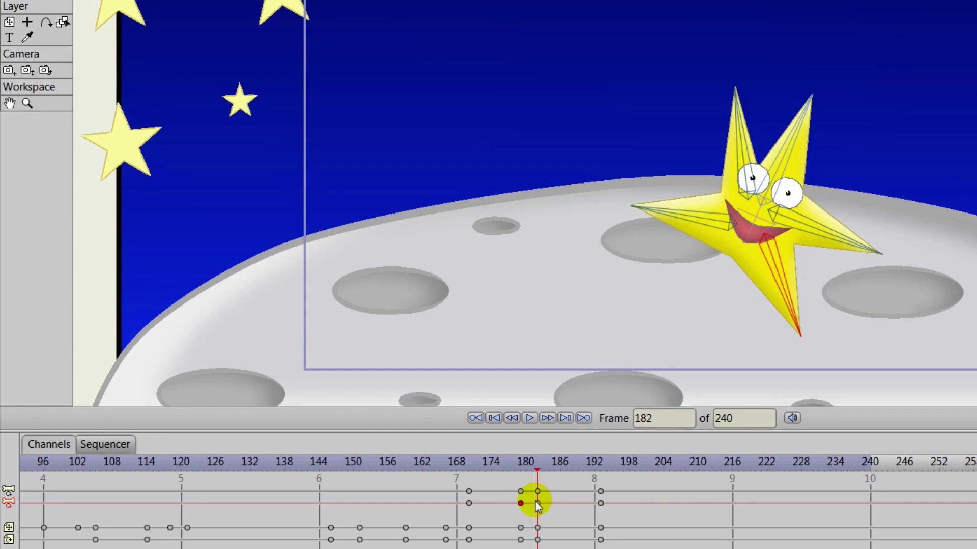
{"action": "left_click_drag", "start_coordinate": [537, 470], "coordinate": [440, 473]}
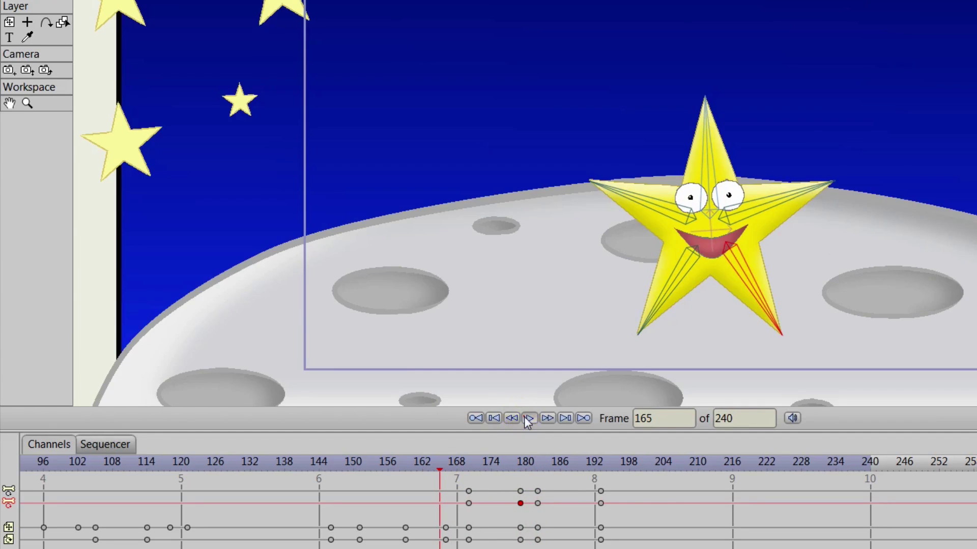
{"action": "left_click", "coordinate": [528, 418]}
{"action": "left_click", "coordinate": [528, 418]}
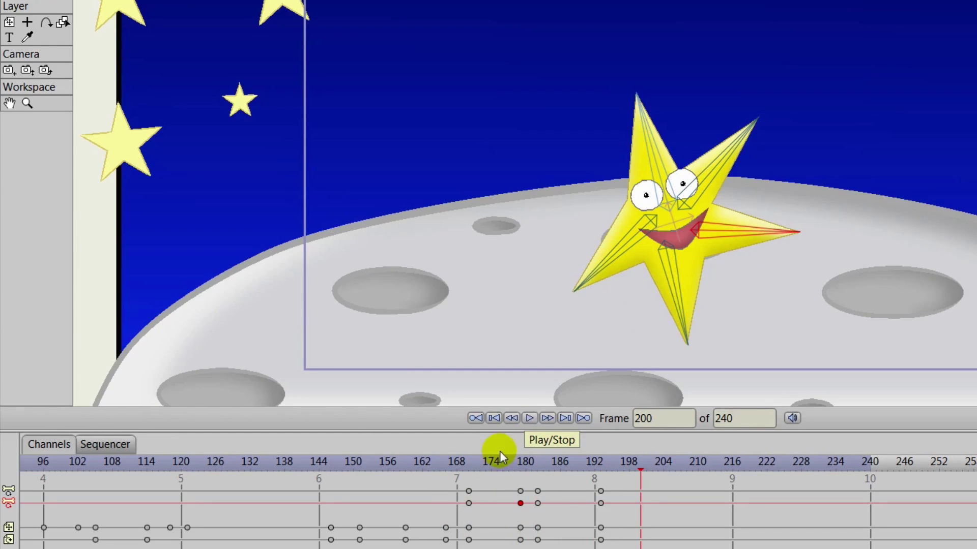
Slow the sway by moving the frame 179 keyframes to 182, the frame 182 keyframes to 187, and the frame 193 keyframes to 199.
{"action": "left_click_drag", "start_coordinate": [472, 468], "coordinate": [519, 471]}
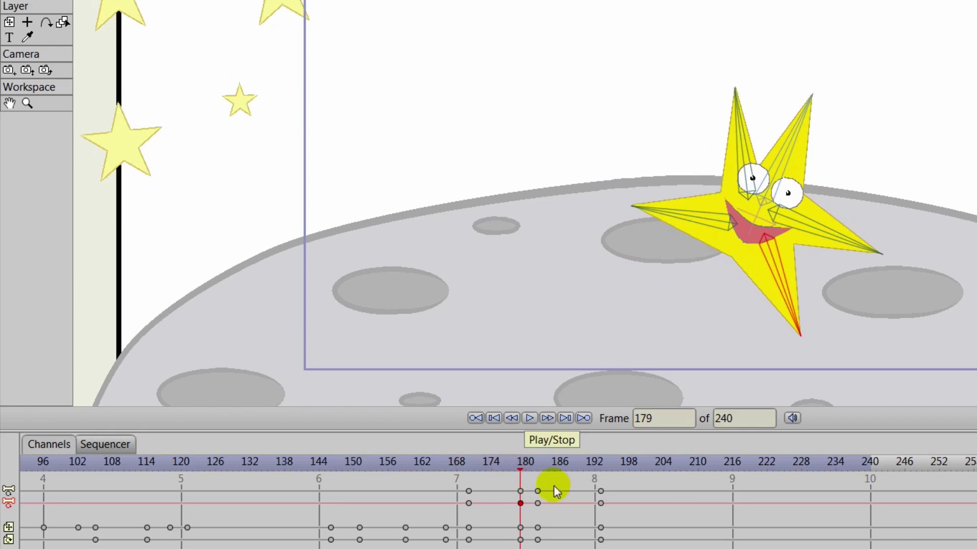
{"action": "left_click_drag", "start_coordinate": [635, 487], "coordinate": [510, 547]}
{"action": "left_click_drag", "start_coordinate": [520, 489], "coordinate": [537, 496]}
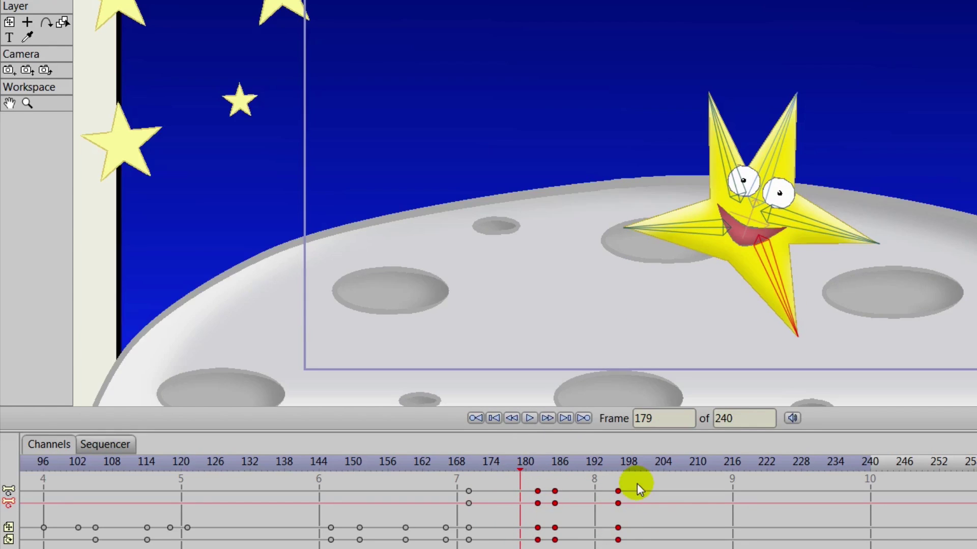
{"action": "mouse_move", "coordinate": [637, 483]}
{"action": "left_mouse_down"}
{"action": "mouse_move", "coordinate": [603, 548]}
{"action": "mouse_move", "coordinate": [603, 518]}
{"action": "mouse_move", "coordinate": [630, 496]}
{"action": "left_mouse_up"}
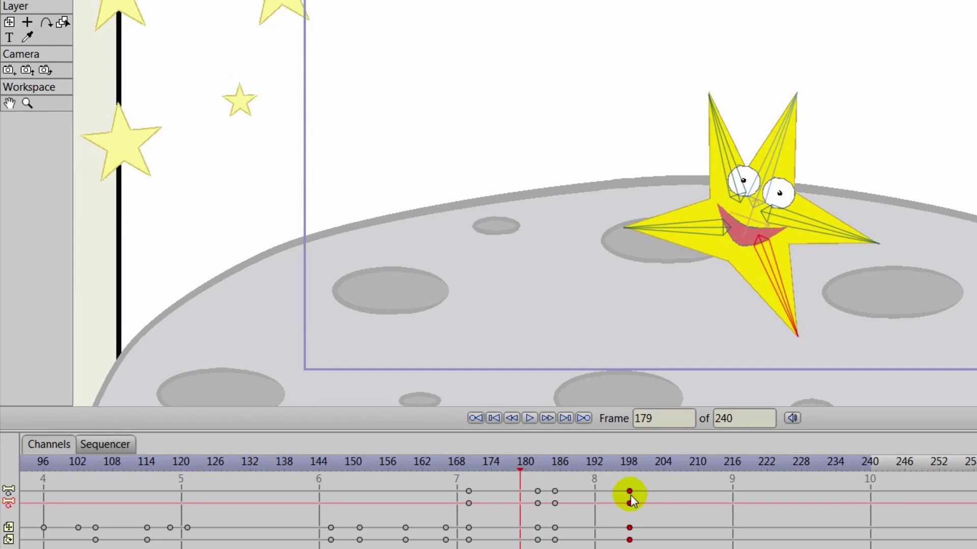
{"action": "mouse_move", "coordinate": [568, 481]}
{"action": "left_mouse_down"}
{"action": "mouse_move", "coordinate": [559, 548]}
{"action": "mouse_move", "coordinate": [549, 548]}
{"action": "mouse_move", "coordinate": [554, 487]}
{"action": "mouse_move", "coordinate": [568, 492]}
{"action": "left_mouse_up"}
{"action": "left_click_drag", "start_coordinate": [643, 487], "coordinate": [623, 539]}
{"action": "left_click_drag", "start_coordinate": [630, 489], "coordinate": [634, 493]}
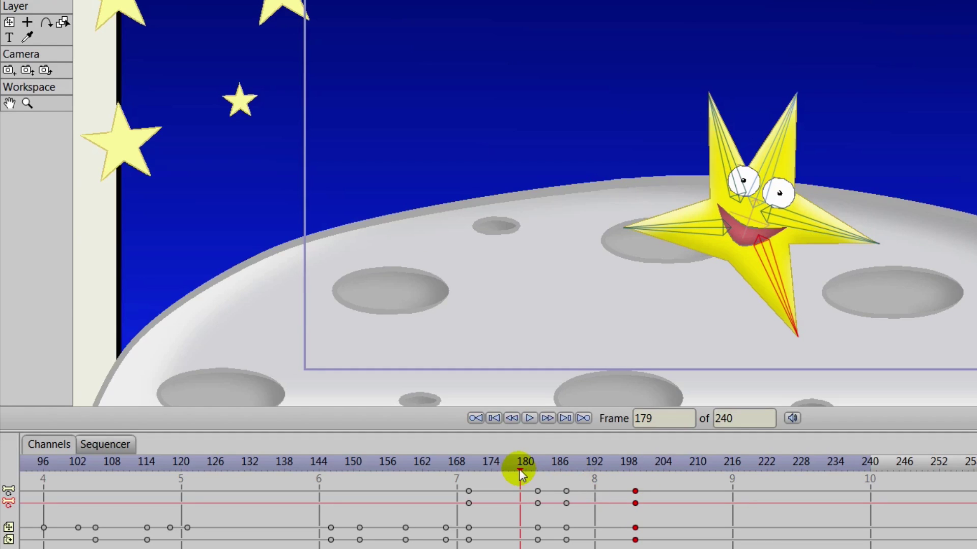
At frame 187, rotate the star slightly clockwise with Transform Layer, nudge it up and right, and replay the sway.
{"action": "left_click_drag", "start_coordinate": [519, 469], "coordinate": [543, 503]}
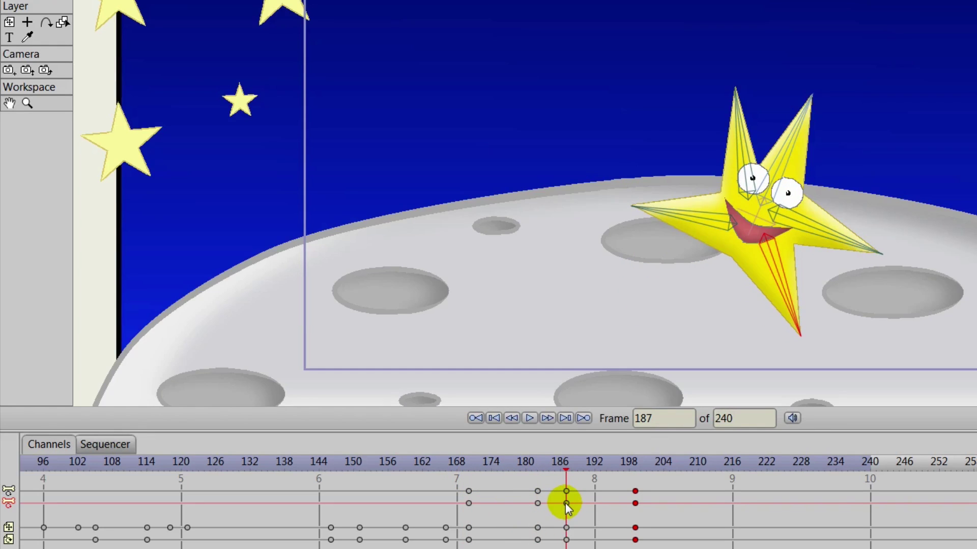
{"action": "left_click", "coordinate": [10, 22]}
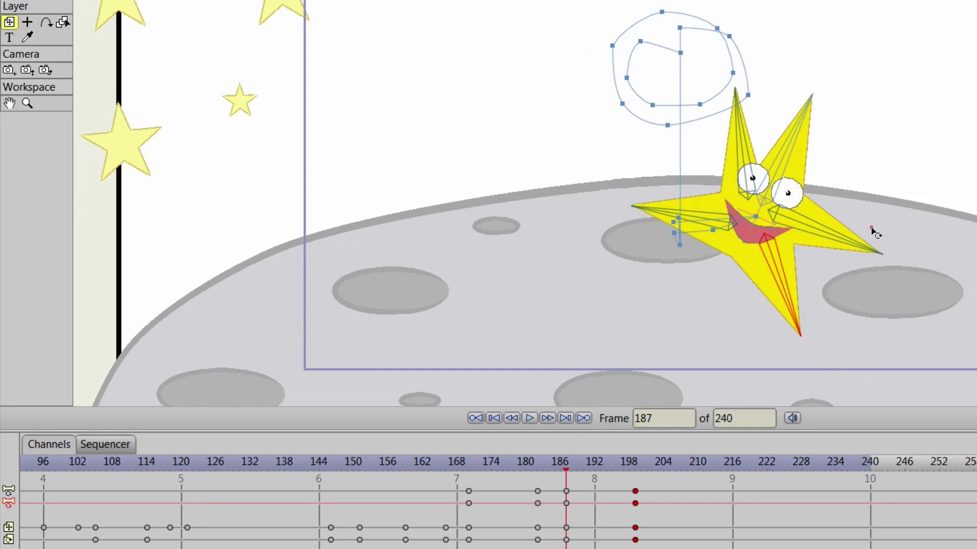
{"action": "left_click_drag", "start_coordinate": [872, 229], "coordinate": [879, 238]}
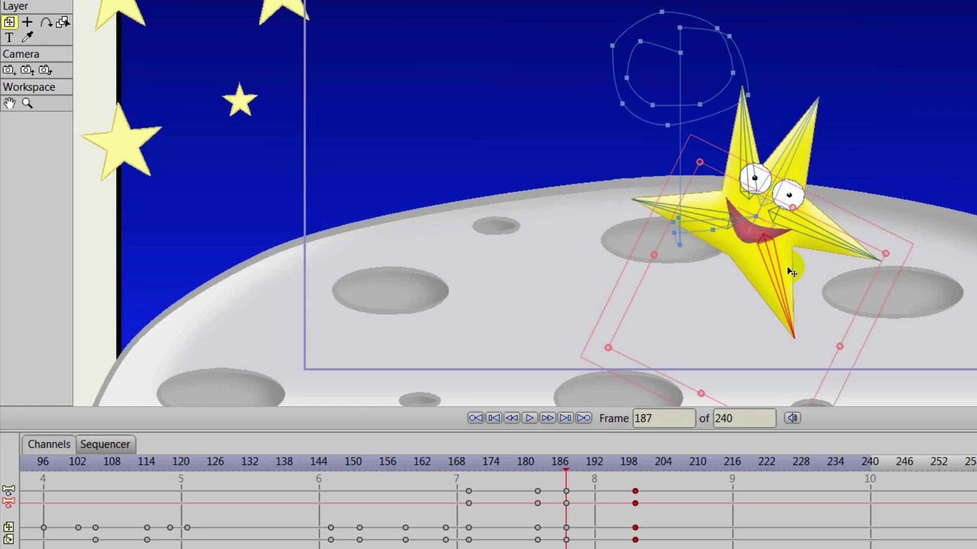
{"action": "left_click_drag", "start_coordinate": [791, 272], "coordinate": [795, 270]}
{"action": "left_click", "coordinate": [563, 474]}
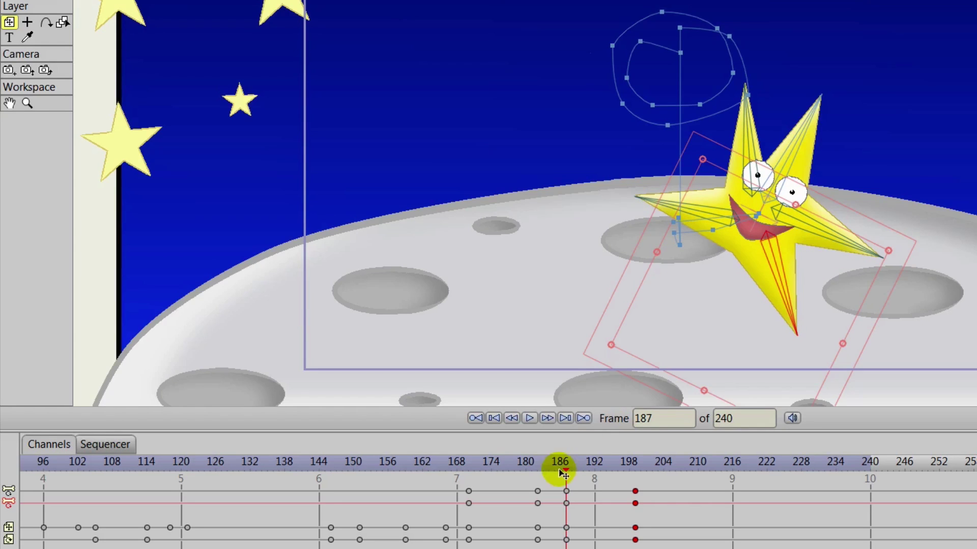
{"action": "left_click_drag", "start_coordinate": [570, 465], "coordinate": [433, 491]}
{"action": "left_click", "coordinate": [529, 417]}
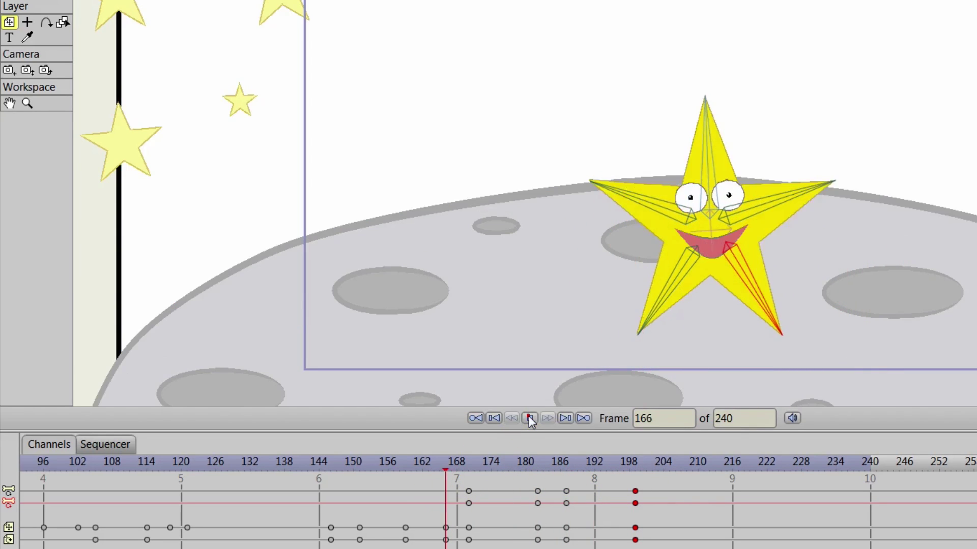
{"action": "left_click", "coordinate": [529, 418]}
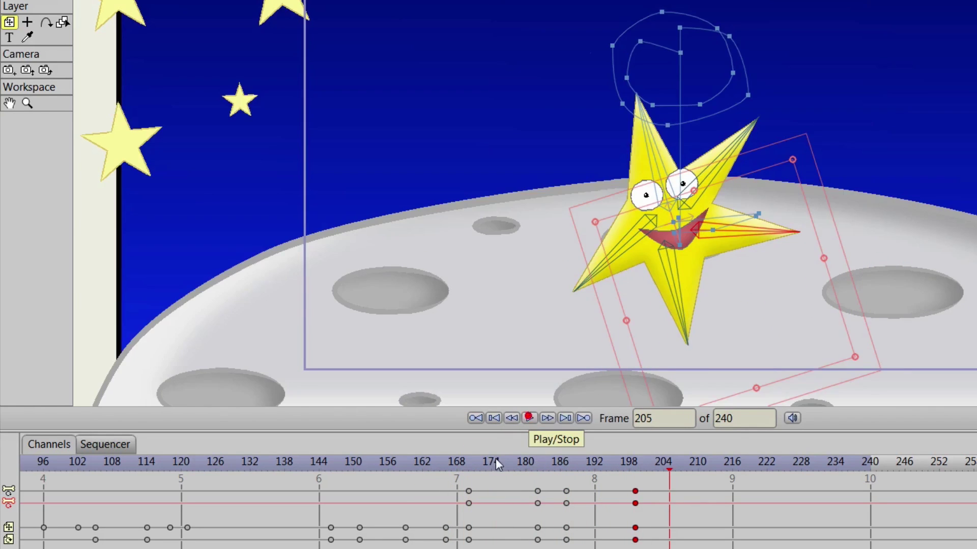
At frame 204, rotate the star farther counterclockwise, shift it slightly left, and replay the sway.
{"action": "left_click", "coordinate": [497, 465]}
{"action": "left_click_drag", "start_coordinate": [495, 466], "coordinate": [663, 495]}
{"action": "left_click_drag", "start_coordinate": [633, 203], "coordinate": [625, 204]}
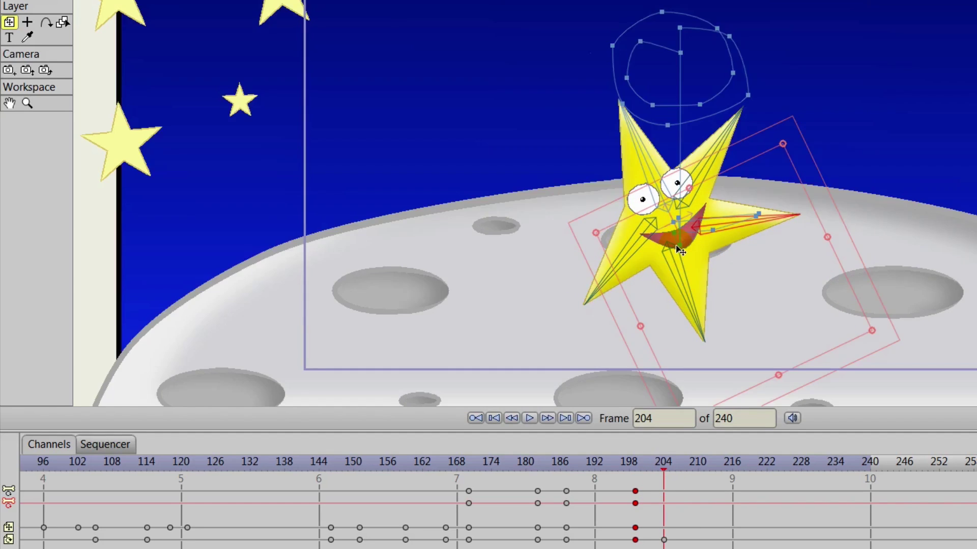
{"action": "left_click_drag", "start_coordinate": [677, 237], "coordinate": [664, 236]}
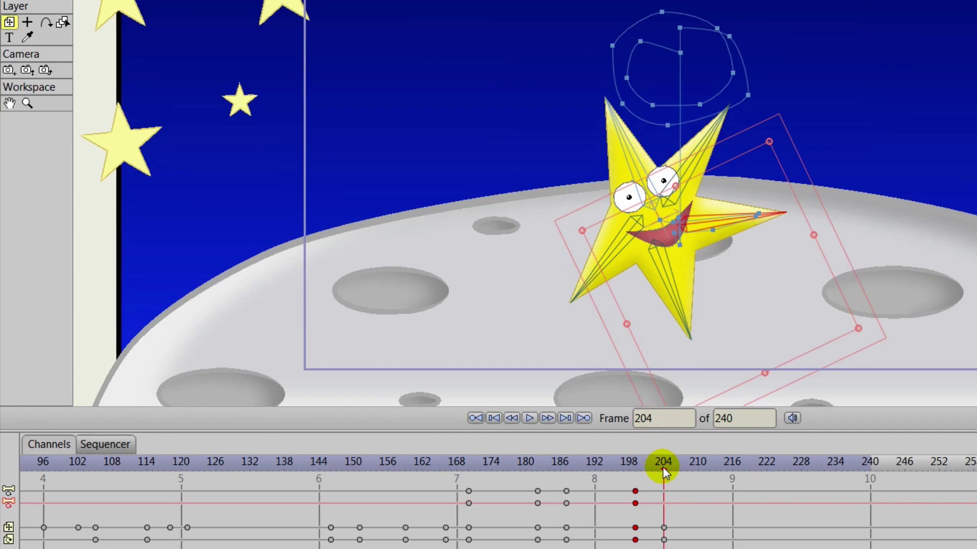
{"action": "left_click_drag", "start_coordinate": [663, 467], "coordinate": [474, 472]}
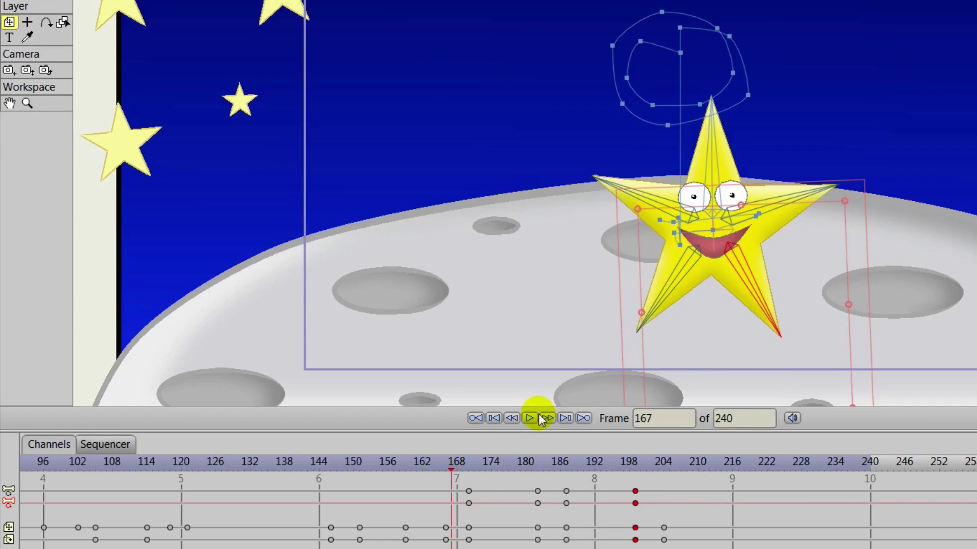
{"action": "left_click", "coordinate": [530, 417]}
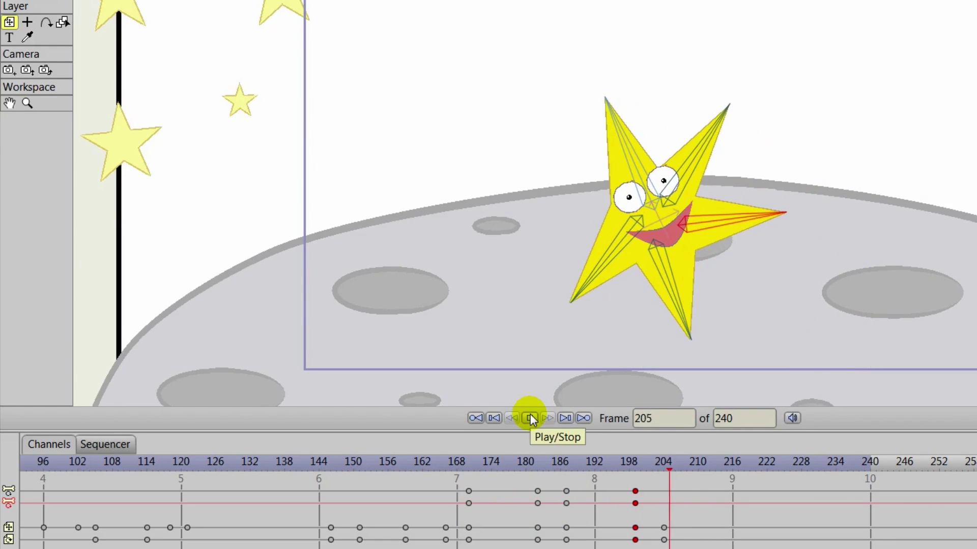
Copy the bones' frame 199 keyframes to frame 204 to hold the star's leaning pose.
{"action": "left_click_drag", "start_coordinate": [611, 462], "coordinate": [664, 479]}
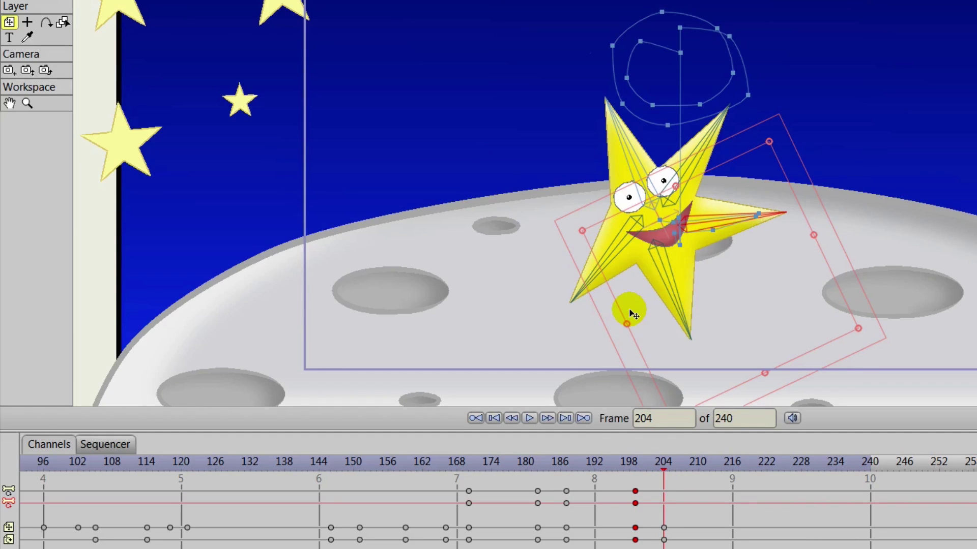
{"action": "left_click_drag", "start_coordinate": [664, 468], "coordinate": [719, 487]}
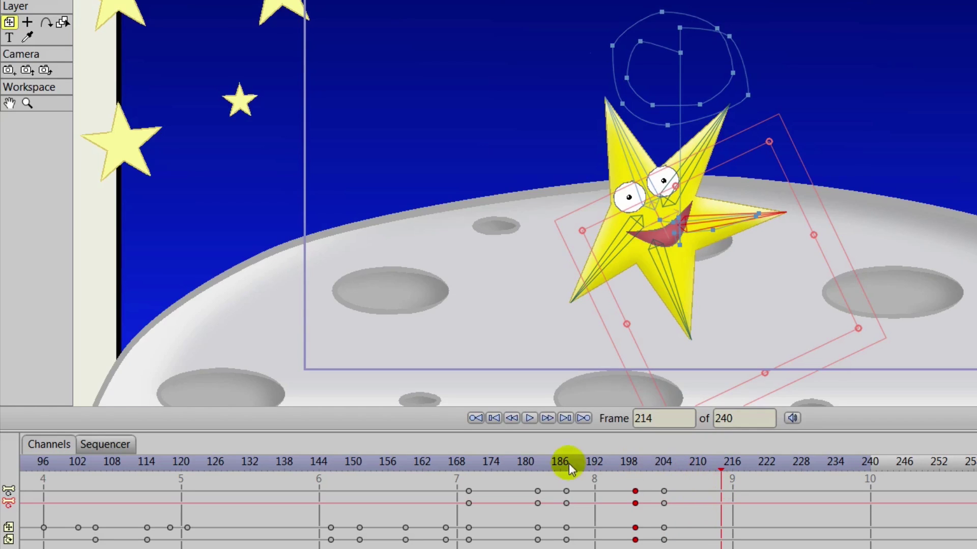
Copy the upright star's bone and layer keyframes from frame 170 to frame 213 and replay the sway.
{"action": "left_click_drag", "start_coordinate": [536, 463], "coordinate": [456, 505]}
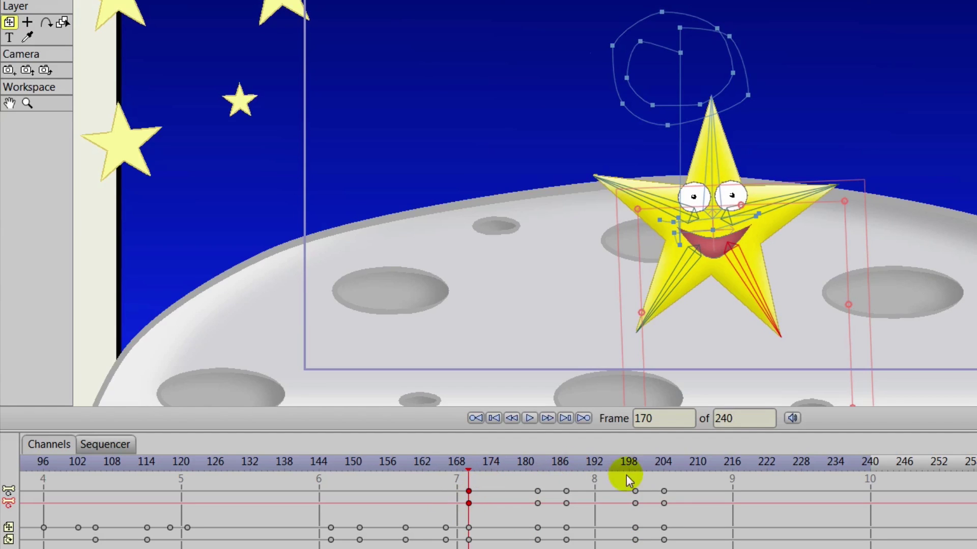
{"action": "left_click_drag", "start_coordinate": [617, 460], "coordinate": [671, 479]}
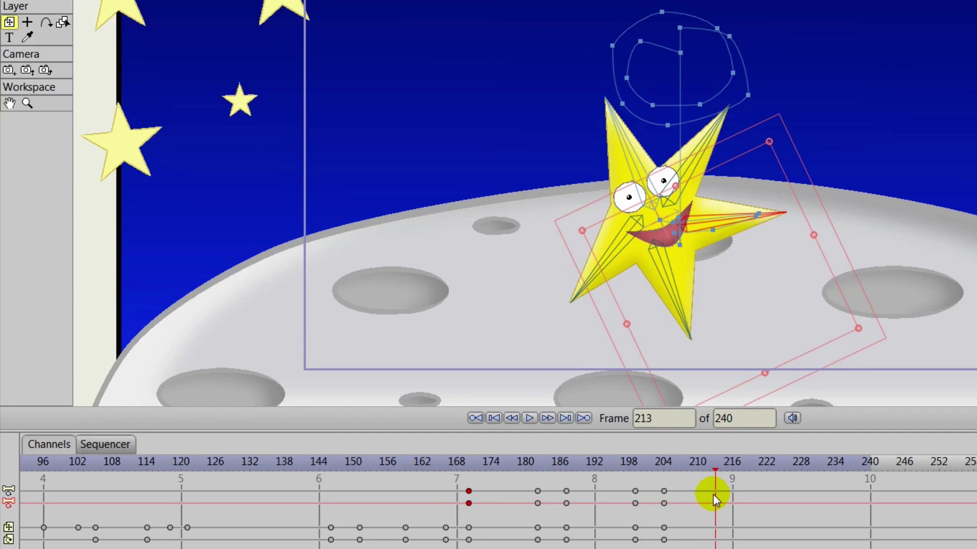
{"action": "key", "text": "ctrl+v"}
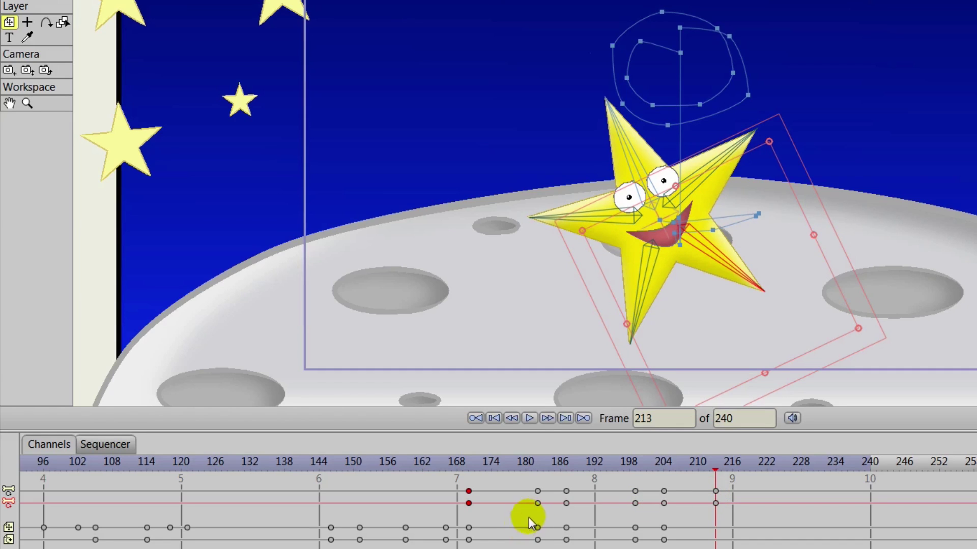
{"action": "left_click_drag", "start_coordinate": [482, 523], "coordinate": [463, 545]}
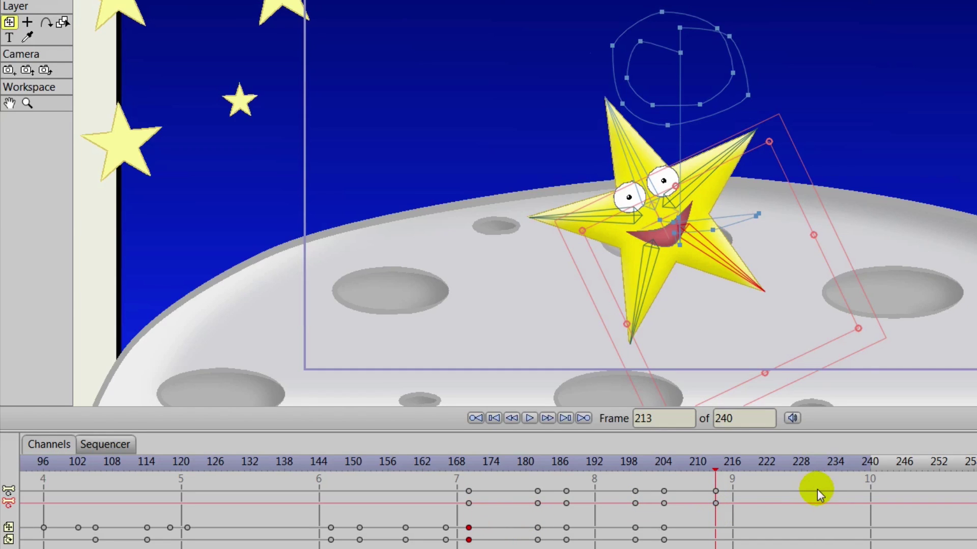
{"action": "key", "text": "ctrl+v"}
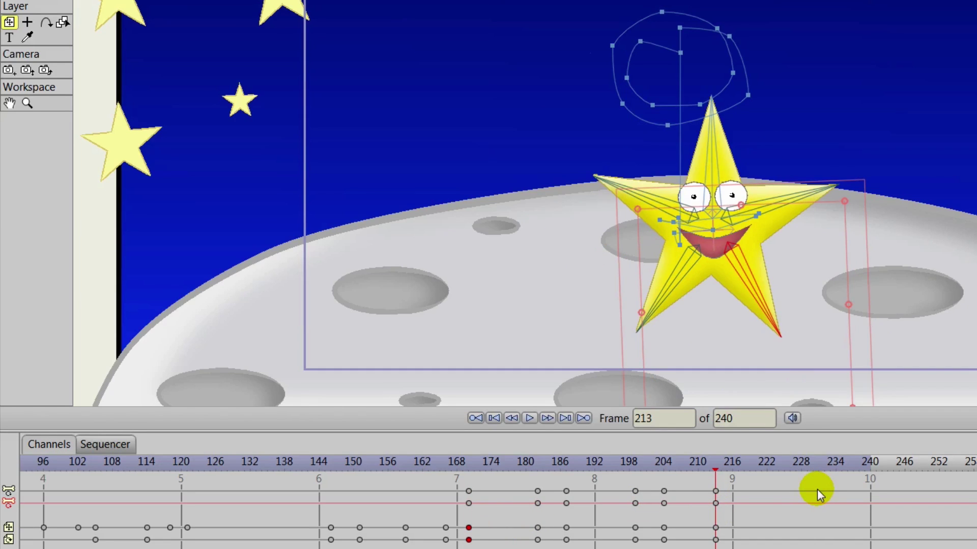
{"action": "left_click", "coordinate": [456, 463]}
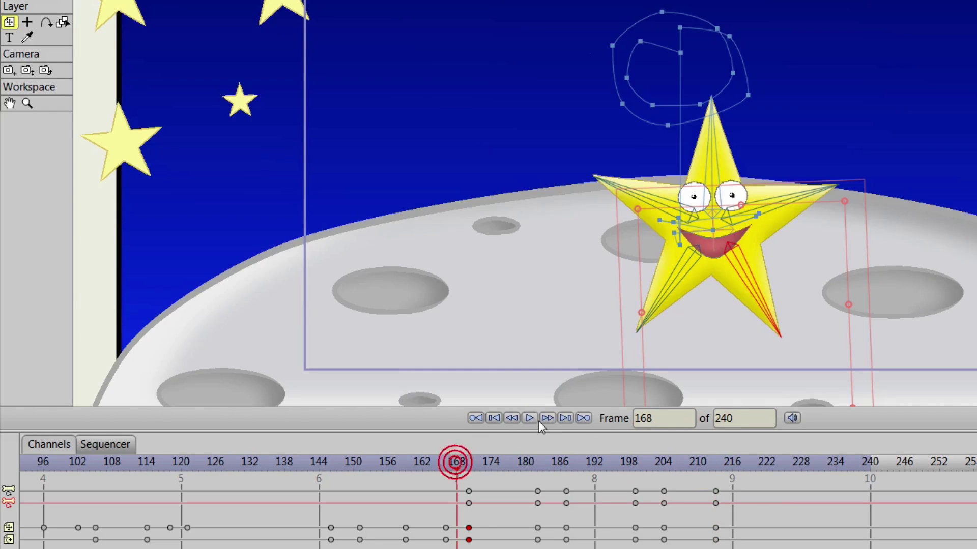
{"action": "left_click", "coordinate": [530, 418]}
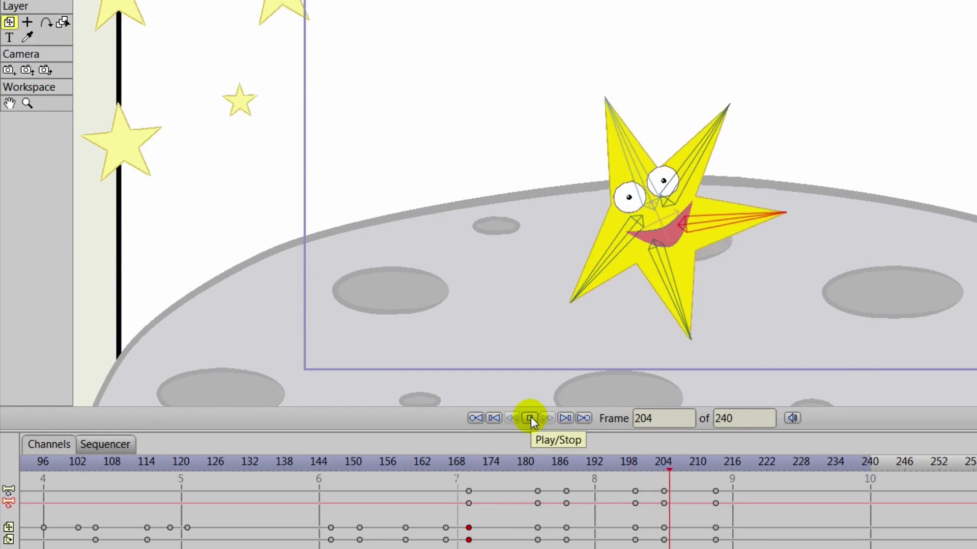
{"action": "left_click", "coordinate": [530, 417]}
Move all the bone and layer keyframes at frame 213 to frame 218 and replay the slower return.
{"action": "left_click_drag", "start_coordinate": [610, 457], "coordinate": [718, 487]}
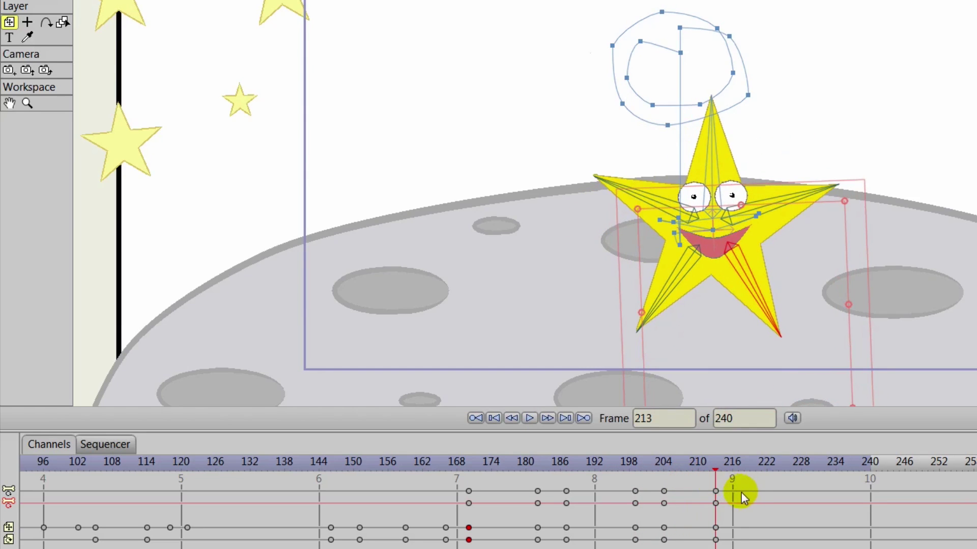
{"action": "left_click", "coordinate": [715, 491]}
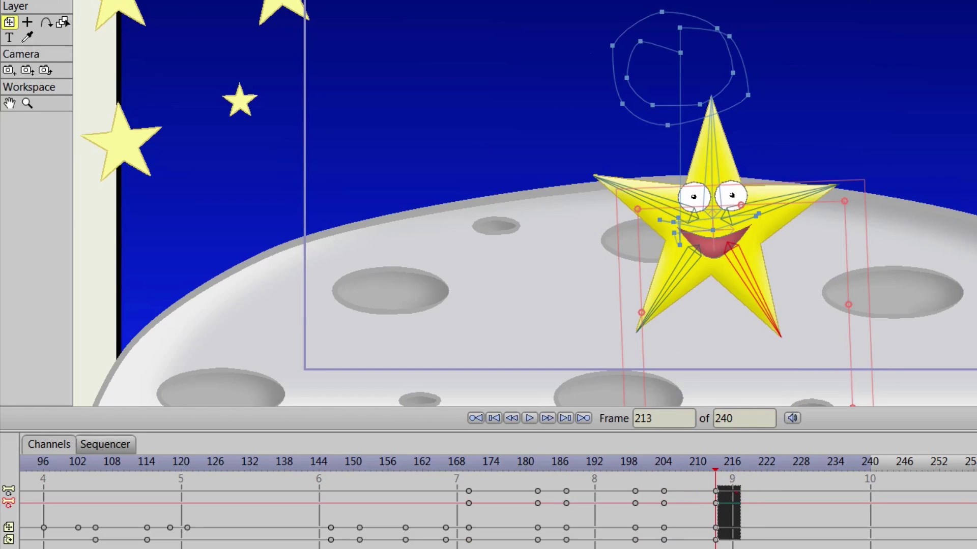
{"action": "left_click", "coordinate": [715, 529]}
{"action": "left_click", "coordinate": [716, 492]}
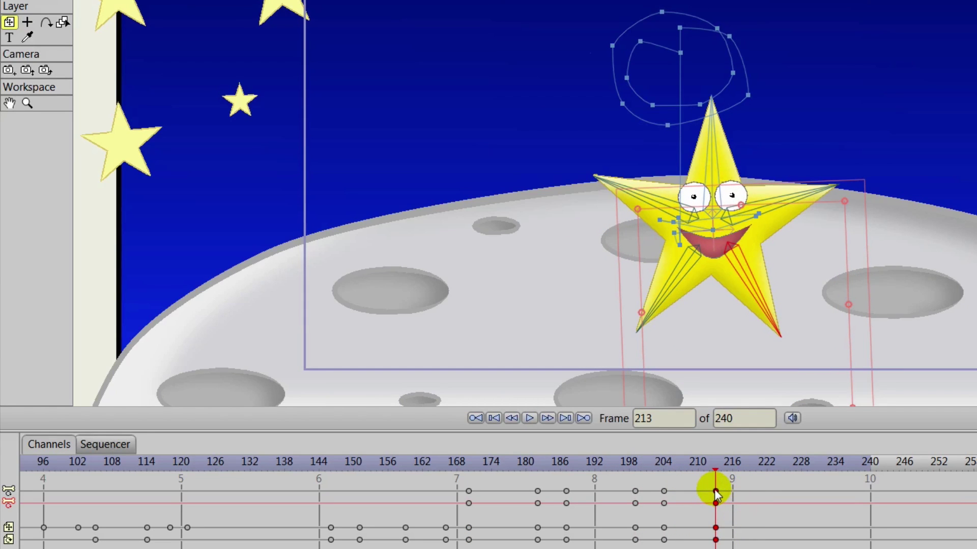
{"action": "left_click_drag", "start_coordinate": [715, 494], "coordinate": [744, 502]}
{"action": "left_click", "coordinate": [718, 478]}
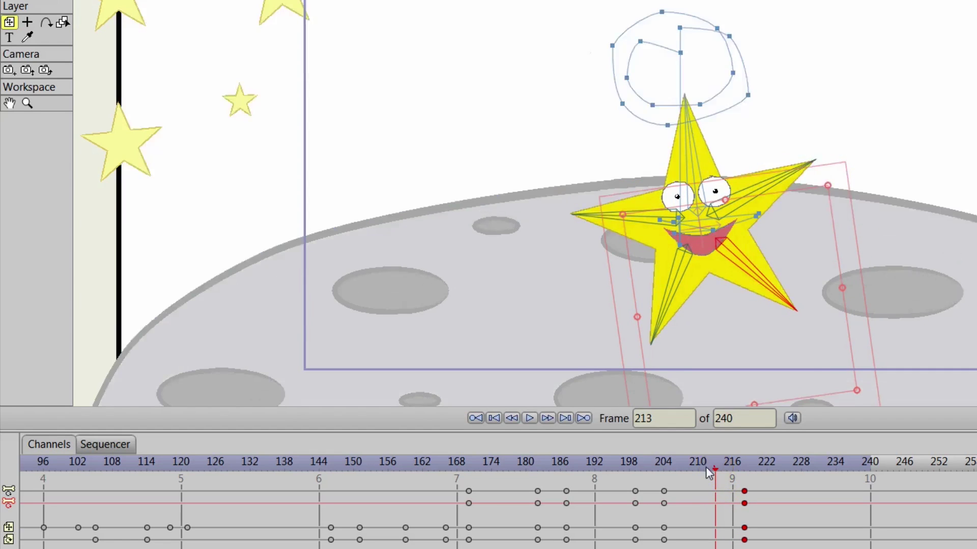
{"action": "left_click_drag", "start_coordinate": [710, 473], "coordinate": [385, 461]}
{"action": "left_click", "coordinate": [530, 419]}
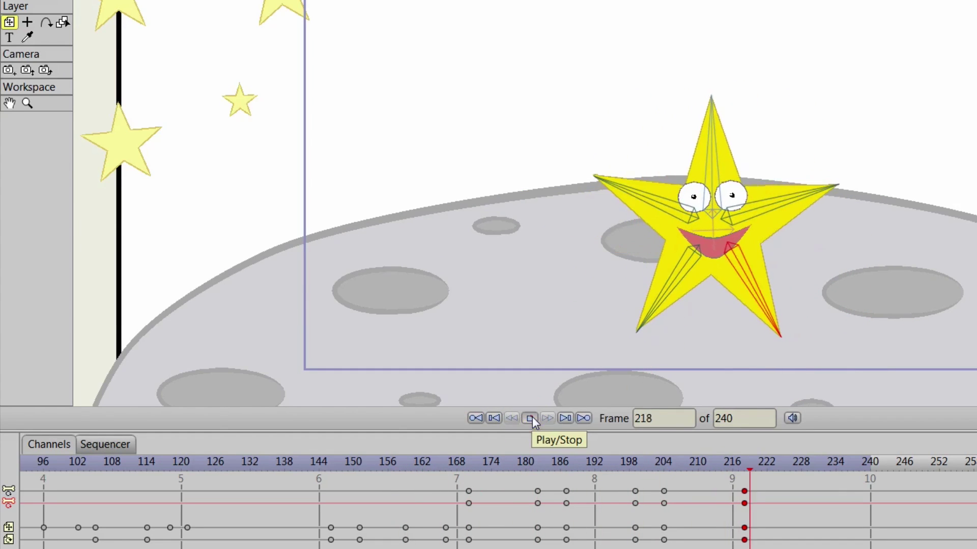
{"action": "left_click", "coordinate": [530, 418]}
At frame 199, swing the bottom leg bone to the left with Manipulate Bones, copy its keyframe to frame 204, and replay the sway.
{"action": "left_click_drag", "start_coordinate": [455, 466], "coordinate": [635, 480]}
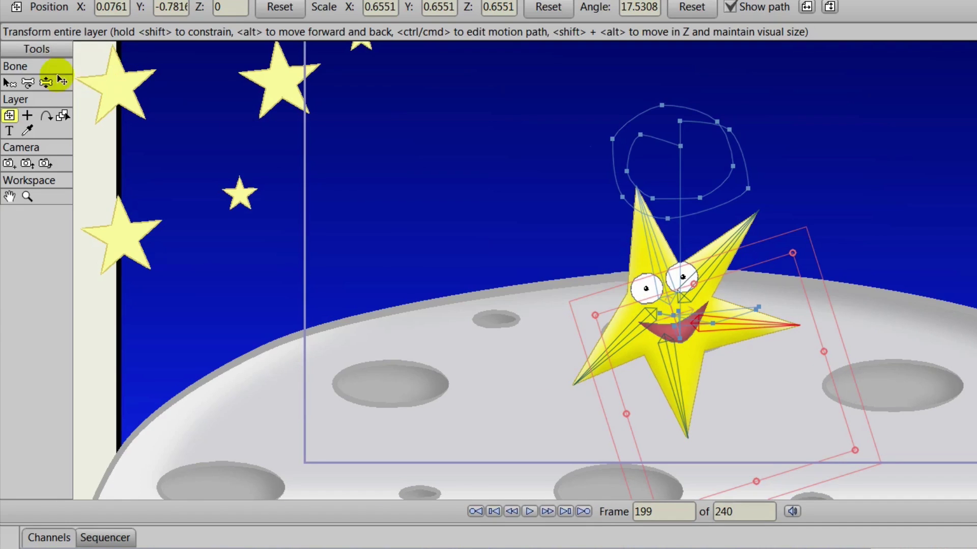
{"action": "left_click", "coordinate": [46, 82]}
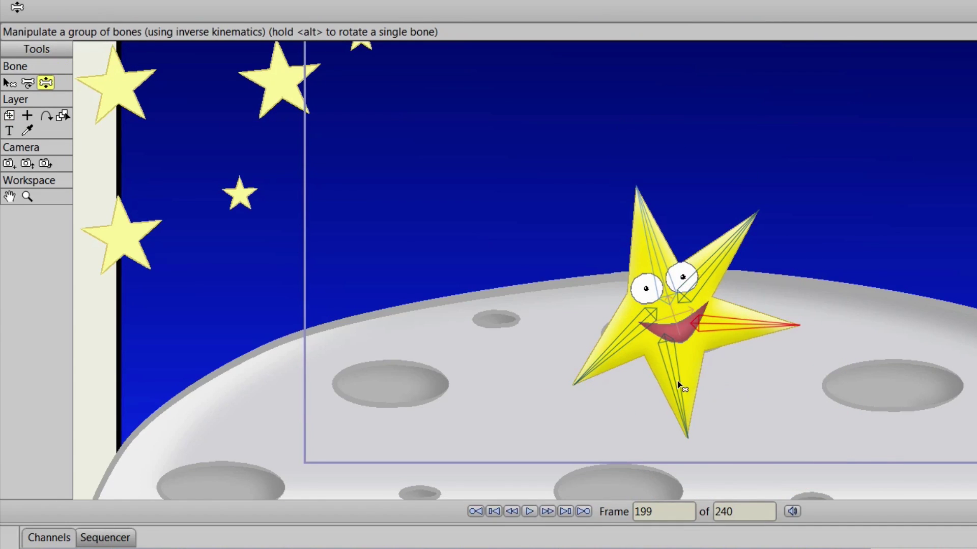
{"action": "left_click_drag", "start_coordinate": [677, 381], "coordinate": [651, 386]}
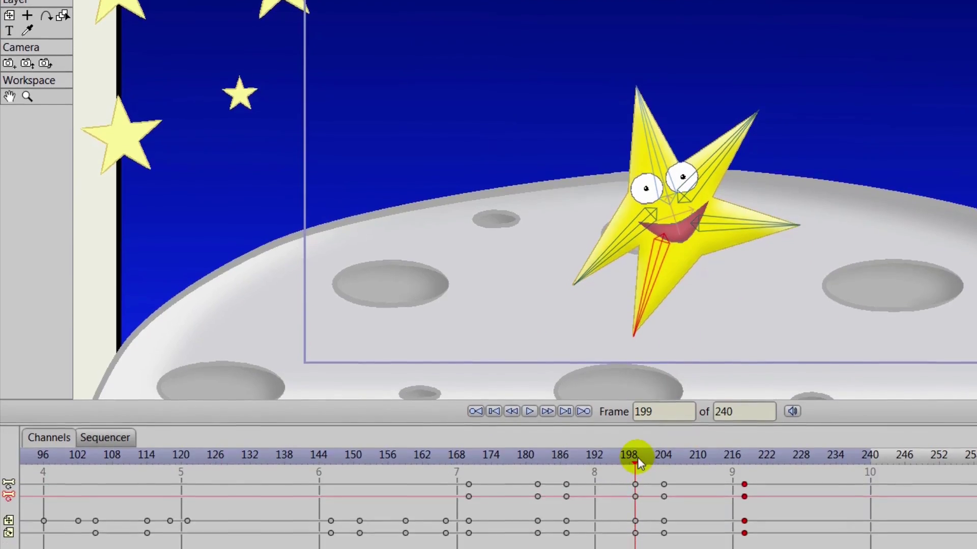
{"action": "left_click_drag", "start_coordinate": [632, 453], "coordinate": [669, 451]}
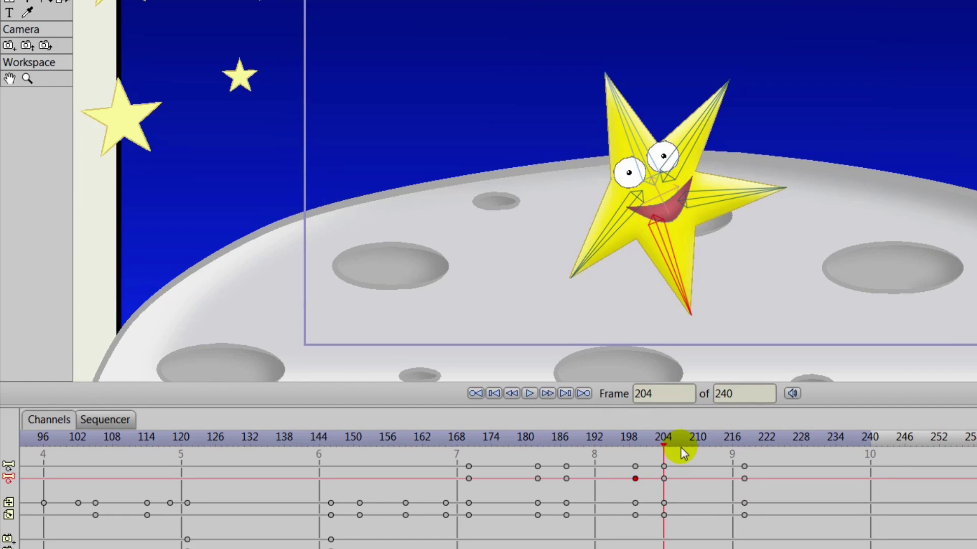
{"action": "key", "text": "ctrl+z"}
{"action": "left_click_drag", "start_coordinate": [576, 441], "coordinate": [388, 447]}
{"action": "left_click", "coordinate": [534, 393]}
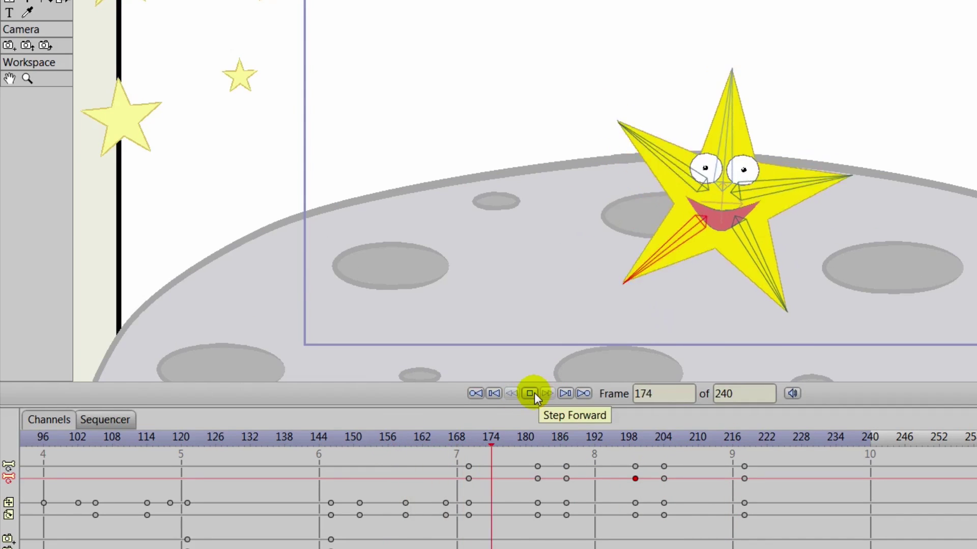
{"action": "left_click", "coordinate": [535, 393]}
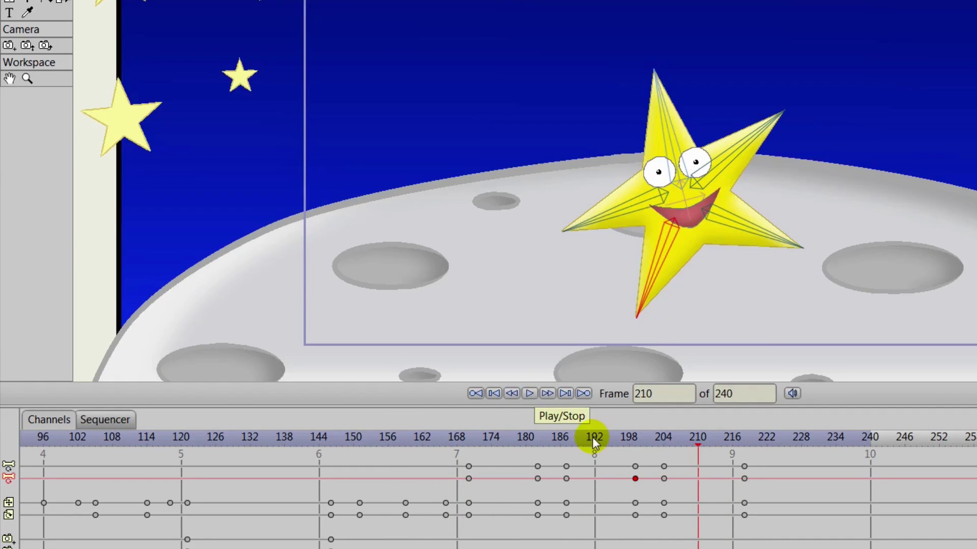
Try swinging the bottom leg bone slightly right at frame 208, scrub through the motion, and undo the change.
{"action": "left_click_drag", "start_coordinate": [592, 438], "coordinate": [682, 456]}
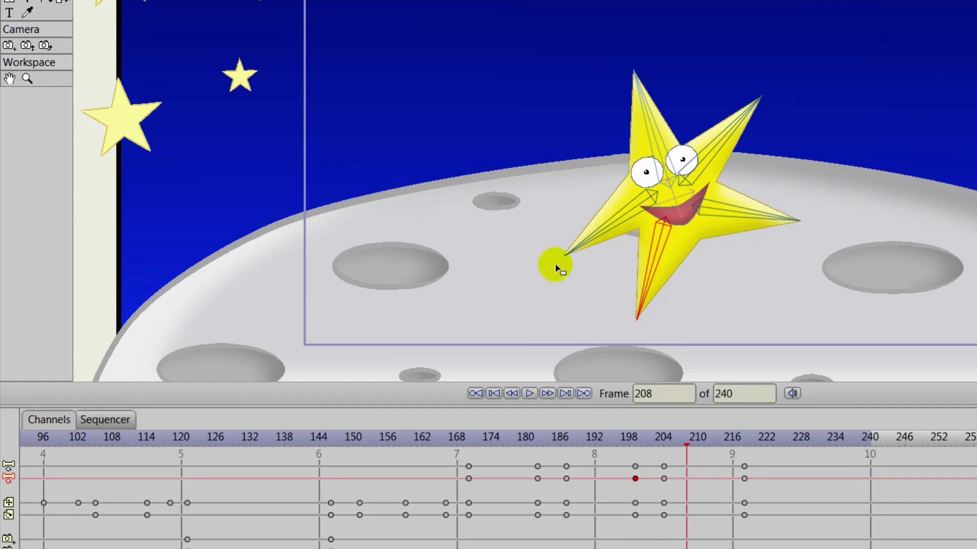
{"action": "left_click_drag", "start_coordinate": [641, 295], "coordinate": [658, 301]}
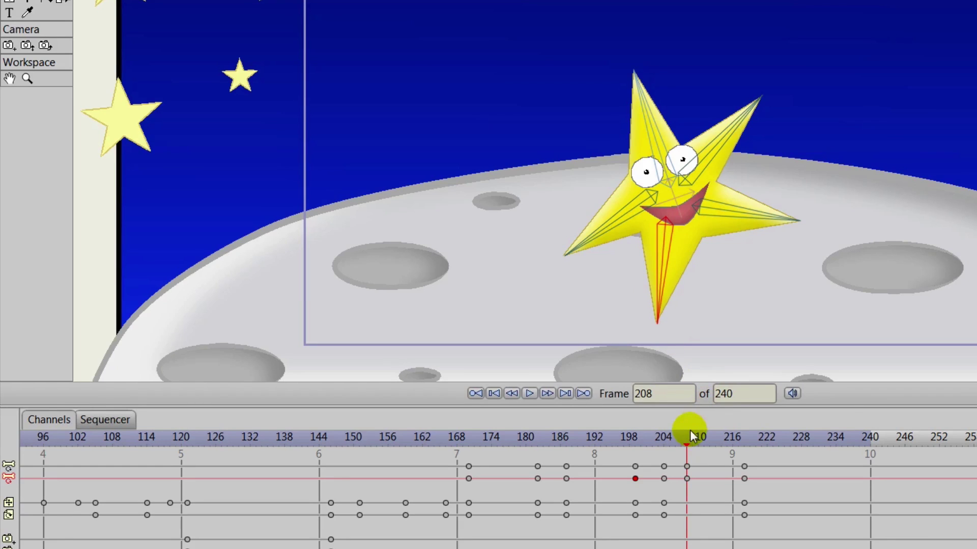
{"action": "left_click_drag", "start_coordinate": [688, 439], "coordinate": [582, 429]}
{"action": "mouse_move", "coordinate": [633, 436]}
{"action": "left_mouse_down"}
{"action": "mouse_move", "coordinate": [703, 439]}
{"action": "mouse_move", "coordinate": [686, 441]}
{"action": "left_mouse_up"}
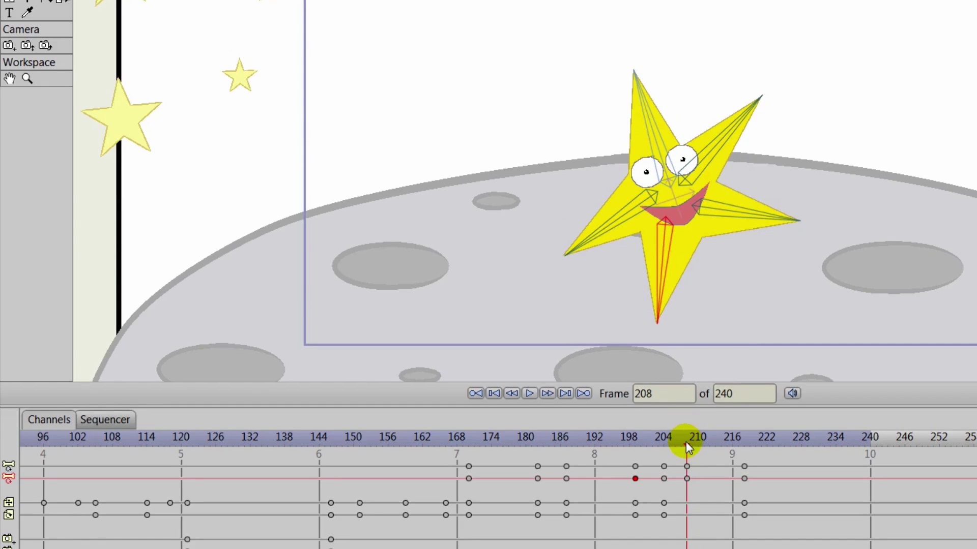
{"action": "key", "text": "ctrl+z"}
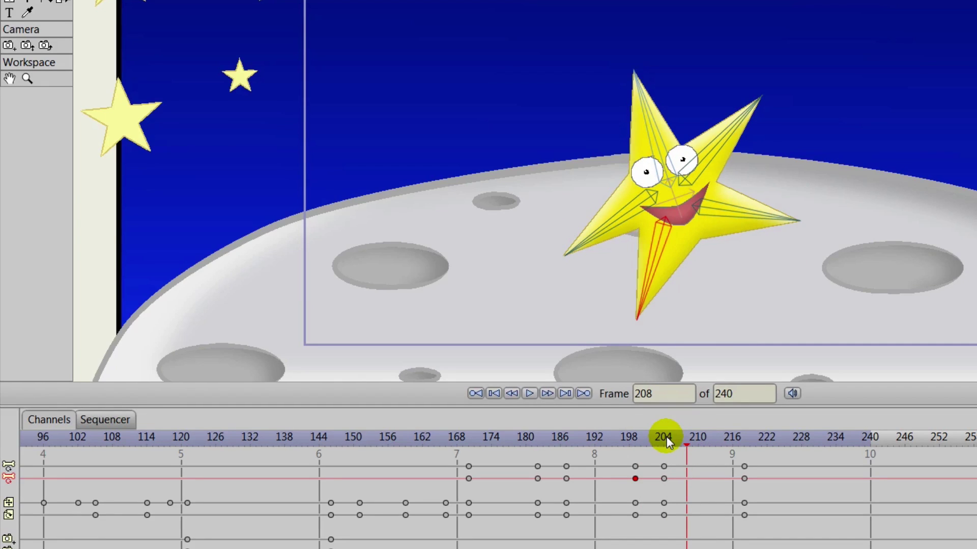
At frame 199, swing the bottom leg bone slightly back to the right and replay the sway through the upright pose.
{"action": "left_click_drag", "start_coordinate": [615, 438], "coordinate": [635, 452]}
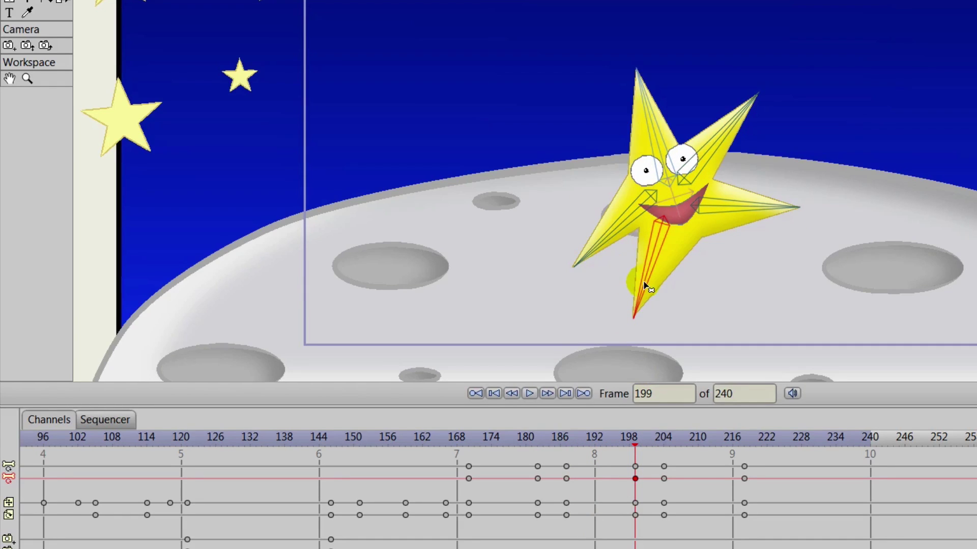
{"action": "mouse_move", "coordinate": [645, 287]}
{"action": "left_mouse_down"}
{"action": "mouse_move", "coordinate": [643, 279]}
{"action": "mouse_move", "coordinate": [657, 290]}
{"action": "left_mouse_up"}
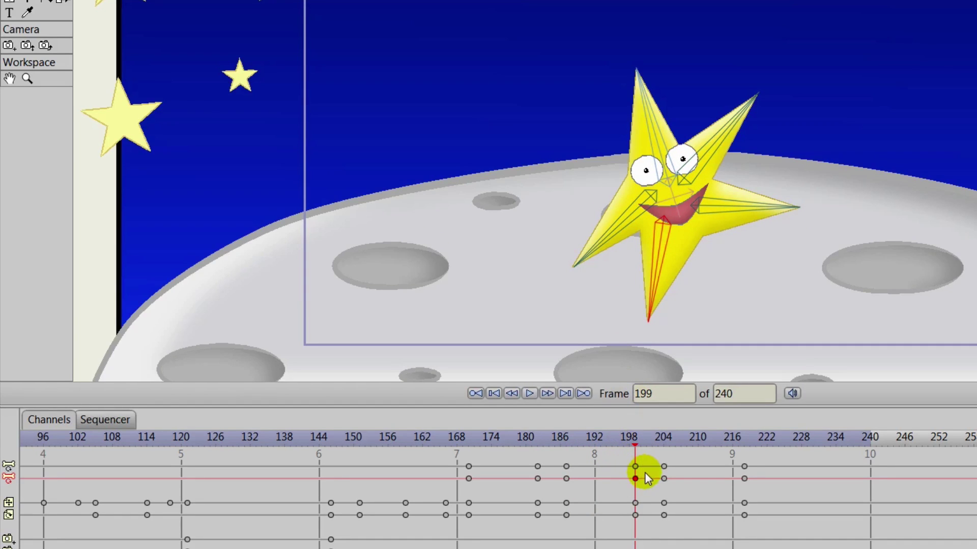
{"action": "left_click_drag", "start_coordinate": [636, 440], "coordinate": [658, 451]}
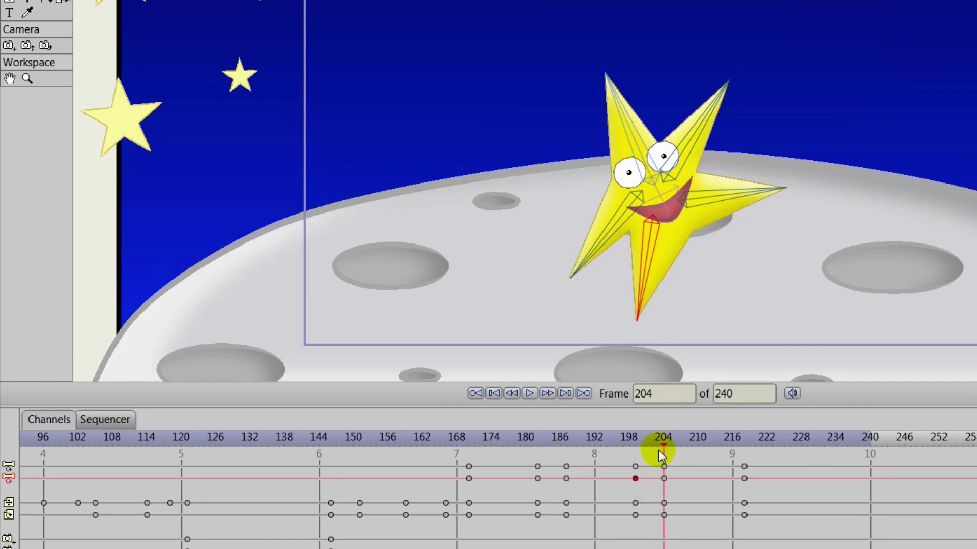
{"action": "left_click", "coordinate": [496, 446]}
{"action": "left_click", "coordinate": [531, 390]}
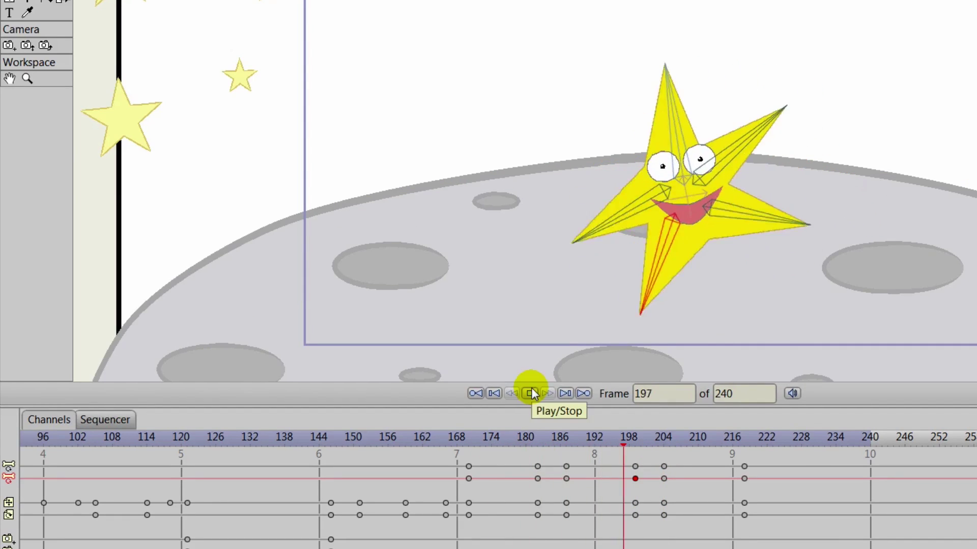
{"action": "left_click", "coordinate": [531, 390]}
{"action": "mouse_move", "coordinate": [624, 436]}
{"action": "left_mouse_down"}
{"action": "mouse_move", "coordinate": [668, 437]}
{"action": "mouse_move", "coordinate": [744, 469]}
{"action": "mouse_move", "coordinate": [742, 478]}
{"action": "left_mouse_up"}
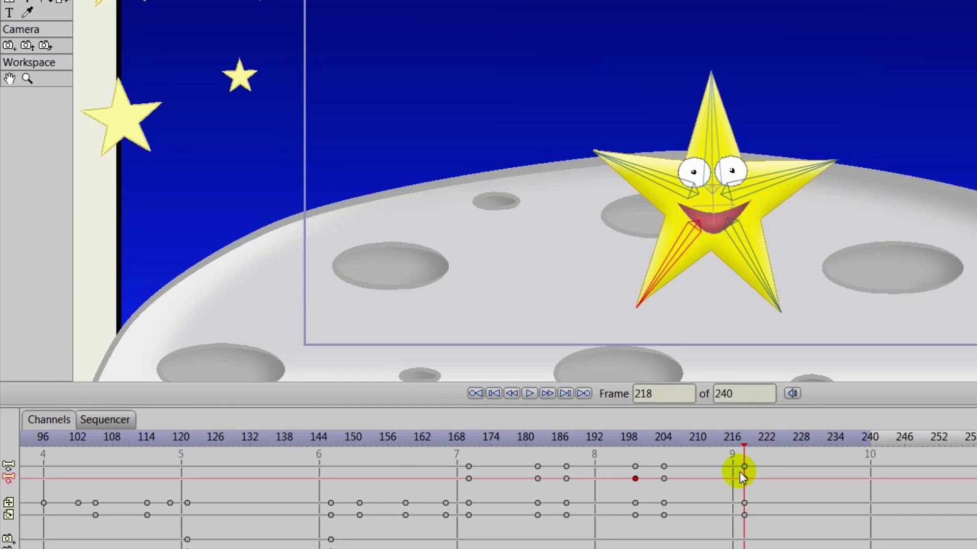
{"action": "left_click", "coordinate": [427, 433]}
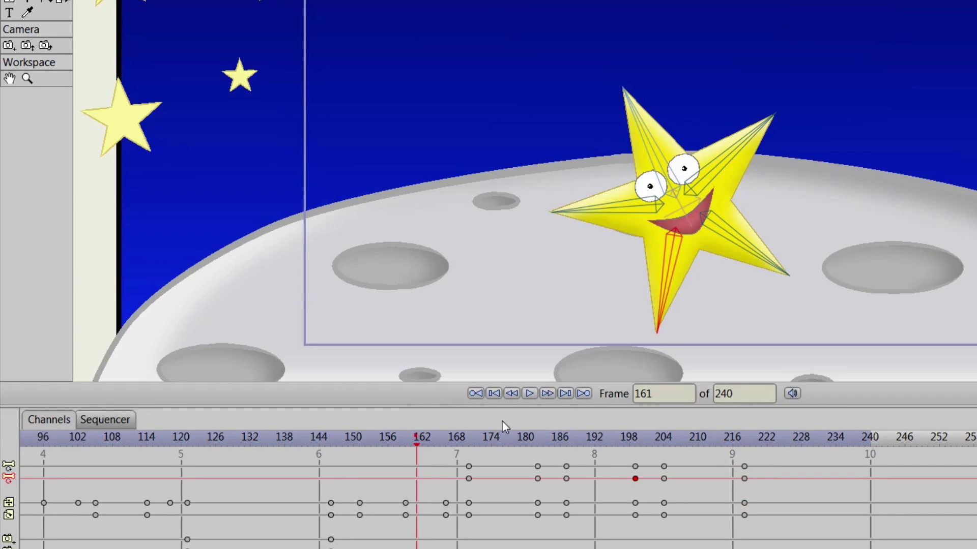
{"action": "left_click", "coordinate": [530, 394]}
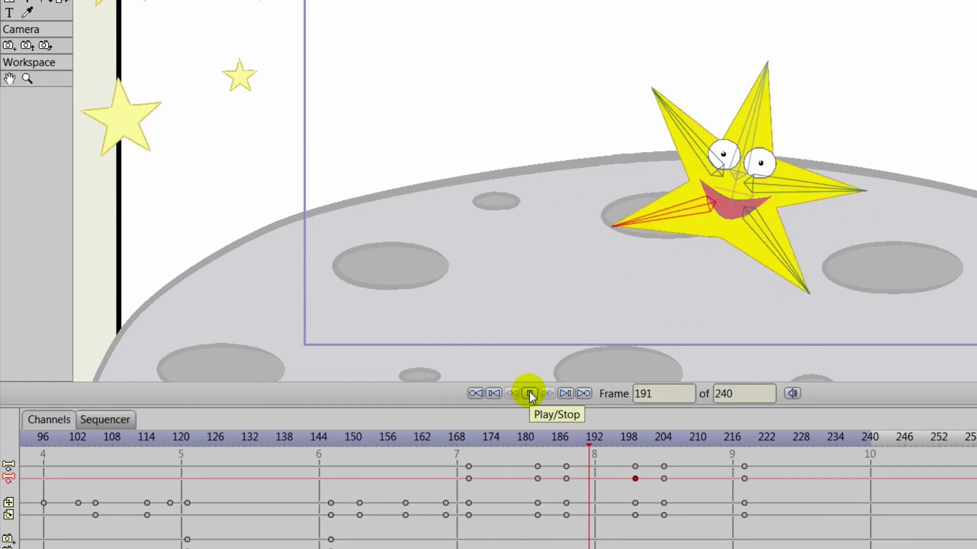
{"action": "left_click", "coordinate": [529, 395]}
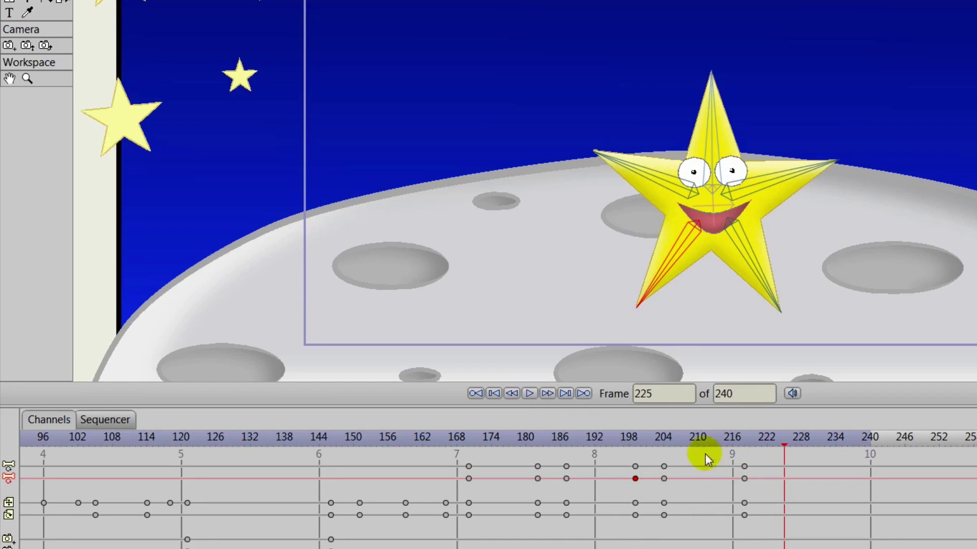
Scrub through to frame 240 and extend the animation's total length to 300 frames.
{"action": "left_click", "coordinate": [672, 436]}
{"action": "mouse_move", "coordinate": [672, 441]}
{"action": "left_mouse_down"}
{"action": "mouse_move", "coordinate": [750, 446]}
{"action": "mouse_move", "coordinate": [743, 453]}
{"action": "mouse_move", "coordinate": [870, 478]}
{"action": "left_mouse_up"}
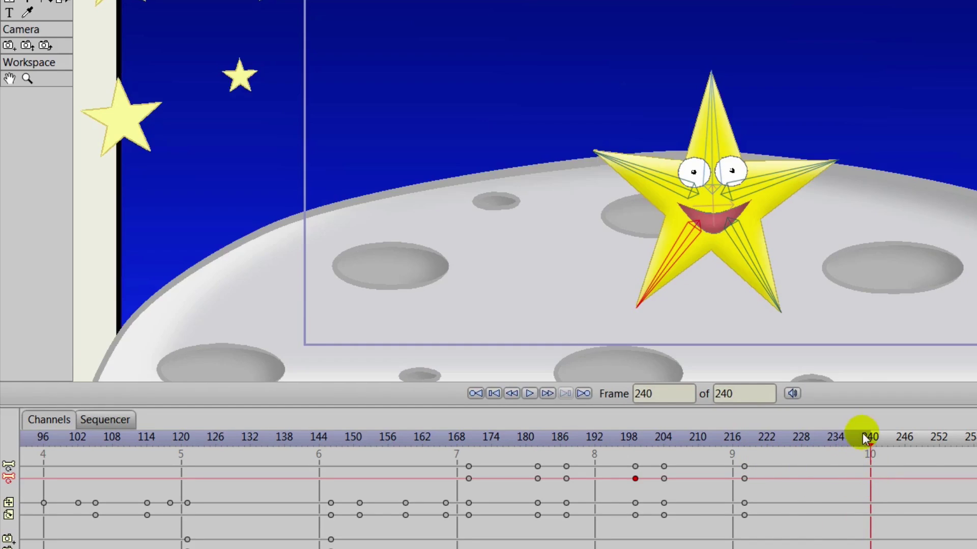
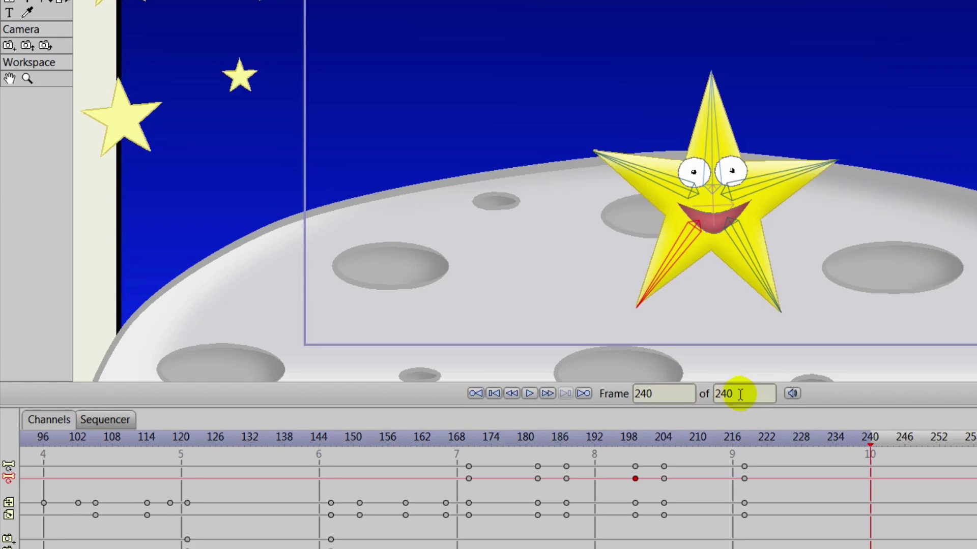
{"action": "left_click_drag", "start_coordinate": [741, 395], "coordinate": [713, 400]}
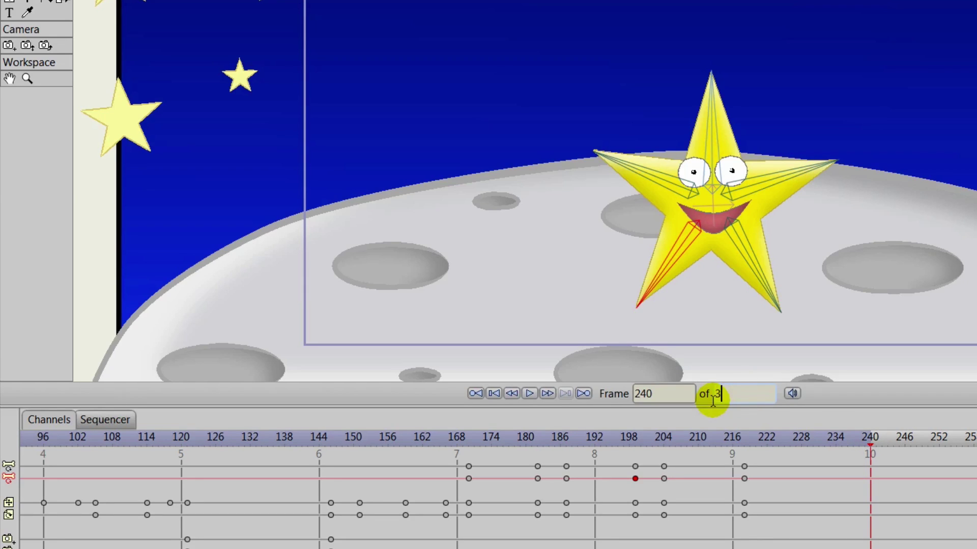
{"action": "type", "text": "300"}
{"action": "key", "text": "Return"}
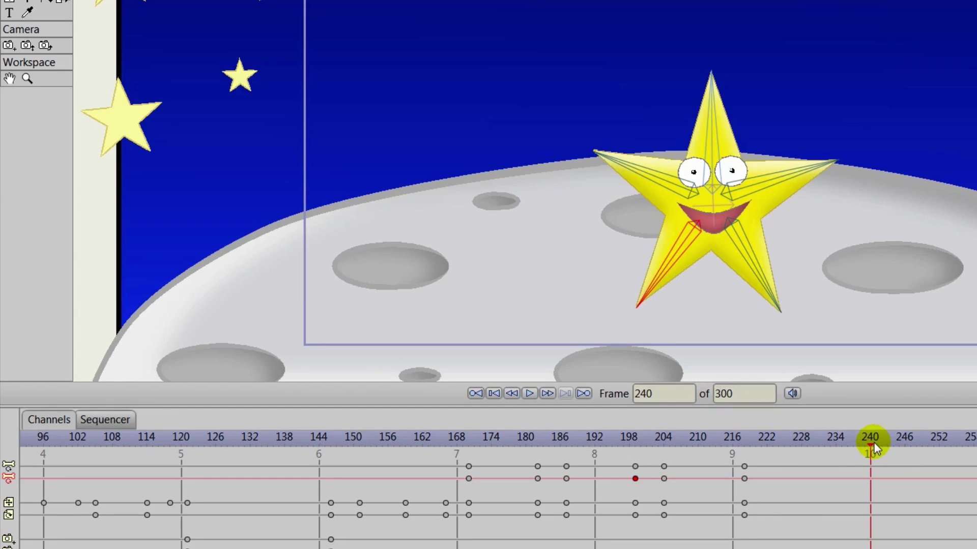
Copy all the bone and layer keyframes at frame 218 to frame 223 to hold the upright pose.
{"action": "left_click_drag", "start_coordinate": [718, 438], "coordinate": [738, 530]}
{"action": "left_click", "coordinate": [752, 506]}
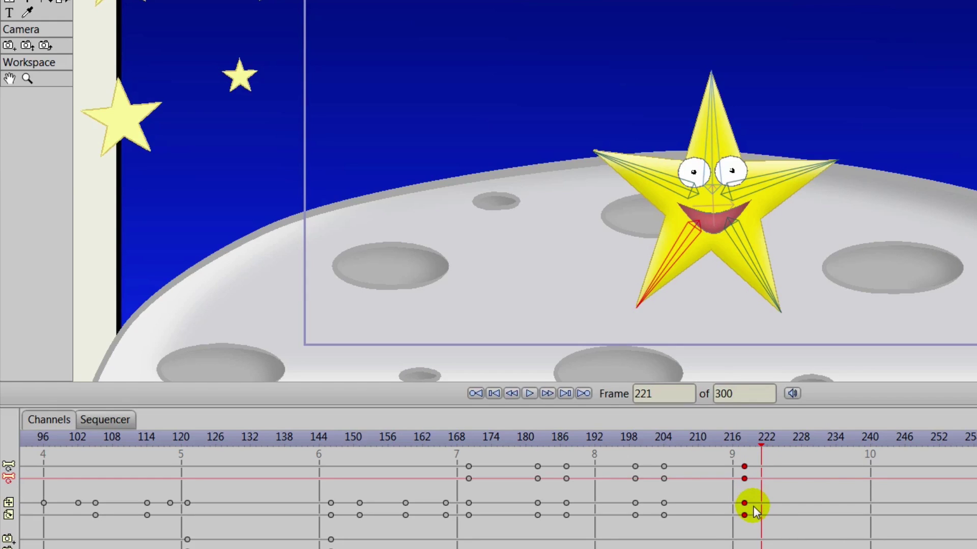
{"action": "key", "text": "ctrl+v"}
{"action": "left_click_drag", "start_coordinate": [768, 451], "coordinate": [809, 463]}
{"action": "left_click", "coordinate": [763, 447]}
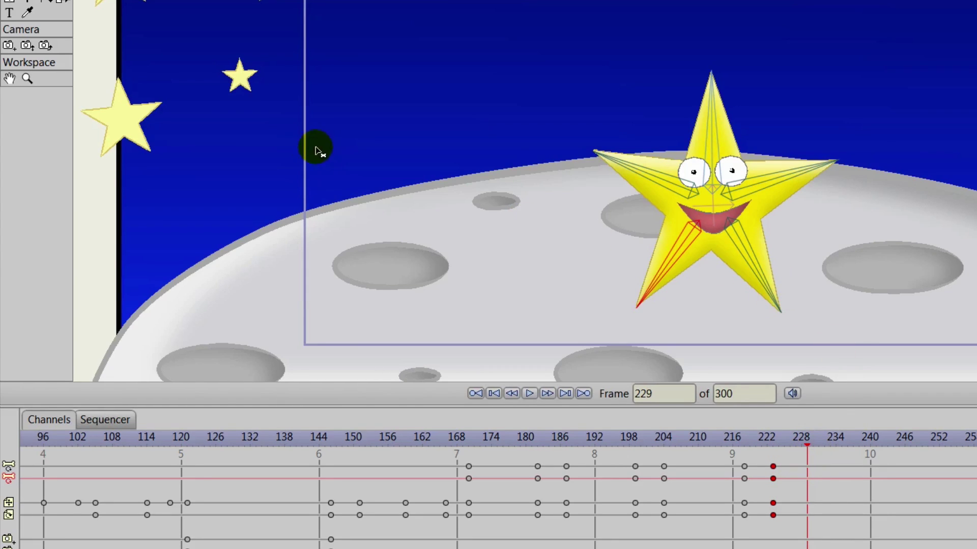
Try squashing the star vertically with Transform Layer at frame 233, shift it slightly, and scrub through the motion.
{"action": "left_click_drag", "start_coordinate": [806, 441], "coordinate": [829, 448]}
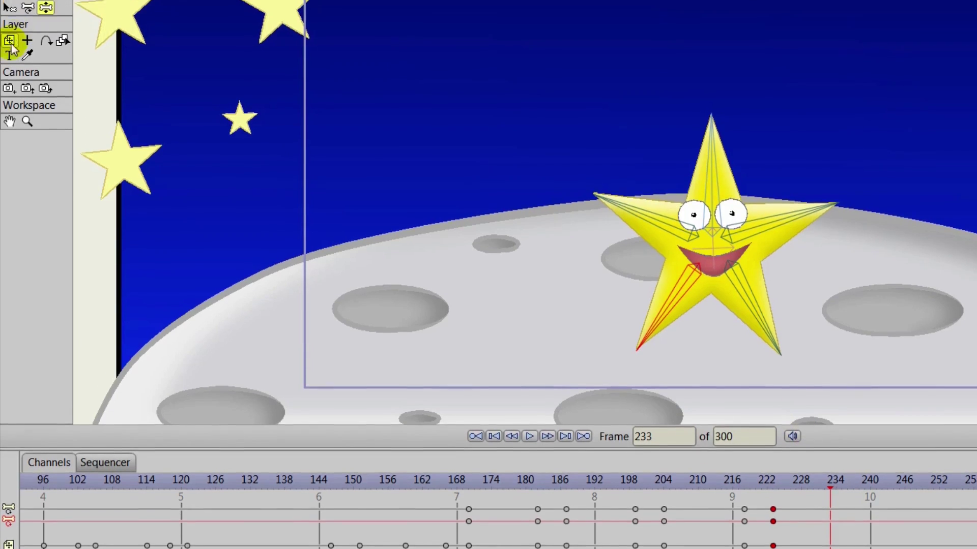
{"action": "left_click", "coordinate": [9, 1]}
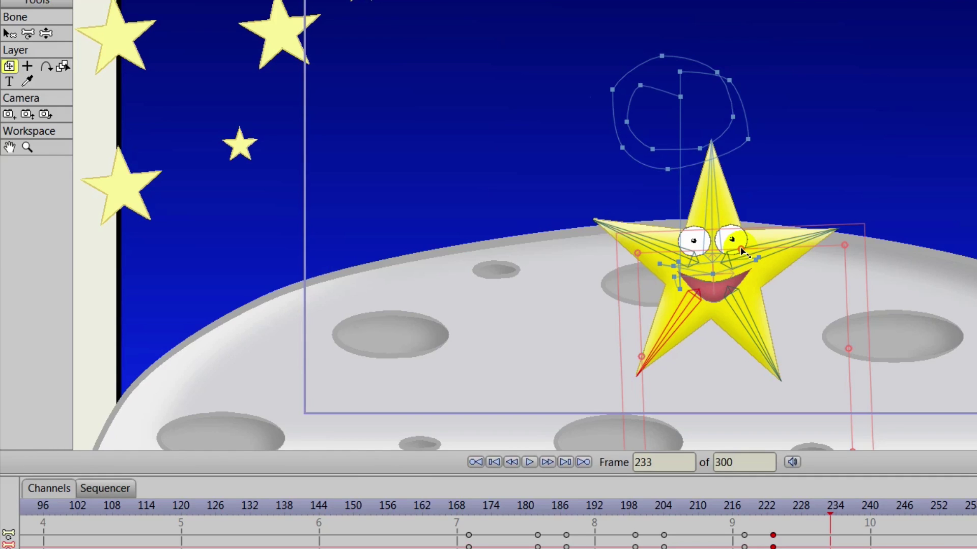
{"action": "left_click_drag", "start_coordinate": [744, 253], "coordinate": [744, 254]}
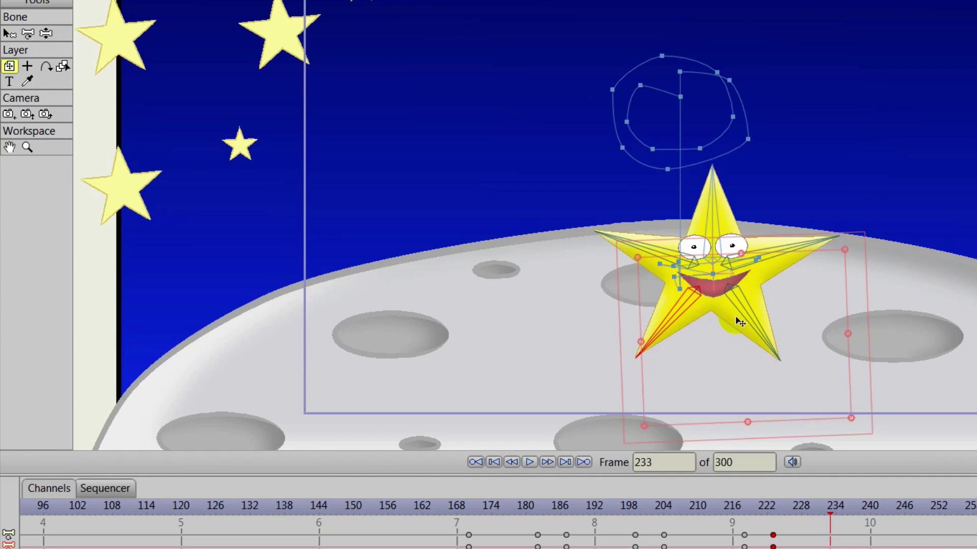
{"action": "mouse_move", "coordinate": [722, 329]}
{"action": "left_mouse_down"}
{"action": "mouse_move", "coordinate": [722, 320]}
{"action": "mouse_move", "coordinate": [723, 343]}
{"action": "left_mouse_up"}
{"action": "left_click_drag", "start_coordinate": [832, 463], "coordinate": [831, 442]}
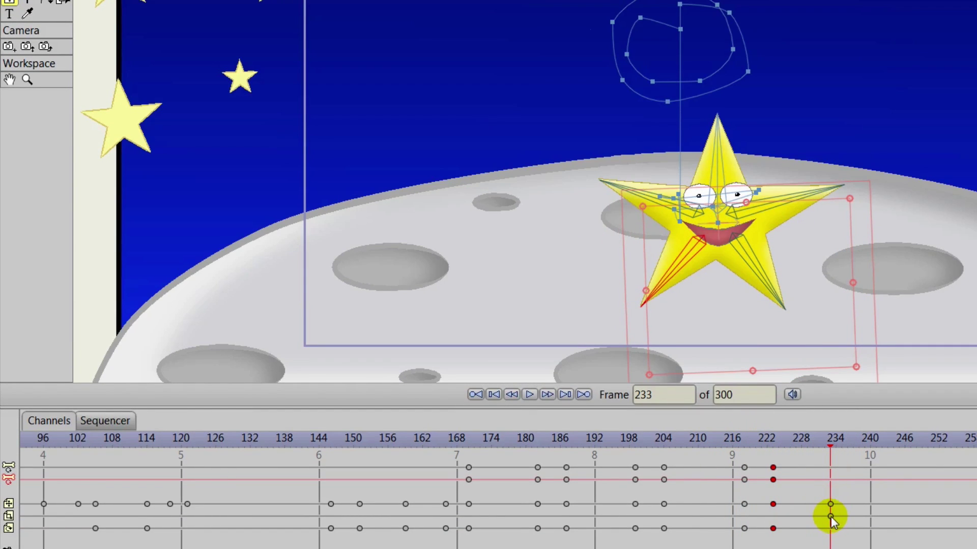
Set the star layer's Y scale to 0.6551 at frame 223 and delete the squash keyframes at frame 233.
{"action": "left_click_drag", "start_coordinate": [820, 439], "coordinate": [774, 465]}
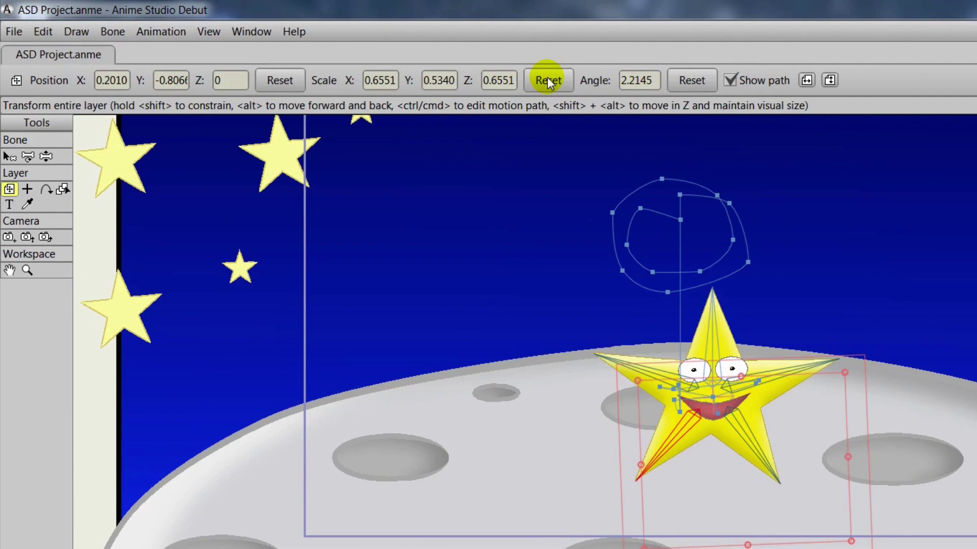
{"action": "left_click", "coordinate": [548, 80]}
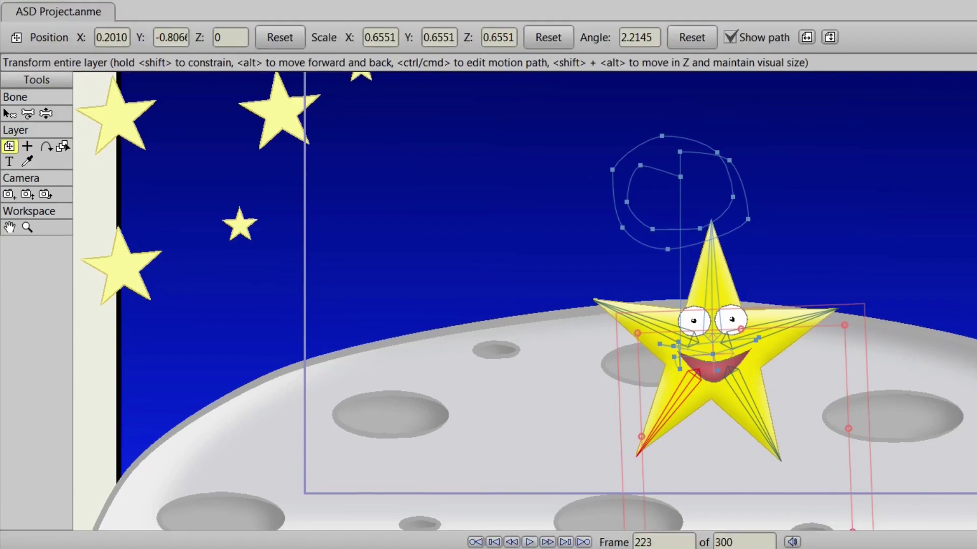
{"action": "left_click_drag", "start_coordinate": [771, 438], "coordinate": [813, 509]}
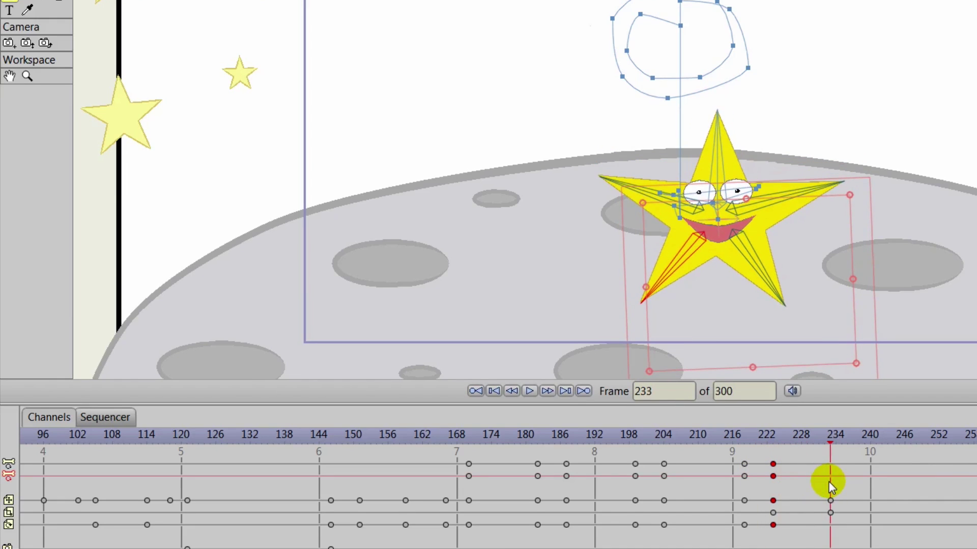
{"action": "left_click", "coordinate": [741, 320]}
{"action": "left_click", "coordinate": [742, 319]}
{"action": "key", "text": "Delete"}
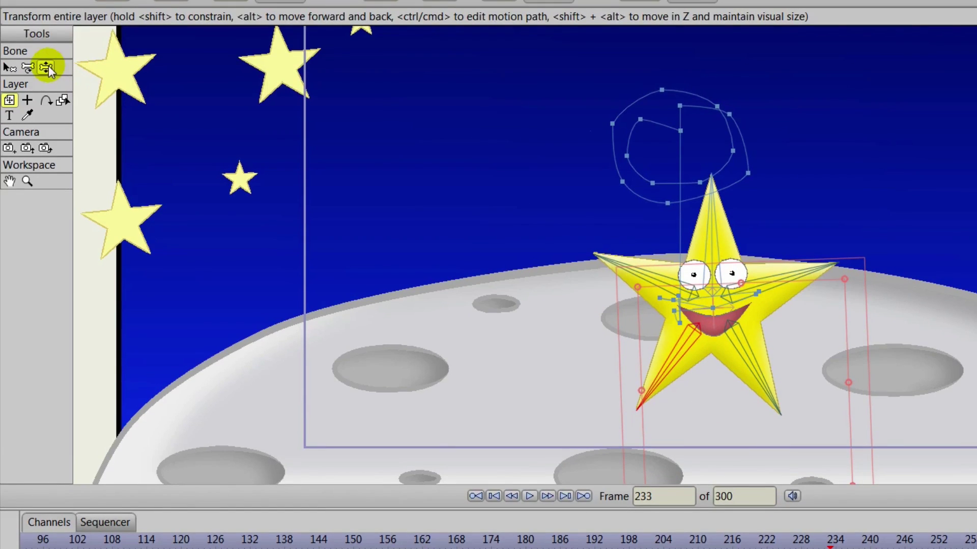
At frame 223, key both bottom leg bones at their existing length with Transform Bone.
{"action": "left_click", "coordinate": [32, 67]}
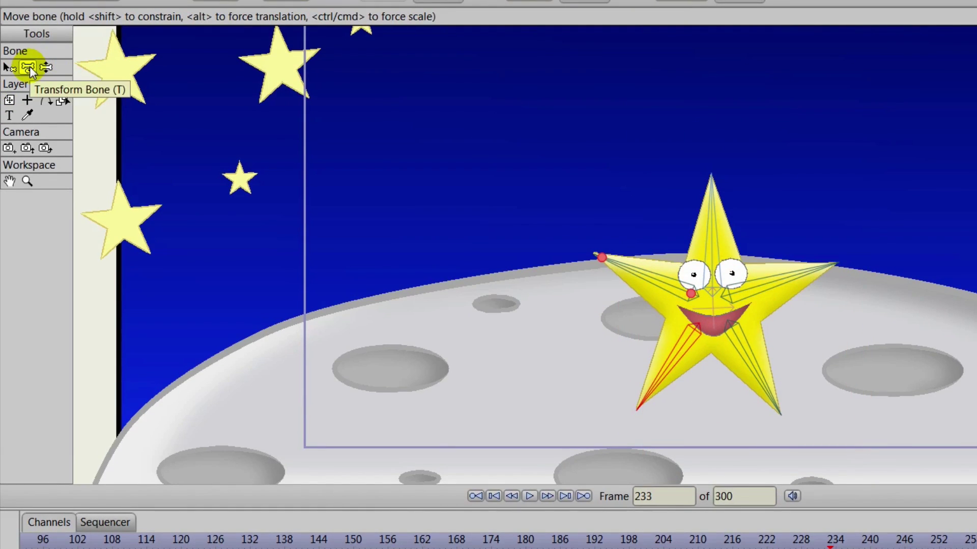
{"action": "left_click_drag", "start_coordinate": [700, 346], "coordinate": [716, 365]}
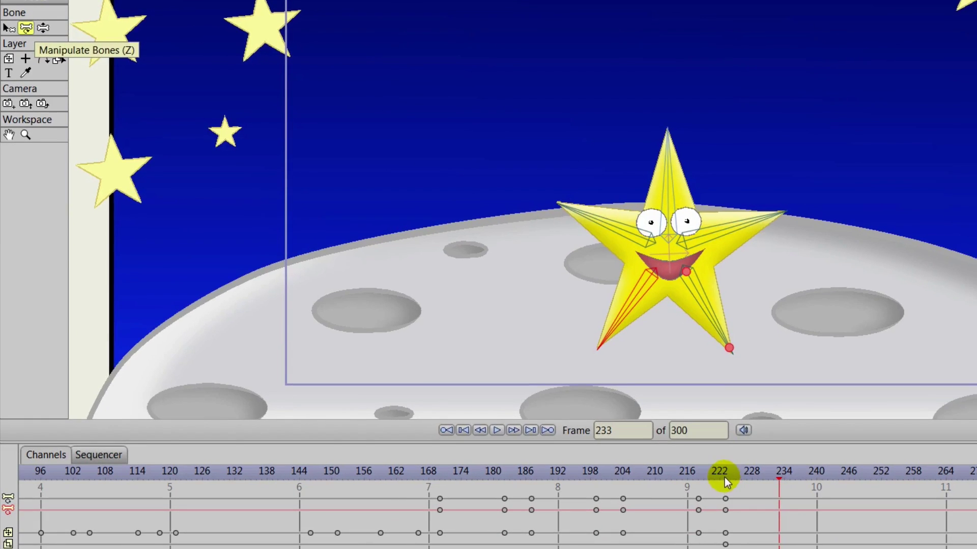
{"action": "left_click", "coordinate": [761, 522]}
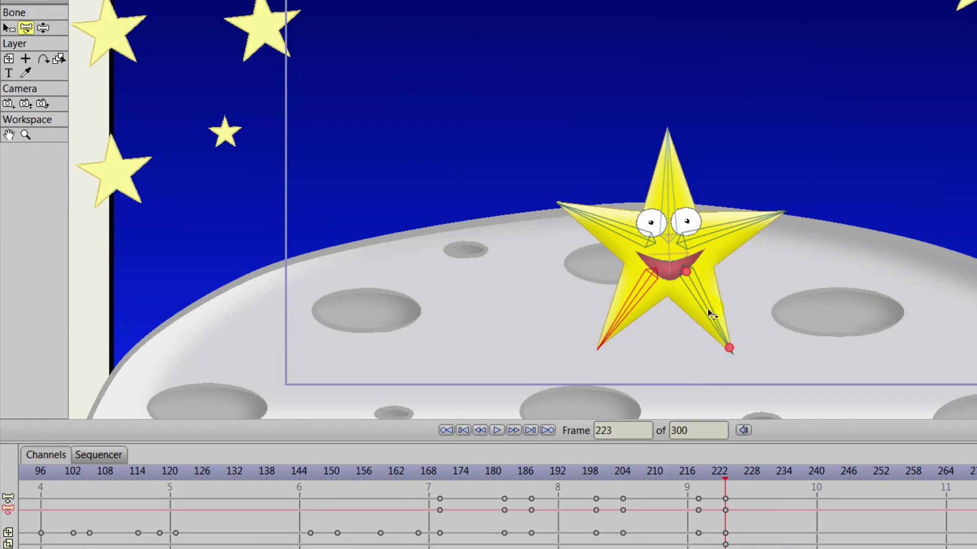
{"action": "left_click", "coordinate": [729, 348]}
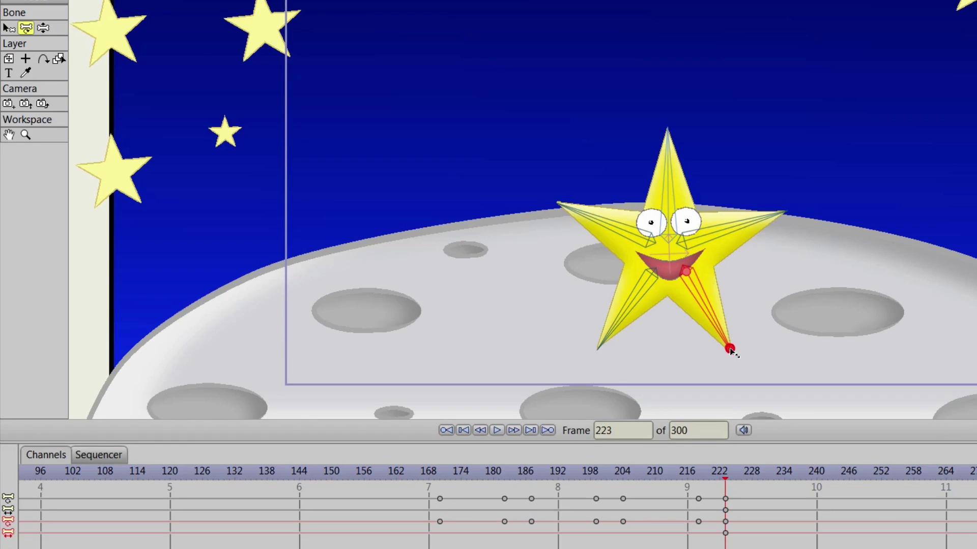
{"action": "left_click", "coordinate": [601, 345]}
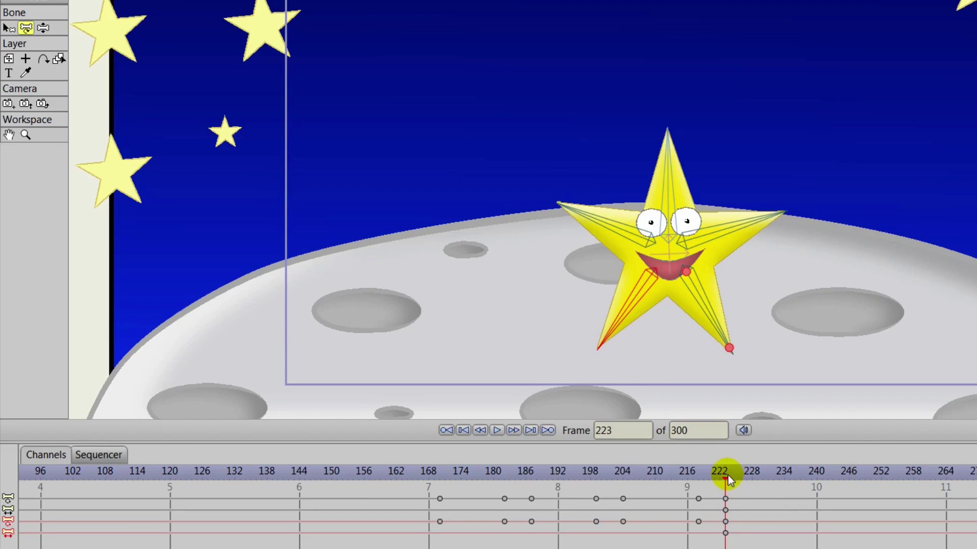
At frame 234, shorten both bottom leg bones with Transform Bone and scrub through the change.
{"action": "left_click_drag", "start_coordinate": [727, 474], "coordinate": [785, 479]}
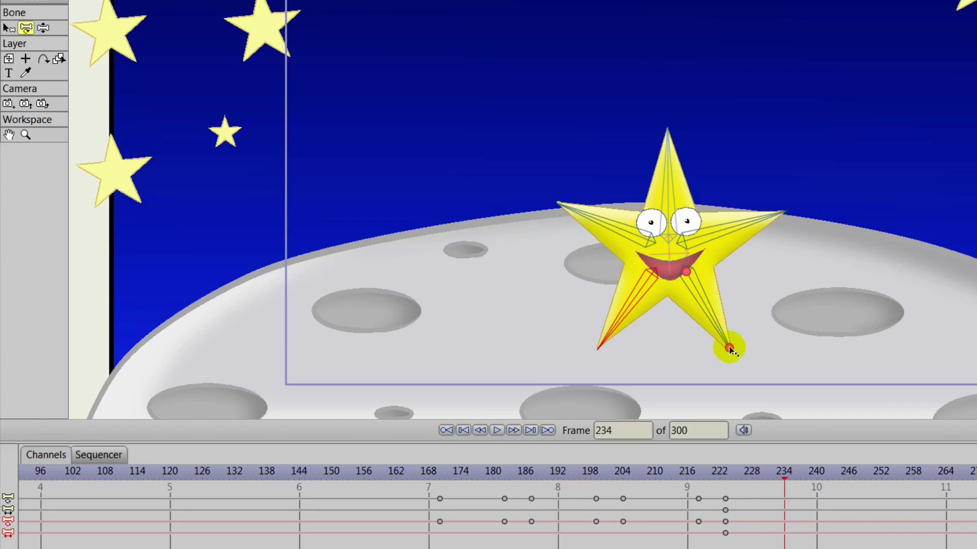
{"action": "left_click_drag", "start_coordinate": [728, 346], "coordinate": [702, 327]}
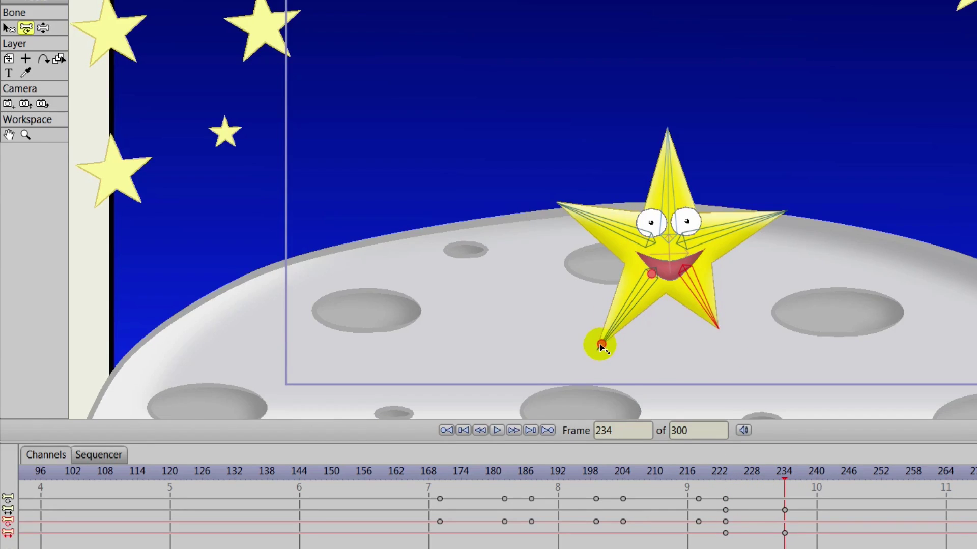
{"action": "left_click_drag", "start_coordinate": [599, 344], "coordinate": [563, 319]}
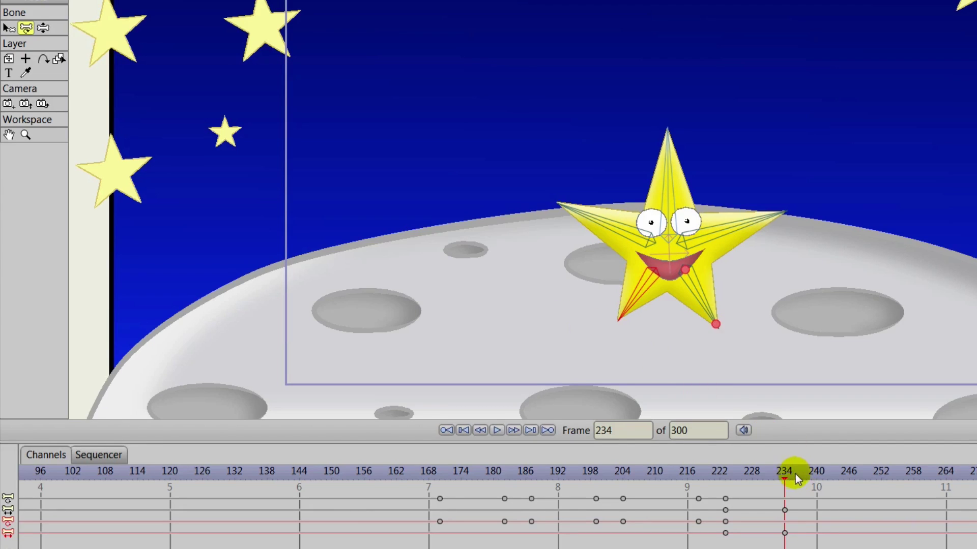
{"action": "mouse_move", "coordinate": [795, 478]}
{"action": "left_mouse_down"}
{"action": "mouse_move", "coordinate": [684, 478]}
{"action": "mouse_move", "coordinate": [784, 493]}
{"action": "left_mouse_up"}
At frame 234, lower the whole star slightly with Transform Layer to form a crouch.
{"action": "left_click", "coordinate": [9, 58]}
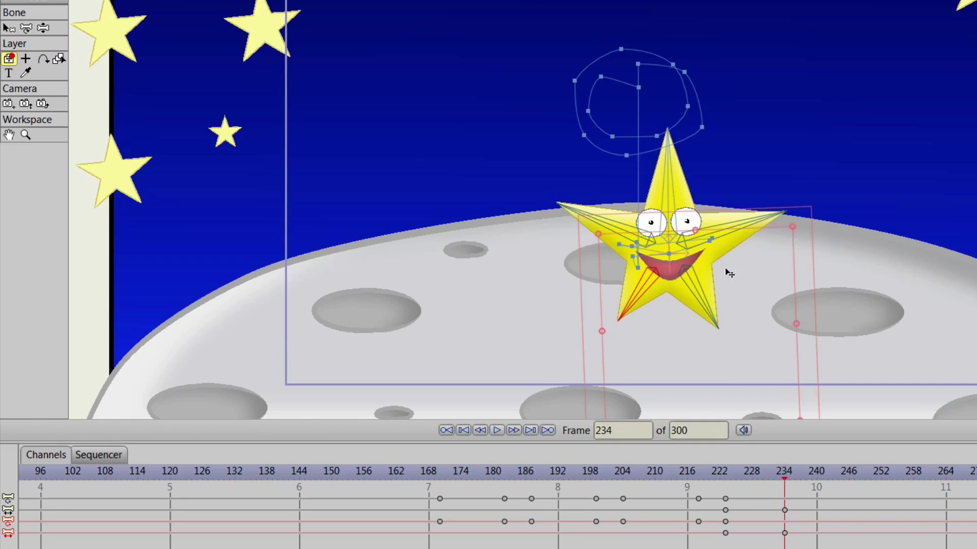
{"action": "left_click_drag", "start_coordinate": [677, 270], "coordinate": [679, 289]}
{"action": "left_click_drag", "start_coordinate": [787, 472], "coordinate": [785, 512]}
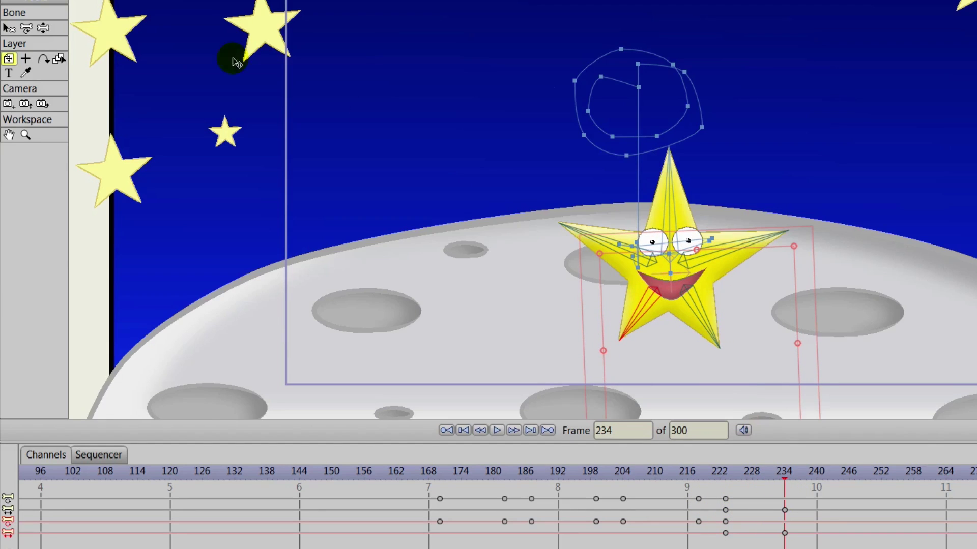
At frame 234, raise the star's two arm bones upward and inward, and play back the crouch.
{"action": "left_click", "coordinate": [26, 28]}
{"action": "left_click_drag", "start_coordinate": [605, 240], "coordinate": [611, 223]}
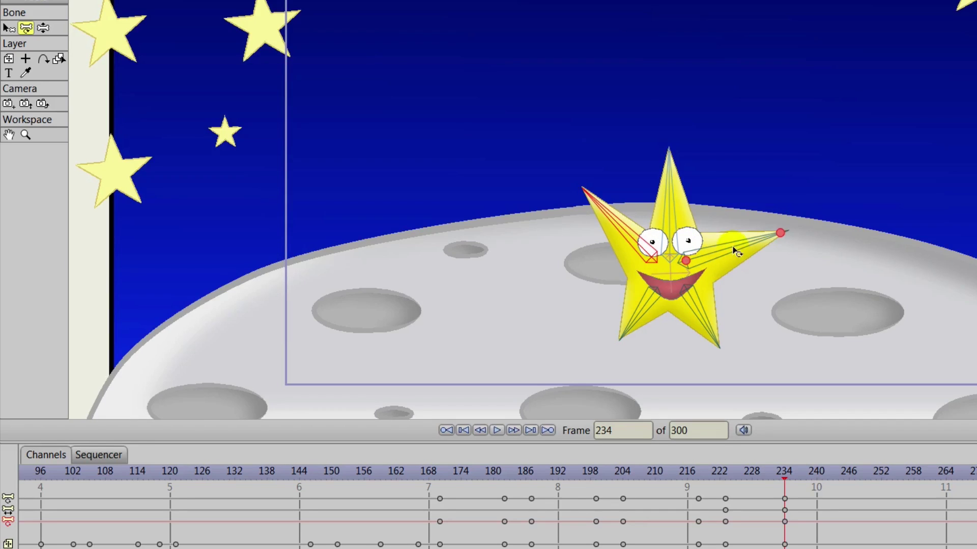
{"action": "left_click_drag", "start_coordinate": [736, 251], "coordinate": [735, 227]}
{"action": "left_click_drag", "start_coordinate": [785, 476], "coordinate": [606, 475]}
{"action": "left_click", "coordinate": [497, 430]}
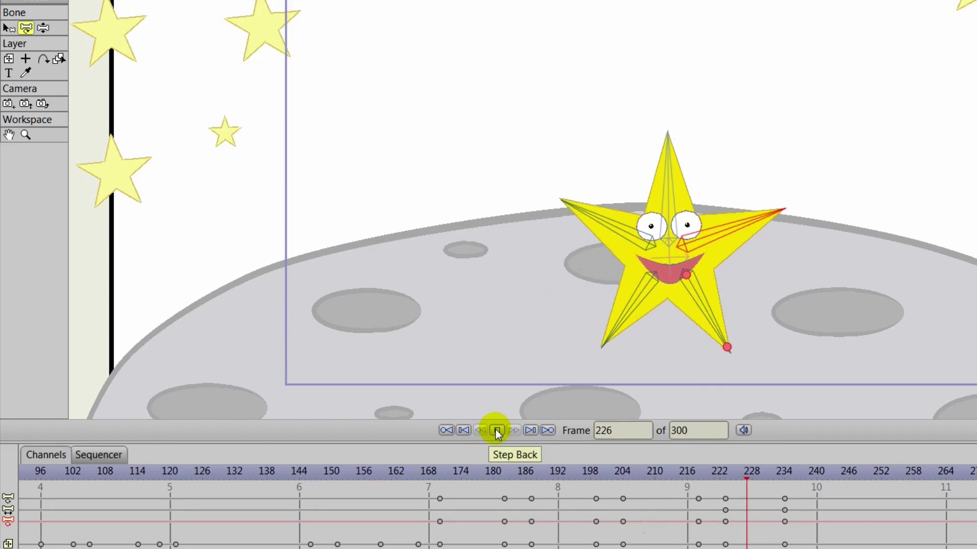
{"action": "left_click", "coordinate": [497, 430]}
Move all the bone and layer keyframes at frame 234 to frame 229 and replay the faster crouch.
{"action": "left_click_drag", "start_coordinate": [703, 486], "coordinate": [769, 547]}
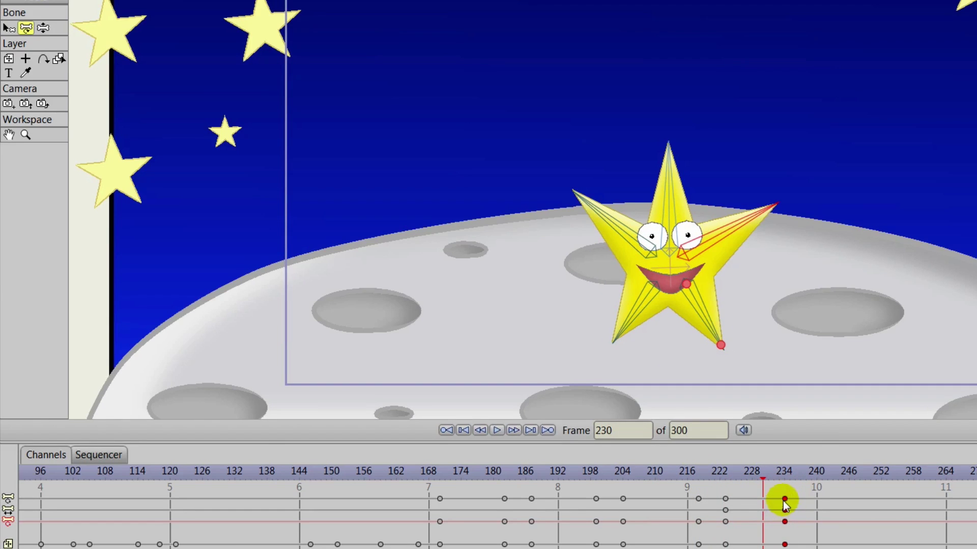
{"action": "left_click_drag", "start_coordinate": [785, 500], "coordinate": [758, 500]}
{"action": "left_click_drag", "start_coordinate": [632, 477], "coordinate": [580, 470]}
{"action": "left_click", "coordinate": [497, 431]}
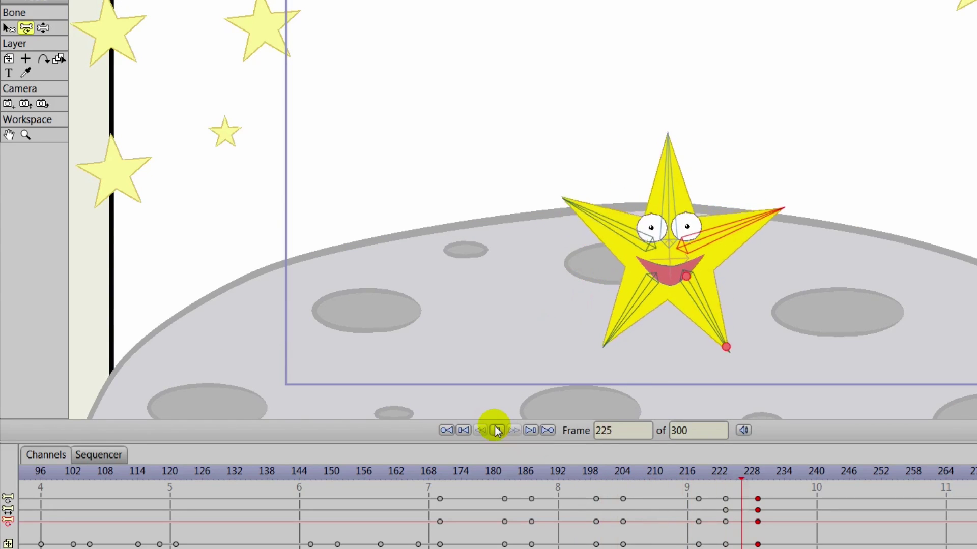
{"action": "left_click", "coordinate": [497, 430]}
At frame 240, move the whole star up above the moon's surface with Transform Layer for a jump.
{"action": "left_click_drag", "start_coordinate": [704, 473], "coordinate": [816, 489]}
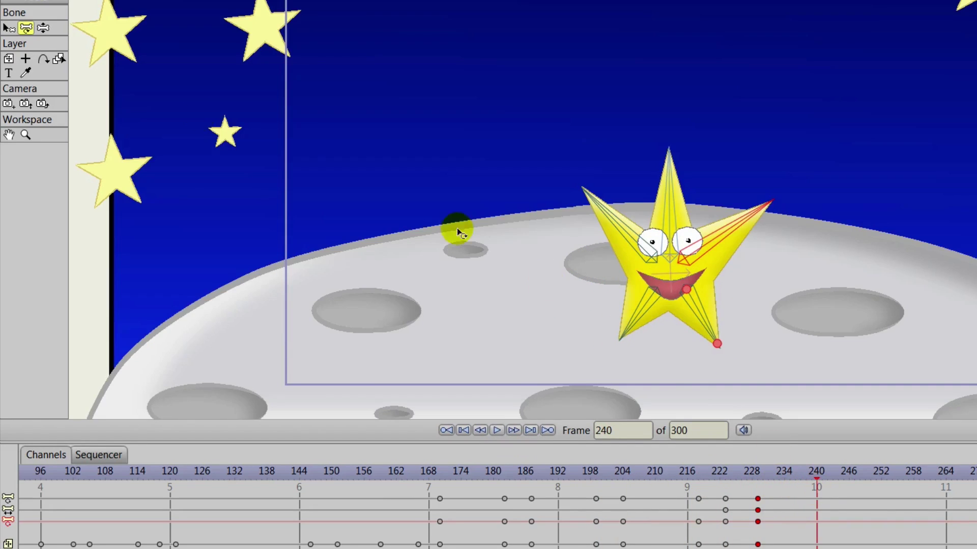
{"action": "left_click", "coordinate": [11, 60]}
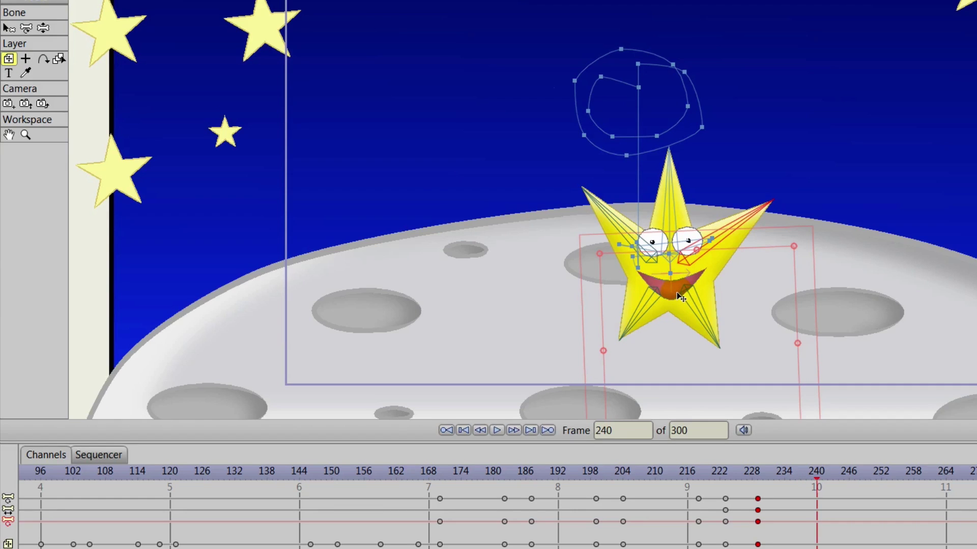
{"action": "left_click_drag", "start_coordinate": [676, 291], "coordinate": [663, 99]}
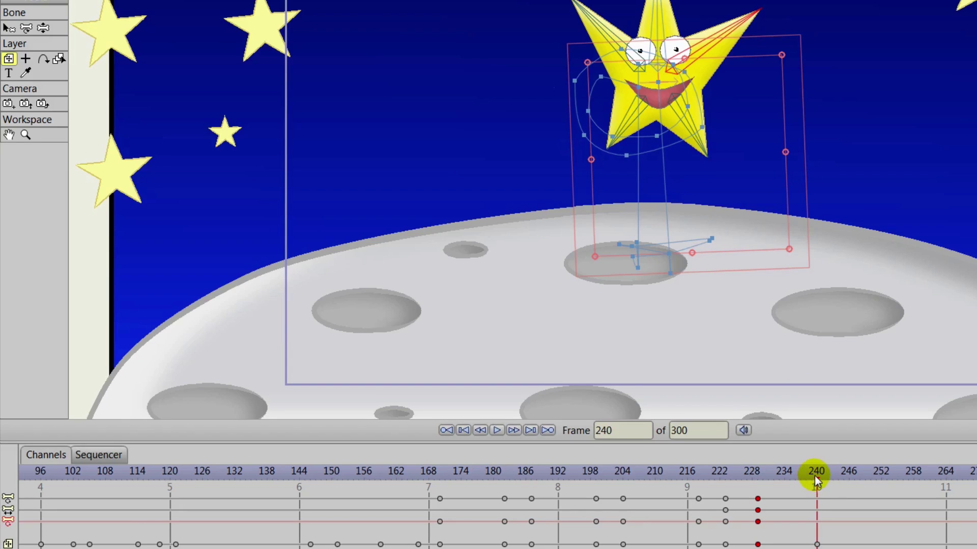
{"action": "left_click_drag", "start_coordinate": [814, 475], "coordinate": [817, 502]}
At frame 240, select the star's two leg bones and reset their scale to 1.
{"action": "left_click", "coordinate": [26, 28]}
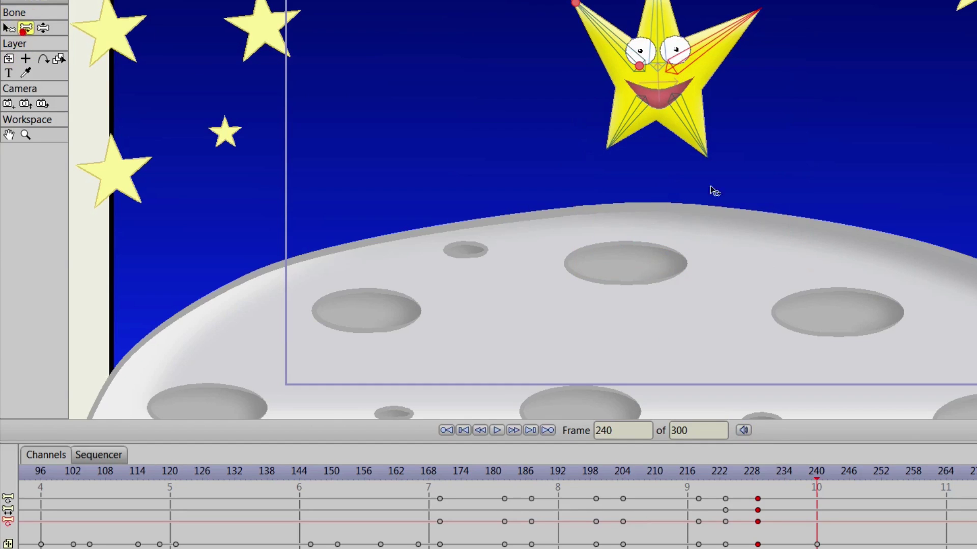
{"action": "left_click_drag", "start_coordinate": [733, 157], "coordinate": [711, 156]}
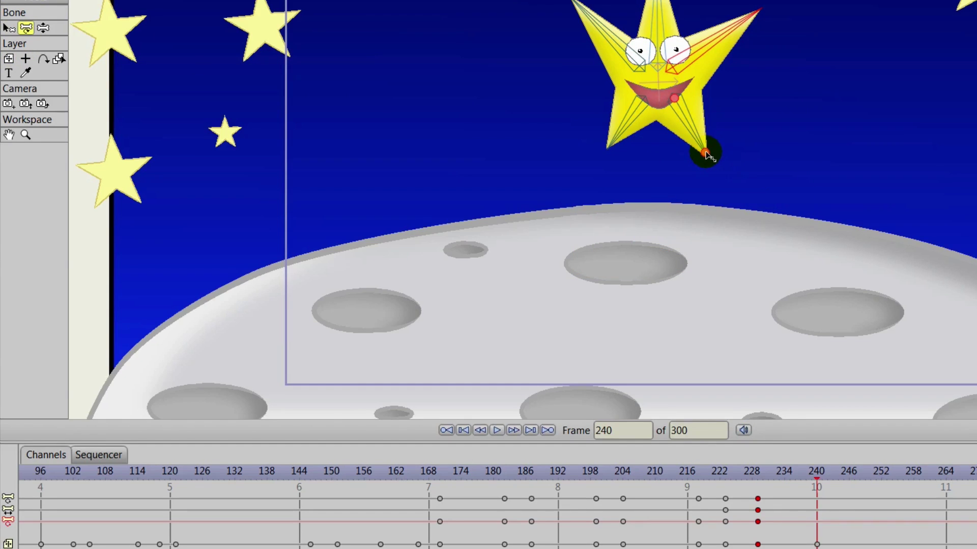
{"action": "left_click", "coordinate": [532, 107]}
{"action": "left_click", "coordinate": [9, 28]}
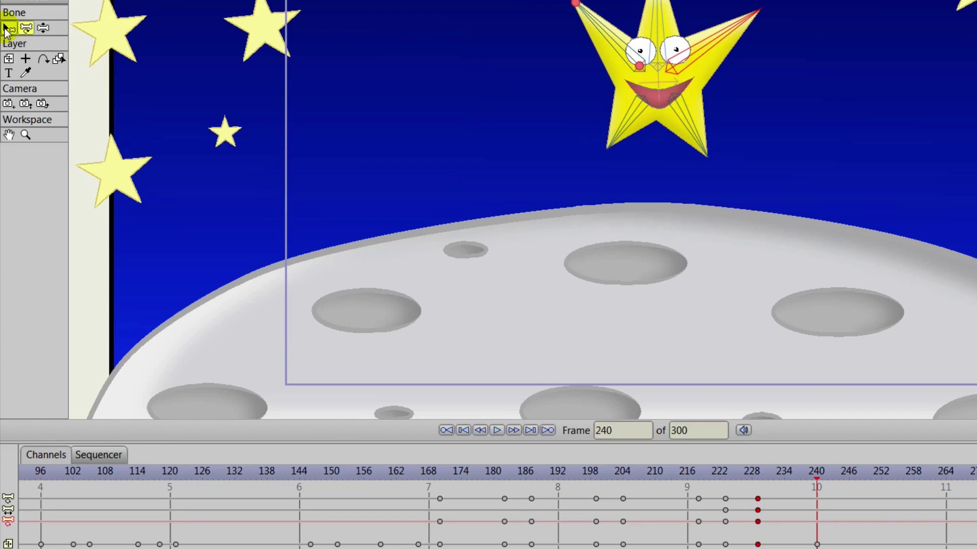
{"action": "left_click", "coordinate": [687, 122]}
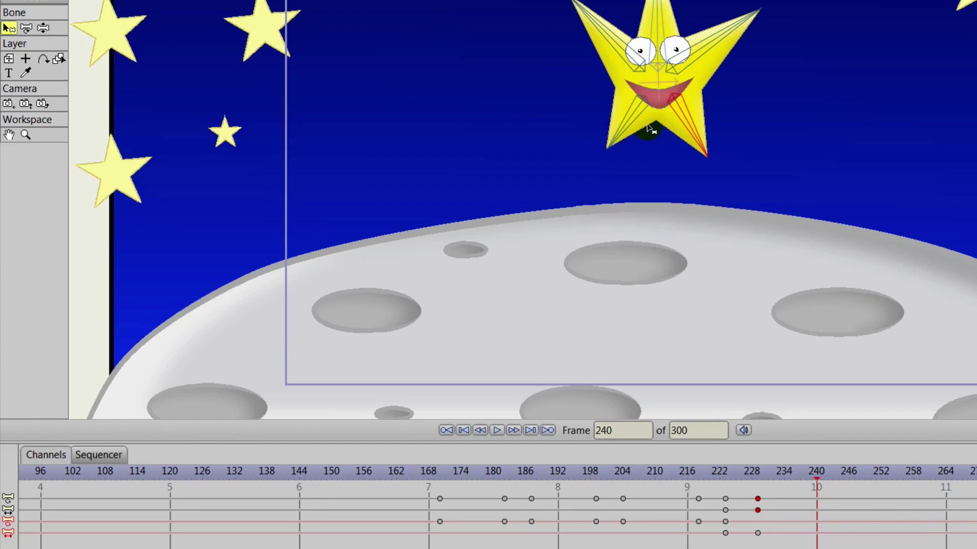
{"action": "left_click", "coordinate": [638, 109]}
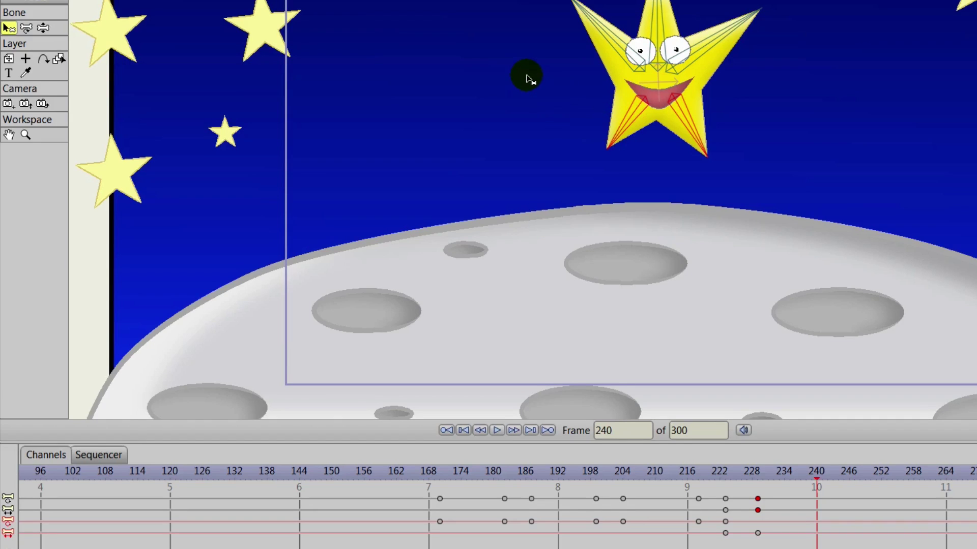
{"action": "left_click", "coordinate": [24, 29]}
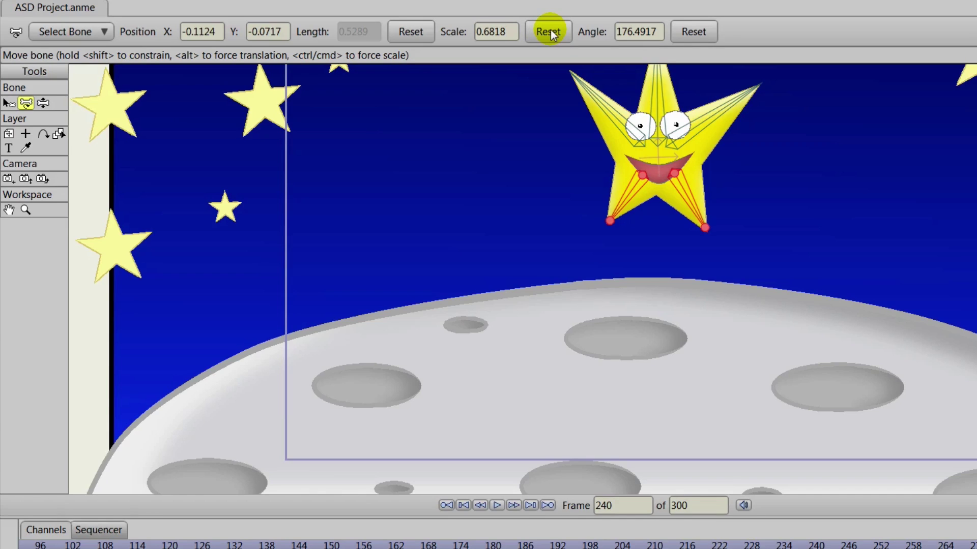
{"action": "left_click", "coordinate": [548, 31]}
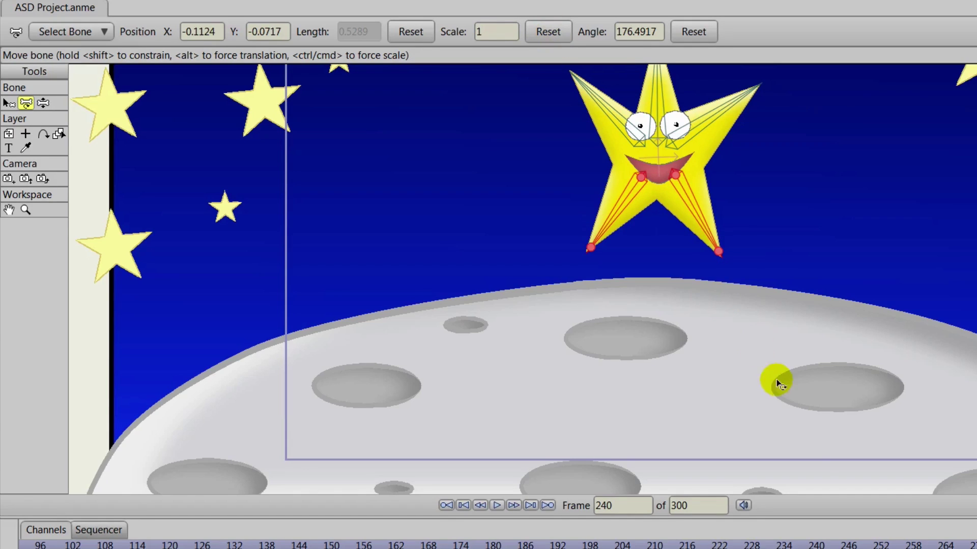
{"action": "left_click_drag", "start_coordinate": [816, 544], "coordinate": [729, 544]}
{"action": "left_click_drag", "start_coordinate": [728, 511], "coordinate": [816, 532]}
At frame 240, move the whole star higher with Transform Layer and play back the jump.
{"action": "left_click_drag", "start_coordinate": [792, 149], "coordinate": [794, 251]}
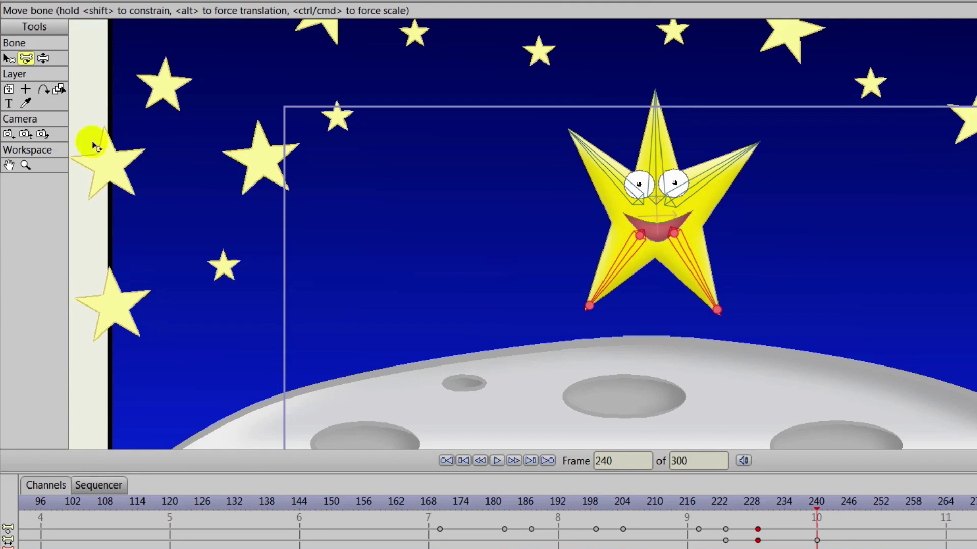
{"action": "left_click", "coordinate": [9, 90]}
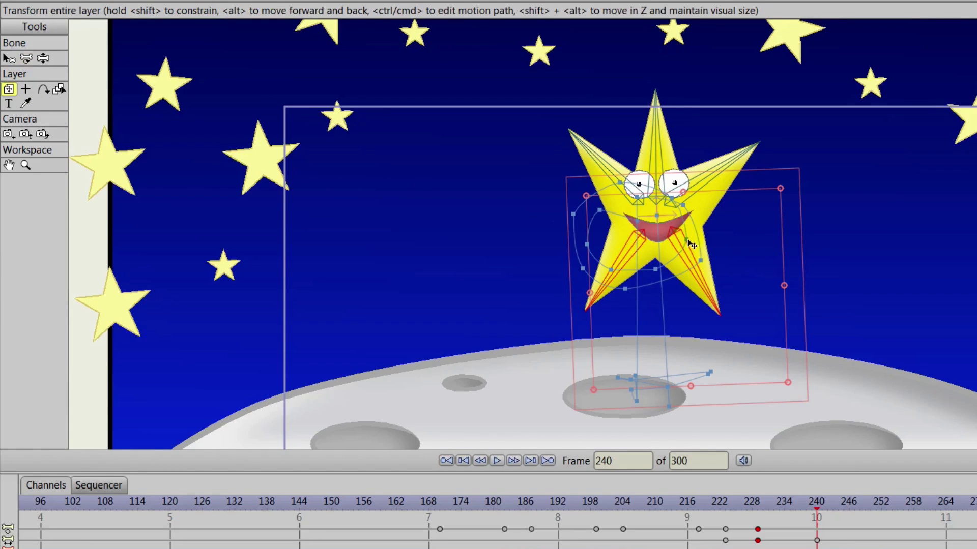
{"action": "left_click_drag", "start_coordinate": [691, 245], "coordinate": [703, 129]}
{"action": "left_click", "coordinate": [638, 499]}
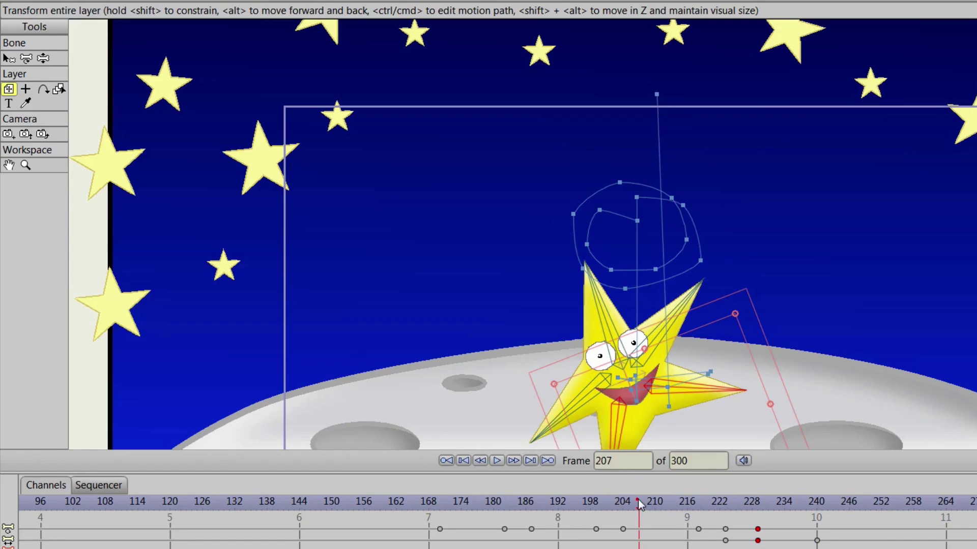
{"action": "left_click", "coordinate": [498, 460]}
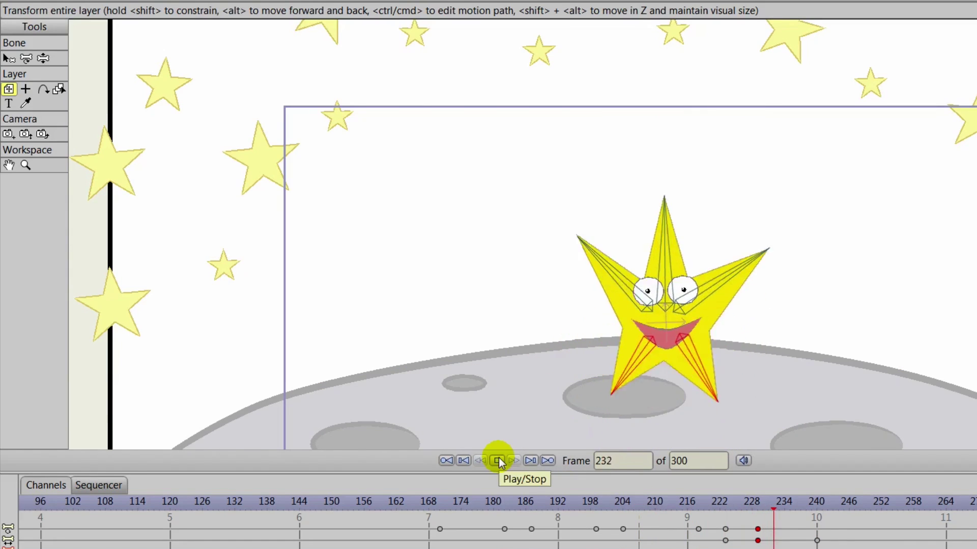
{"action": "left_click", "coordinate": [498, 460]}
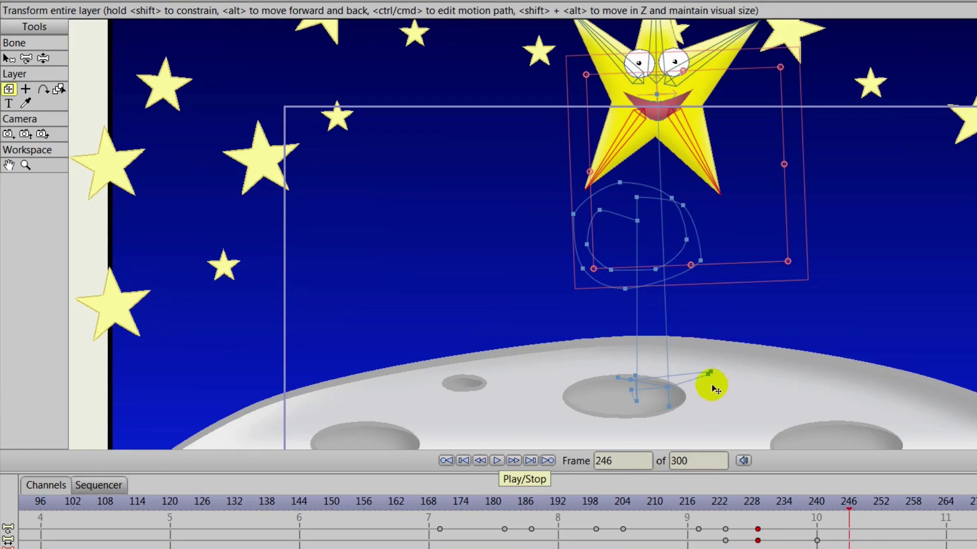
Replay the jump from frame 209 with the full scene in view to check the star's height.
{"action": "left_click_drag", "start_coordinate": [708, 380], "coordinate": [686, 323]}
{"action": "scroll", "coordinate": [684, 320], "scroll_direction": "down", "scroll_amount": 2}
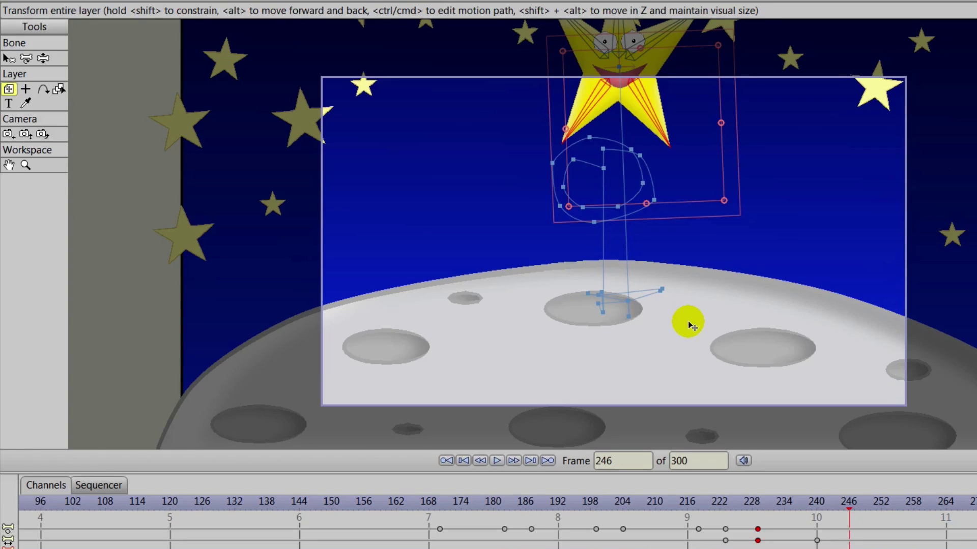
{"action": "key", "text": "ctrl+m"}
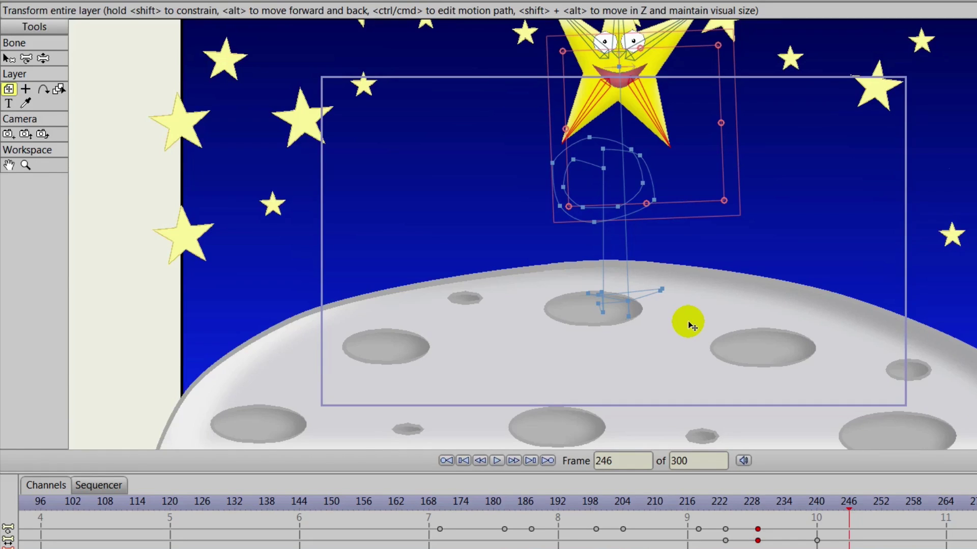
{"action": "scroll", "coordinate": [793, 419], "scroll_direction": "down", "scroll_amount": 3}
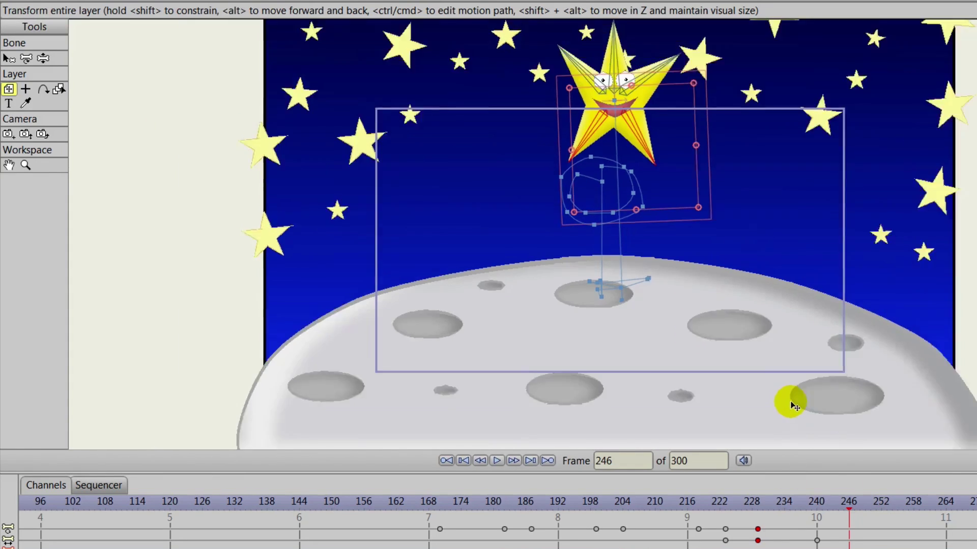
{"action": "left_click", "coordinate": [656, 514]}
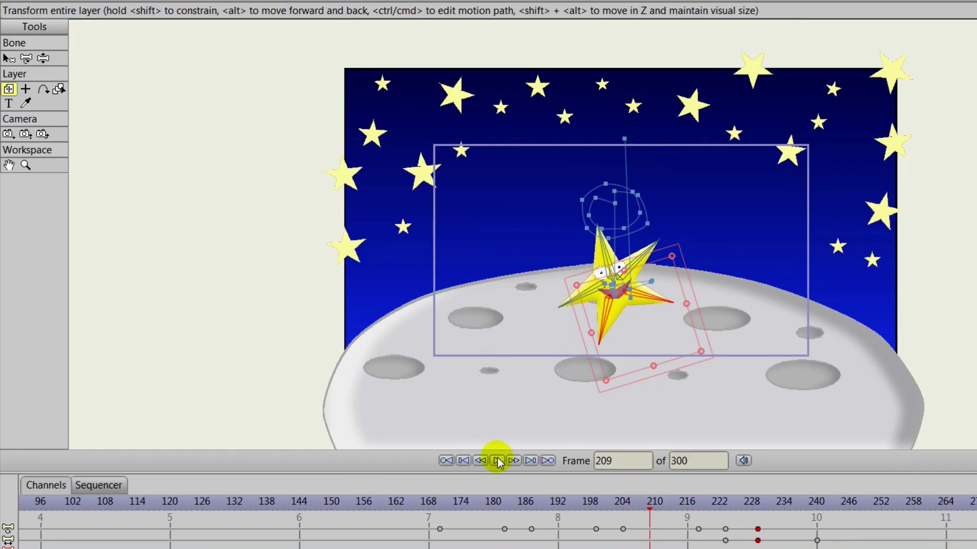
{"action": "left_click", "coordinate": [497, 461]}
{"action": "left_click", "coordinate": [497, 461]}
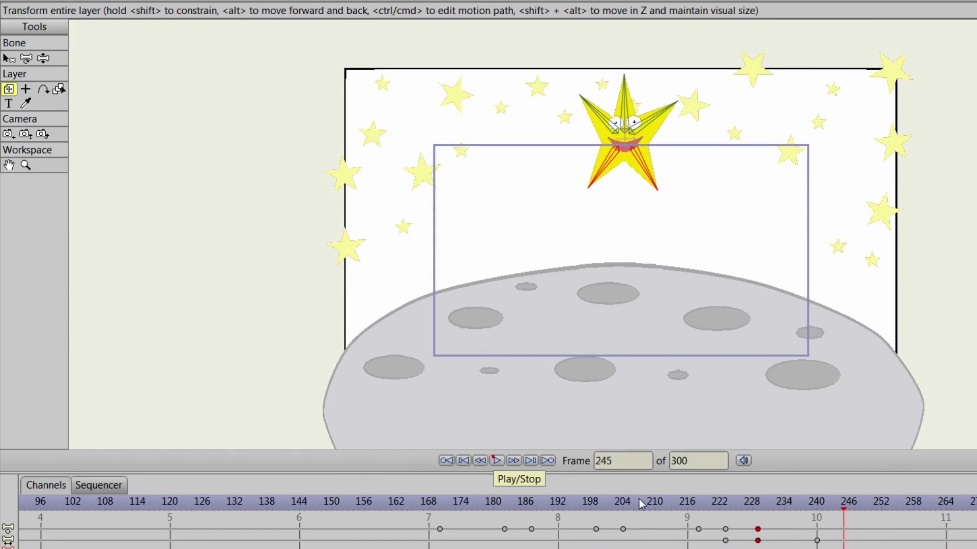
At frame 240, rotate the star's two leg bones inward until the legs point straight down side by side.
{"action": "left_click_drag", "start_coordinate": [709, 506], "coordinate": [817, 514]}
{"action": "left_click", "coordinate": [26, 57]}
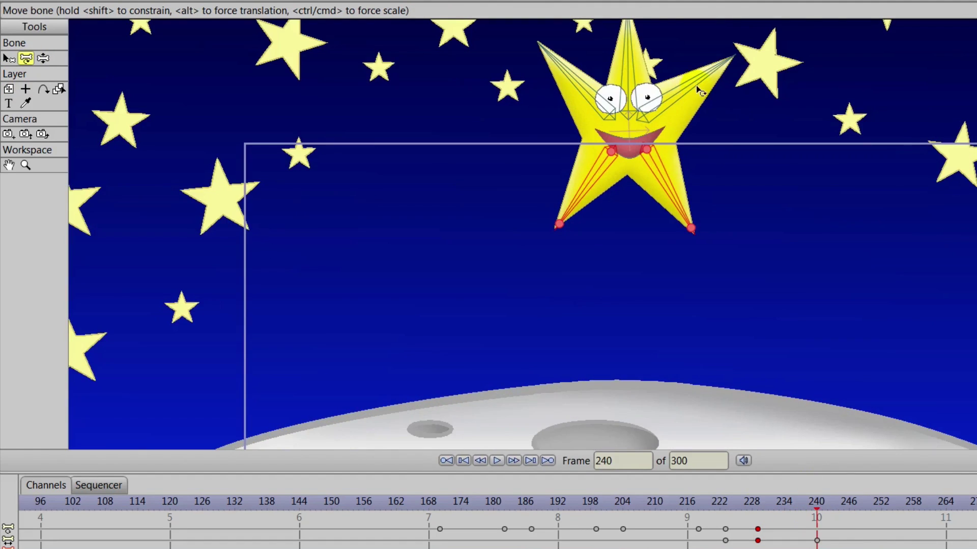
{"action": "left_click_drag", "start_coordinate": [699, 87], "coordinate": [699, 103]}
{"action": "left_click", "coordinate": [753, 214]}
{"action": "left_click", "coordinate": [753, 213]}
{"action": "left_click_drag", "start_coordinate": [677, 204], "coordinate": [632, 220]}
{"action": "left_click_drag", "start_coordinate": [573, 211], "coordinate": [619, 232]}
At frame 240, swing both arm bones down to slope outward beside the body, and replay the jump from frame 207.
{"action": "left_click_drag", "start_coordinate": [698, 91], "coordinate": [711, 203]}
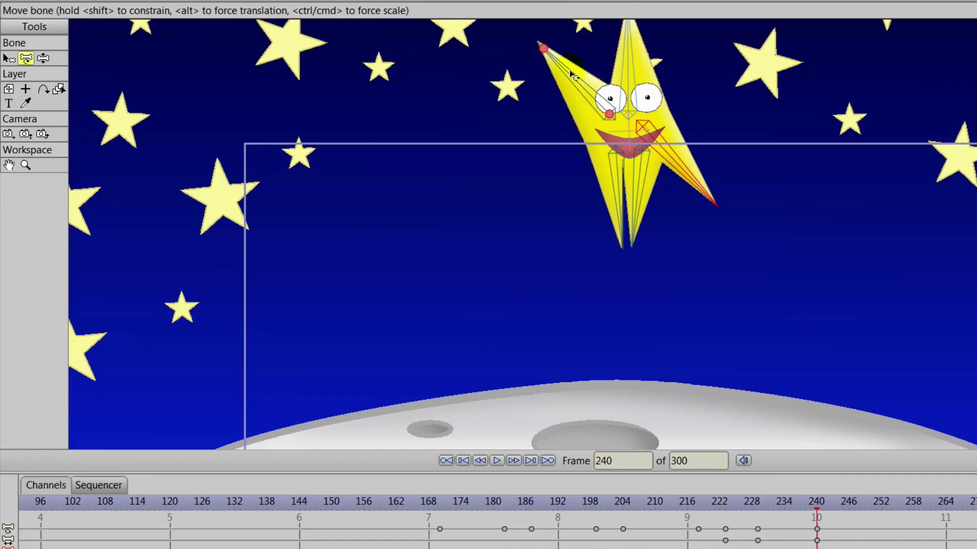
{"action": "left_click_drag", "start_coordinate": [564, 68], "coordinate": [579, 167]}
{"action": "left_click_drag", "start_coordinate": [814, 506], "coordinate": [639, 510]}
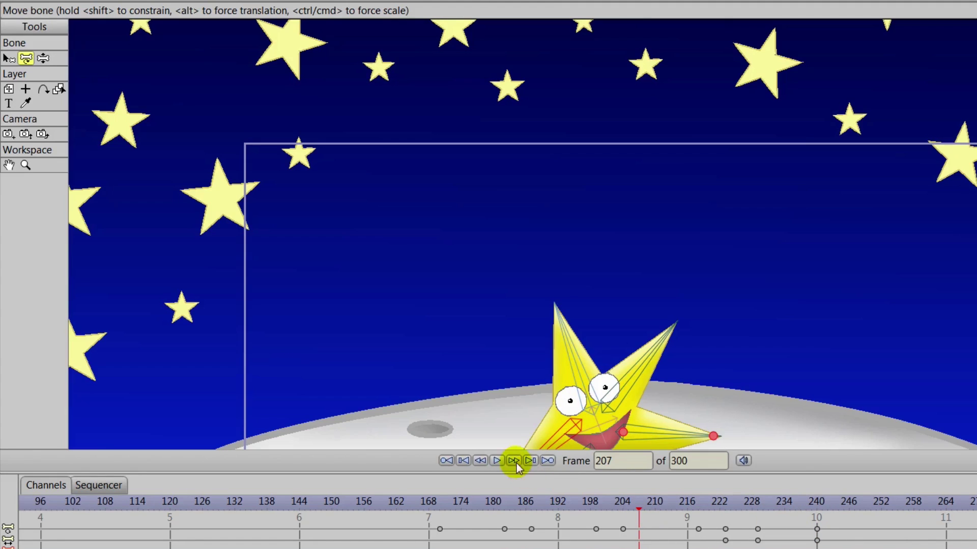
{"action": "left_click_drag", "start_coordinate": [549, 392], "coordinate": [556, 353]}
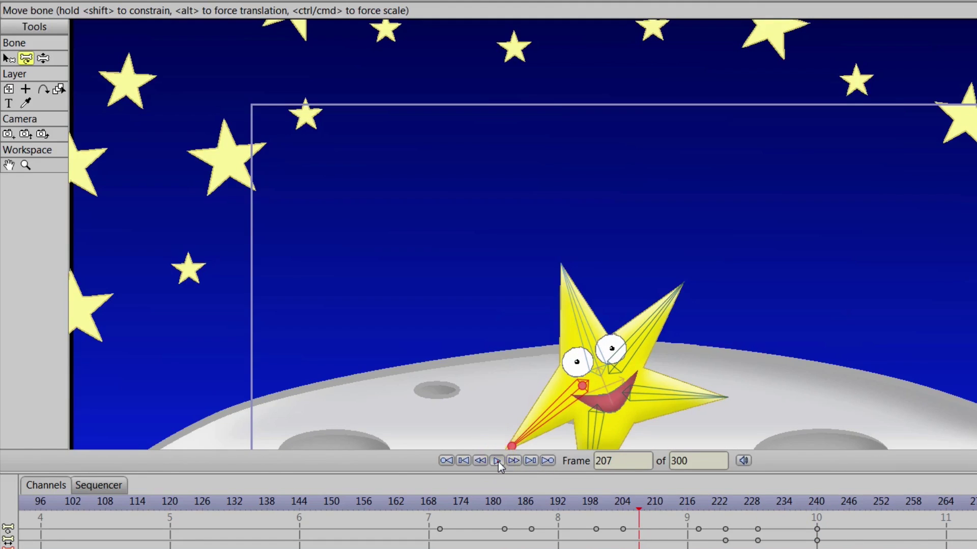
{"action": "left_click", "coordinate": [497, 461]}
{"action": "left_click", "coordinate": [496, 461]}
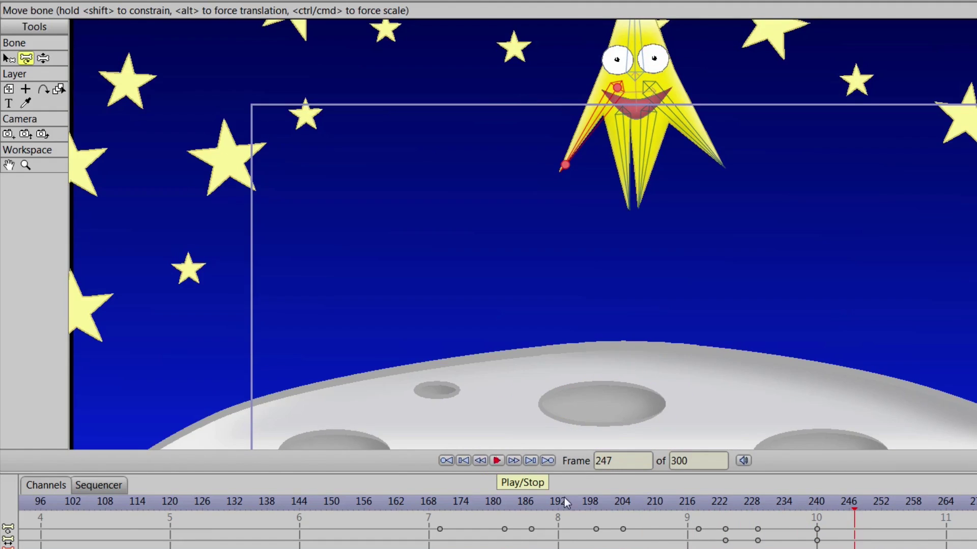
Move all crouch keyframes from frame 229 to 227 and all jump keyframes from frame 240 to 234, and replay from frame 192.
{"action": "left_click_drag", "start_coordinate": [630, 502], "coordinate": [819, 519]}
{"action": "left_click", "coordinate": [818, 529]}
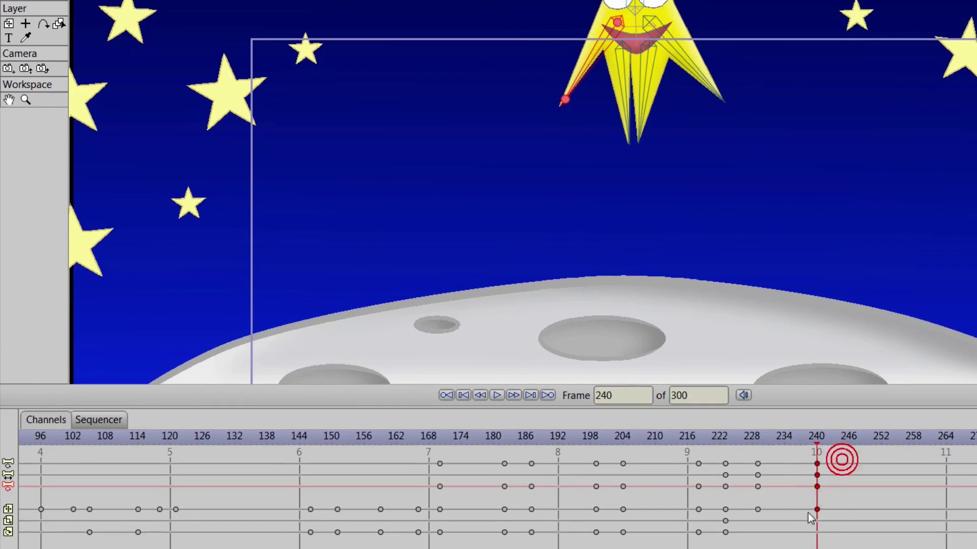
{"action": "mouse_move", "coordinate": [817, 462]}
{"action": "left_mouse_down"}
{"action": "mouse_move", "coordinate": [757, 488]}
{"action": "mouse_move", "coordinate": [750, 470]}
{"action": "left_mouse_up"}
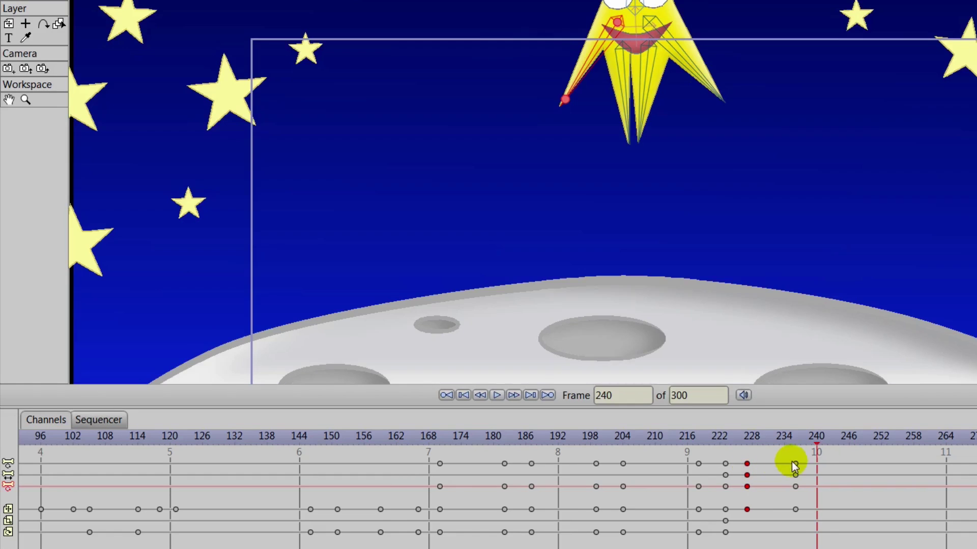
{"action": "left_click_drag", "start_coordinate": [791, 512], "coordinate": [793, 511]}
{"action": "left_click_drag", "start_coordinate": [796, 463], "coordinate": [781, 470]}
{"action": "left_click_drag", "start_coordinate": [579, 443], "coordinate": [557, 444]}
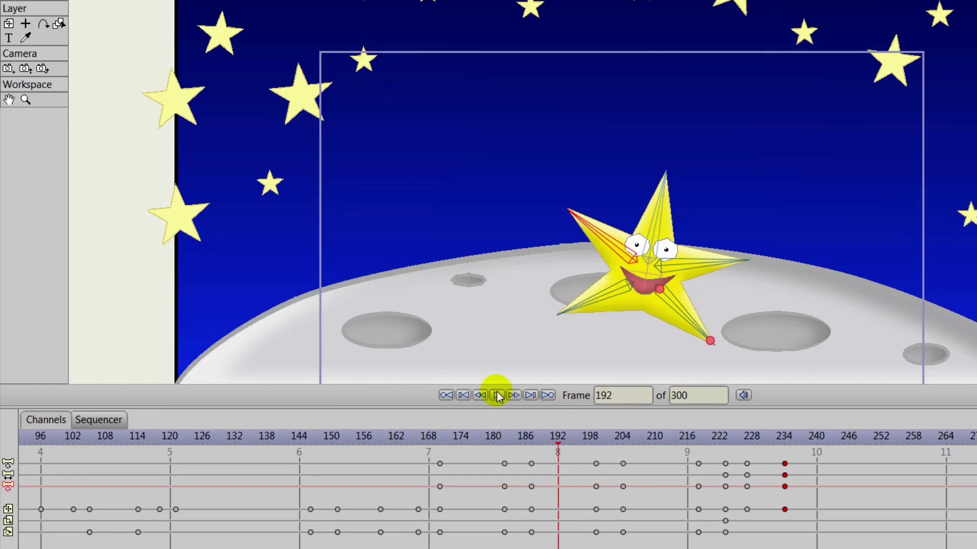
{"action": "left_click", "coordinate": [496, 395]}
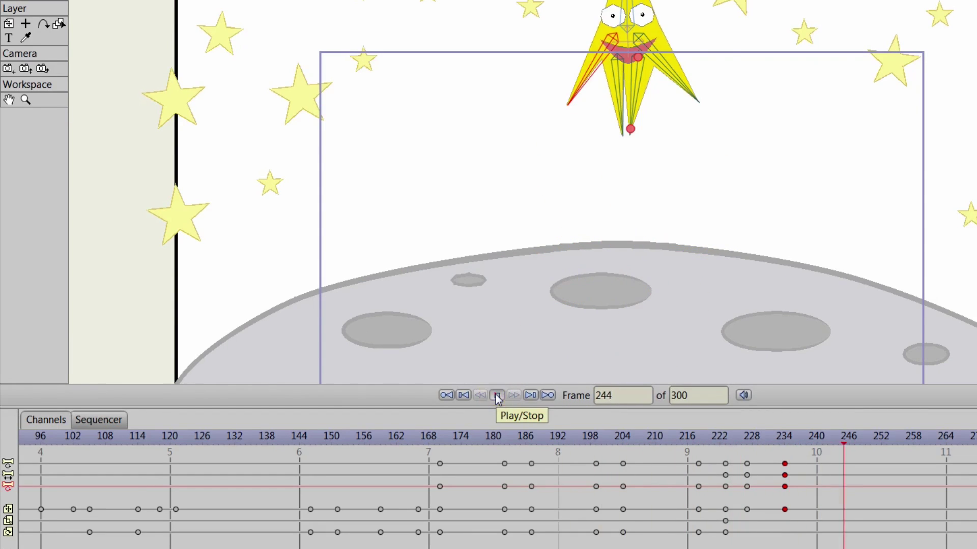
{"action": "left_click", "coordinate": [495, 395]}
At frame 240, raise the whole star slightly higher with Transform Layer and replay the jump from frame 212.
{"action": "left_click_drag", "start_coordinate": [677, 446], "coordinate": [814, 462]}
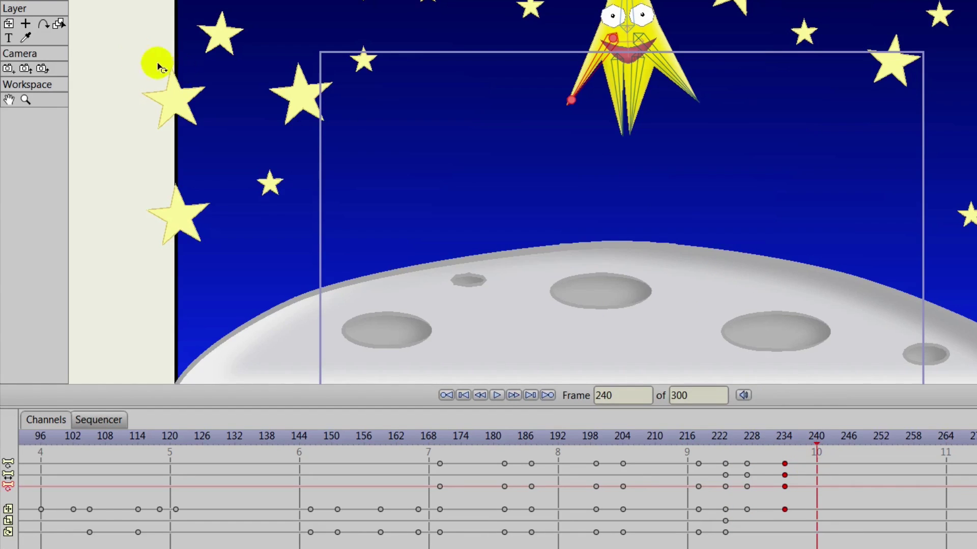
{"action": "left_click", "coordinate": [8, 23]}
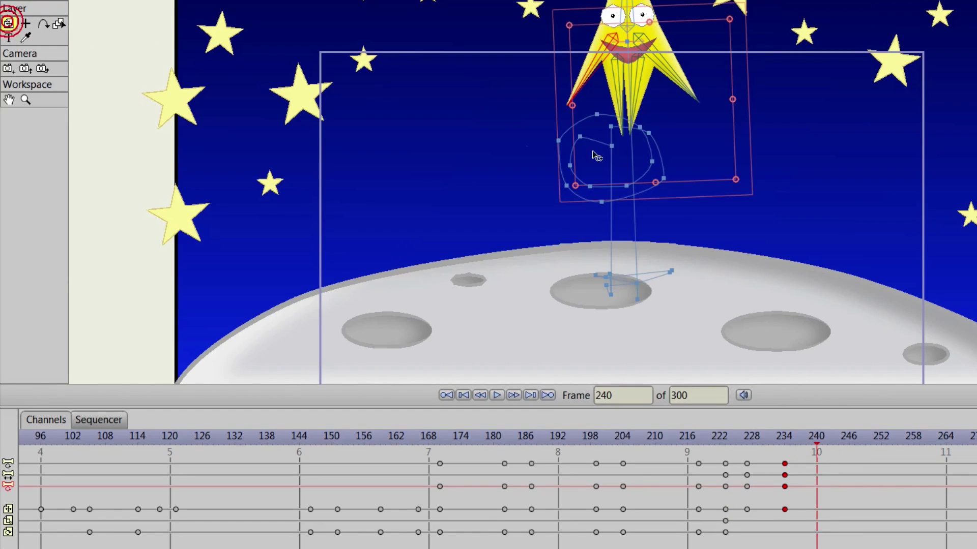
{"action": "left_click_drag", "start_coordinate": [661, 95], "coordinate": [659, 82]}
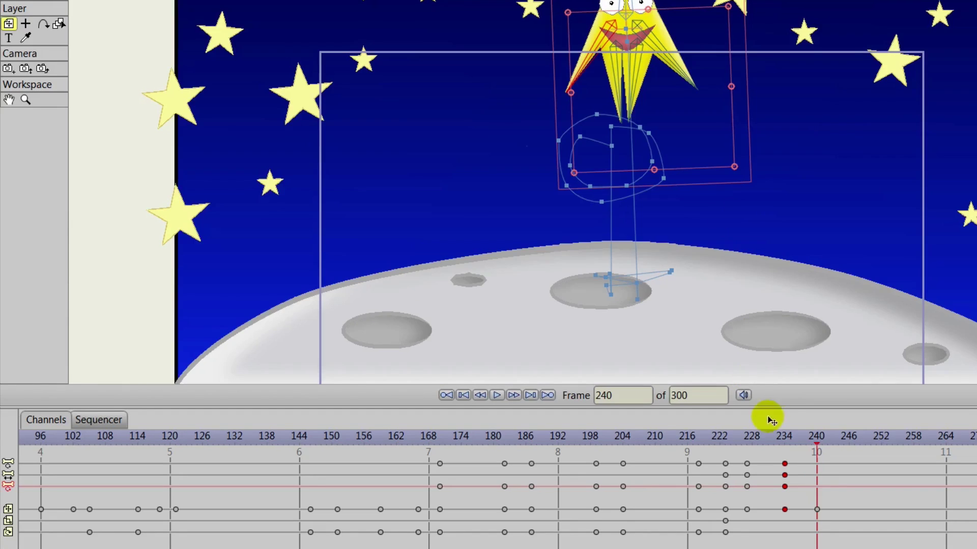
{"action": "left_click_drag", "start_coordinate": [818, 441], "coordinate": [665, 443]}
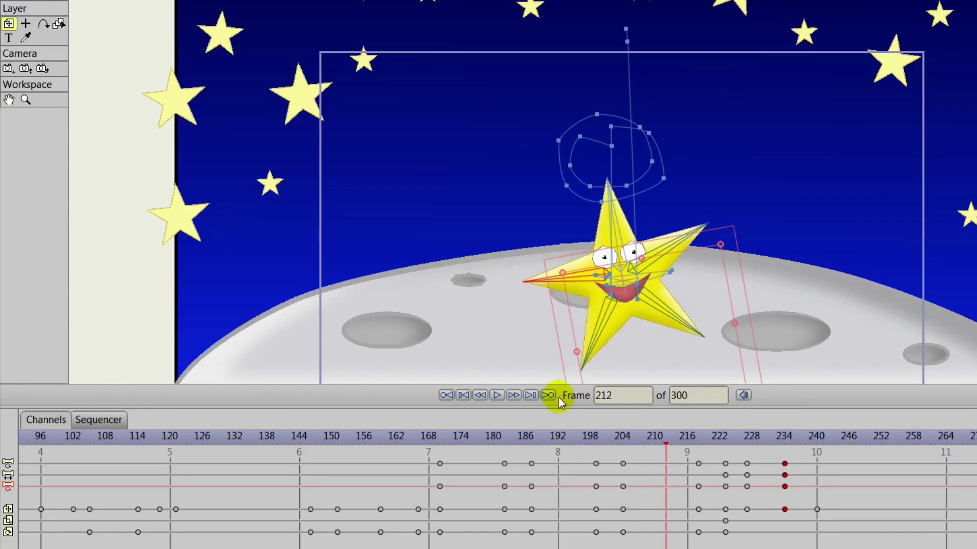
{"action": "left_click", "coordinate": [497, 395]}
{"action": "left_click", "coordinate": [497, 395]}
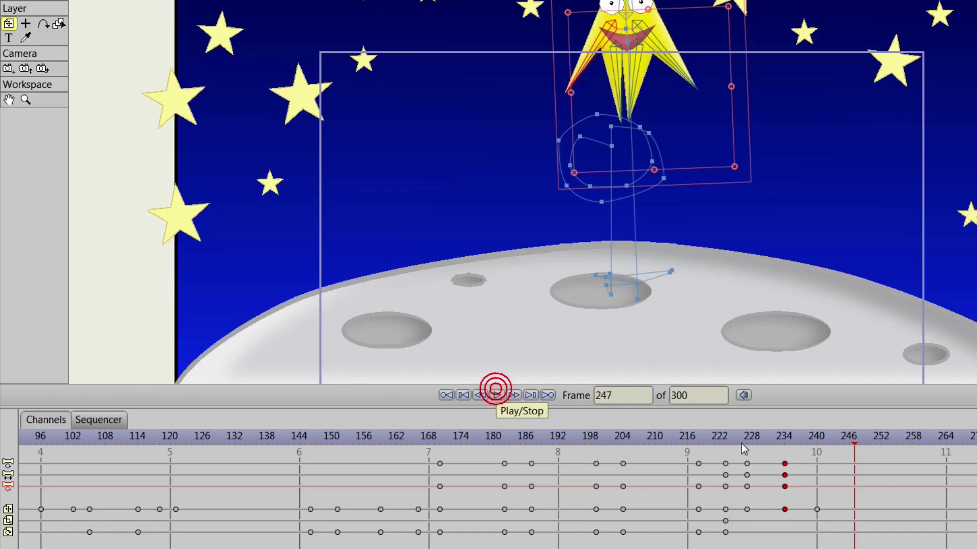
At frame 249, bring the whole star back down onto the moon, matching its position to the layer translation keyframe at frame 223.
{"action": "left_click_drag", "start_coordinate": [733, 437], "coordinate": [864, 479]}
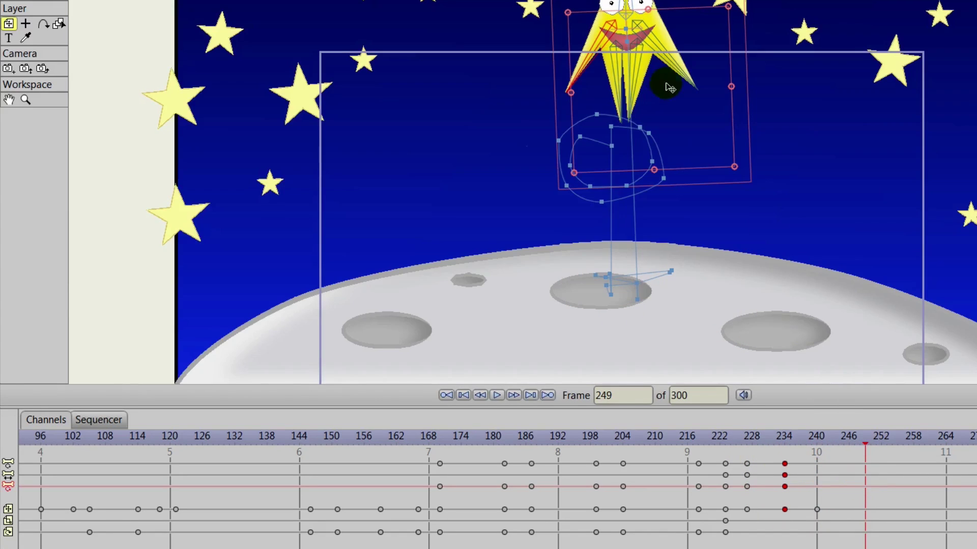
{"action": "left_click_drag", "start_coordinate": [662, 79], "coordinate": [654, 314]}
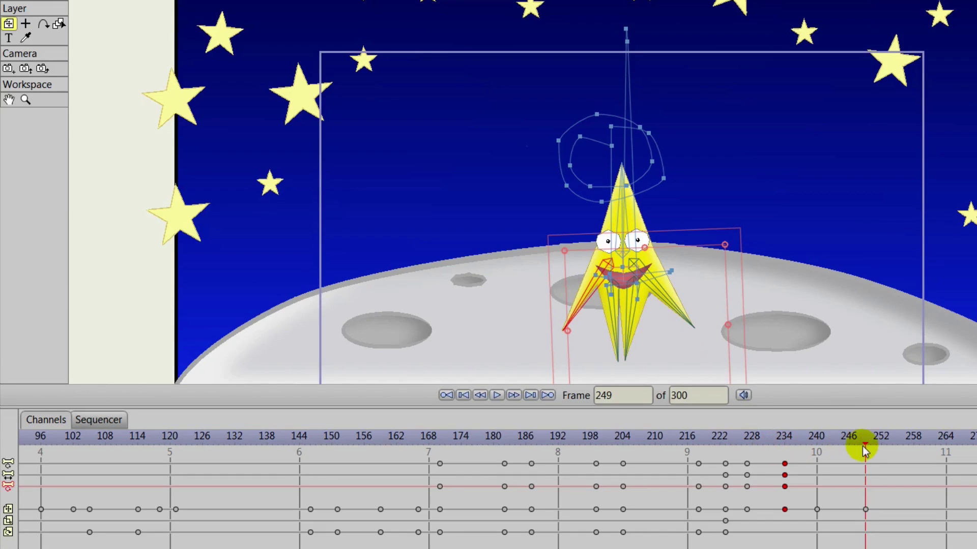
{"action": "left_click_drag", "start_coordinate": [872, 444], "coordinate": [863, 462]}
{"action": "left_click", "coordinate": [727, 509]}
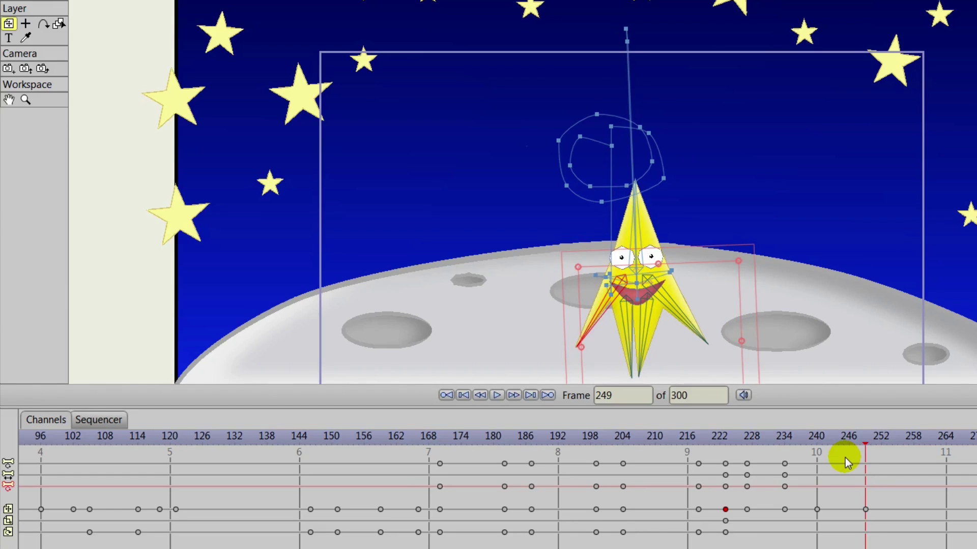
{"action": "left_click_drag", "start_coordinate": [863, 444], "coordinate": [712, 468]}
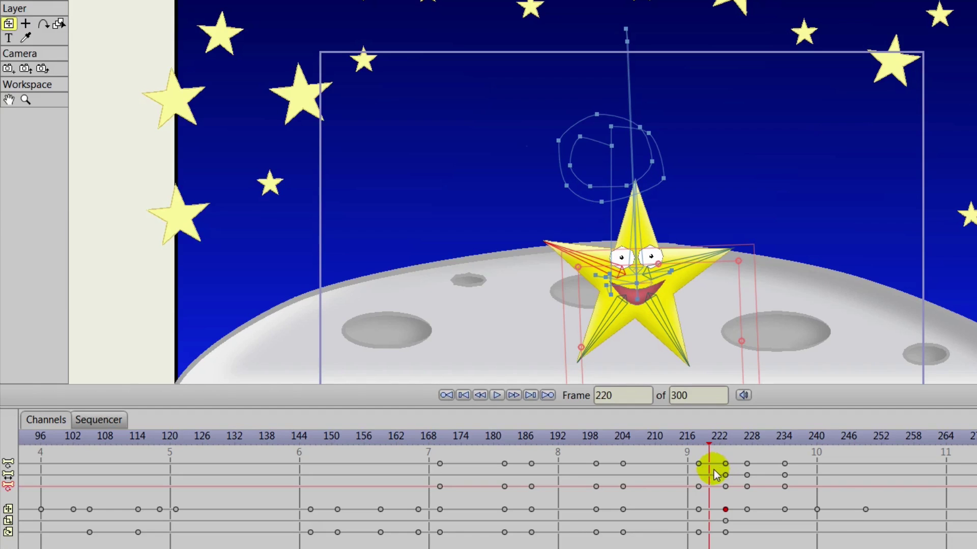
At frame 249, swing both arm bones upward with Transform Bone so they point up beside the star's head.
{"action": "left_click_drag", "start_coordinate": [707, 438], "coordinate": [864, 477]}
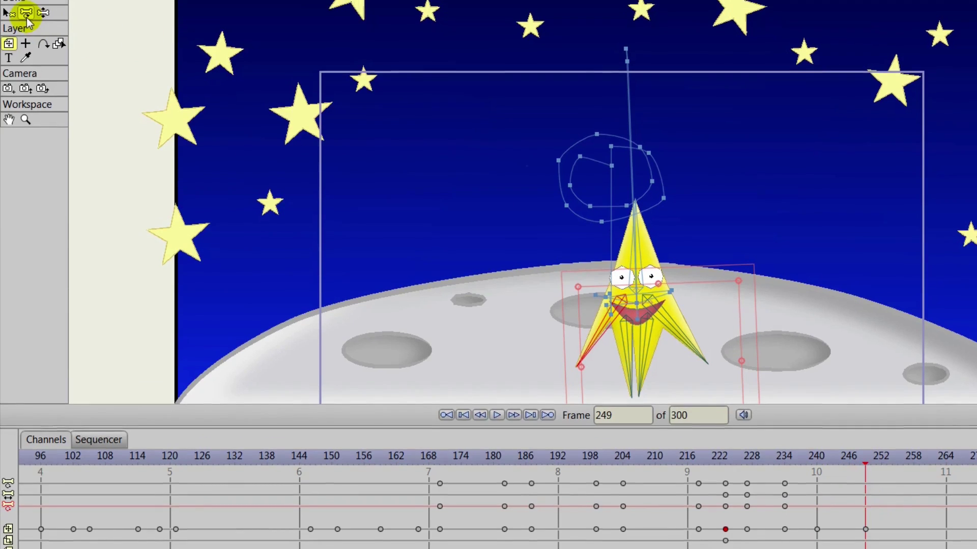
{"action": "left_click", "coordinate": [26, 36]}
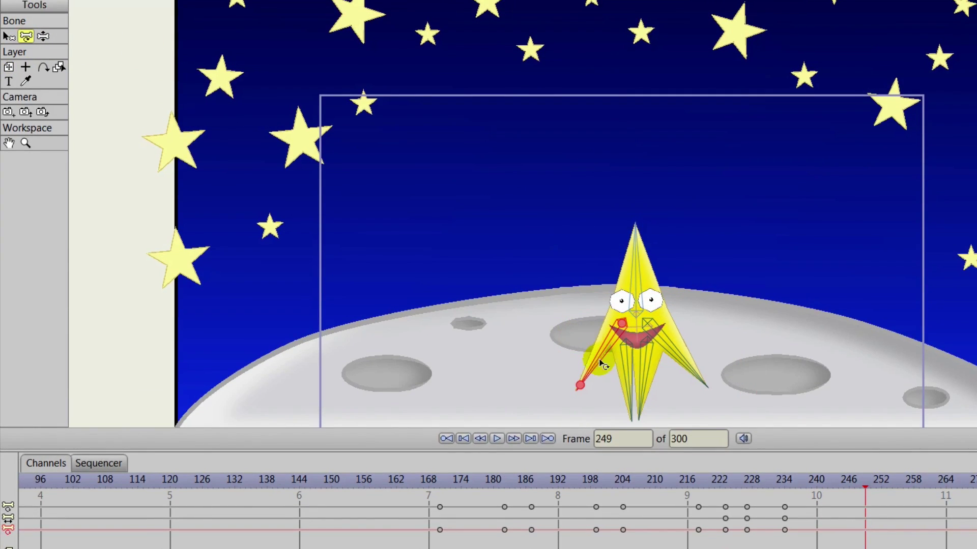
{"action": "left_click_drag", "start_coordinate": [598, 363], "coordinate": [600, 268]}
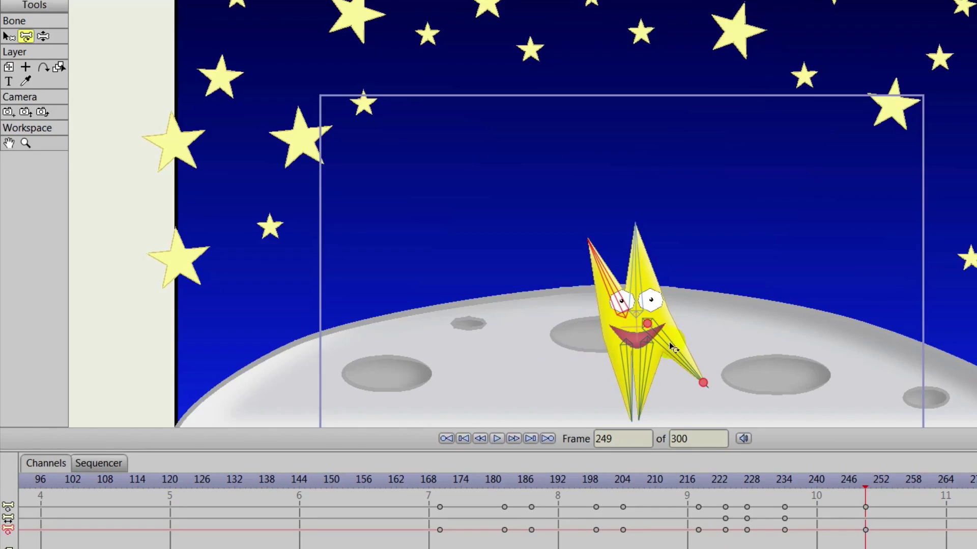
{"action": "left_click_drag", "start_coordinate": [670, 342], "coordinate": [673, 266]}
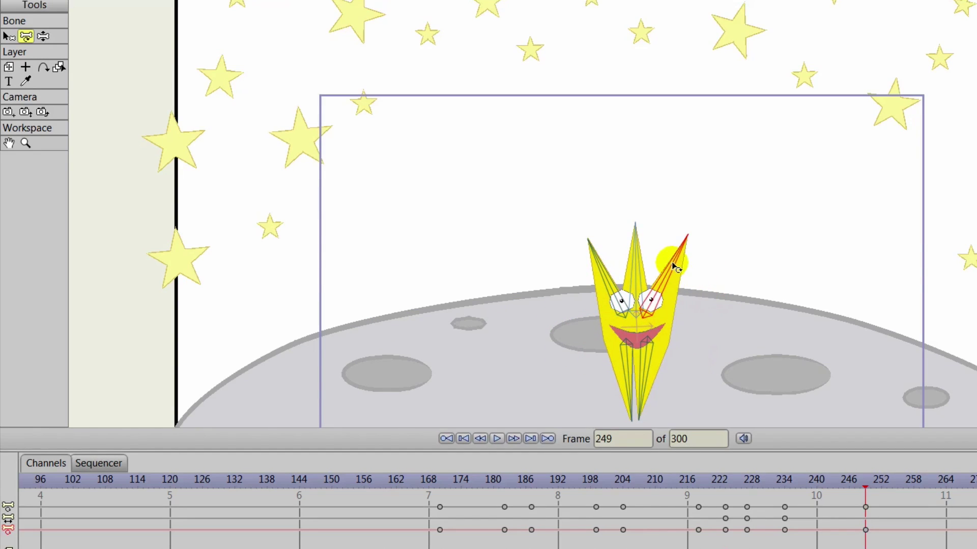
Copy both arm bones' pose keyframe from frame 234 to frame 240 and replay the jump.
{"action": "left_click", "coordinate": [774, 479]}
{"action": "mouse_move", "coordinate": [781, 479]}
{"action": "left_mouse_down"}
{"action": "mouse_move", "coordinate": [835, 481]}
{"action": "mouse_move", "coordinate": [709, 493]}
{"action": "mouse_move", "coordinate": [790, 493]}
{"action": "left_mouse_up"}
{"action": "left_click_drag", "start_coordinate": [810, 490], "coordinate": [773, 492]}
{"action": "left_click", "coordinate": [7, 36]}
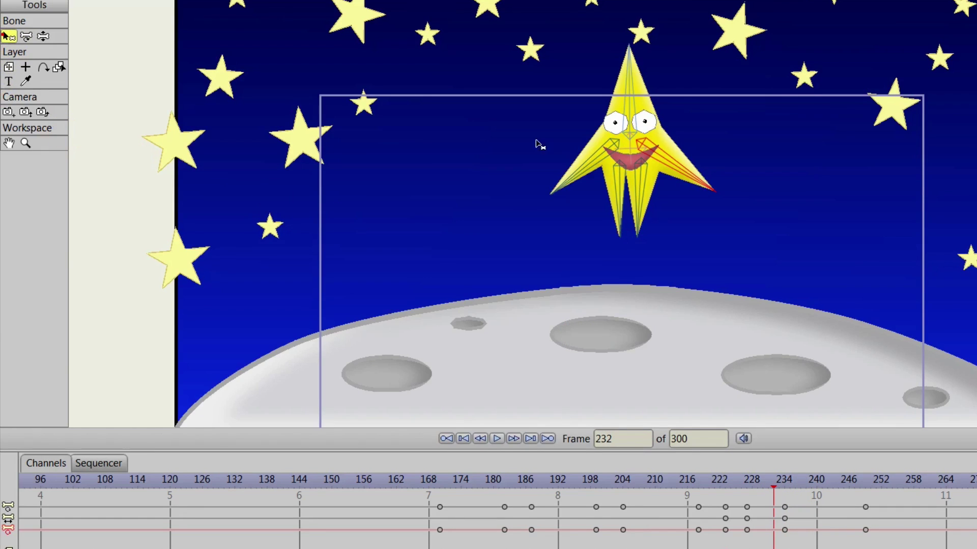
{"action": "left_click", "coordinate": [603, 162]}
{"action": "left_click_drag", "start_coordinate": [775, 480], "coordinate": [783, 483]}
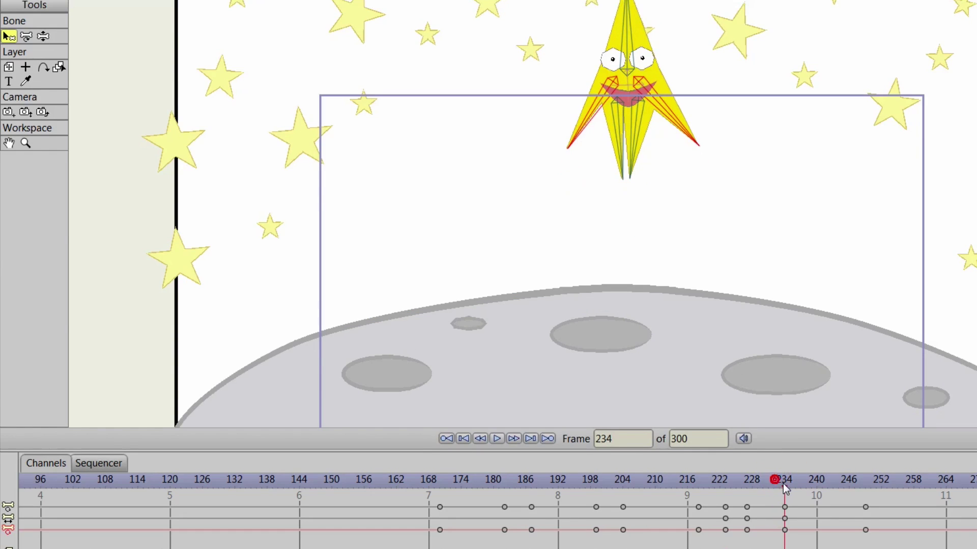
{"action": "left_click", "coordinate": [784, 530]}
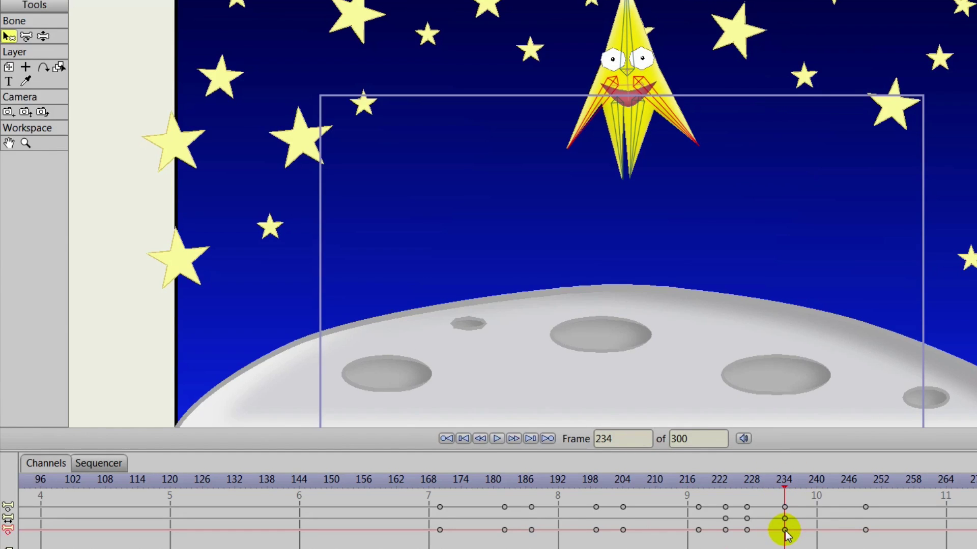
{"action": "left_click_drag", "start_coordinate": [783, 484], "coordinate": [816, 495]}
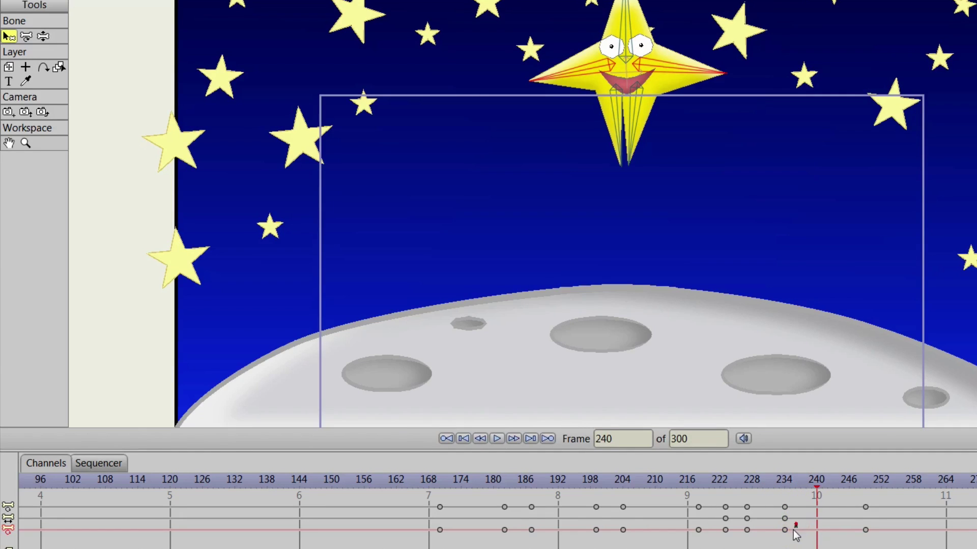
{"action": "left_click_drag", "start_coordinate": [794, 530], "coordinate": [775, 538]}
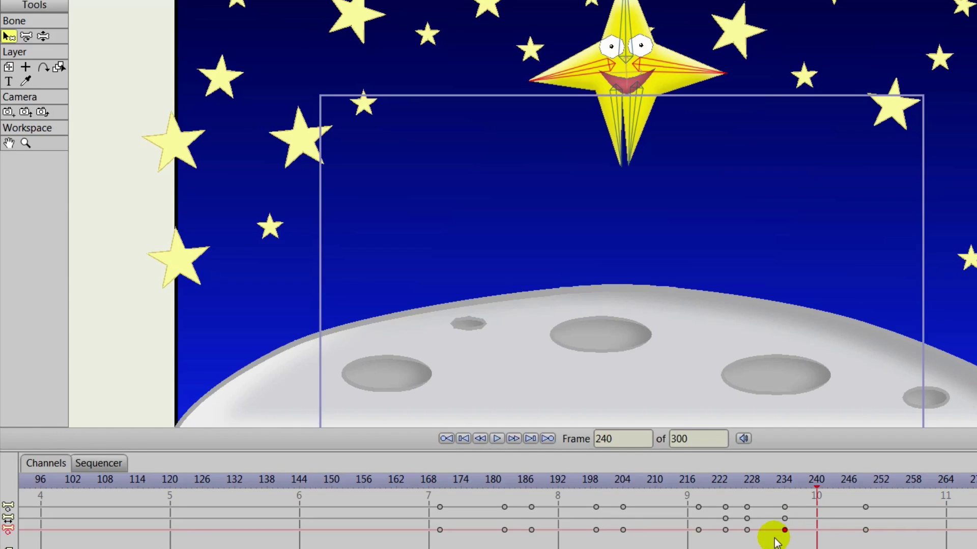
{"action": "key", "text": "ctrl+v"}
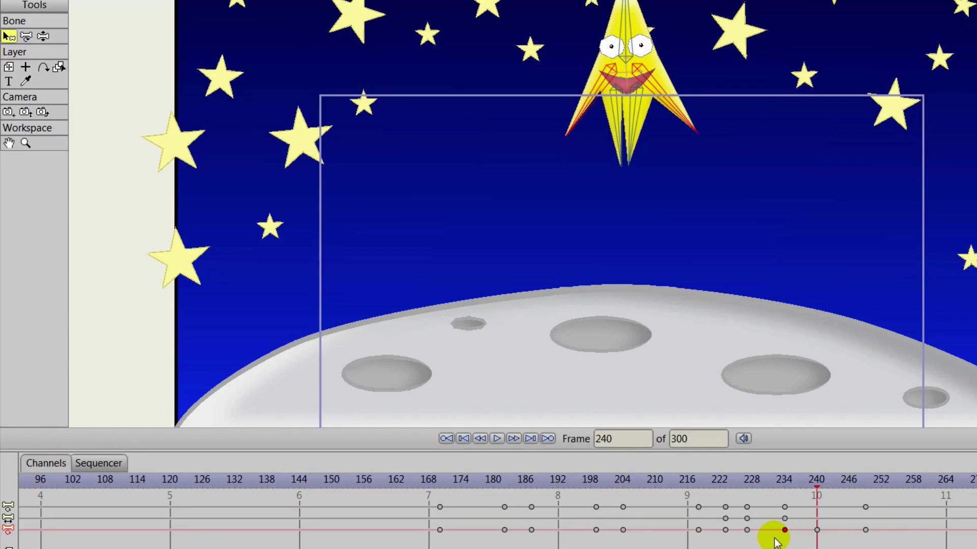
{"action": "left_click", "coordinate": [674, 480]}
{"action": "left_click", "coordinate": [490, 438]}
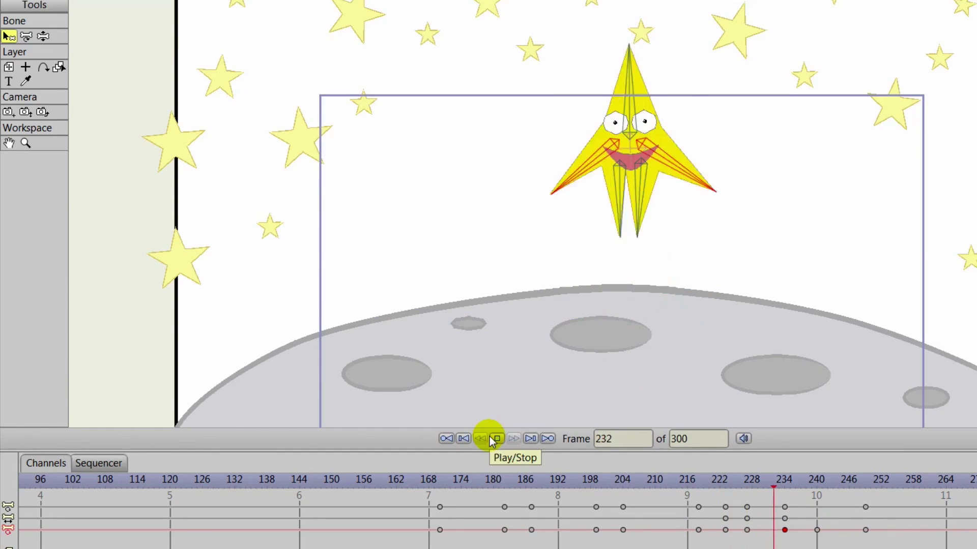
{"action": "left_click", "coordinate": [490, 438]}
At frame 253, lower both arm bones to slope outward and spread both leg bones apart with Manipulate Bones.
{"action": "mouse_move", "coordinate": [773, 481]}
{"action": "left_mouse_down"}
{"action": "mouse_move", "coordinate": [851, 483]}
{"action": "mouse_move", "coordinate": [810, 484]}
{"action": "mouse_move", "coordinate": [856, 490]}
{"action": "mouse_move", "coordinate": [795, 490]}
{"action": "mouse_move", "coordinate": [864, 497]}
{"action": "mouse_move", "coordinate": [764, 492]}
{"action": "mouse_move", "coordinate": [886, 506]}
{"action": "left_mouse_up"}
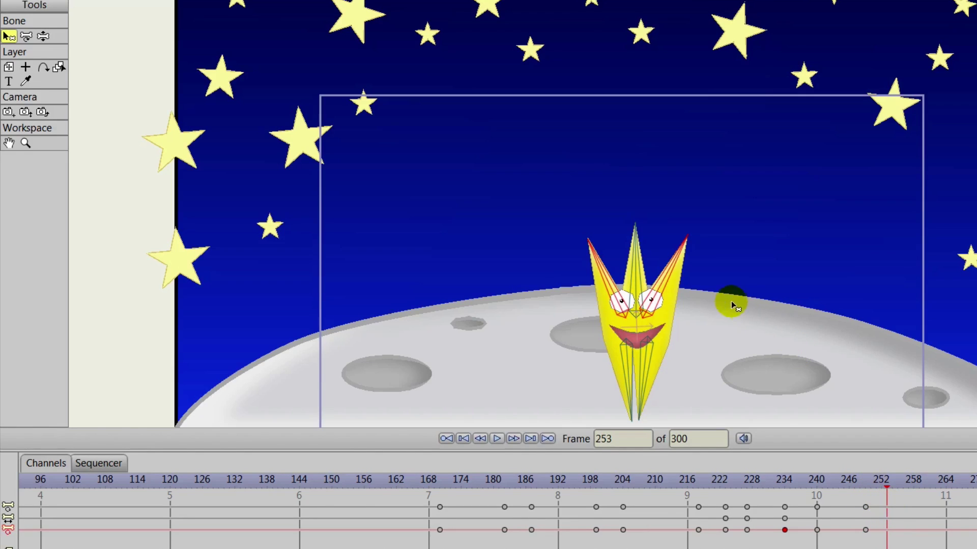
{"action": "left_click", "coordinate": [27, 36]}
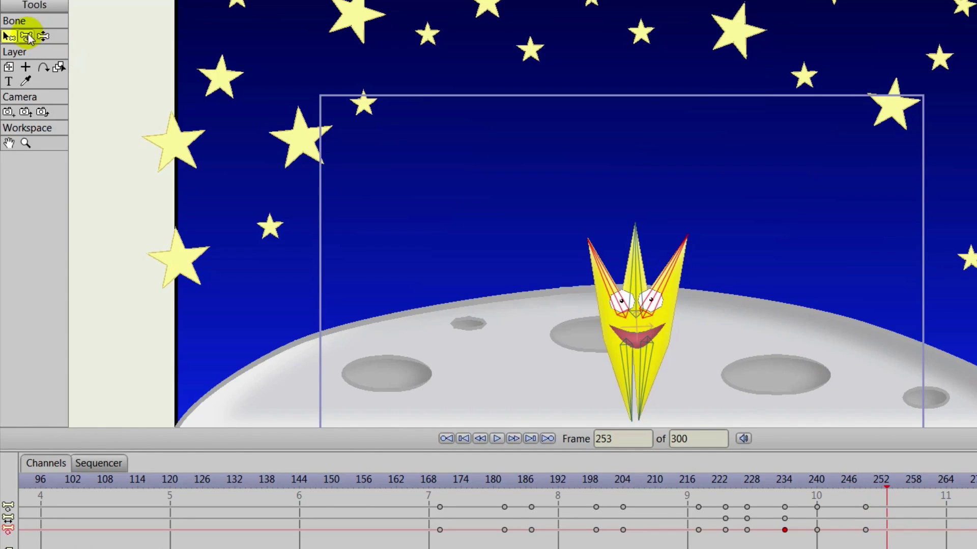
{"action": "left_click", "coordinate": [42, 36]}
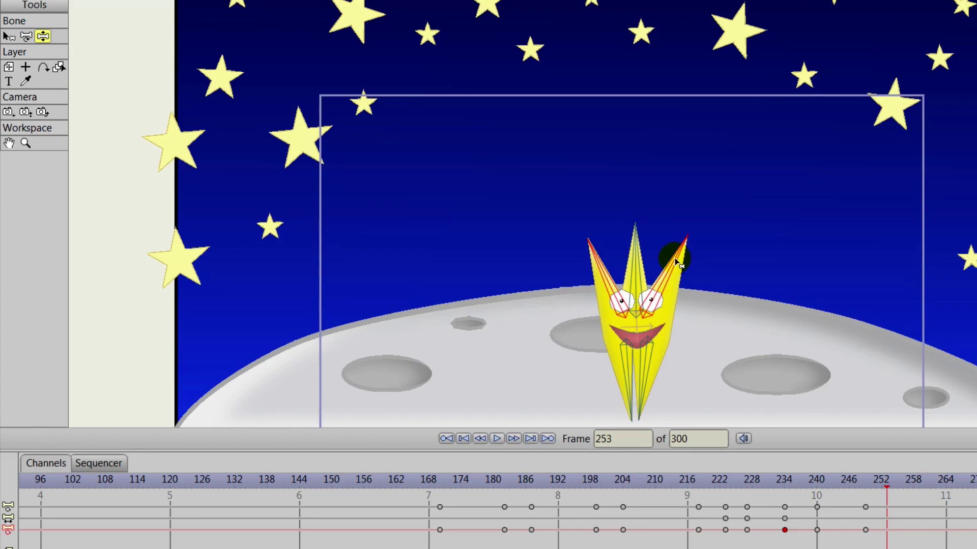
{"action": "left_click_drag", "start_coordinate": [678, 262], "coordinate": [696, 347]}
{"action": "left_click_drag", "start_coordinate": [606, 257], "coordinate": [590, 347]}
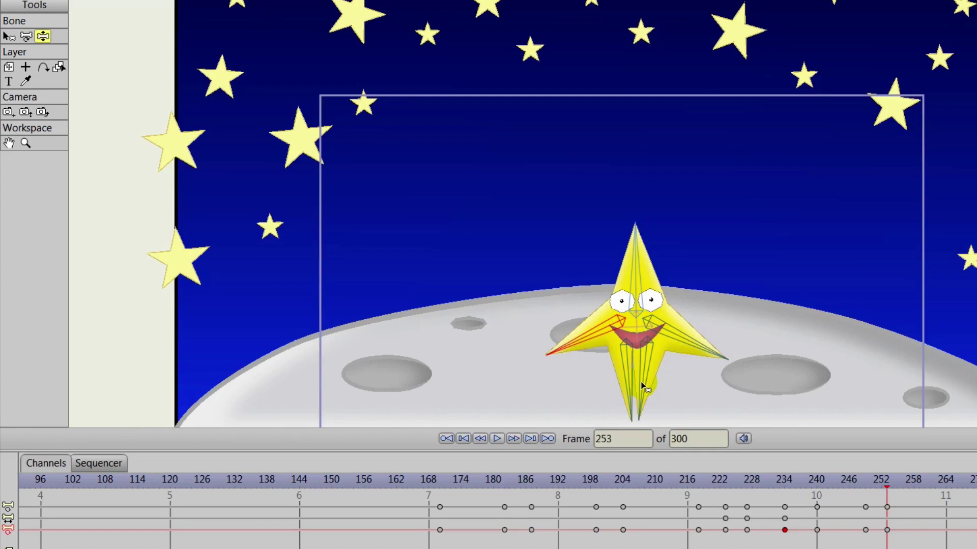
{"action": "left_click_drag", "start_coordinate": [644, 387], "coordinate": [676, 397]}
{"action": "left_click_drag", "start_coordinate": [635, 397], "coordinate": [594, 380]}
Copy both leg bones' closed pose keyframe from frame 234 to frame 240 and replay the landing.
{"action": "mouse_move", "coordinate": [887, 480]}
{"action": "left_mouse_down"}
{"action": "mouse_move", "coordinate": [806, 481]}
{"action": "mouse_move", "coordinate": [866, 481]}
{"action": "mouse_move", "coordinate": [816, 483]}
{"action": "left_mouse_up"}
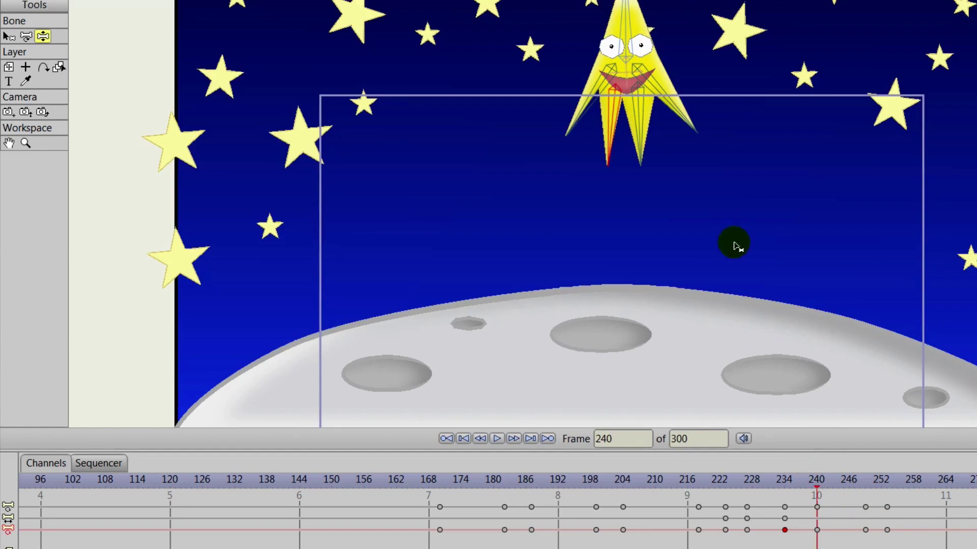
{"action": "left_click", "coordinate": [640, 124]}
{"action": "left_click", "coordinate": [608, 121]}
{"action": "left_click", "coordinate": [9, 36]}
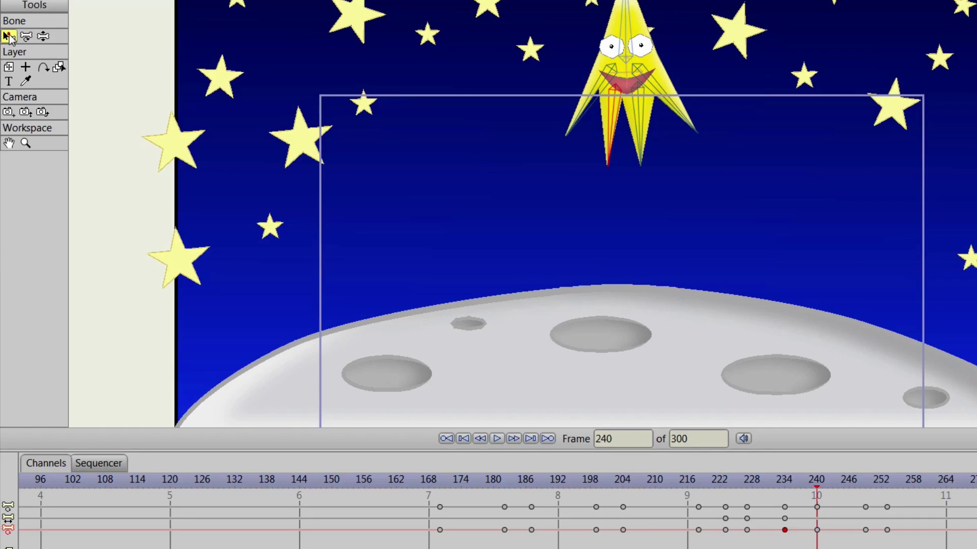
{"action": "left_click", "coordinate": [640, 133], "text": "shift"}
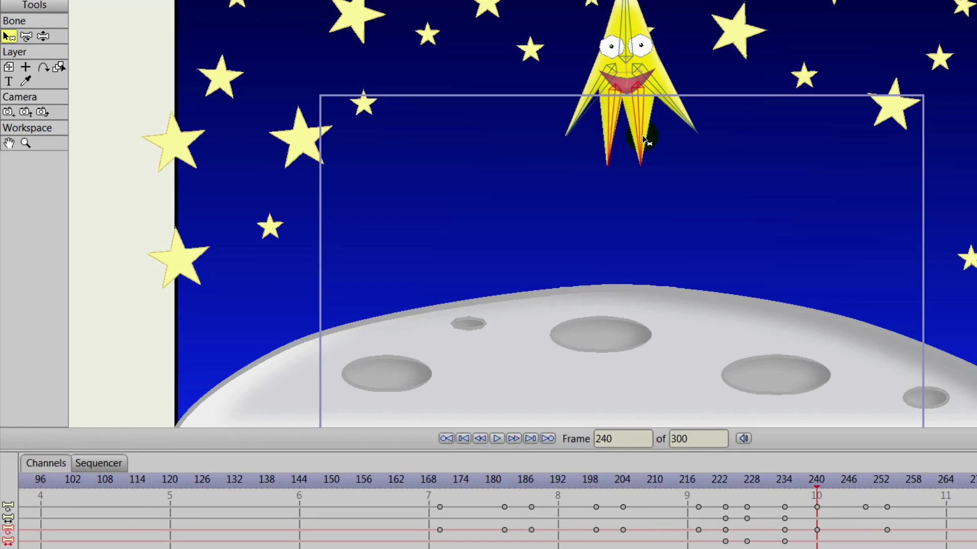
{"action": "mouse_move", "coordinate": [819, 484]}
{"action": "left_mouse_down"}
{"action": "mouse_move", "coordinate": [842, 487]}
{"action": "mouse_move", "coordinate": [773, 490]}
{"action": "mouse_move", "coordinate": [816, 500]}
{"action": "left_mouse_up"}
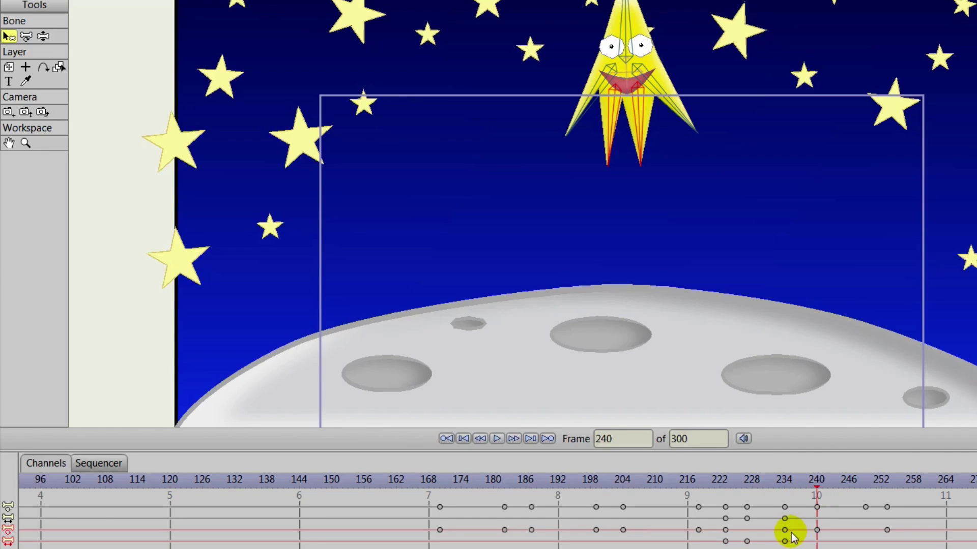
{"action": "left_click", "coordinate": [792, 536]}
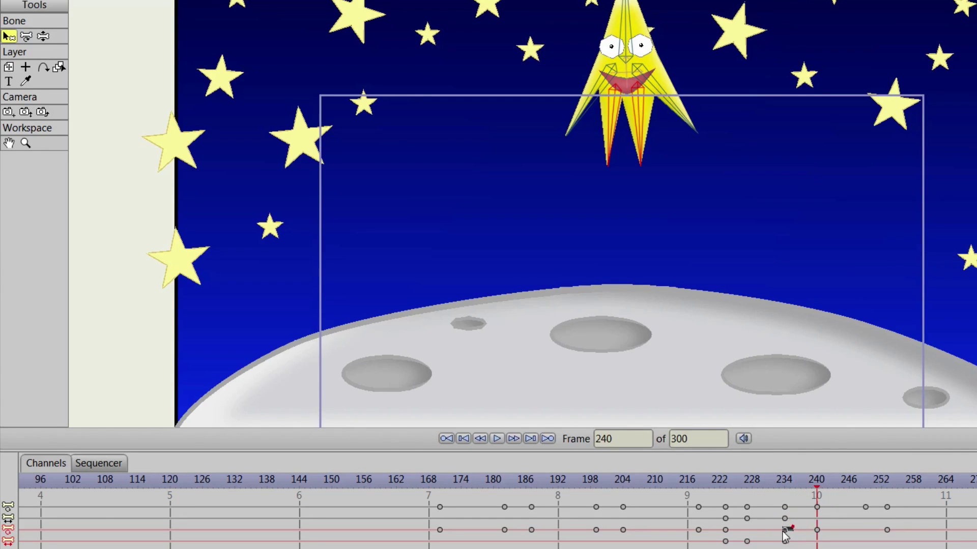
{"action": "left_click", "coordinate": [784, 530]}
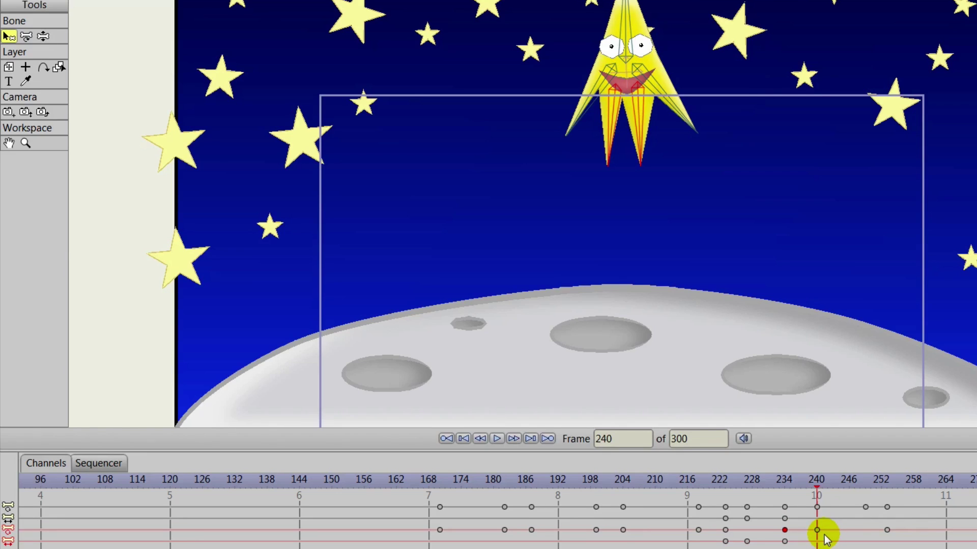
{"action": "key", "text": "ctrl+v"}
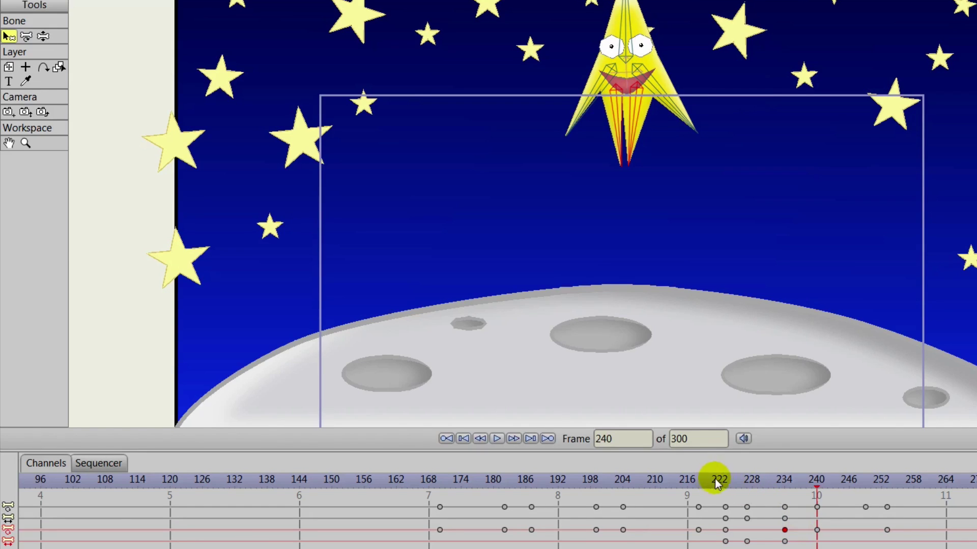
{"action": "left_click_drag", "start_coordinate": [716, 481], "coordinate": [817, 509]}
{"action": "left_click", "coordinate": [509, 441]}
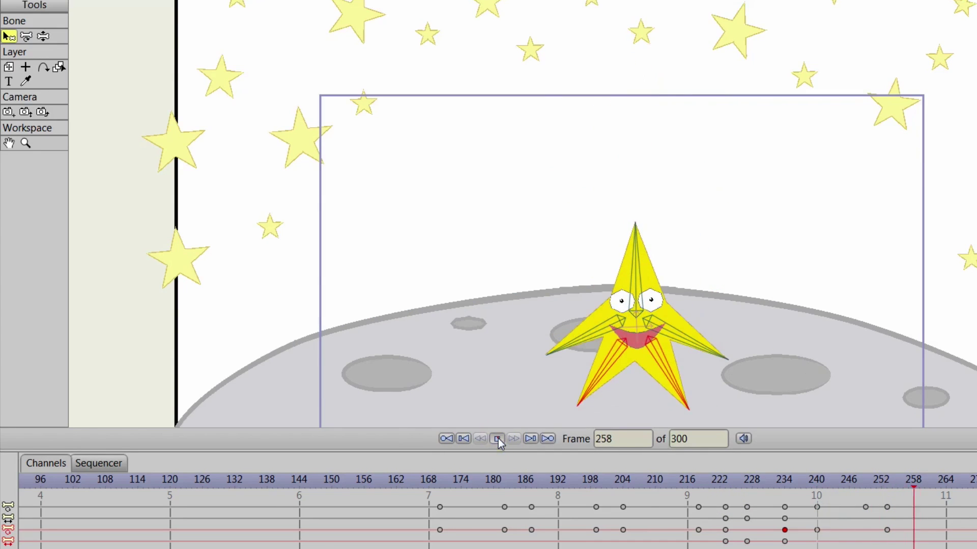
{"action": "left_click", "coordinate": [499, 438]}
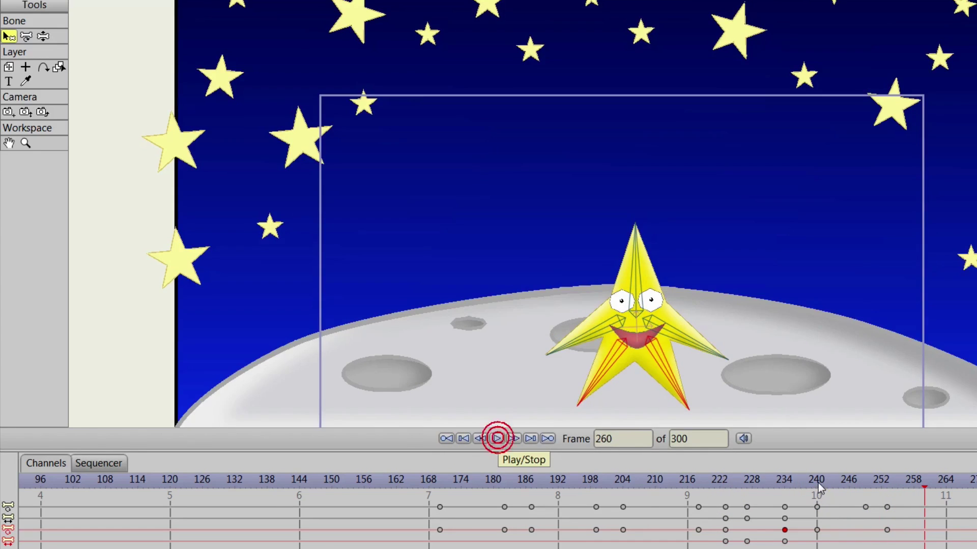
Try moving both arm bones' keyframes from frame 253 to frame 255 and replay the landing from frame 235.
{"action": "left_click", "coordinate": [859, 490]}
{"action": "mouse_move", "coordinate": [860, 489]}
{"action": "left_mouse_down"}
{"action": "mouse_move", "coordinate": [884, 493]}
{"action": "mouse_move", "coordinate": [865, 495]}
{"action": "left_mouse_up"}
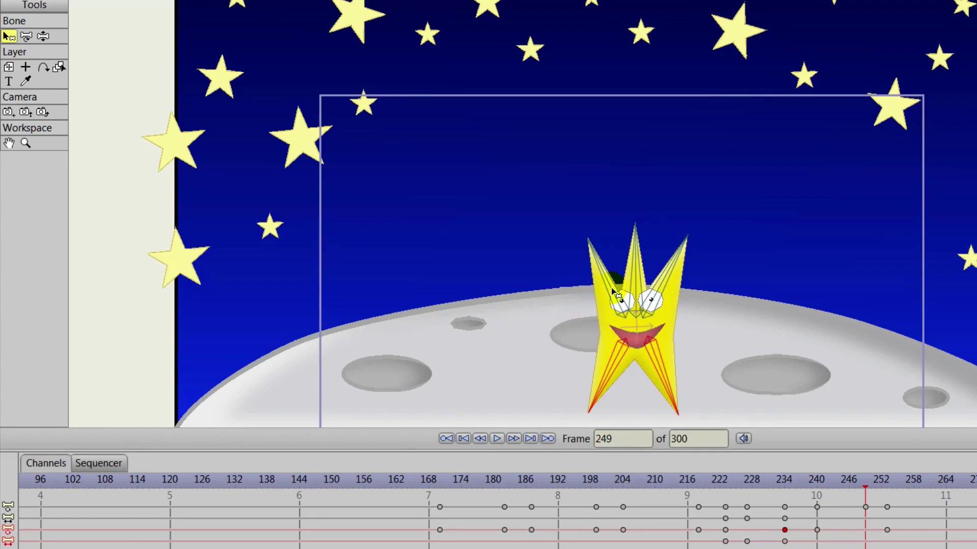
{"action": "left_click", "coordinate": [613, 291]}
{"action": "left_click", "coordinate": [664, 285]}
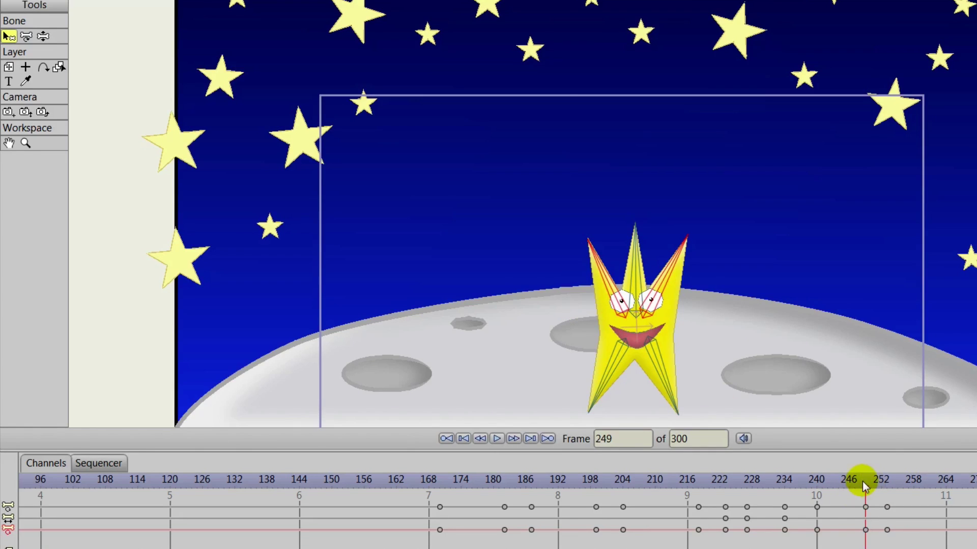
{"action": "left_click_drag", "start_coordinate": [863, 482], "coordinate": [896, 512]}
{"action": "left_click", "coordinate": [791, 481]}
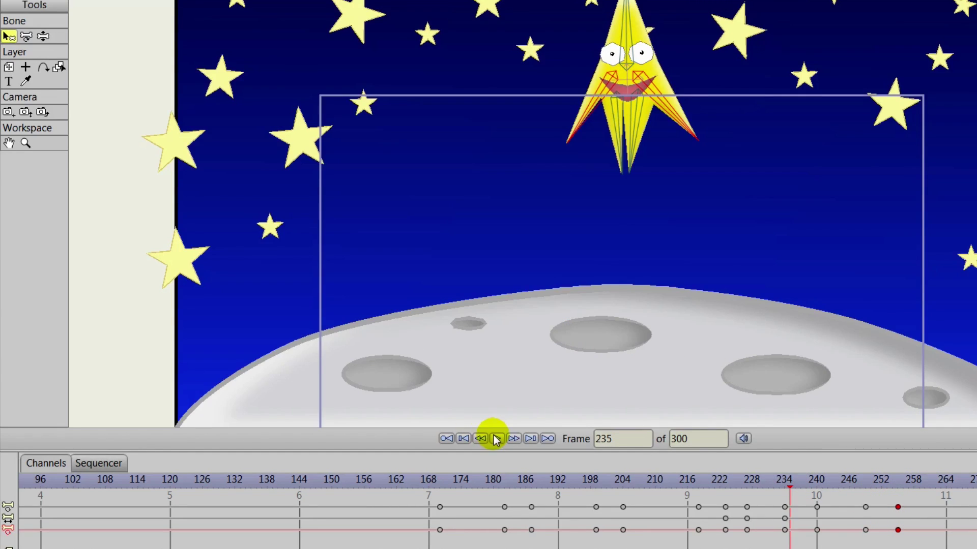
{"action": "left_click", "coordinate": [496, 439]}
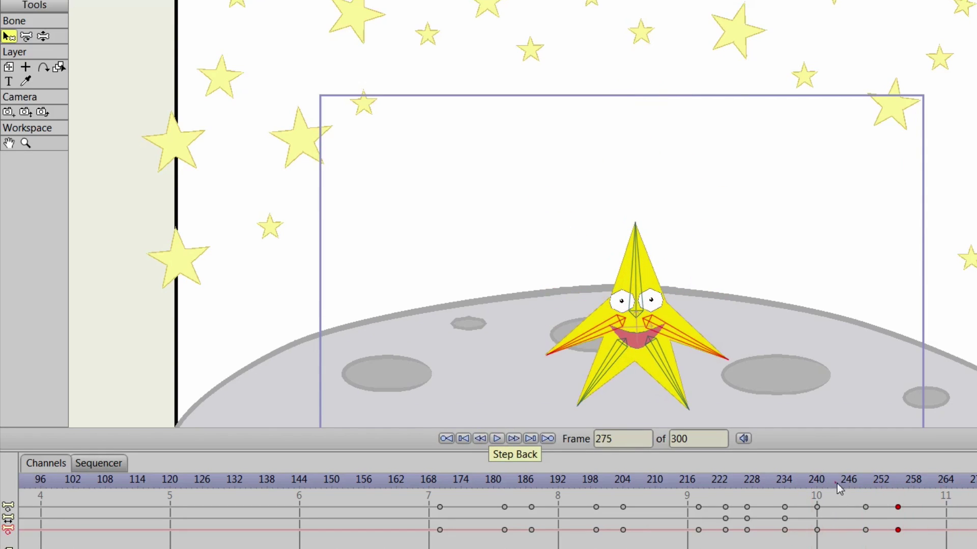
At frame 251, shorten both leg bones slightly with the Transform Bone tool.
{"action": "mouse_move", "coordinate": [850, 486]}
{"action": "left_mouse_down"}
{"action": "mouse_move", "coordinate": [896, 506]}
{"action": "mouse_move", "coordinate": [848, 492]}
{"action": "mouse_move", "coordinate": [864, 496]}
{"action": "left_mouse_up"}
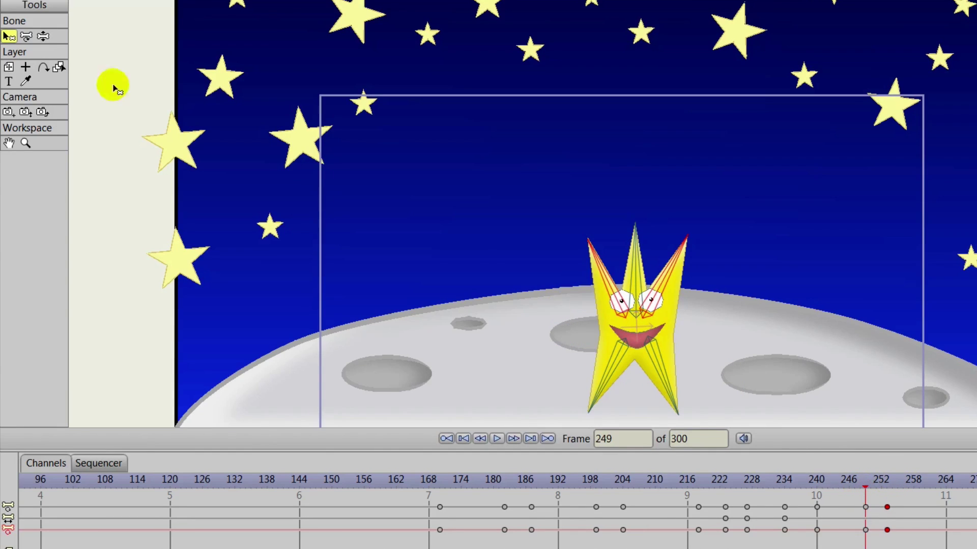
{"action": "key", "text": "m"}
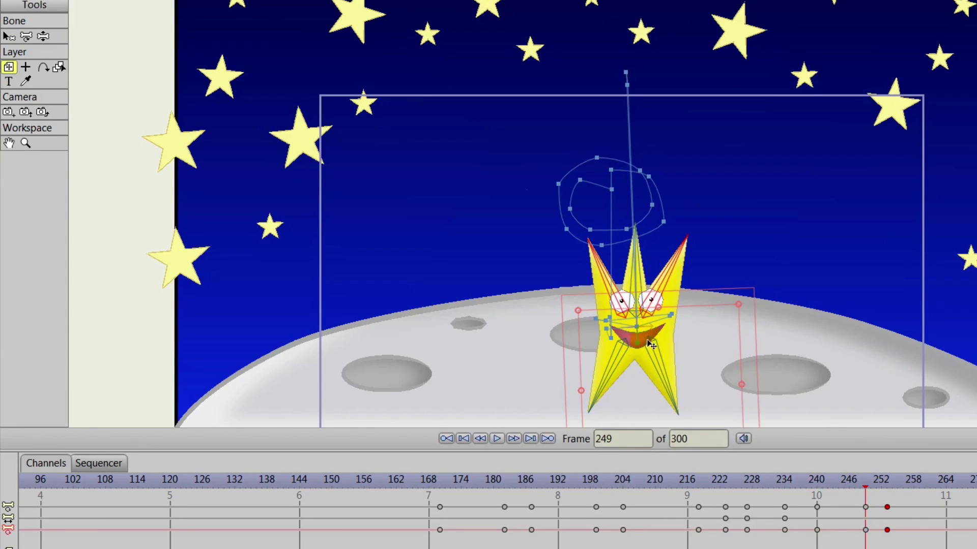
{"action": "left_click_drag", "start_coordinate": [657, 336], "coordinate": [656, 328]}
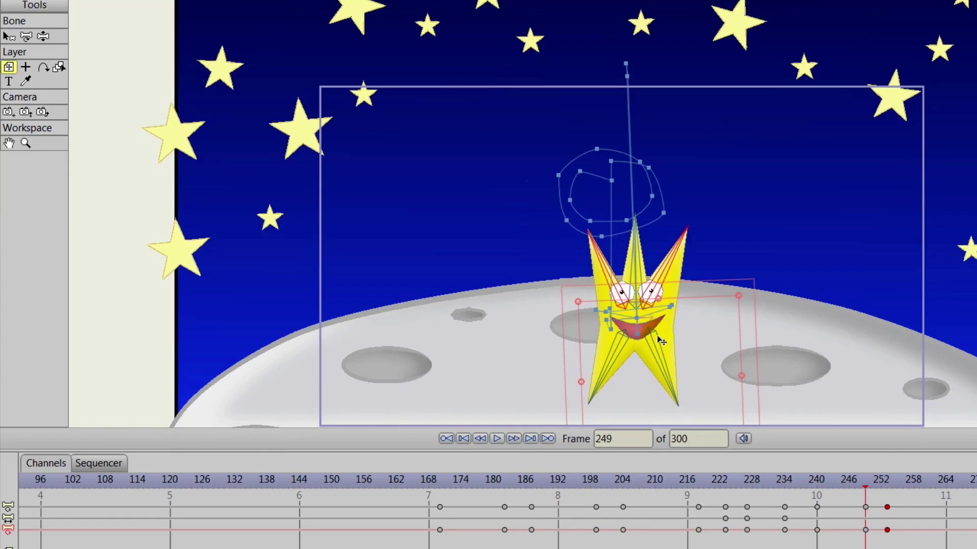
{"action": "left_click", "coordinate": [26, 36]}
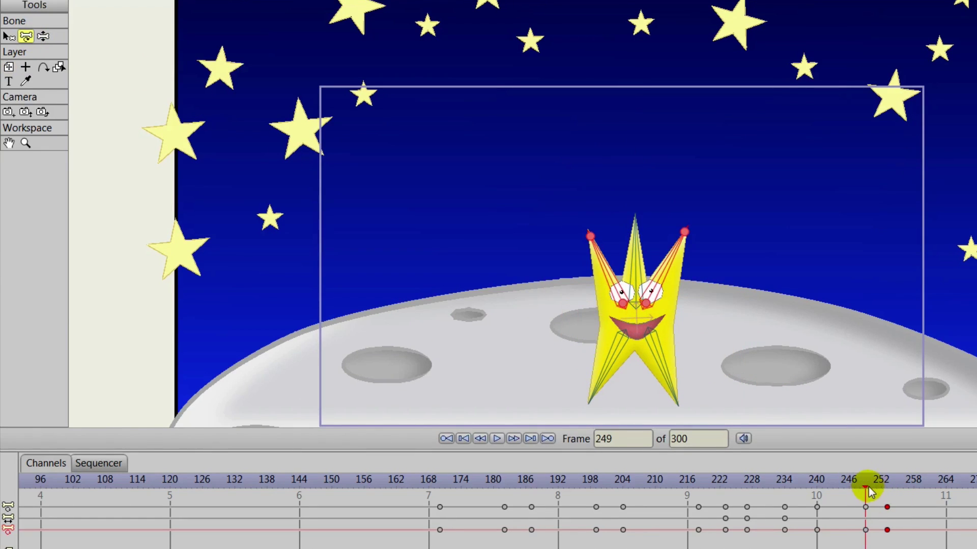
{"action": "mouse_move", "coordinate": [862, 484]}
{"action": "left_mouse_down"}
{"action": "mouse_move", "coordinate": [822, 487]}
{"action": "mouse_move", "coordinate": [875, 496]}
{"action": "left_mouse_up"}
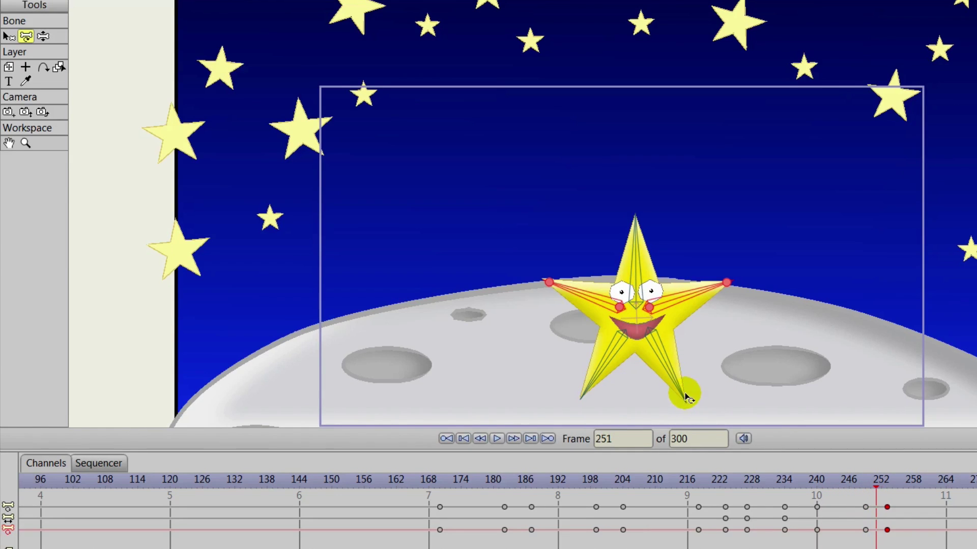
{"action": "key", "text": "Return"}
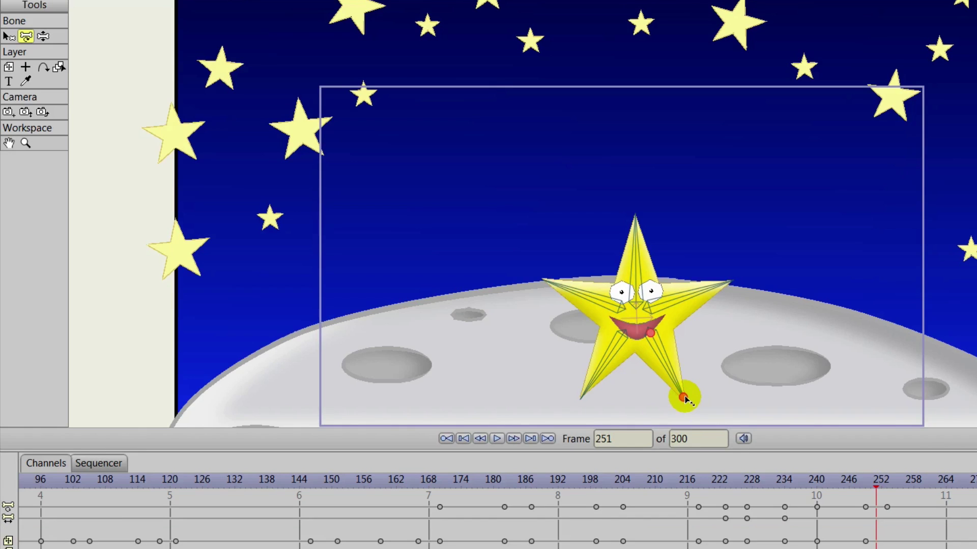
{"action": "left_click_drag", "start_coordinate": [685, 396], "coordinate": [663, 382]}
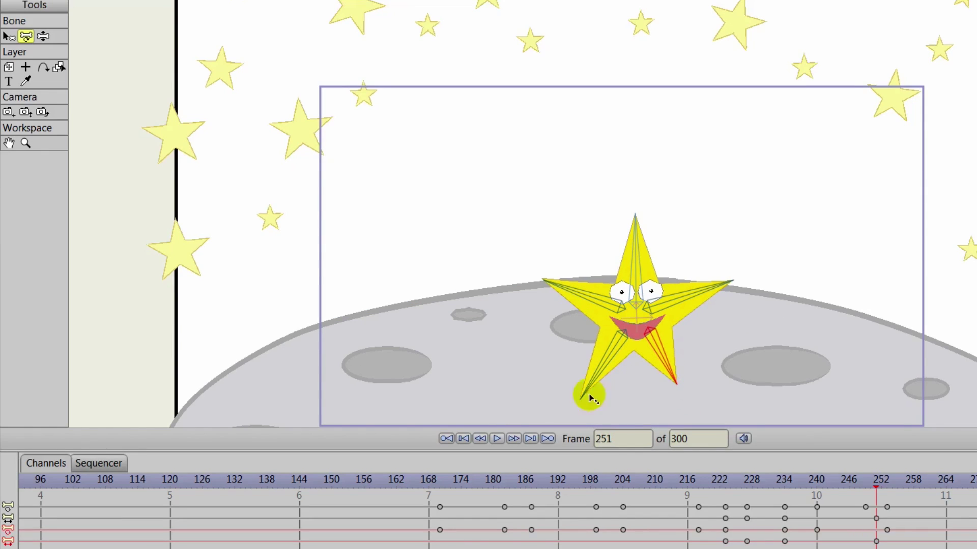
{"action": "left_click", "coordinate": [583, 393]}
{"action": "left_click_drag", "start_coordinate": [584, 391], "coordinate": [563, 385]}
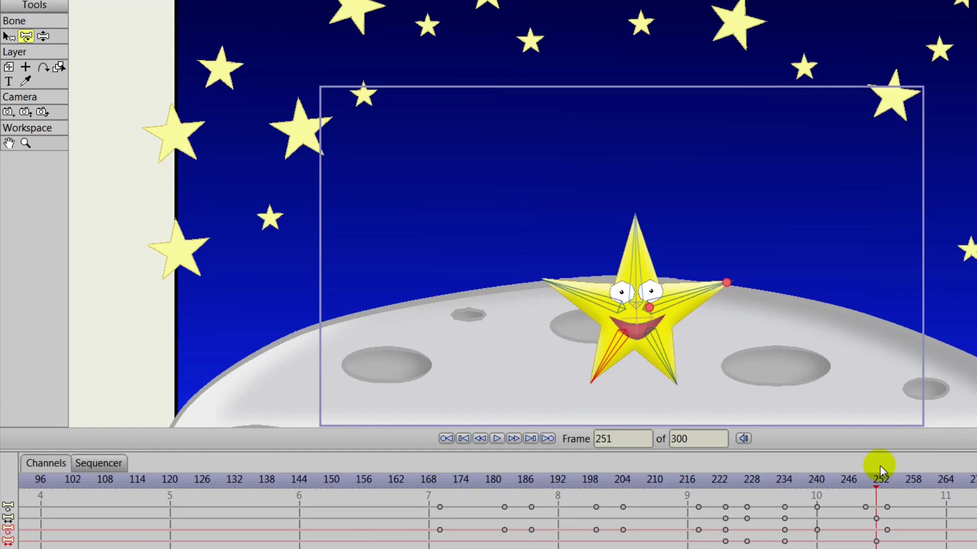
Copy both leg bones' scale keyframe from frame 234 to frames 240 and 249.
{"action": "mouse_move", "coordinate": [876, 480]}
{"action": "left_mouse_down"}
{"action": "mouse_move", "coordinate": [818, 489]}
{"action": "mouse_move", "coordinate": [863, 495]}
{"action": "left_mouse_up"}
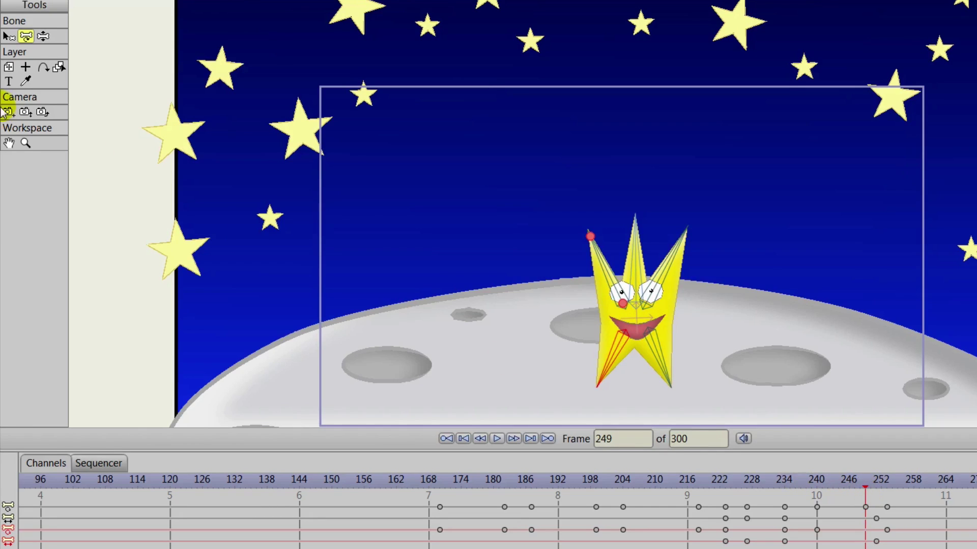
{"action": "left_click", "coordinate": [656, 347]}
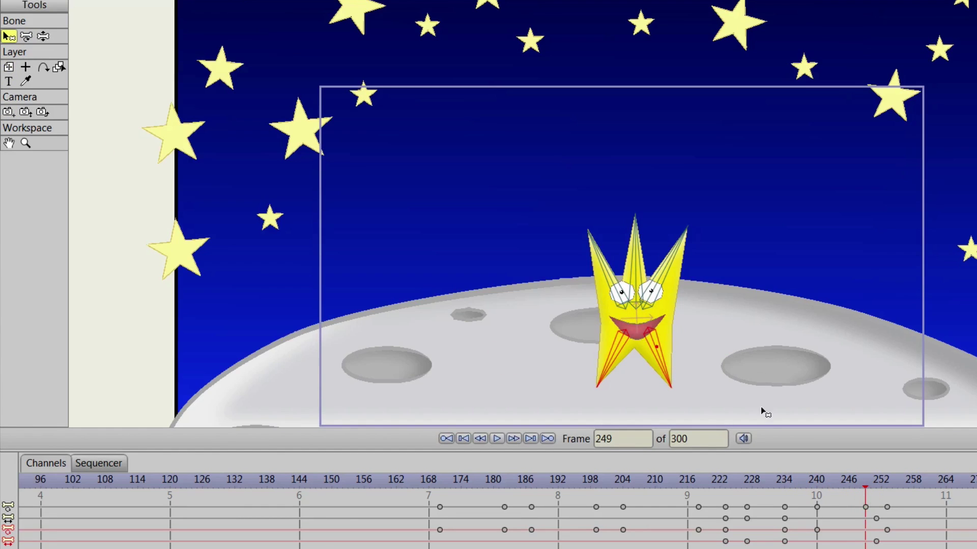
{"action": "left_click", "coordinate": [832, 531]}
{"action": "left_click_drag", "start_coordinate": [762, 476], "coordinate": [785, 539]}
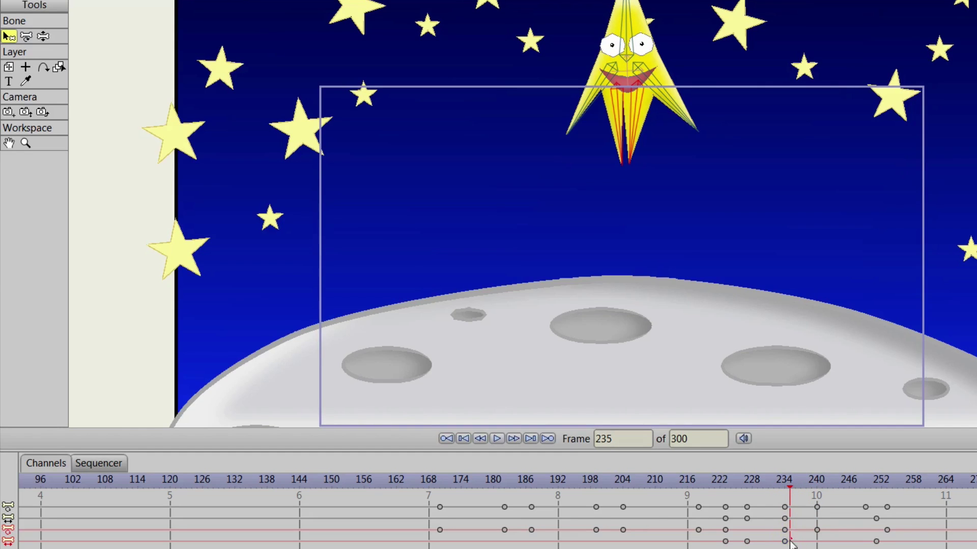
{"action": "left_click", "coordinate": [785, 541]}
{"action": "left_click_drag", "start_coordinate": [788, 484], "coordinate": [817, 496]}
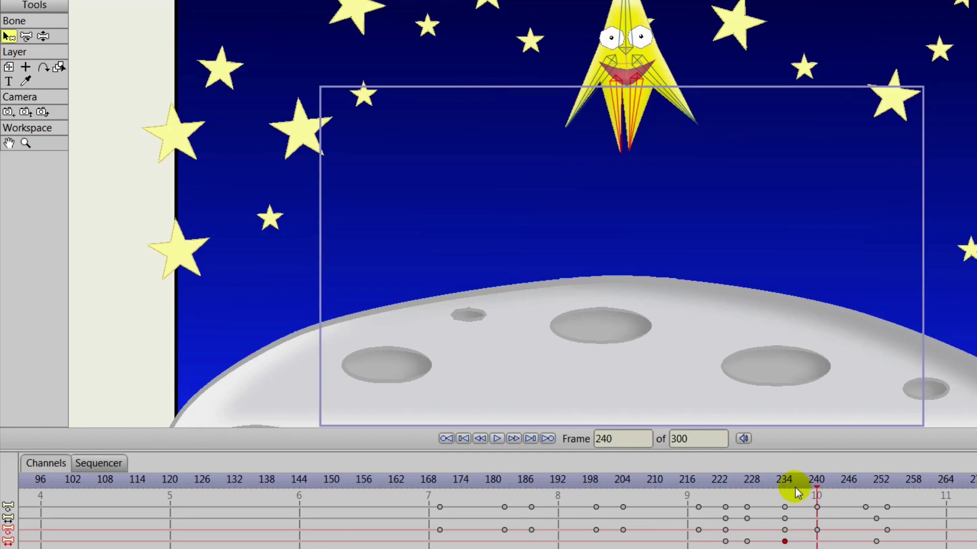
{"action": "key", "text": "ctrl+v"}
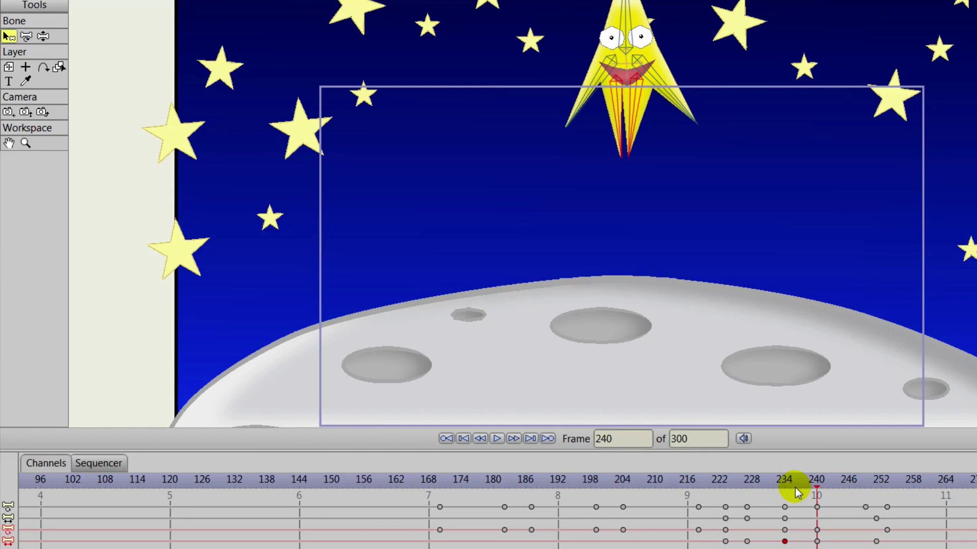
{"action": "left_click_drag", "start_coordinate": [817, 481], "coordinate": [864, 496]}
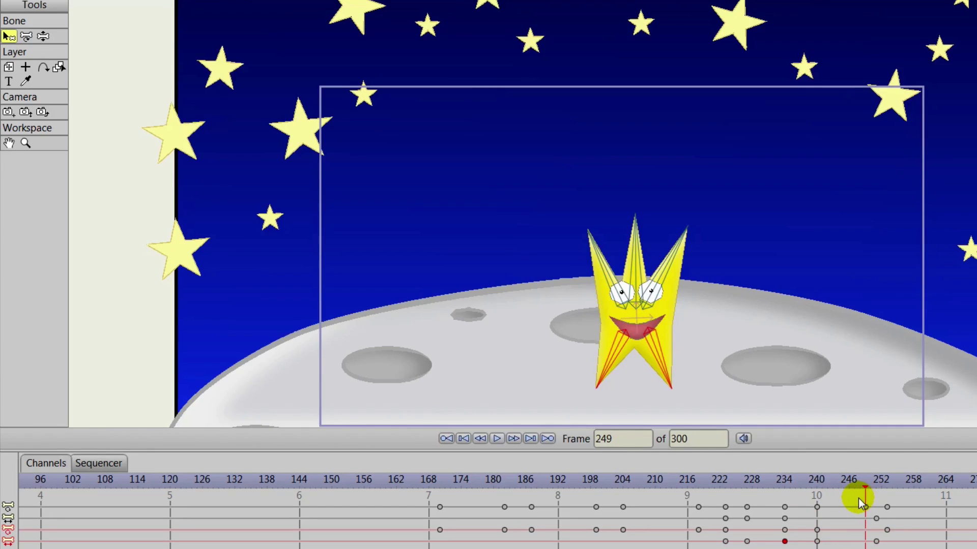
{"action": "key", "text": "ctrl+v"}
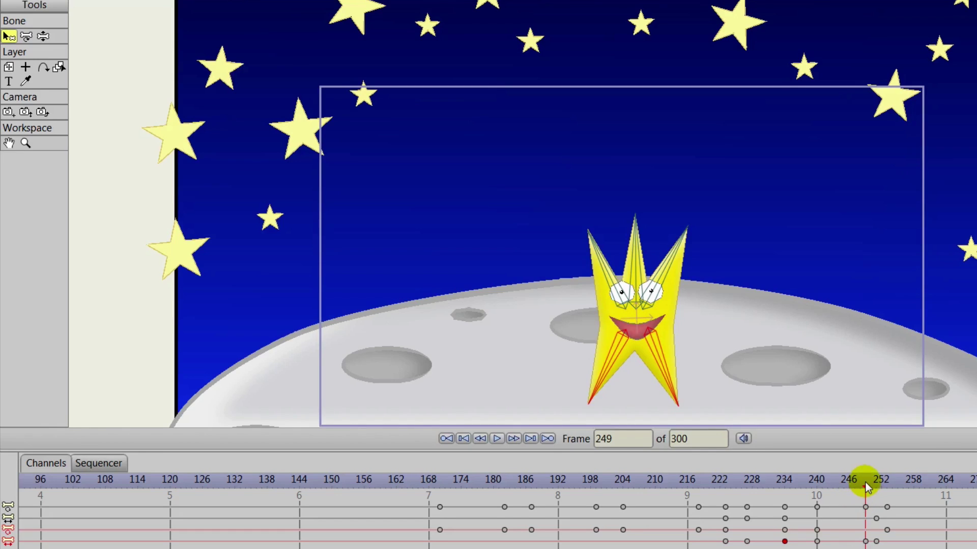
At frame 253, reset both leg bones' scale to 1 and check the motion back to frame 251.
{"action": "left_click_drag", "start_coordinate": [866, 486], "coordinate": [885, 493]}
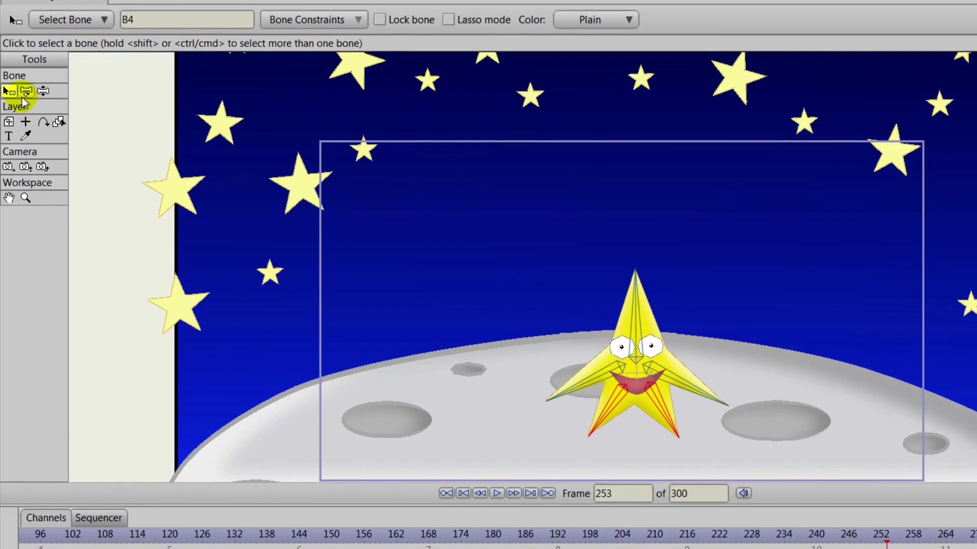
{"action": "left_click", "coordinate": [26, 36]}
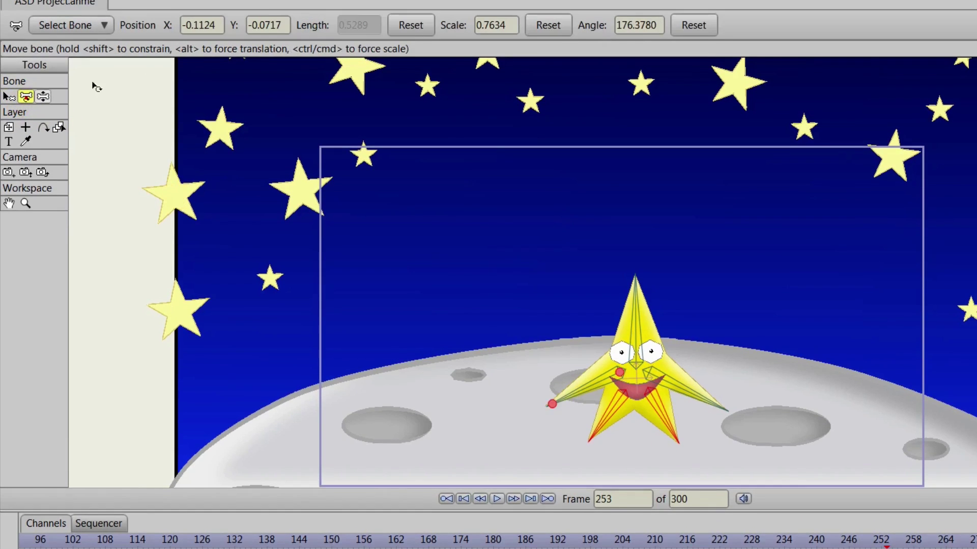
{"action": "left_click", "coordinate": [549, 25]}
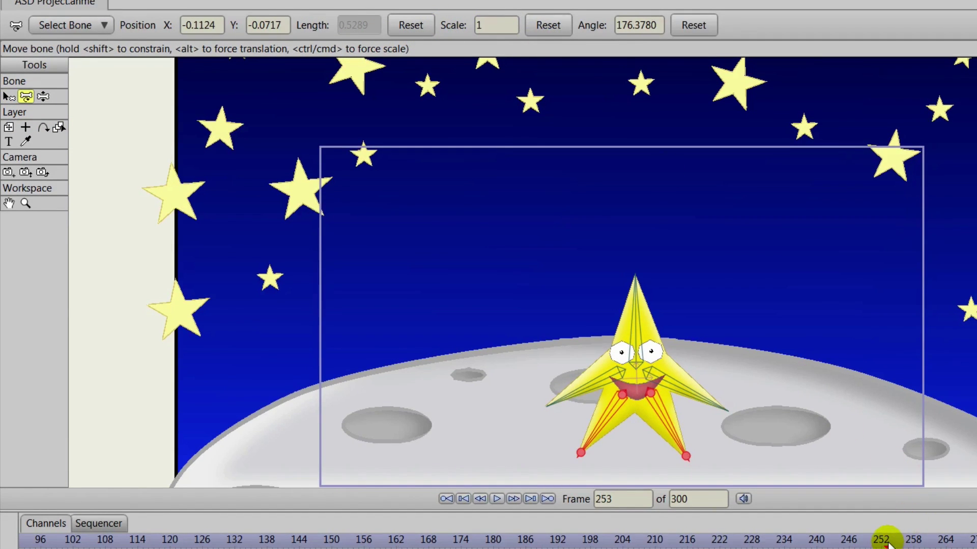
{"action": "mouse_move", "coordinate": [888, 543]}
{"action": "left_mouse_down"}
{"action": "mouse_move", "coordinate": [847, 547]}
{"action": "mouse_move", "coordinate": [885, 547]}
{"action": "left_mouse_up"}
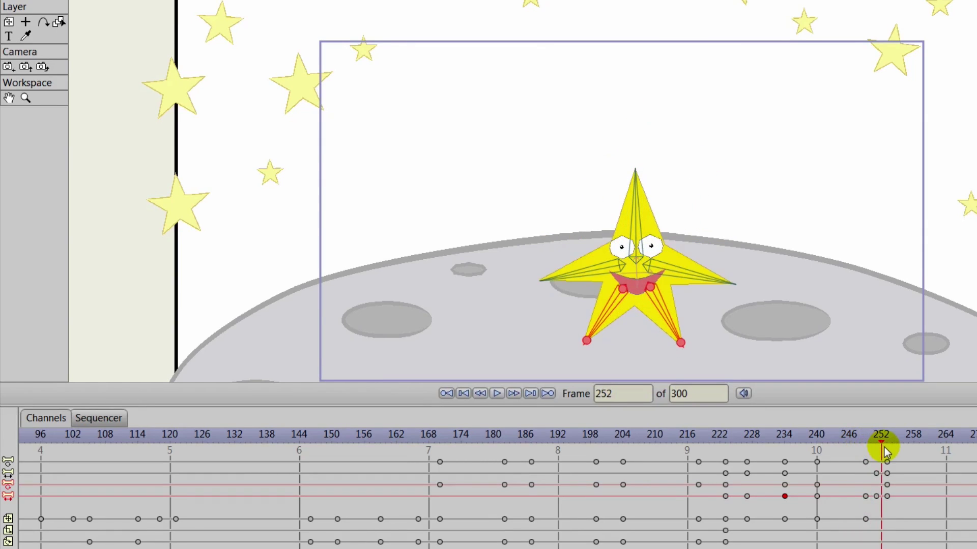
{"action": "mouse_move", "coordinate": [884, 447]}
{"action": "left_mouse_down"}
{"action": "mouse_move", "coordinate": [856, 446]}
{"action": "mouse_move", "coordinate": [876, 459]}
{"action": "left_mouse_up"}
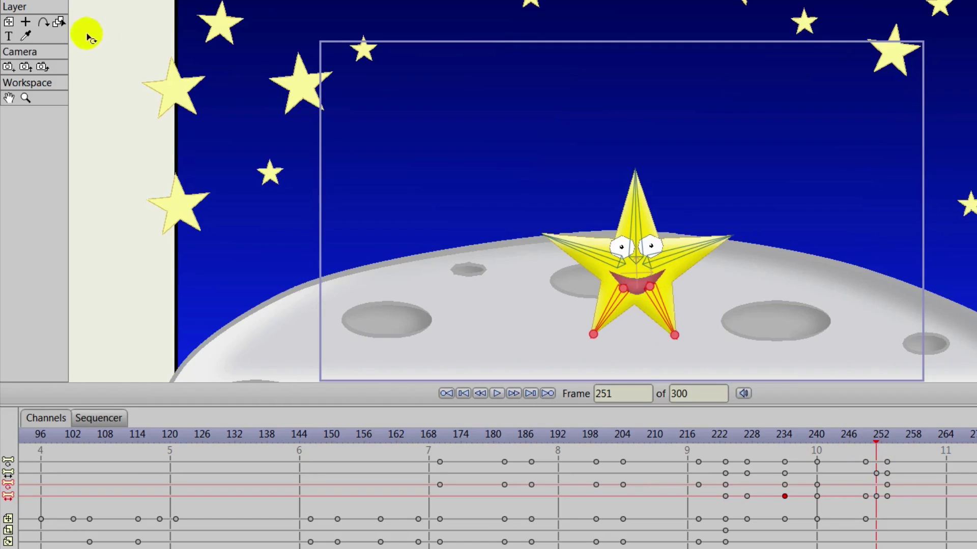
At frame 251, move the star layer down in small adjustments with Transform Layer, comparing it with the neighbouring frames.
{"action": "left_click", "coordinate": [9, 22]}
{"action": "mouse_move", "coordinate": [876, 442]}
{"action": "left_mouse_down"}
{"action": "mouse_move", "coordinate": [866, 442]}
{"action": "mouse_move", "coordinate": [879, 447]}
{"action": "left_mouse_up"}
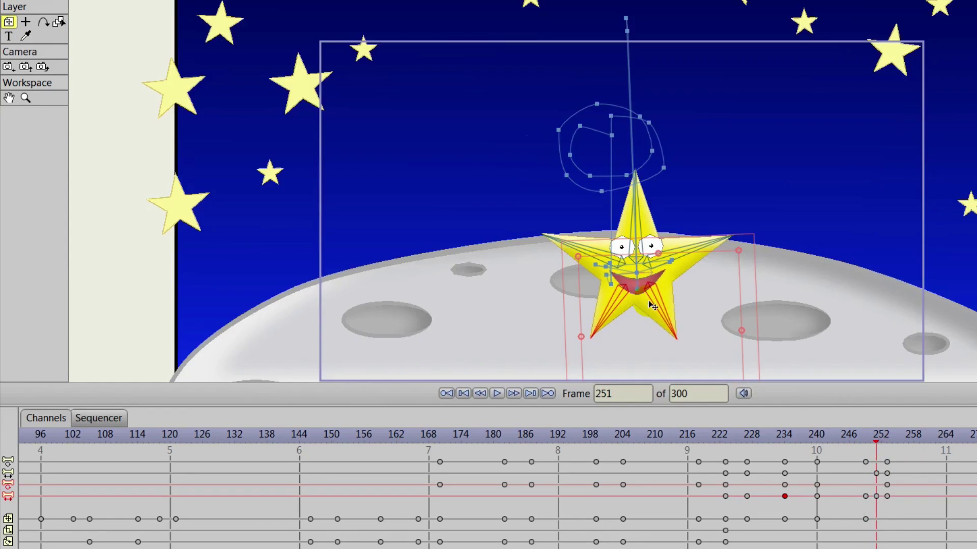
{"action": "left_click_drag", "start_coordinate": [648, 300], "coordinate": [654, 317]}
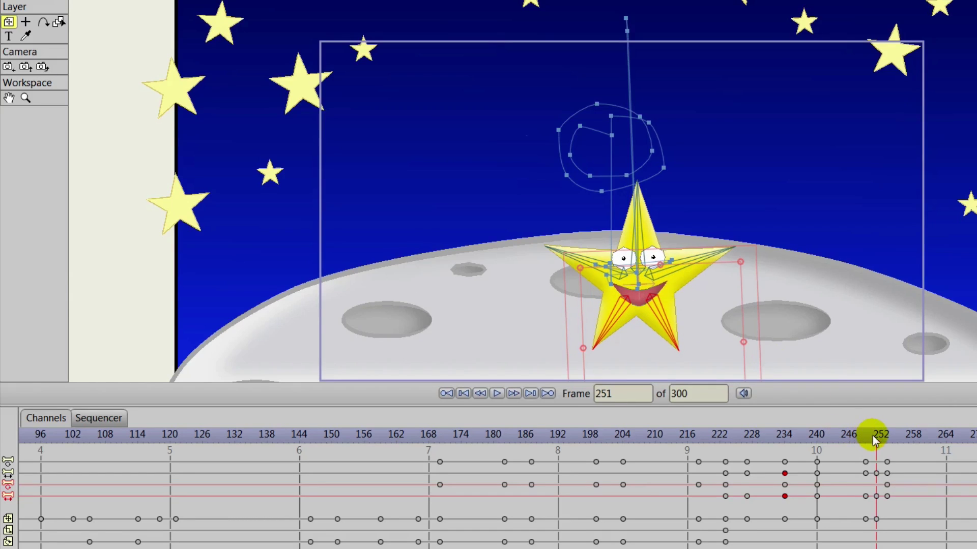
{"action": "mouse_move", "coordinate": [872, 435]}
{"action": "left_mouse_down"}
{"action": "mouse_move", "coordinate": [862, 437]}
{"action": "mouse_move", "coordinate": [876, 444]}
{"action": "mouse_move", "coordinate": [862, 444]}
{"action": "left_mouse_up"}
{"action": "left_click_drag", "start_coordinate": [868, 447], "coordinate": [874, 453]}
{"action": "left_click", "coordinate": [620, 260]}
{"action": "left_click_drag", "start_coordinate": [634, 290], "coordinate": [635, 296]}
{"action": "left_click_drag", "start_coordinate": [873, 436], "coordinate": [874, 441]}
{"action": "left_click", "coordinate": [694, 319]}
{"action": "left_click_drag", "start_coordinate": [656, 303], "coordinate": [698, 320]}
{"action": "mouse_move", "coordinate": [873, 436]}
{"action": "left_mouse_down"}
{"action": "mouse_move", "coordinate": [861, 437]}
{"action": "mouse_move", "coordinate": [876, 444]}
{"action": "left_mouse_up"}
{"action": "left_click", "coordinate": [731, 338]}
{"action": "left_click_drag", "start_coordinate": [642, 304], "coordinate": [642, 306]}
Copy the star's layer translation keyframe from frame 249 to frame 253.
{"action": "left_click_drag", "start_coordinate": [847, 437], "coordinate": [887, 445]}
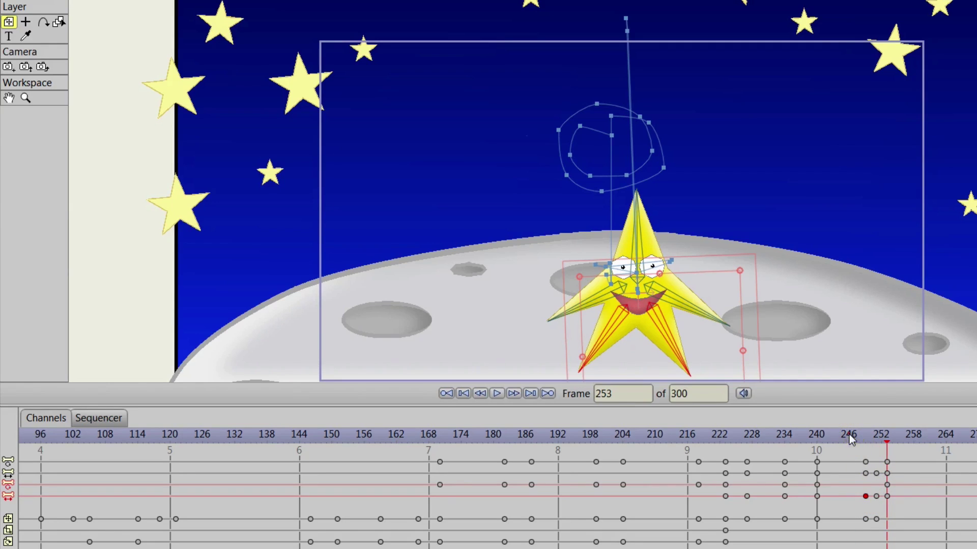
{"action": "left_click_drag", "start_coordinate": [849, 434], "coordinate": [877, 505]}
{"action": "left_click", "coordinate": [866, 518]}
{"action": "key", "text": "ctrl+v"}
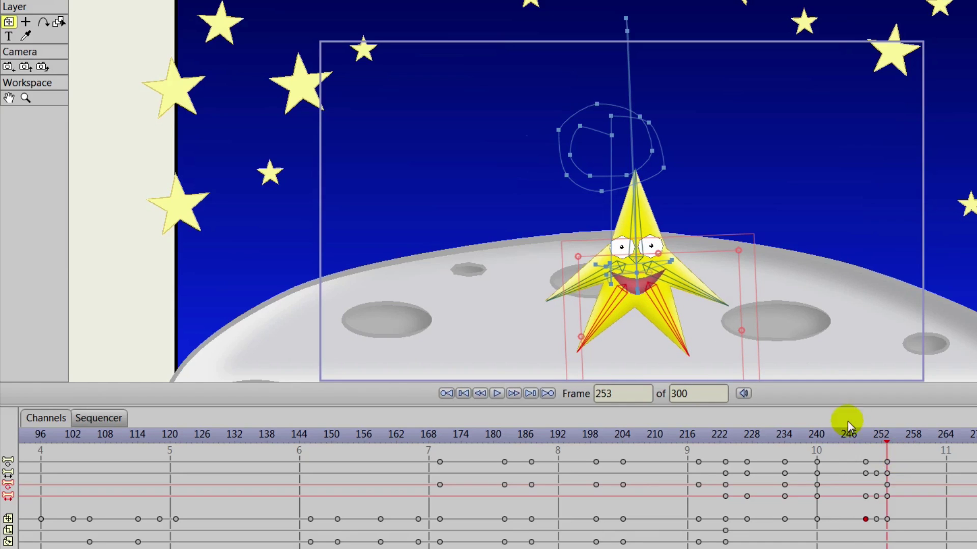
Nudge the star layer slightly lower at frame 251 and replay the jump and the landing from frame 235.
{"action": "left_click", "coordinate": [851, 438]}
{"action": "left_click_drag", "start_coordinate": [851, 438], "coordinate": [875, 467]}
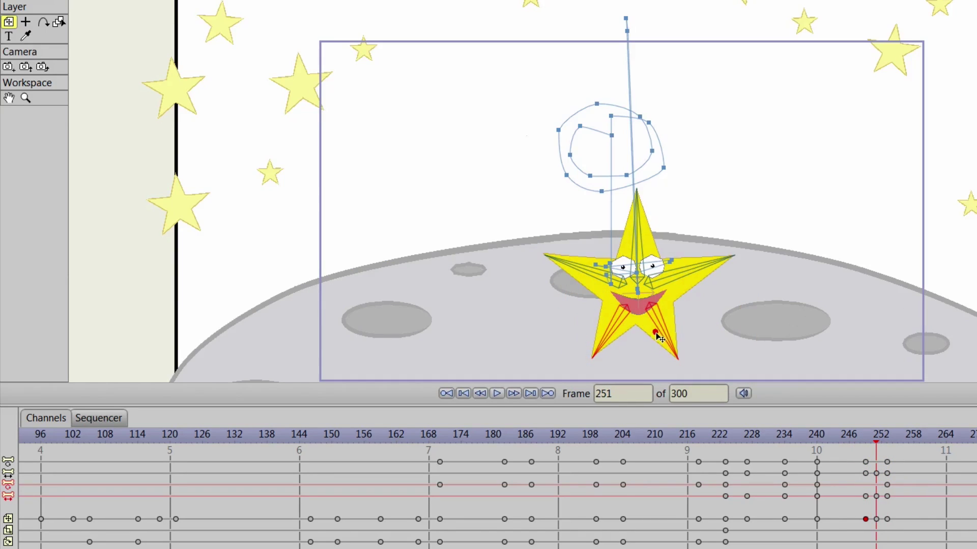
{"action": "left_click_drag", "start_coordinate": [660, 336], "coordinate": [660, 340]}
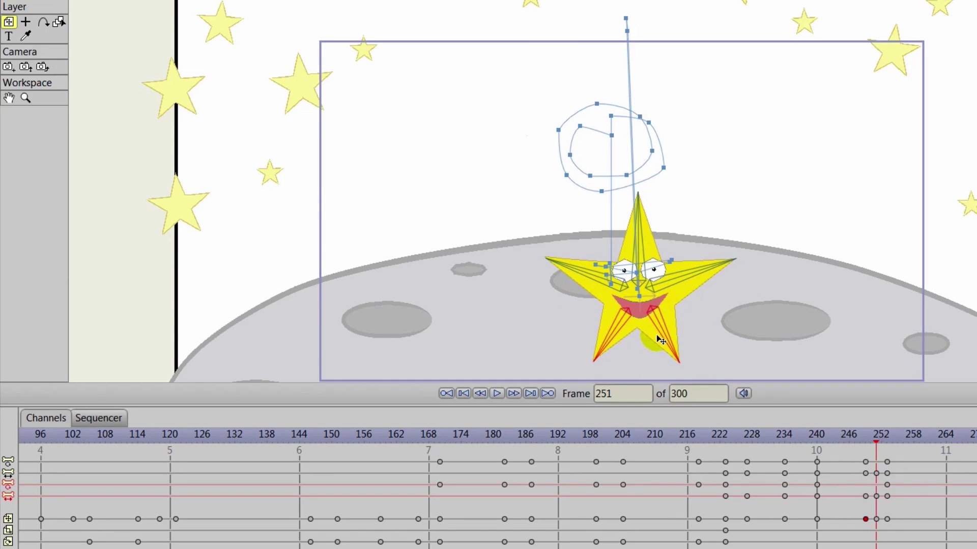
{"action": "left_click", "coordinate": [844, 440]}
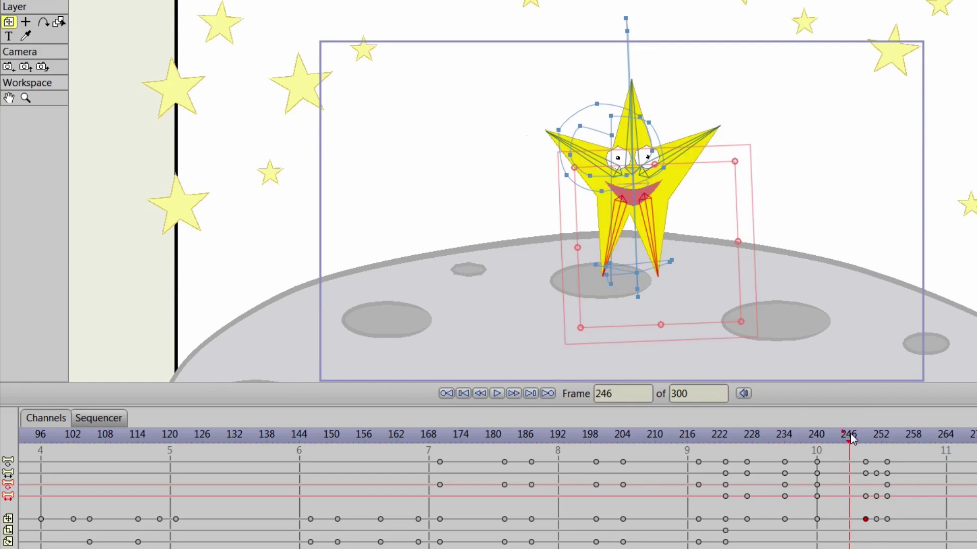
{"action": "left_click_drag", "start_coordinate": [852, 439], "coordinate": [459, 436]}
{"action": "left_click", "coordinate": [498, 394]}
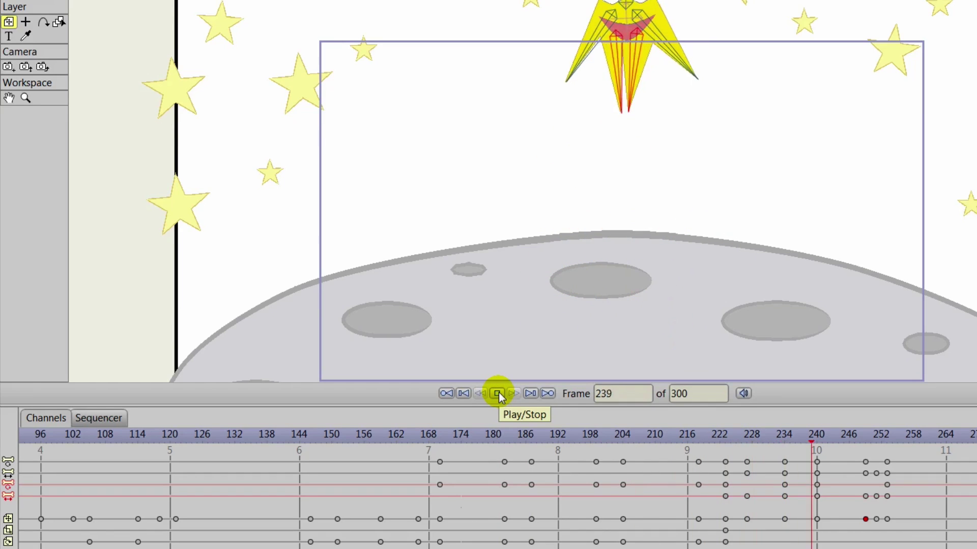
{"action": "left_click", "coordinate": [499, 392]}
{"action": "left_click_drag", "start_coordinate": [883, 444], "coordinate": [789, 461]}
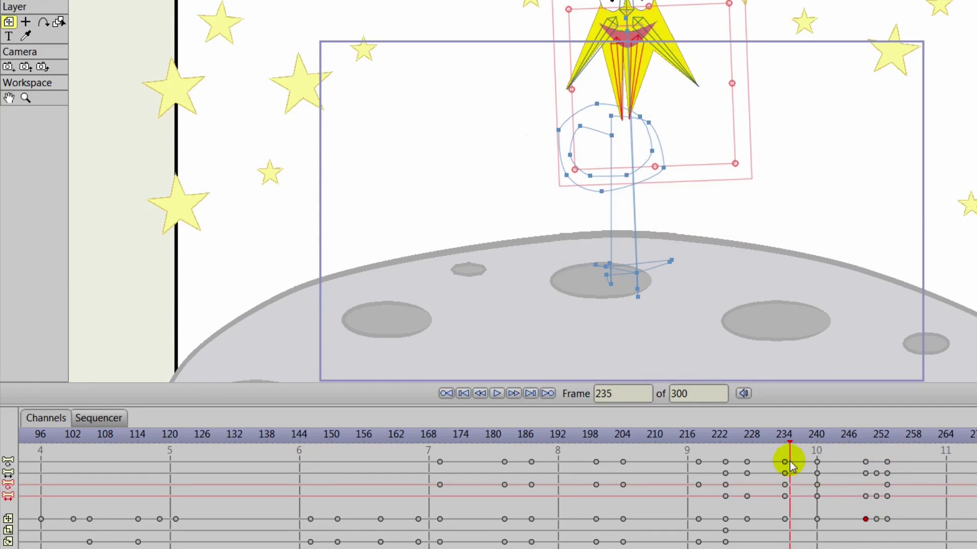
{"action": "left_click", "coordinate": [498, 392]}
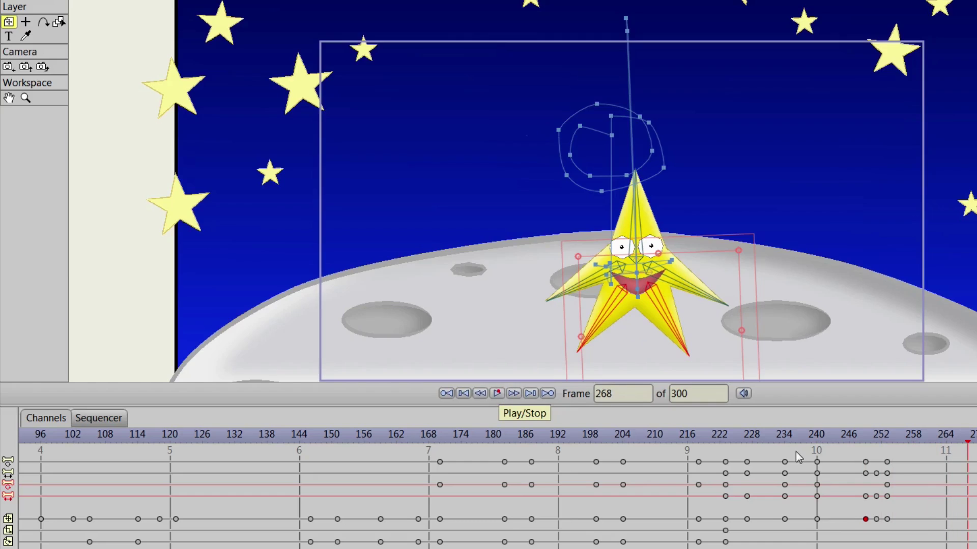
At frame 257, raise both arm bones to nearly horizontal with Manipulate Bones and replay the landing from frame 226.
{"action": "left_click_drag", "start_coordinate": [850, 470], "coordinate": [886, 453]}
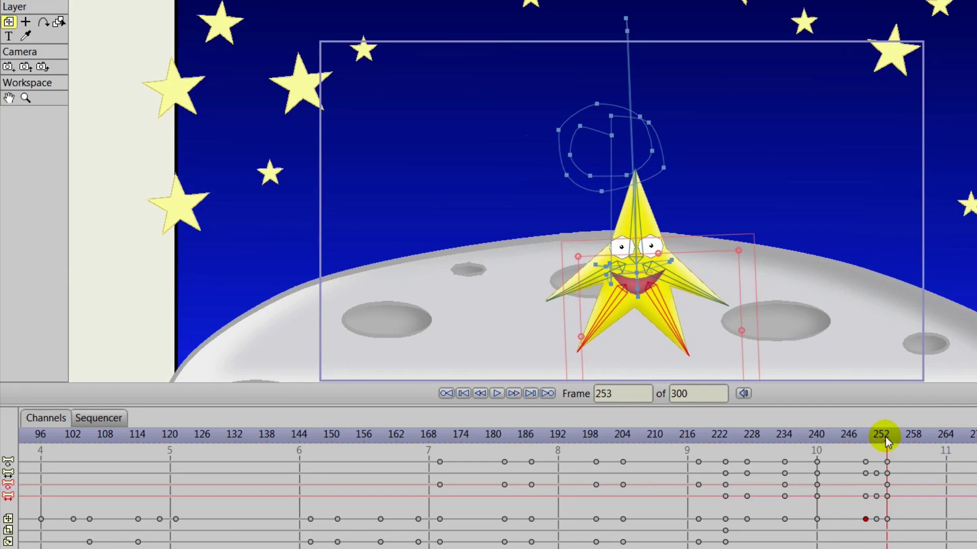
{"action": "left_click_drag", "start_coordinate": [885, 437], "coordinate": [907, 463]}
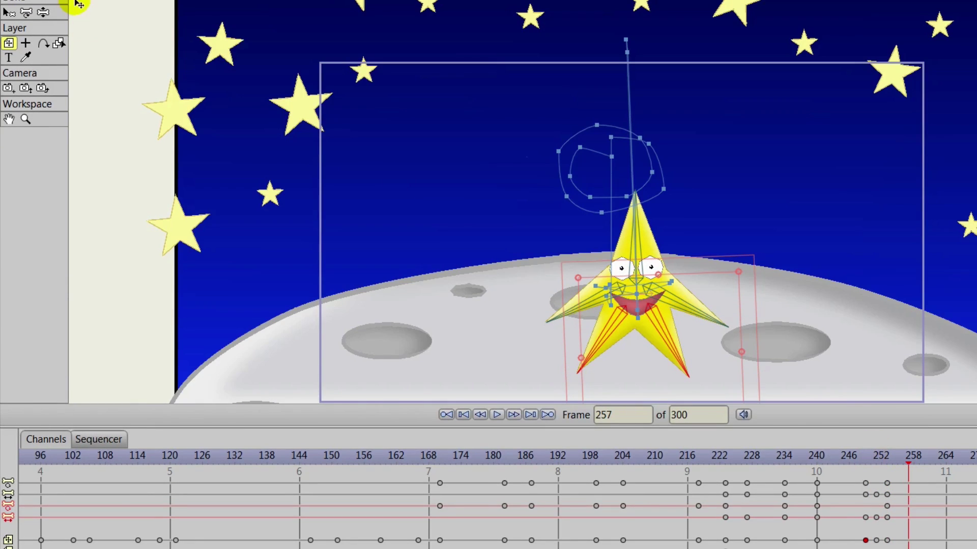
{"action": "left_click", "coordinate": [42, 12]}
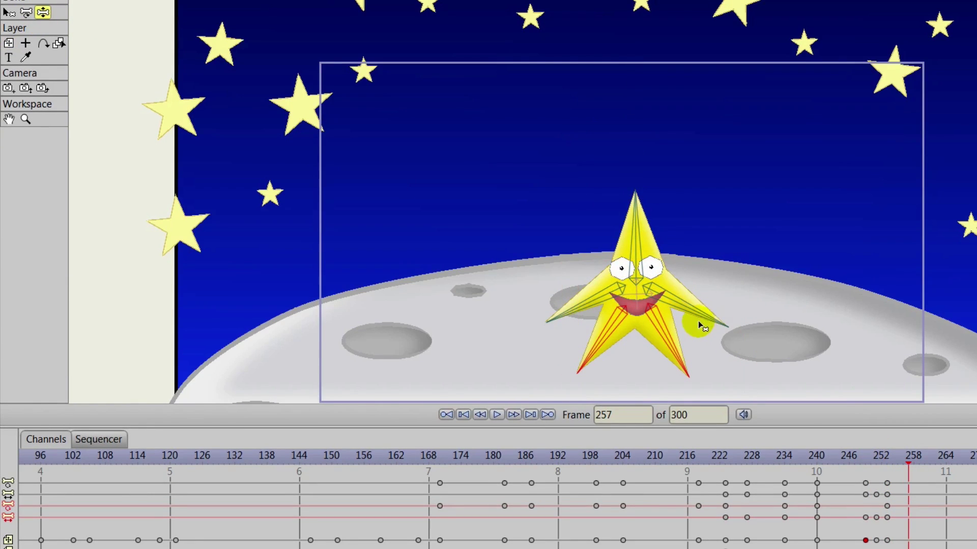
{"action": "left_click_drag", "start_coordinate": [702, 327], "coordinate": [708, 304]}
{"action": "left_click_drag", "start_coordinate": [576, 303], "coordinate": [566, 284]}
{"action": "left_click_drag", "start_coordinate": [705, 297], "coordinate": [709, 288]}
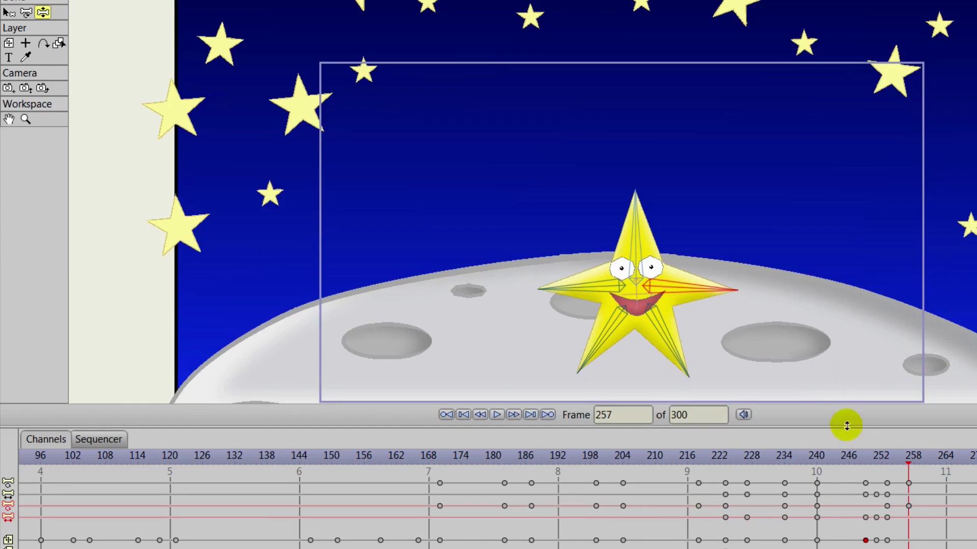
{"action": "left_click_drag", "start_coordinate": [908, 457], "coordinate": [740, 456]}
{"action": "left_click", "coordinate": [497, 415]}
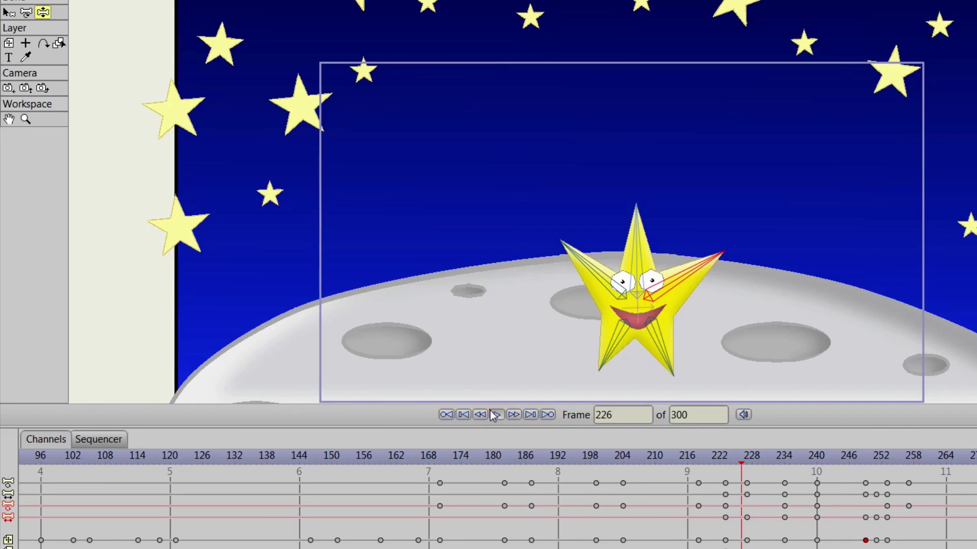
Replay the star's landing from frame 226 and play the whole animation from frame 0.
{"action": "left_click", "coordinate": [496, 415]}
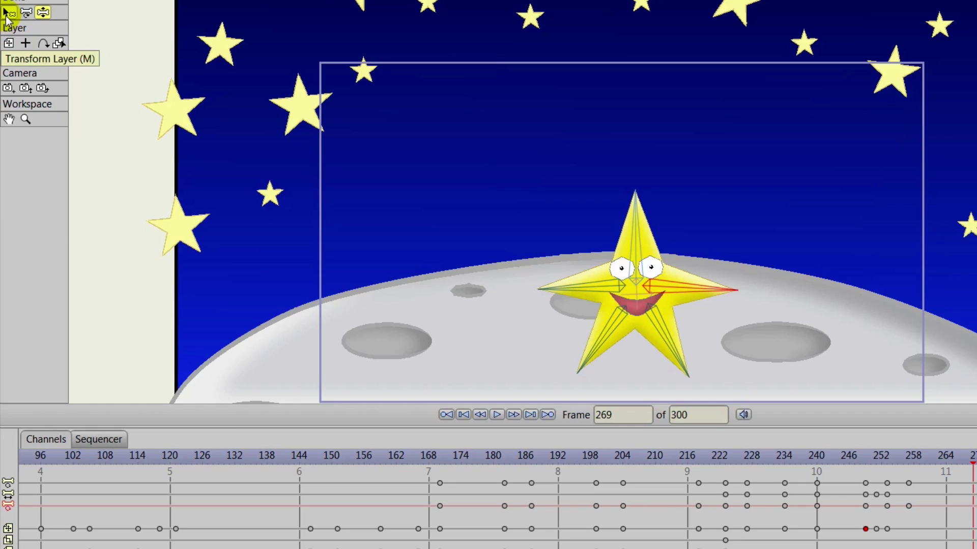
{"action": "left_click", "coordinate": [447, 415]}
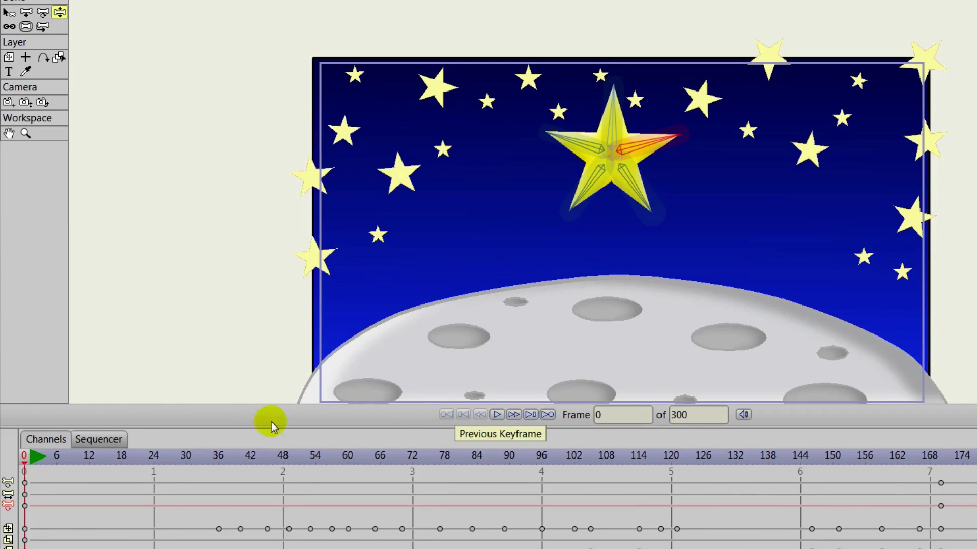
{"action": "mouse_move", "coordinate": [572, 319]}
{"action": "left_mouse_down"}
{"action": "mouse_move", "coordinate": [582, 246]}
{"action": "mouse_move", "coordinate": [556, 266]}
{"action": "mouse_move", "coordinate": [565, 267]}
{"action": "left_mouse_up"}
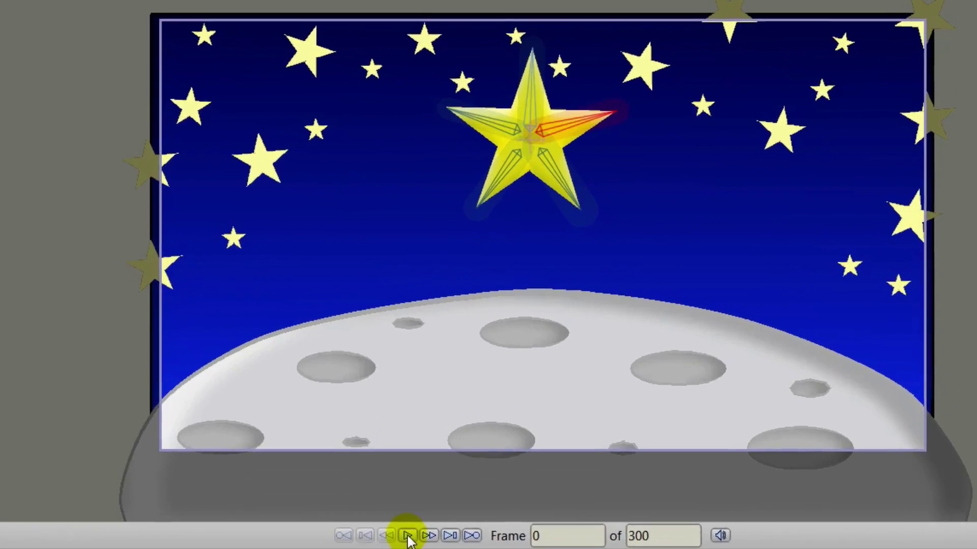
{"action": "left_click", "coordinate": [497, 415]}
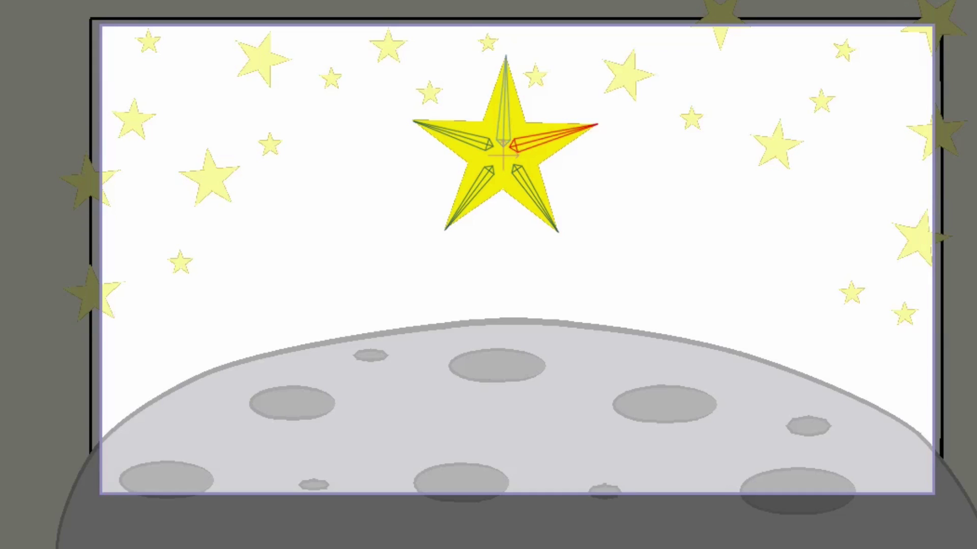
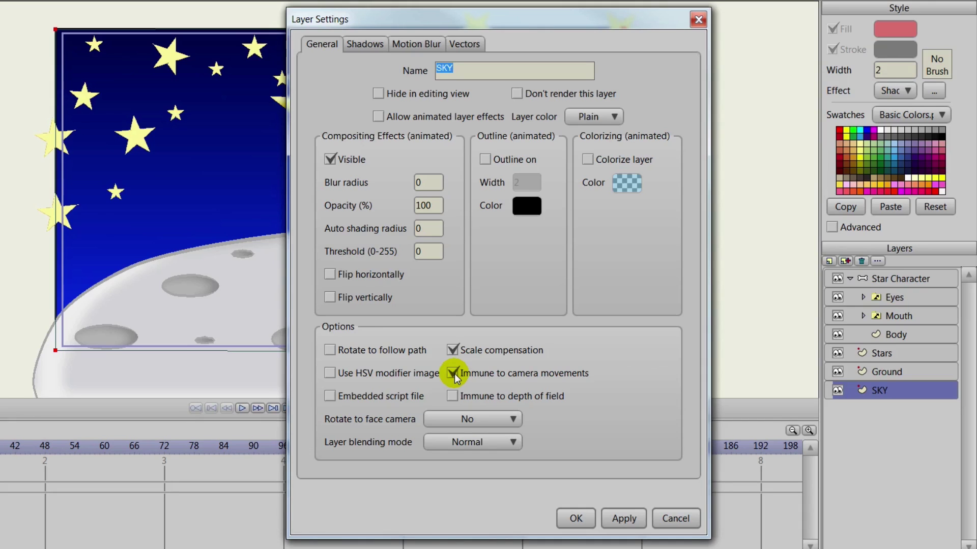
Make the SKY layer immune to camera movements and scrub through the camera move to check the background.
{"action": "left_click", "coordinate": [575, 519]}
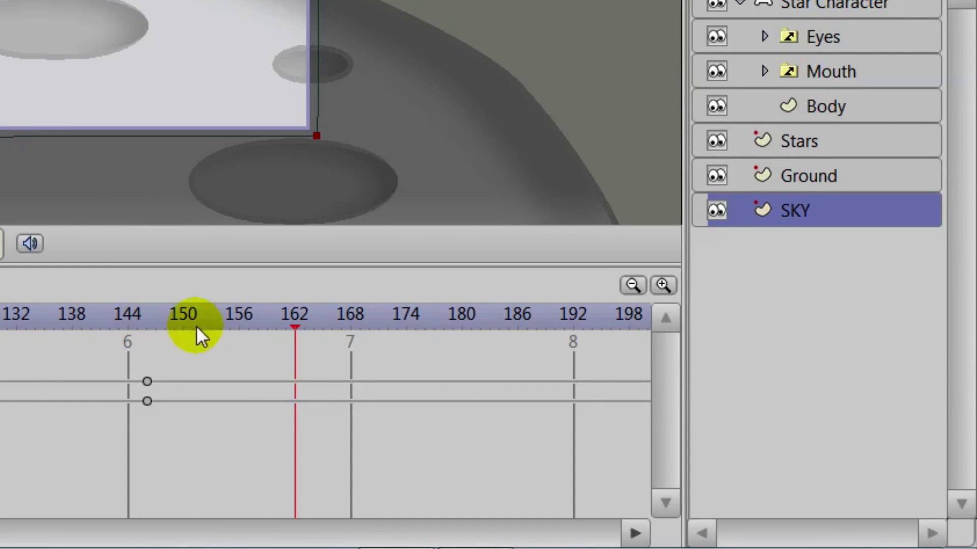
{"action": "left_click_drag", "start_coordinate": [285, 320], "coordinate": [118, 317]}
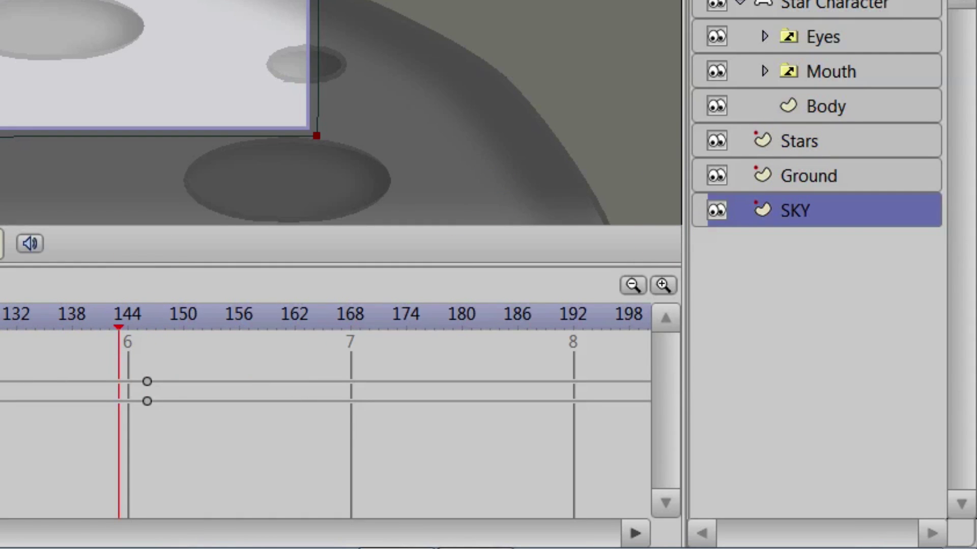
{"action": "key", "text": "shift+Left"}
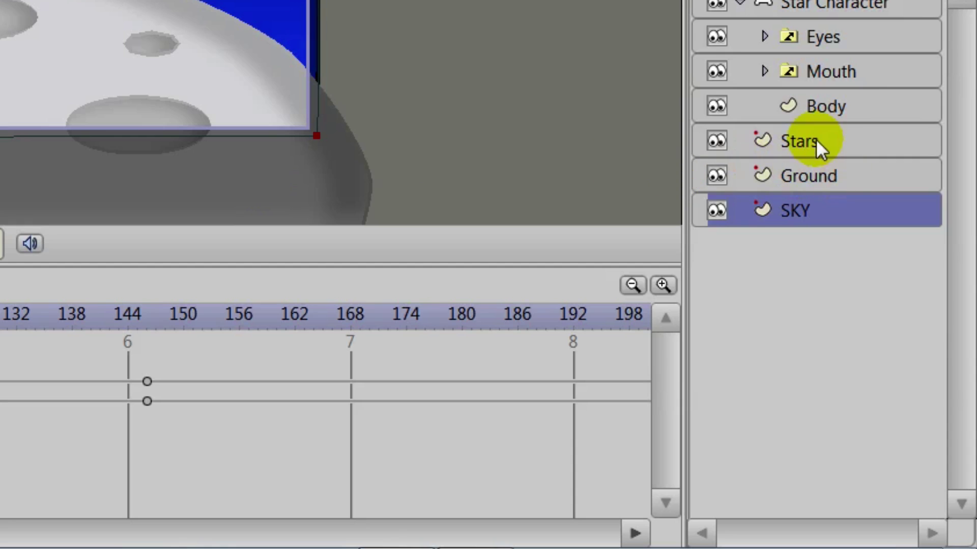
Make the Stars layer immune to camera movements and play the animation.
{"action": "left_click", "coordinate": [816, 139]}
{"action": "double_click", "coordinate": [816, 139]}
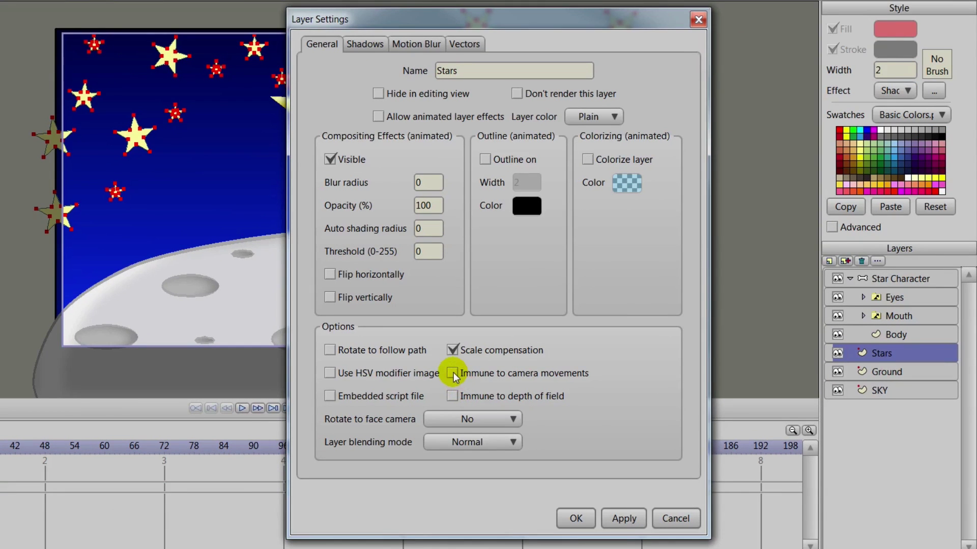
{"action": "left_click", "coordinate": [452, 373]}
{"action": "left_click", "coordinate": [574, 518]}
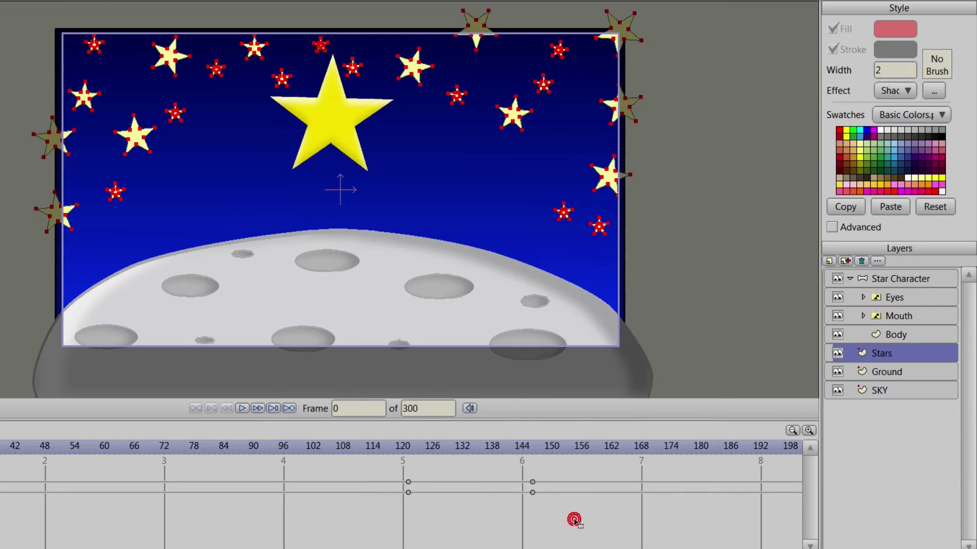
{"action": "left_click", "coordinate": [243, 408]}
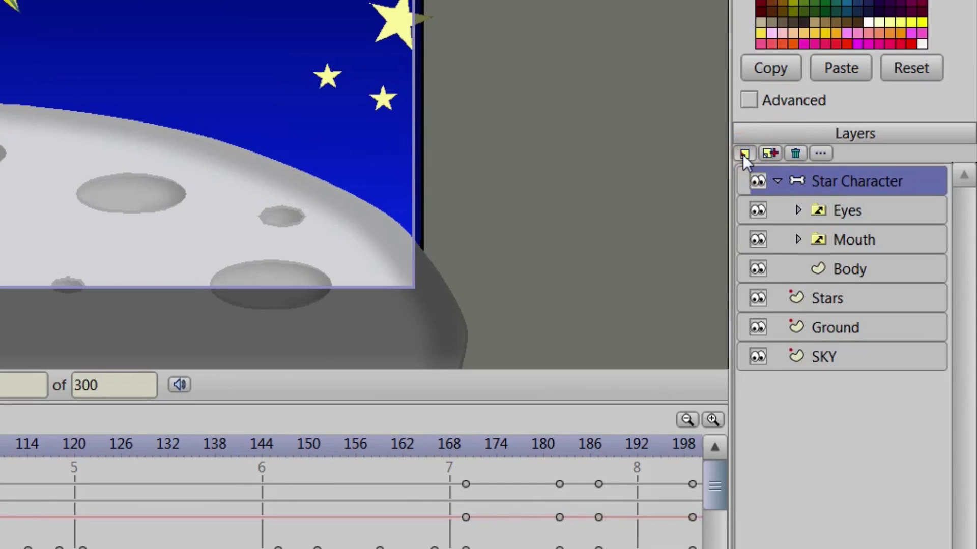
Add an audio layer with Music to Delight.mp3 and play the animation with the music.
{"action": "left_click", "coordinate": [743, 154]}
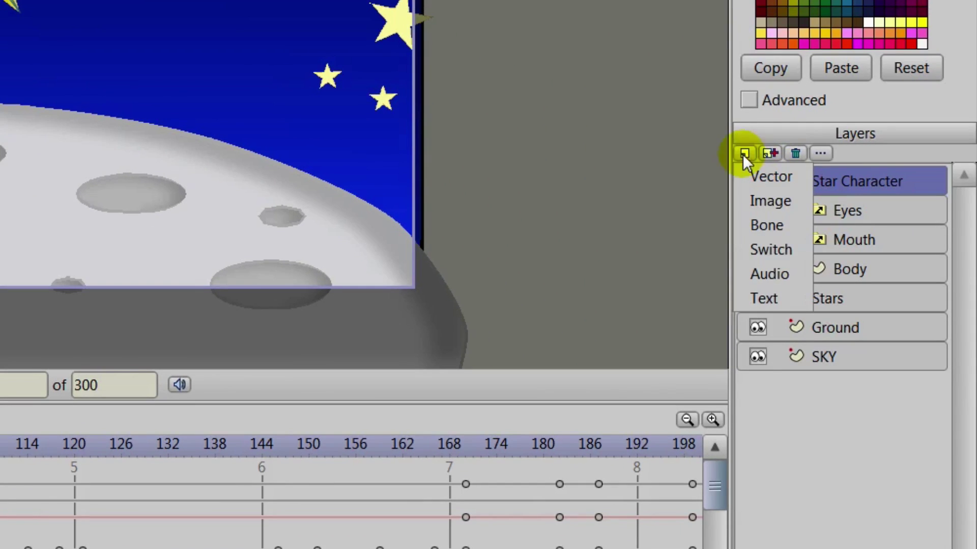
{"action": "left_click", "coordinate": [764, 273]}
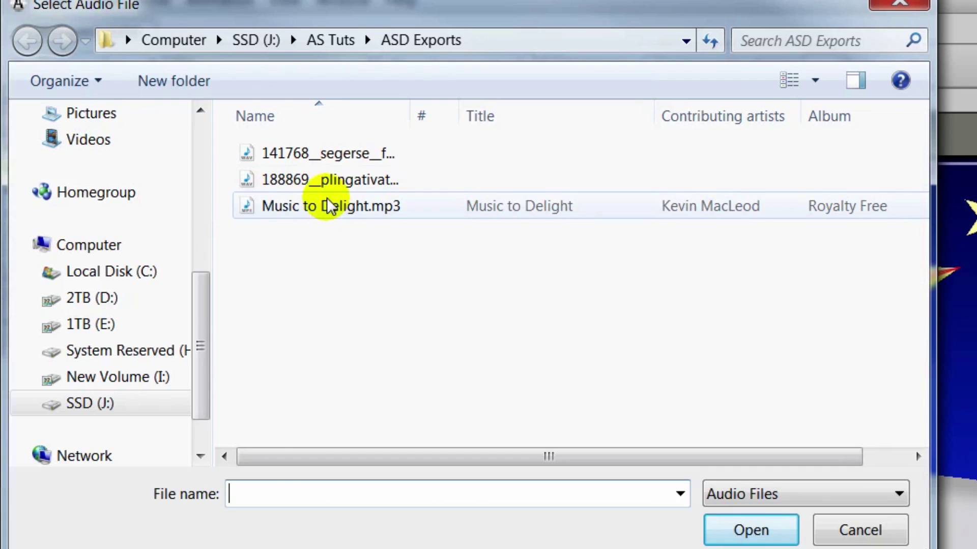
{"action": "left_click", "coordinate": [329, 205]}
{"action": "left_click", "coordinate": [756, 532]}
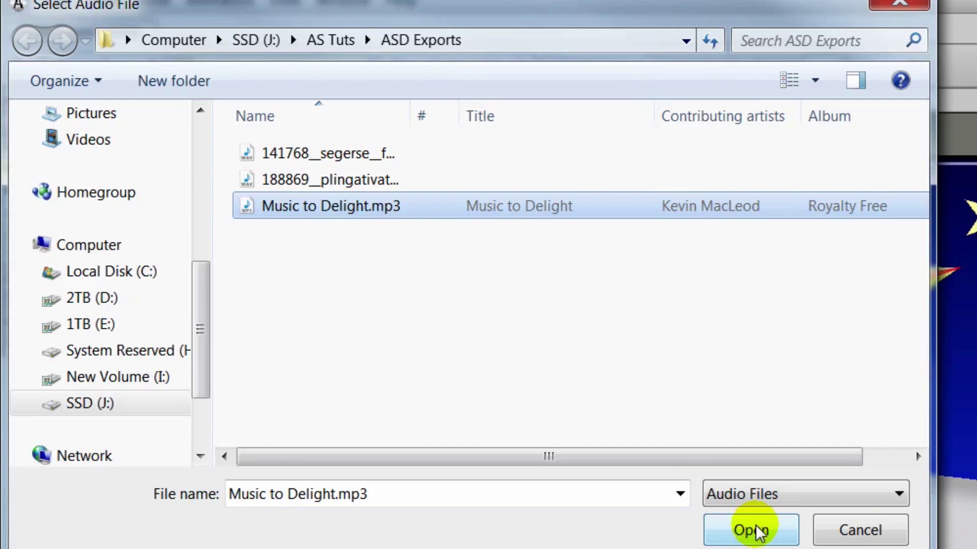
{"action": "left_click", "coordinate": [756, 531]}
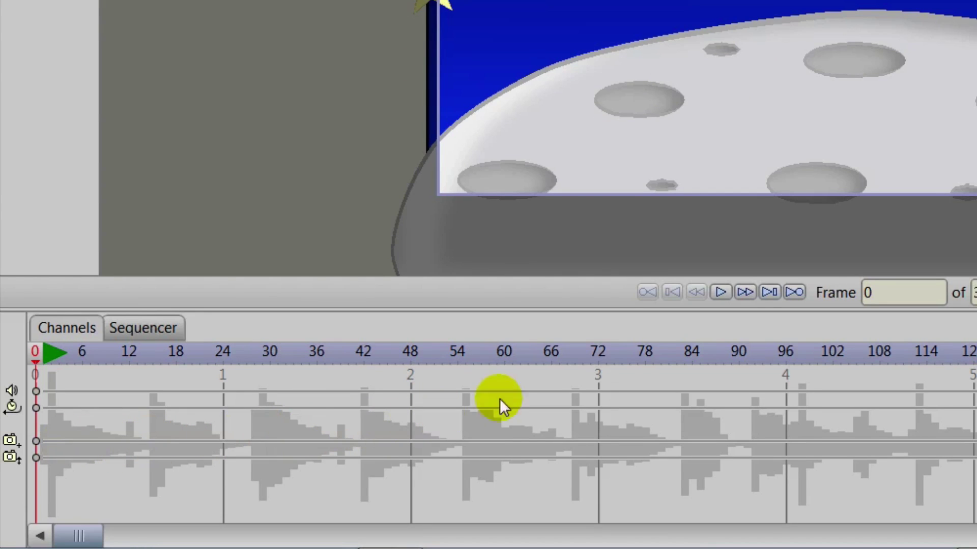
{"action": "left_click", "coordinate": [728, 286]}
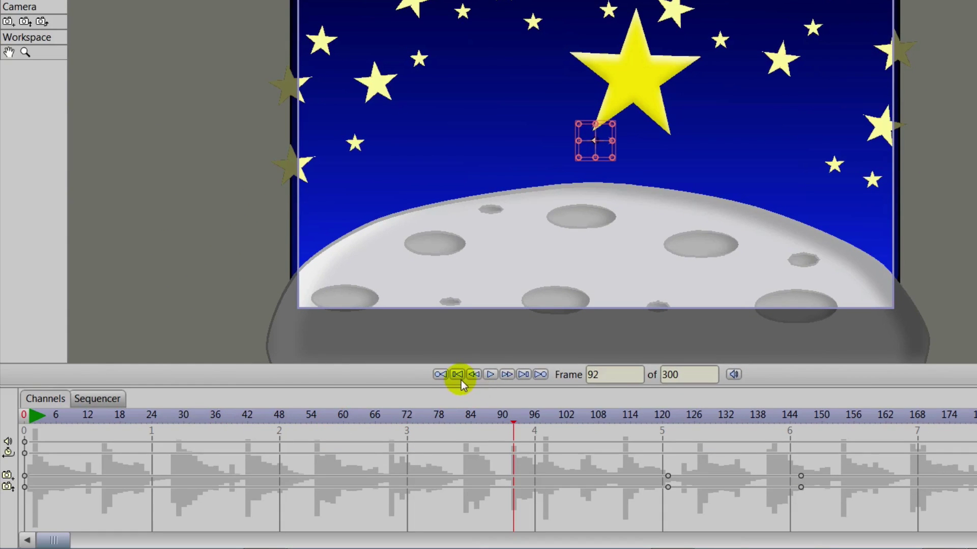
Shift the music clip in the Sequencer to start at about frame 165 and play the animation from frame 94.
{"action": "left_click_drag", "start_coordinate": [510, 423], "coordinate": [901, 448]}
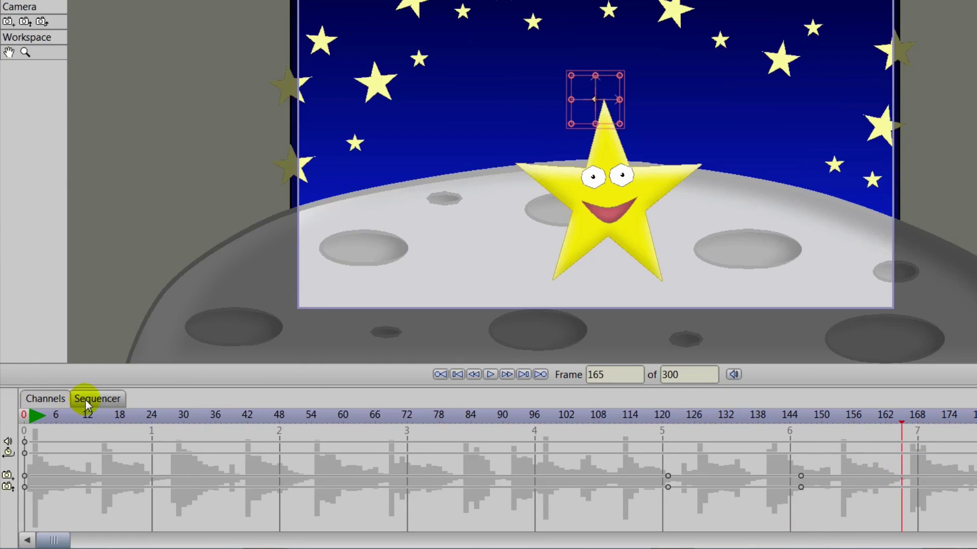
{"action": "left_click", "coordinate": [94, 399]}
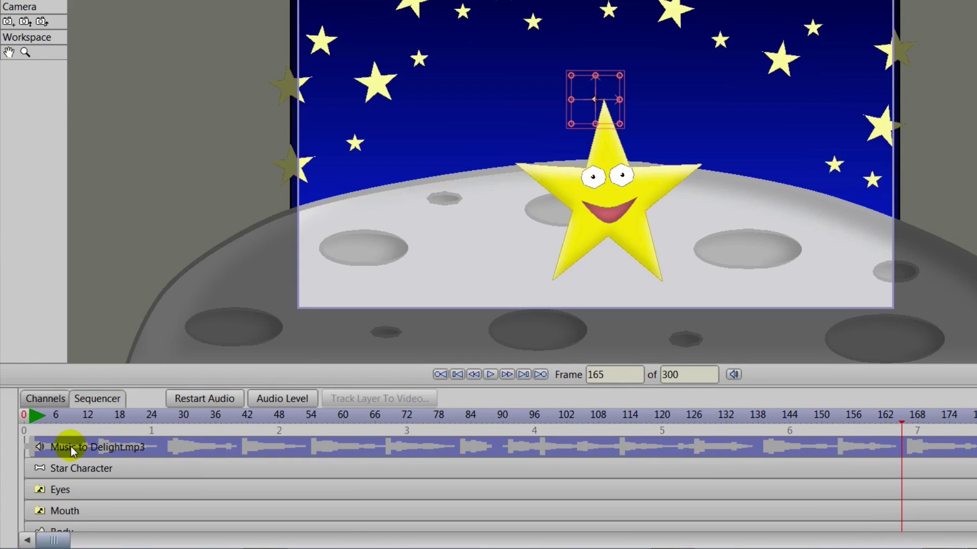
{"action": "left_click_drag", "start_coordinate": [70, 453], "coordinate": [936, 521]}
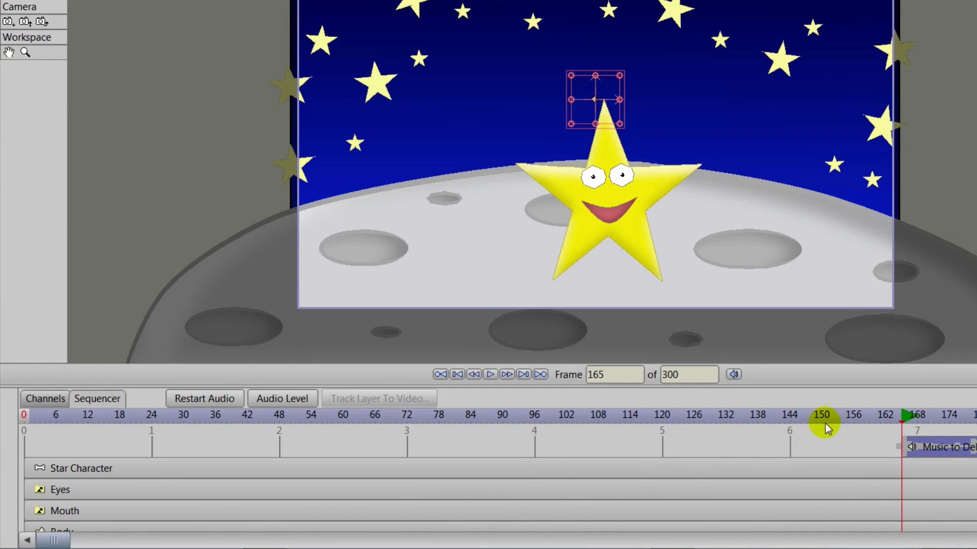
{"action": "left_click", "coordinate": [525, 414]}
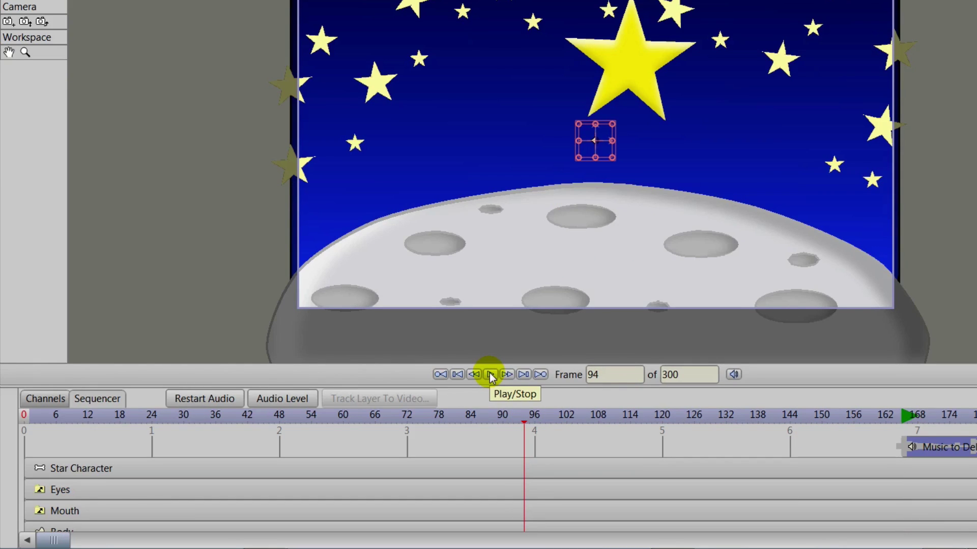
{"action": "left_click", "coordinate": [491, 375]}
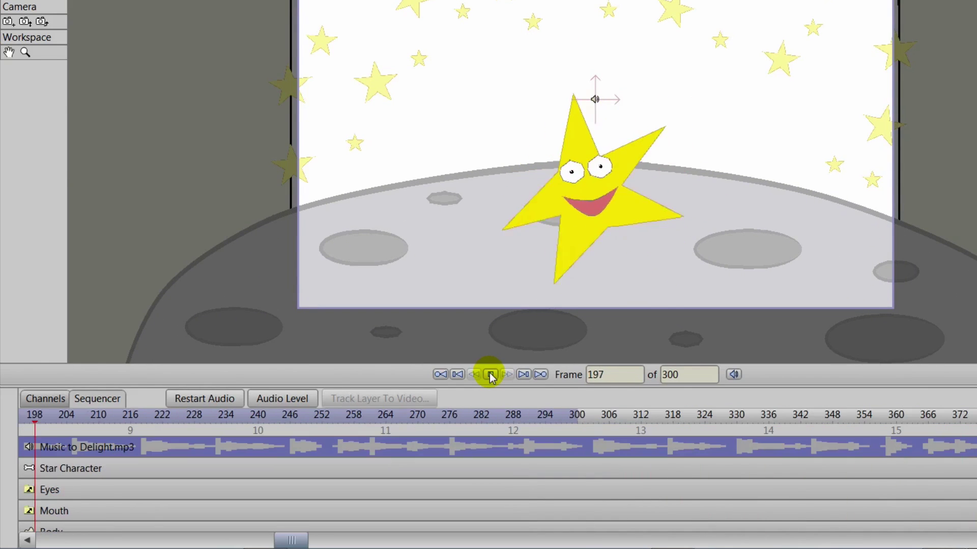
{"action": "left_click", "coordinate": [491, 375]}
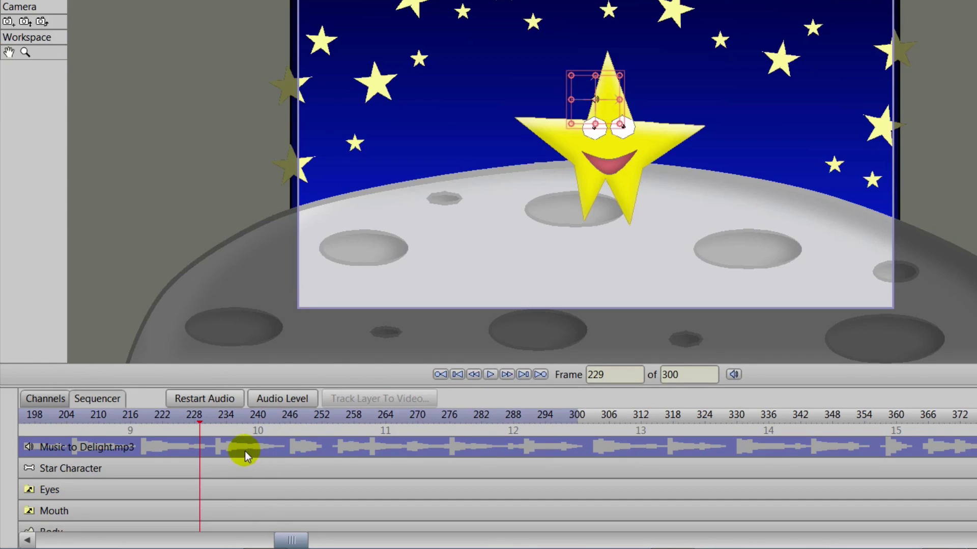
Find the frame where the star opens its eyes, shift the music start to about frame 150, and play from frame 132.
{"action": "left_click", "coordinate": [51, 398]}
{"action": "scroll", "coordinate": [280, 456], "scroll_direction": "left", "scroll_amount": 3}
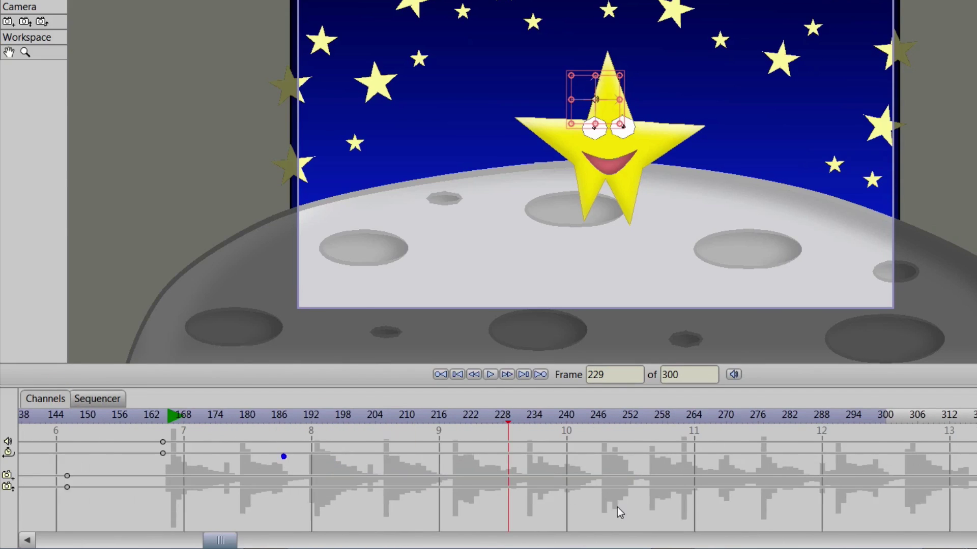
{"action": "scroll", "coordinate": [126, 416], "scroll_direction": "left", "scroll_amount": 2}
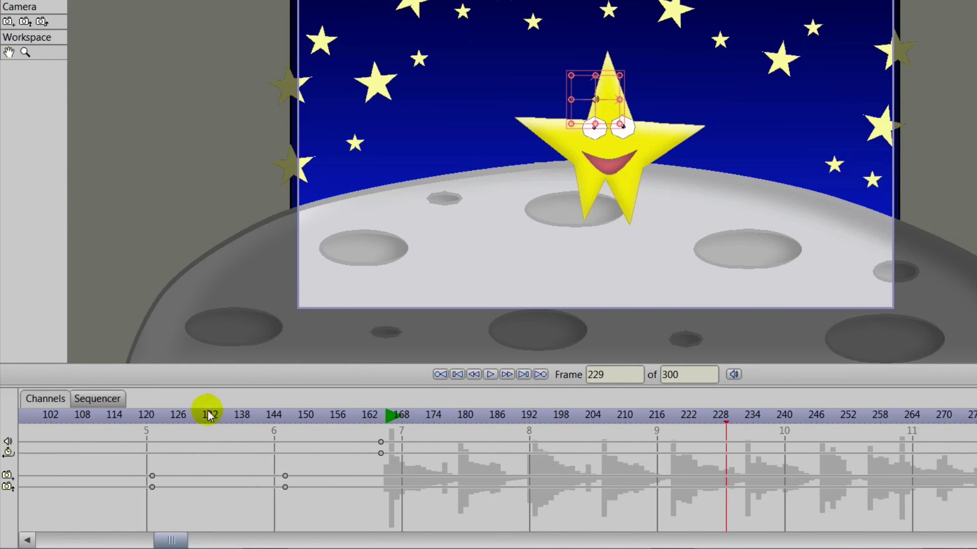
{"action": "mouse_move", "coordinate": [203, 417]}
{"action": "left_mouse_down"}
{"action": "mouse_move", "coordinate": [326, 438]}
{"action": "mouse_move", "coordinate": [279, 434]}
{"action": "mouse_move", "coordinate": [317, 447]}
{"action": "left_mouse_up"}
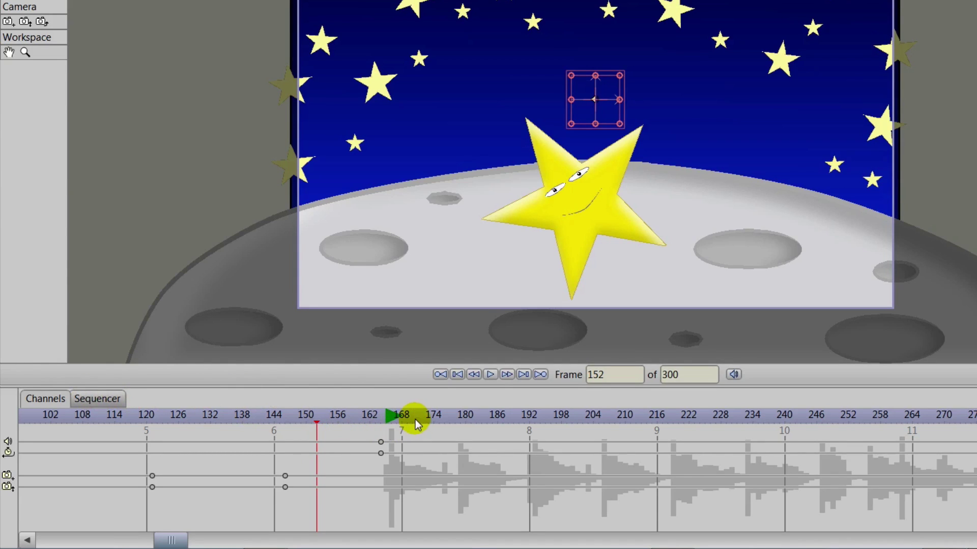
{"action": "left_click_drag", "start_coordinate": [417, 418], "coordinate": [210, 419]}
{"action": "left_click", "coordinate": [491, 376]}
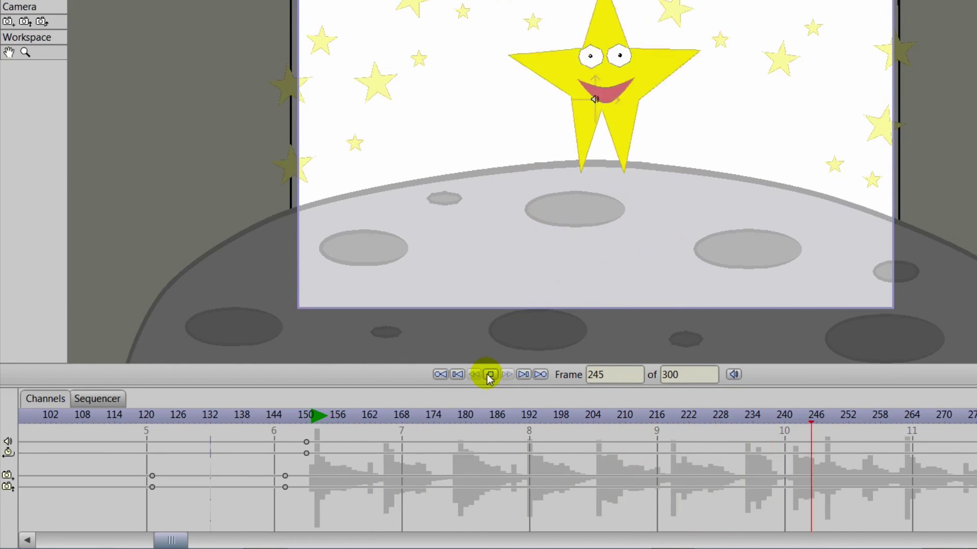
{"action": "left_click", "coordinate": [490, 376]}
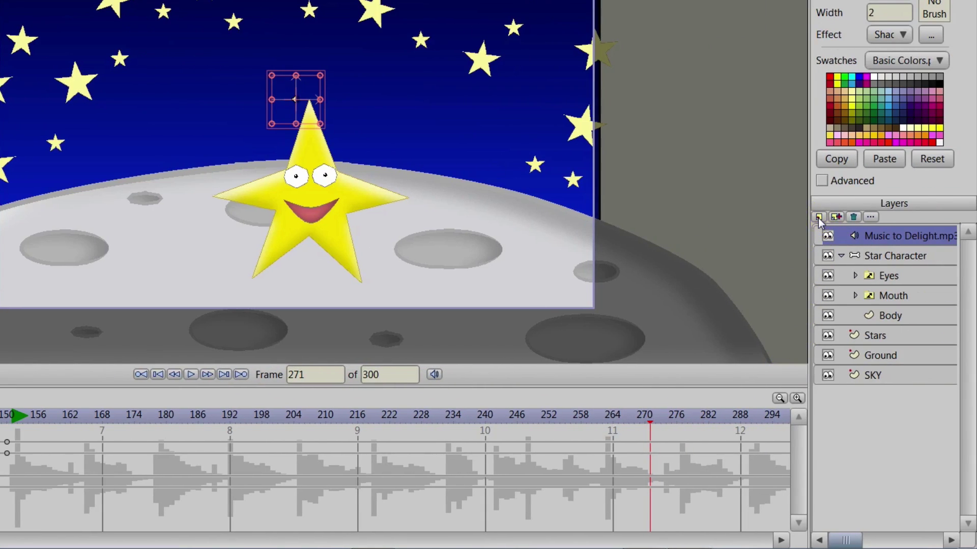
Return to frame 0 and add a second audio layer with the 141768__segerse sound effect file.
{"action": "left_click", "coordinate": [818, 218]}
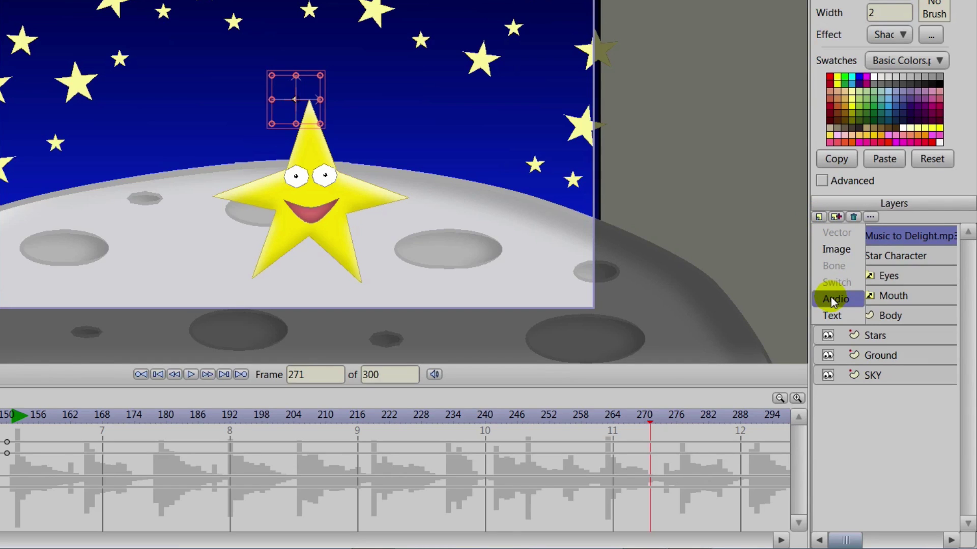
{"action": "left_click", "coordinate": [159, 376]}
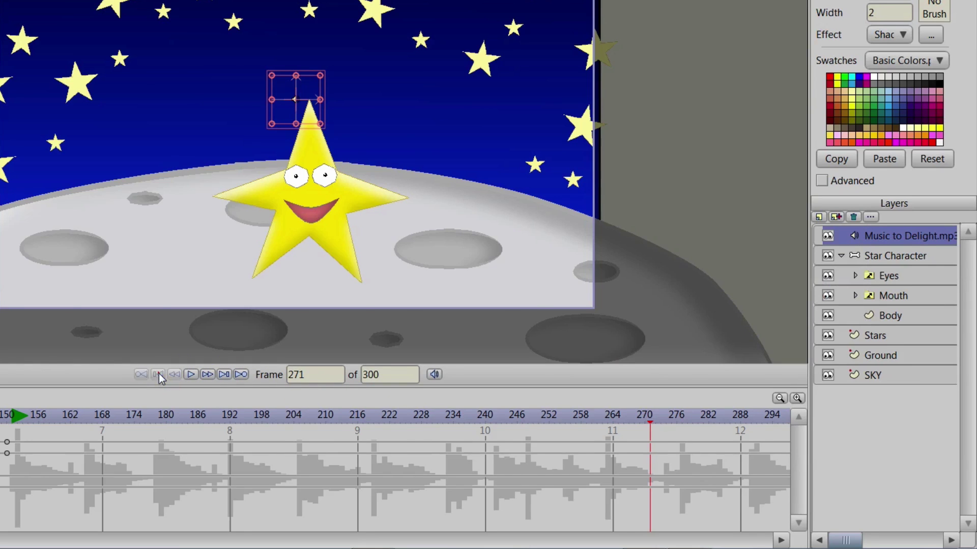
{"action": "left_click", "coordinate": [159, 377]}
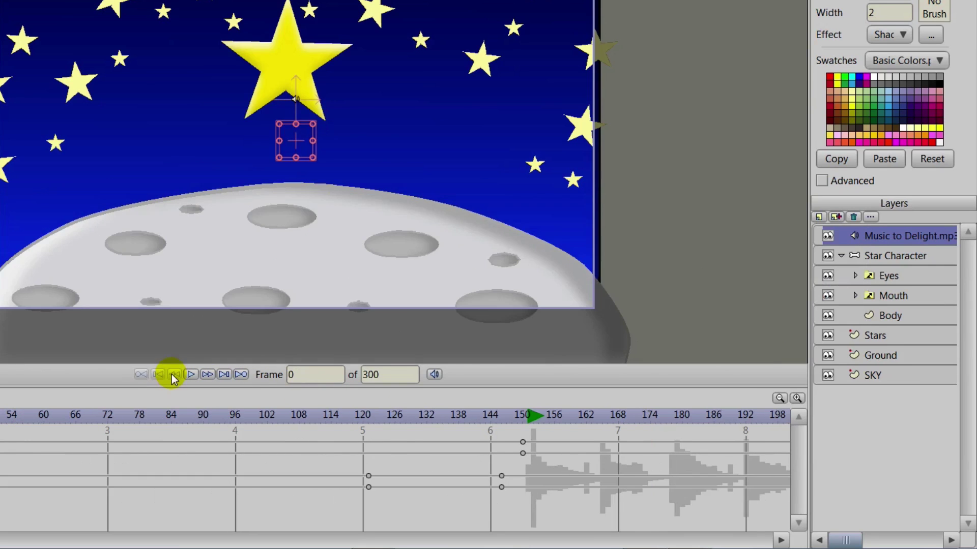
{"action": "left_click", "coordinate": [818, 218]}
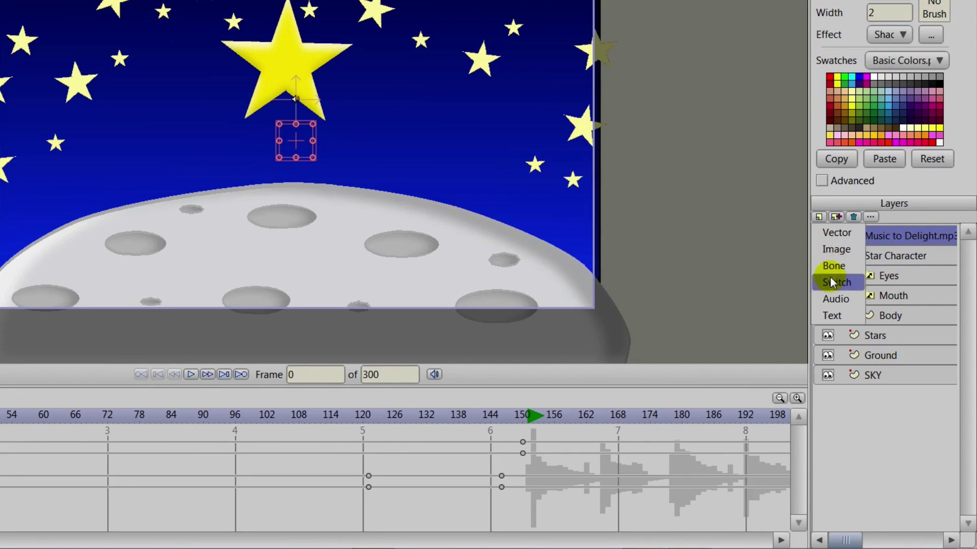
{"action": "left_click", "coordinate": [828, 301]}
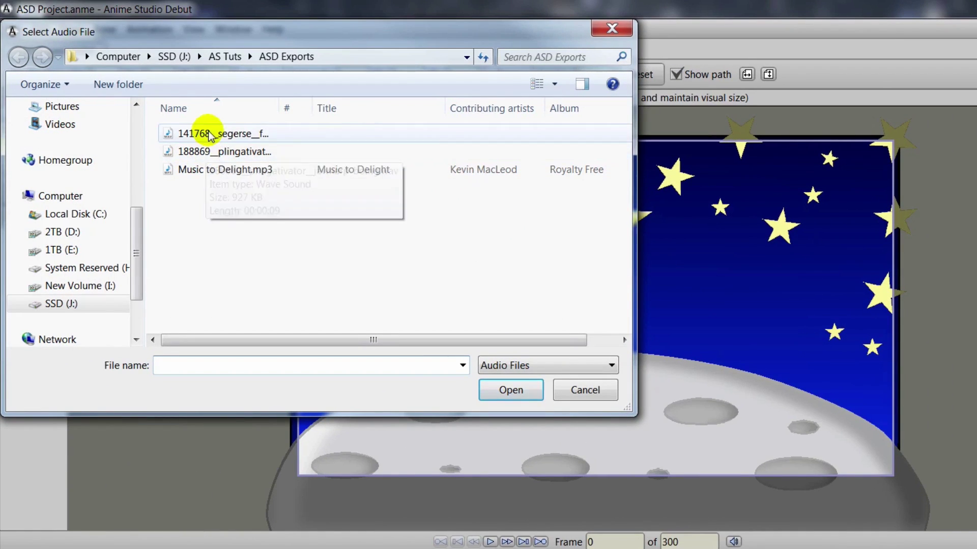
{"action": "left_click", "coordinate": [206, 131]}
{"action": "left_click", "coordinate": [516, 394]}
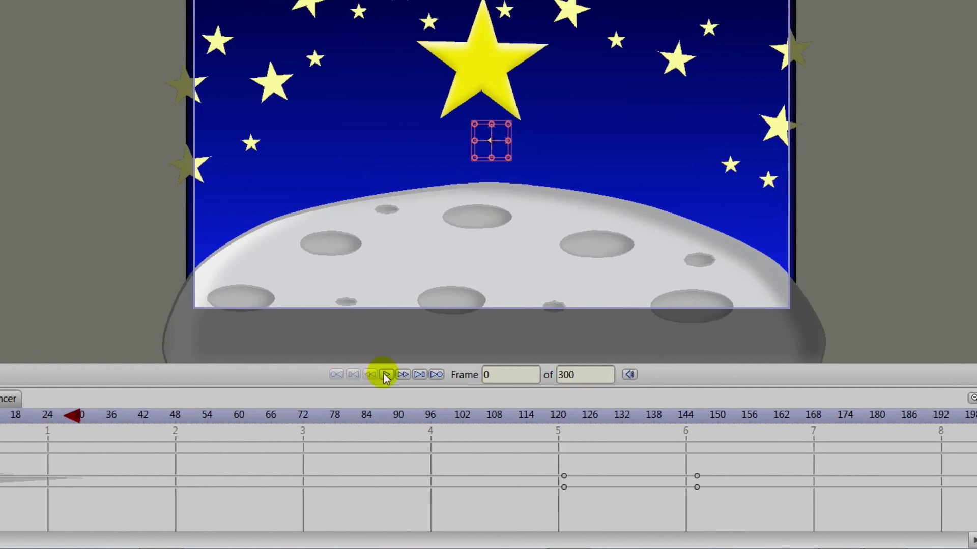
Play the sound effect from the beginning, and shift the falling-gun.wav clip in the Sequencer to start at about frame 114, where the star falls.
{"action": "left_click", "coordinate": [176, 375]}
{"action": "left_click", "coordinate": [473, 374]}
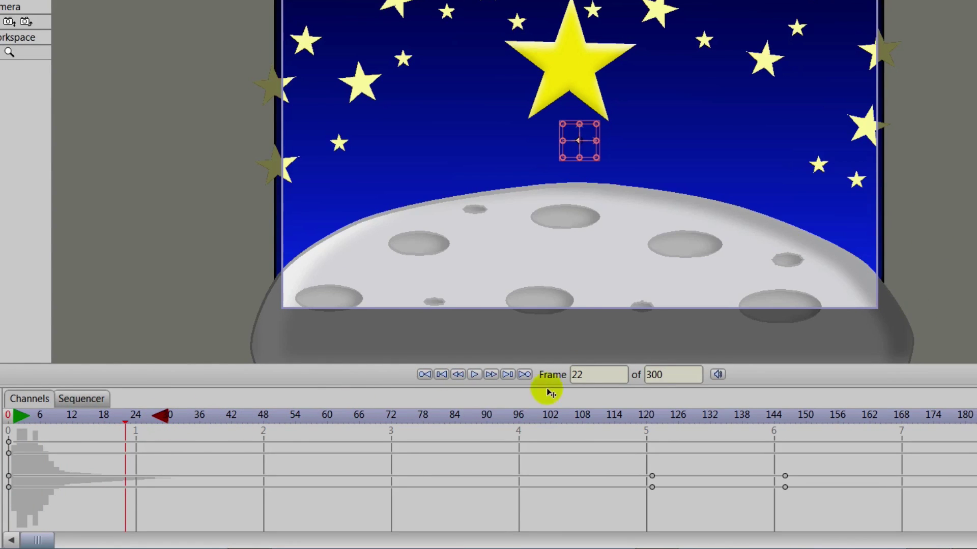
{"action": "left_click_drag", "start_coordinate": [126, 423], "coordinate": [616, 479]}
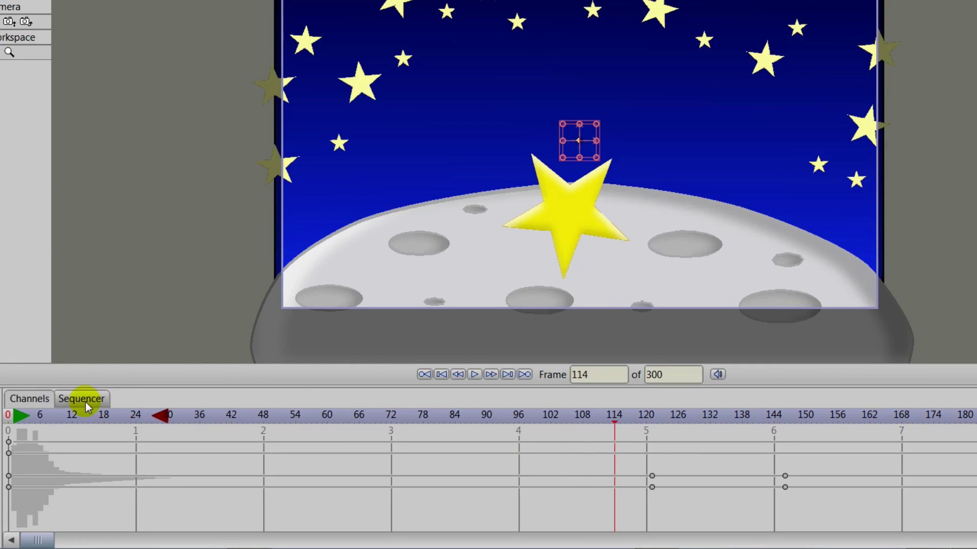
{"action": "left_click", "coordinate": [82, 399]}
{"action": "left_click_drag", "start_coordinate": [63, 450], "coordinate": [658, 506]}
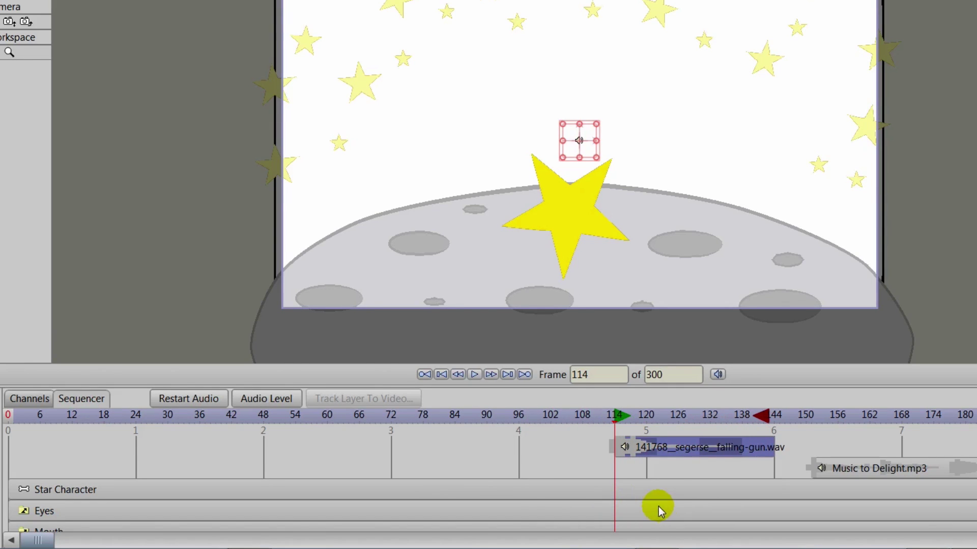
{"action": "left_click", "coordinate": [31, 398]}
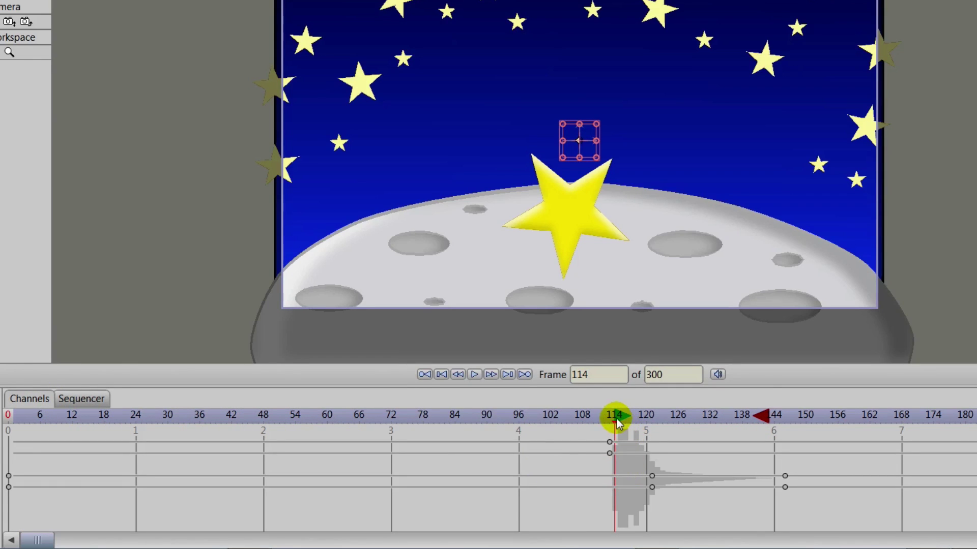
Play the animation from frame 76 to check the sound timing, look through the later frames, and return to frame 0.
{"action": "left_click_drag", "start_coordinate": [617, 419], "coordinate": [412, 417]}
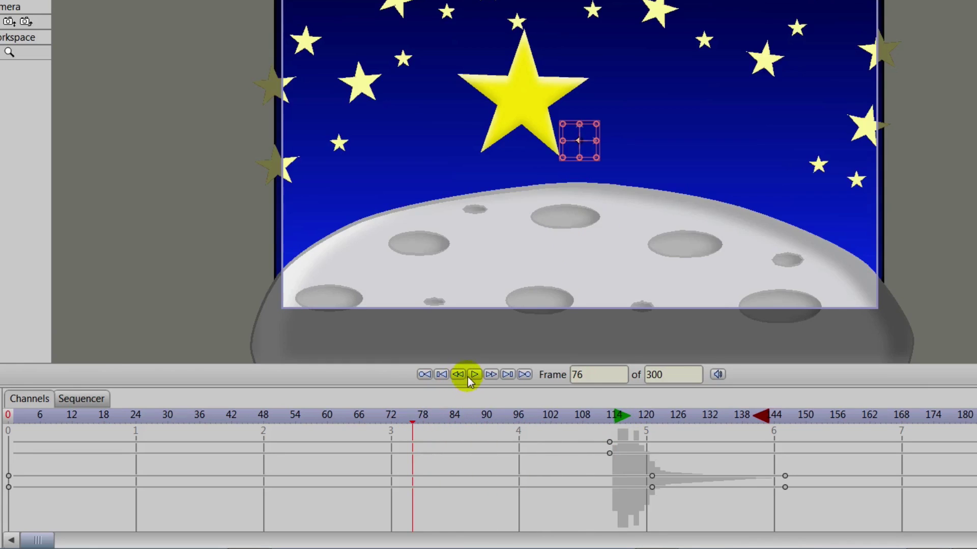
{"action": "left_click", "coordinate": [473, 375]}
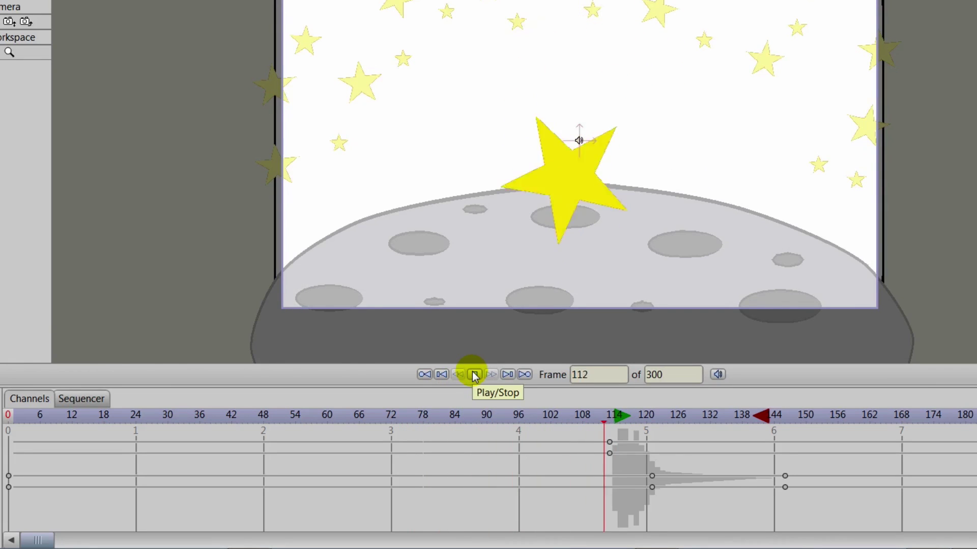
{"action": "left_click", "coordinate": [474, 375]}
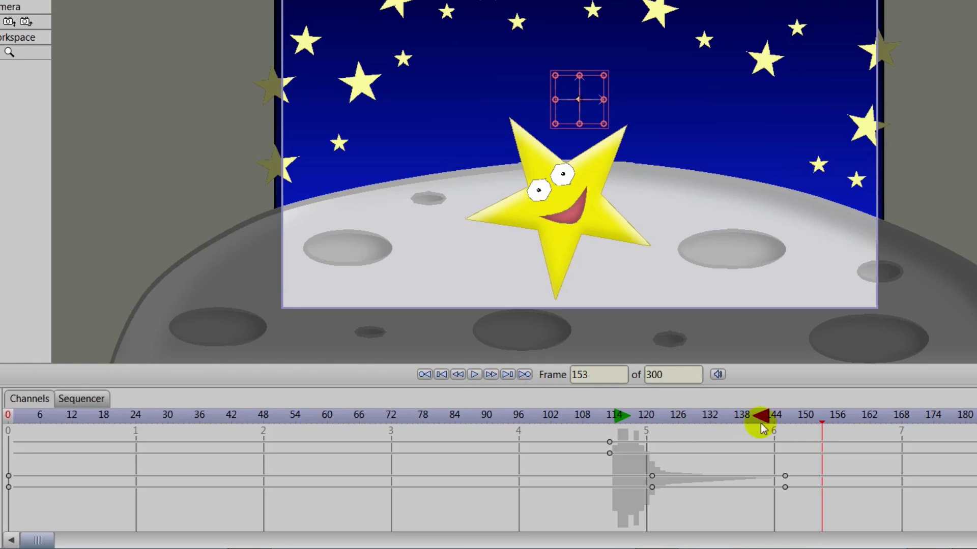
{"action": "left_click_drag", "start_coordinate": [822, 427], "coordinate": [976, 444]}
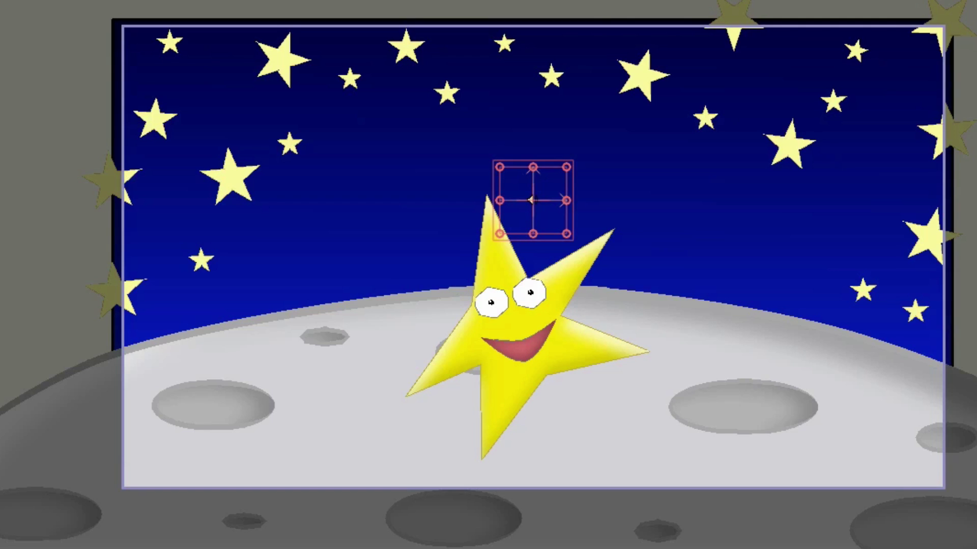
{"action": "left_click", "coordinate": [356, 447]}
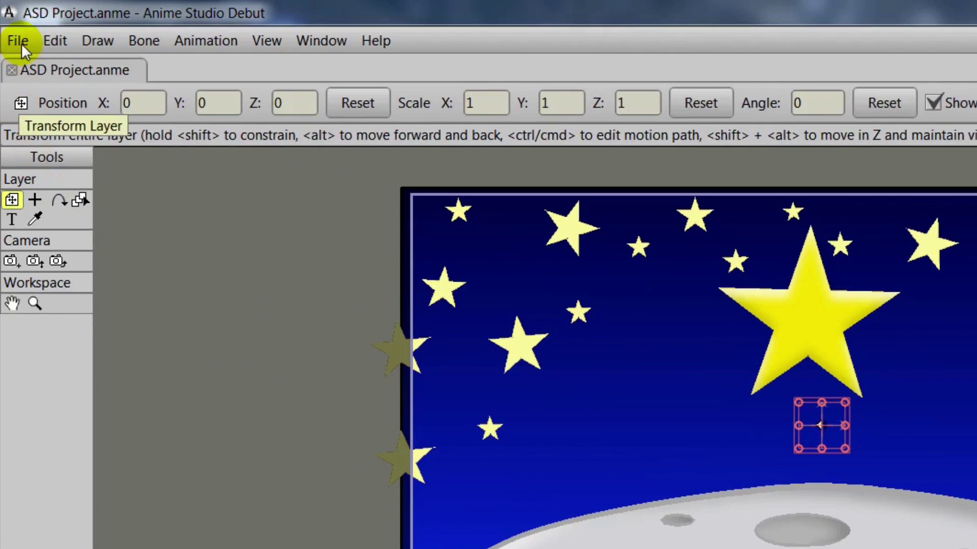
Open the Export Animation settings and set the range to the entire animation, frames 1 to 300.
{"action": "left_click", "coordinate": [21, 42]}
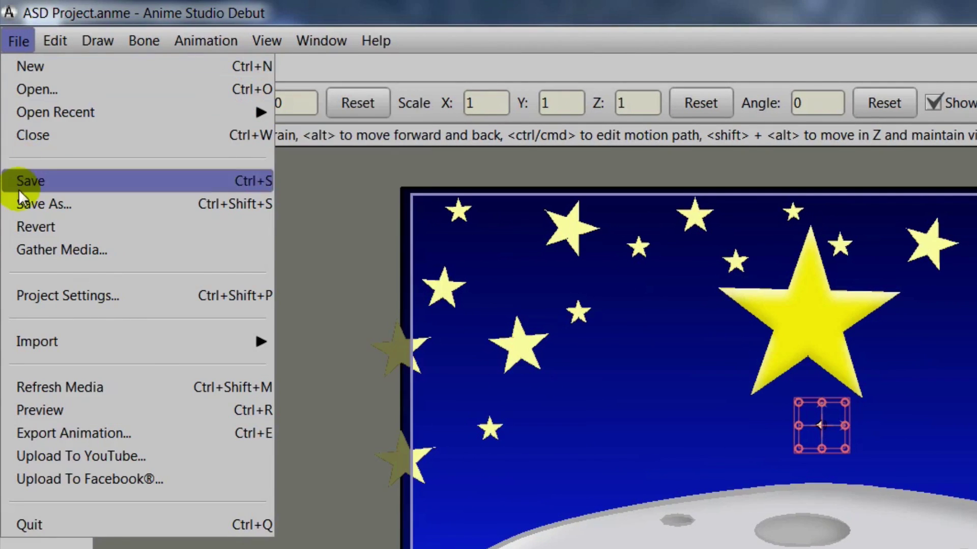
{"action": "left_click", "coordinate": [92, 426]}
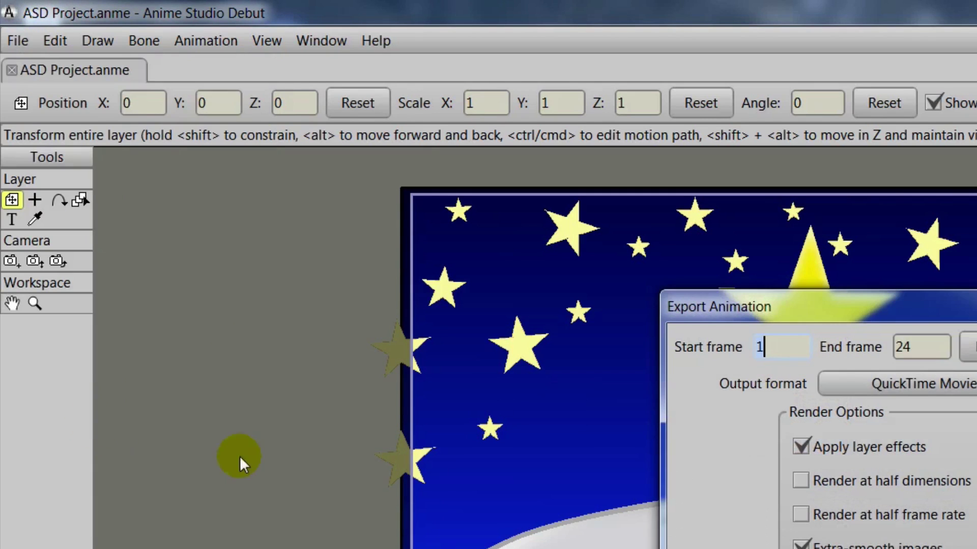
{"action": "left_click_drag", "start_coordinate": [810, 306], "coordinate": [465, 61]}
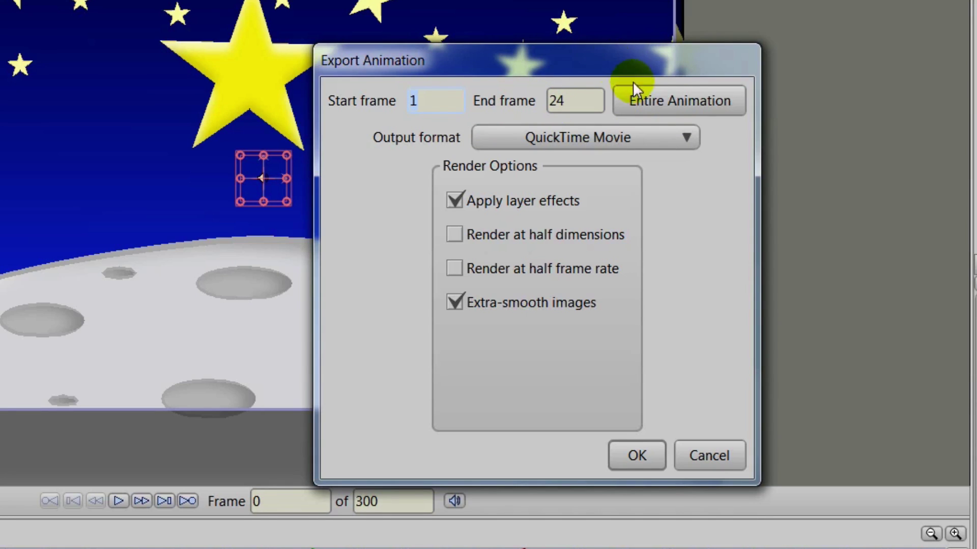
{"action": "left_click", "coordinate": [654, 102]}
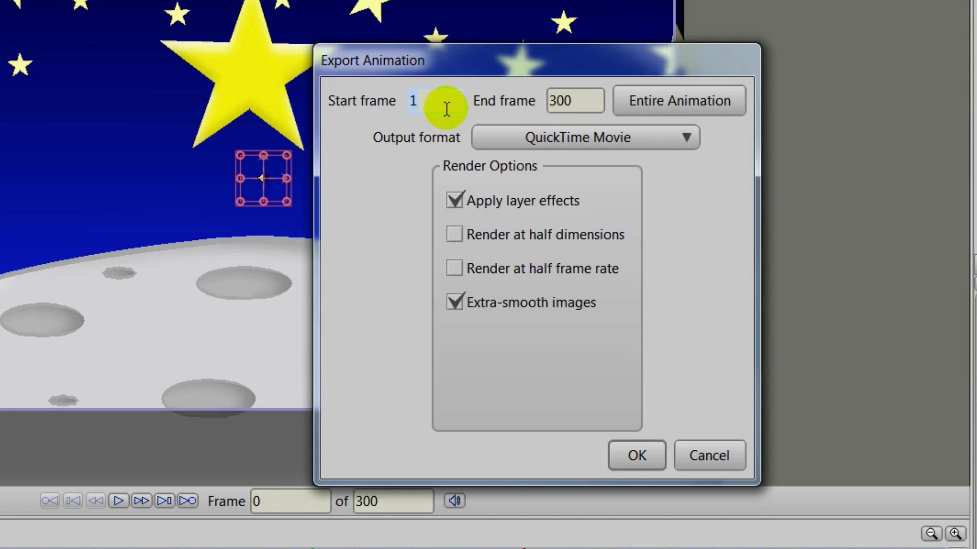
Set the export's end frame to 250, keep QuickTime Movie as the output format, and accept the settings.
{"action": "left_click_drag", "start_coordinate": [518, 63], "coordinate": [556, 49]}
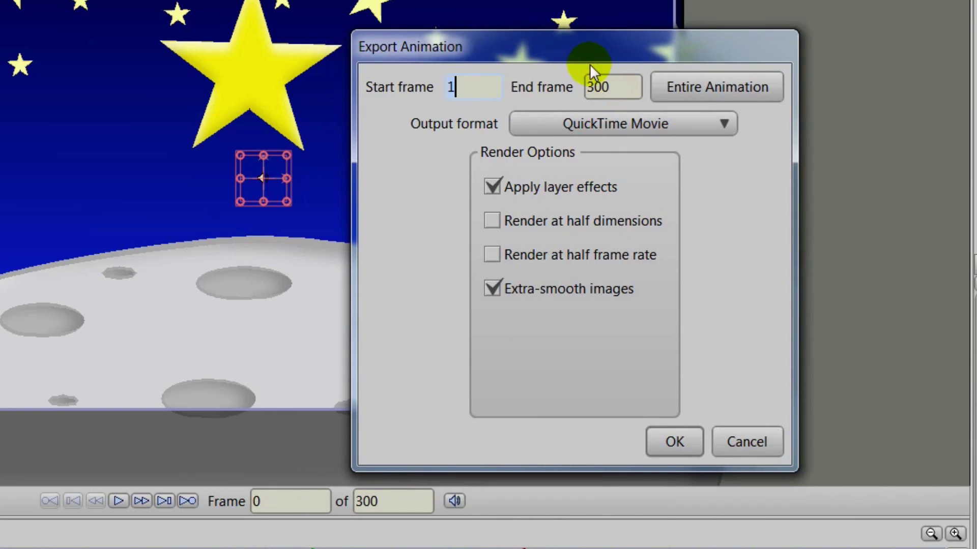
{"action": "left_click_drag", "start_coordinate": [616, 87], "coordinate": [547, 94]}
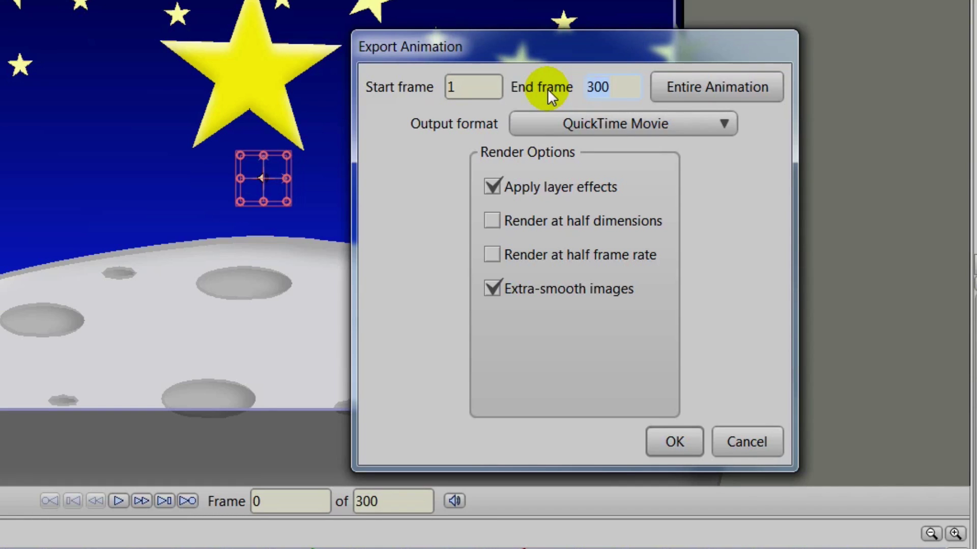
{"action": "type", "text": "250"}
{"action": "left_click", "coordinate": [690, 132]}
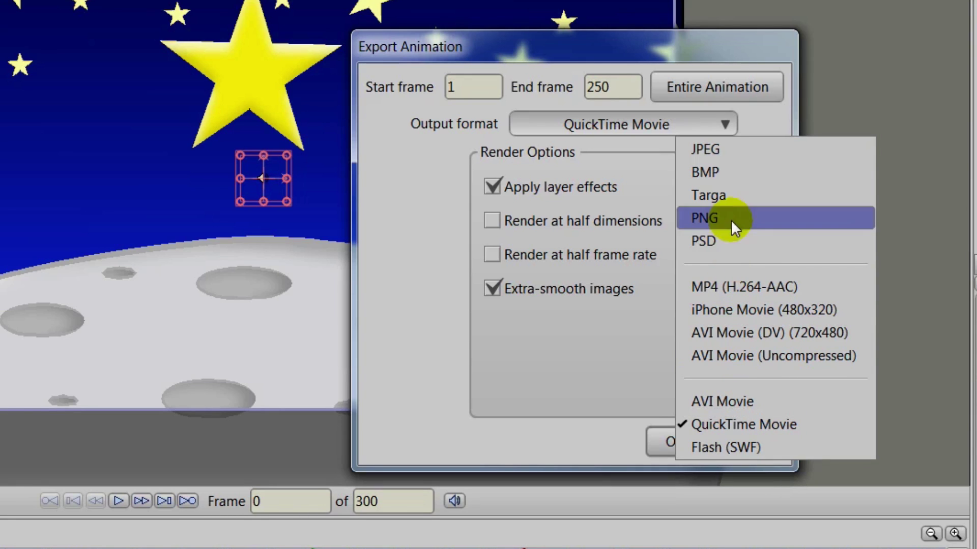
{"action": "left_click", "coordinate": [477, 301]}
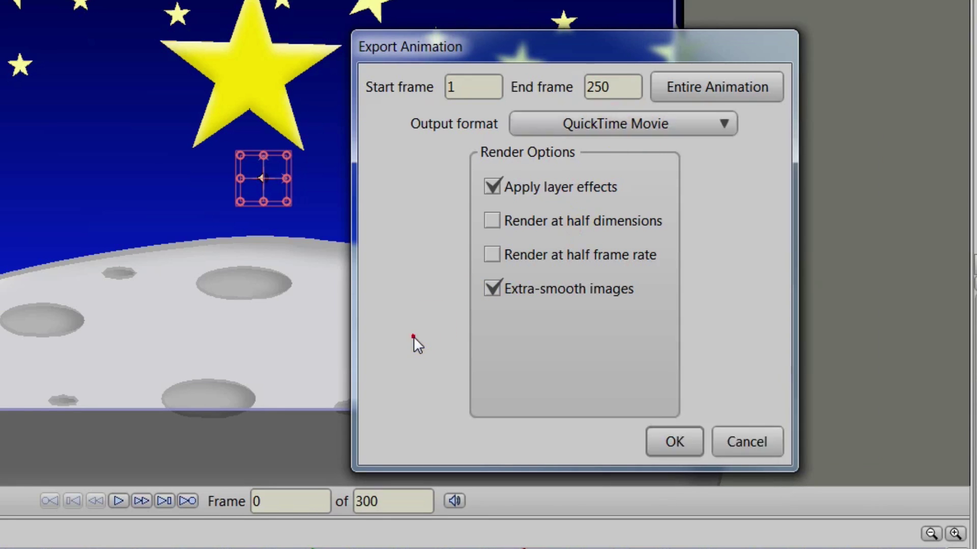
{"action": "left_click", "coordinate": [673, 441]}
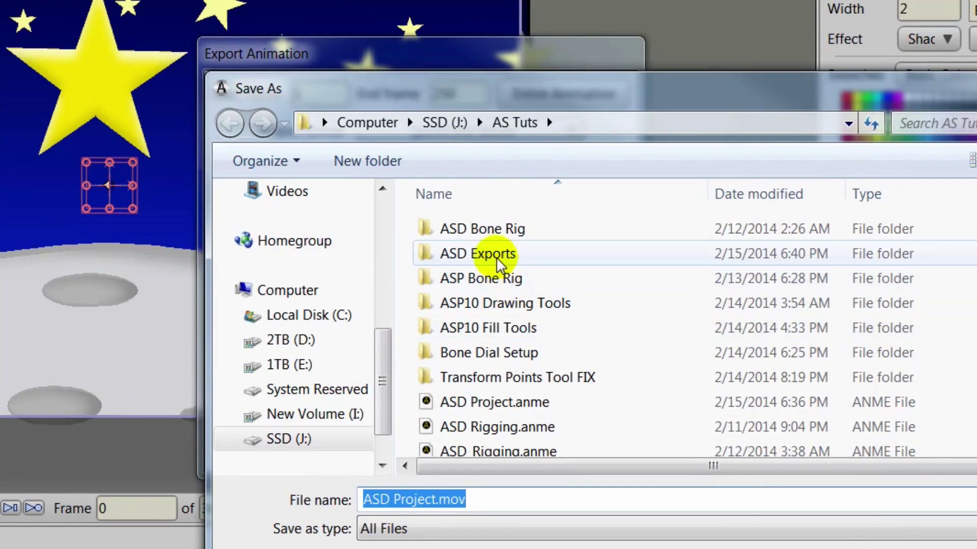
Name the exported movie Dancing Star and choose the ASD Exports folder as its save location.
{"action": "double_click", "coordinate": [496, 254]}
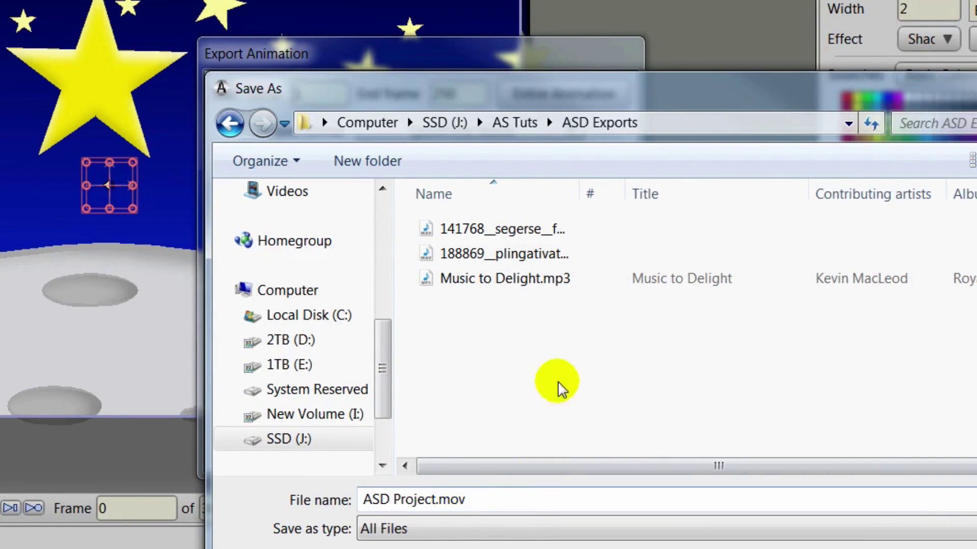
{"action": "left_click_drag", "start_coordinate": [575, 91], "coordinate": [427, 18]}
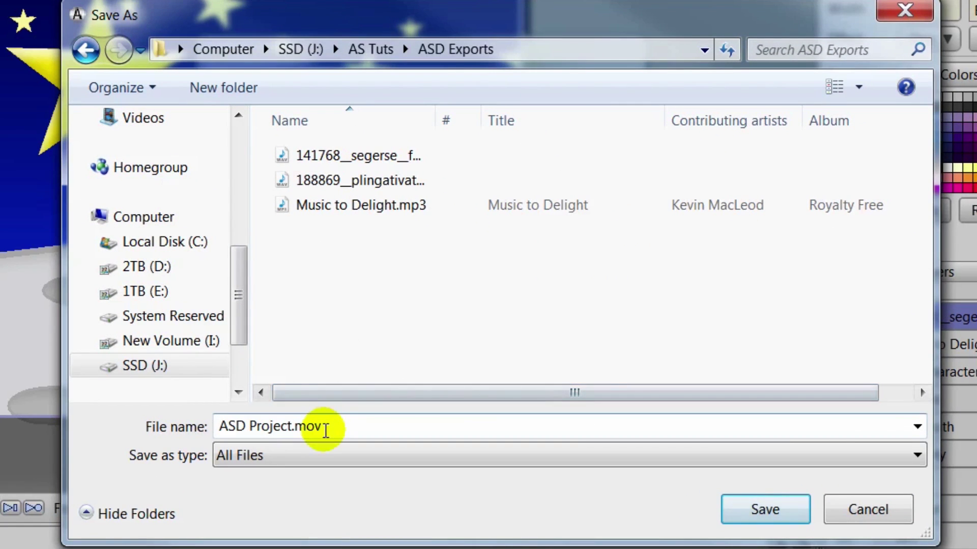
{"action": "left_click_drag", "start_coordinate": [326, 430], "coordinate": [152, 433]}
{"action": "type", "text": "Da"}
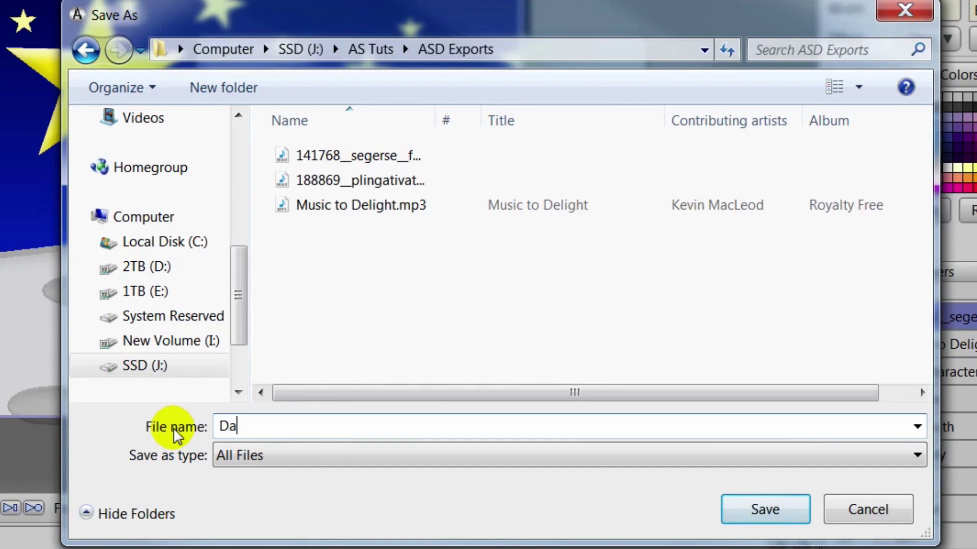
{"action": "type", "text": "ncing Star"}
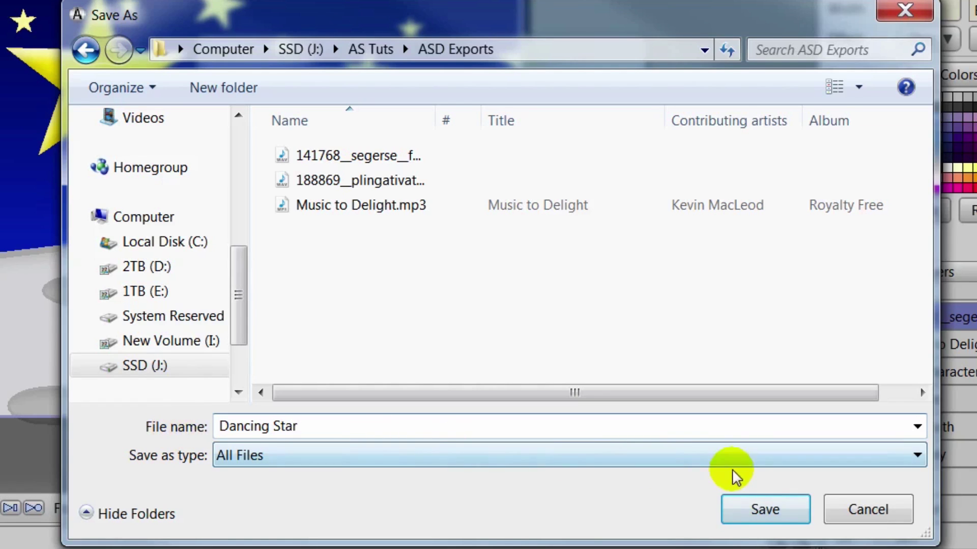
{"action": "left_click", "coordinate": [773, 501]}
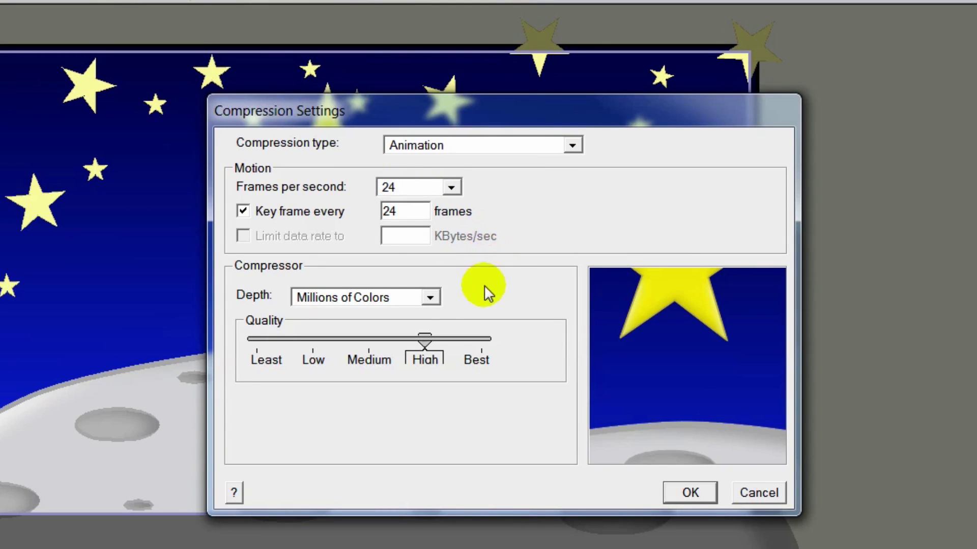
Try Animation compression with Millions of Colors+ depth and Best quality, and cancel the compression settings.
{"action": "left_click", "coordinate": [571, 145]}
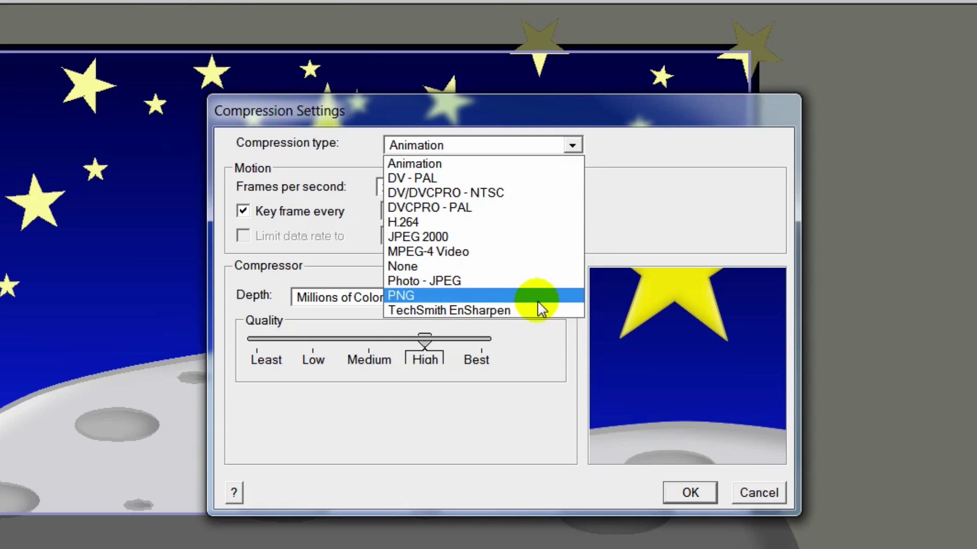
{"action": "left_click", "coordinate": [517, 162]}
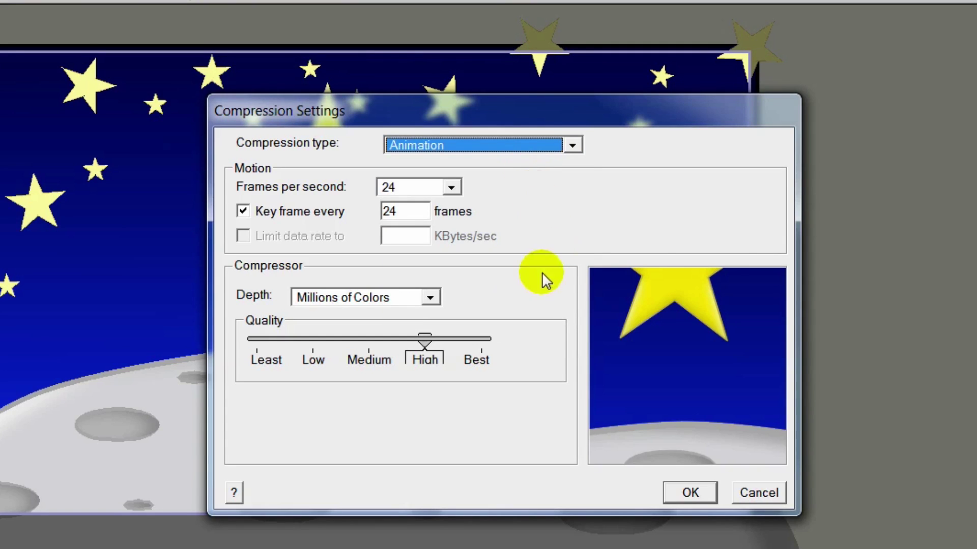
{"action": "left_click", "coordinate": [429, 297]}
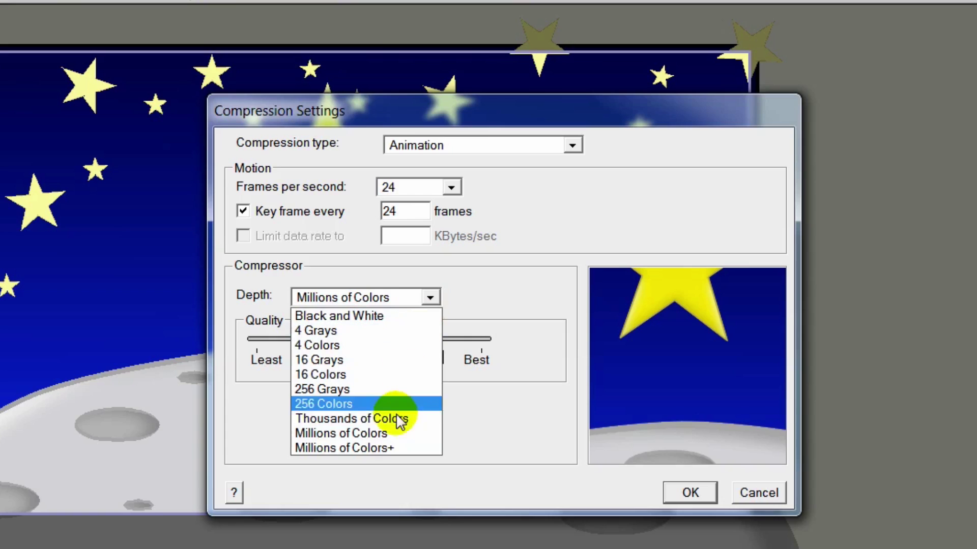
{"action": "left_click", "coordinate": [389, 448]}
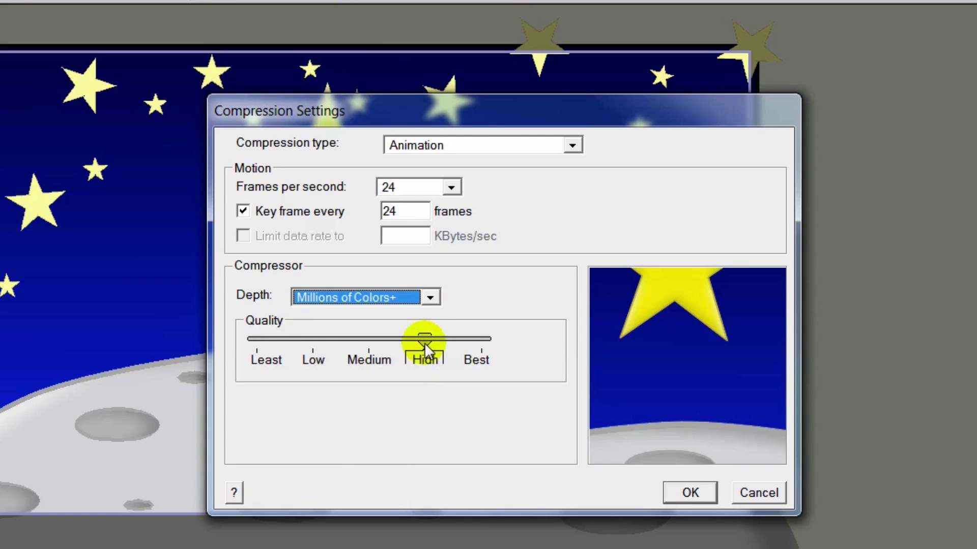
{"action": "left_click_drag", "start_coordinate": [424, 342], "coordinate": [481, 351]}
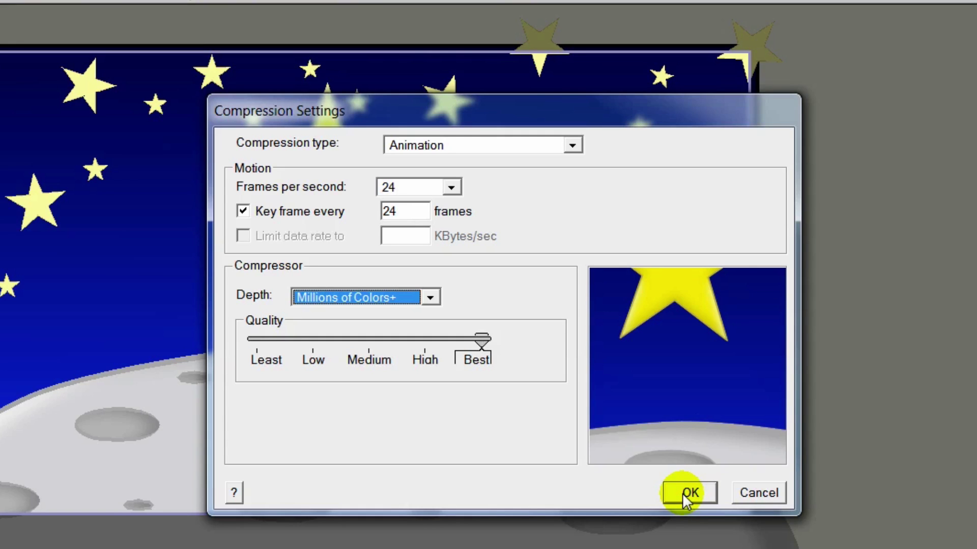
{"action": "left_click", "coordinate": [763, 496]}
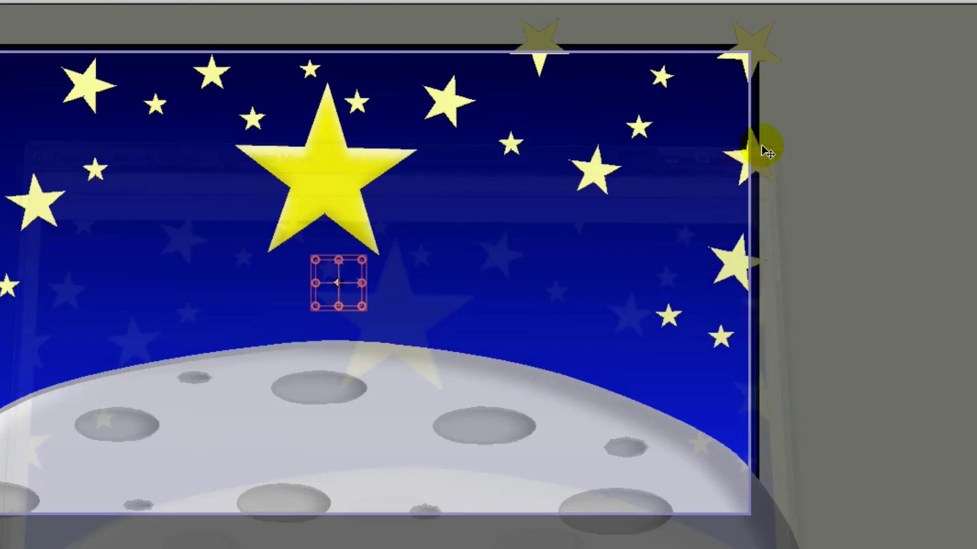